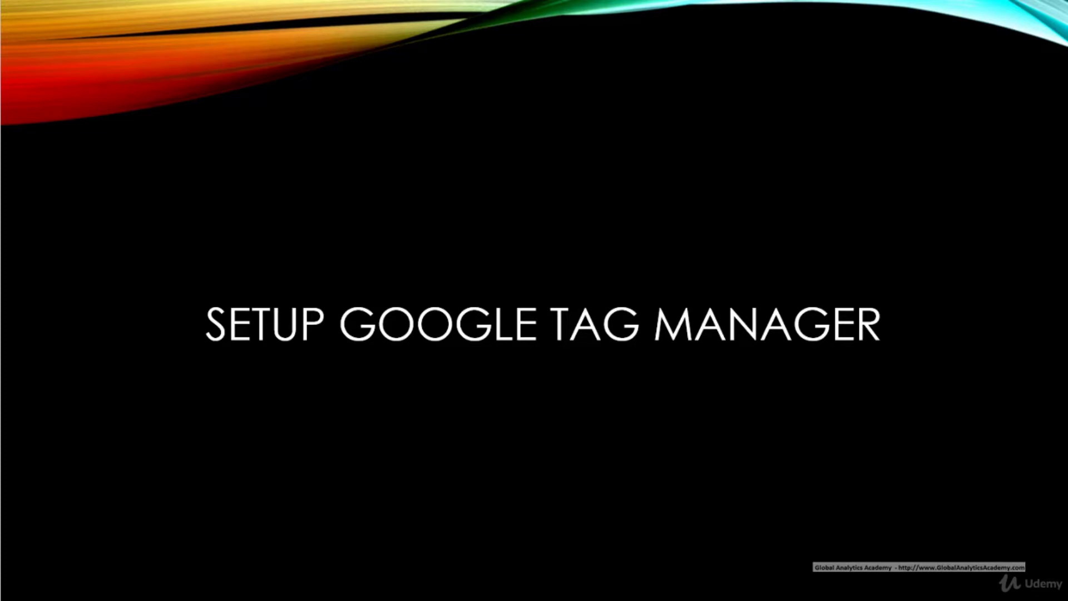
pyautogui.press('Right')
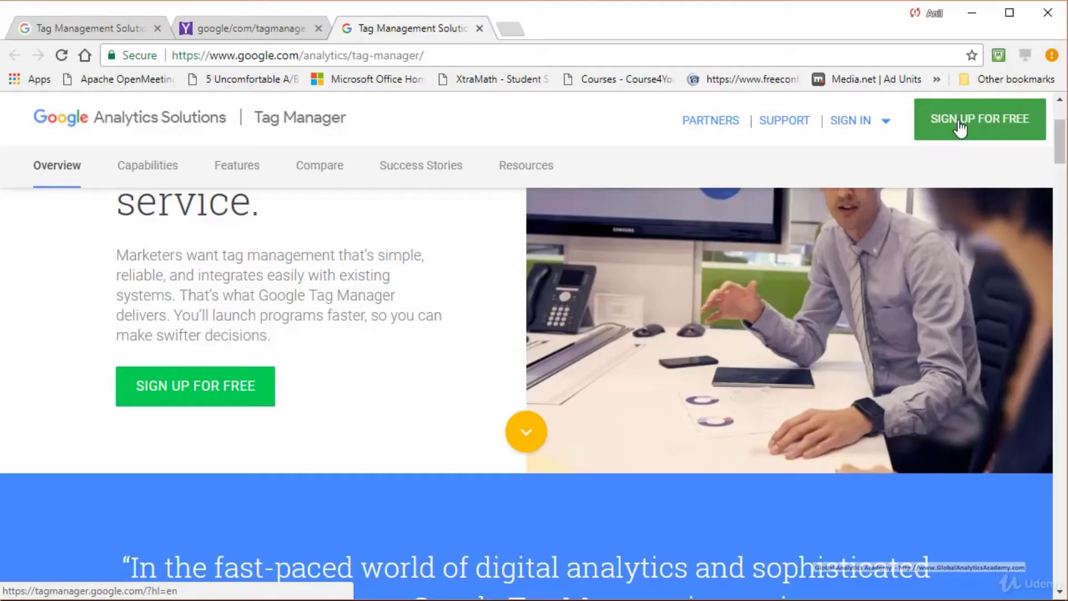
# Step: Sign up for Google Tag Manager and set up an account named GlobalAnalyticsAcademy that shares data anonymously with Google and others
pyautogui.click(961, 126)
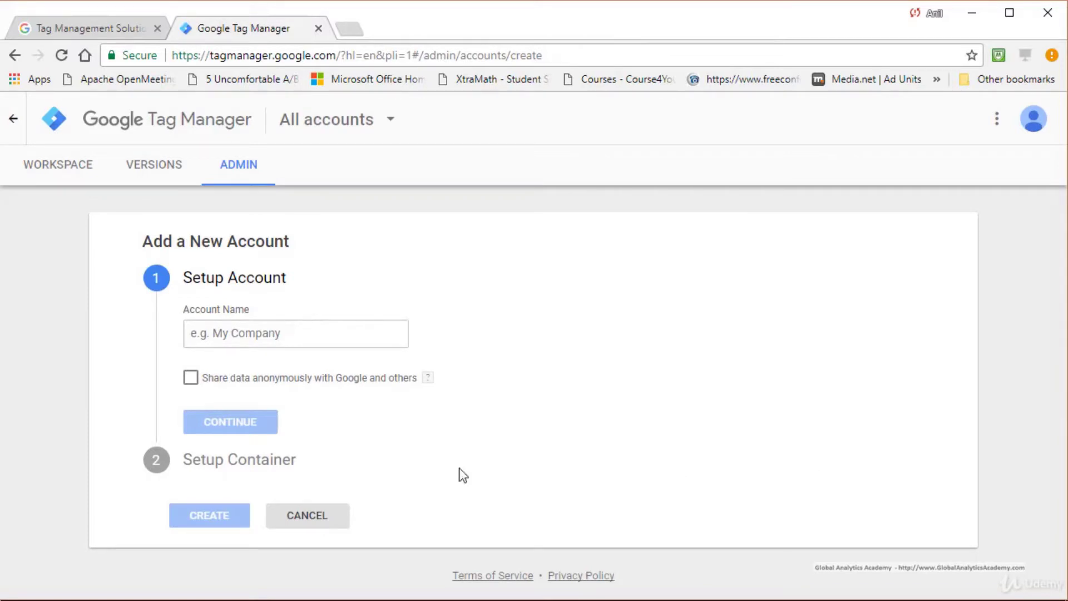
pyautogui.click(265, 334)
pyautogui.write('GlobalAnalyticsAcademy')
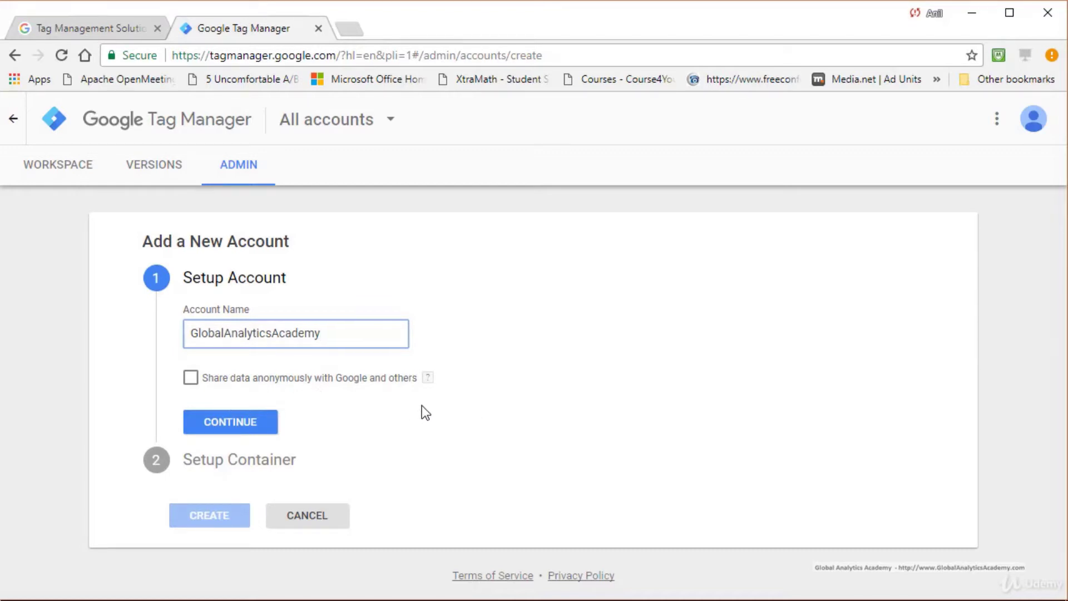
pyautogui.click(191, 384)
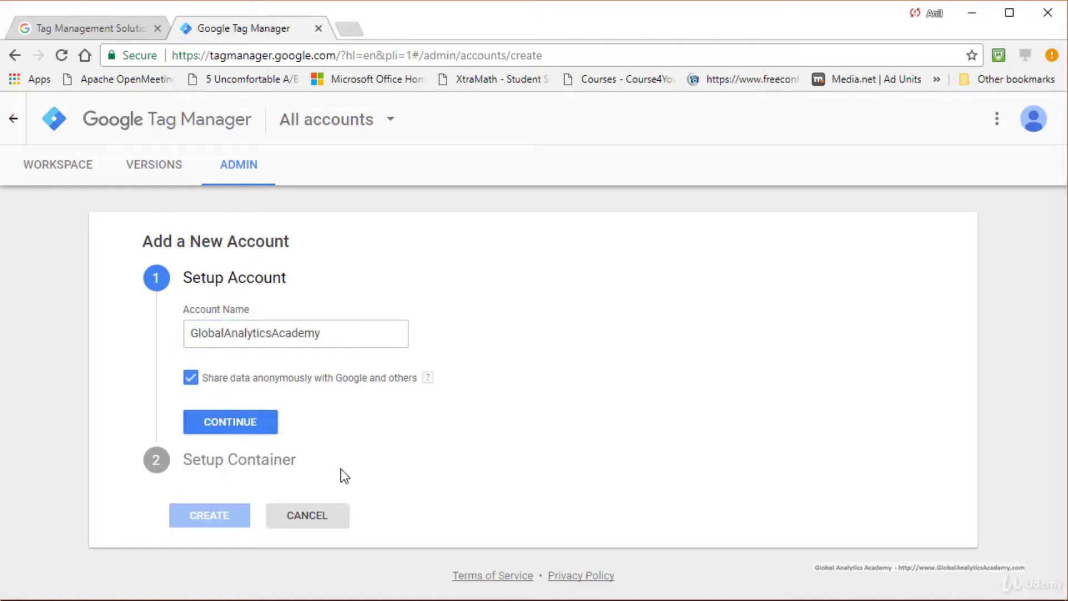
pyautogui.click(247, 437)
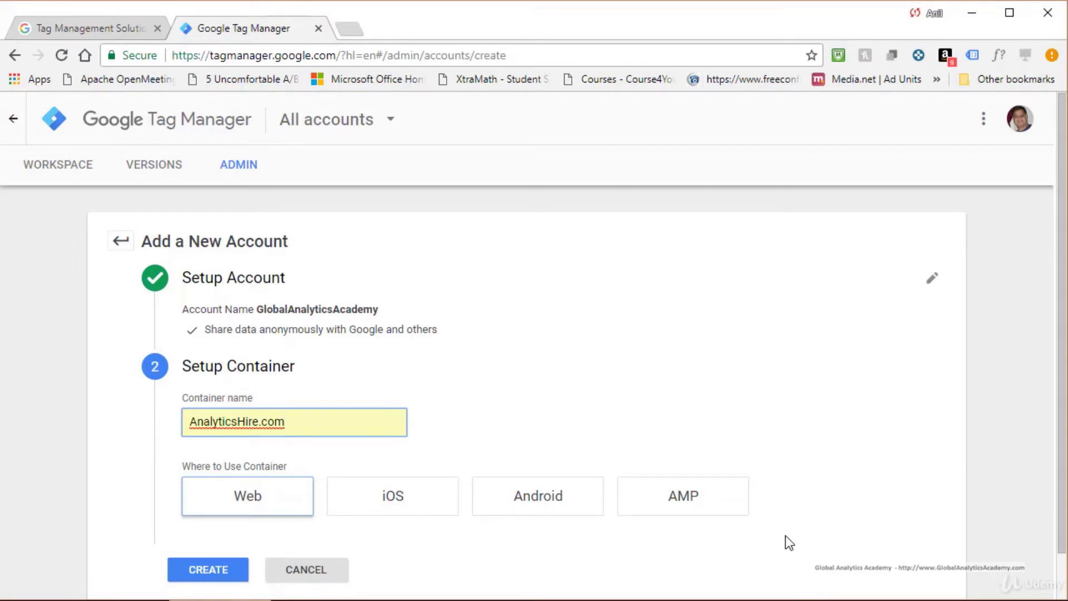
# Step: Create a Web container named AnalyticsHire.com and accept the Google Tag Manager Terms of Service Agreement
pyautogui.click(260, 510)
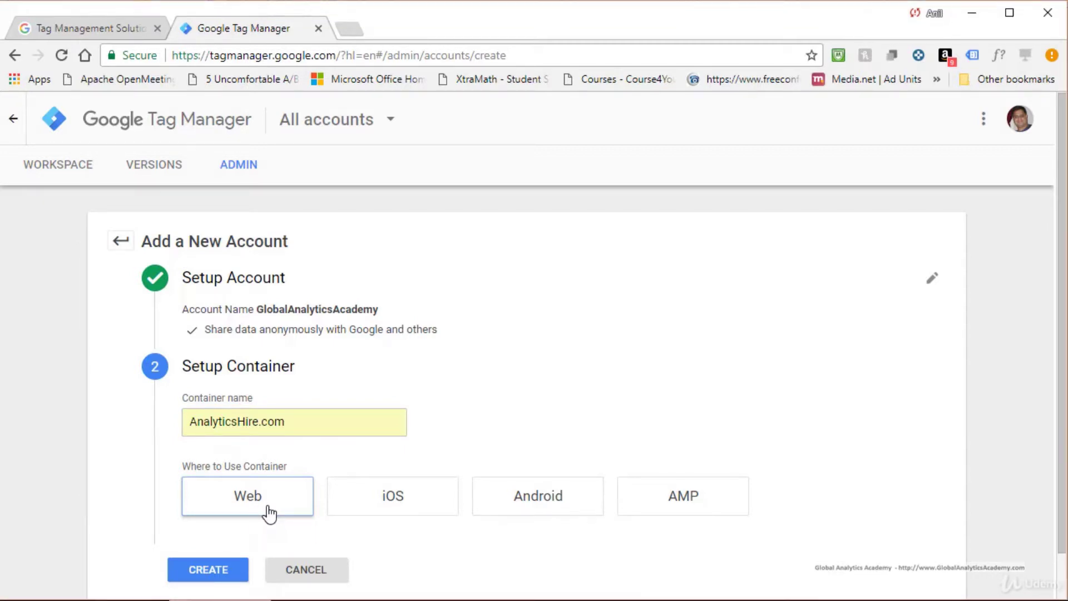
pyautogui.click(217, 570)
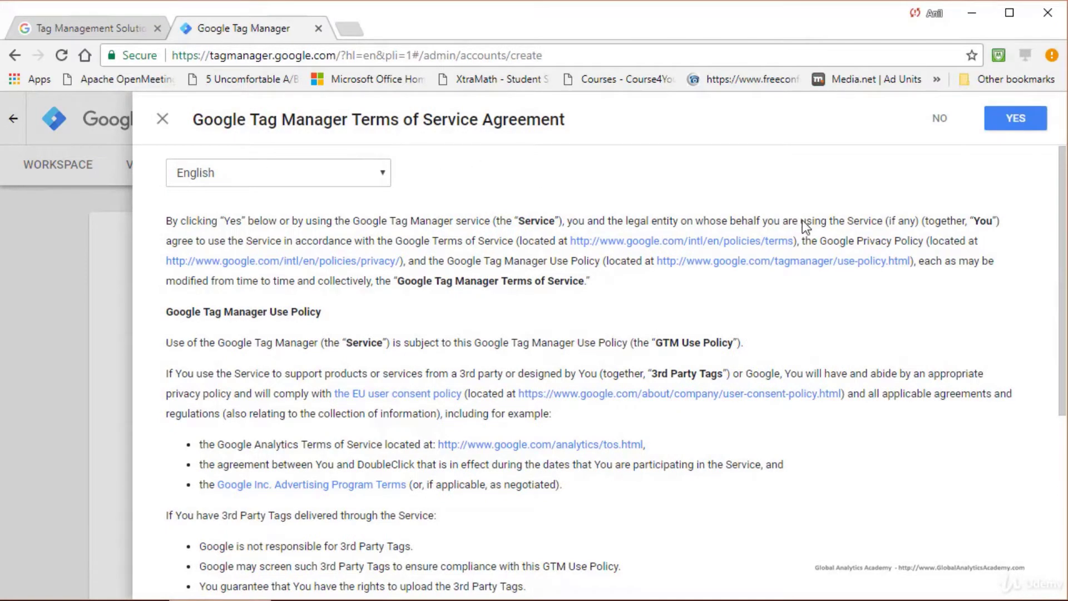
pyautogui.click(1015, 124)
pyautogui.scroll(-5, 950, 464)
pyautogui.scroll(4, 950, 463)
pyautogui.click(1017, 120)
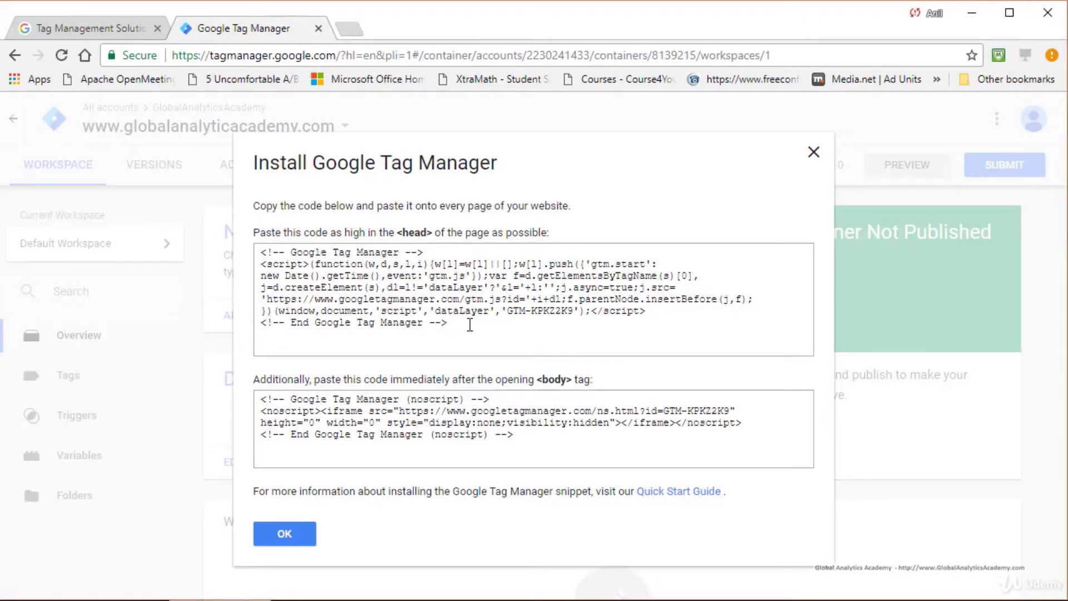
# Step: Examine the head and body installation snippets for the new container, and close the installation instructions
pyautogui.click(259, 255)
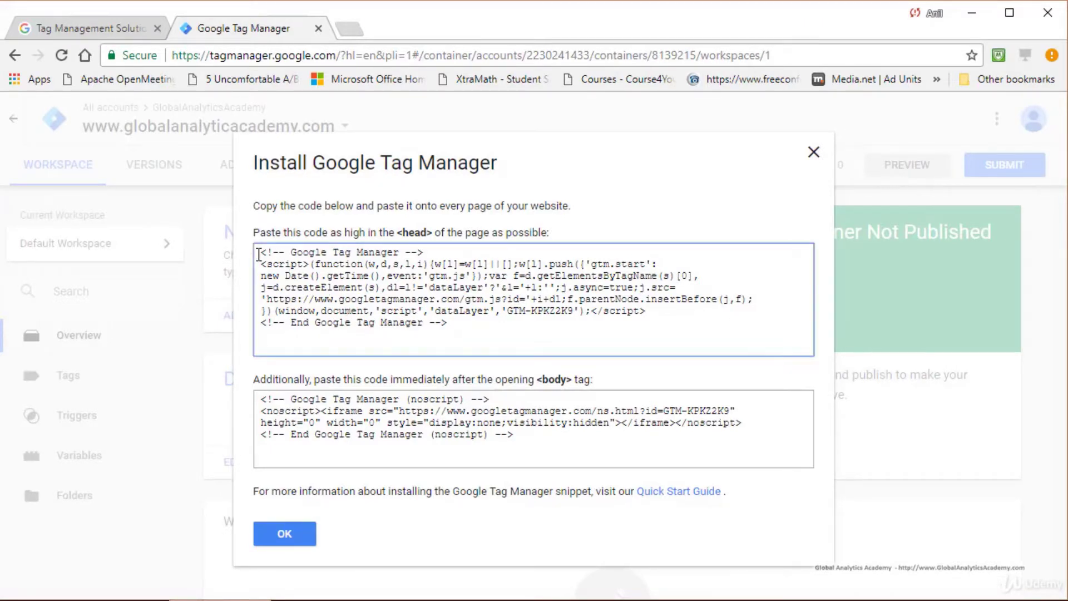
pyautogui.moveTo(259, 255); pyautogui.dragTo(477, 335)
pyautogui.click(494, 332)
pyautogui.moveTo(519, 440); pyautogui.dragTo(248, 409)
pyautogui.click(595, 450)
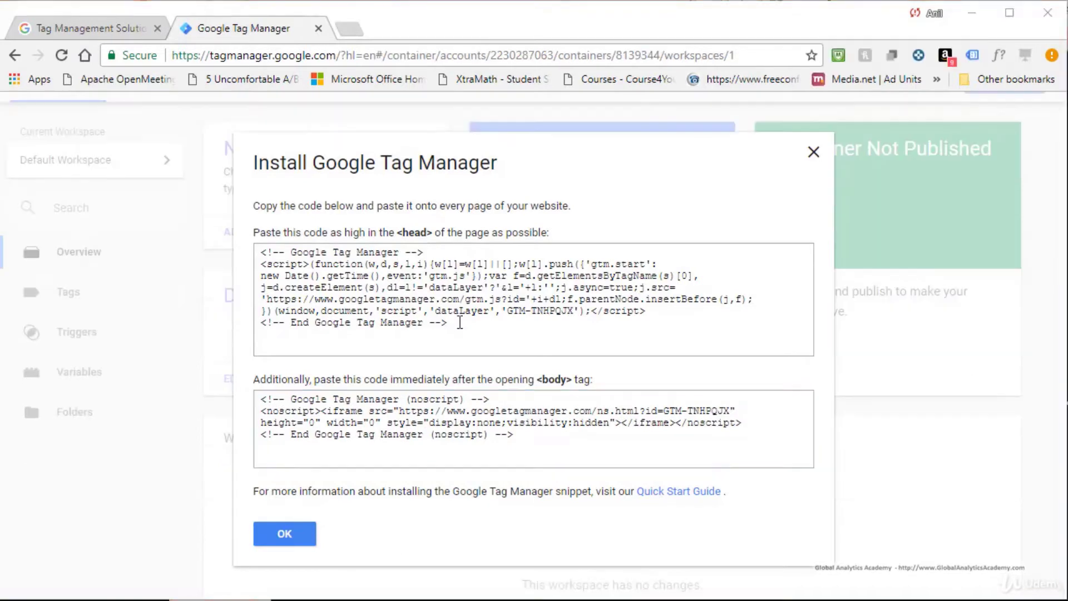
pyautogui.moveTo(449, 328); pyautogui.dragTo(243, 234)
pyautogui.click(540, 449)
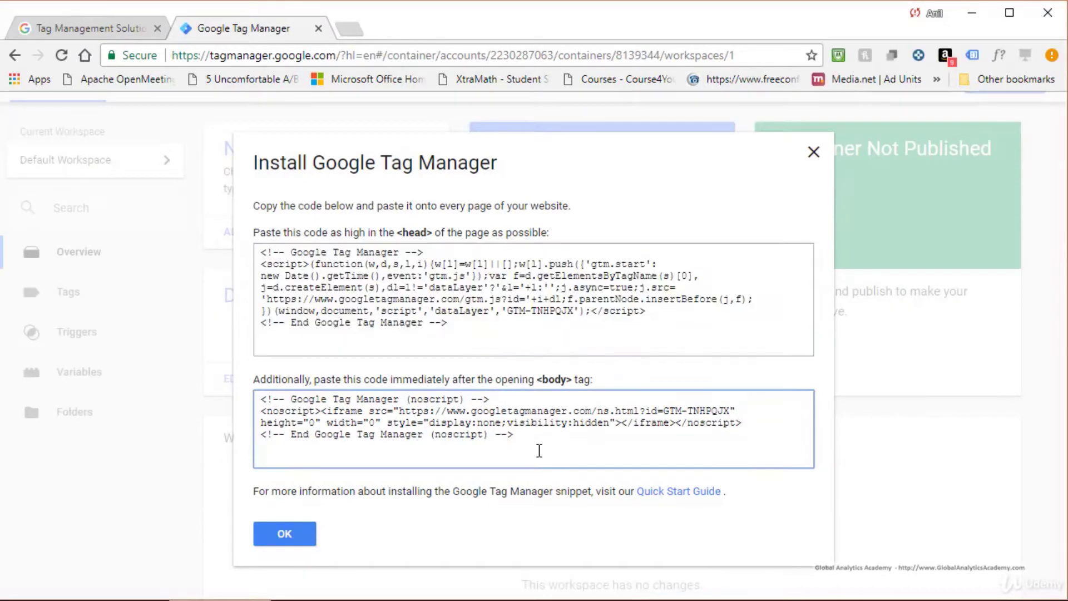
pyautogui.moveTo(504, 437); pyautogui.dragTo(253, 398)
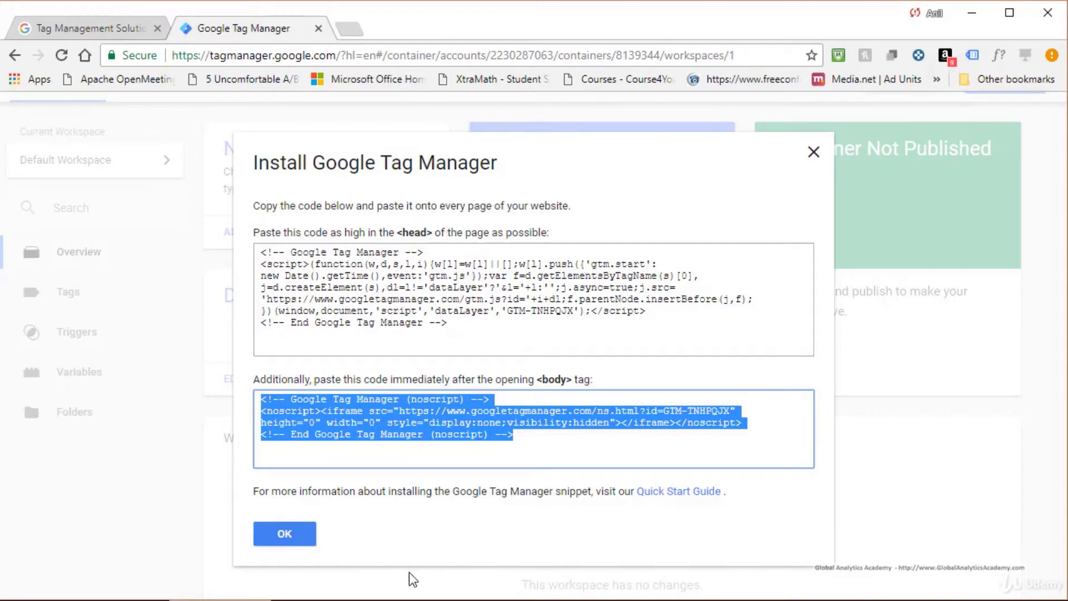
pyautogui.click(268, 542)
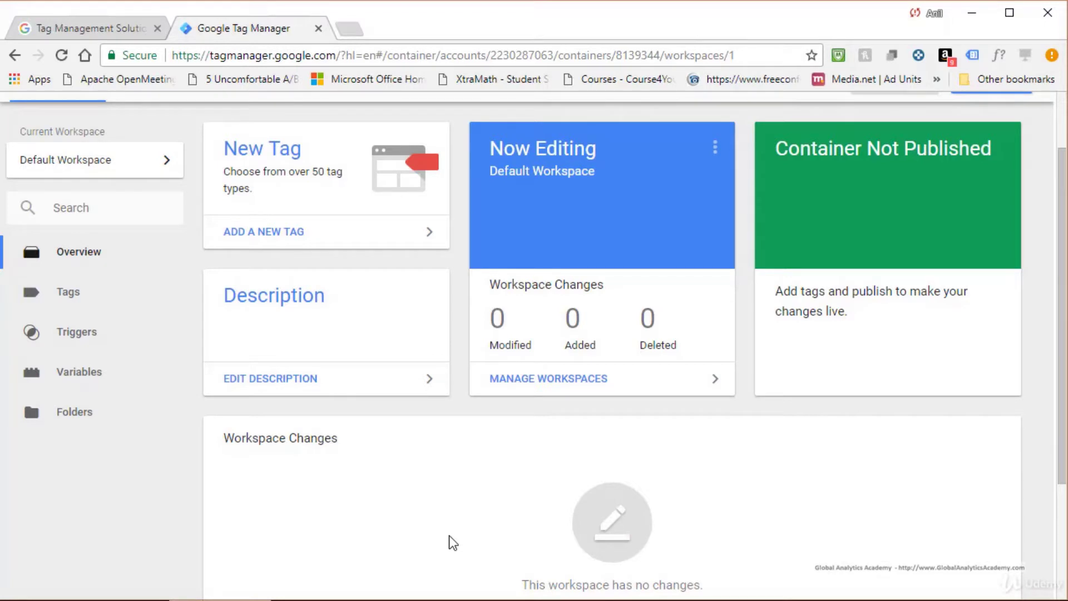
# Step: Publish a container version named "Initial Launch" with the description "This is the initial launch of the Tag Manager." and return to the workspace overview
pyautogui.scroll(2, 449, 536)
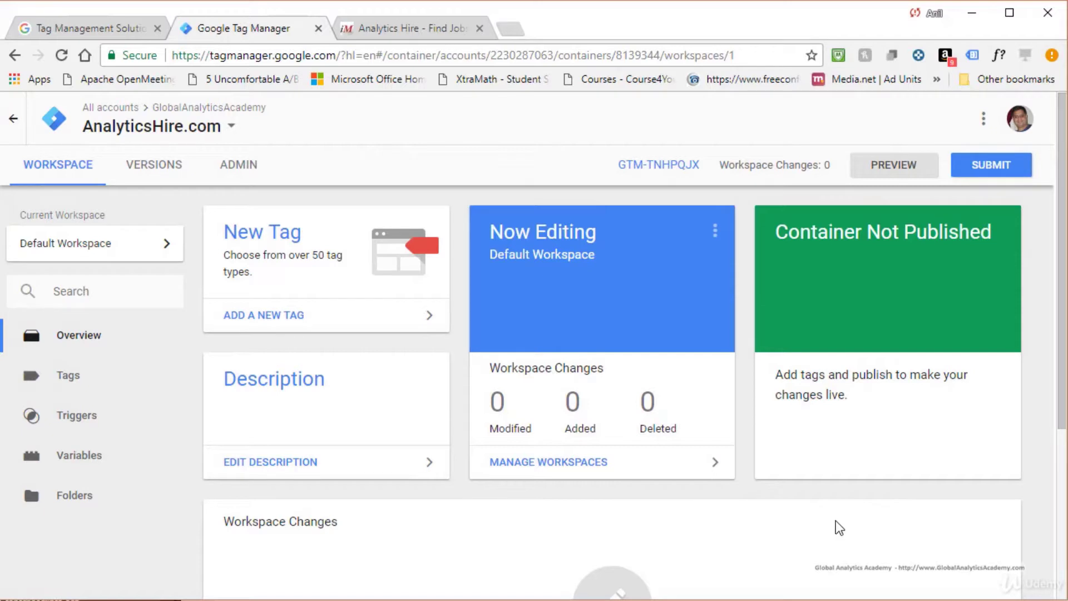
pyautogui.click(987, 170)
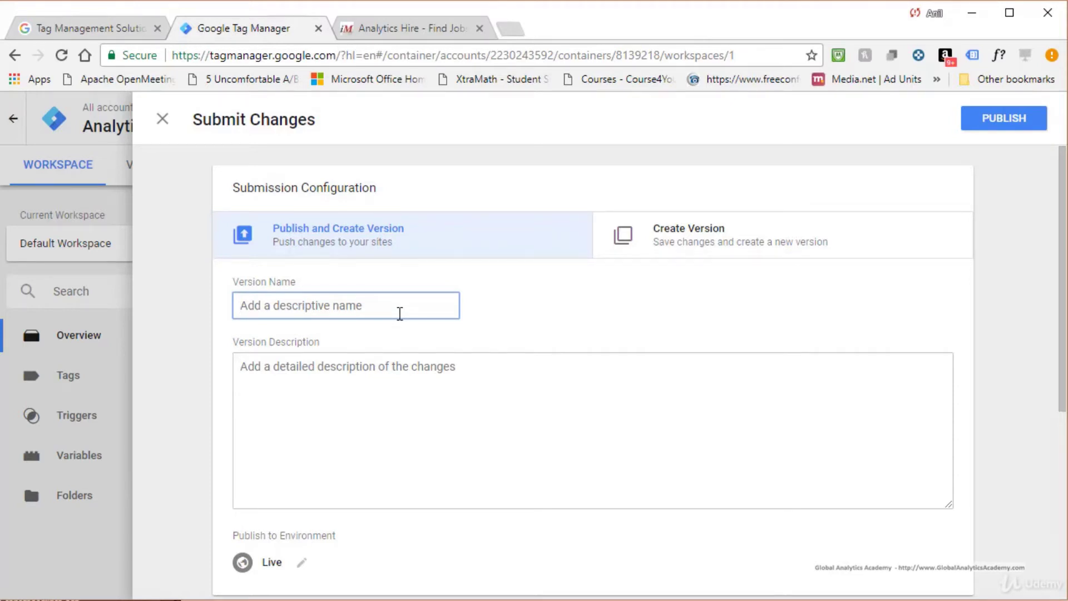
pyautogui.write('Initial Launch')
pyautogui.click(436, 378)
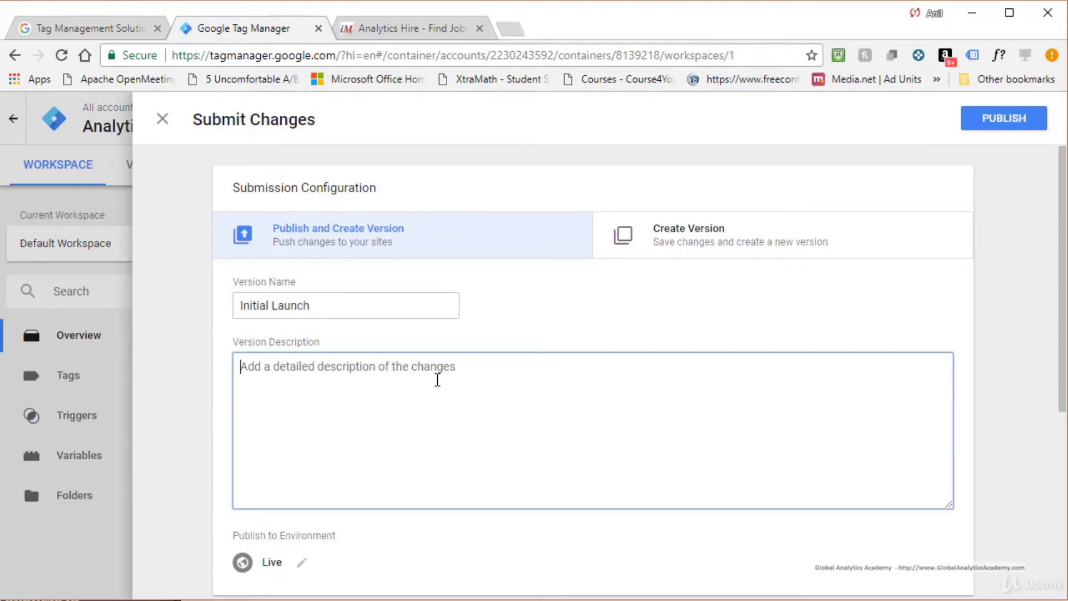
pyautogui.write('This is the initial launch of the Tag Manager.')
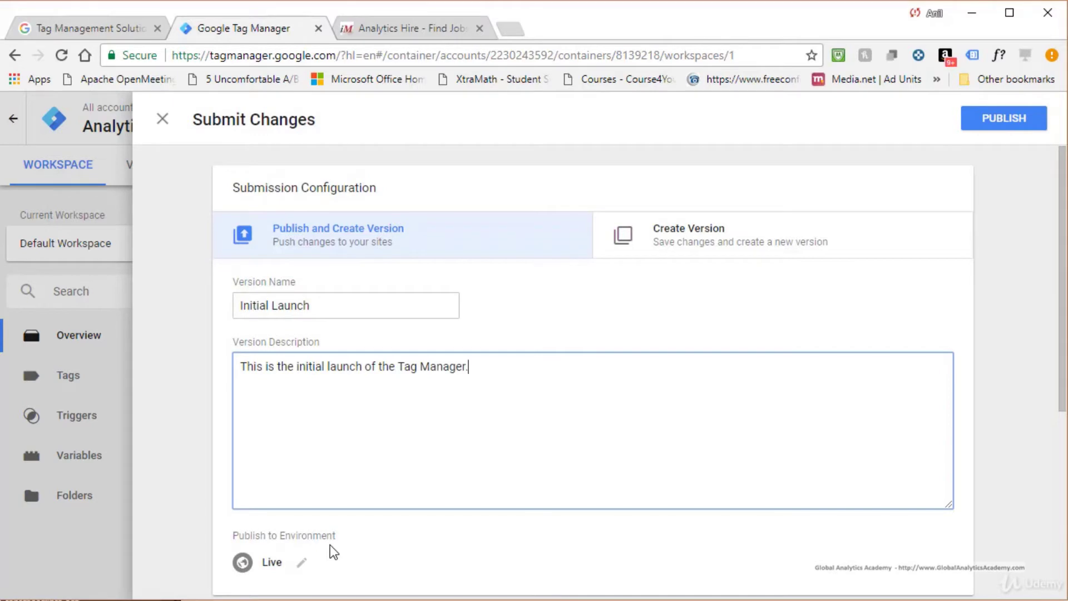
pyautogui.click(990, 181)
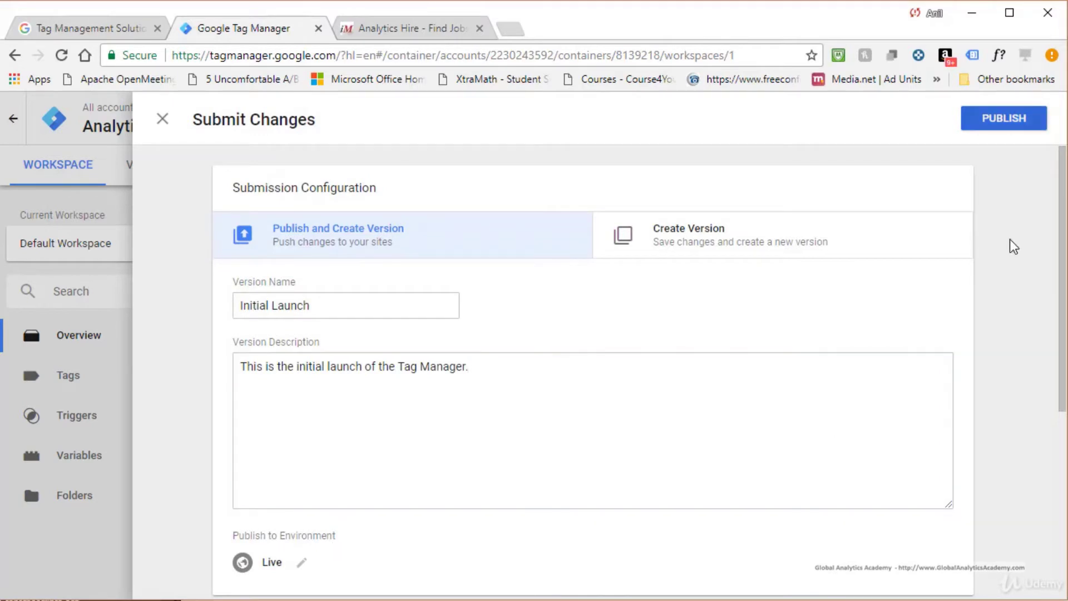
pyautogui.click(1008, 131)
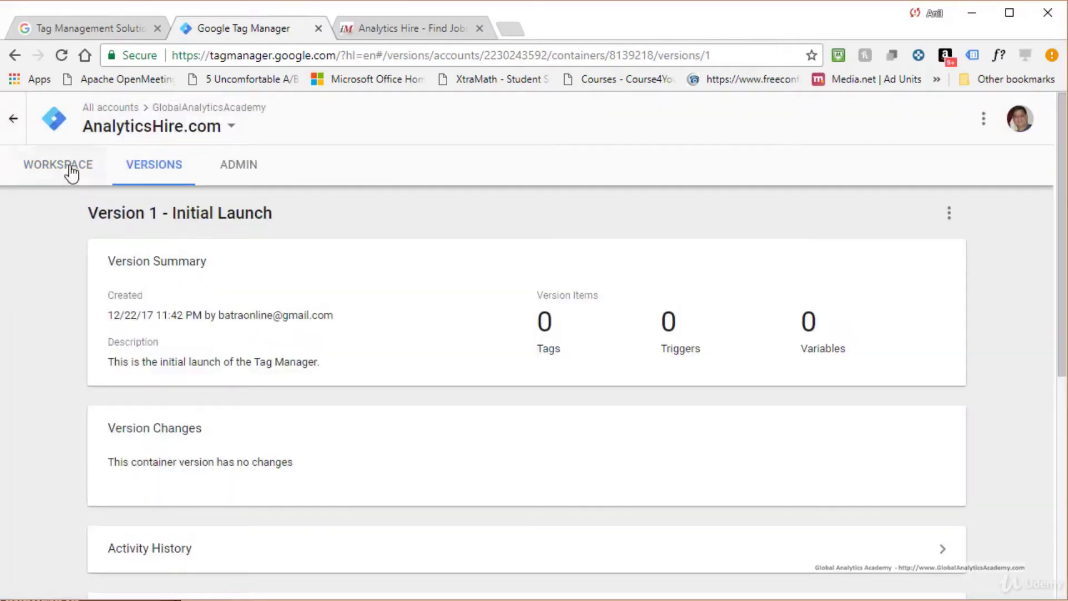
pyautogui.click(71, 172)
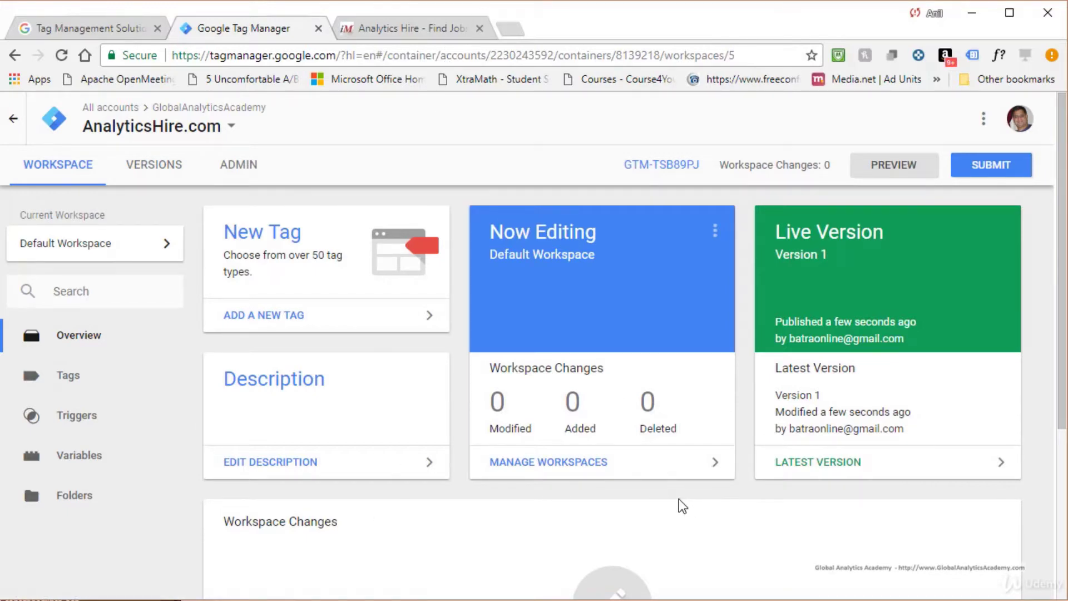
pyautogui.click(445, 22)
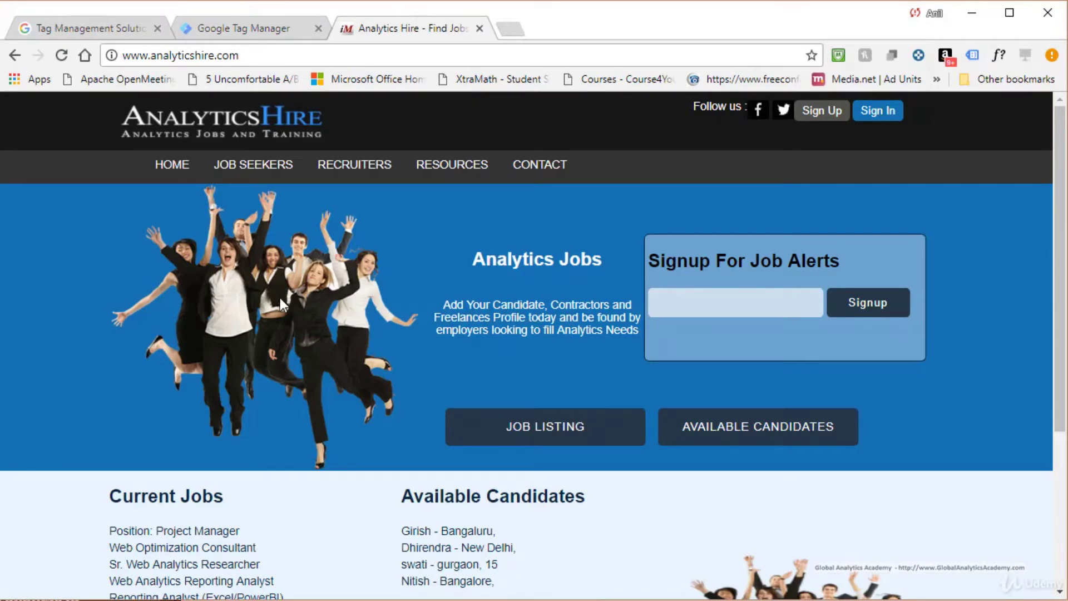
pyautogui.rightClick(67, 502)
pyautogui.press('Escape')
pyautogui.hotkey('ctrl', 'u')
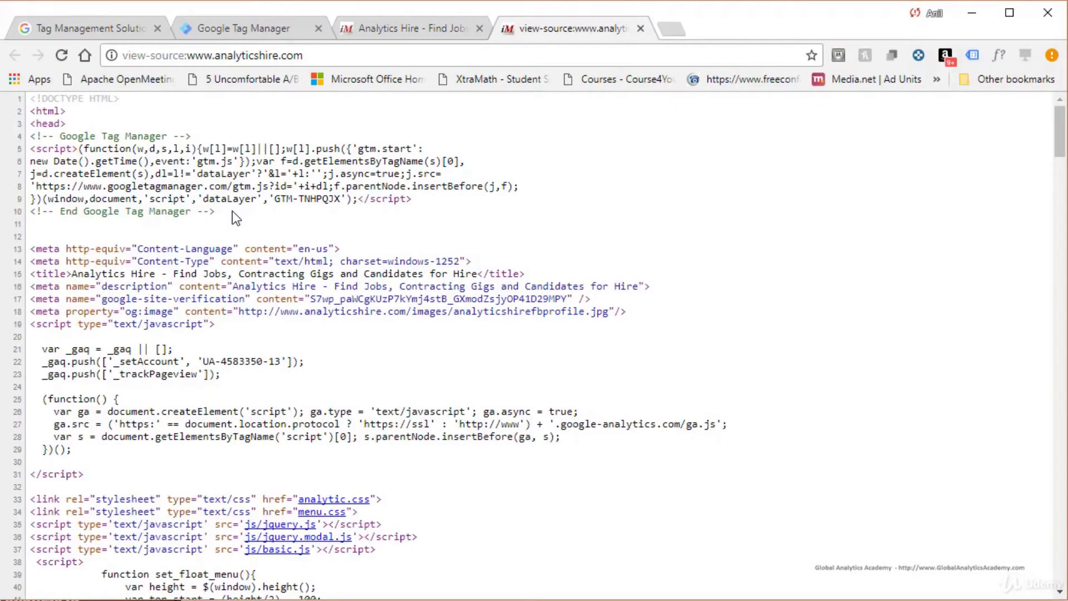
pyautogui.moveTo(214, 212); pyautogui.dragTo(29, 138)
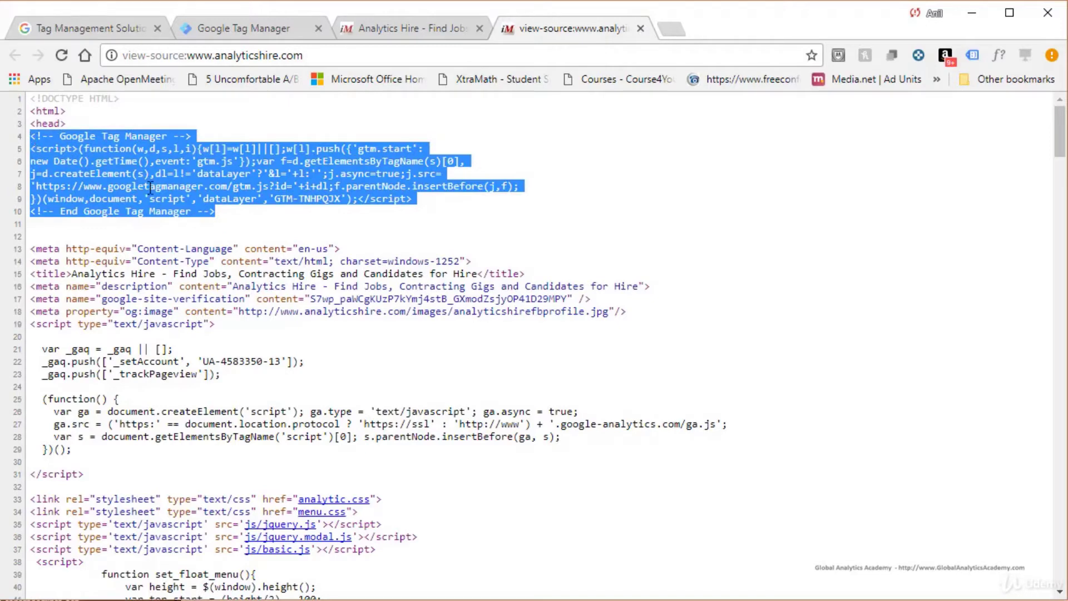
pyautogui.click(225, 219)
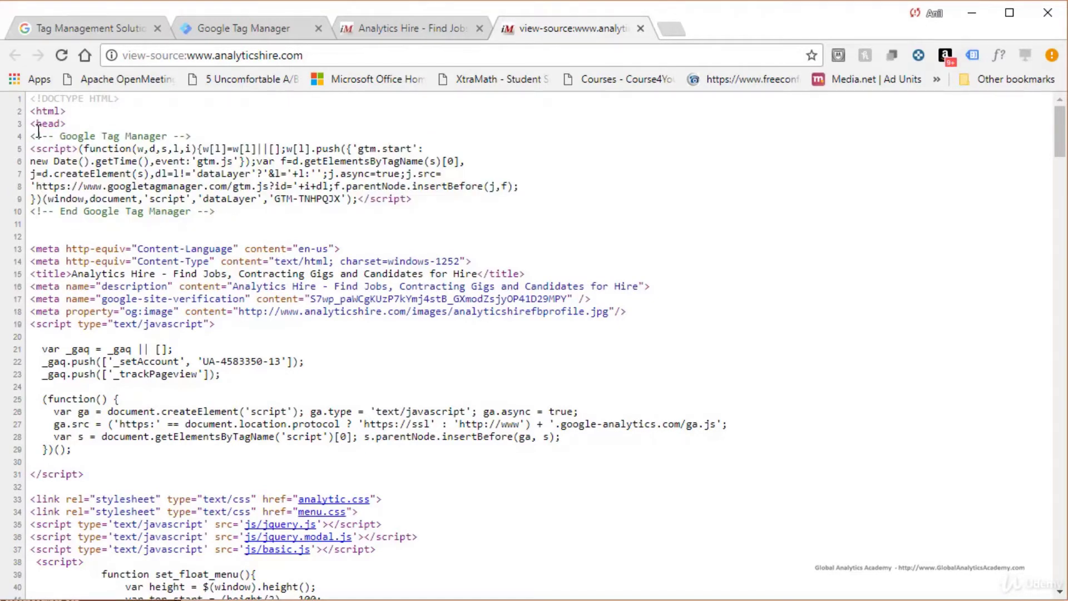
pyautogui.scroll(-7, 184, 390)
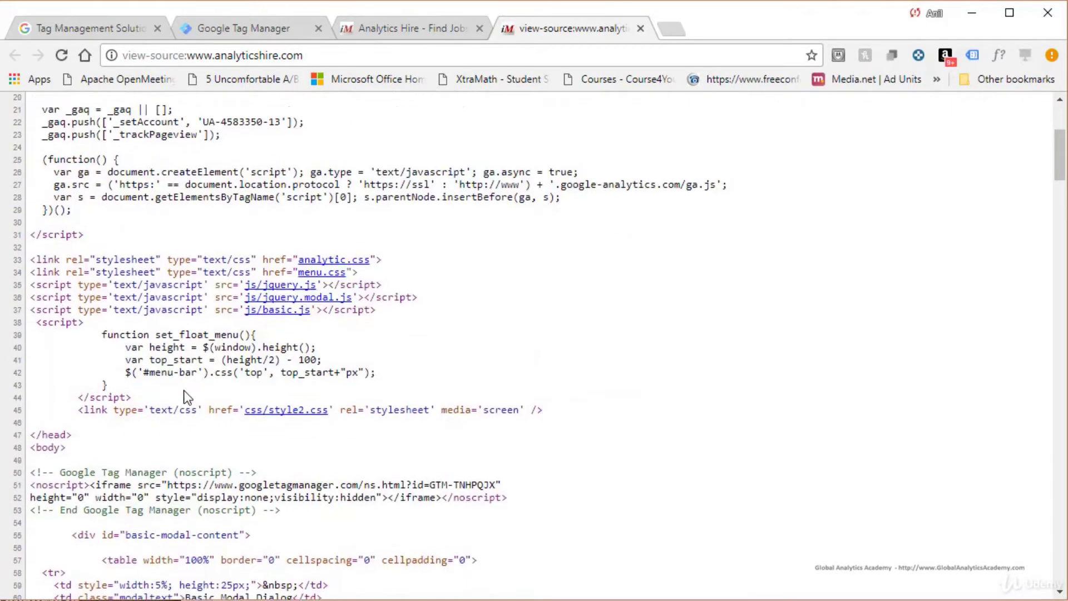
pyautogui.moveTo(282, 333); pyautogui.dragTo(32, 296)
pyautogui.click(303, 350)
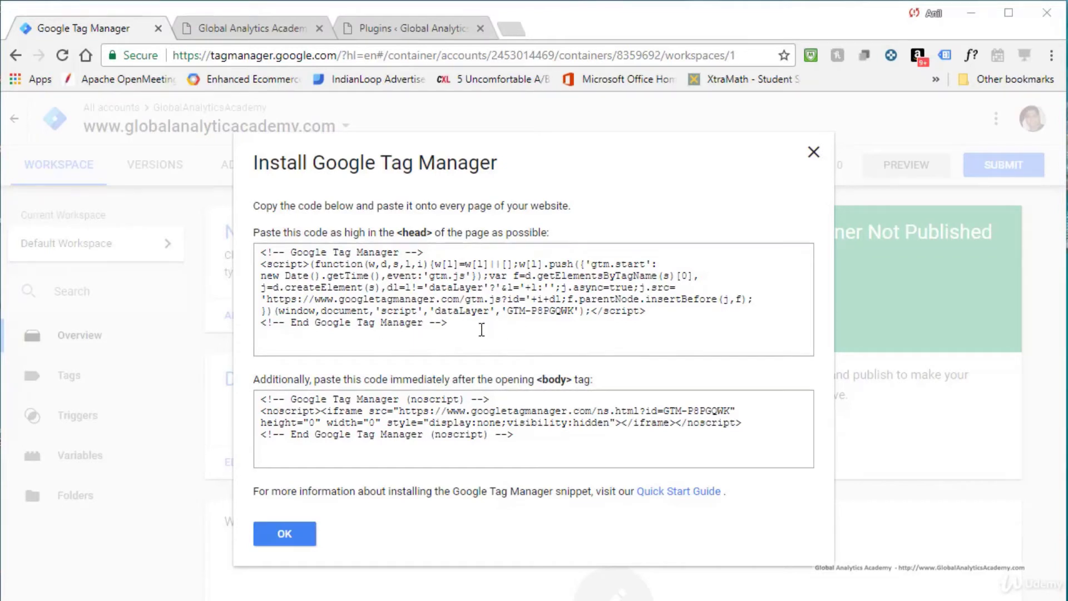
pyautogui.click(240, 32)
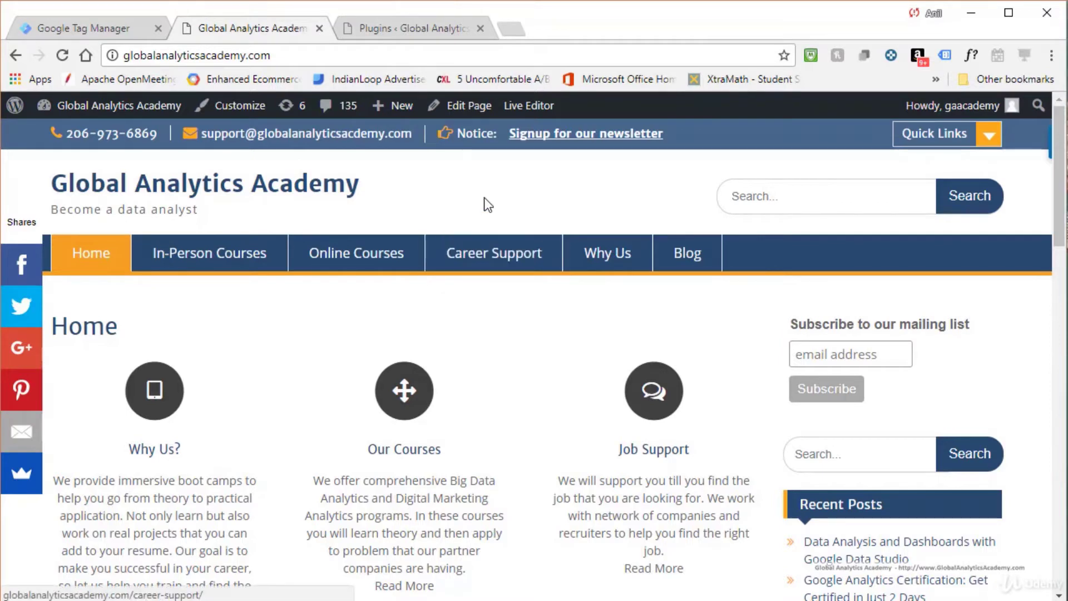
pyautogui.click(135, 29)
pyautogui.moveTo(448, 324); pyautogui.dragTo(230, 239)
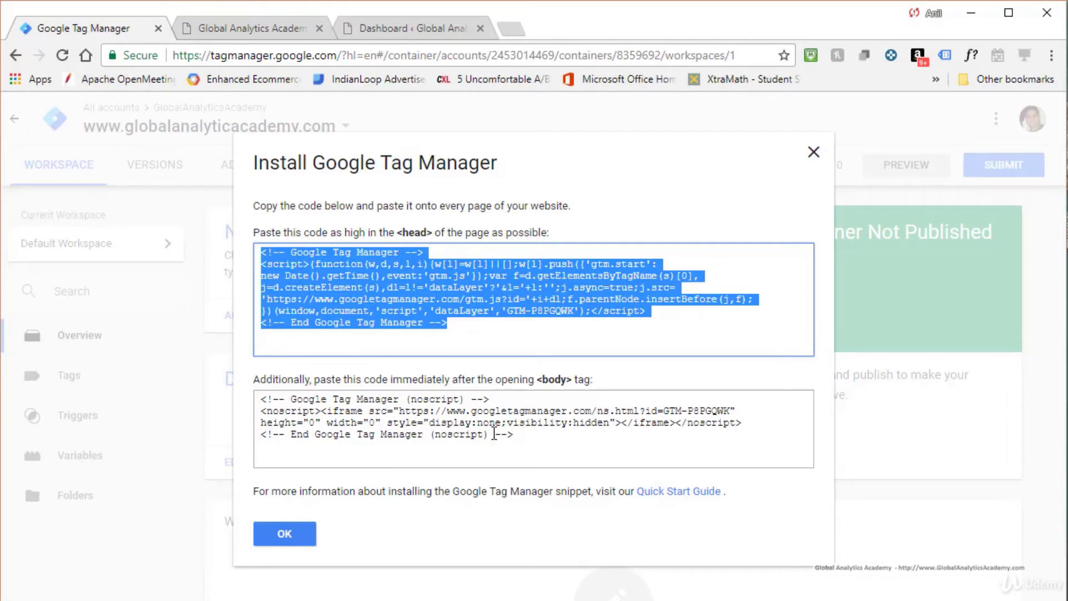
pyautogui.moveTo(541, 441); pyautogui.dragTo(165, 402)
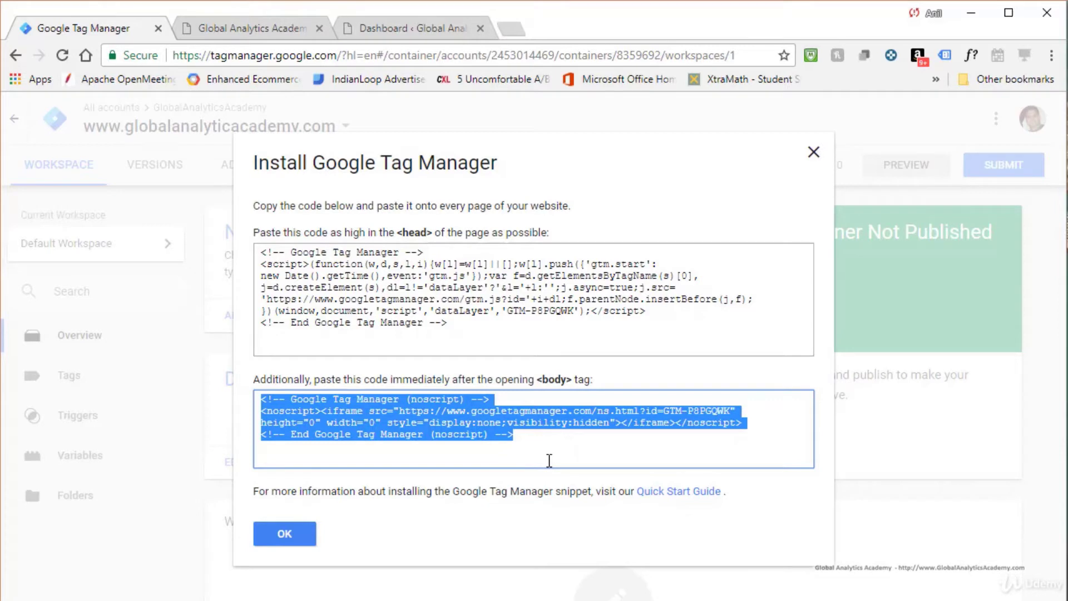
pyautogui.moveTo(496, 326); pyautogui.dragTo(222, 248)
pyautogui.hotkey('ctrl', 'c')
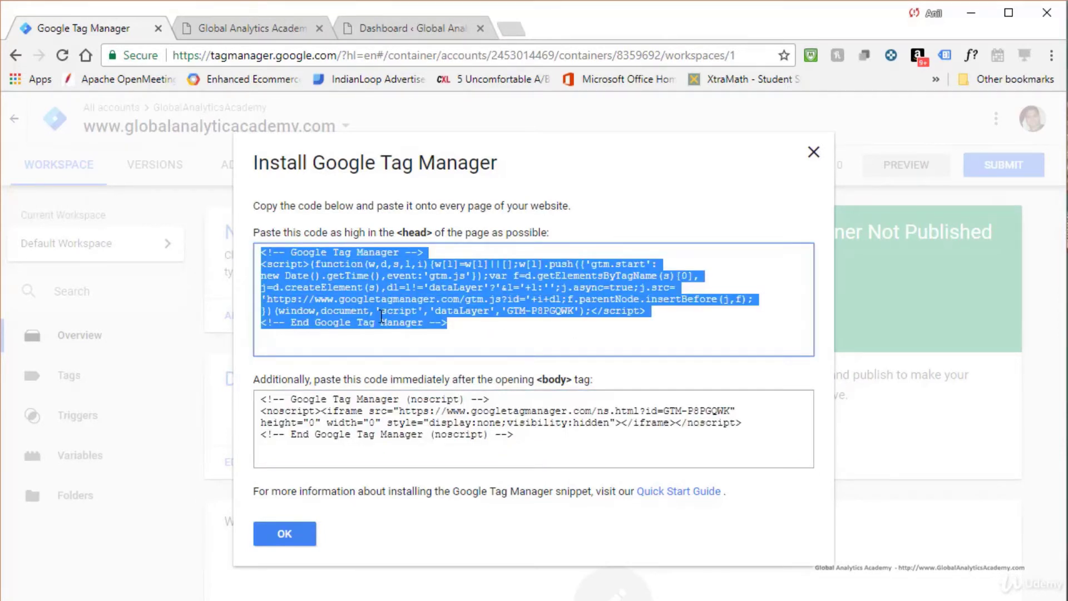
pyautogui.moveTo(556, 452); pyautogui.dragTo(226, 404)
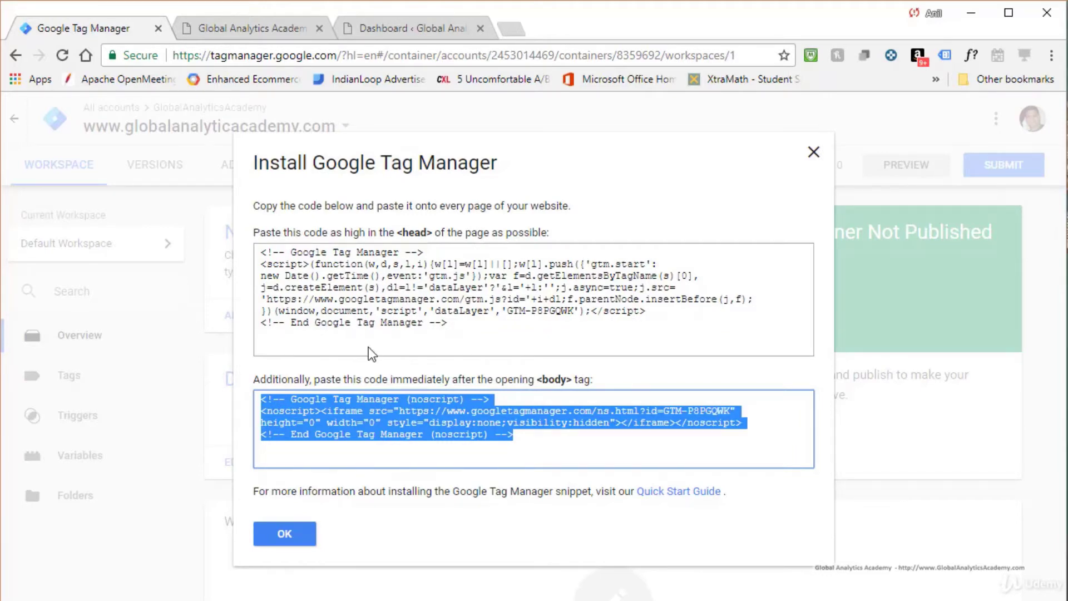
# Step: Open the theme editor in the WordPress dashboard of the Global Analytics Academy site
pyautogui.click(329, 36)
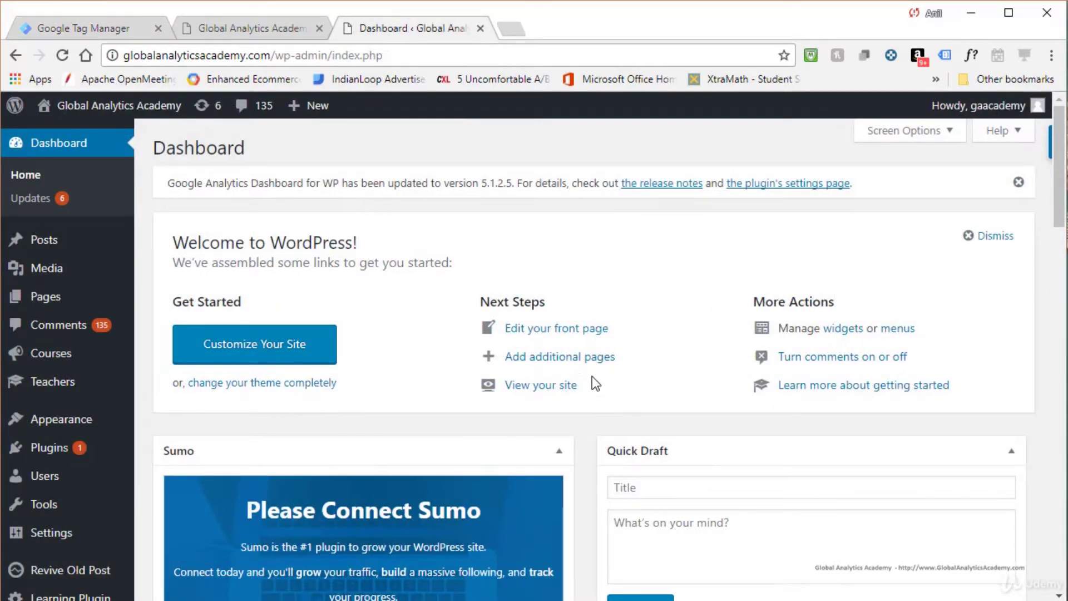
pyautogui.scroll(-1, 334, 384)
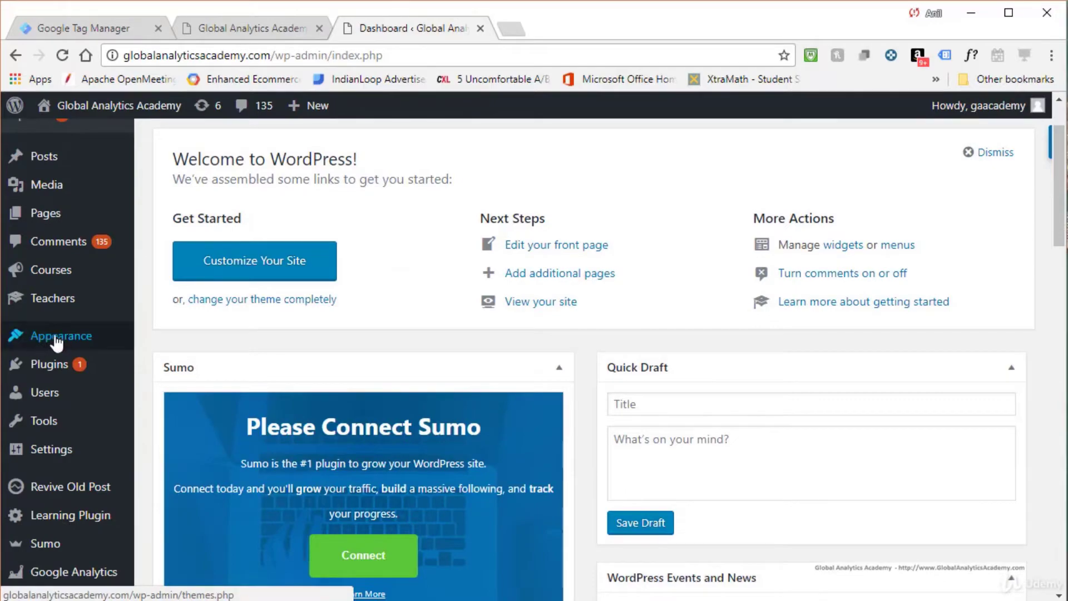
pyautogui.moveTo(64, 341)
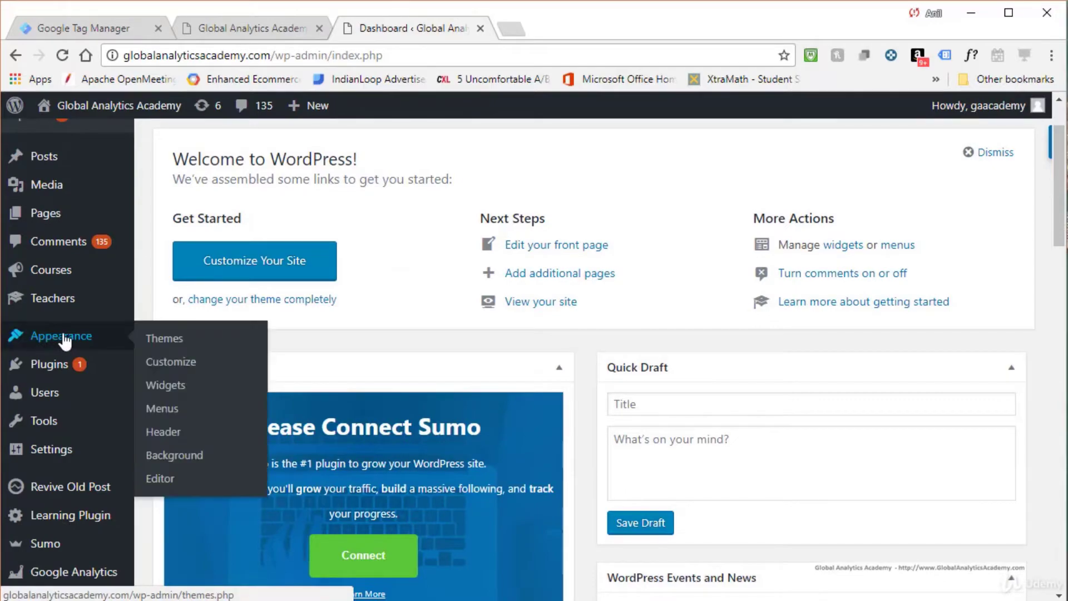
pyautogui.click(165, 482)
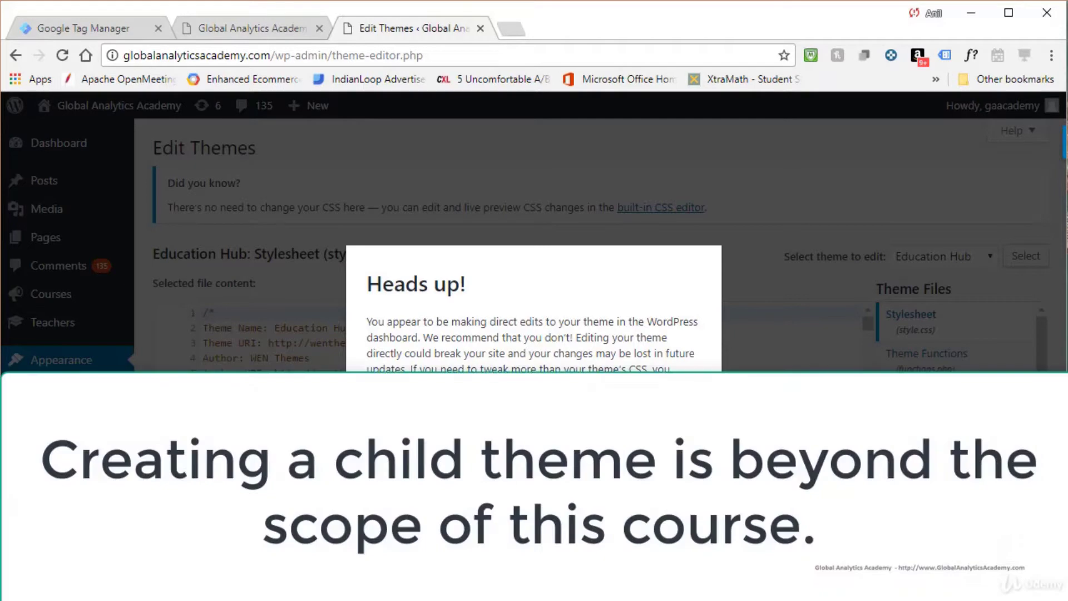
# Step: Open the WordPress Codex page on child themes and read why and how to create a child theme
pyautogui.click(512, 386)
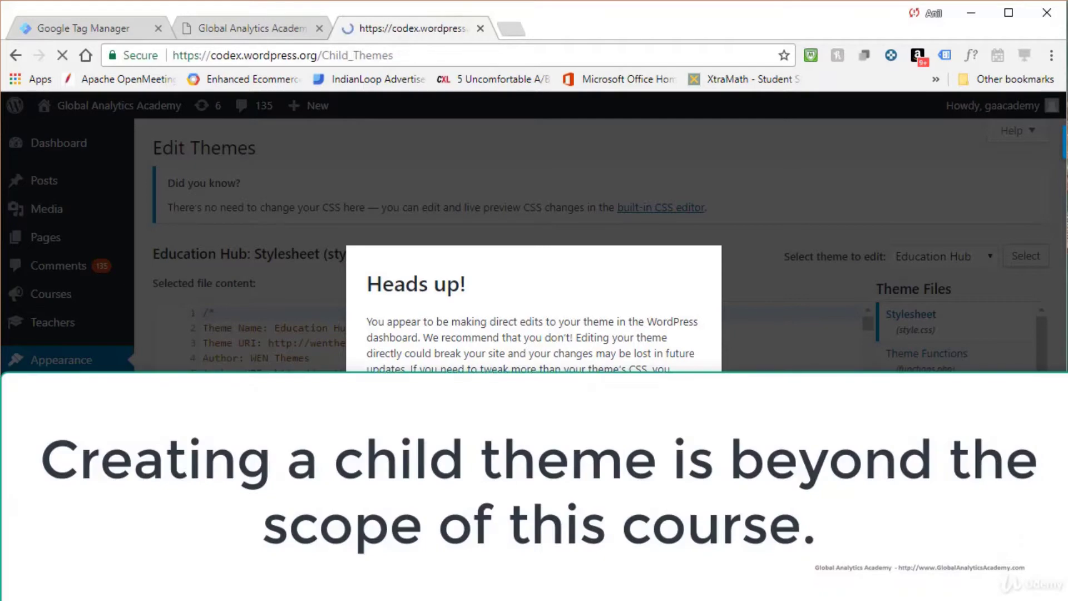
pyautogui.scroll(-6, 529, 230)
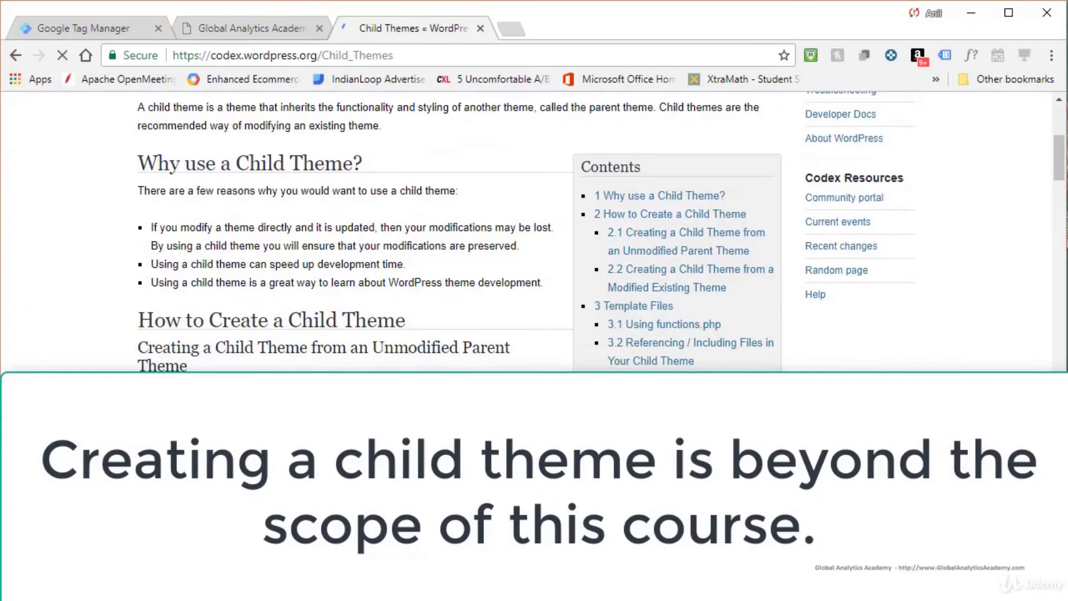
pyautogui.scroll(-2, 356, 231)
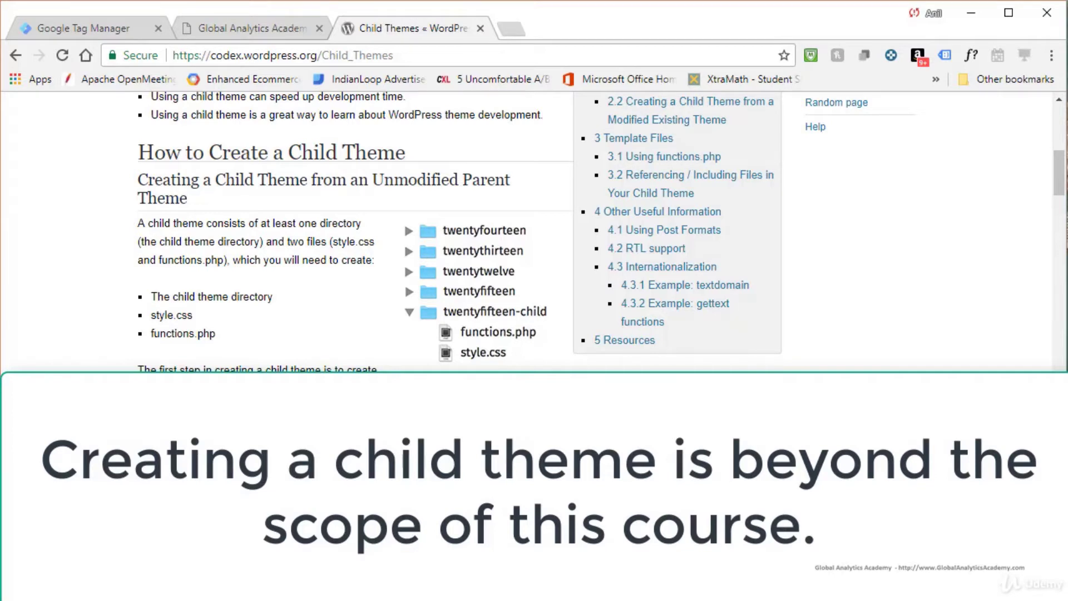
pyautogui.scroll(-1, 535, 228)
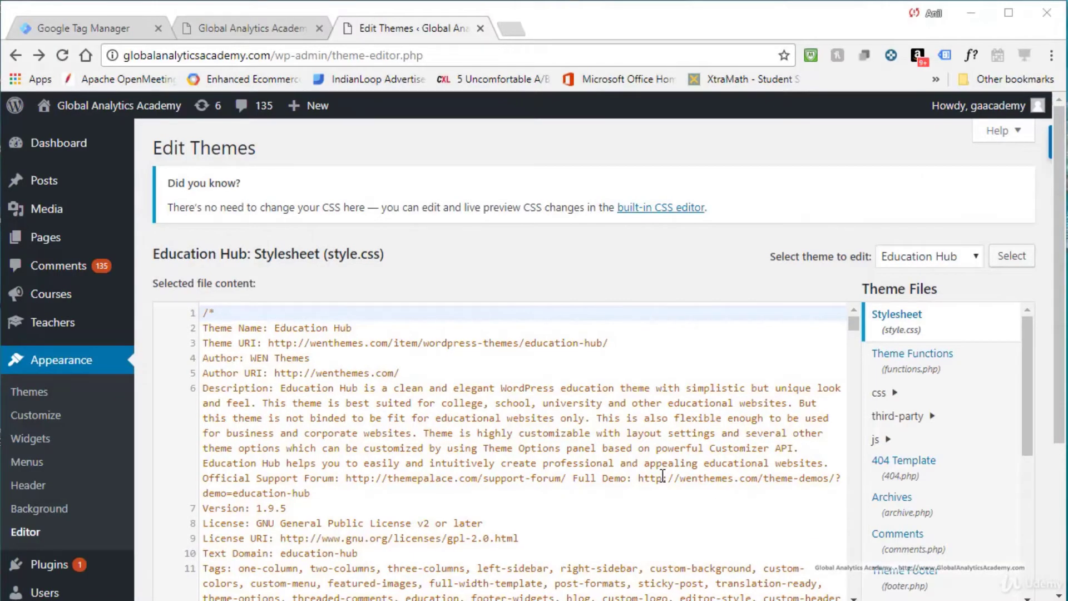
# Step: Open the Education Hub theme's Theme Header file (header.php) for editing
pyautogui.scroll(-5, 662, 477)
pyautogui.scroll(5, 662, 477)
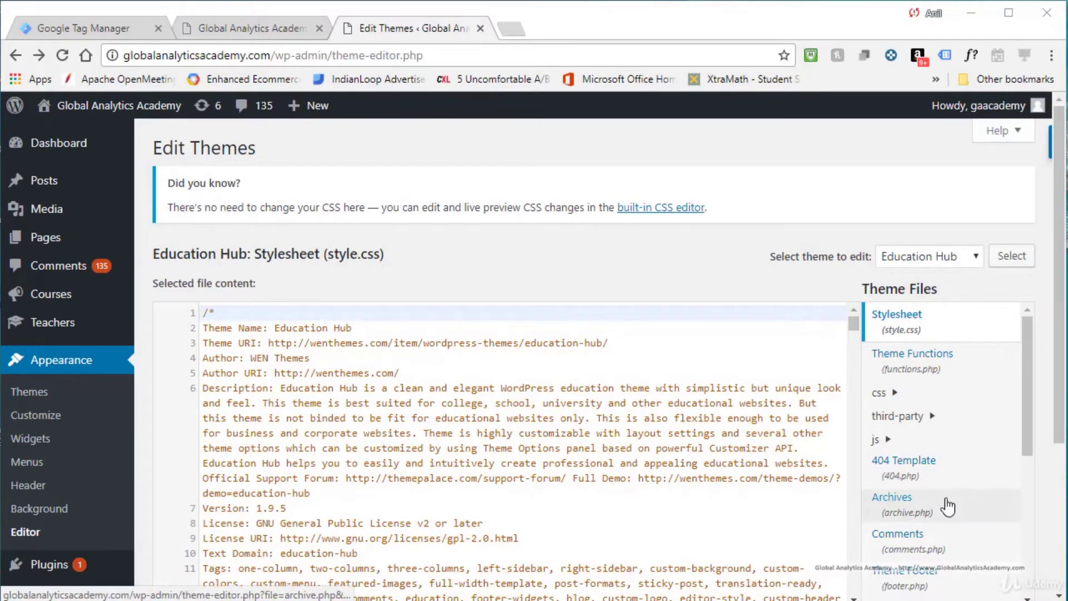
pyautogui.scroll(-4, 958, 511)
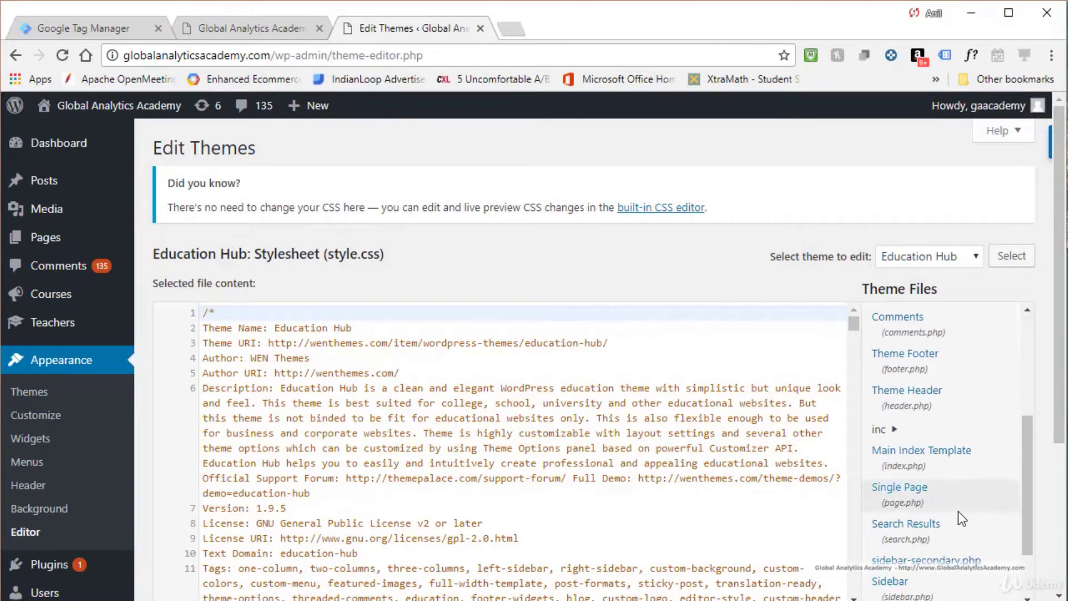
pyautogui.click(913, 390)
pyautogui.scroll(-1, 377, 473)
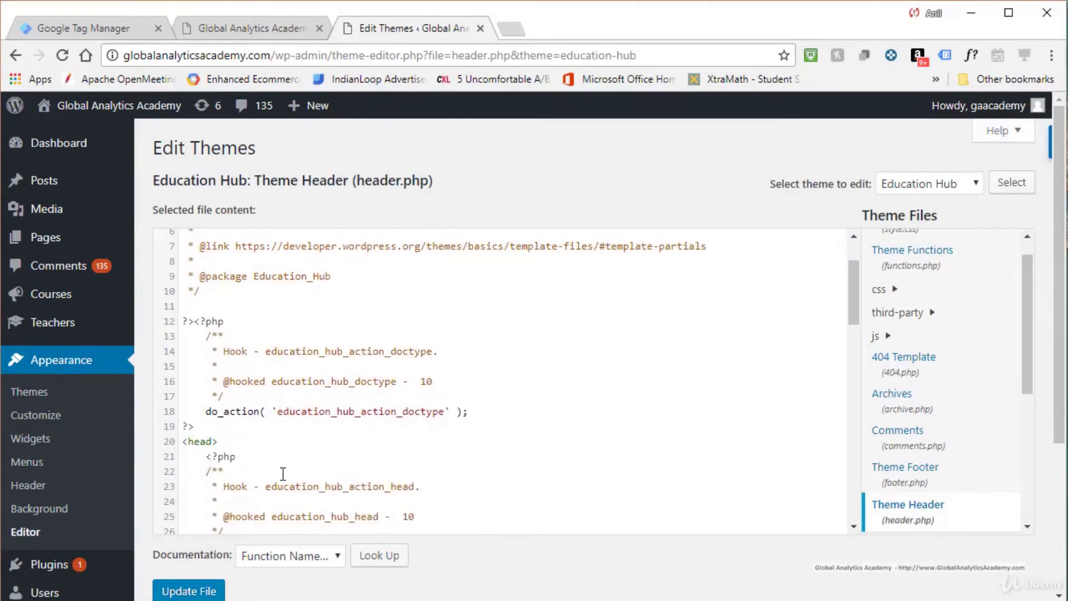
# Step: Insert the copied Google Tag Manager head snippet directly after the opening head tag in header.php
pyautogui.scroll(-5, 237, 459)
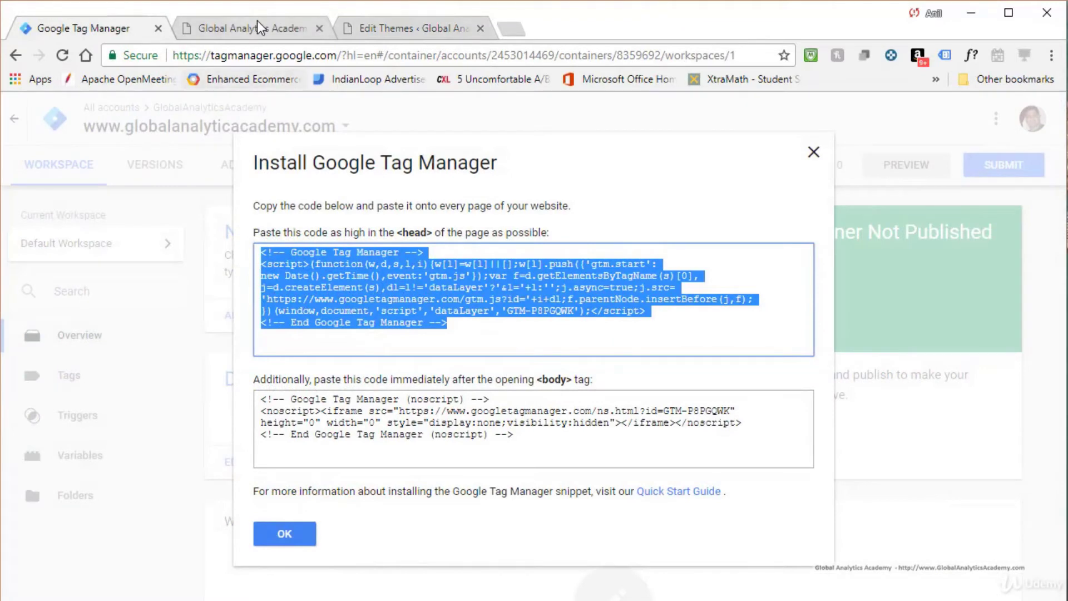
pyautogui.click(403, 29)
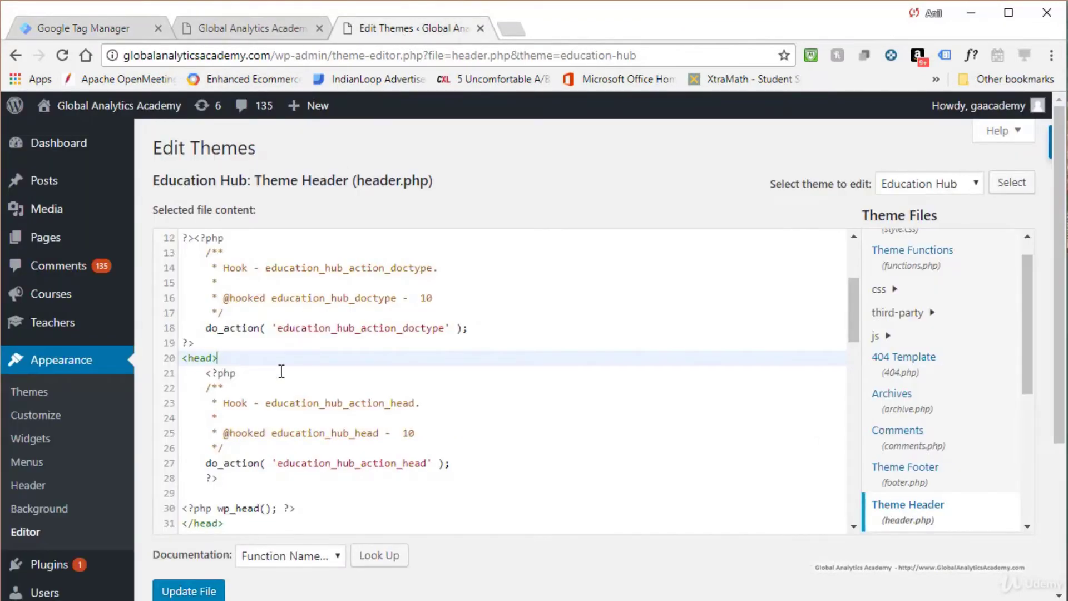
pyautogui.press('Return')
pyautogui.hotkey('ctrl', 'v')
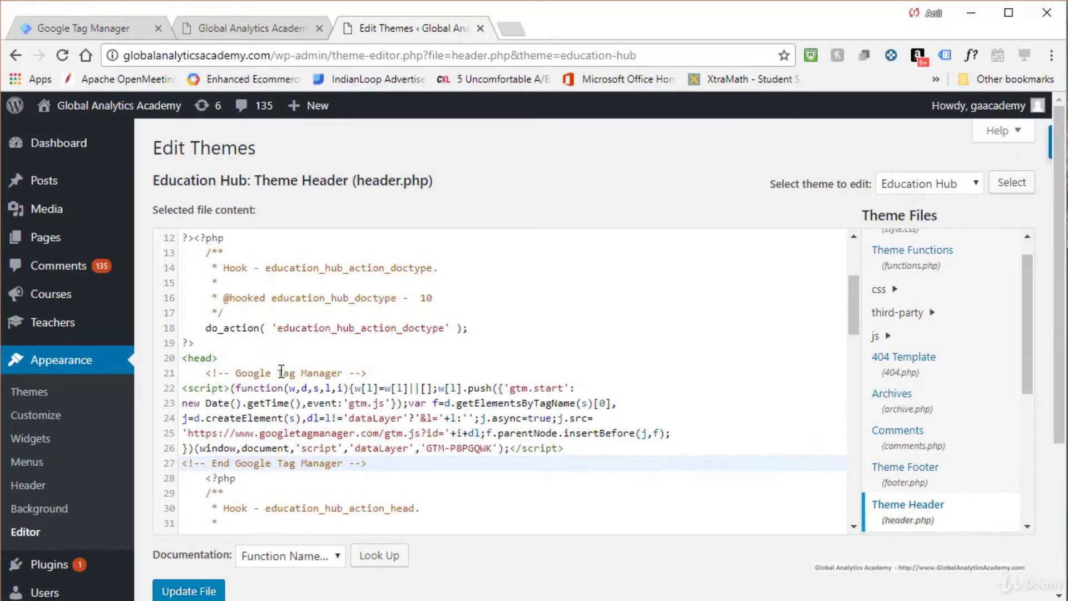
# Step: Copy the container's noscript body snippet from Google Tag Manager and paste it directly after the opening body tag in header.php
pyautogui.click(115, 22)
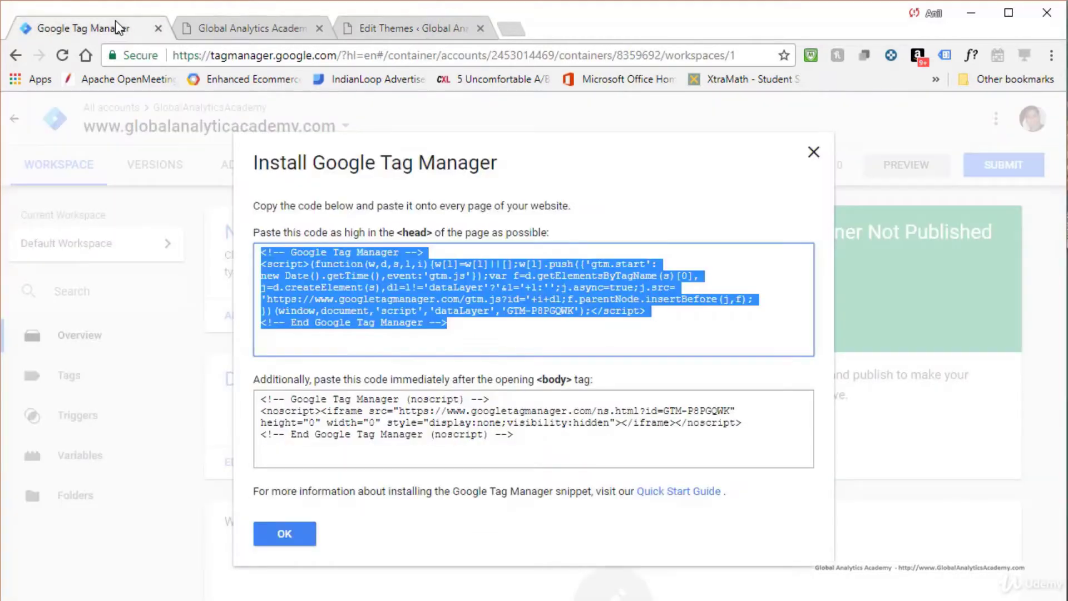
pyautogui.click(574, 449)
pyautogui.hotkey('ctrl', 'a')
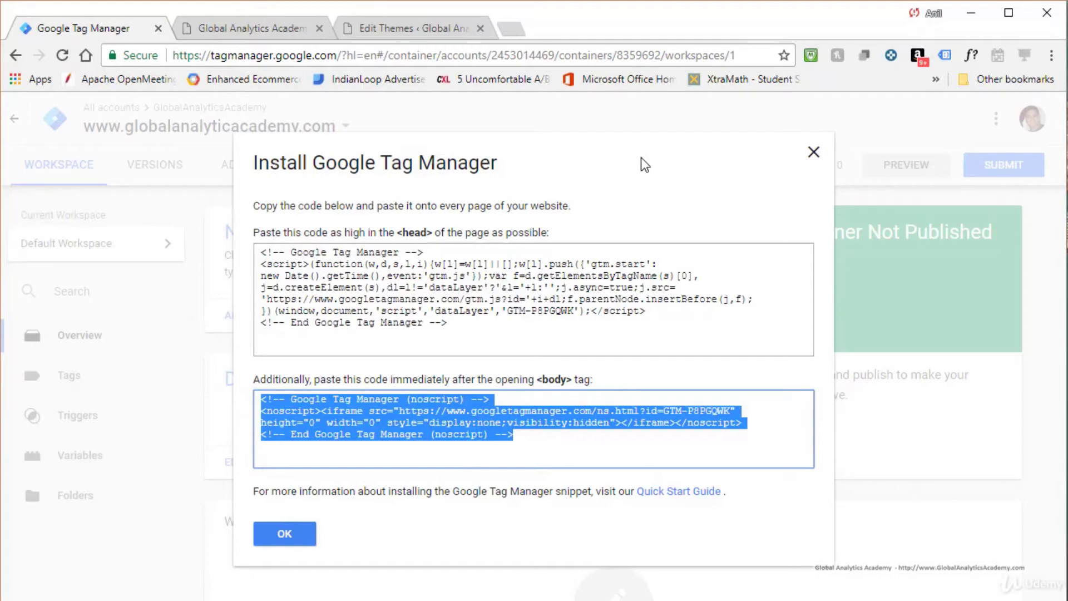
pyautogui.hotkey('ctrl', 'c')
pyautogui.hotkey('ctrl', '3')
pyautogui.press('Return')
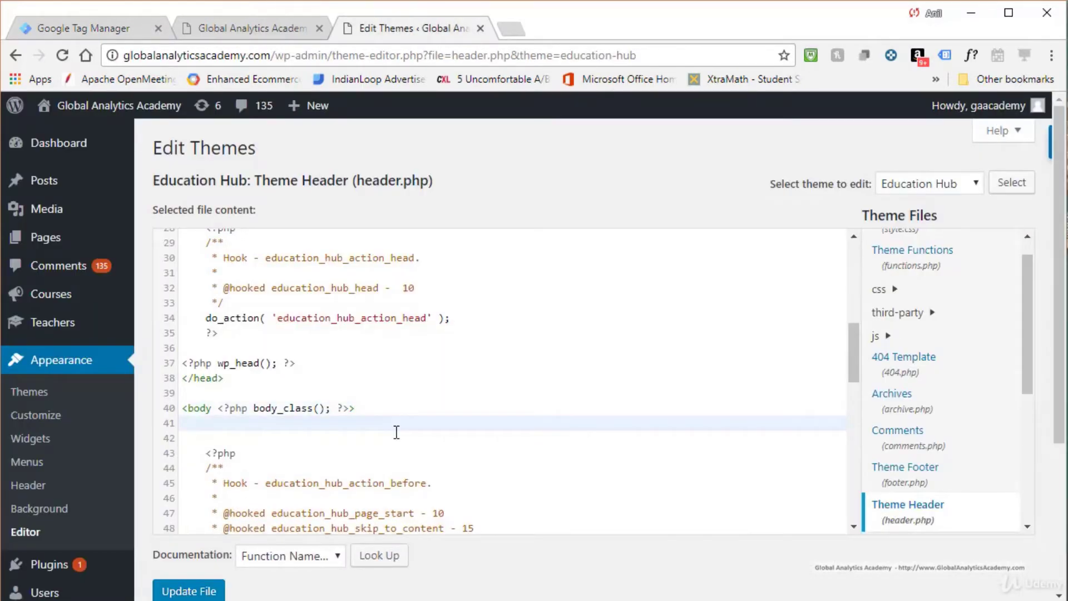
pyautogui.hotkey('ctrl', 'v')
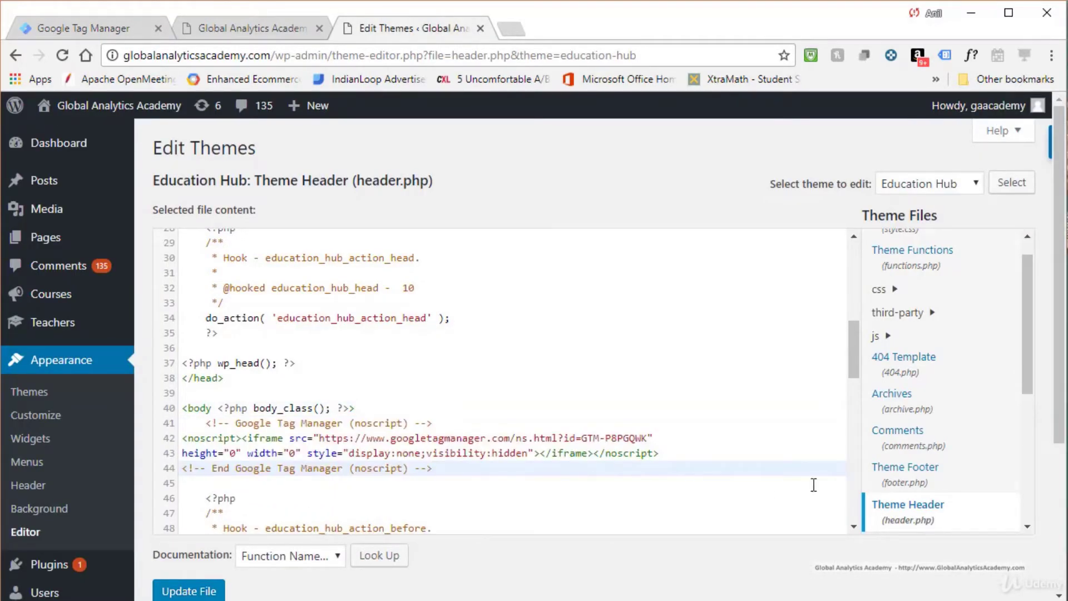
# Step: Update header.php to save the added Google Tag Manager snippets
pyautogui.scroll(-3, 359, 492)
pyautogui.click(198, 595)
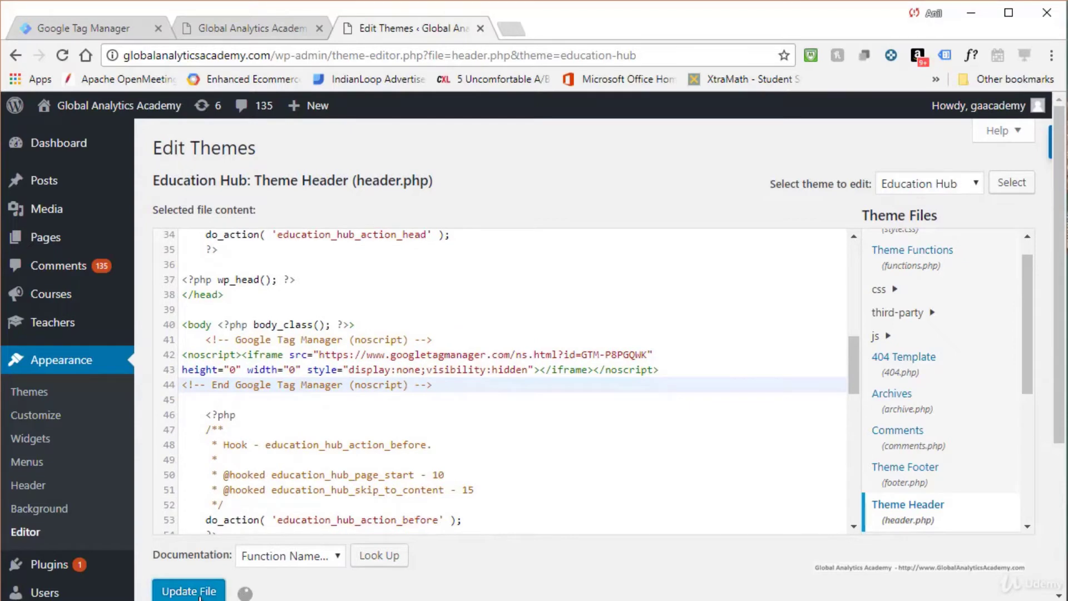
pyautogui.scroll(-3, 246, 517)
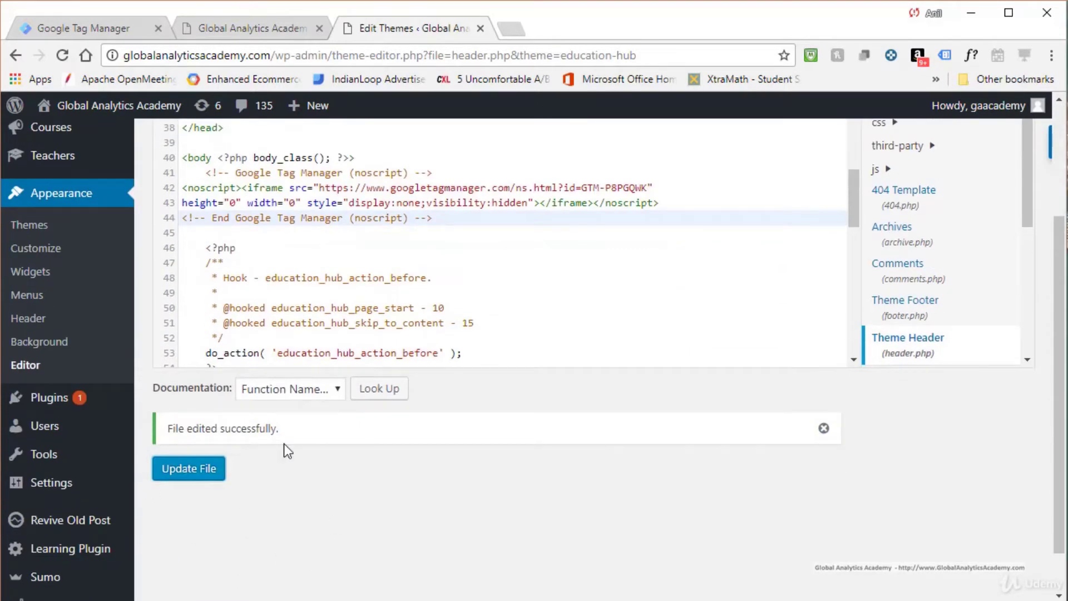
# Step: Reload the Global Analytics Academy home page and check its page source for the head and body Tag Manager snippets
pyautogui.click(249, 29)
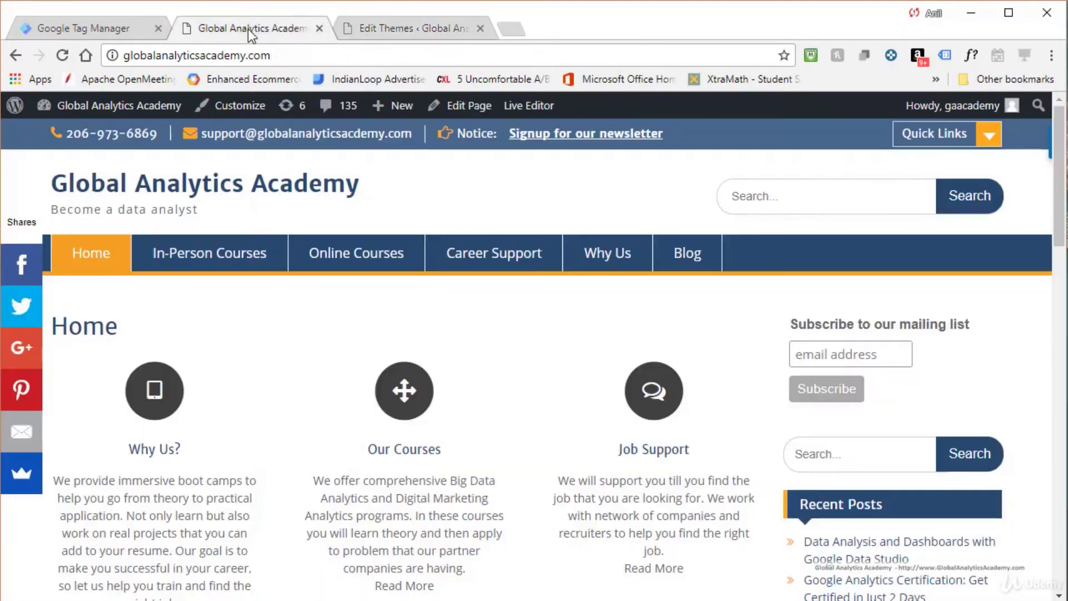
pyautogui.click(62, 55)
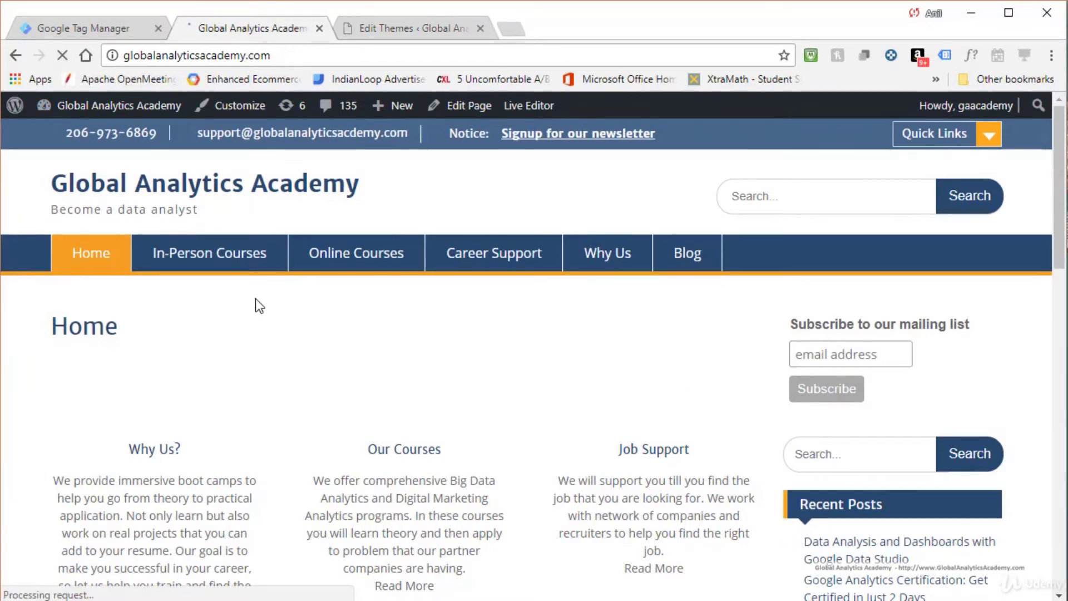
pyautogui.rightClick(518, 192)
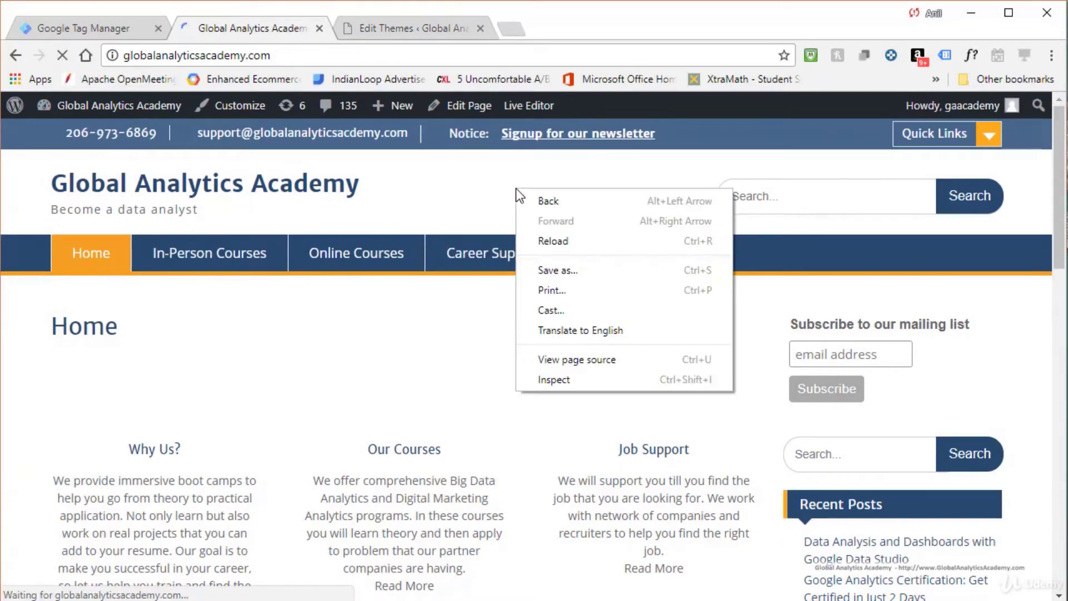
pyautogui.click(594, 358)
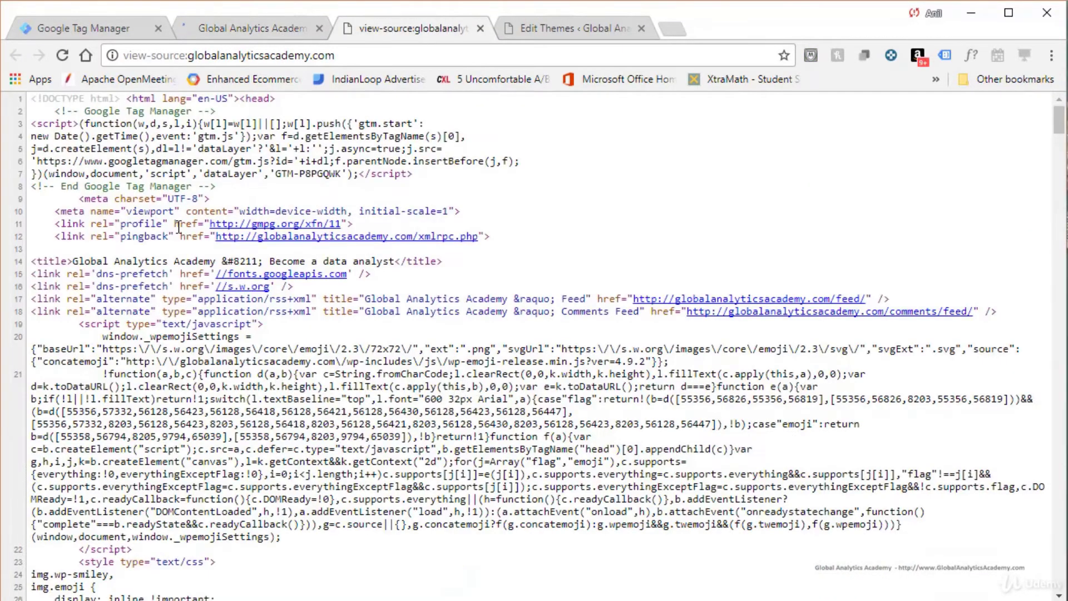
pyautogui.moveTo(53, 113); pyautogui.dragTo(239, 184)
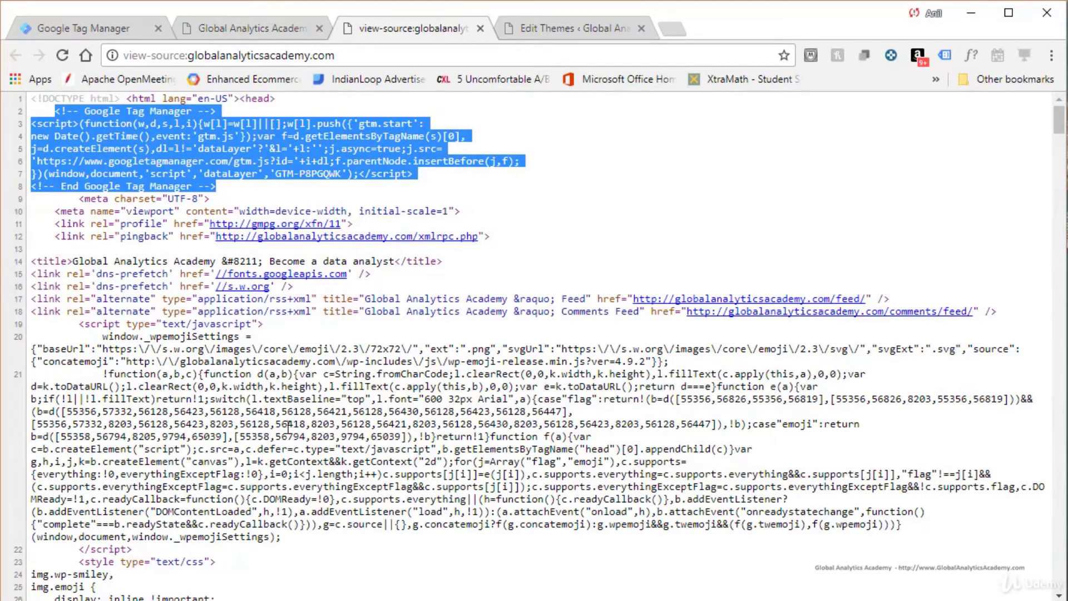
pyautogui.scroll(-20, 278, 357)
pyautogui.moveTo(295, 252); pyautogui.dragTo(34, 218)
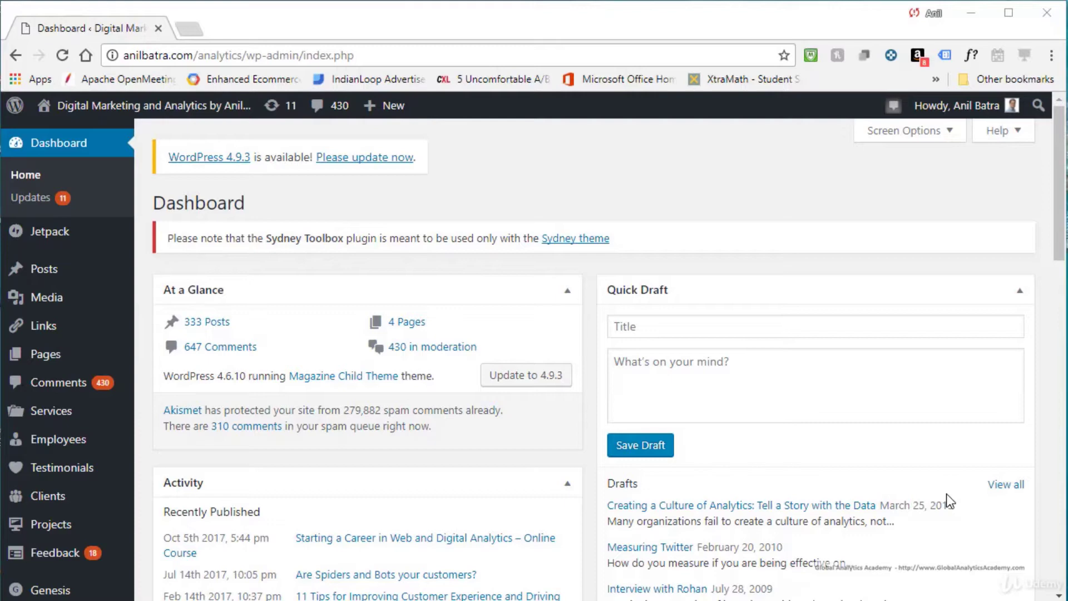
# Step: Search the WordPress plugin directory for "google tag manager" to add a new plugin
pyautogui.scroll(-3, 67, 462)
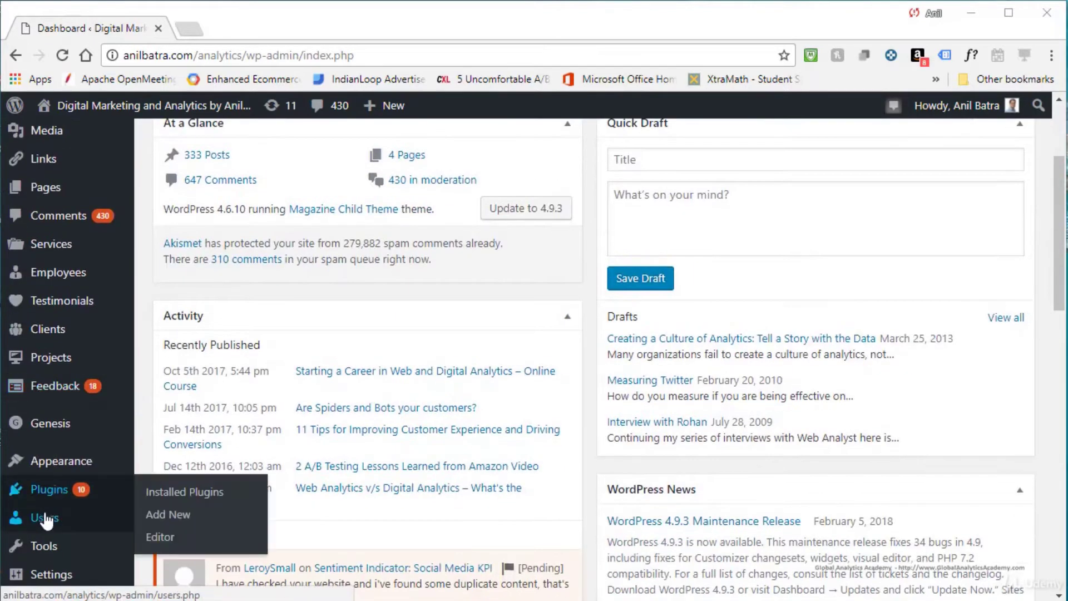
pyautogui.click(168, 514)
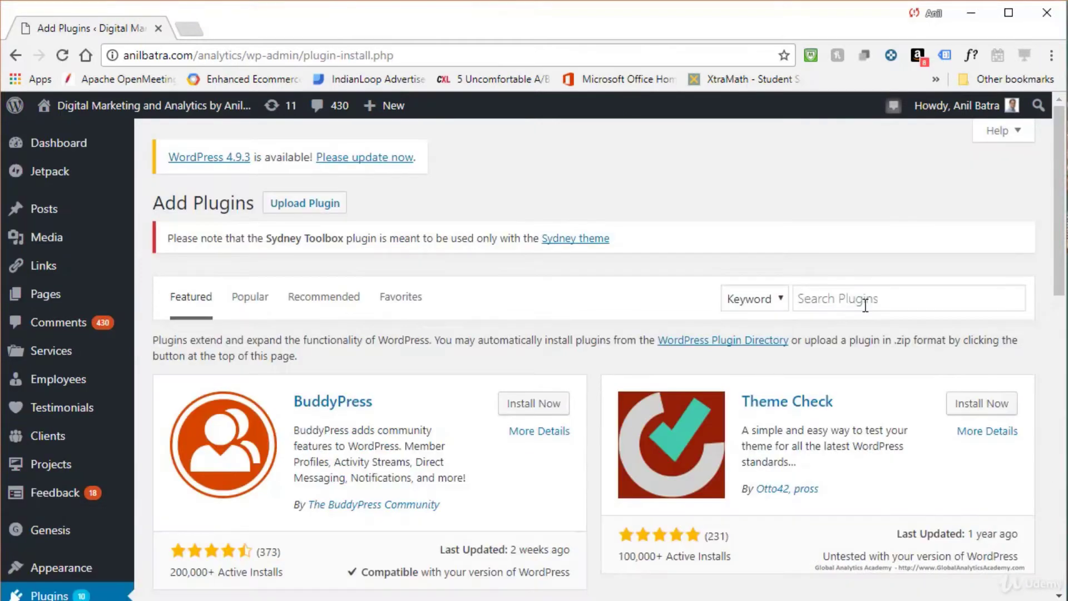
pyautogui.click(866, 305)
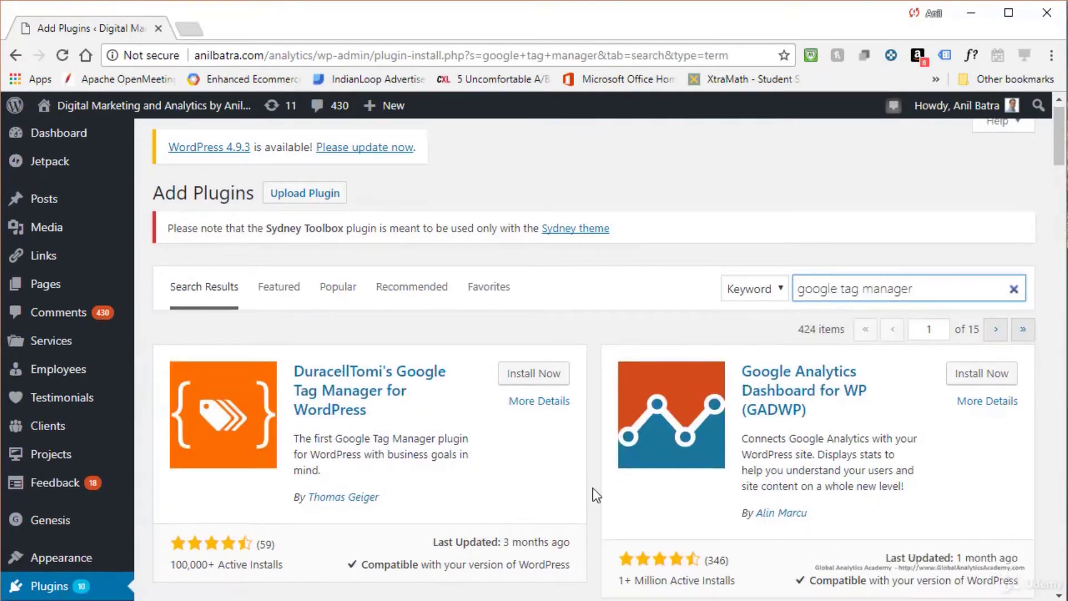
# Step: Install and activate the plugin DuracellTomi's Google Tag Manager for WordPress
pyautogui.scroll(-3, 473, 465)
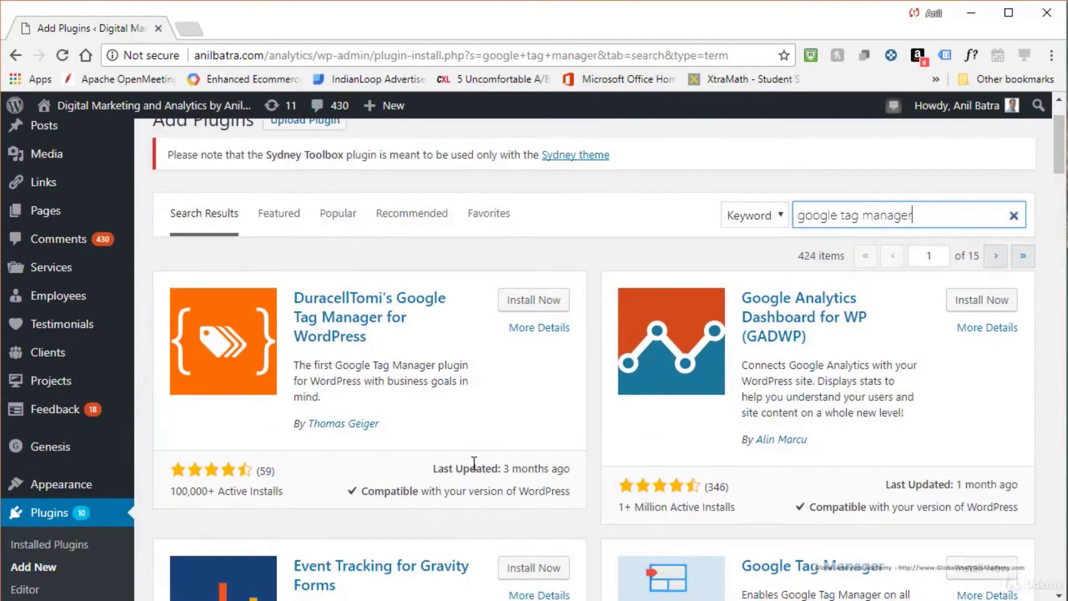
pyautogui.scroll(3, 300, 400)
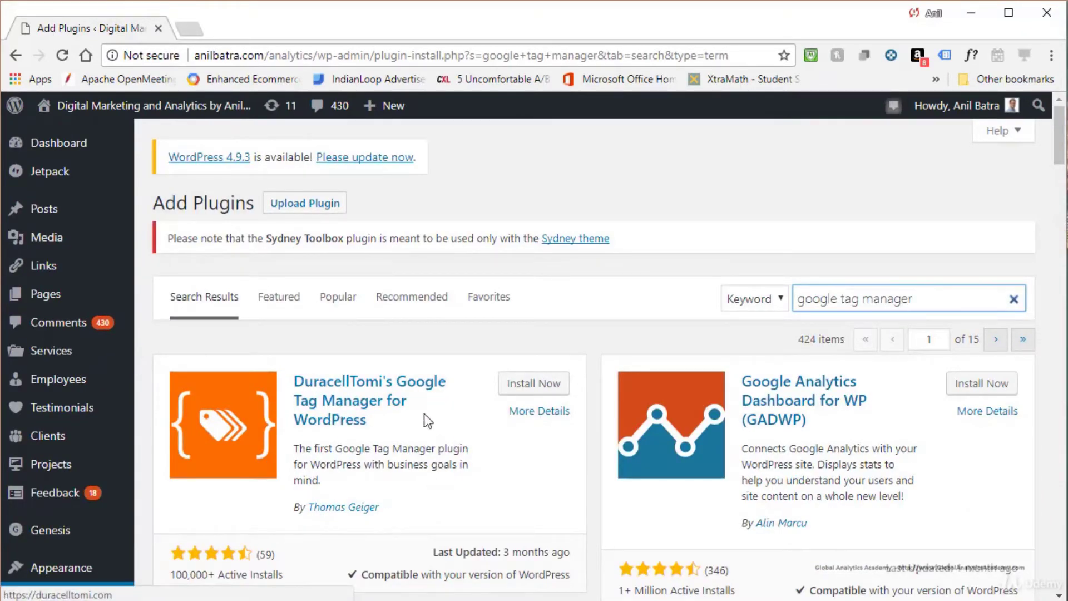
pyautogui.click(532, 390)
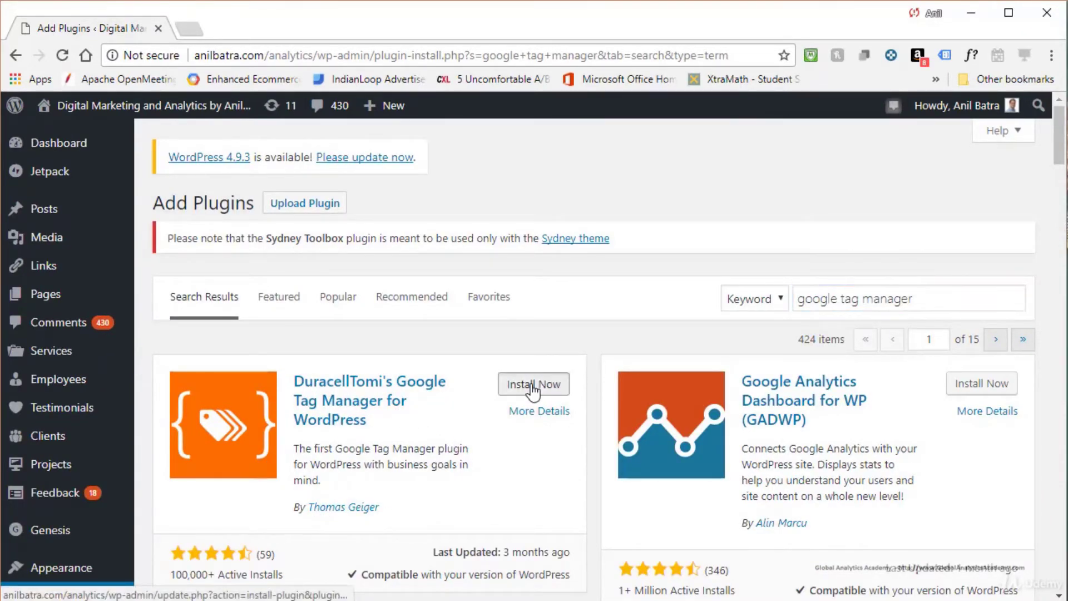
pyautogui.click(537, 386)
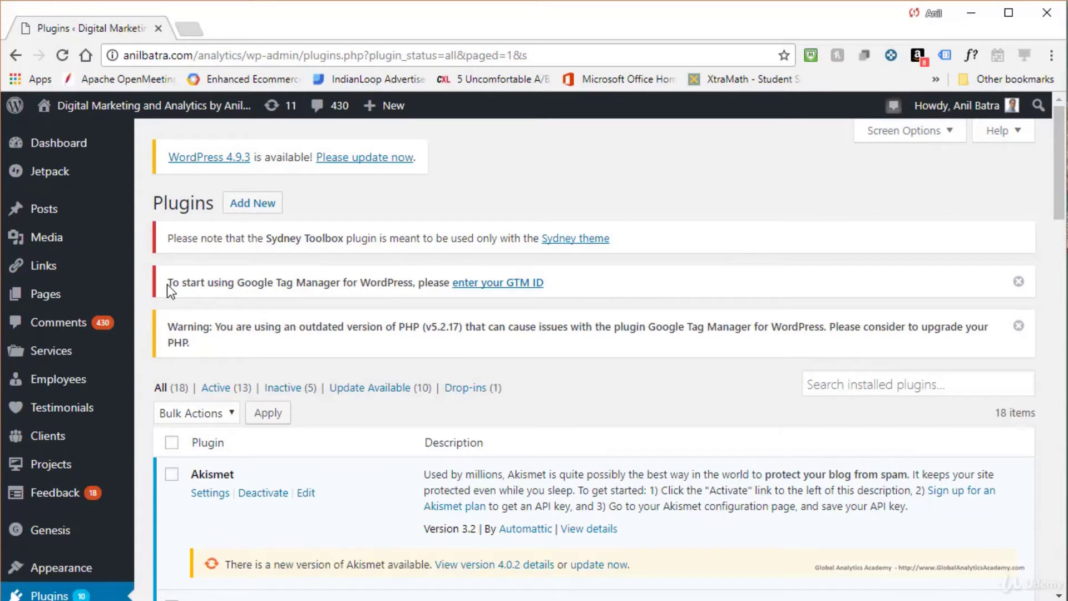
# Step: Switch to Google Tag Manager and copy the container ID GTM-KLG48ZZ from the container's head snippet
pyautogui.moveTo(167, 285); pyautogui.dragTo(258, 285)
pyautogui.click(185, 280)
pyautogui.middleClick(501, 284)
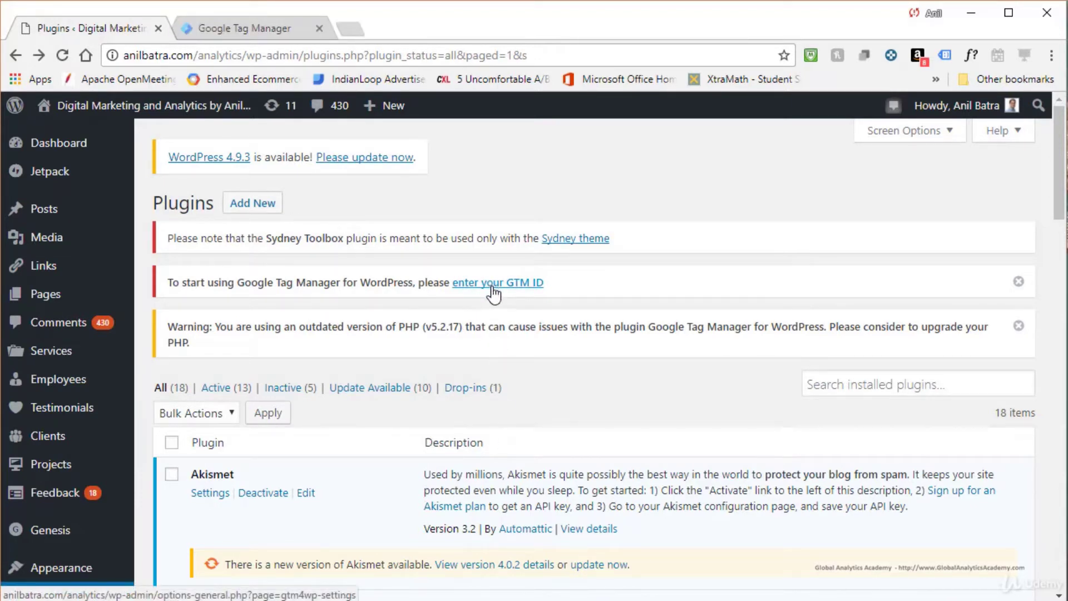
pyautogui.click(260, 32)
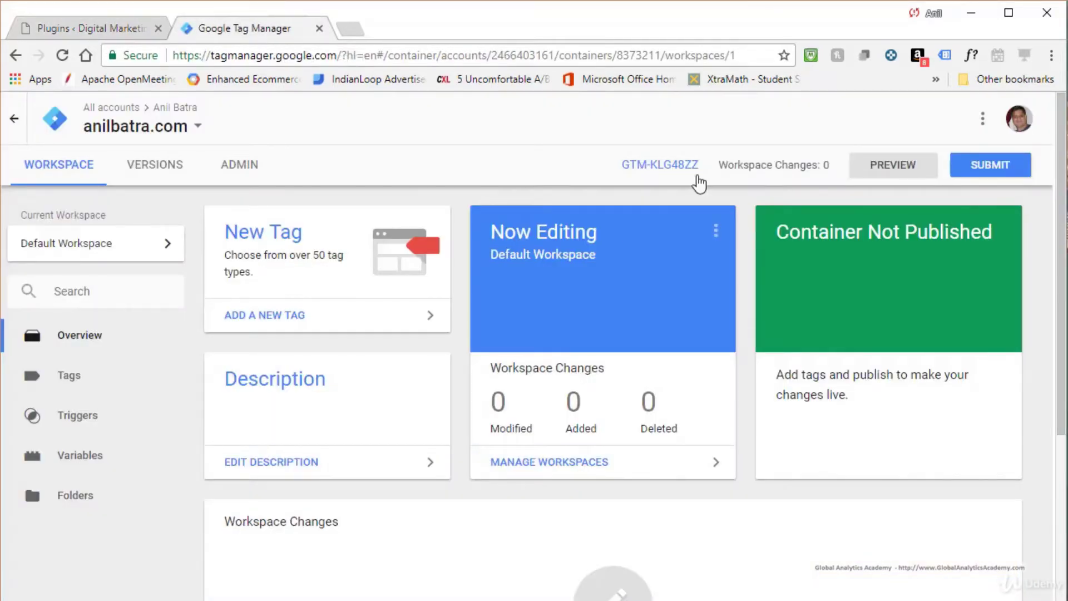
pyautogui.click(671, 167)
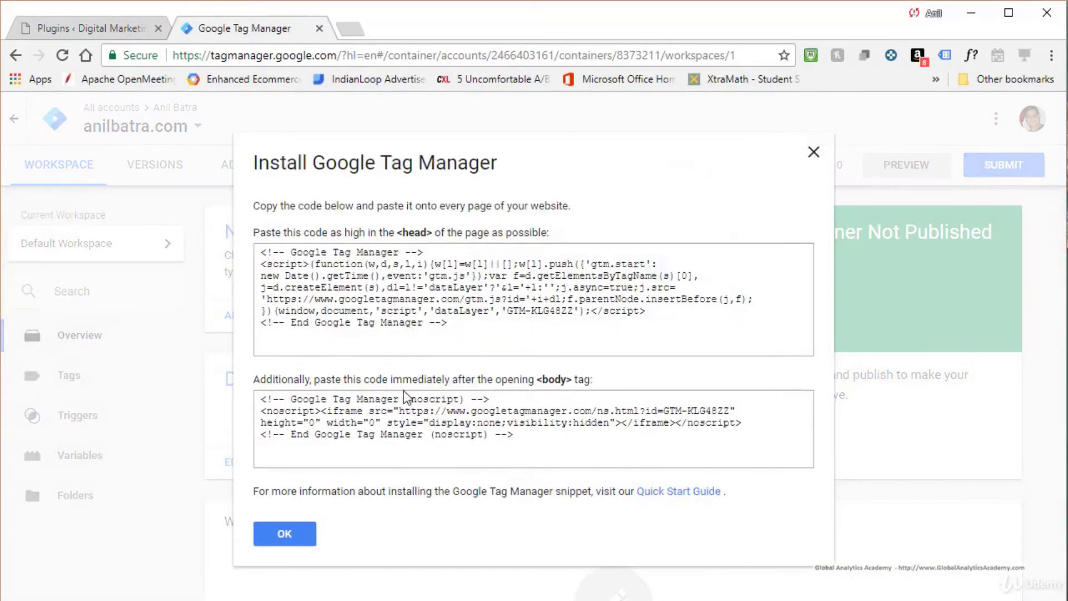
pyautogui.moveTo(507, 311); pyautogui.dragTo(573, 315)
pyautogui.hotkey('ctrl', 'c')
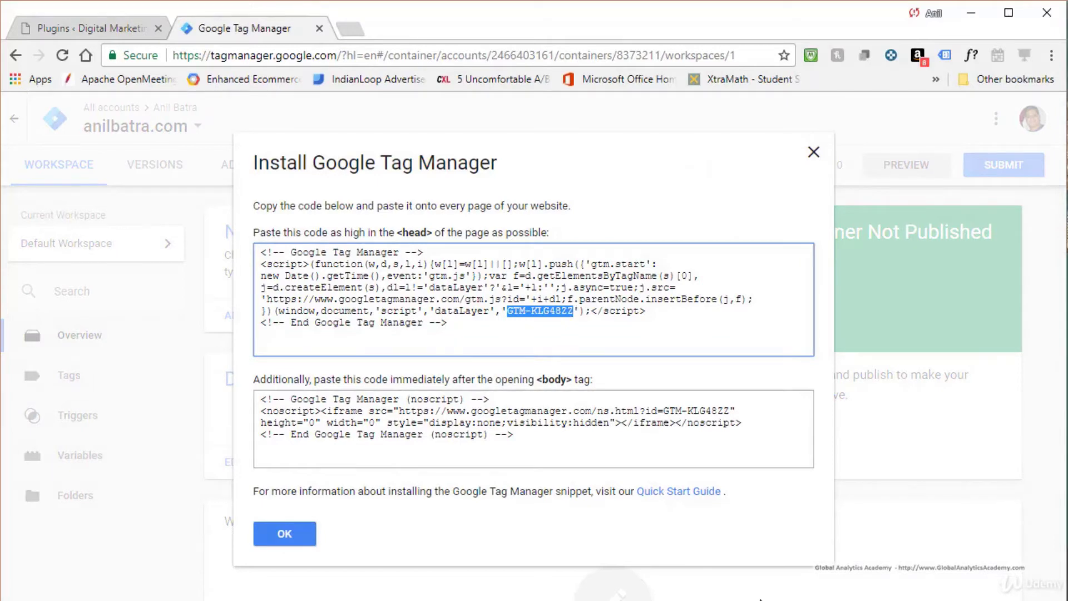
# Step: In the WordPress plugin's settings, set the Google Tag Manager ID to GTM-KLG48ZZ and save the changes
pyautogui.click(132, 31)
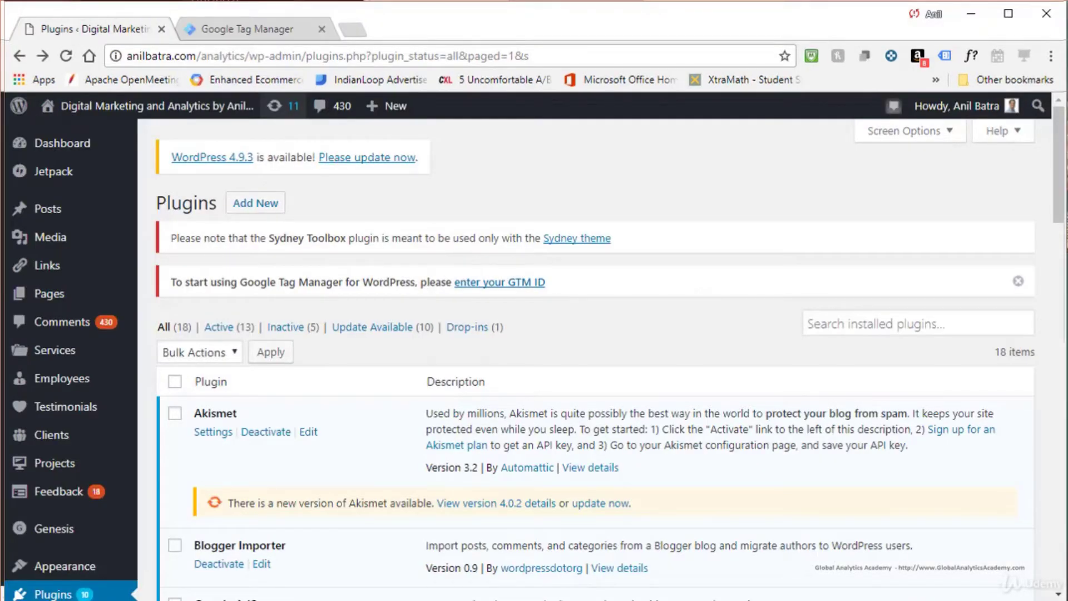
pyautogui.click(500, 282)
pyautogui.click(456, 496)
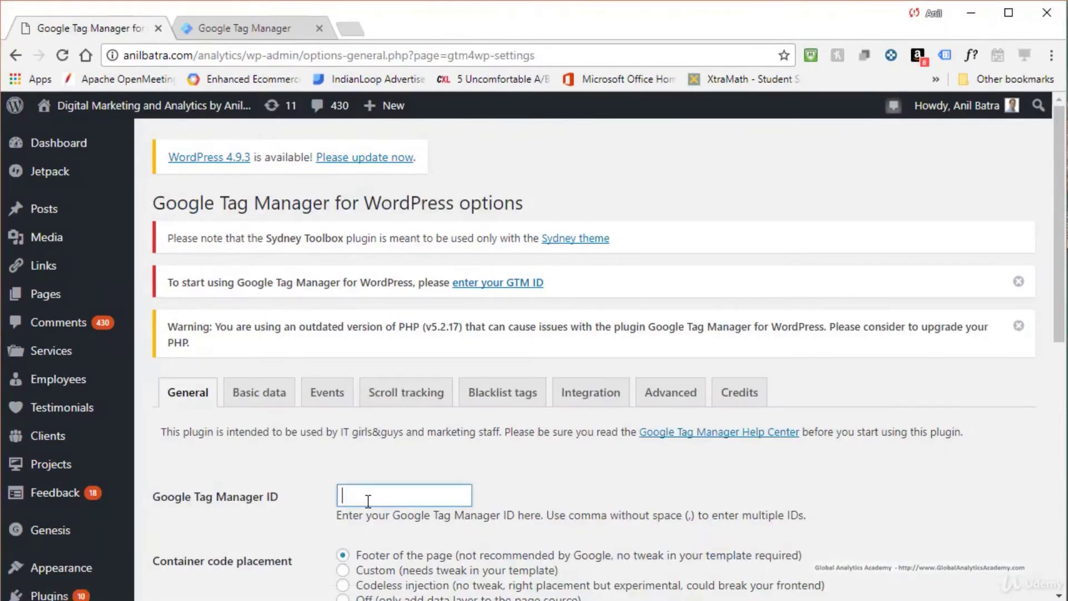
pyautogui.scroll(-3, 483, 336)
pyautogui.hotkey('ctrl', 'v')
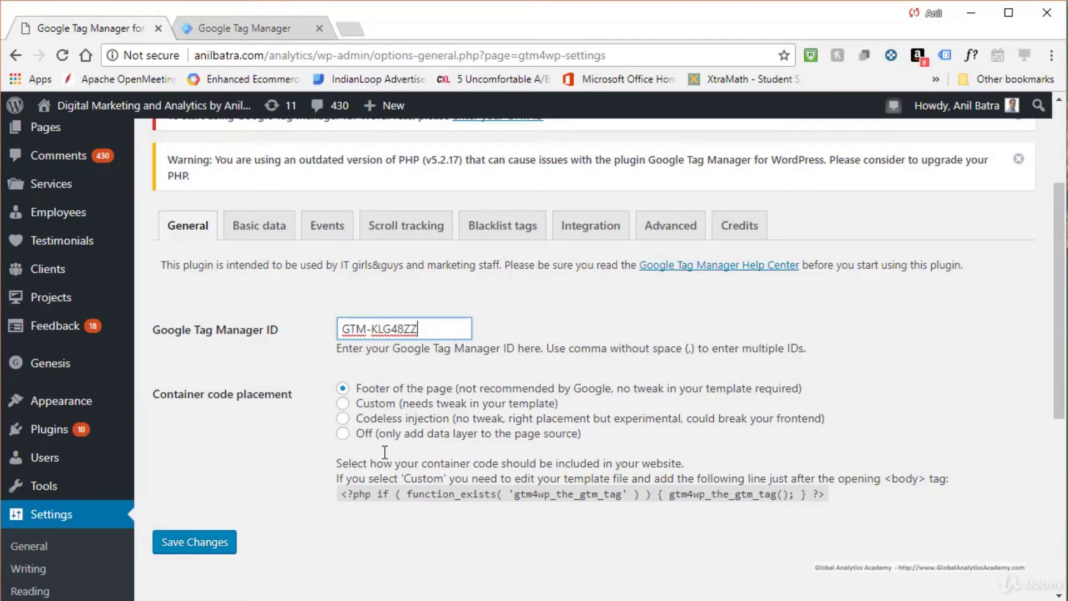
pyautogui.click(196, 543)
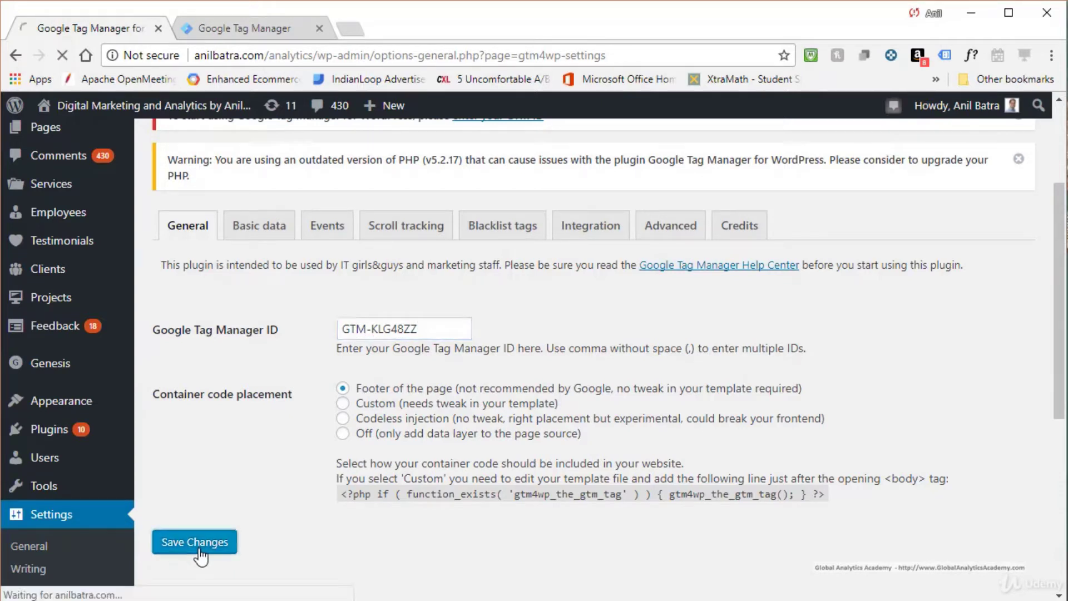
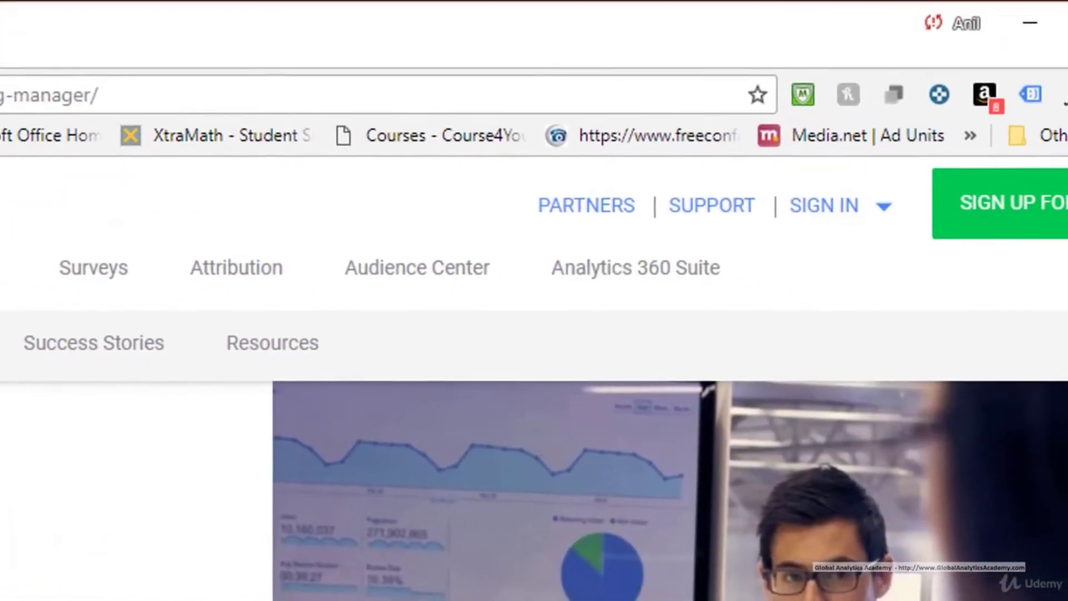
# Step: Sign in to Tag Manager from the Google product site and open the AnalyticsHire.com container
pyautogui.click(827, 207)
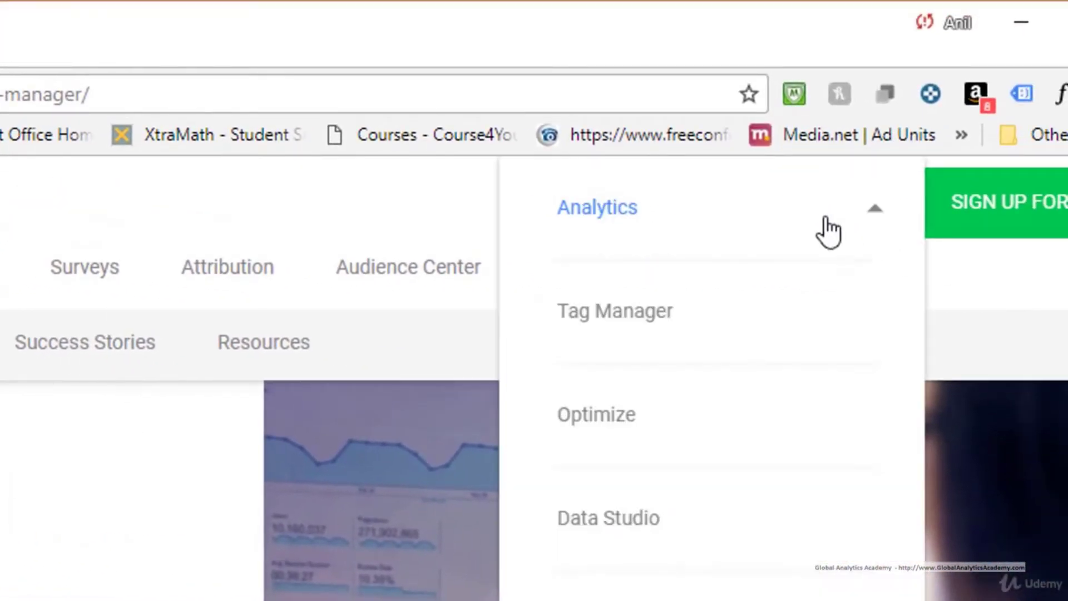
pyautogui.click(626, 334)
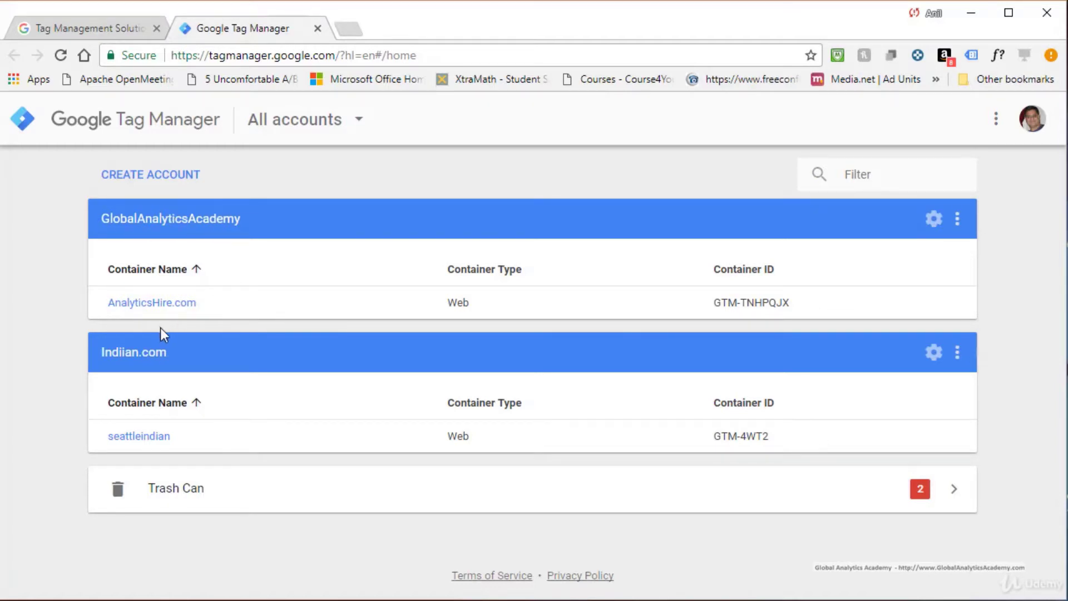
pyautogui.click(173, 307)
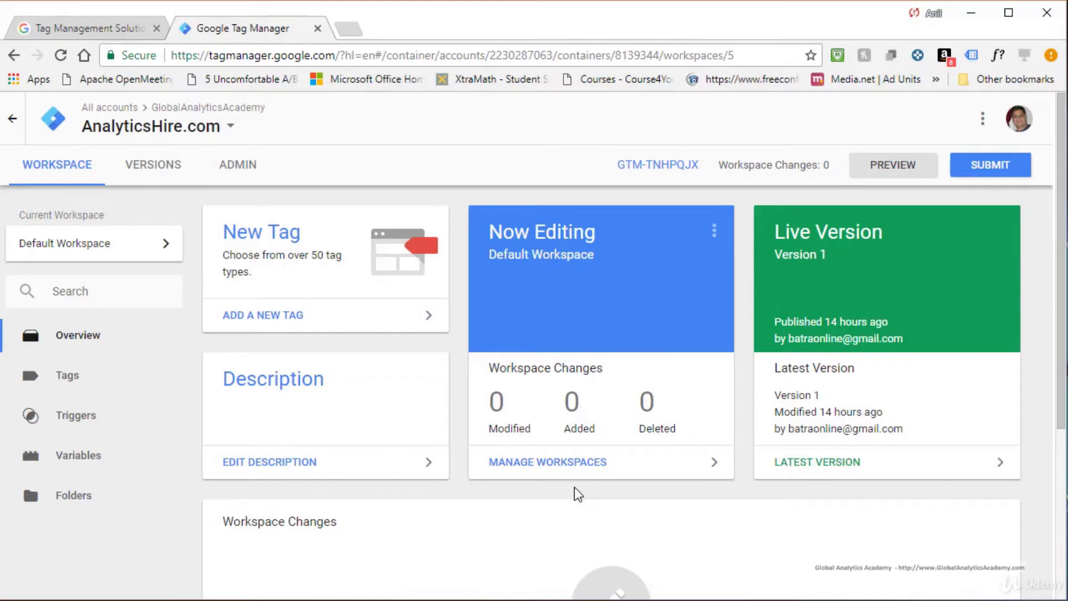
# Step: Review the AnalyticsHire.com container's version history and administration options, and return to its workspace overview
pyautogui.click(146, 179)
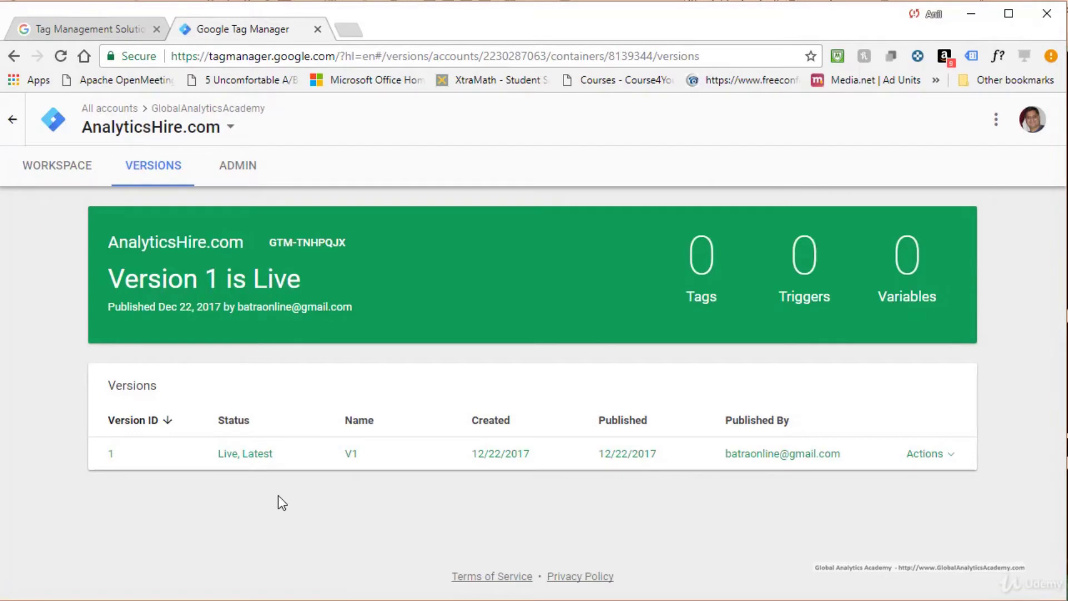
pyautogui.click(237, 165)
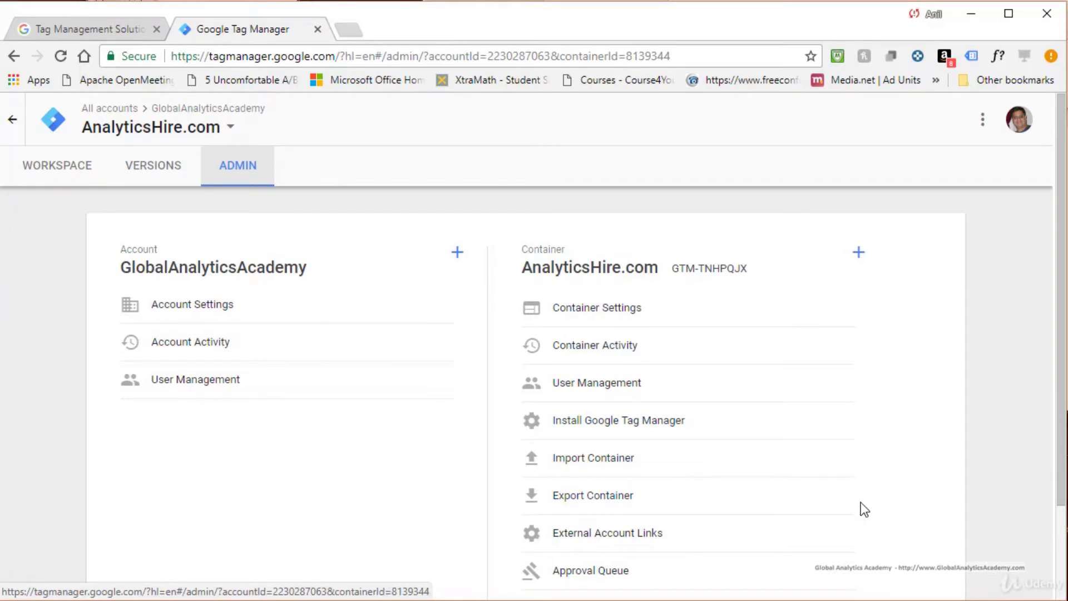
pyautogui.click(60, 167)
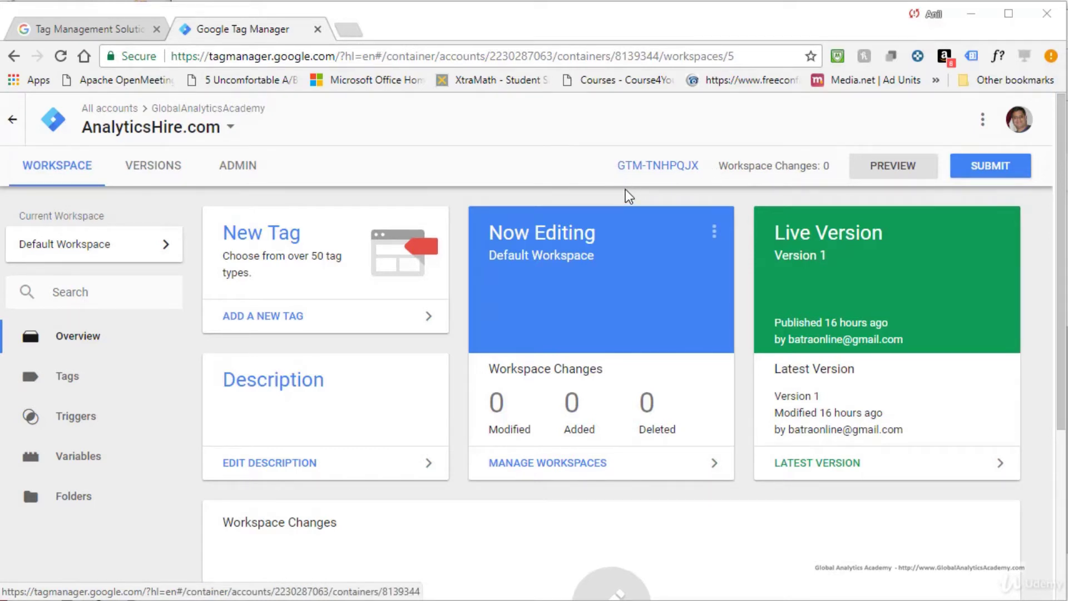
# Step: View the head and body installation snippets of the AnalyticsHire.com container and close them
pyautogui.click(657, 166)
pyautogui.click(811, 161)
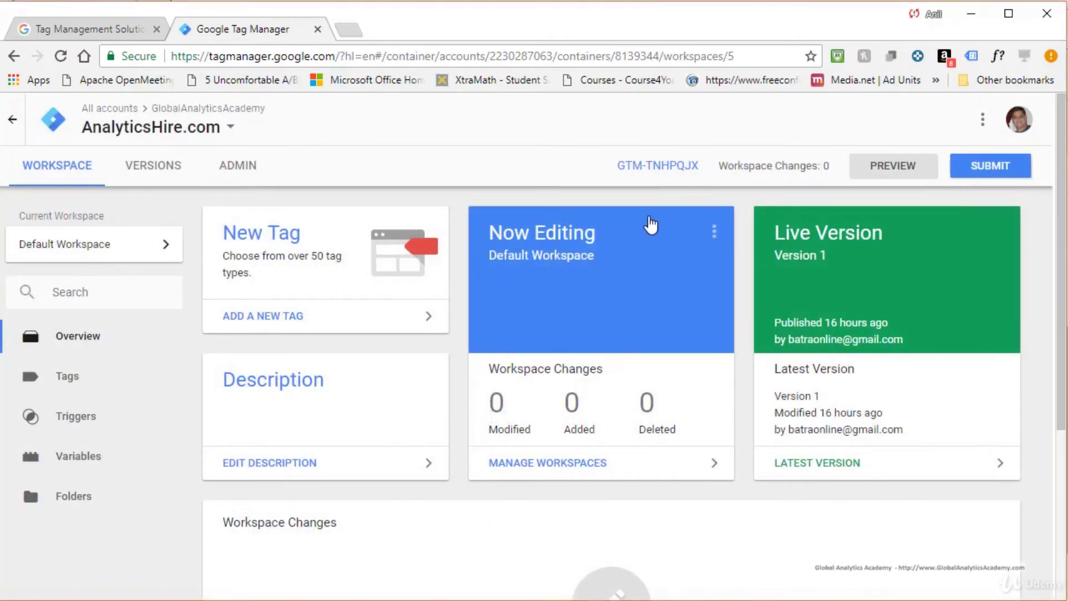
pyautogui.click(655, 166)
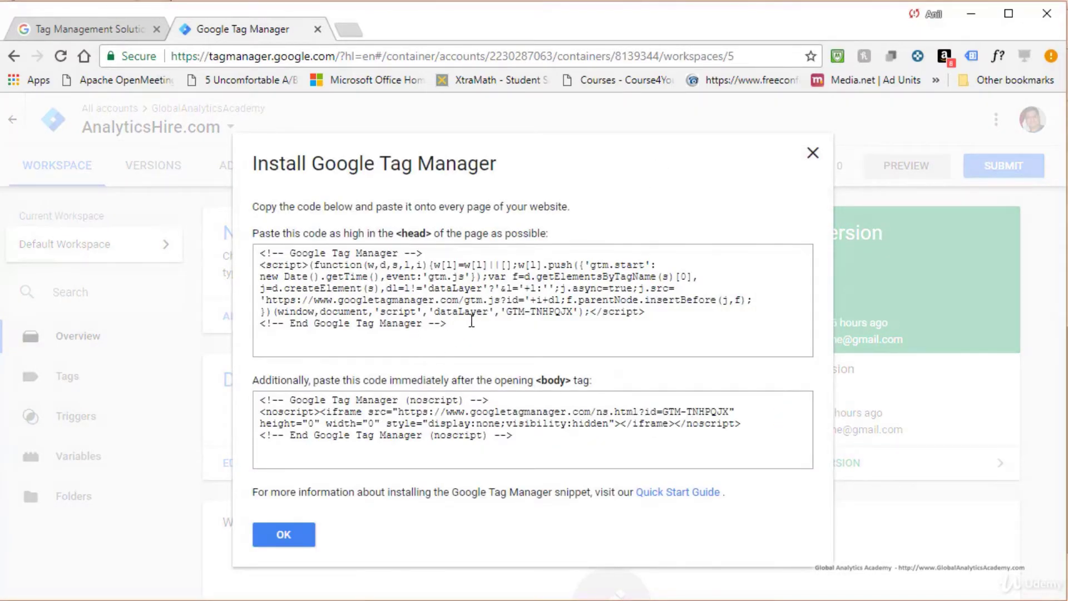
pyautogui.press('Escape')
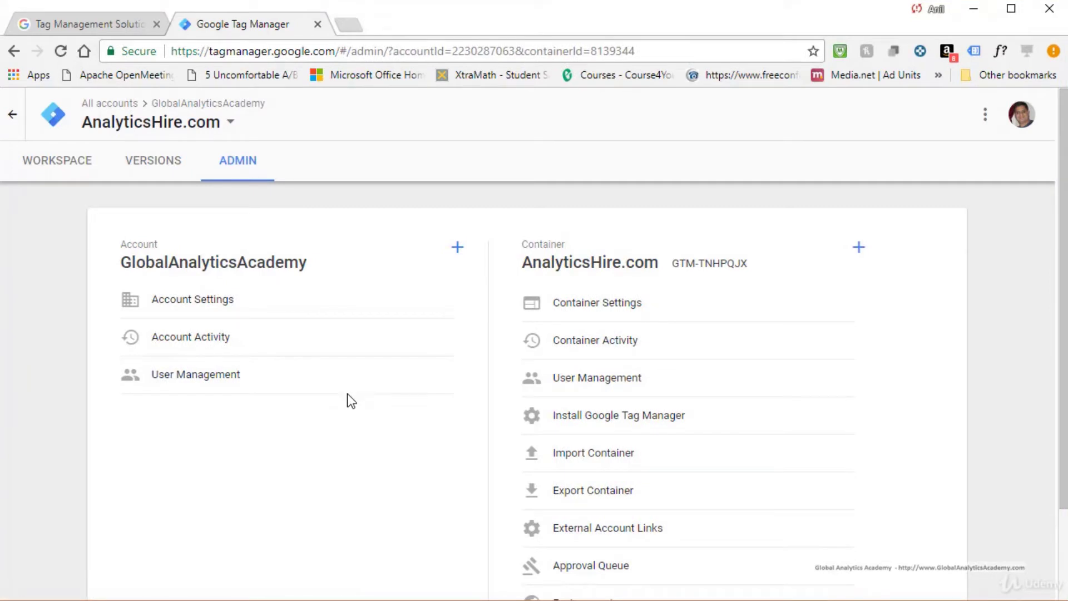
# Step: Look over the new-account form and the GlobalAnalyticsAcademy account settings in administration, leaving both without saving
pyautogui.click(457, 248)
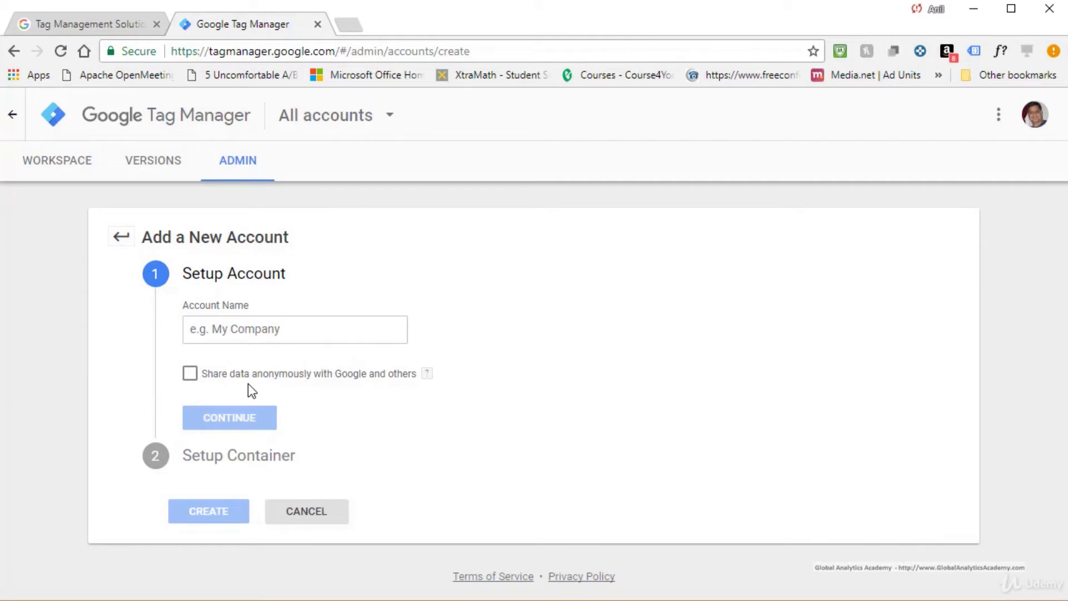
pyautogui.click(122, 239)
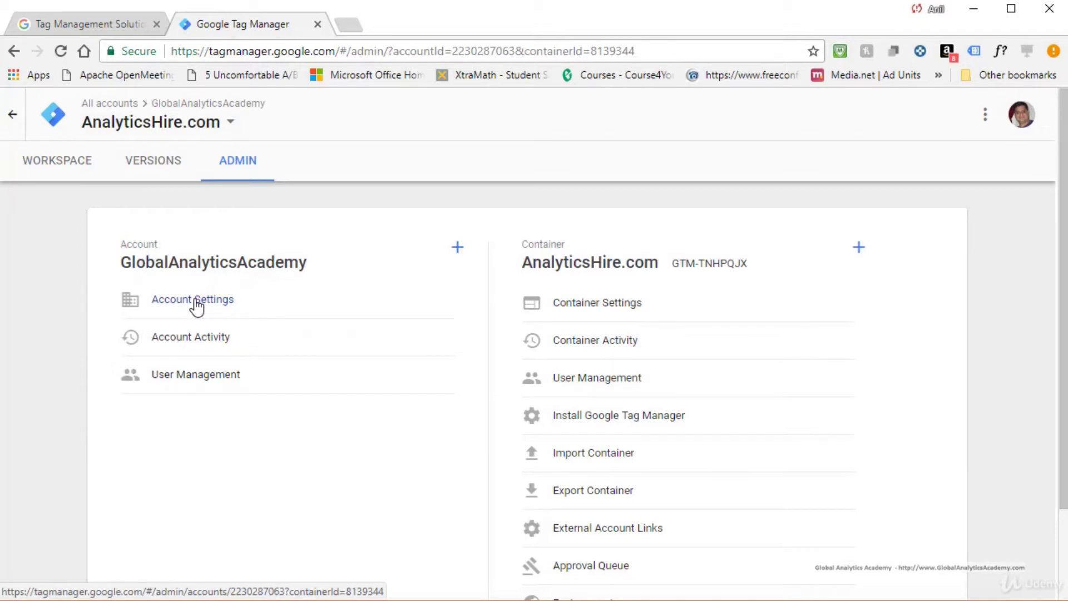
pyautogui.click(196, 301)
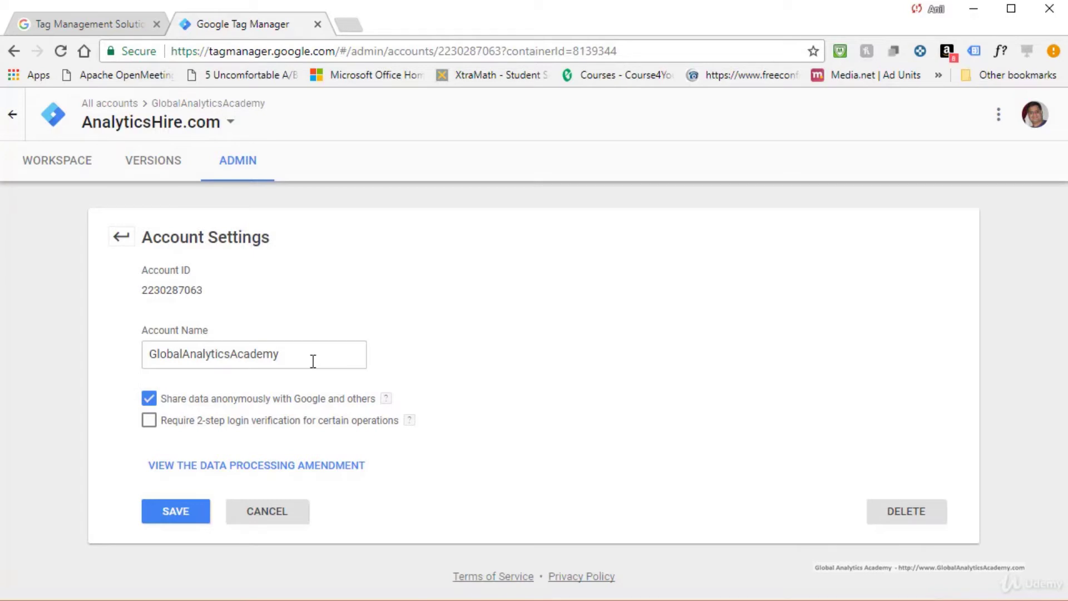
pyautogui.click(293, 355)
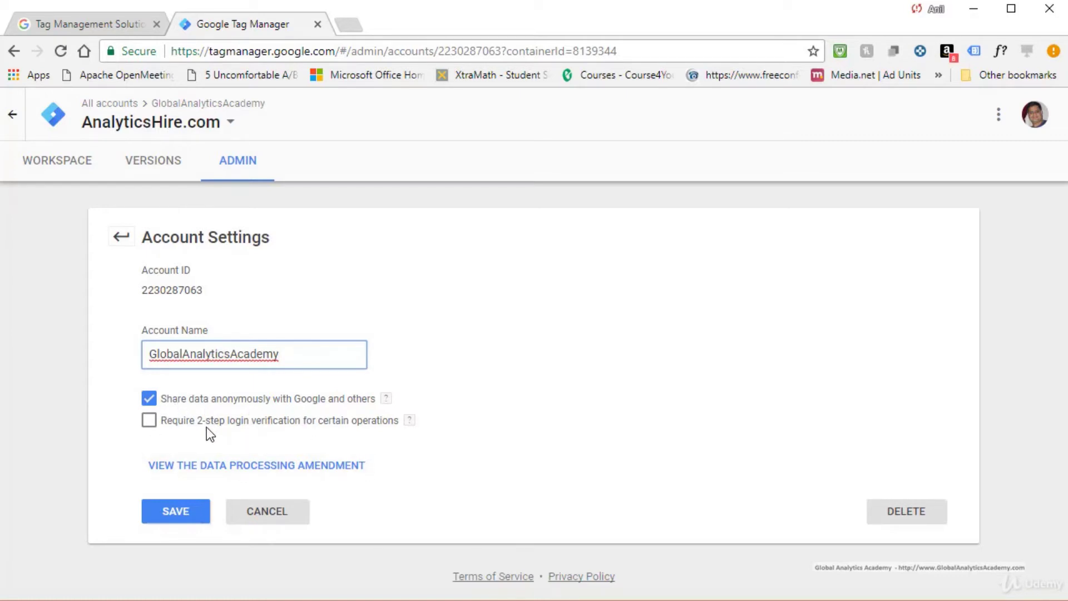
pyautogui.click(270, 514)
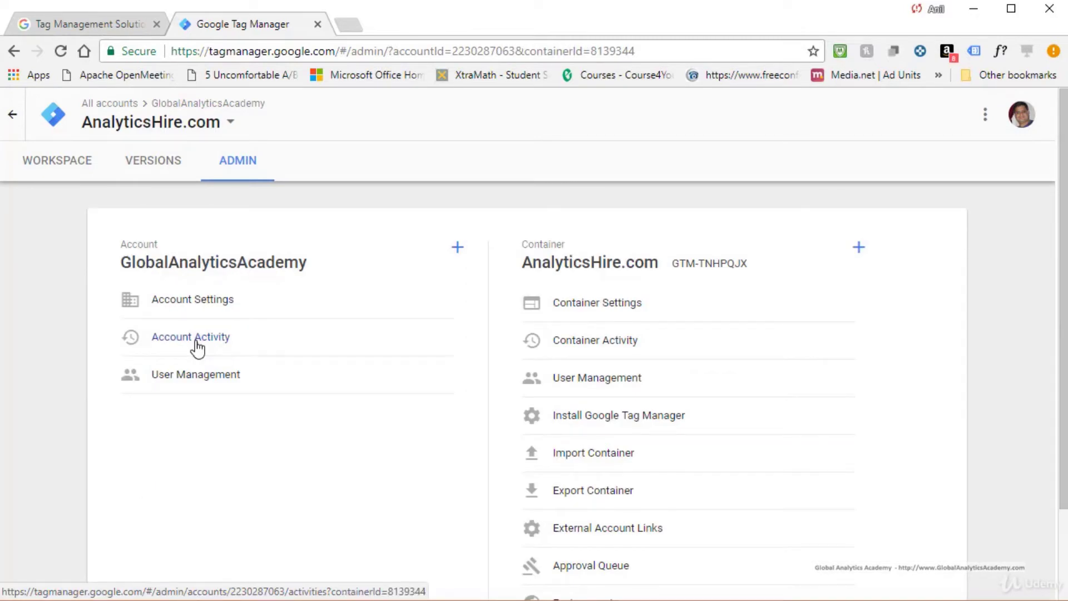
# Step: Review the account activity log and the account and container permission options for adding a new user, without adding one
pyautogui.click(196, 342)
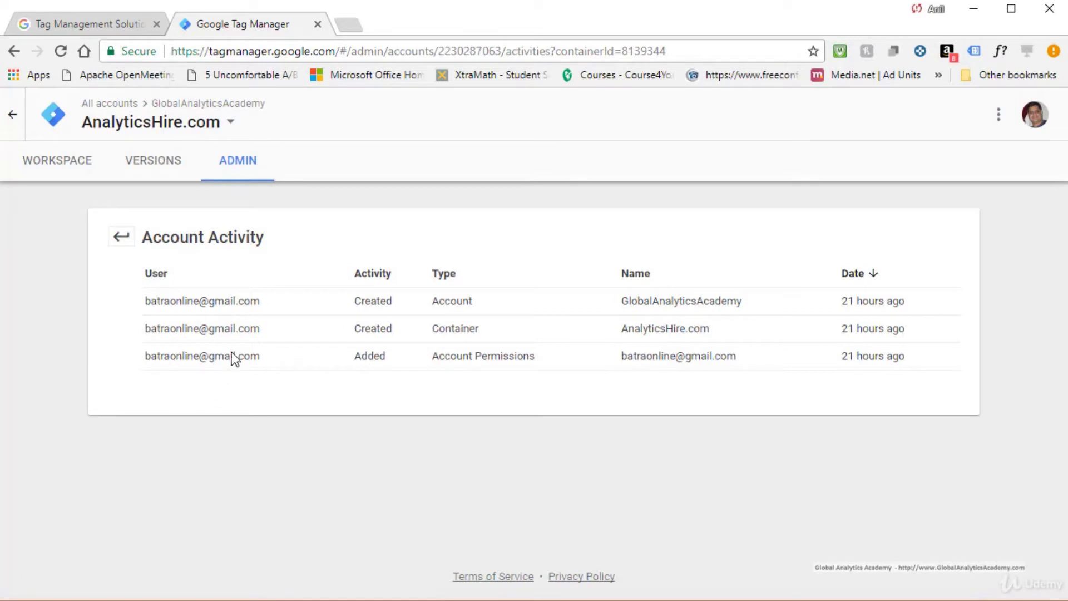
pyautogui.hotkey('alt', 'Left')
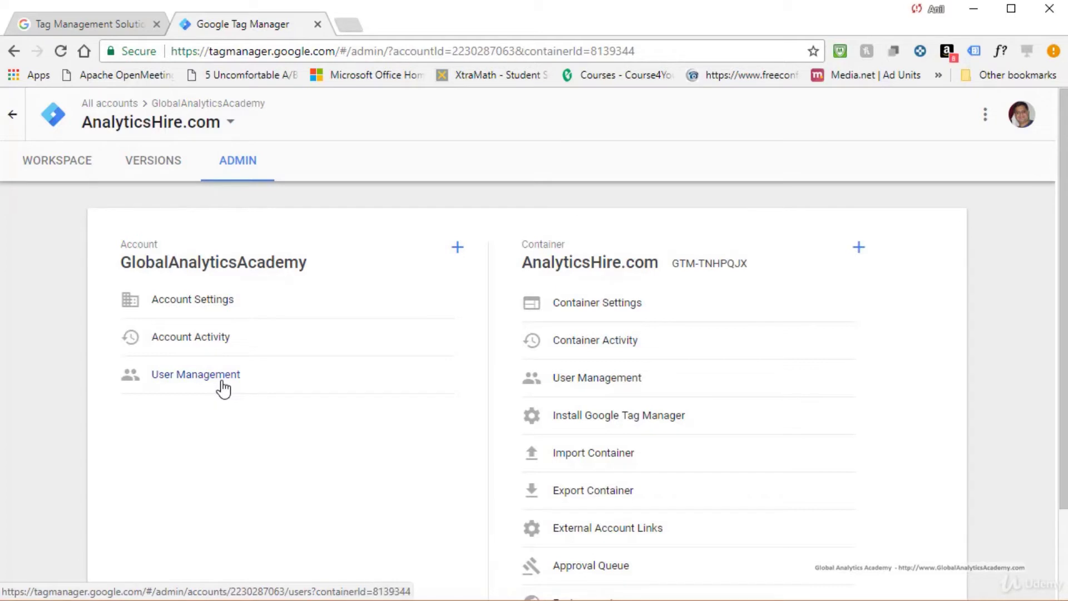
pyautogui.click(224, 389)
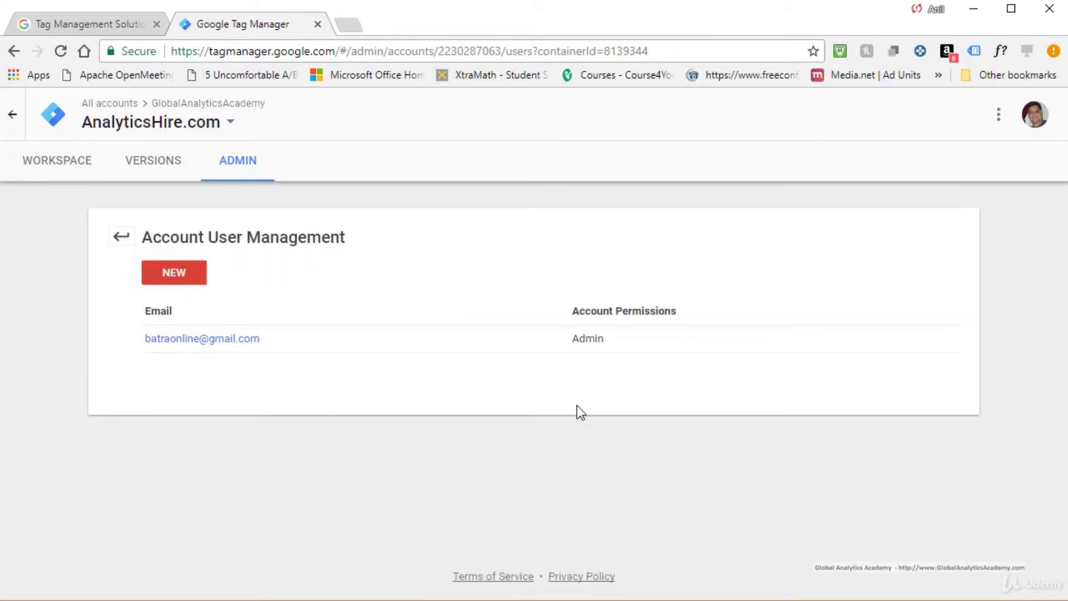
pyautogui.click(176, 286)
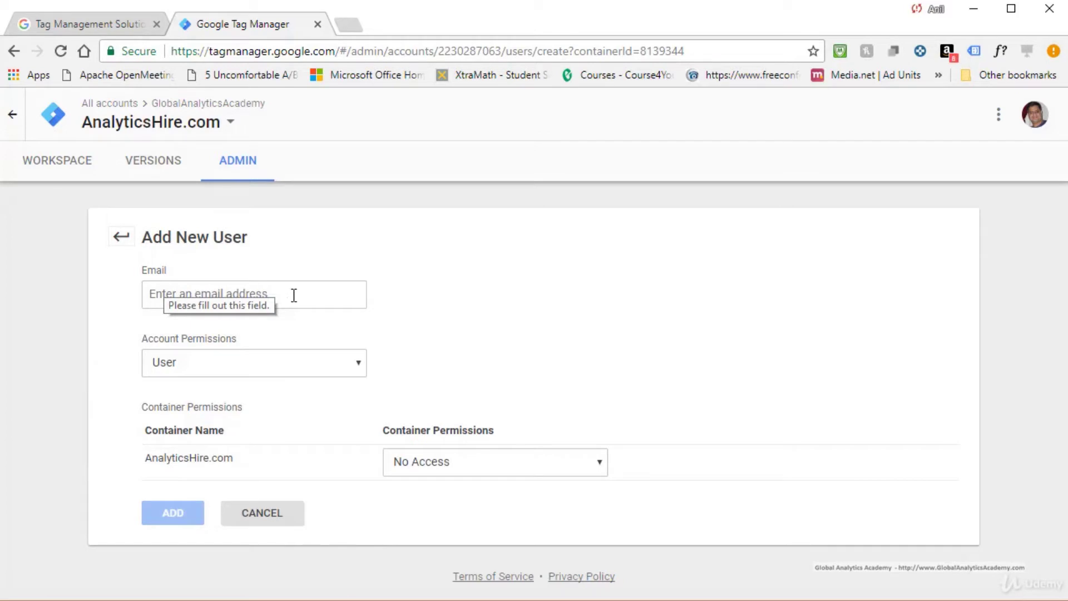
pyautogui.click(347, 370)
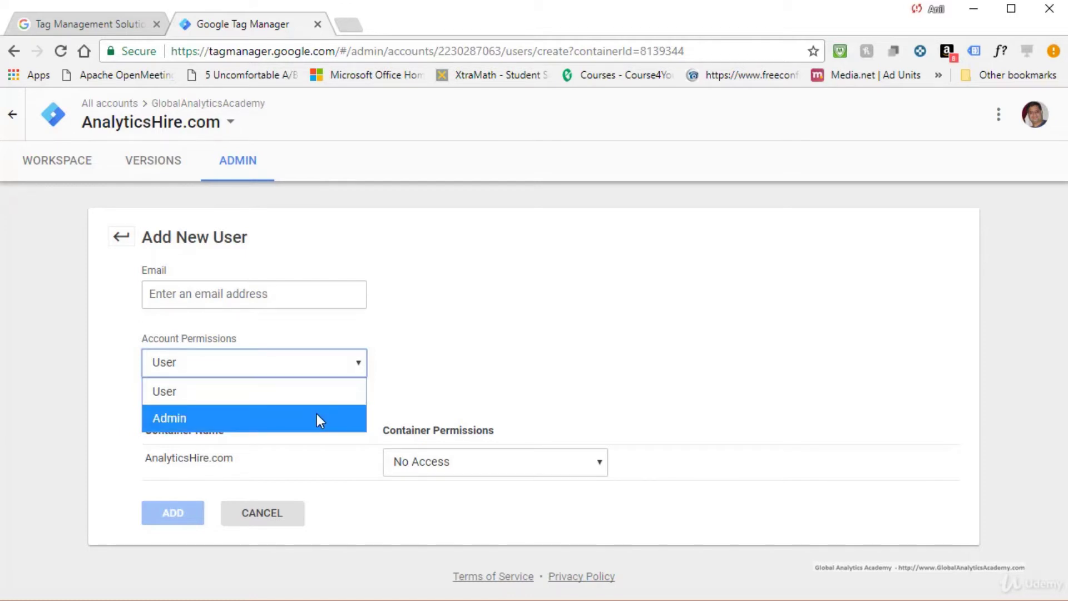
pyautogui.click(317, 366)
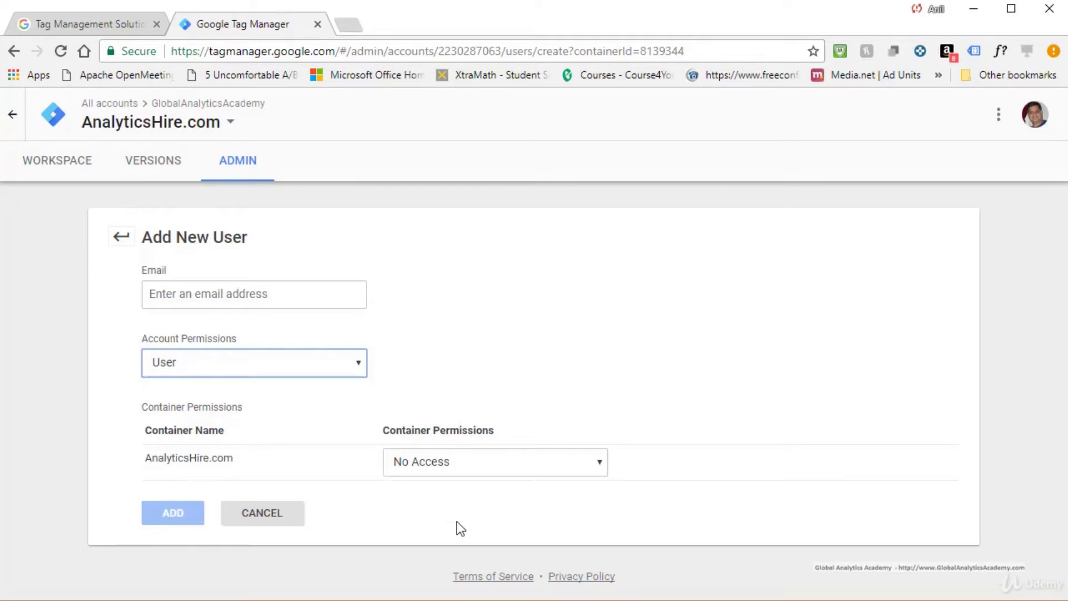
pyautogui.click(446, 460)
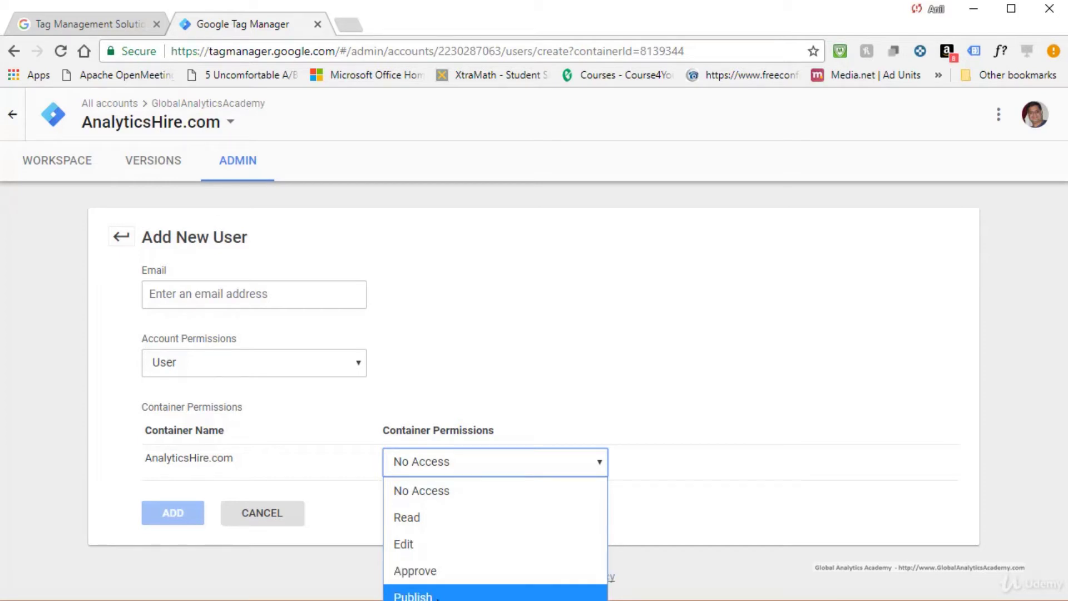
pyautogui.click(484, 384)
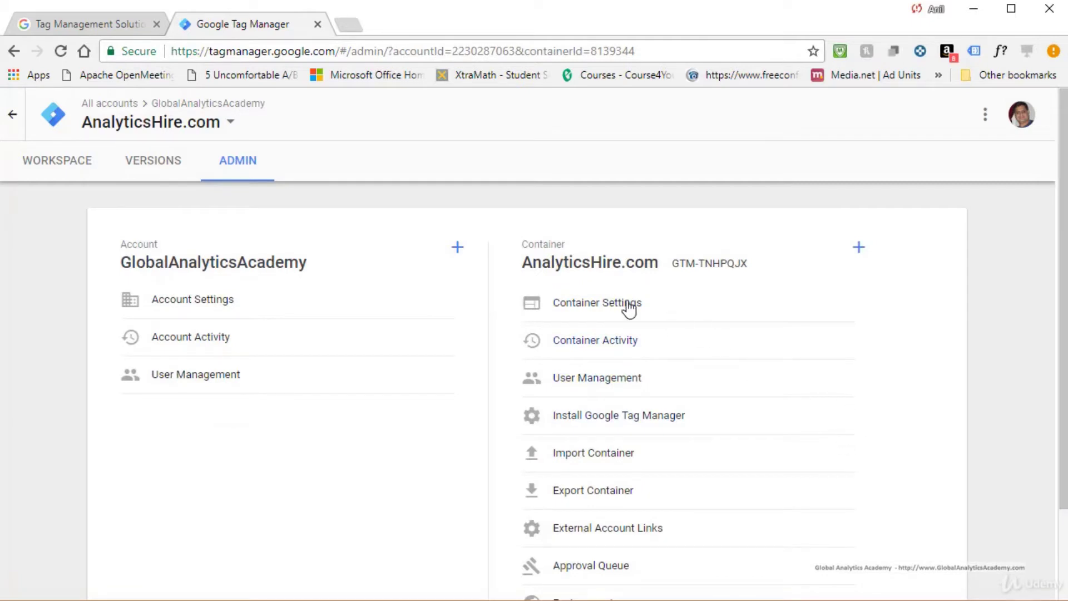
# Step: Look at the container creation form without creating one, and locate the AnalyticsHire.com container's ID in administration
pyautogui.click(861, 250)
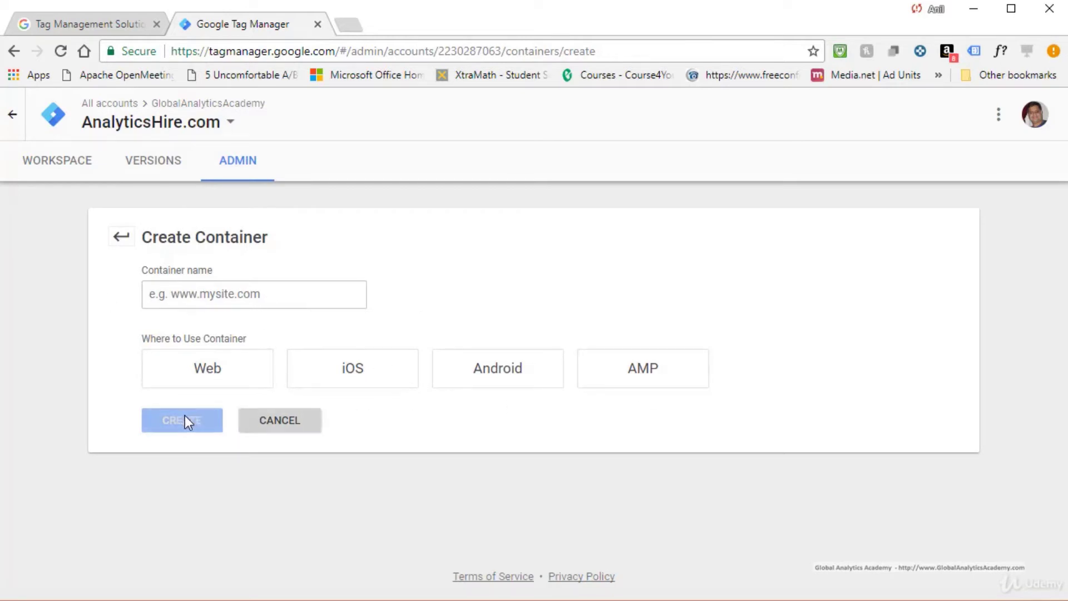
pyautogui.click(126, 238)
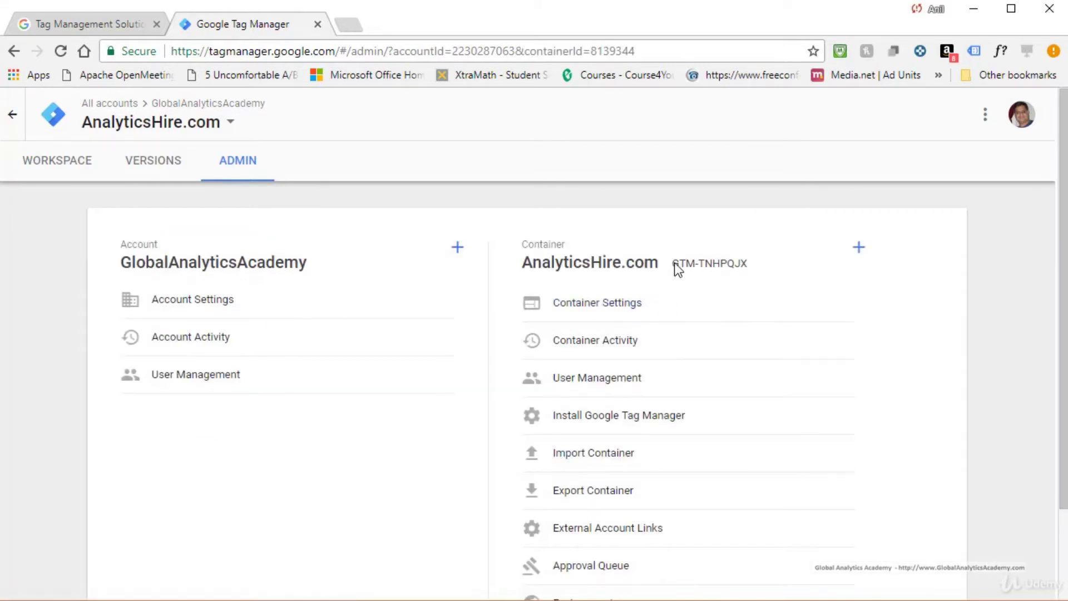
pyautogui.moveTo(740, 261); pyautogui.dragTo(746, 262)
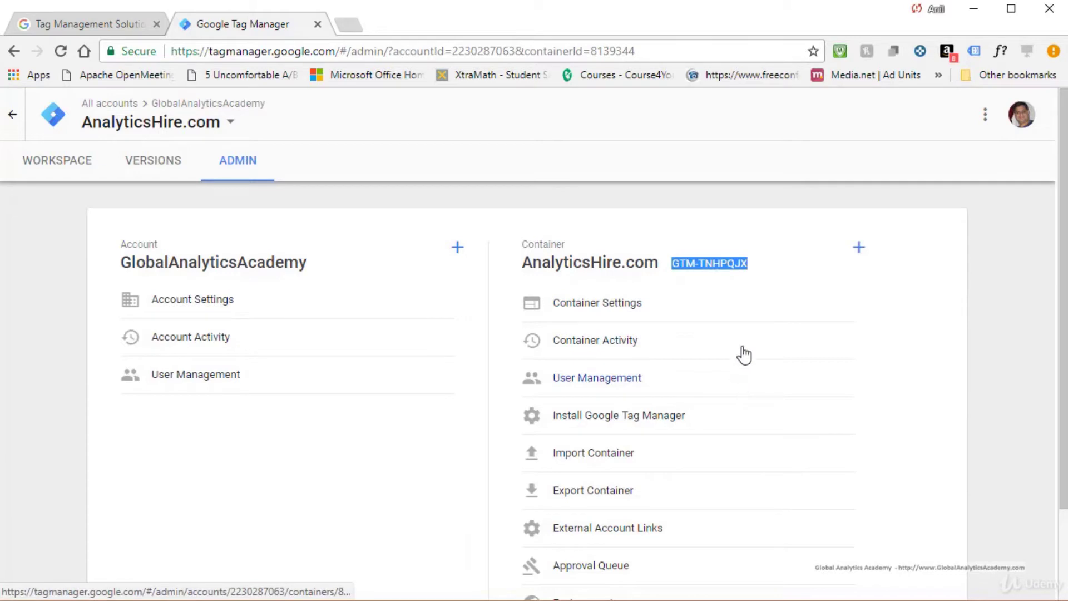
pyautogui.click(663, 257)
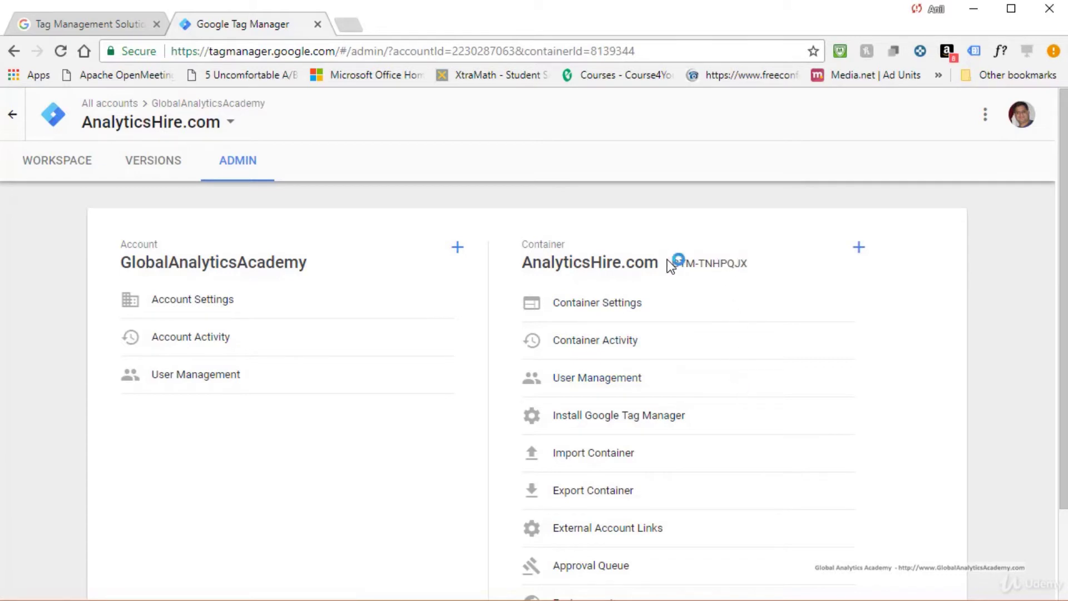
# Step: Try renaming the container to AnalyticsHire.com1 in the container settings
pyautogui.click(576, 306)
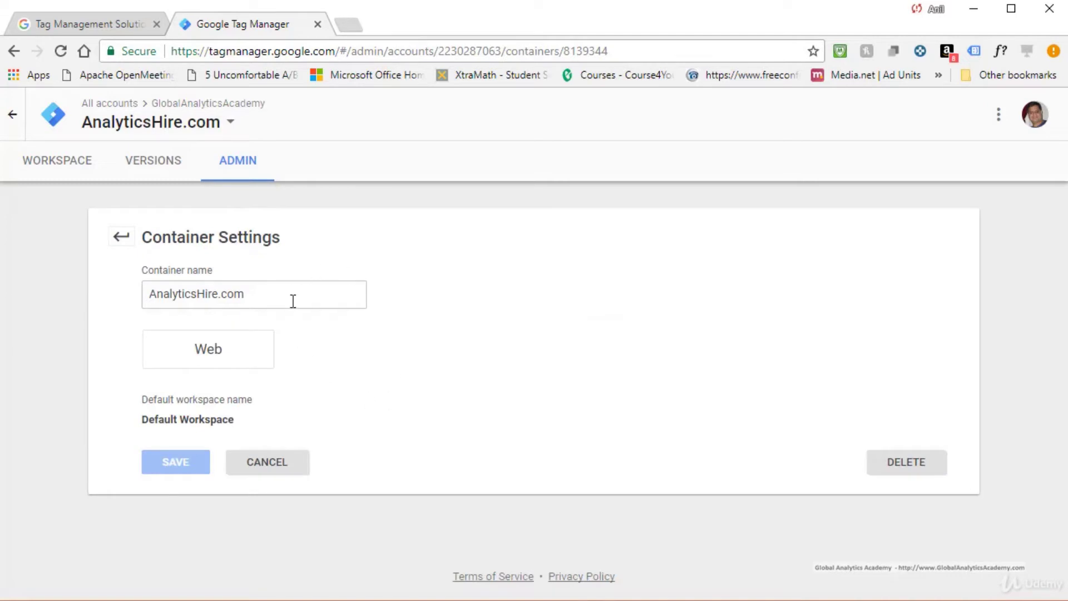
pyautogui.click(311, 299)
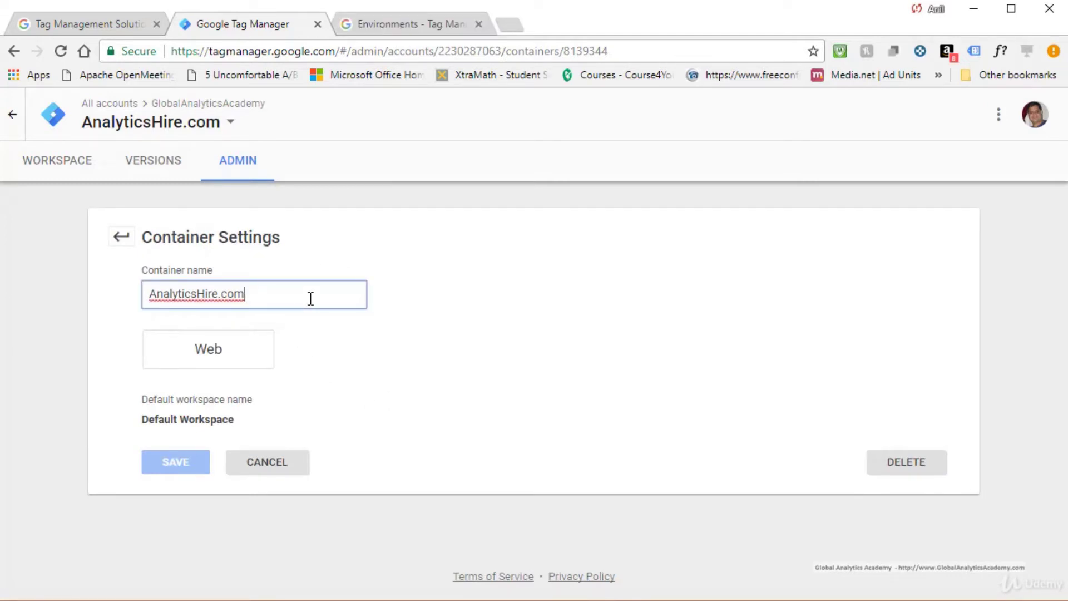
pyautogui.write('1')
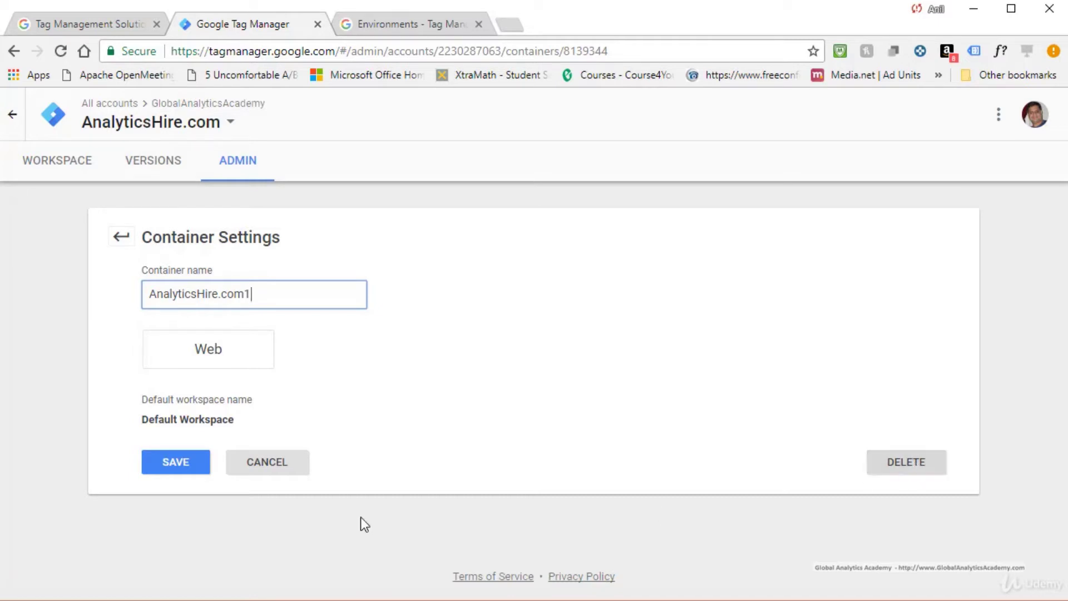
pyautogui.click(290, 466)
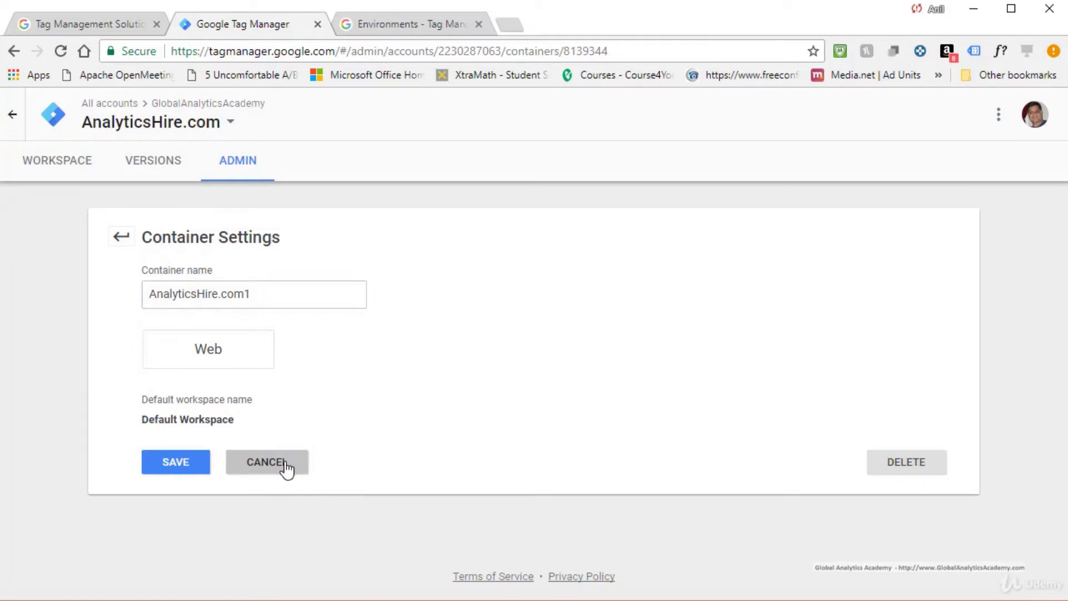
# Step: Discard the container name change and review the Tag Manager installation snippets for the page head and body
pyautogui.click(286, 469)
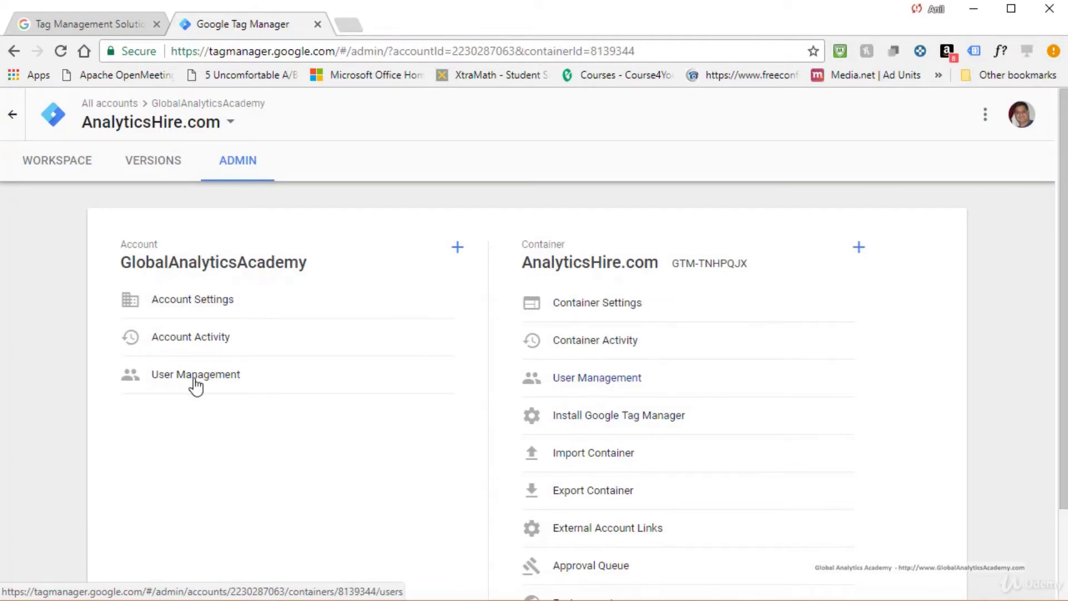
pyautogui.click(634, 423)
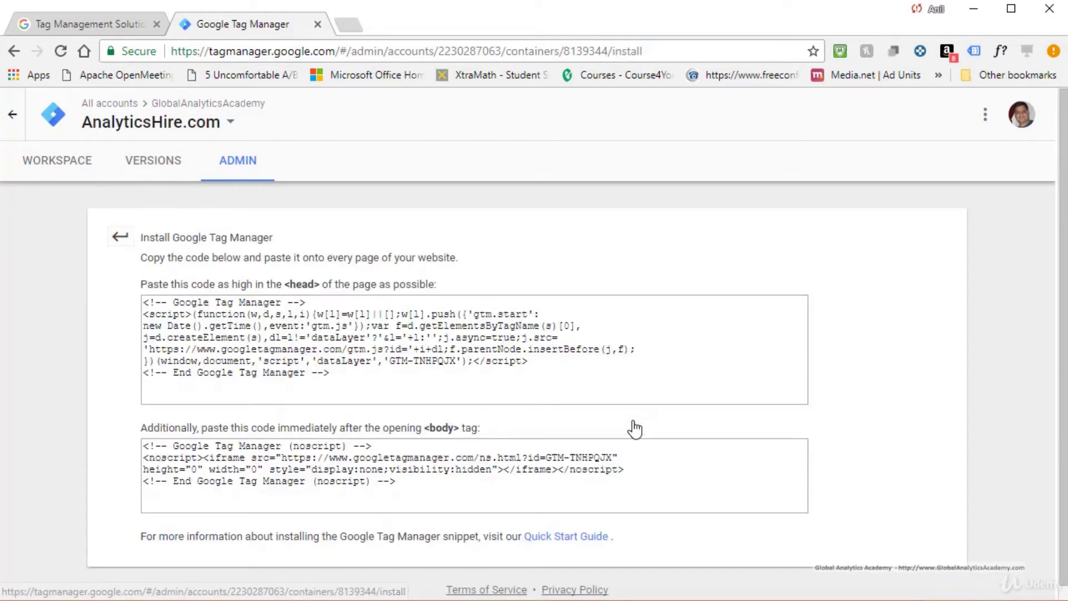
pyautogui.click(119, 239)
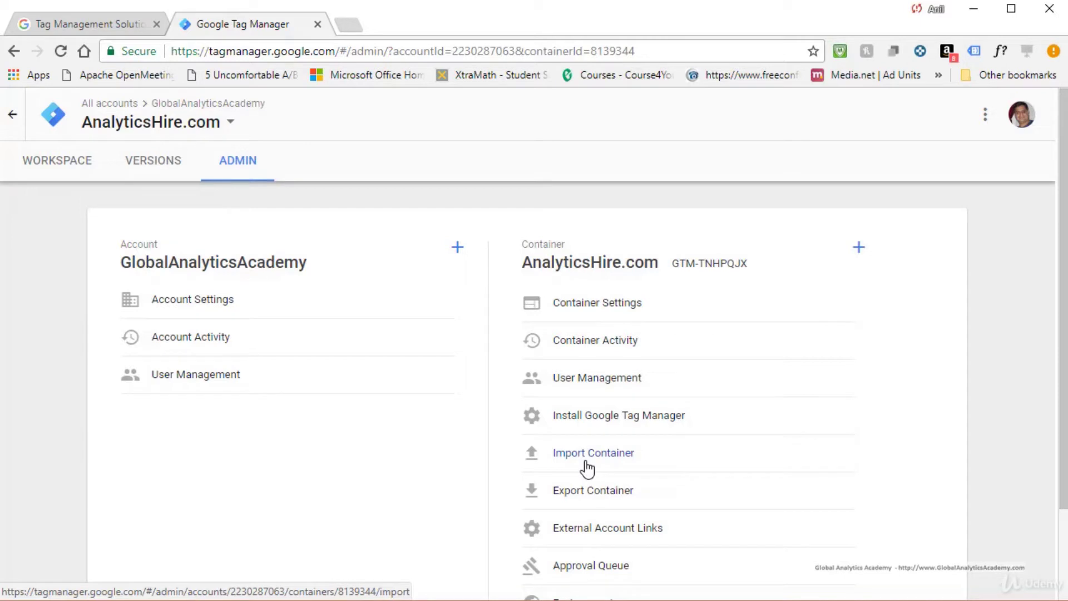
# Step: Export the AnalyticsHire.com container's Default Workspace as a JSON file, looking through the code preview first
pyautogui.click(603, 500)
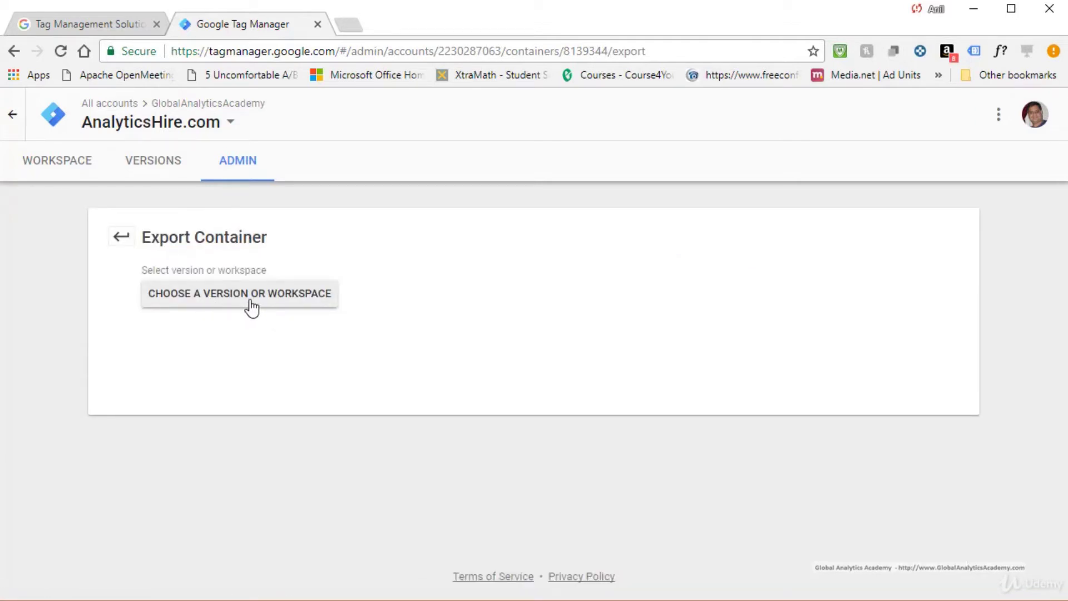
pyautogui.click(252, 306)
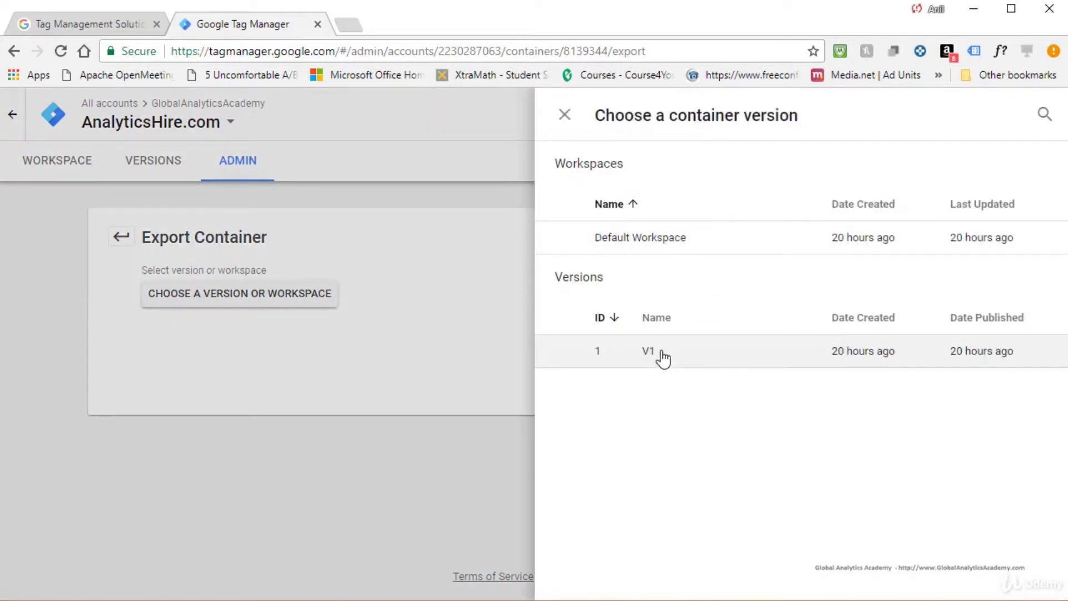
pyautogui.click(661, 249)
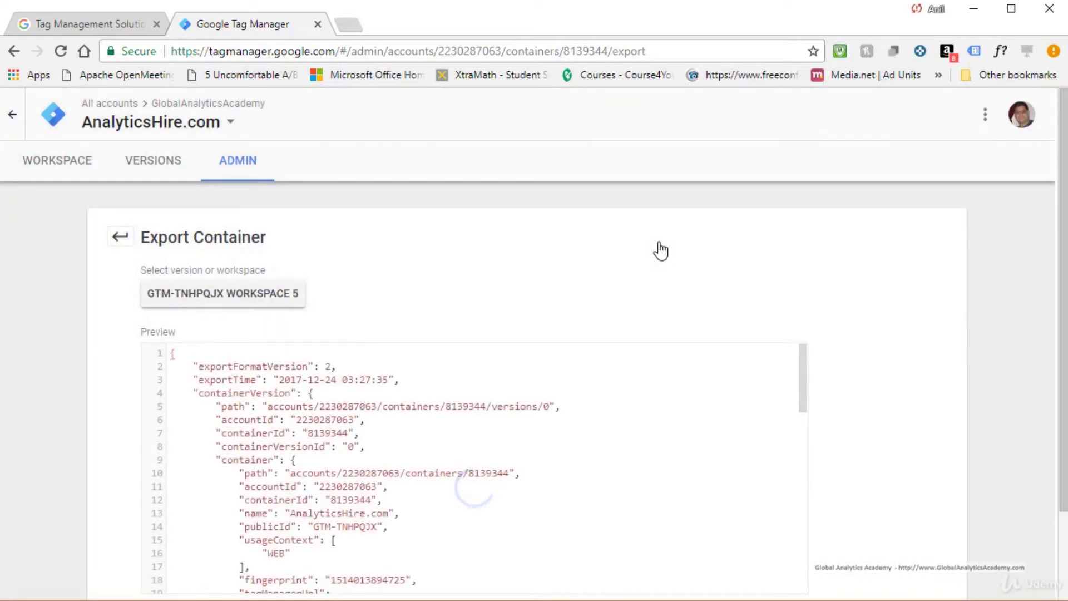
pyautogui.moveTo(802, 383); pyautogui.dragTo(808, 361)
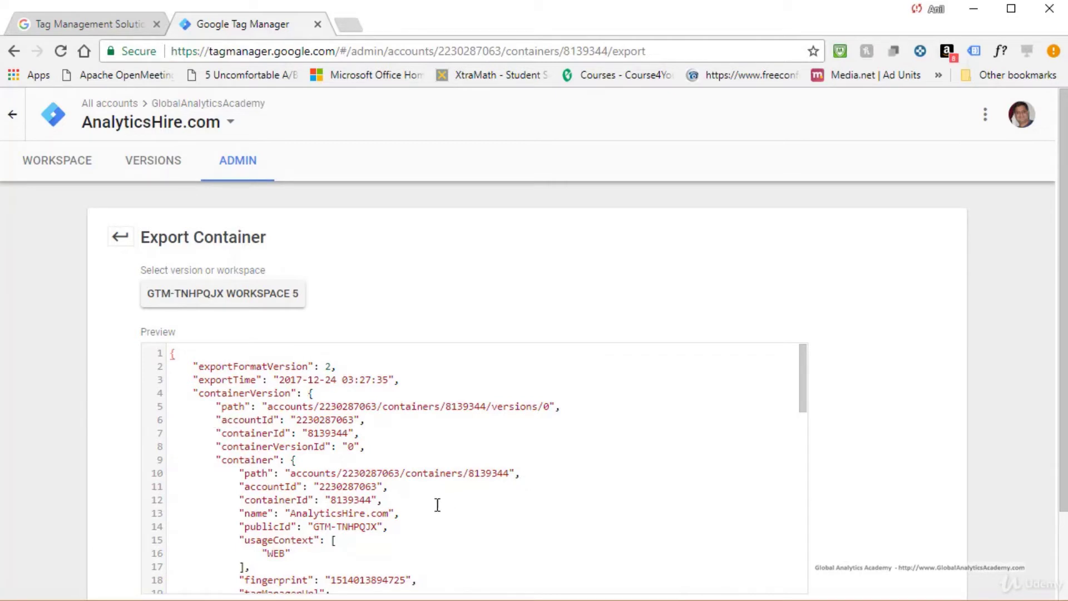
pyautogui.moveTo(803, 383); pyautogui.dragTo(796, 556)
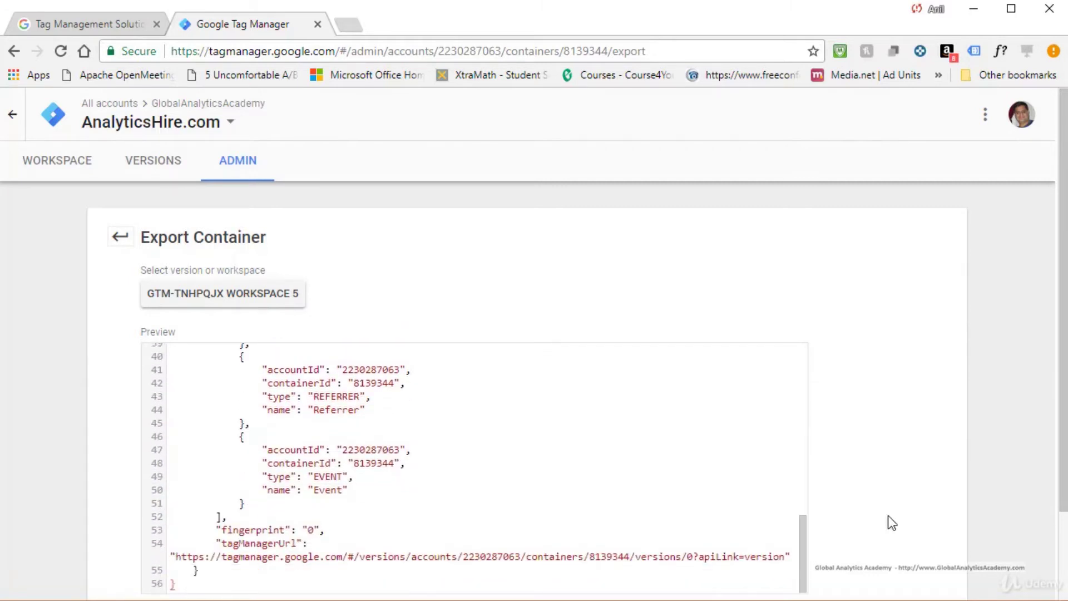
pyautogui.scroll(-2, 896, 514)
pyautogui.click(188, 523)
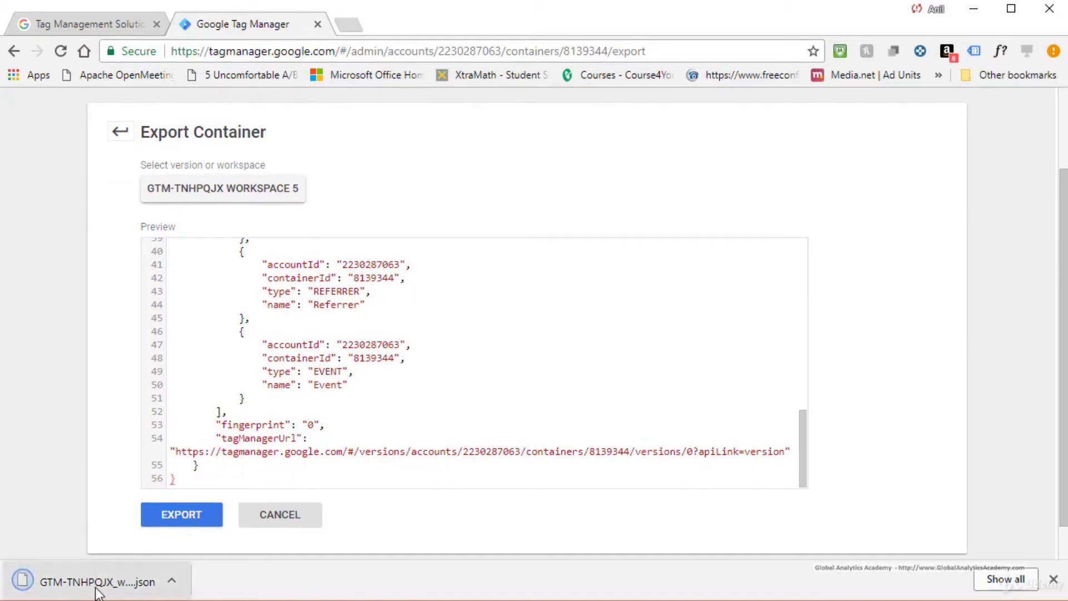
# Step: Open the downloaded JSON export in Notepad to look at its contents
pyautogui.click(172, 581)
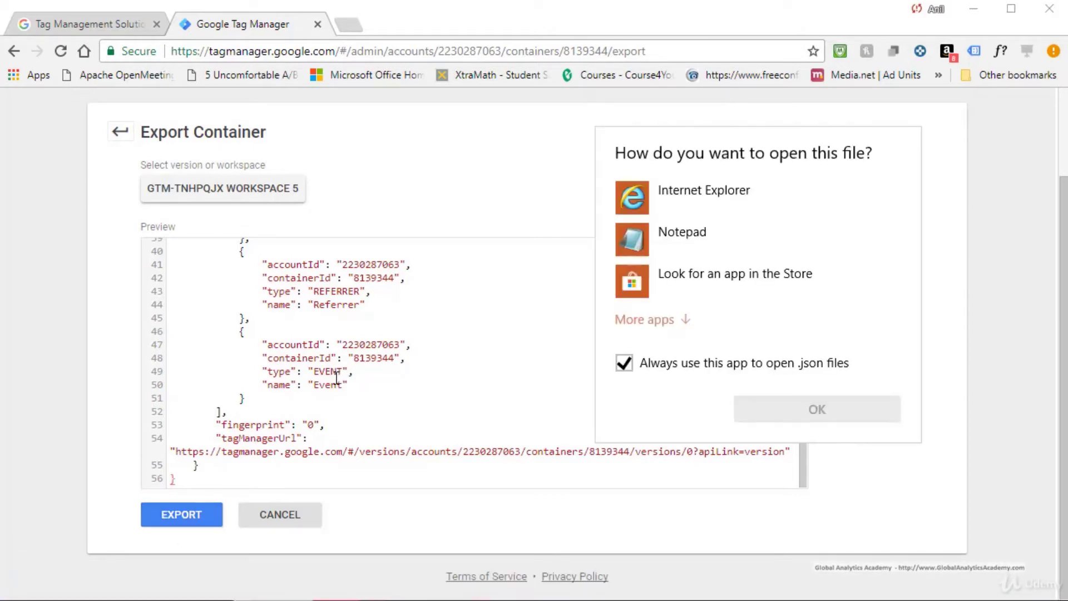
pyautogui.click(669, 238)
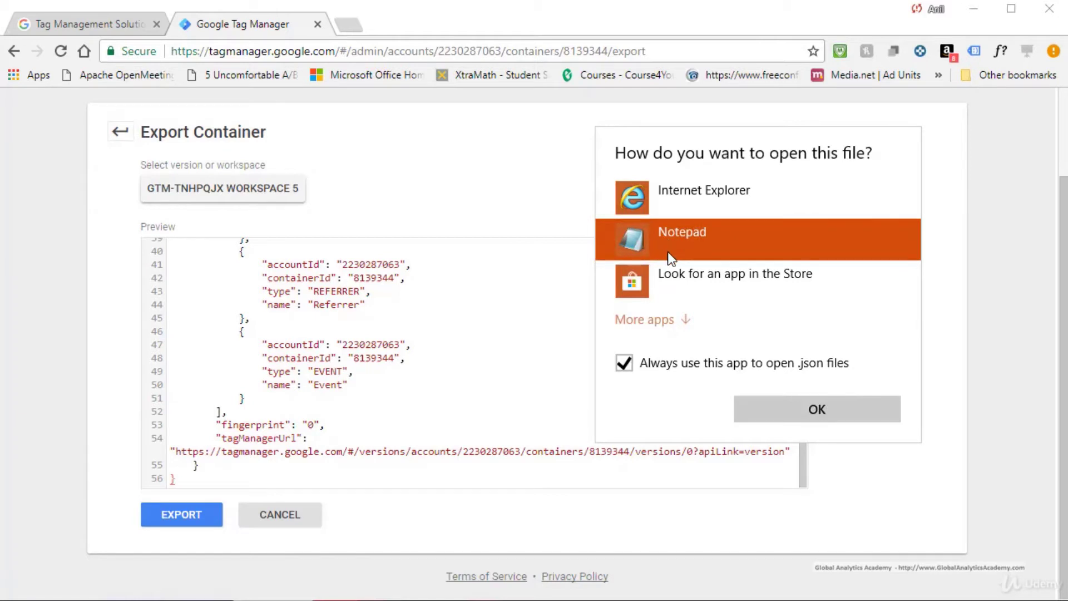
pyautogui.click(843, 414)
pyautogui.moveTo(649, 72); pyautogui.dragTo(647, 65)
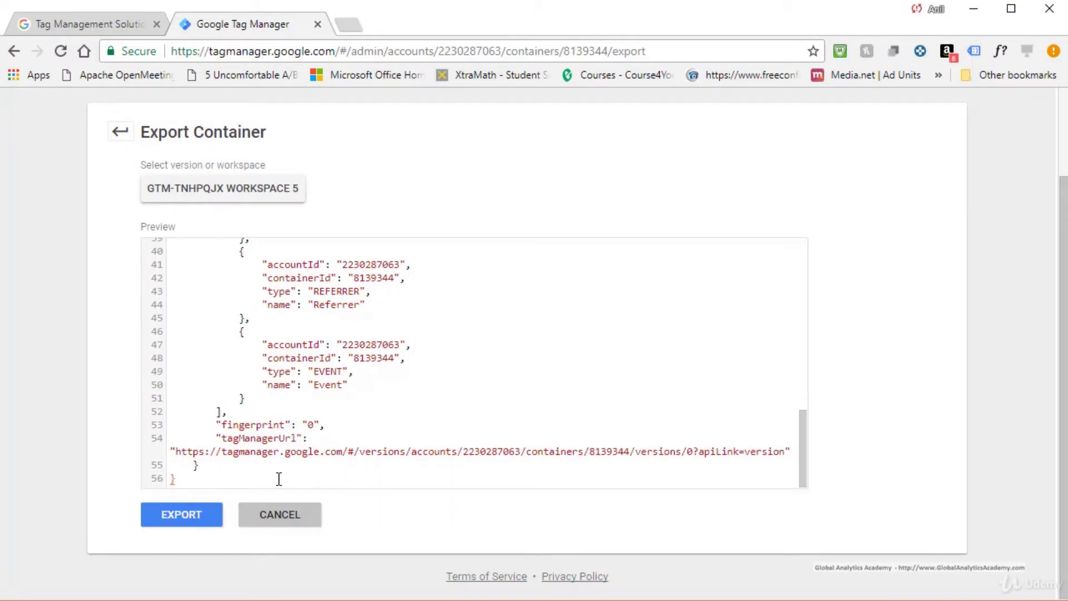
# Step: Start a container import in administration and choose the exported GTM-TNHPQJX_workspace5.json as the file to import
pyautogui.click(114, 137)
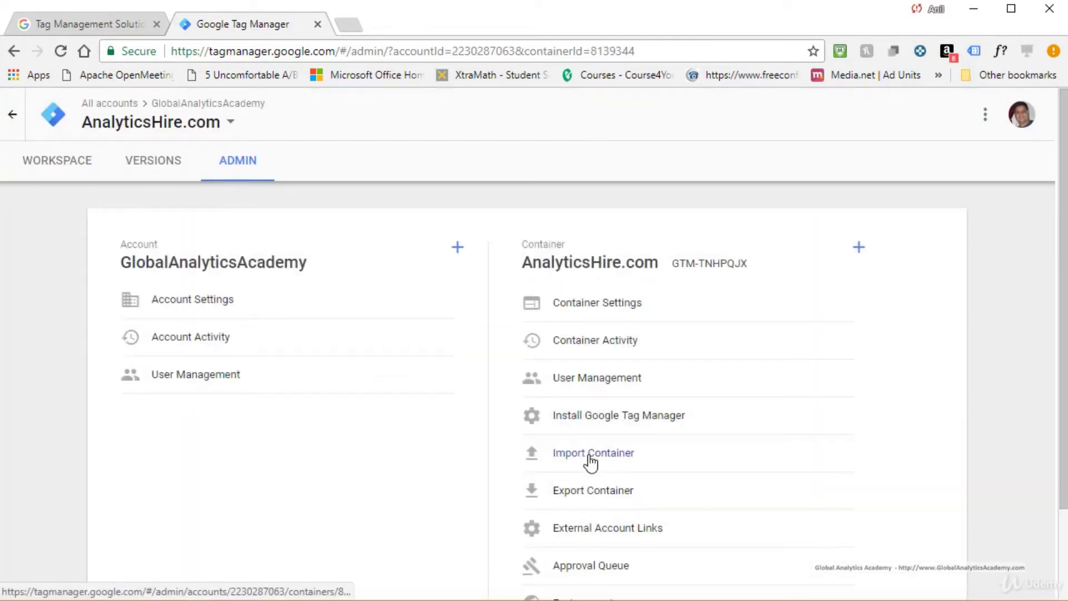
pyautogui.click(591, 461)
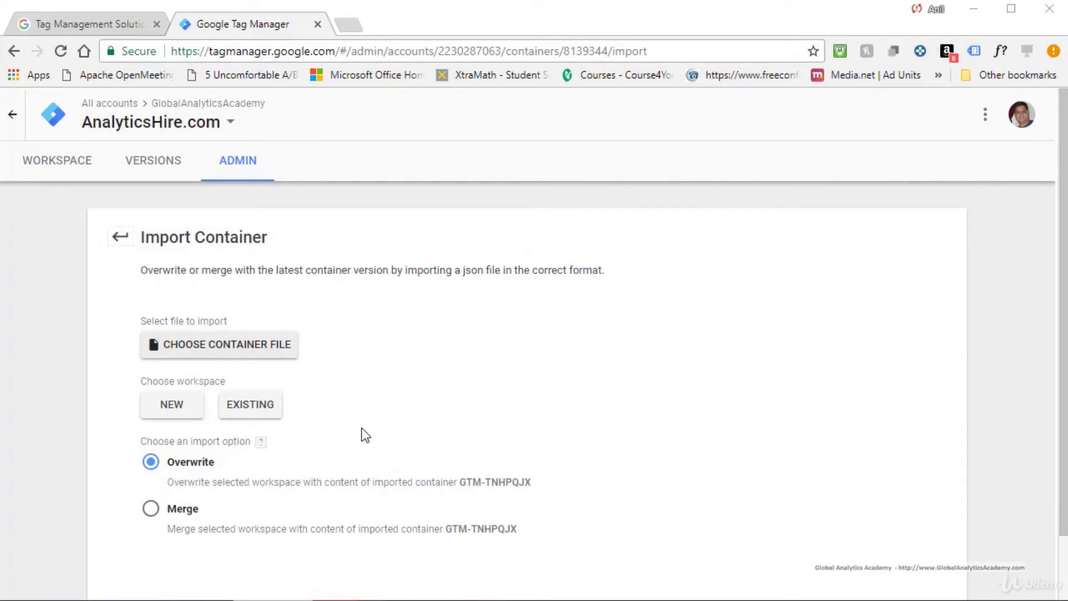
pyautogui.click(493, 206)
pyautogui.doubleClick(373, 154)
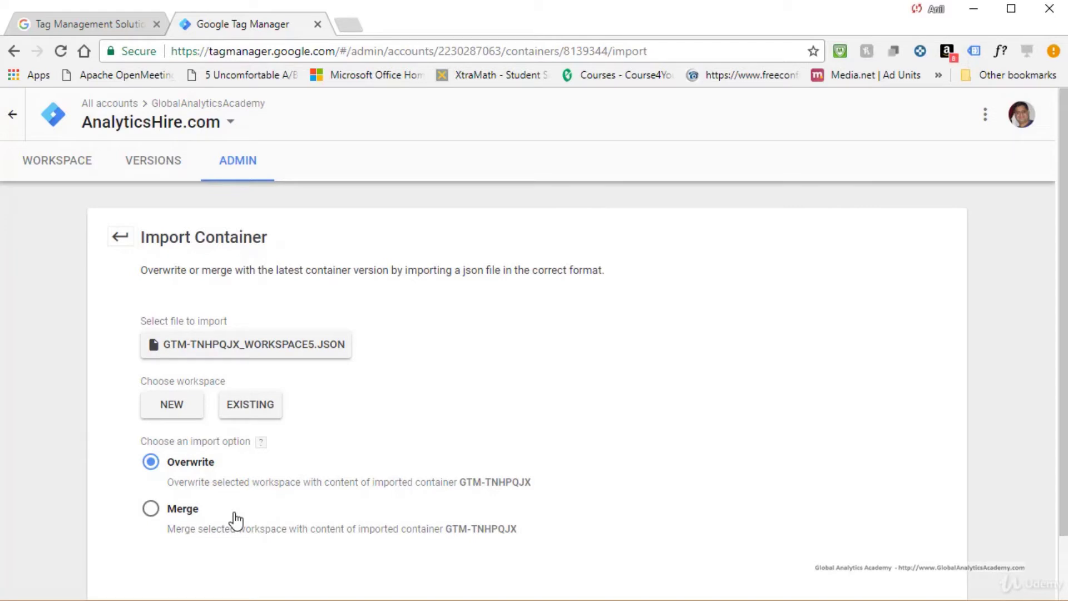
# Step: Create a new workspace for the import, with both its name and description set to "Imported"
pyautogui.scroll(-2, 228, 520)
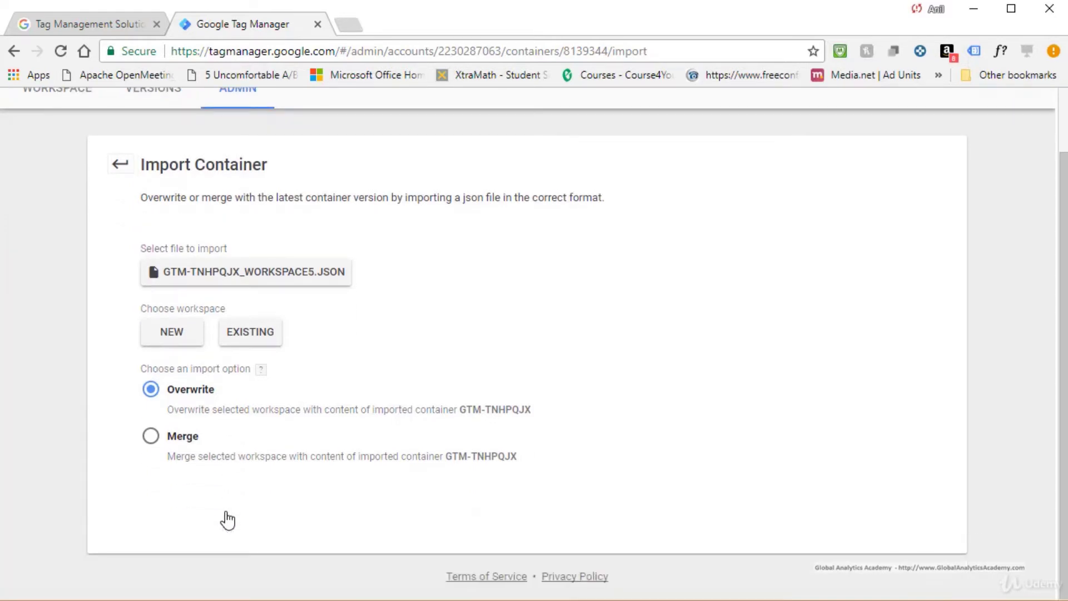
pyautogui.scroll(2, 226, 512)
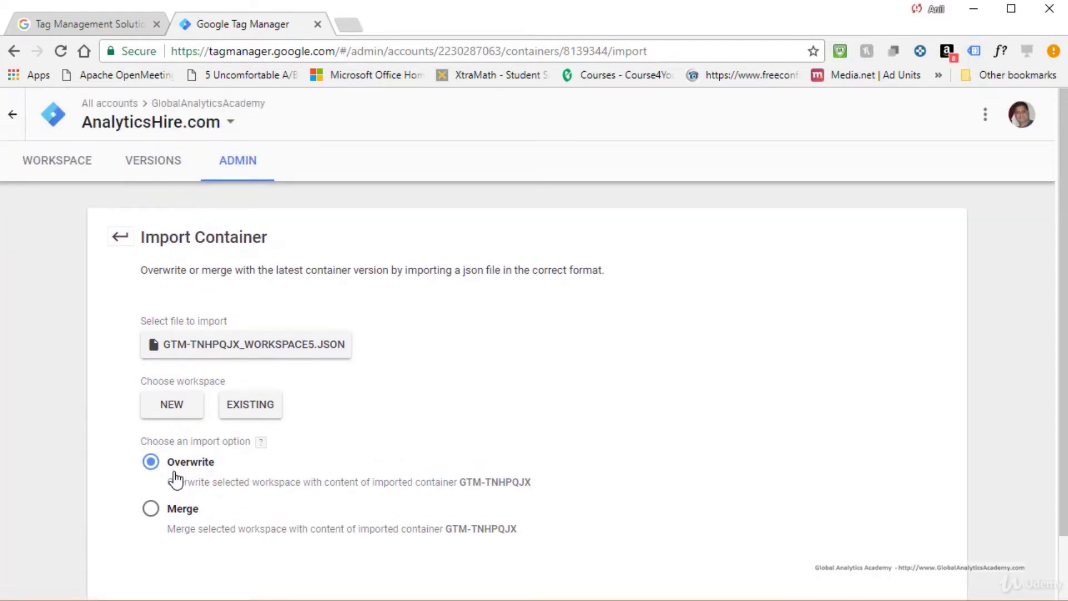
pyautogui.click(163, 416)
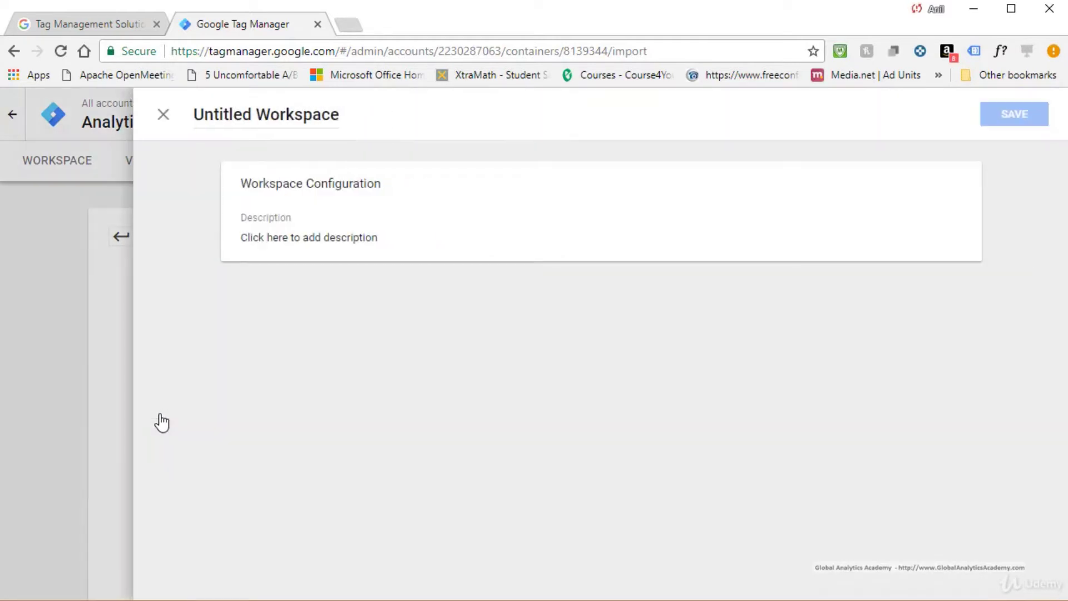
pyautogui.click(431, 241)
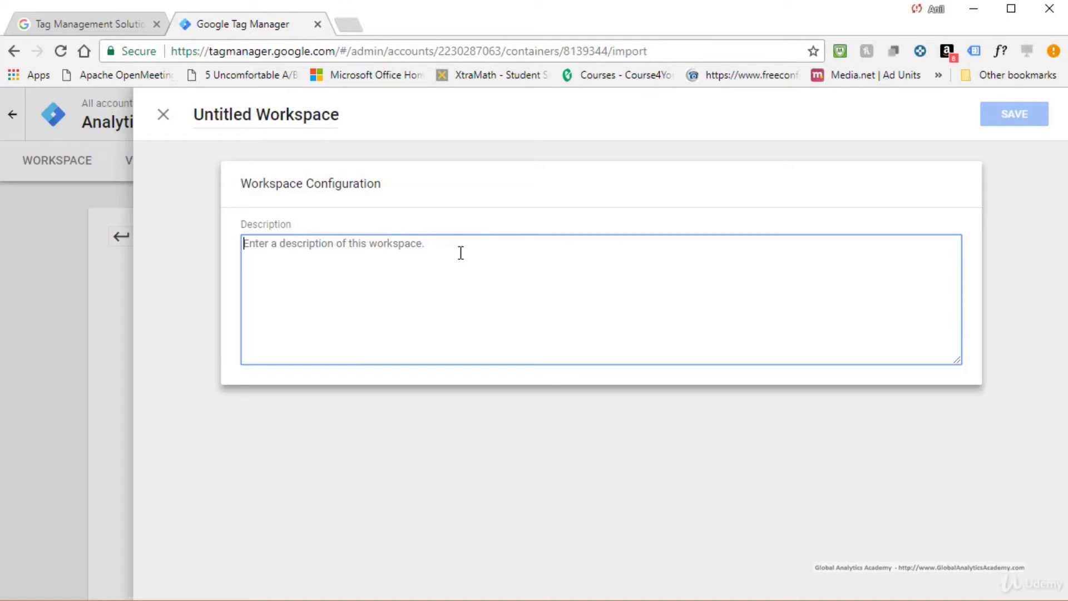
pyautogui.write('Imported')
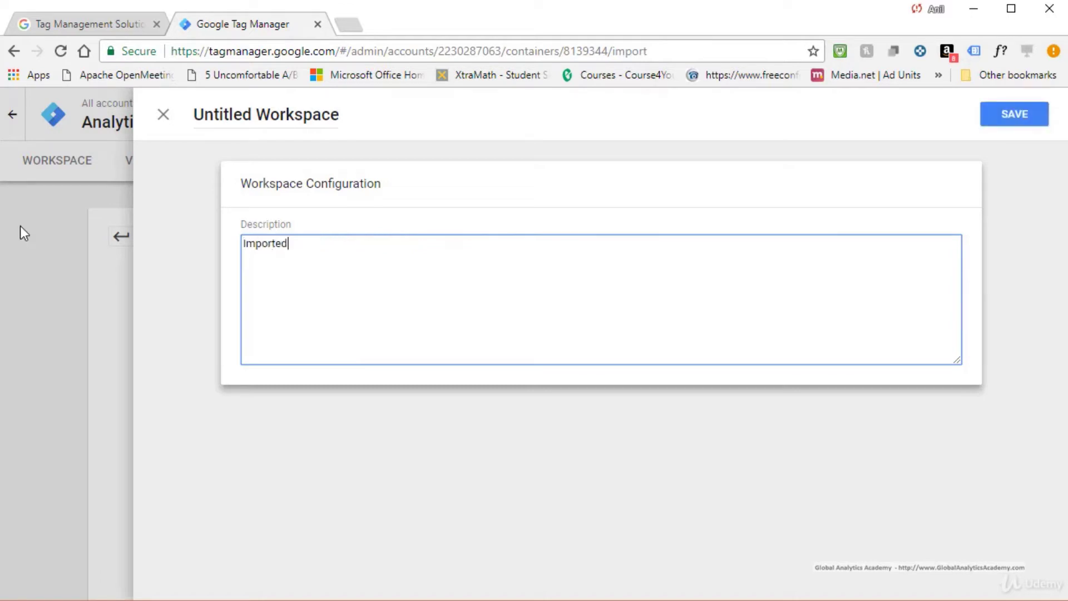
pyautogui.click(263, 121)
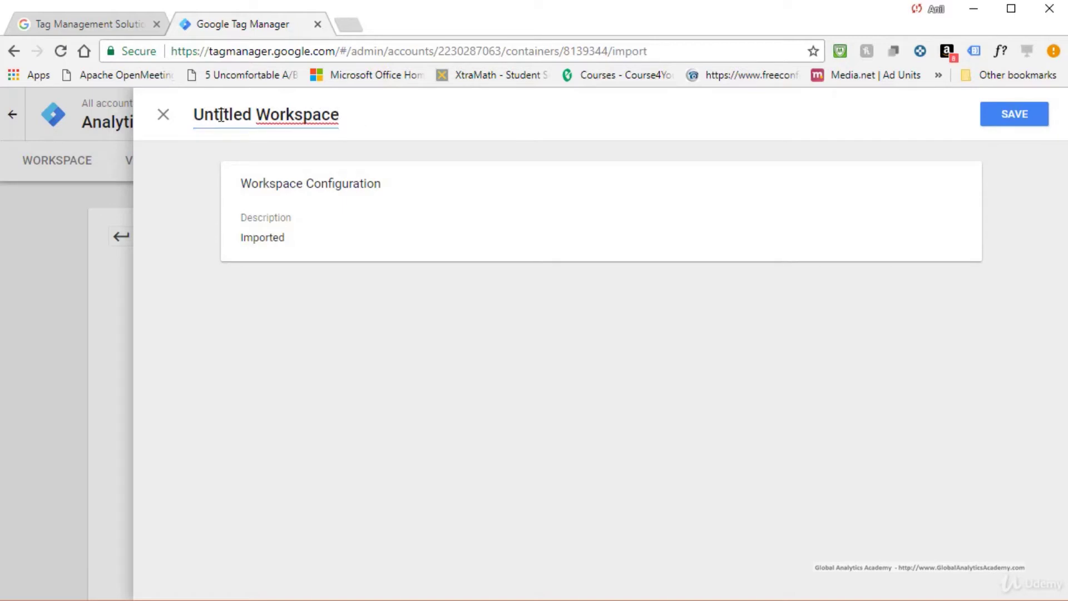
pyautogui.hotkey('ctrl', 'a')
pyautogui.write('Imported')
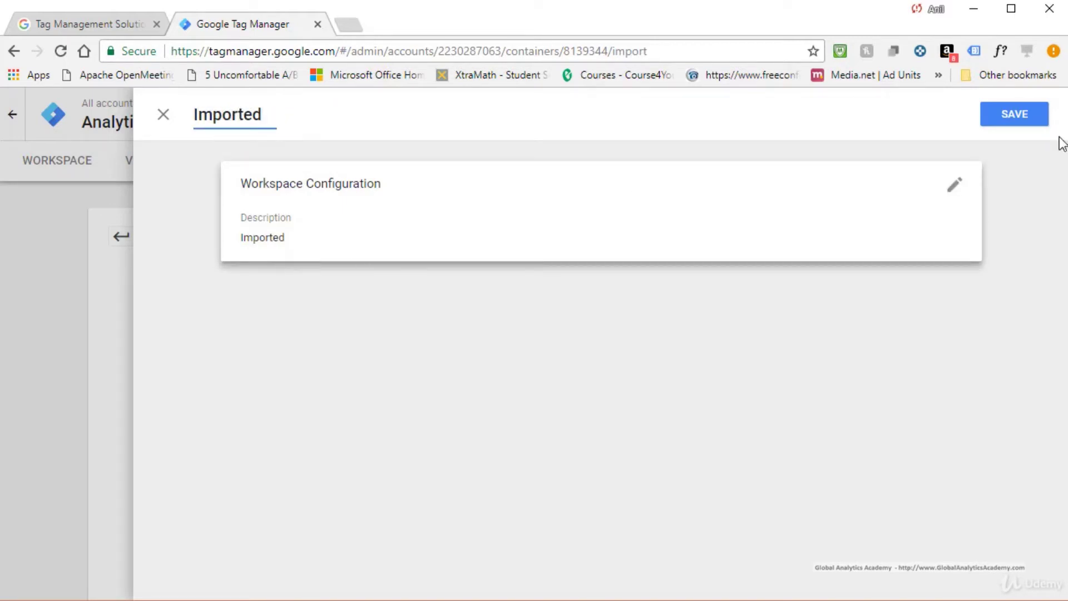
pyautogui.click(1014, 114)
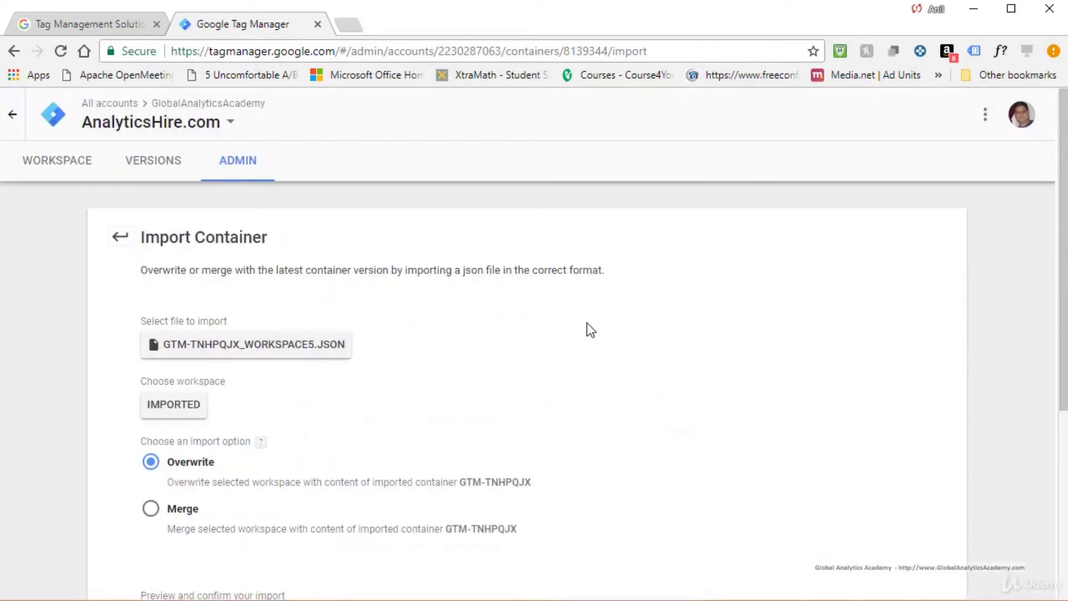
# Step: Confirm the container import with the Overwrite option and open the Imported workspace from the workspace list
pyautogui.scroll(-2, 591, 330)
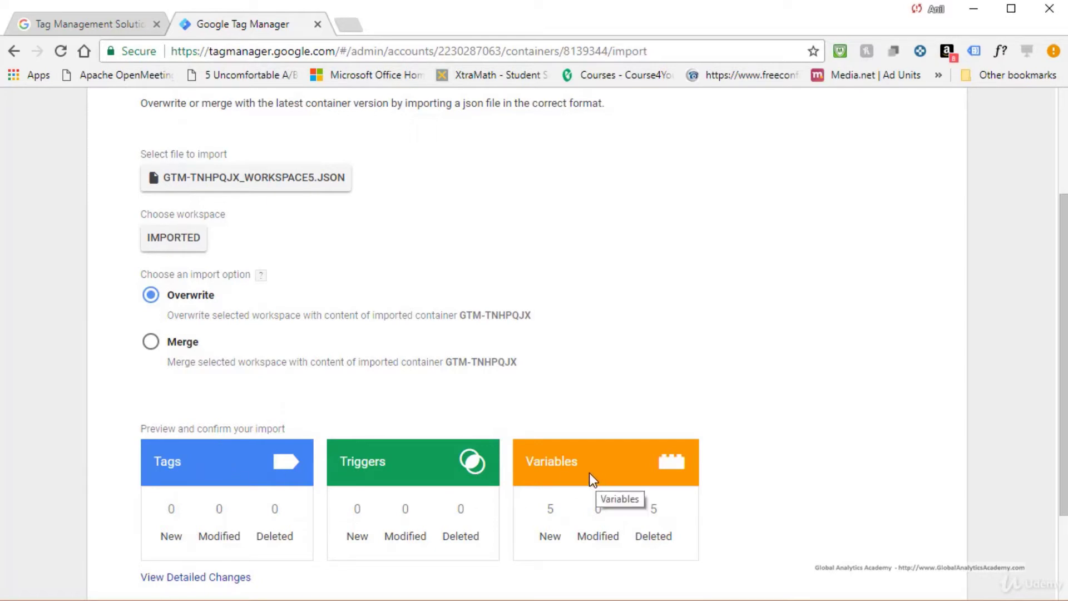
pyautogui.scroll(-2, 588, 473)
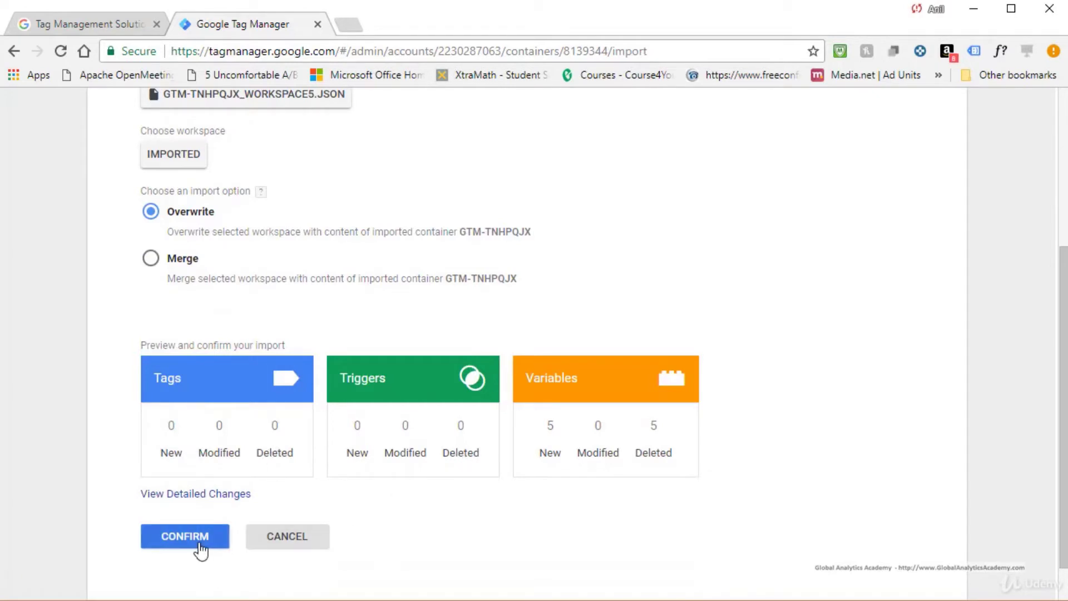
pyautogui.click(199, 546)
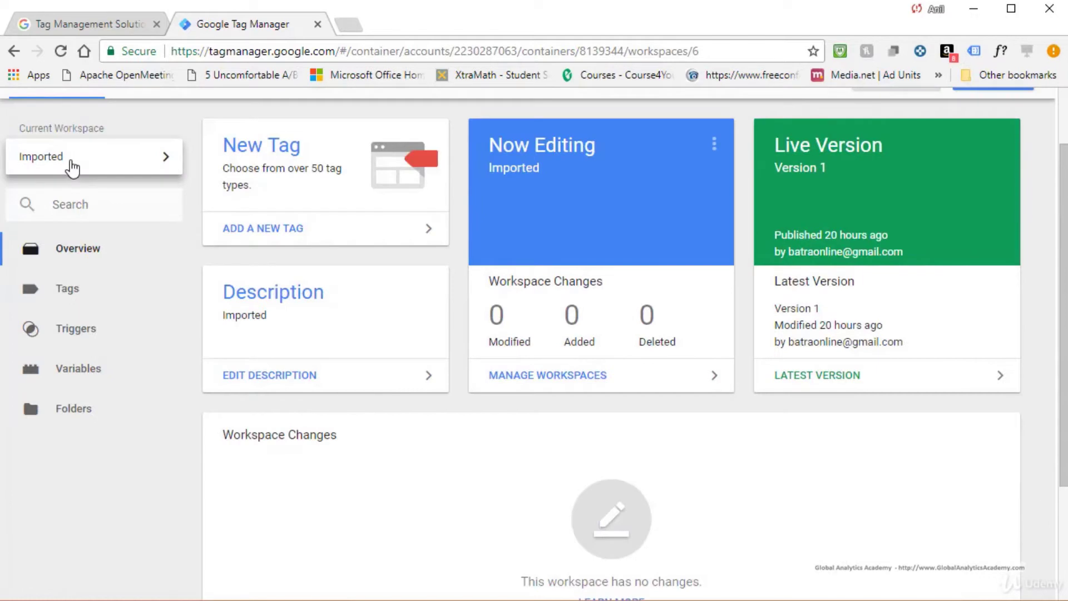
pyautogui.click(107, 164)
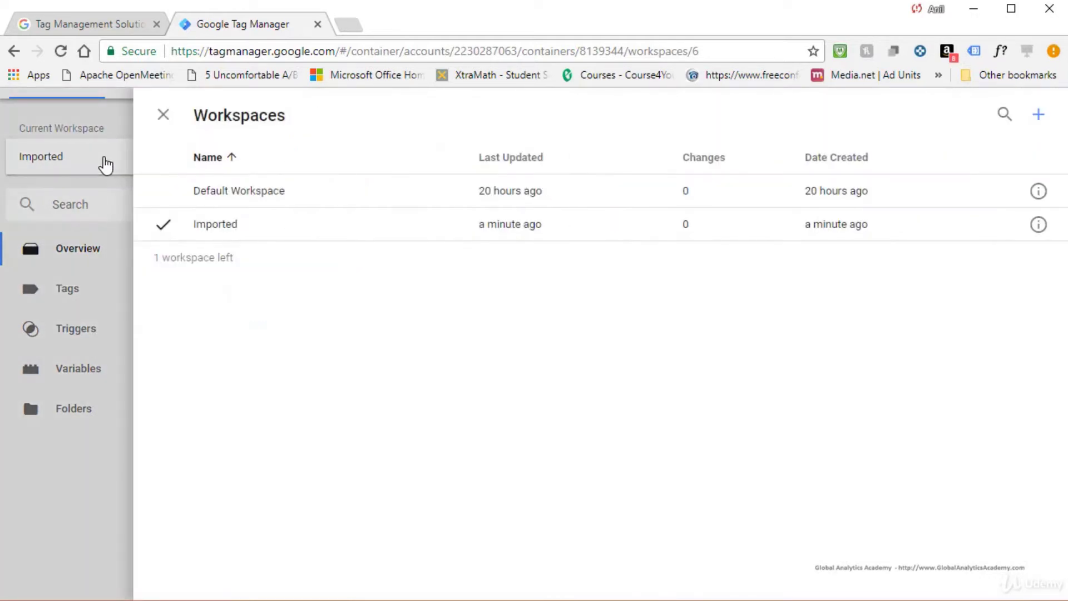
pyautogui.click(225, 229)
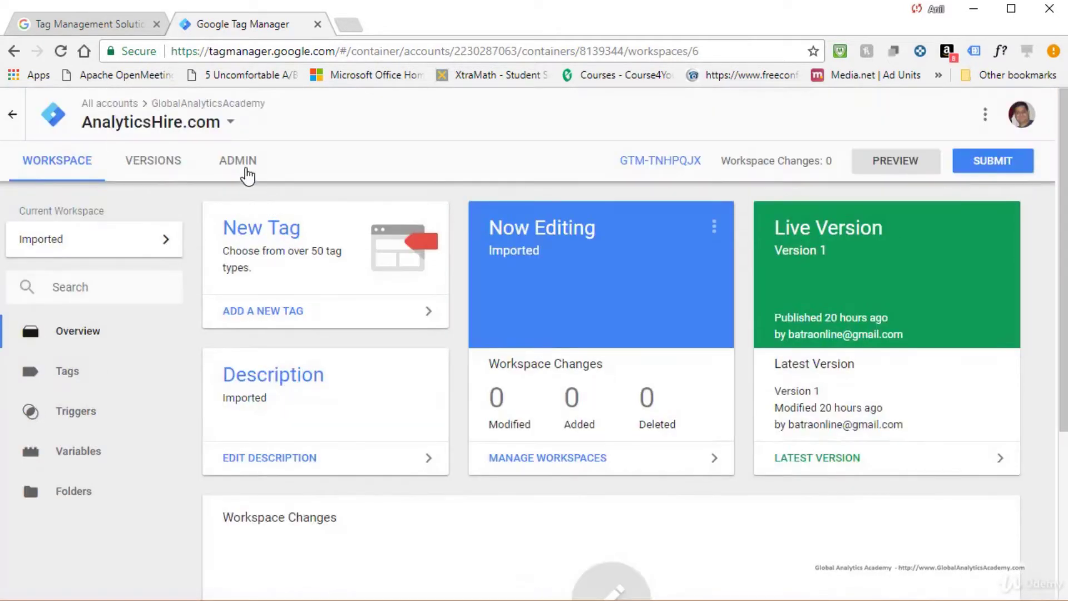
# Step: Check the container's external account links in administration, then return to the administration overview
pyautogui.click(246, 170)
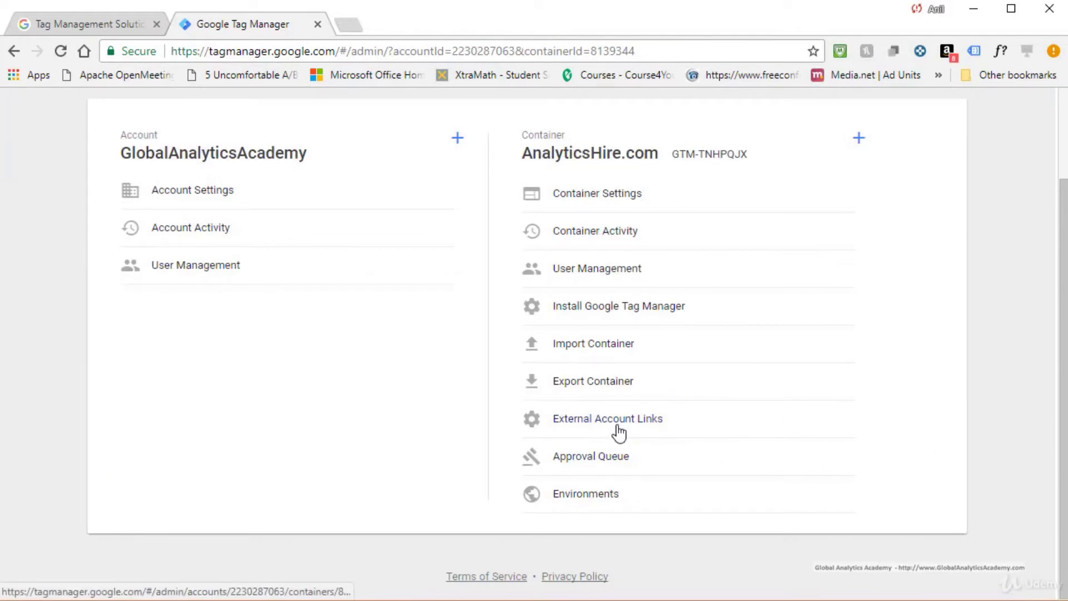
pyautogui.click(621, 432)
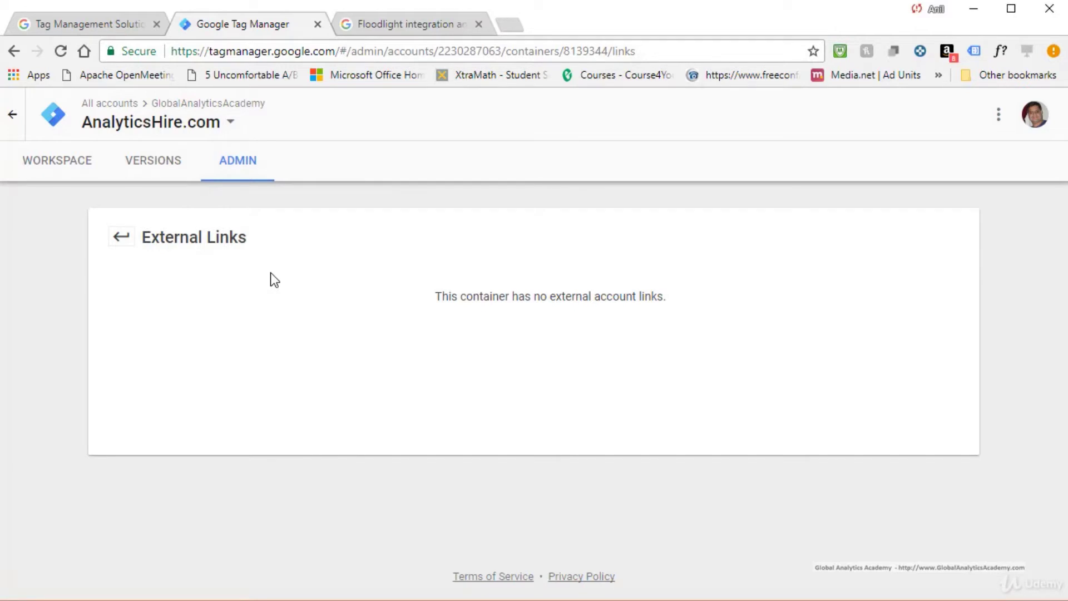
pyautogui.hotkey('alt', 'Left')
# Step: Look over the container's default environments without creating a new one, and return to the administration overview
pyautogui.scroll(-3, 478, 468)
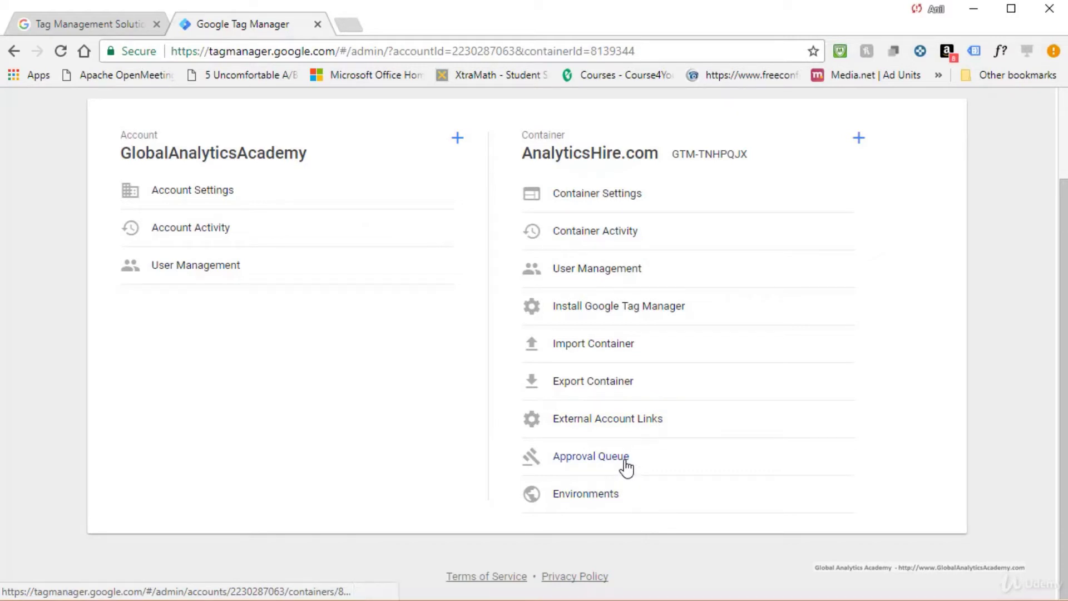
pyautogui.middleClick(604, 502)
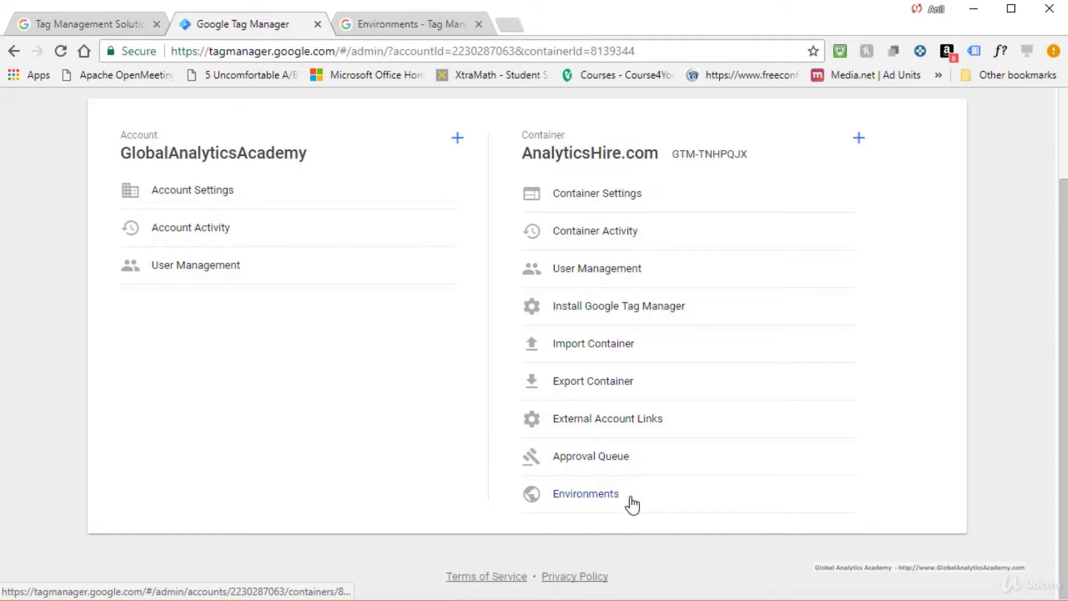
pyautogui.click(739, 509)
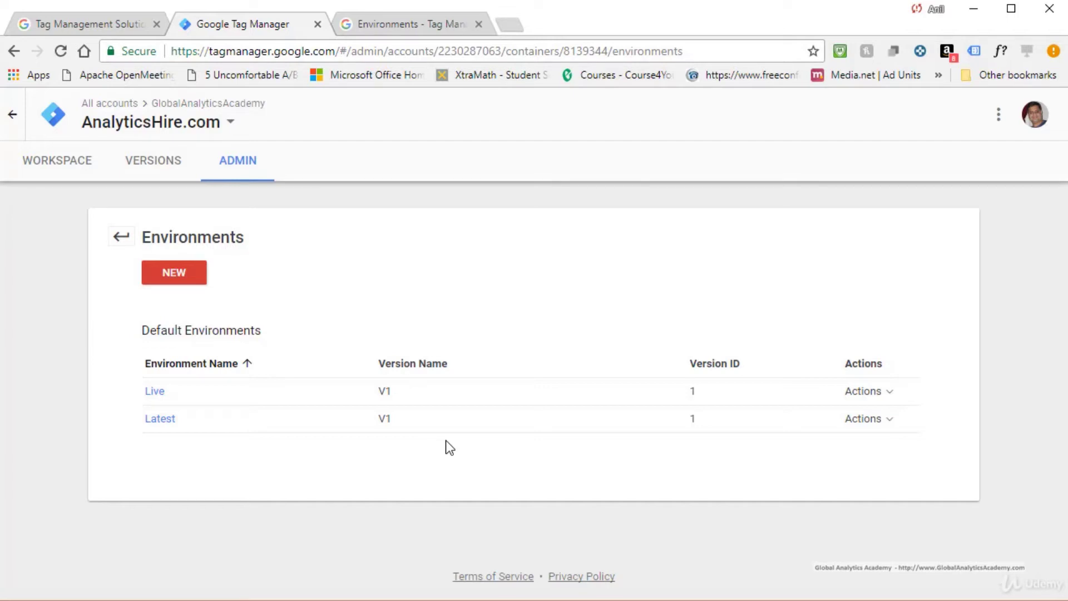
pyautogui.click(121, 237)
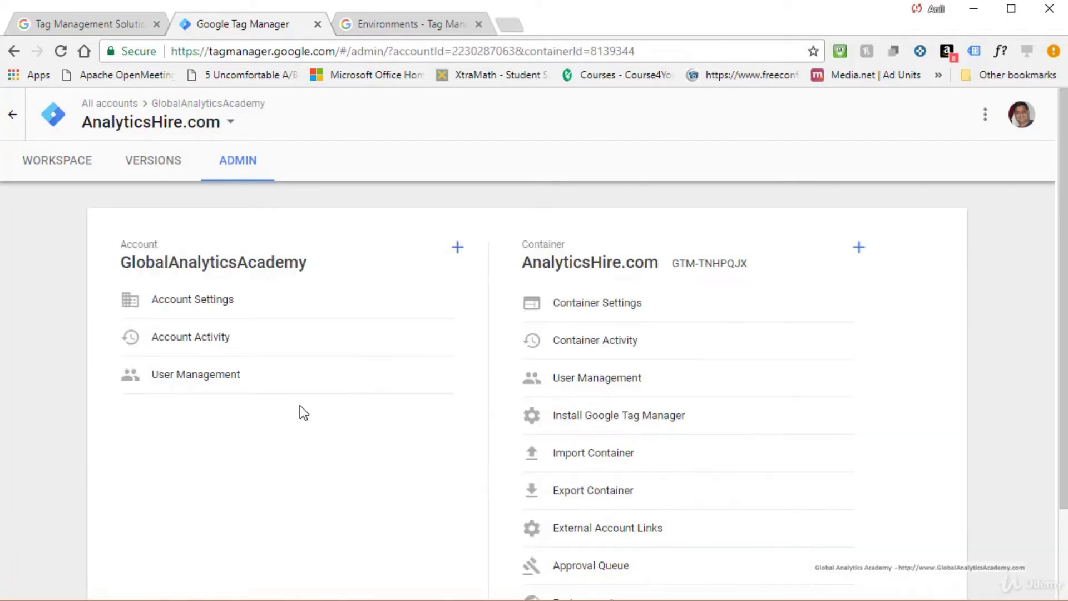
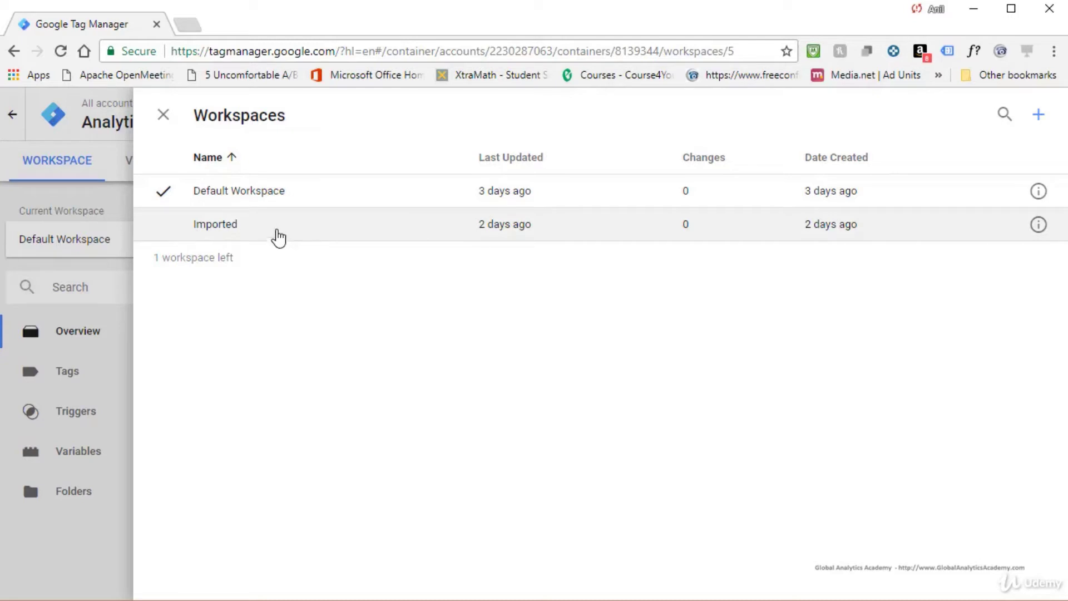
# Step: Review the Default Workspace's description settings, activity history and workspace changes from the container overview
pyautogui.click(163, 115)
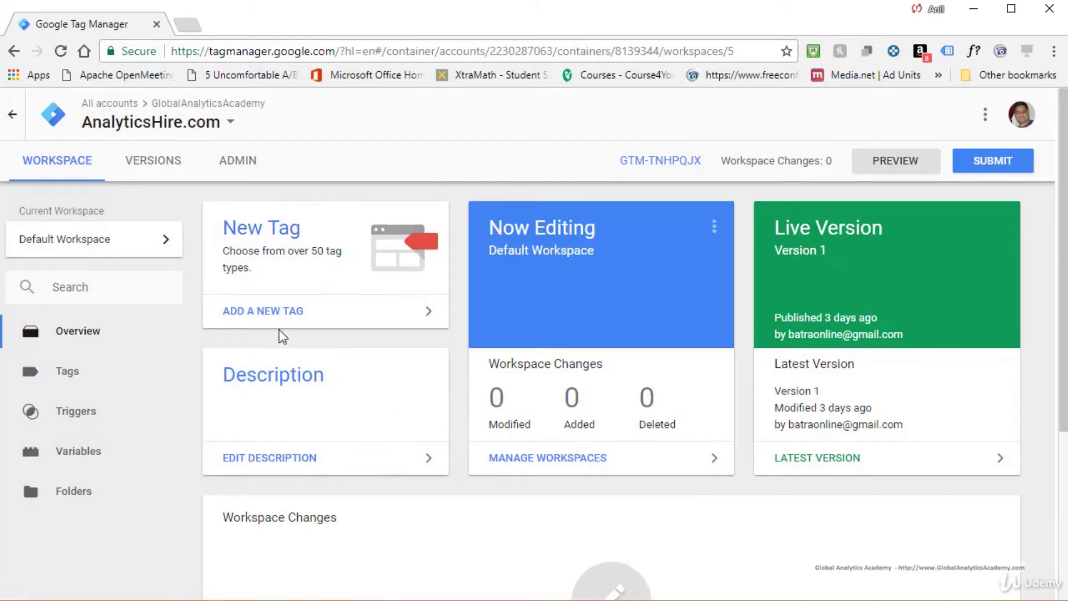
pyautogui.click(283, 468)
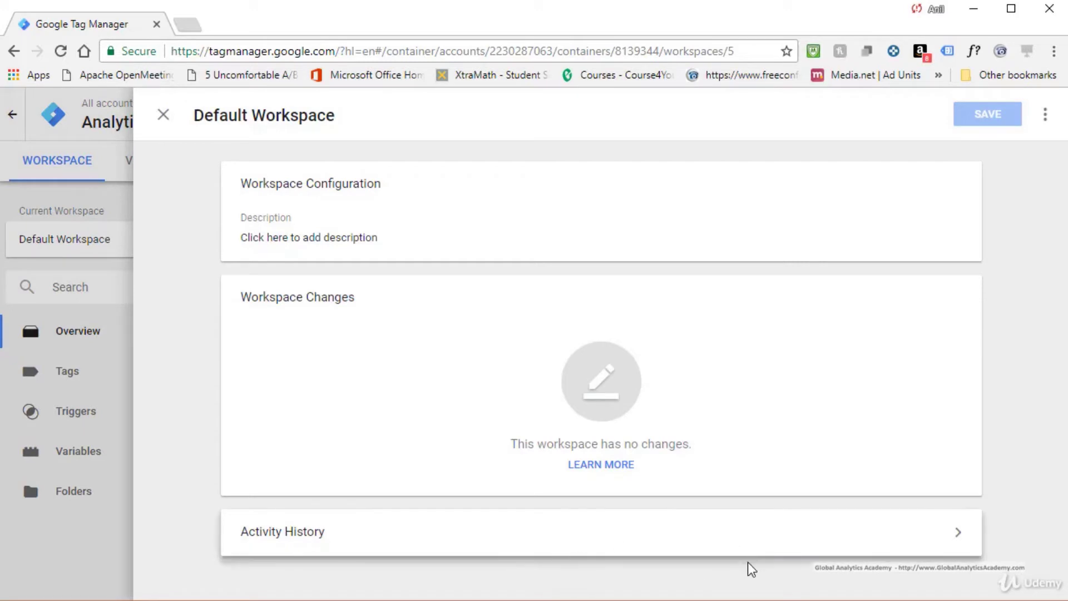
pyautogui.click(442, 534)
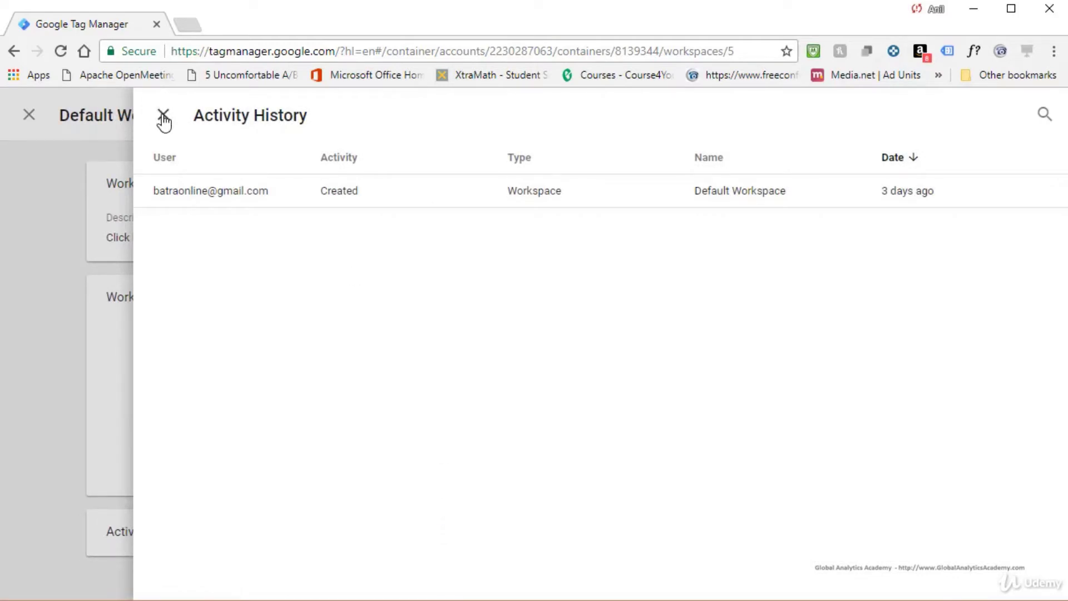
pyautogui.click(163, 117)
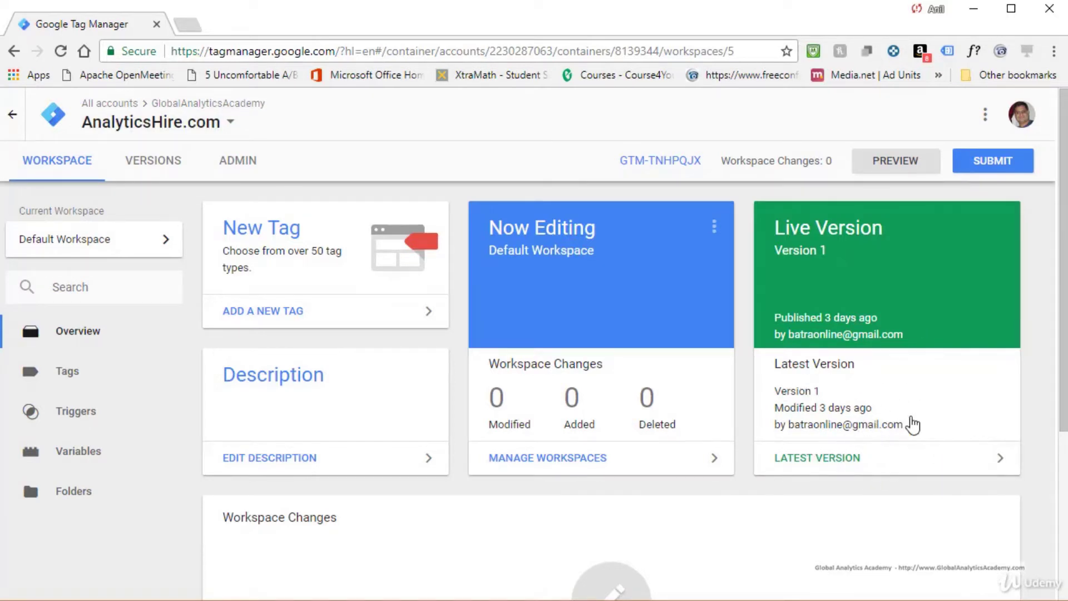
pyautogui.scroll(-5, 479, 564)
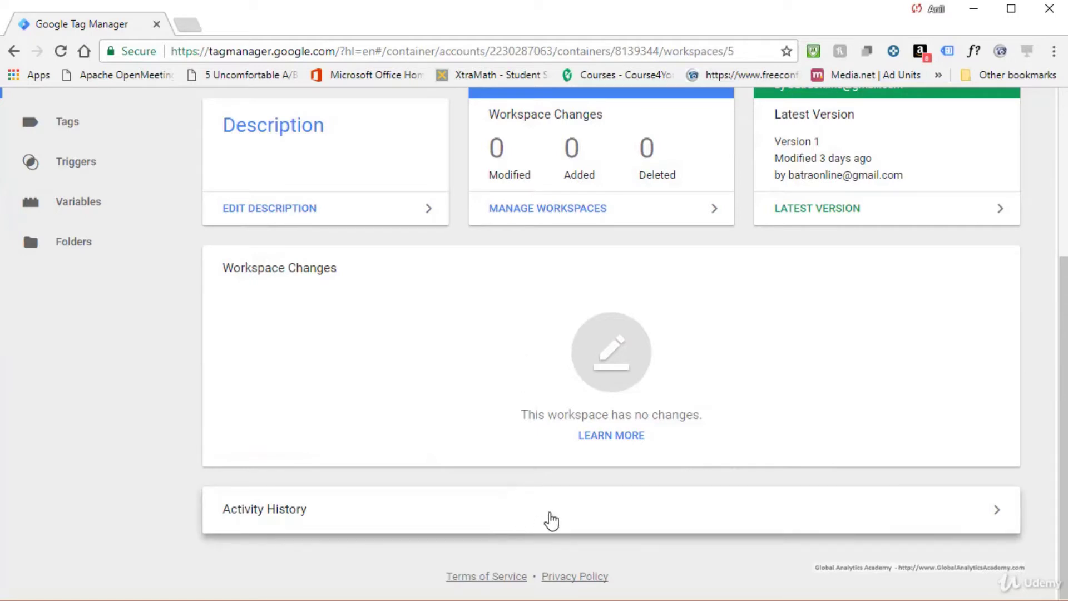
pyautogui.scroll(5, 551, 520)
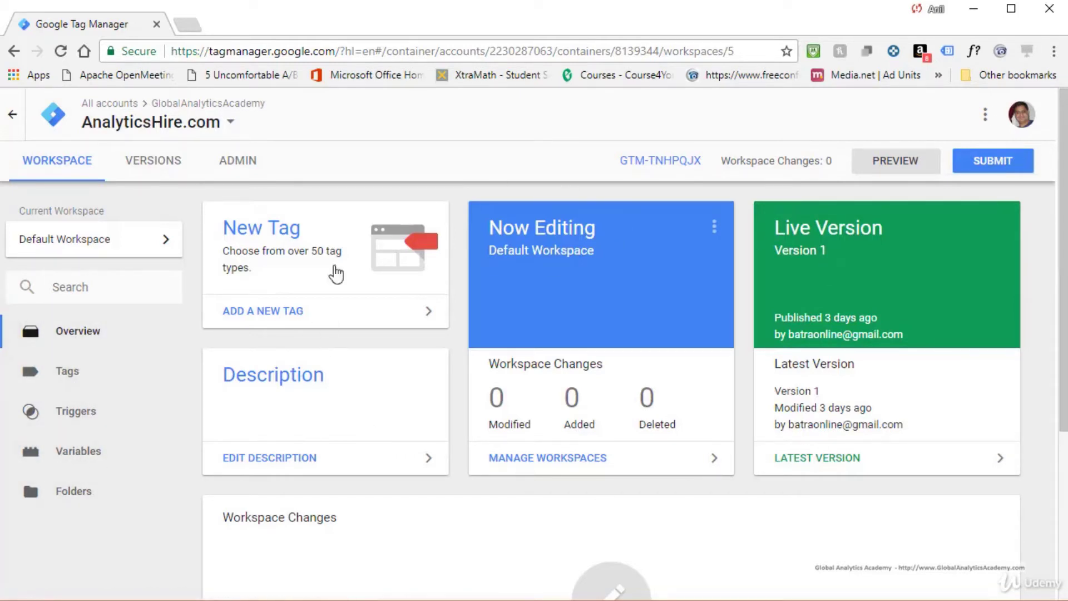
# Step: Look through the Tags, Triggers and Variables sections of the Default Workspace
pyautogui.click(73, 378)
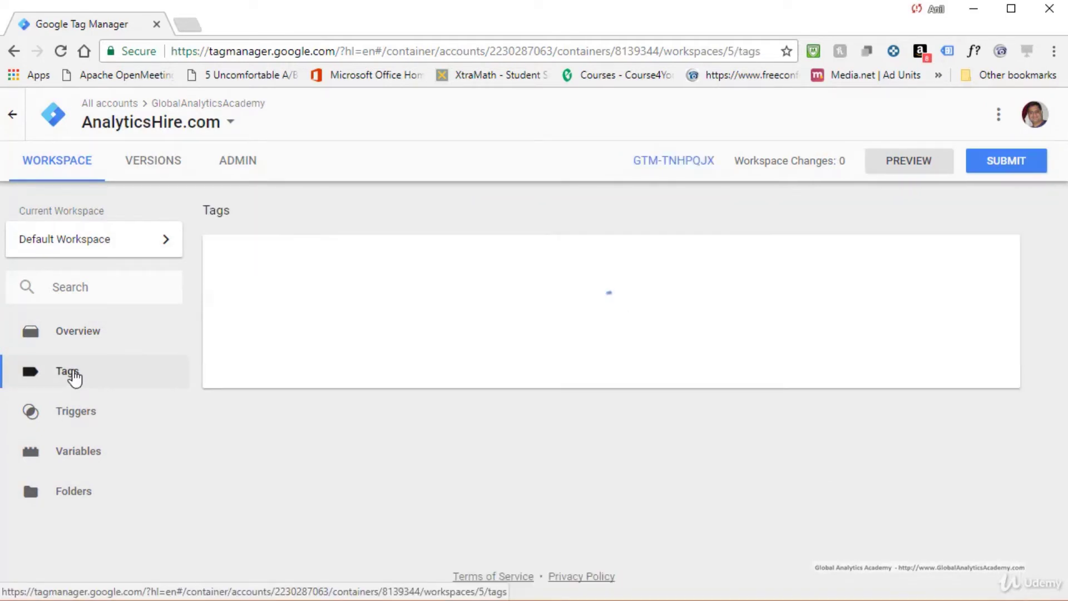
pyautogui.click(77, 413)
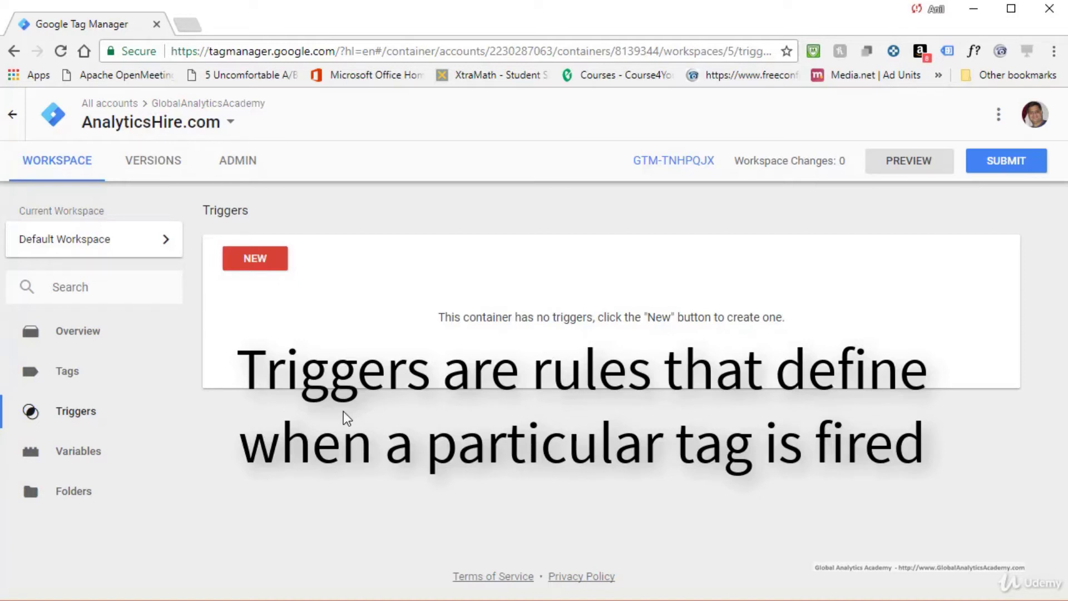
pyautogui.click(95, 450)
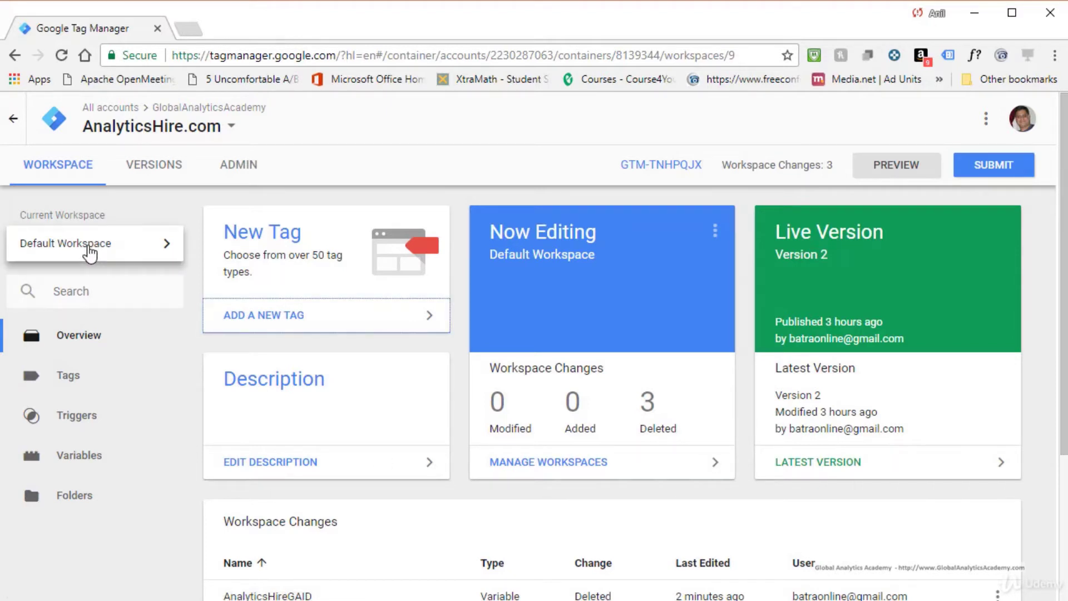
# Step: Start a new tag in the Default Workspace and name it "Google Analytics Tag"
pyautogui.click(261, 316)
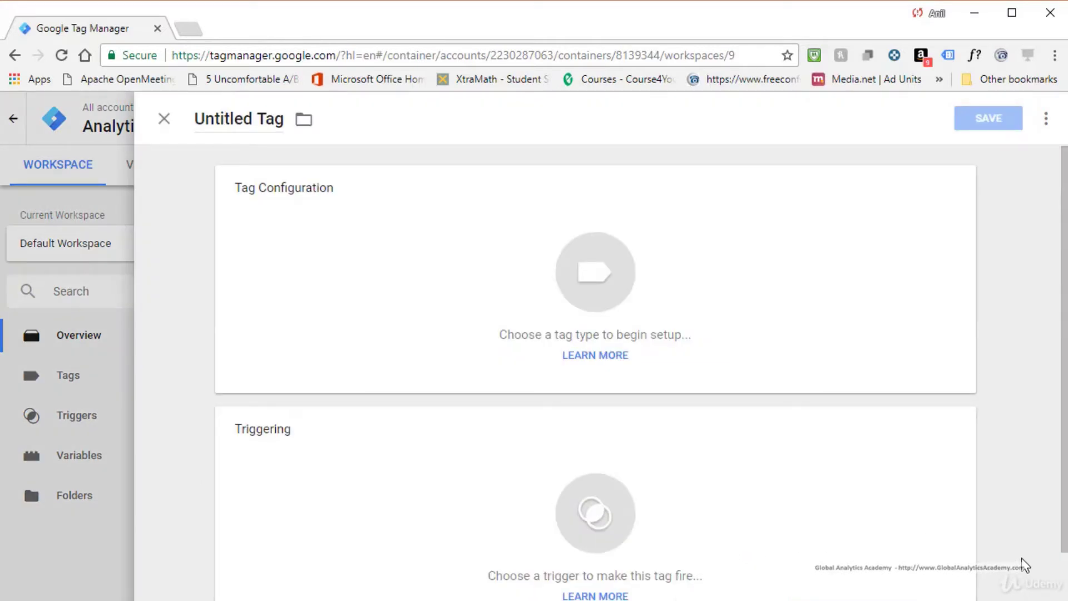
pyautogui.click(260, 120)
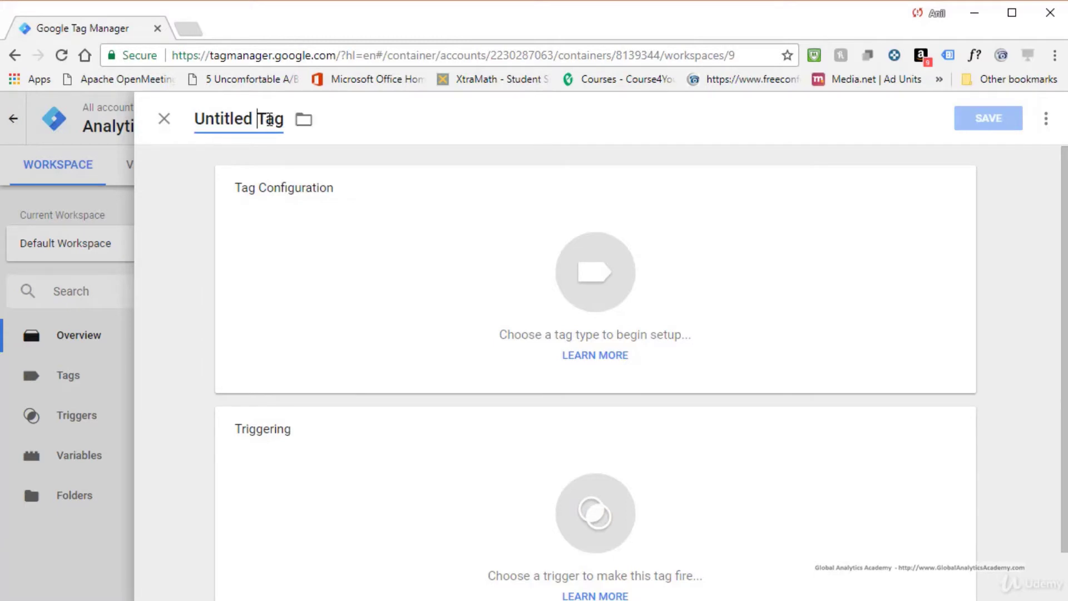
pyautogui.click(283, 119)
pyautogui.moveTo(284, 119); pyautogui.dragTo(163, 120)
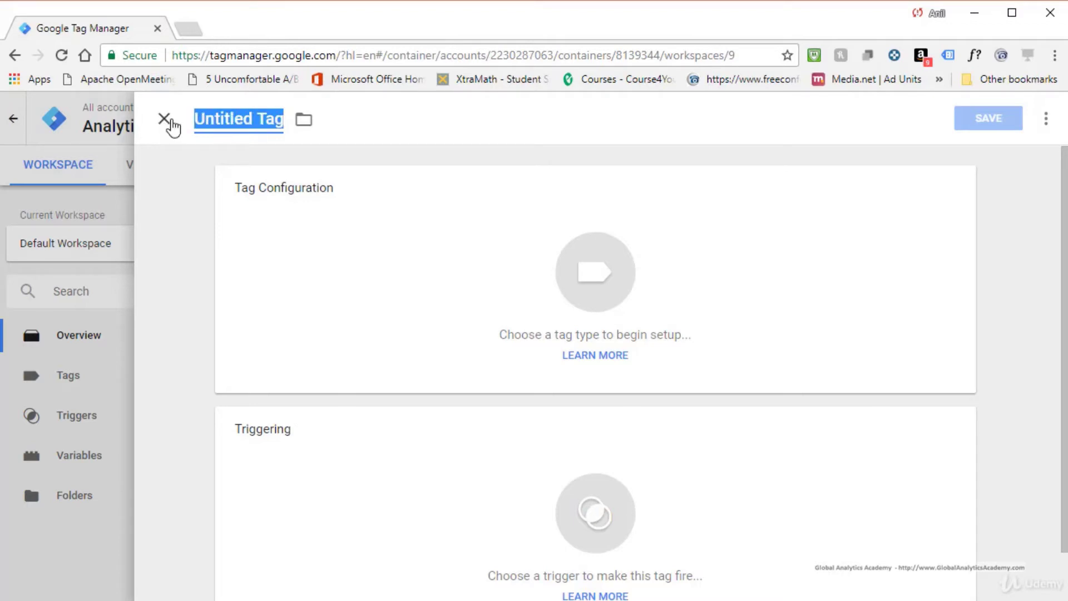
pyautogui.write('Google Analytics Tag')
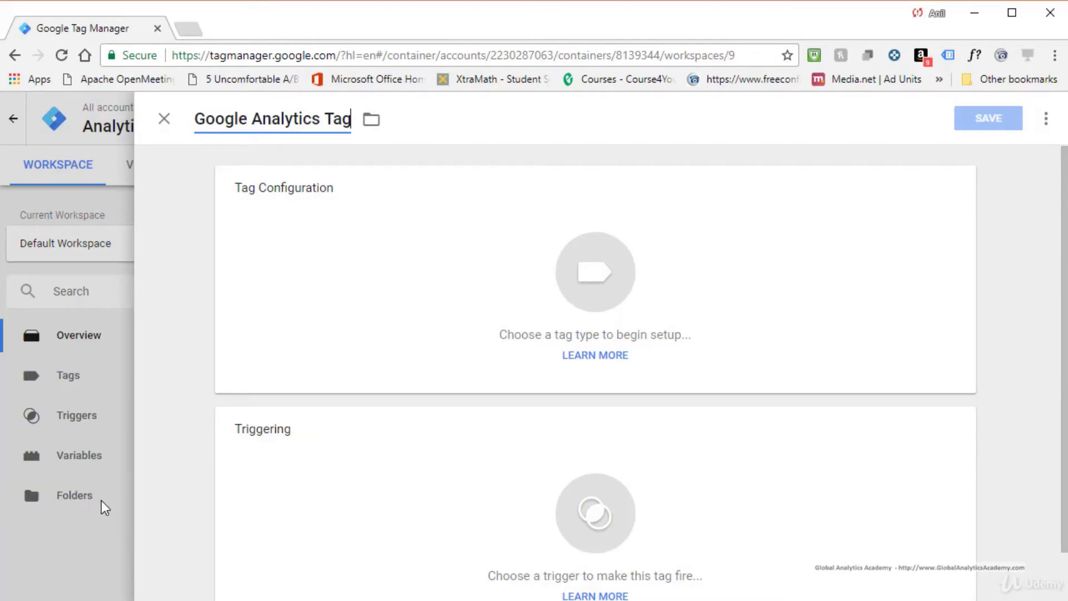
# Step: Create a new folder named "GA Tag" for the Google Analytics Tag
pyautogui.click(372, 128)
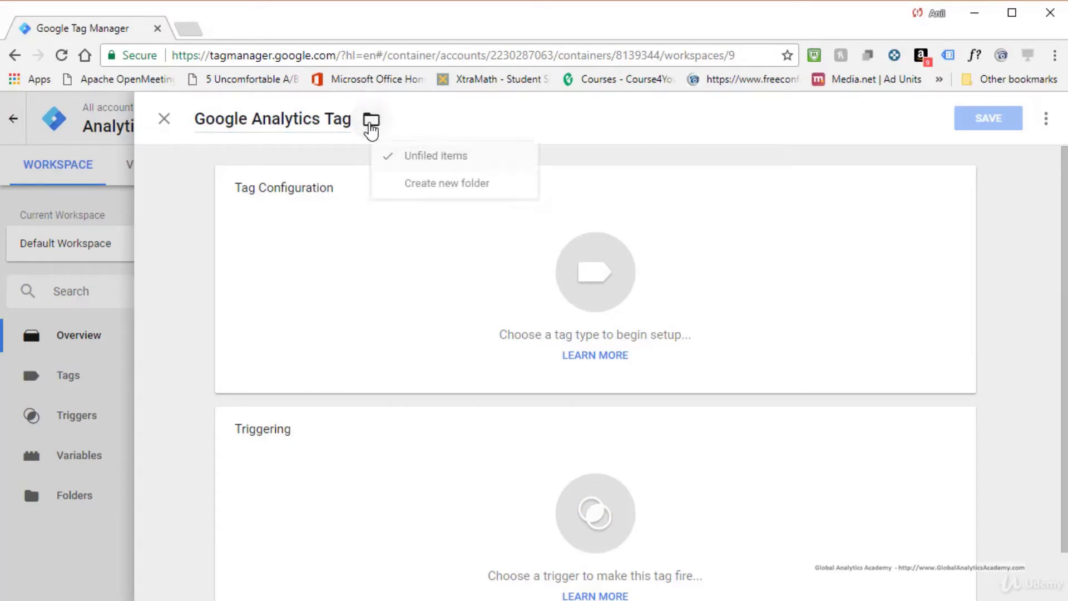
pyautogui.click(370, 128)
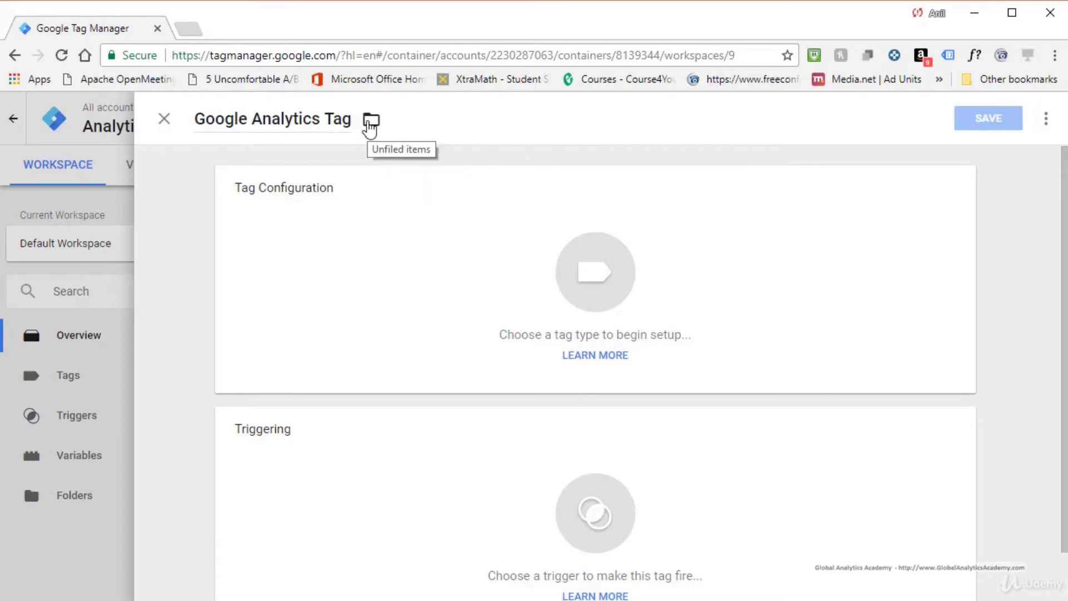
pyautogui.click(370, 126)
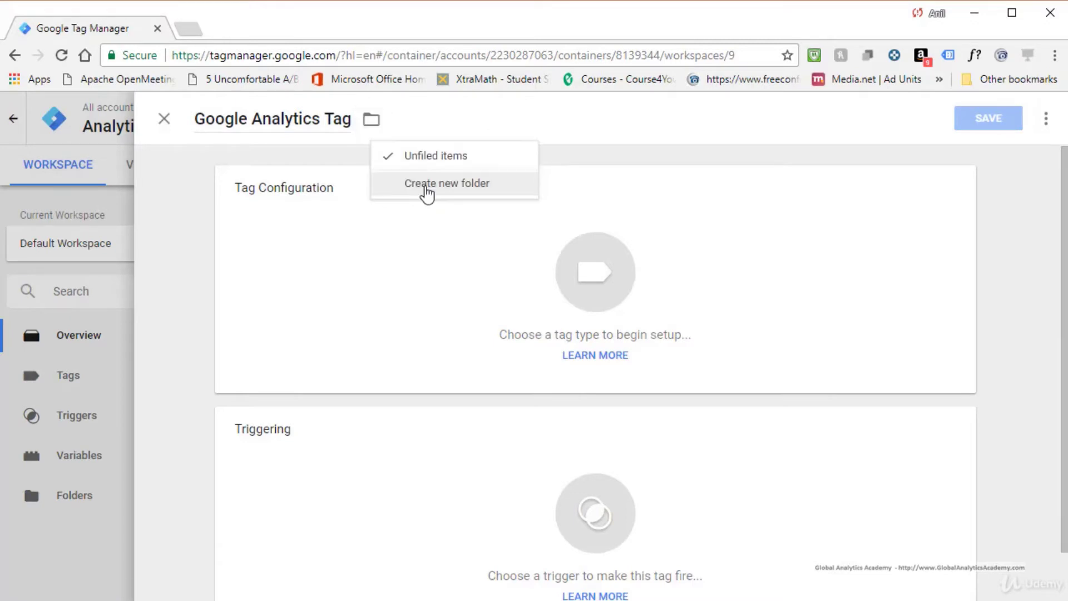
pyautogui.click(427, 184)
pyautogui.write('GA Tag')
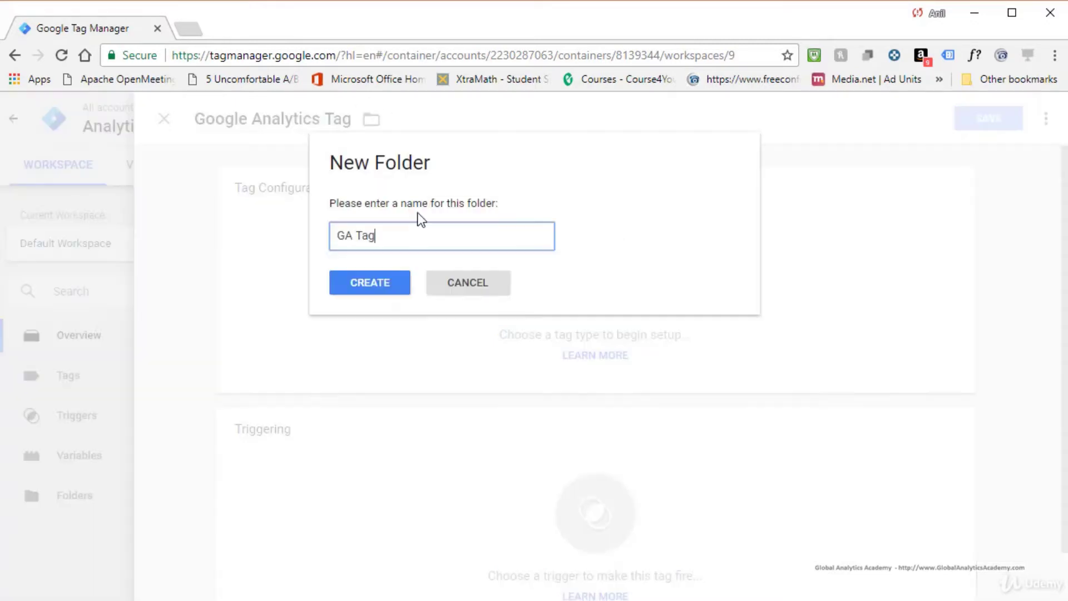
pyautogui.click(368, 296)
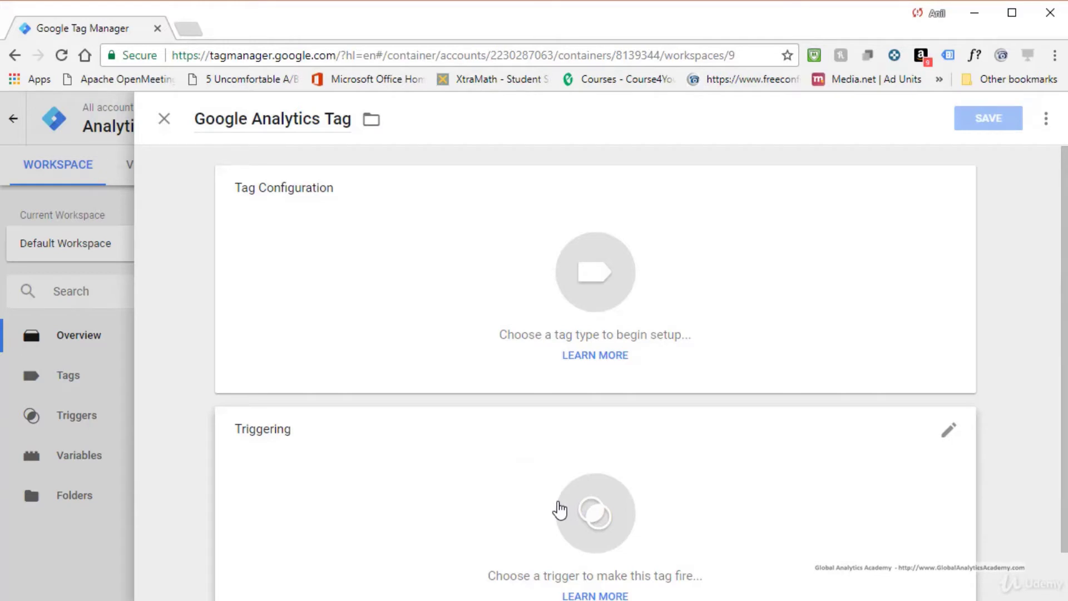
# Step: Browse the available tag types, then configure the tag as Universal Analytics with the Page View track type
pyautogui.click(950, 195)
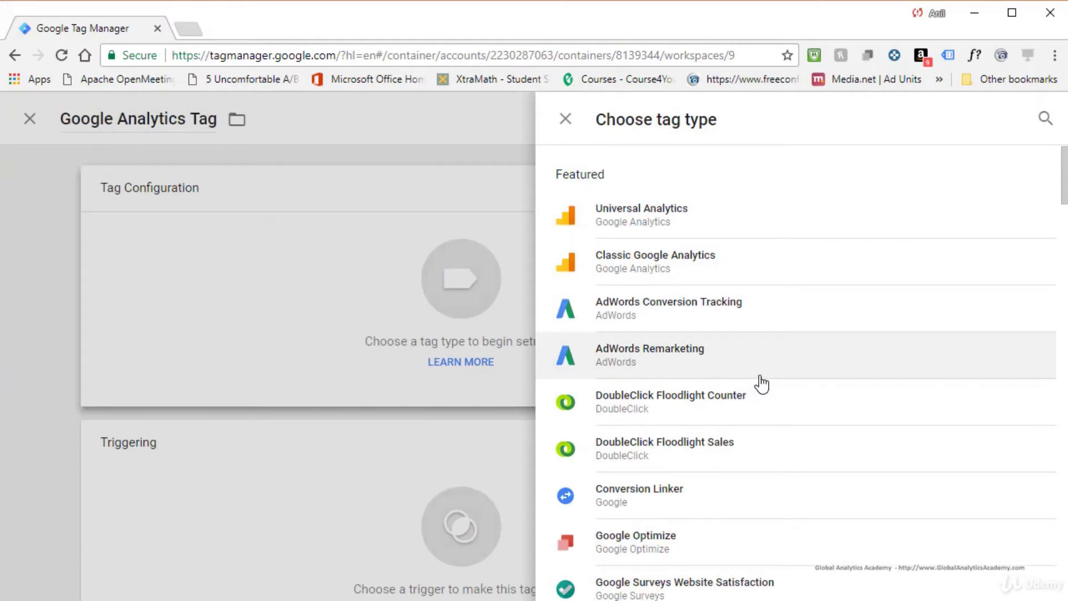
pyautogui.scroll(-15, 763, 384)
pyautogui.scroll(12, 724, 384)
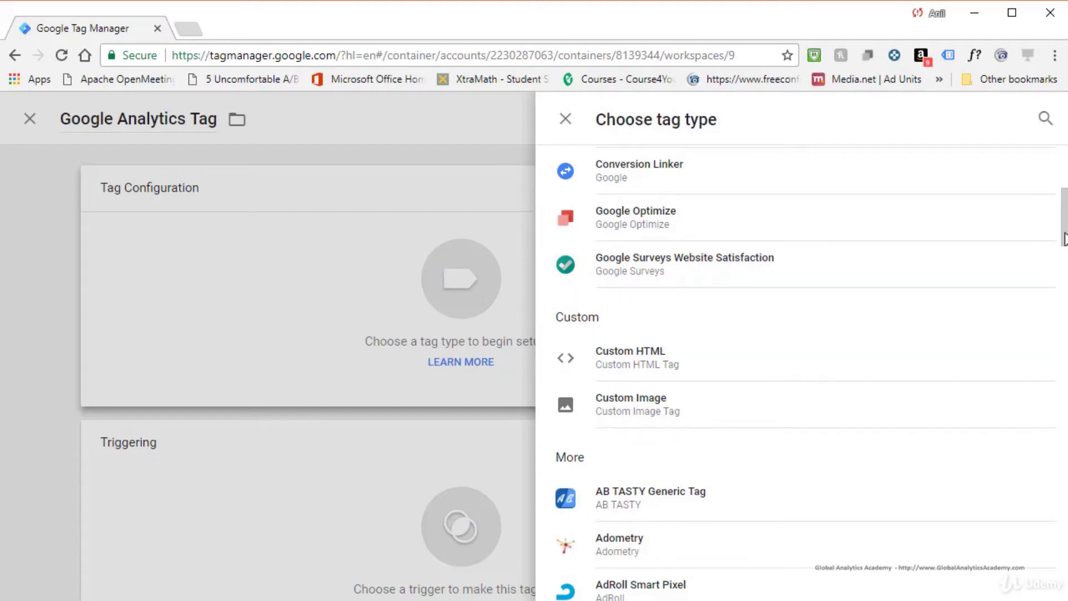
pyautogui.scroll(-10, 802, 372)
pyautogui.scroll(-12, 1065, 399)
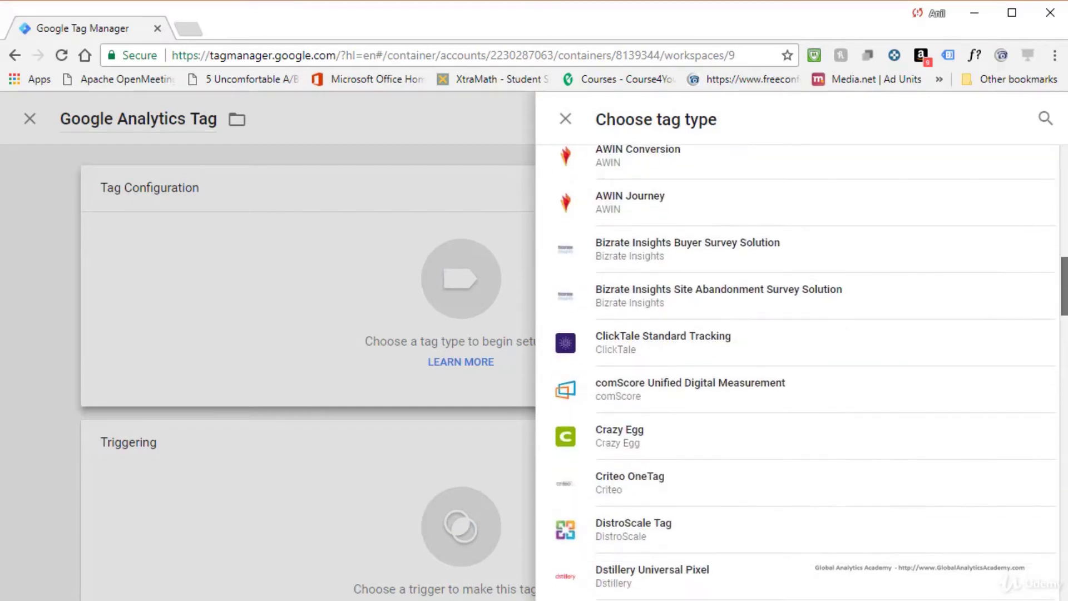
pyautogui.moveTo(1065, 400); pyautogui.dragTo(1049, 174)
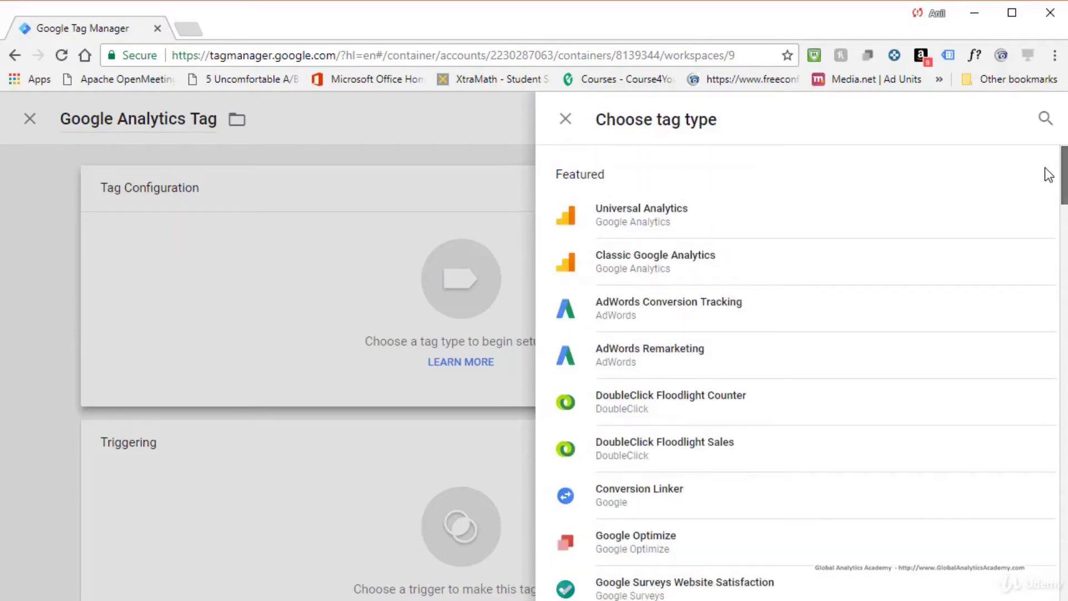
pyautogui.click(636, 234)
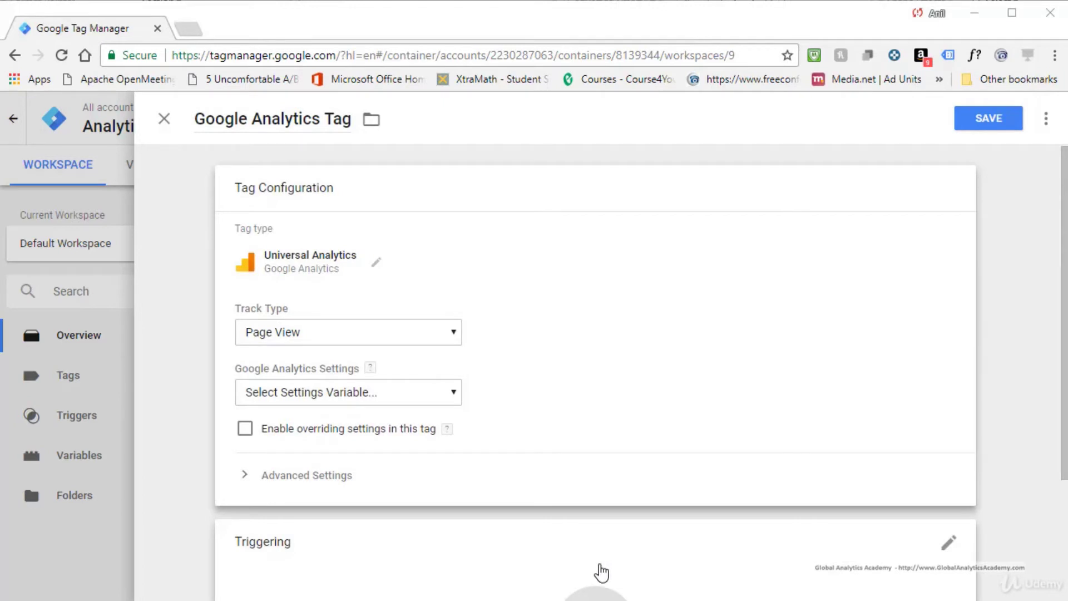
pyautogui.click(406, 337)
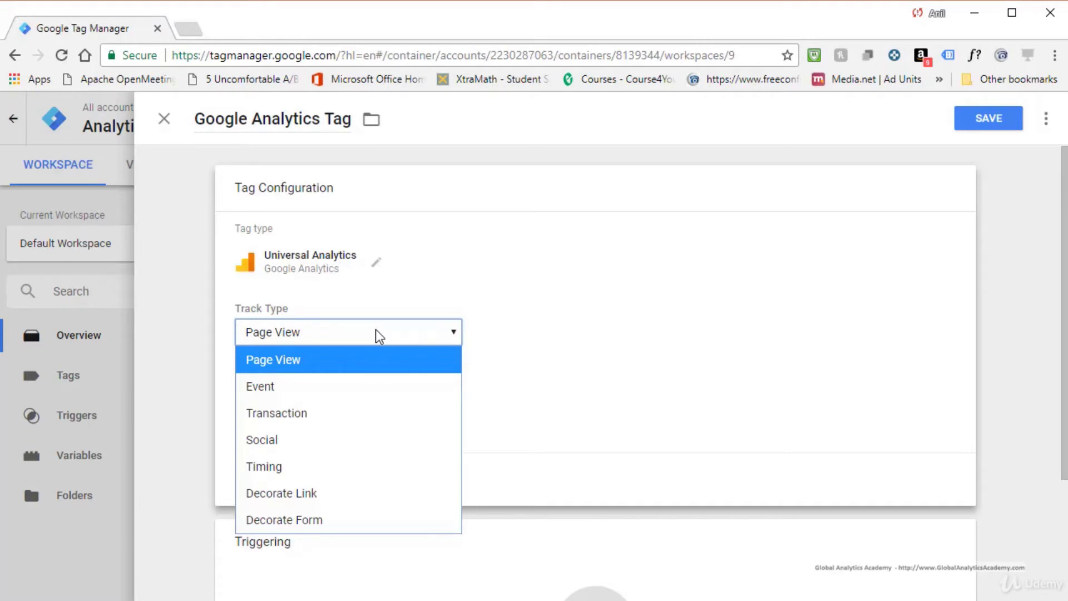
pyautogui.click(325, 362)
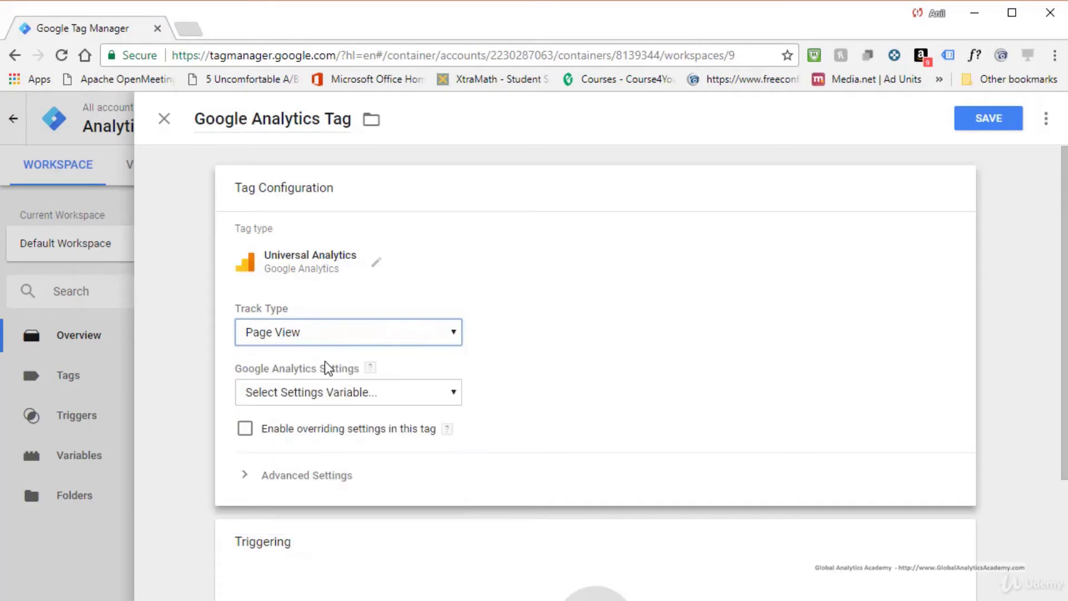
# Step: Start a new Google Analytics Settings variable for the tag and name it "GA Tracking ID"
pyautogui.click(413, 393)
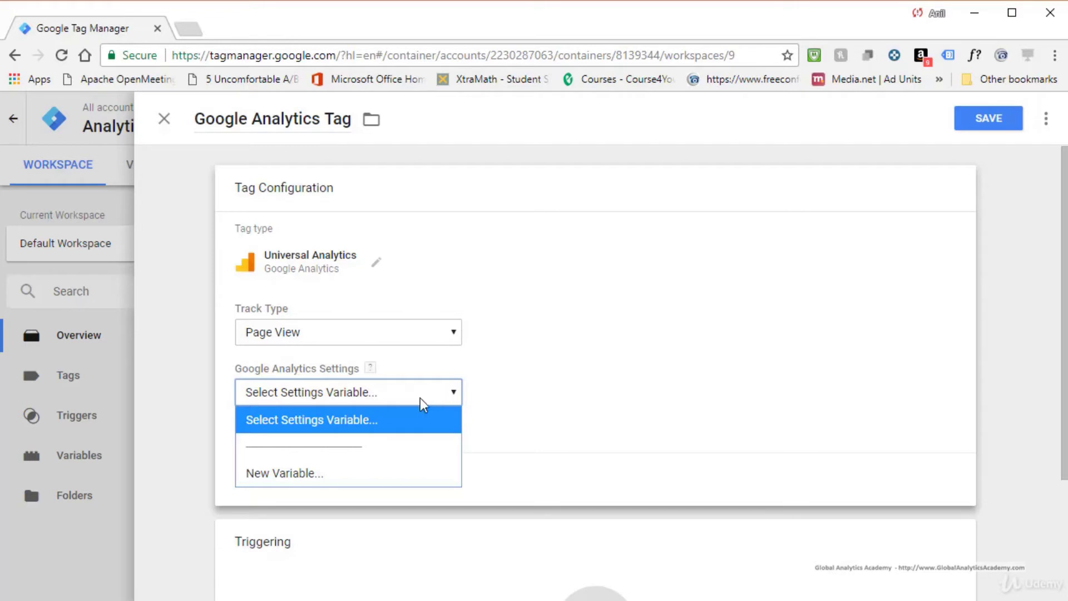
pyautogui.click(309, 476)
pyautogui.click(272, 120)
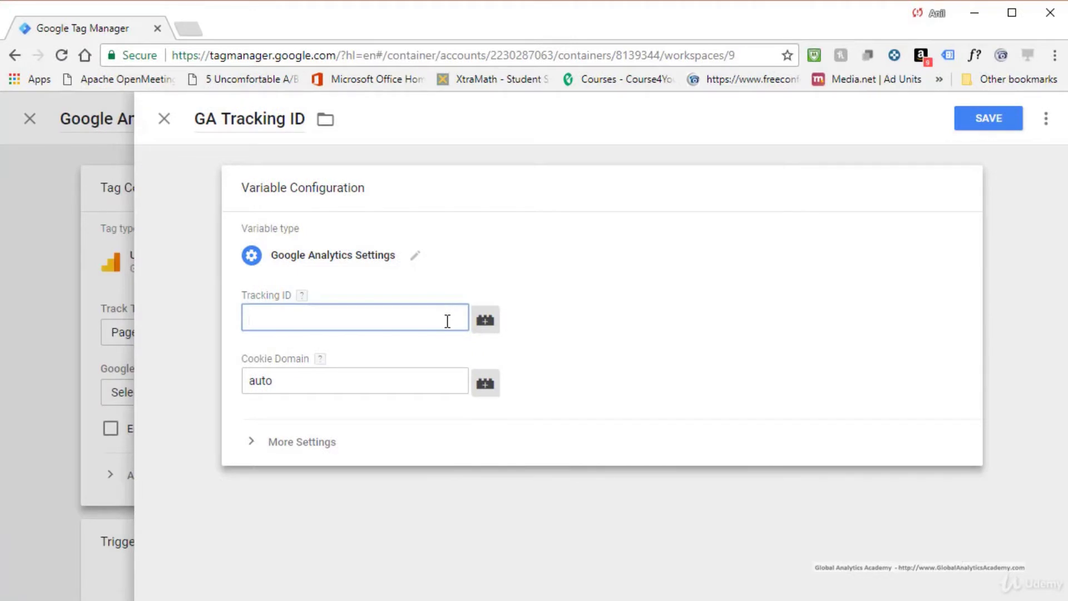
# Step: Copy the Analytics Hire property's tracking ID from Google Analytics into the settings variable's Tracking ID, and save the variable
pyautogui.click(442, 315)
pyautogui.click(191, 32)
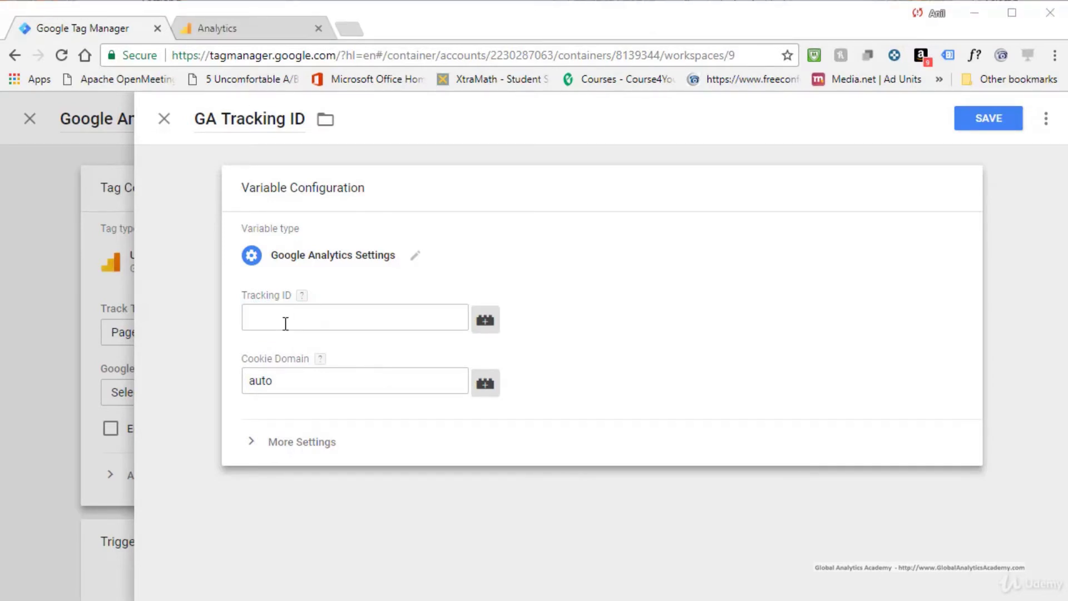
pyautogui.click(235, 32)
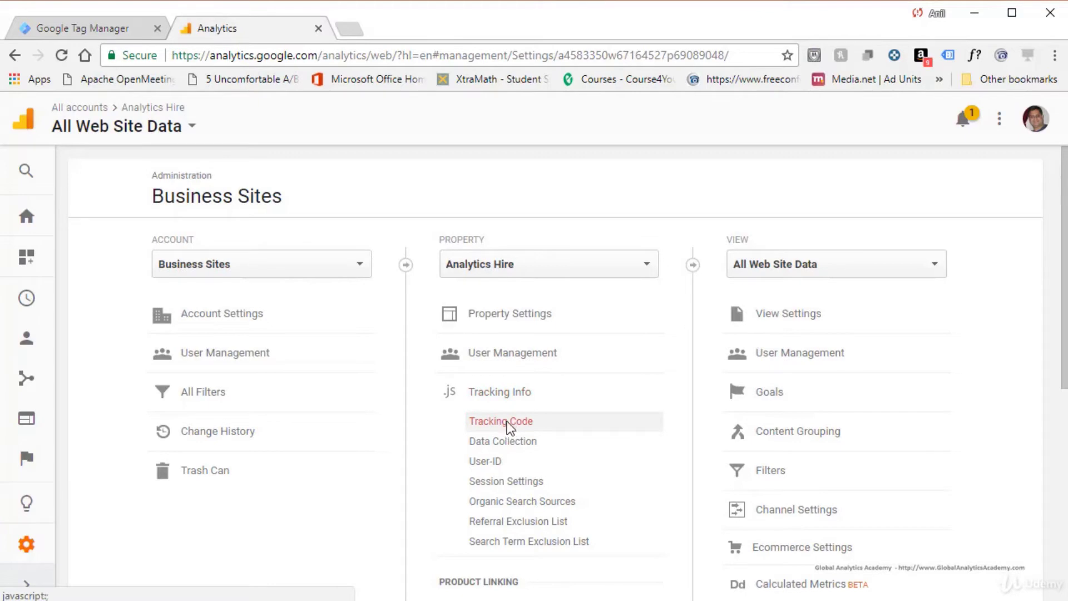
pyautogui.click(503, 421)
pyautogui.moveTo(359, 269); pyautogui.dragTo(470, 270)
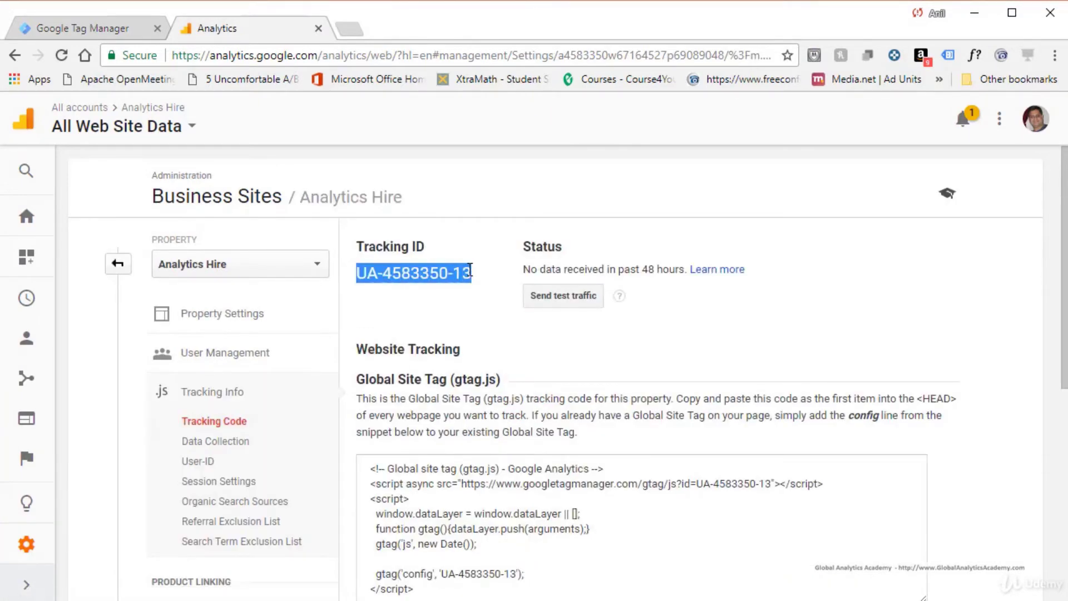
pyautogui.click(53, 19)
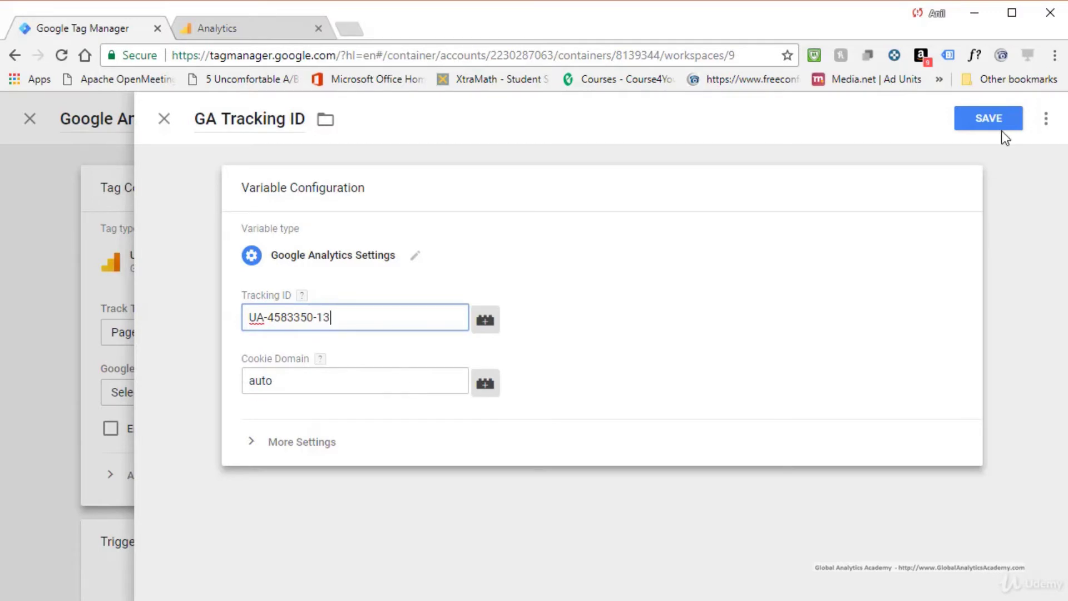
pyautogui.click(980, 130)
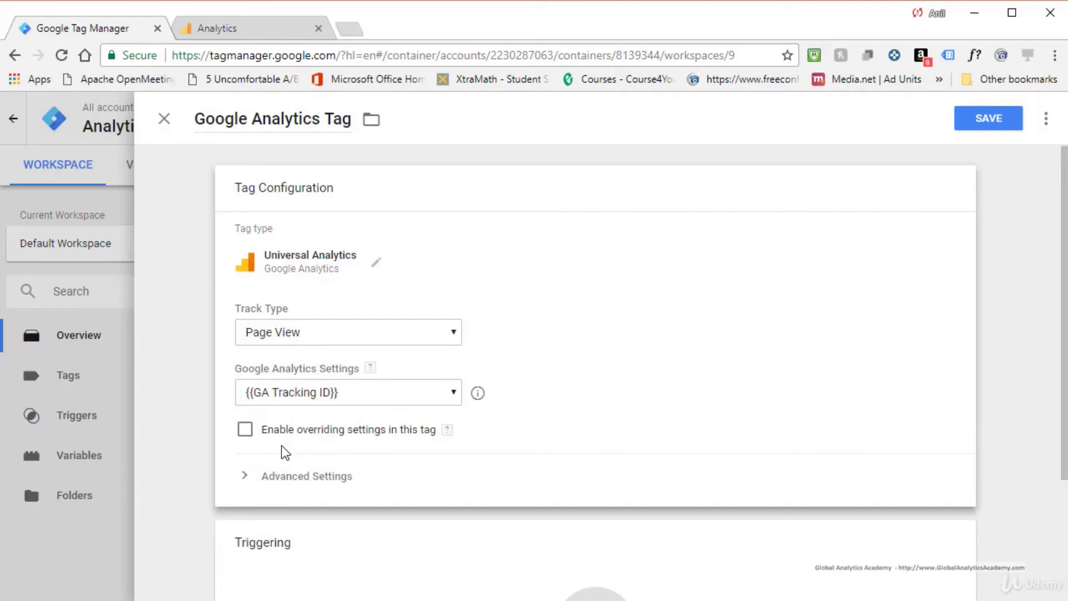
# Step: Add the existing All Pages page view trigger as the tag's firing trigger and save the Google Analytics Tag
pyautogui.click(983, 124)
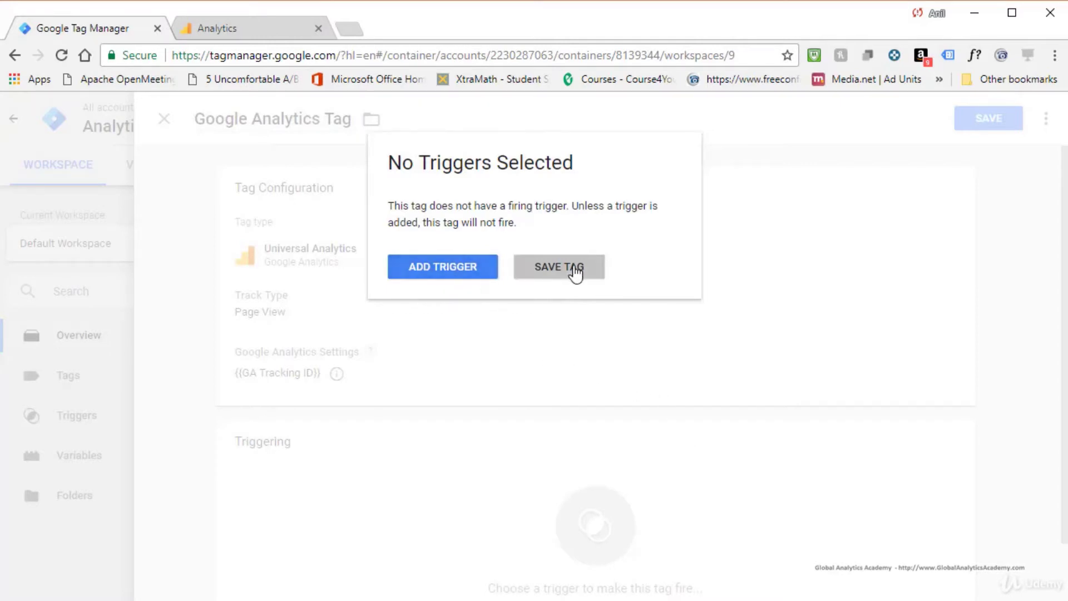
pyautogui.click(455, 277)
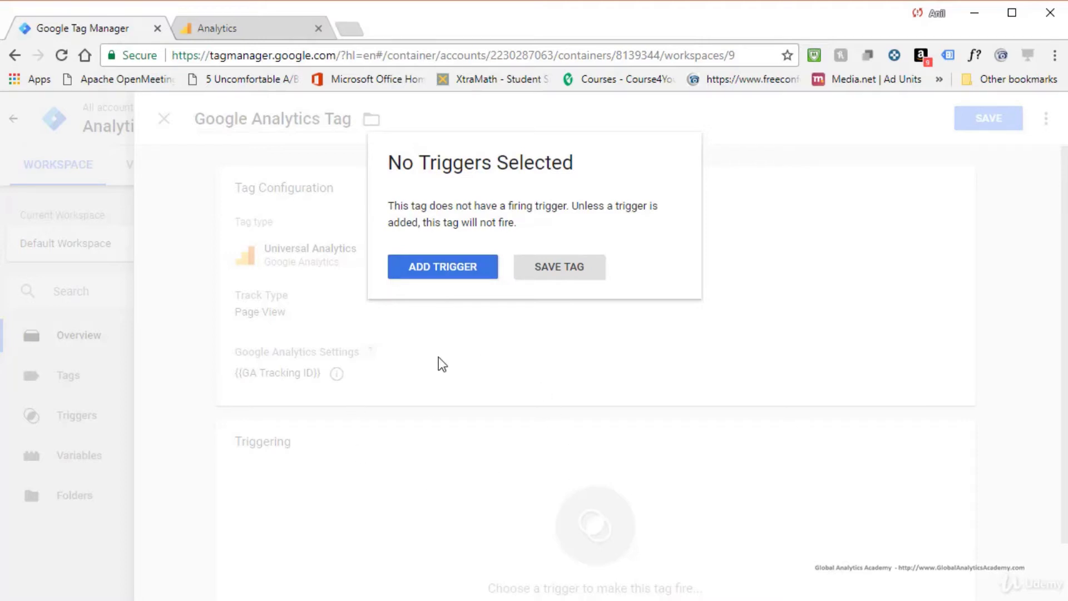
pyautogui.click(439, 273)
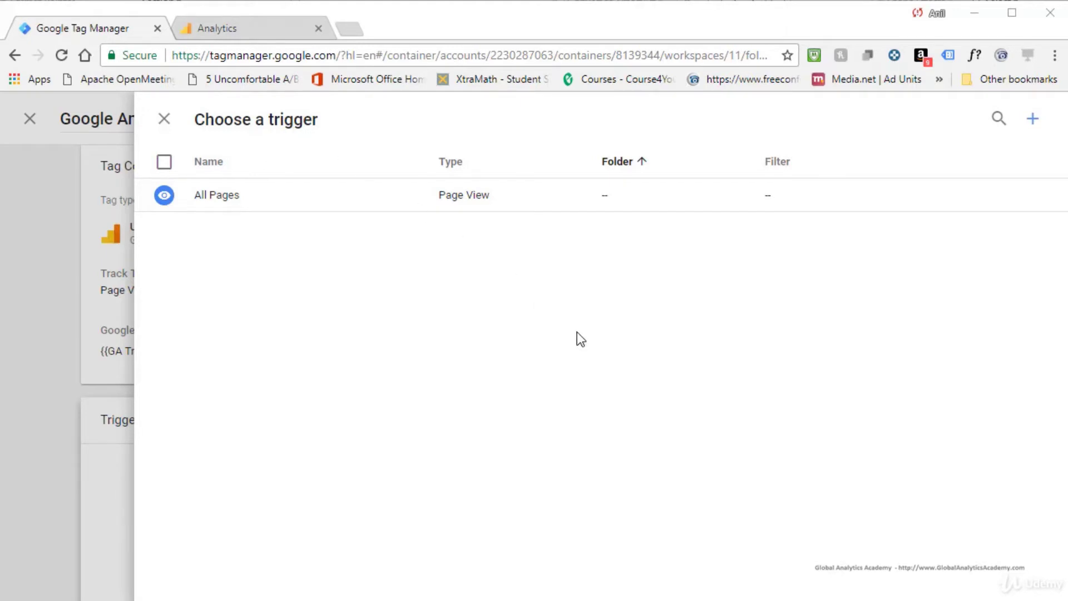
pyautogui.click(1035, 122)
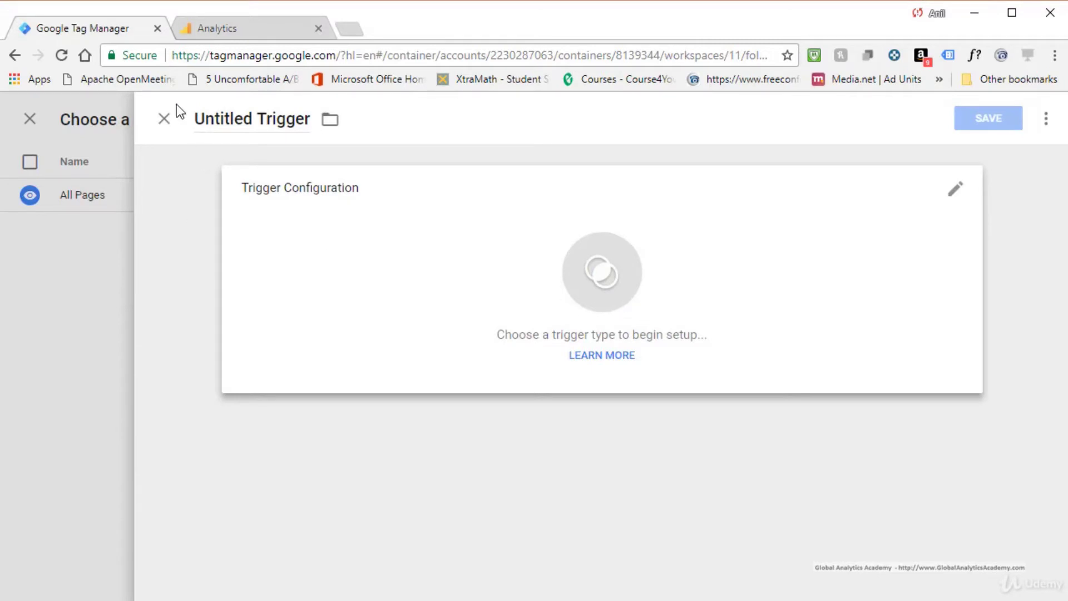
pyautogui.click(163, 119)
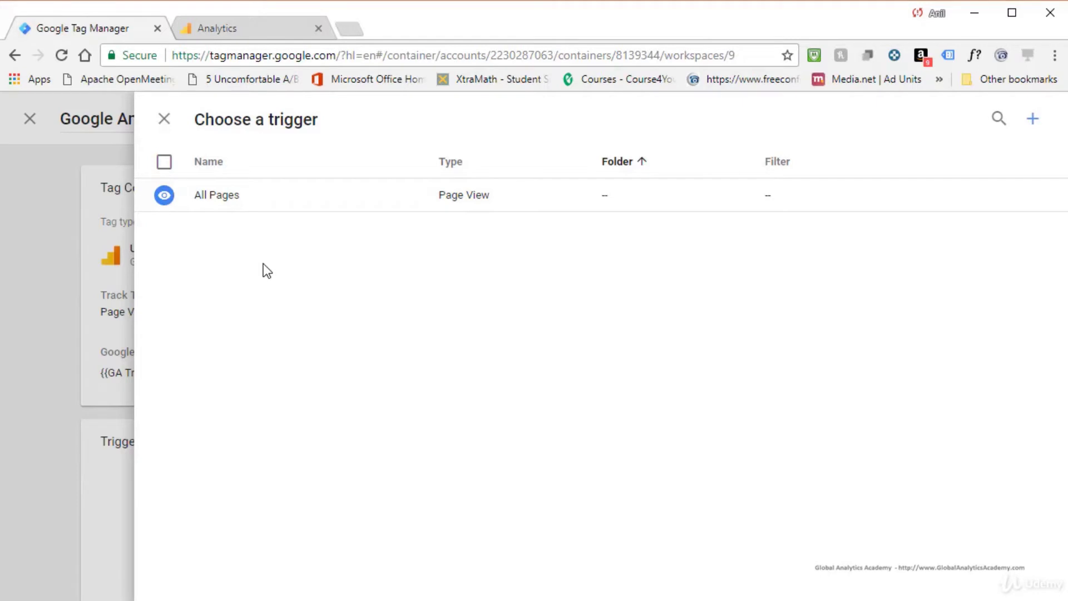
pyautogui.click(215, 200)
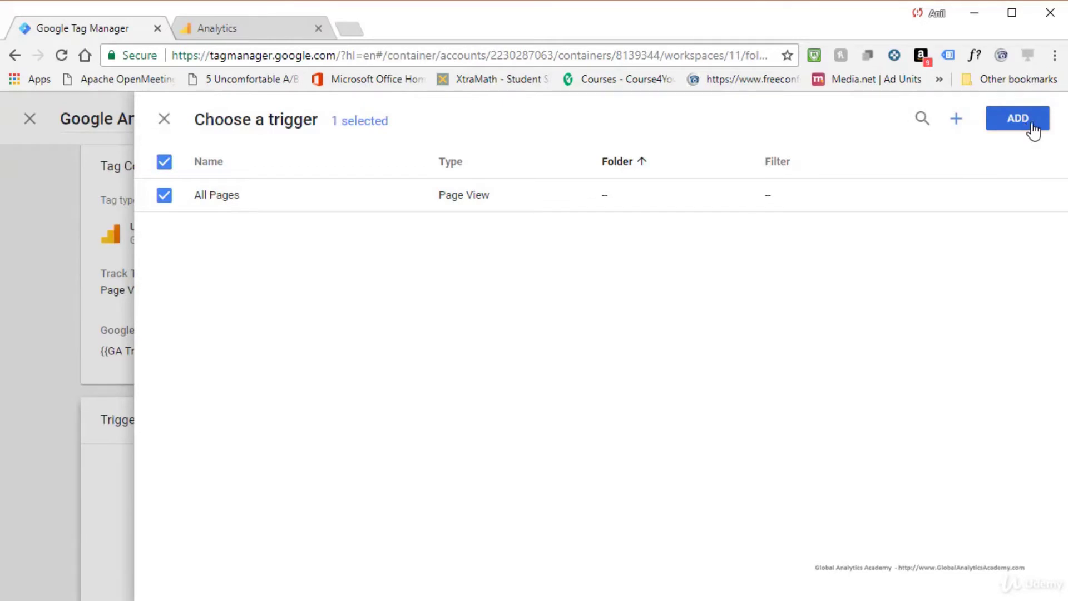
pyautogui.click(1018, 117)
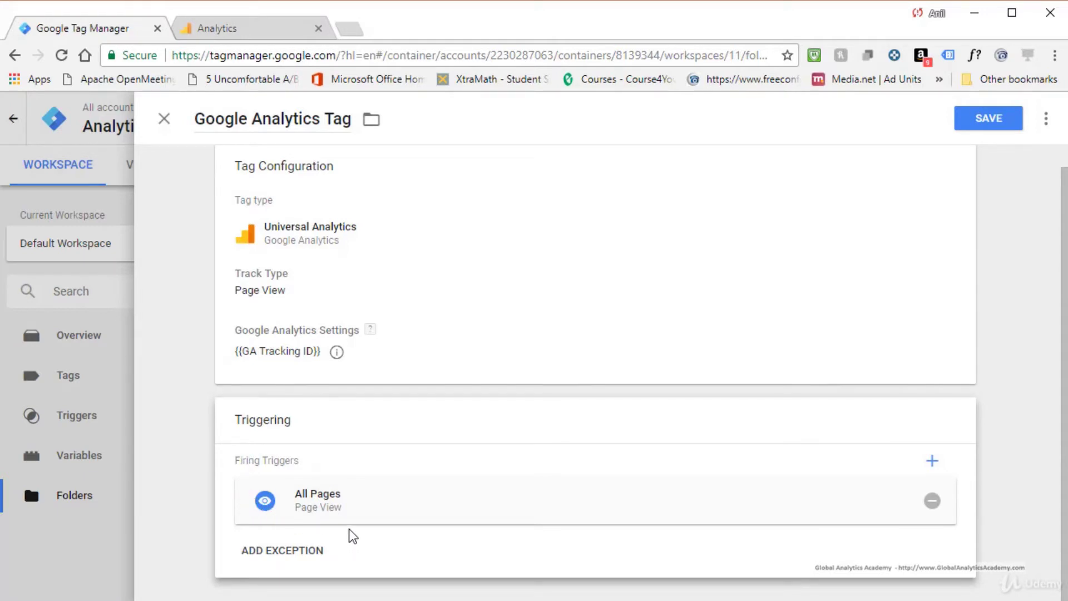
pyautogui.click(993, 125)
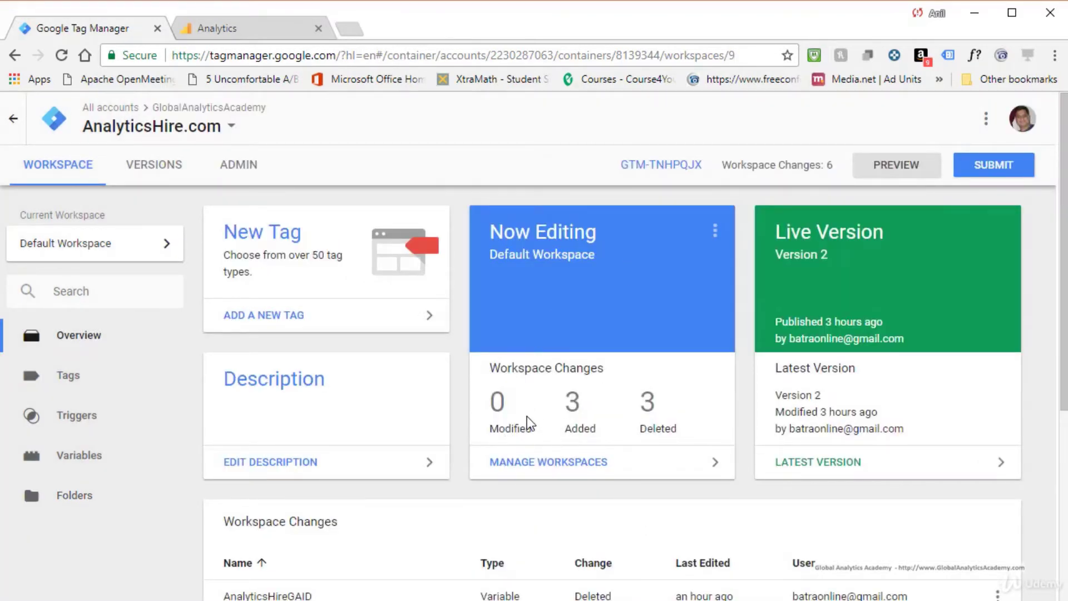
# Step: Review the workspace changes, put the Default Workspace into preview mode and open analyticshire.com in a new browser tab
pyautogui.scroll(-5, 614, 510)
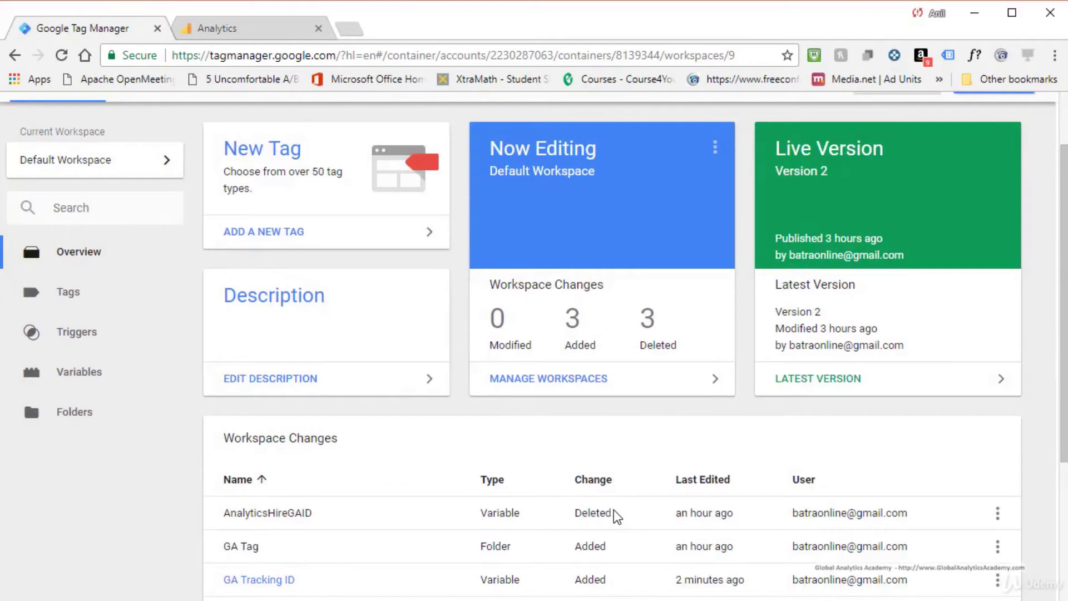
pyautogui.scroll(-1, 613, 510)
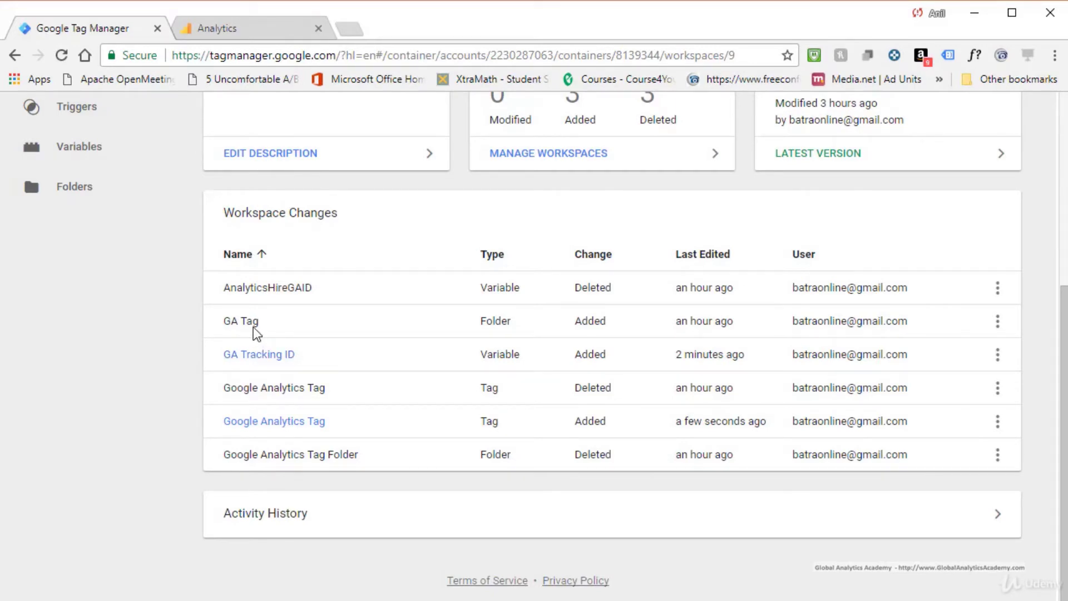
pyautogui.scroll(6, 402, 466)
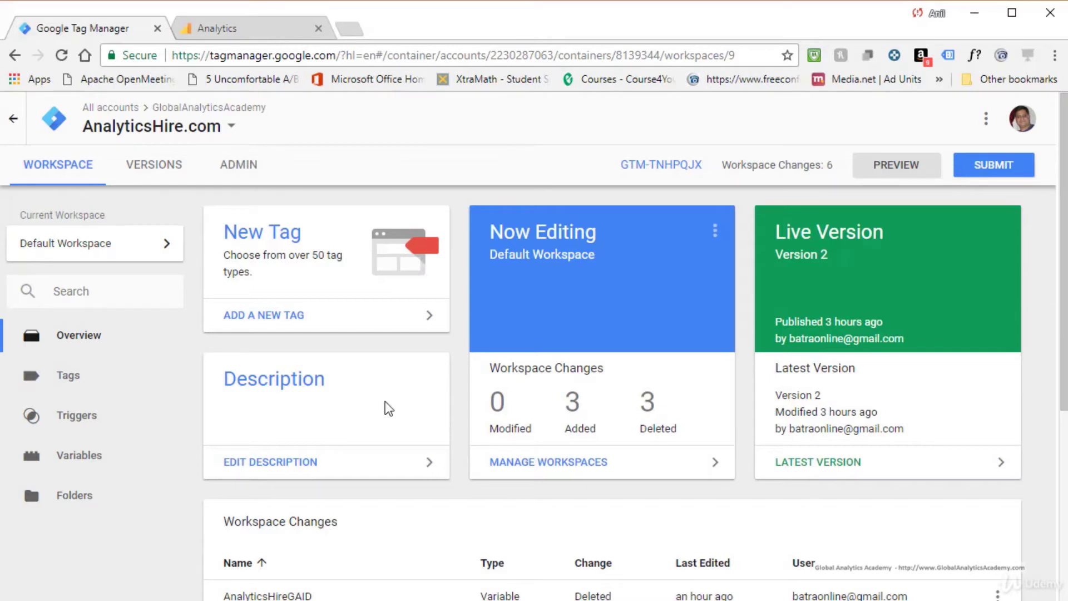
pyautogui.click(894, 164)
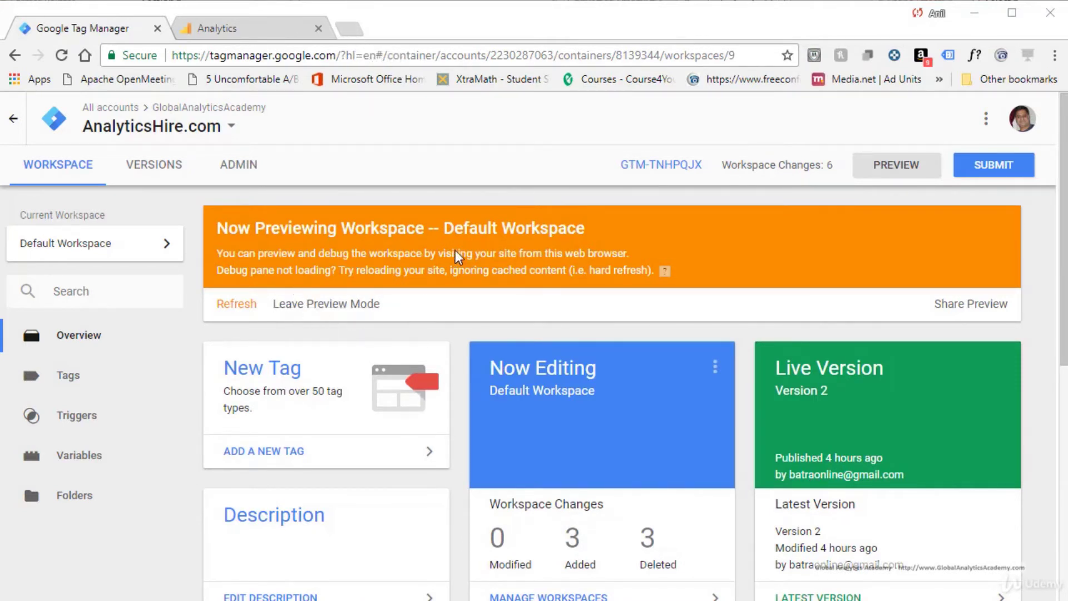
pyautogui.click(351, 29)
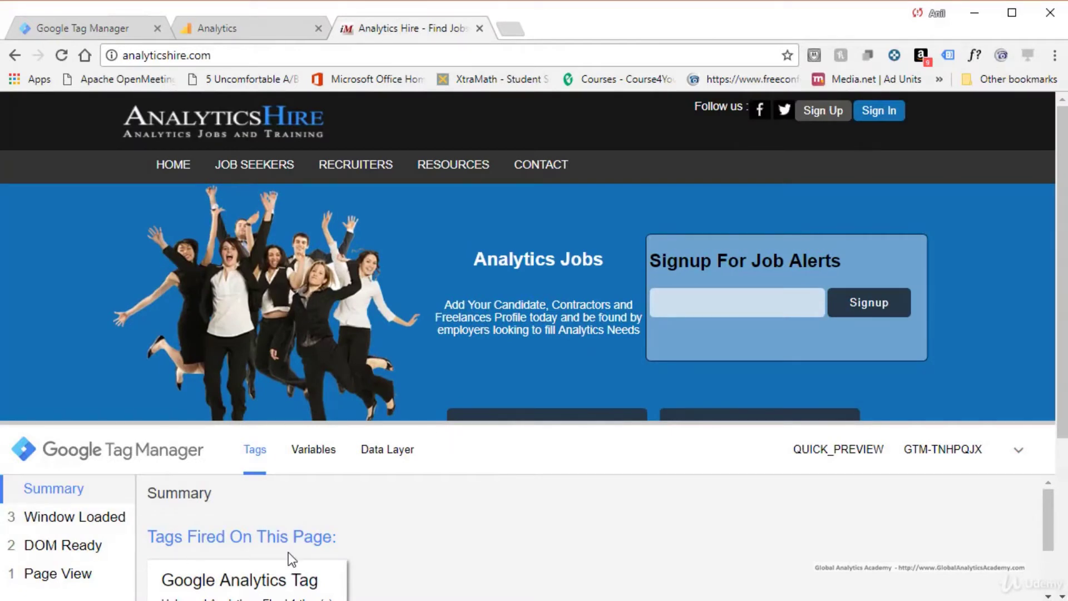
# Step: Examine the tags fired on the home page and the variable values of its Page View event in the debug pane
pyautogui.moveTo(1050, 530); pyautogui.dragTo(1053, 542)
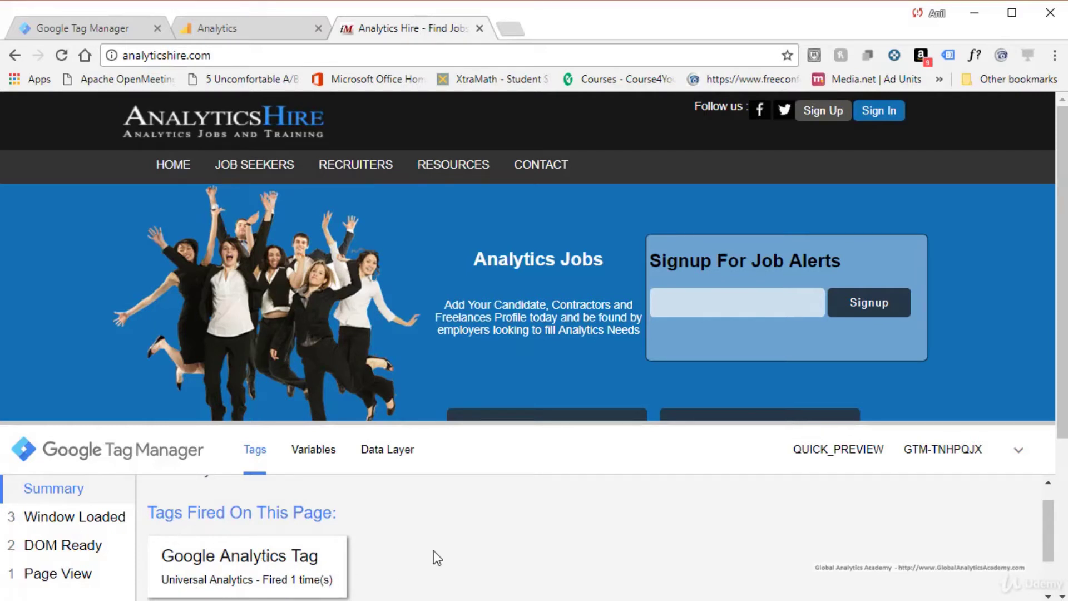
pyautogui.scroll(-1, 433, 551)
pyautogui.scroll(2, 431, 551)
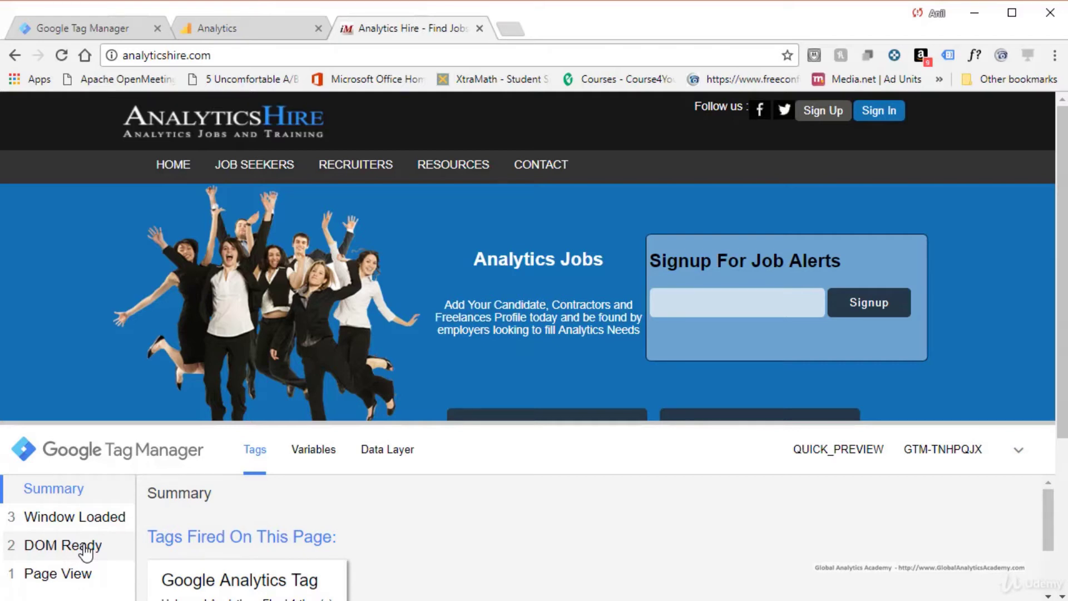
pyautogui.click(315, 451)
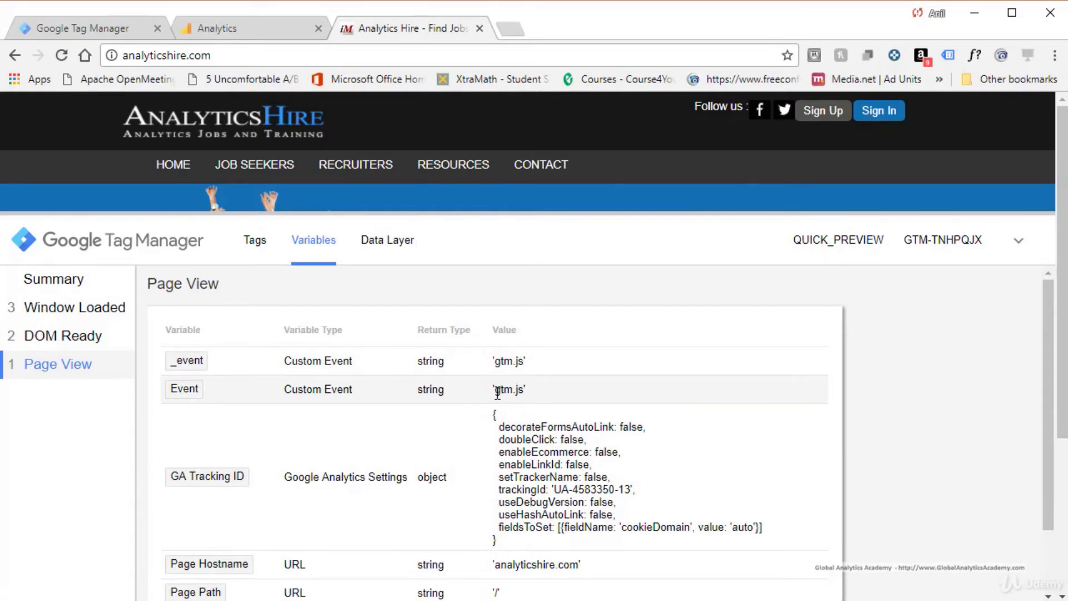
pyautogui.scroll(-3, 432, 462)
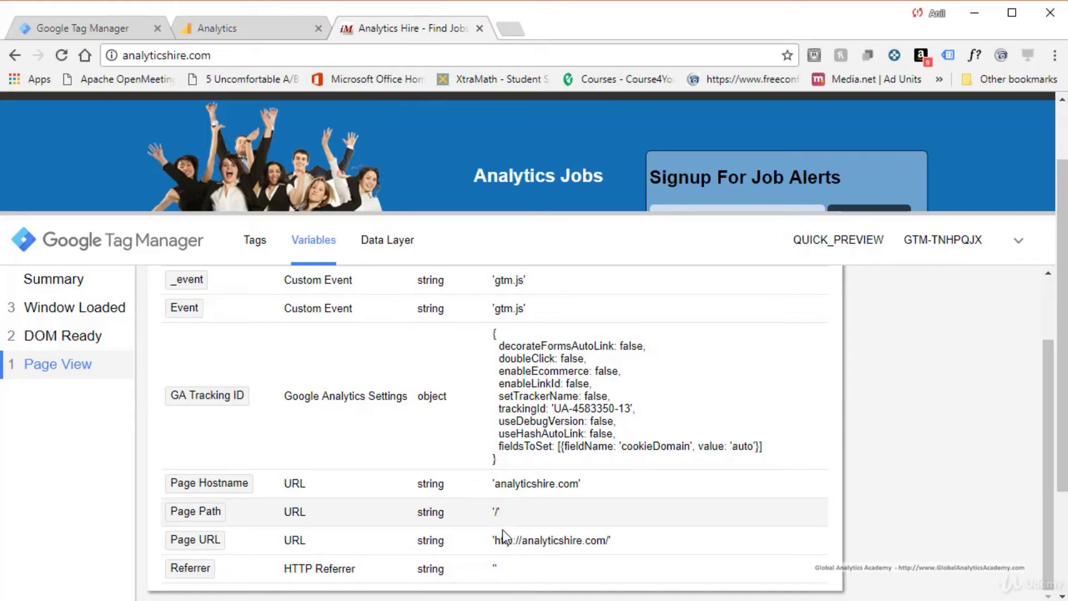
pyautogui.moveTo(495, 538); pyautogui.dragTo(575, 534)
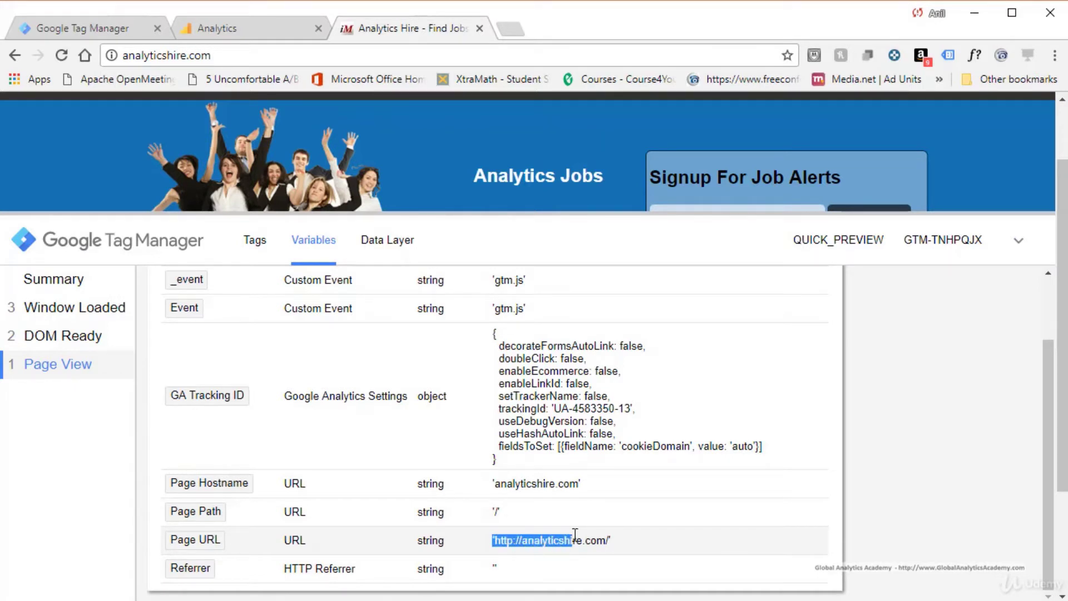
# Step: Open the site's recruiter job posting page, postjob.asp, and examine its Page View variables, especially the Page URL
pyautogui.scroll(2, 441, 183)
pyautogui.moveTo(357, 164)
pyautogui.click(352, 194)
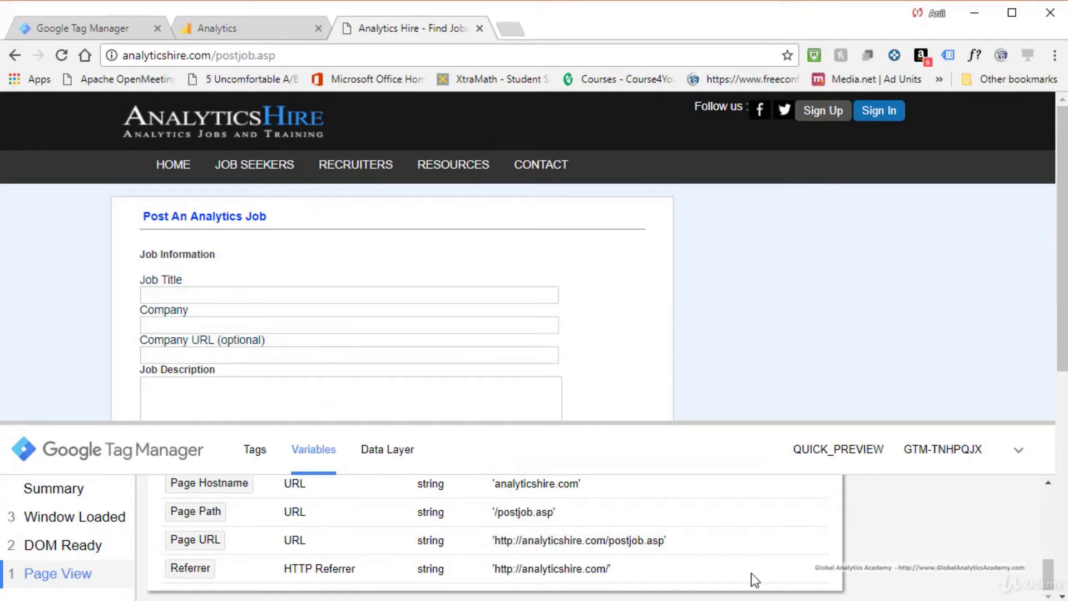
pyautogui.moveTo(572, 541); pyautogui.dragTo(606, 541)
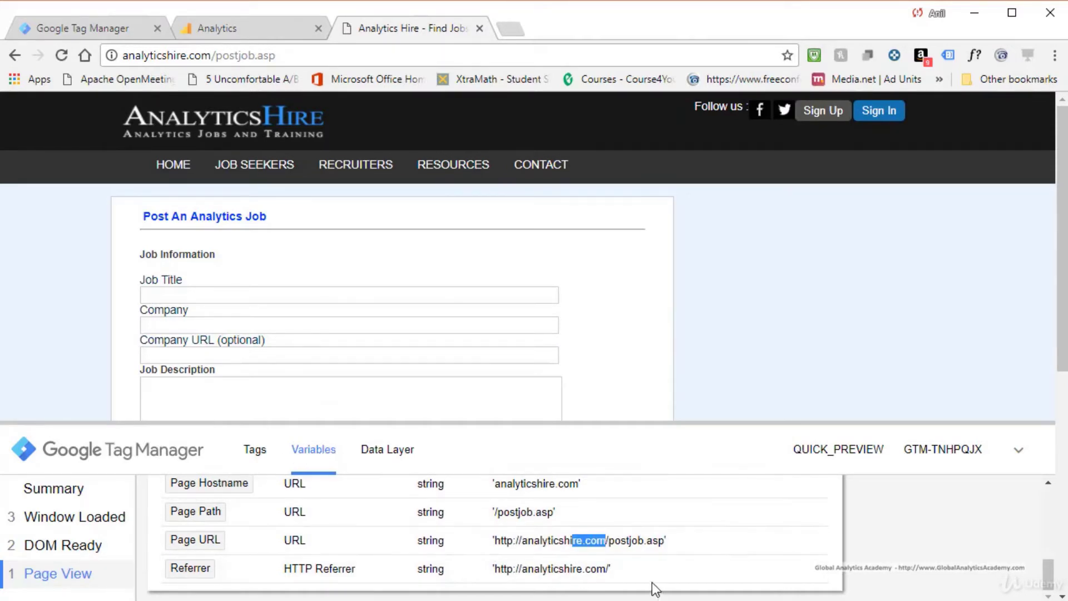
pyautogui.scroll(3, 179, 529)
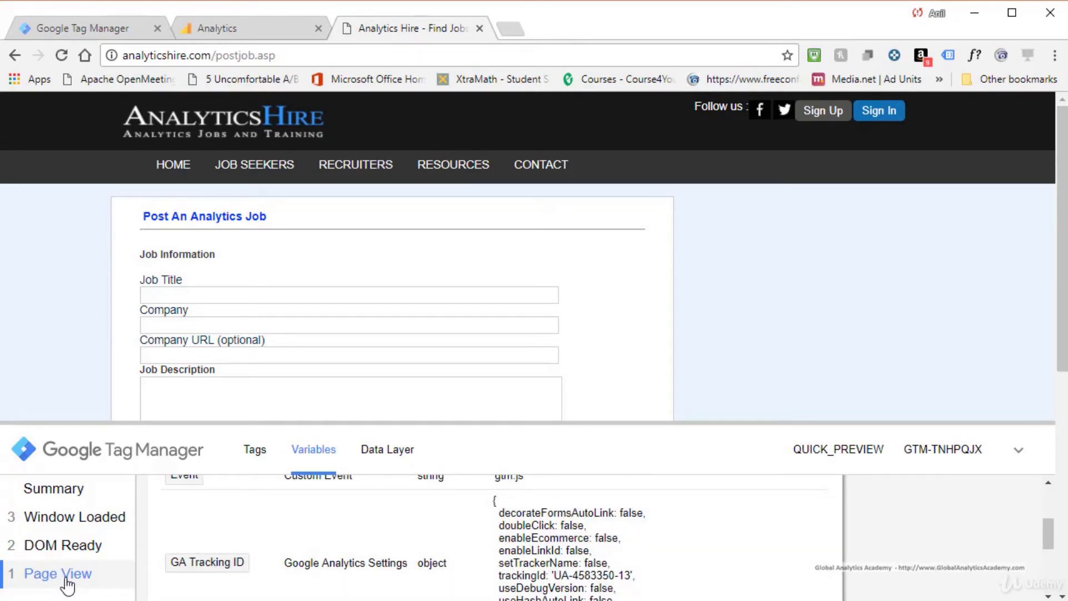
pyautogui.scroll(-5, 490, 534)
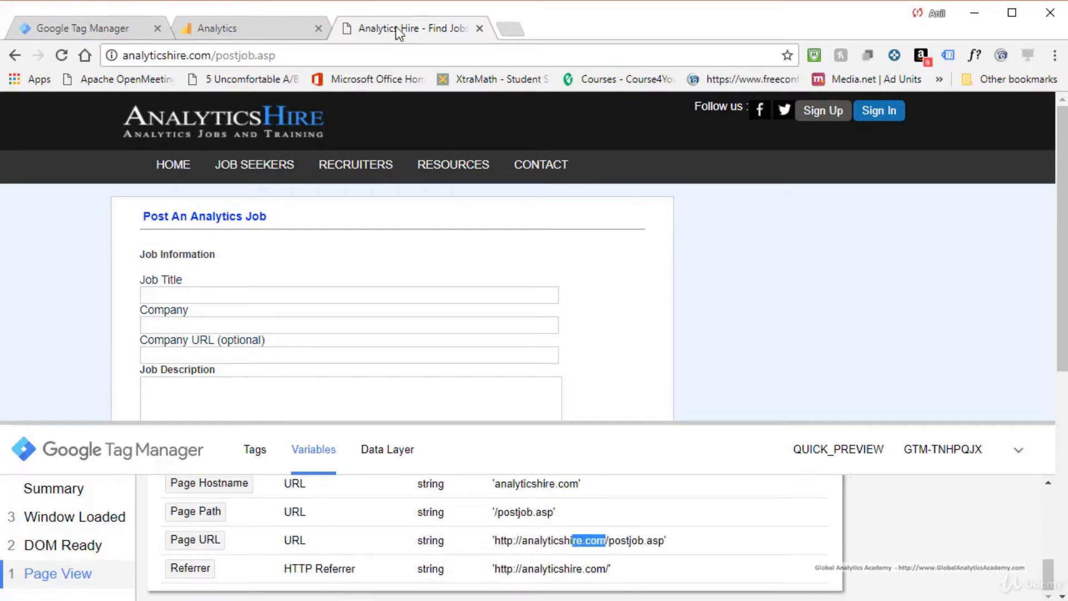
pyautogui.click(634, 543)
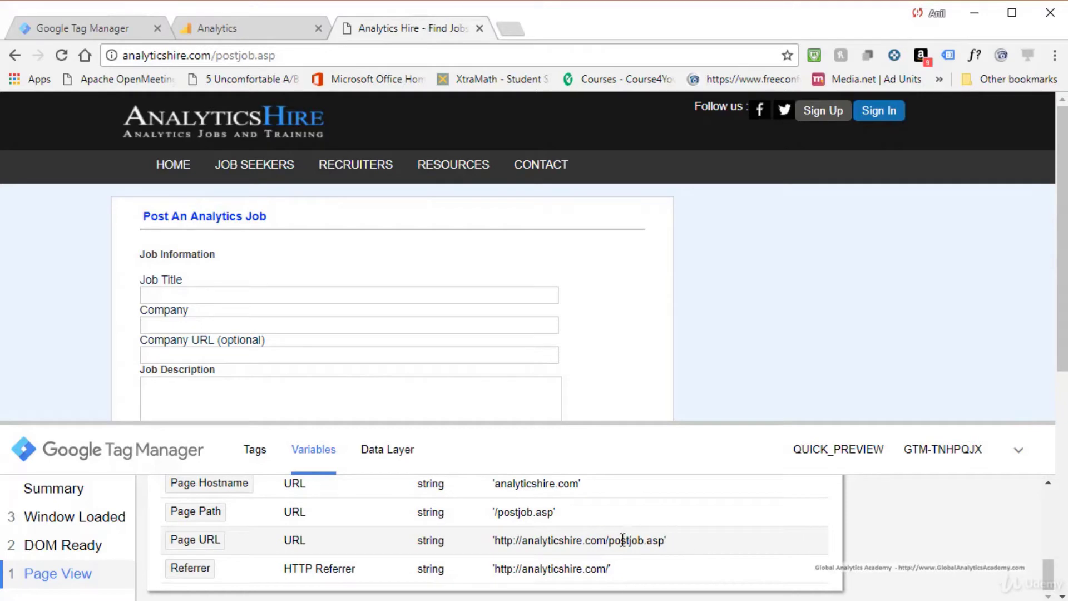
# Step: Publish the workspace changes as version "Google Analytics Tag" with description "Add the base google analytics tag", then leave preview mode
pyautogui.click(71, 35)
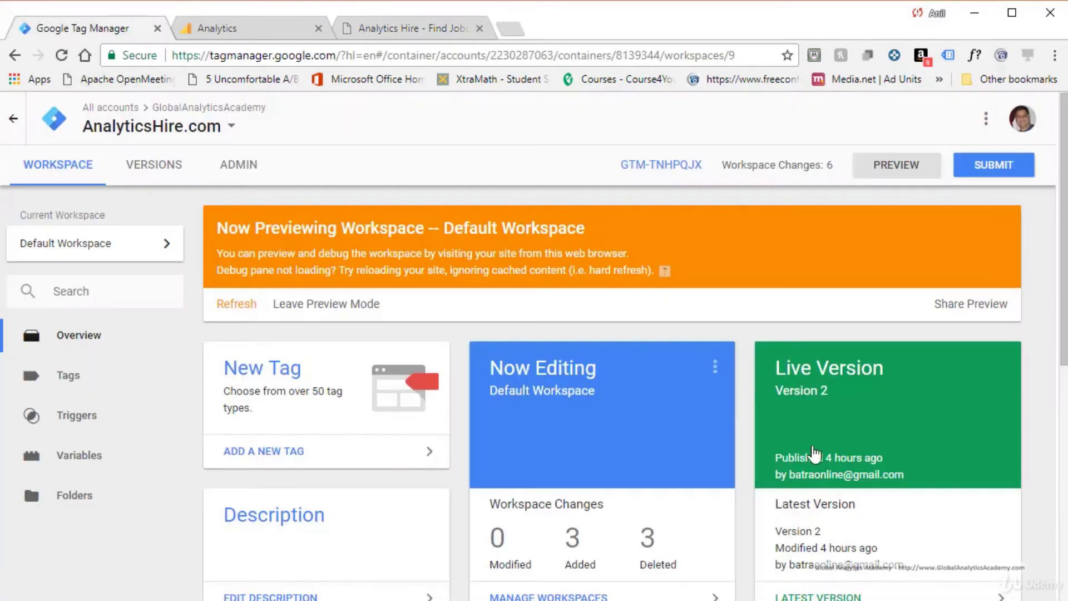
pyautogui.scroll(-2, 823, 467)
pyautogui.scroll(2, 822, 466)
pyautogui.click(999, 175)
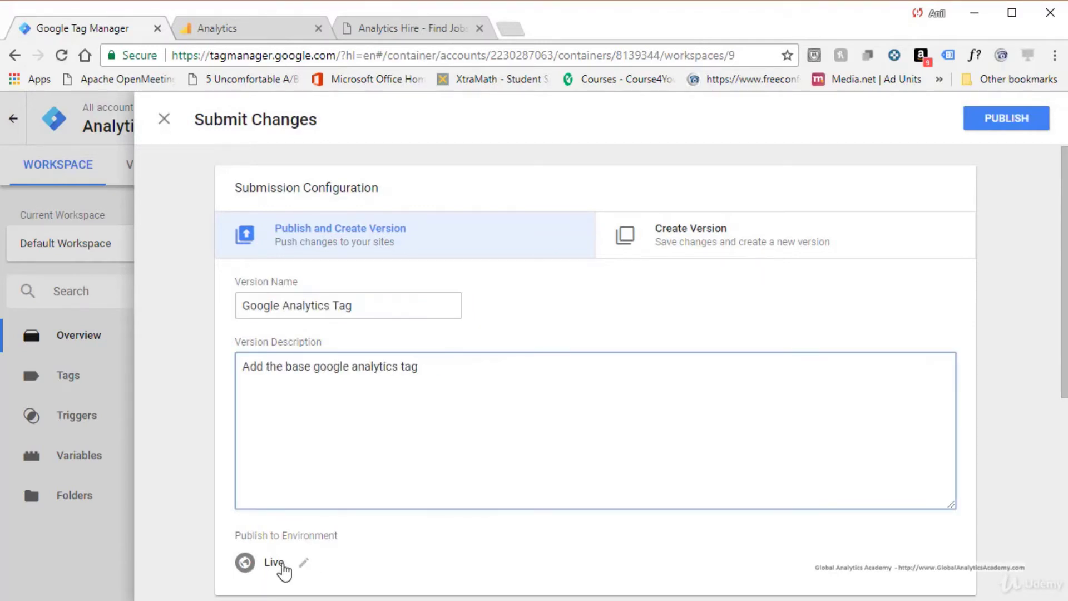
pyautogui.click(1005, 128)
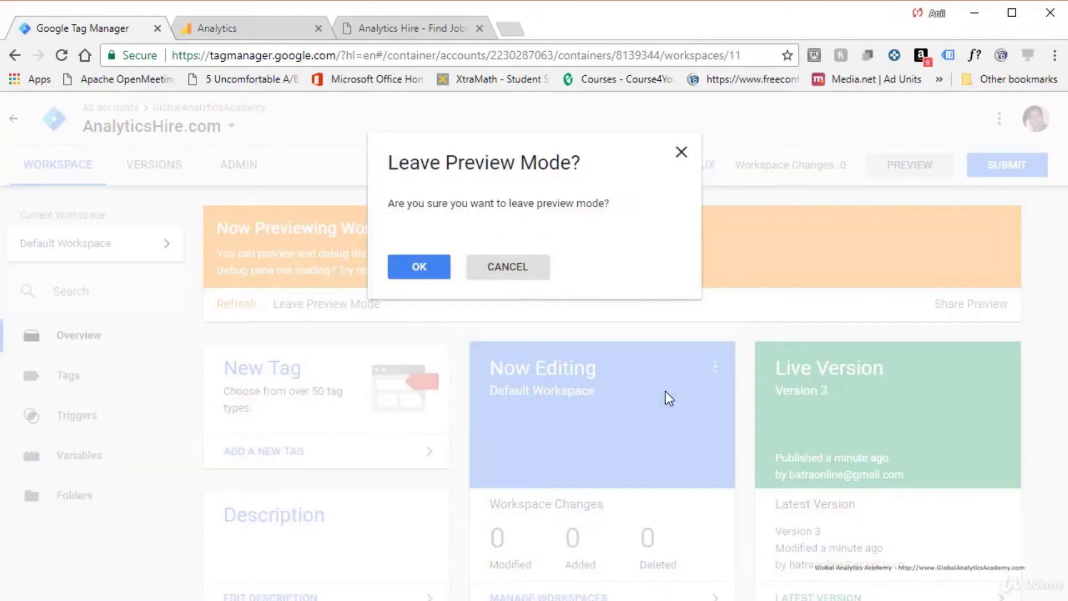
pyautogui.click(428, 273)
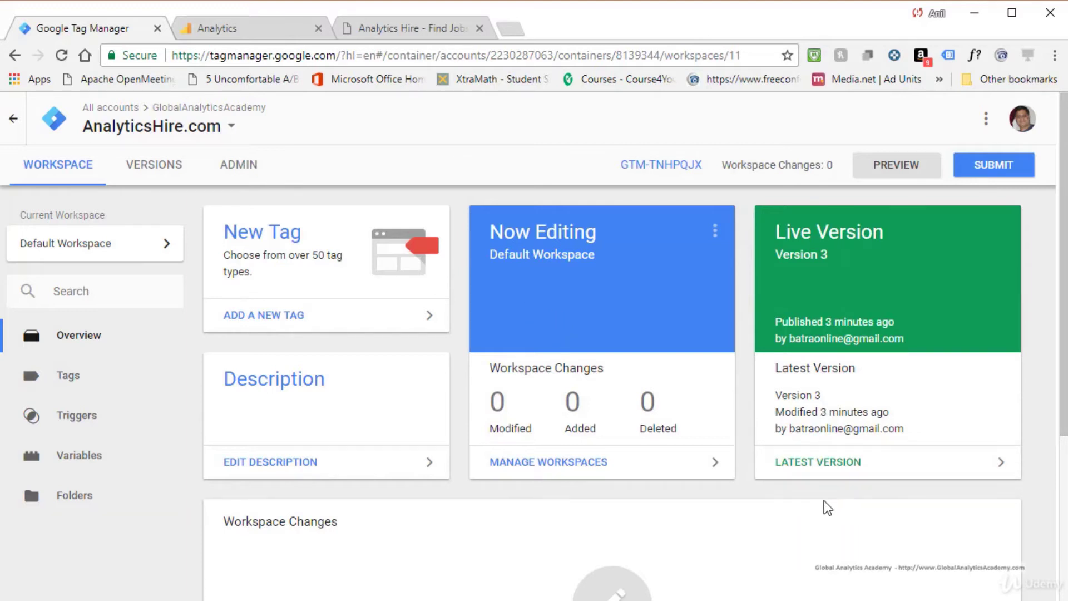
# Step: Open the latest container version and examine its summary, version changes, tags and firing triggers
pyautogui.click(820, 471)
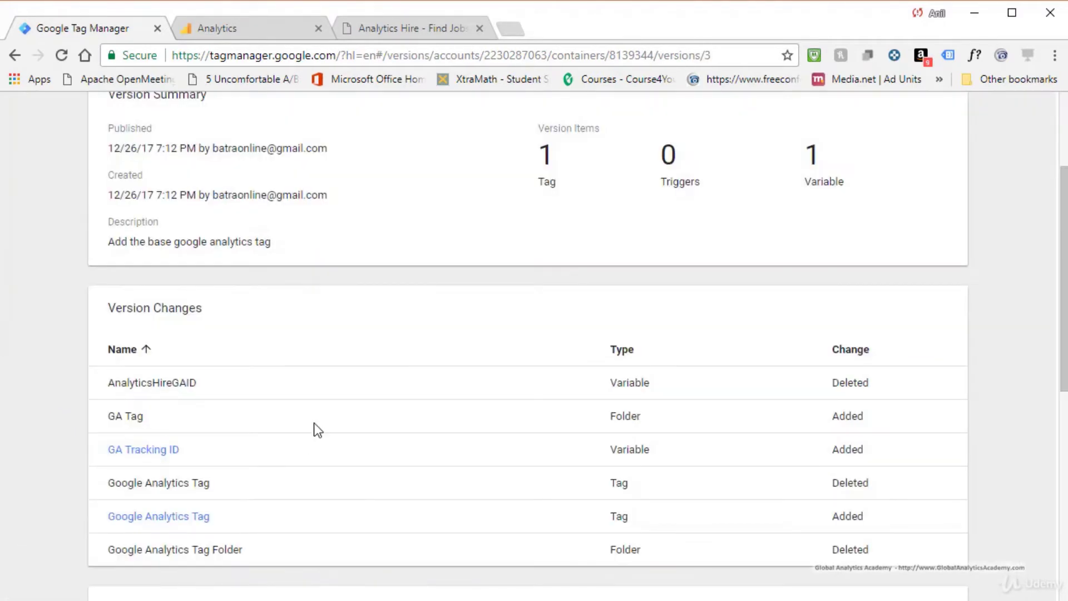
pyautogui.scroll(3, 274, 525)
pyautogui.scroll(-9, 225, 346)
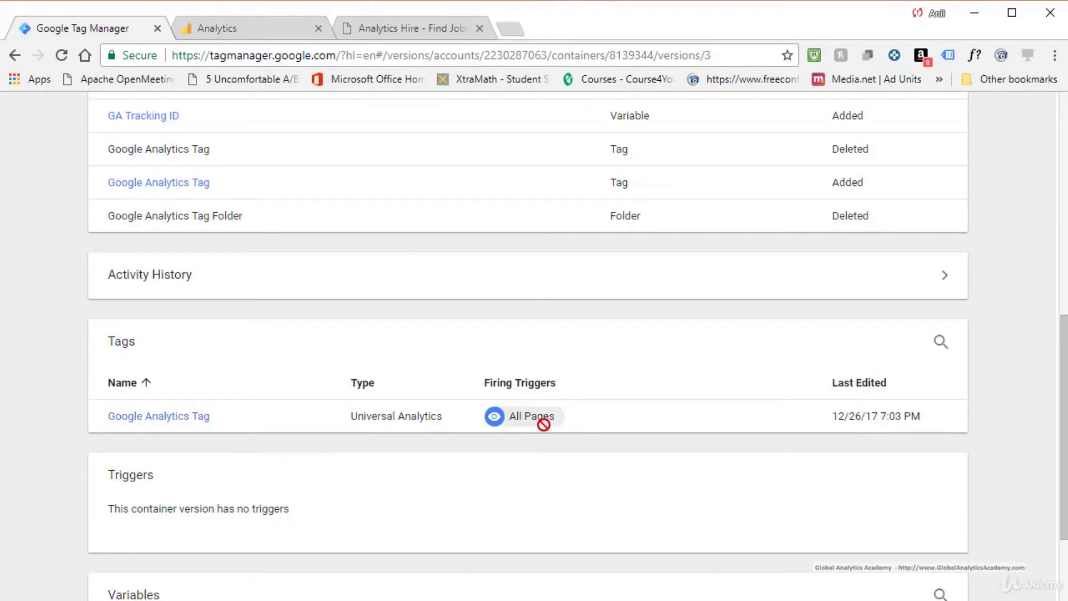
pyautogui.click(164, 423)
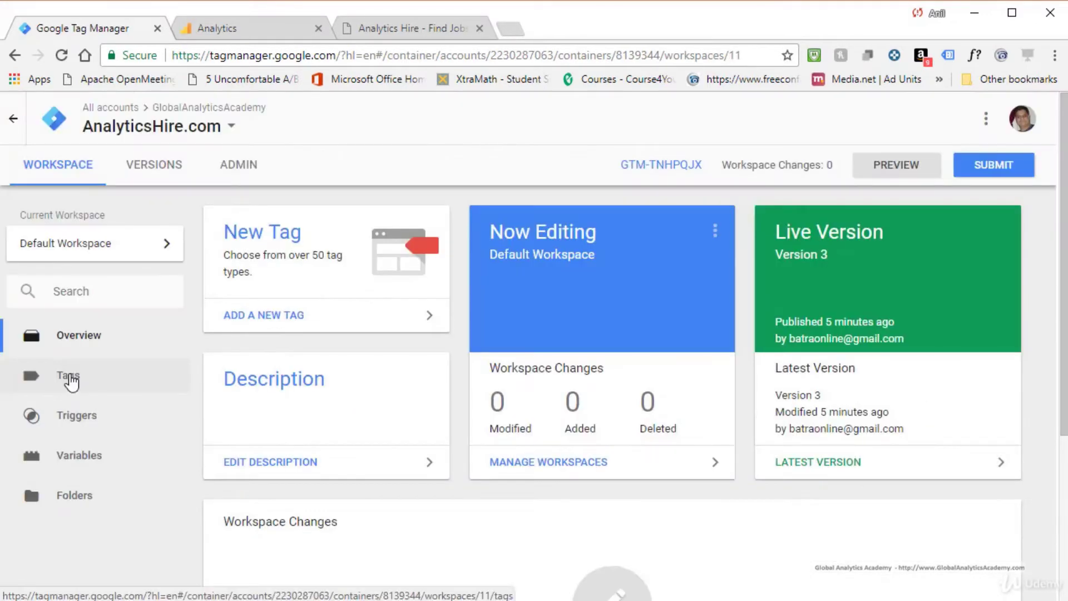
# Step: Open the Google Analytics Tag from the workspace's tags and view its configuration in edit mode without changing anything
pyautogui.click(69, 377)
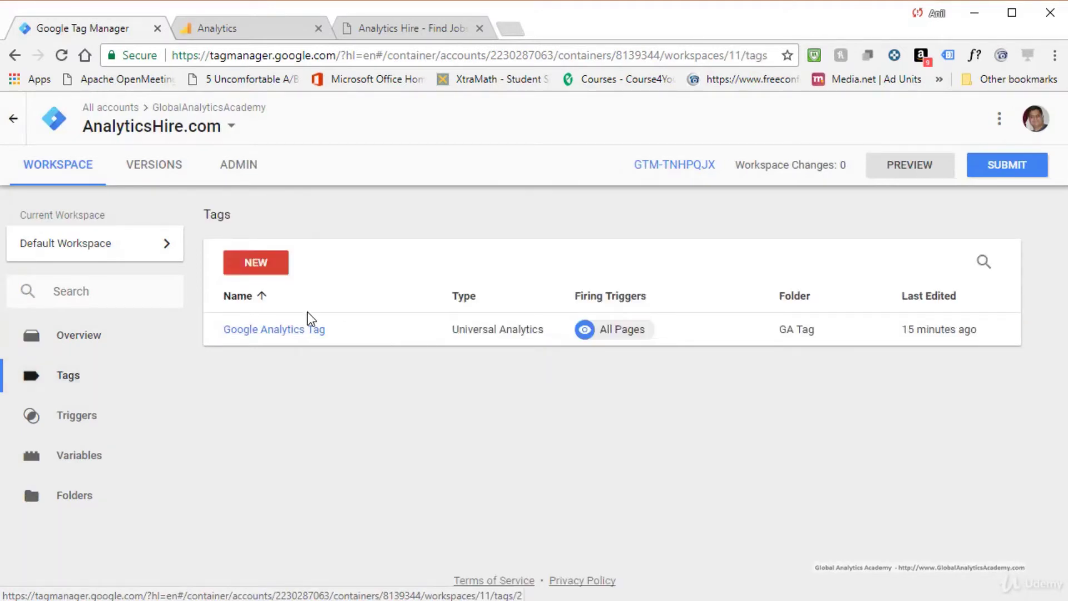
pyautogui.click(270, 334)
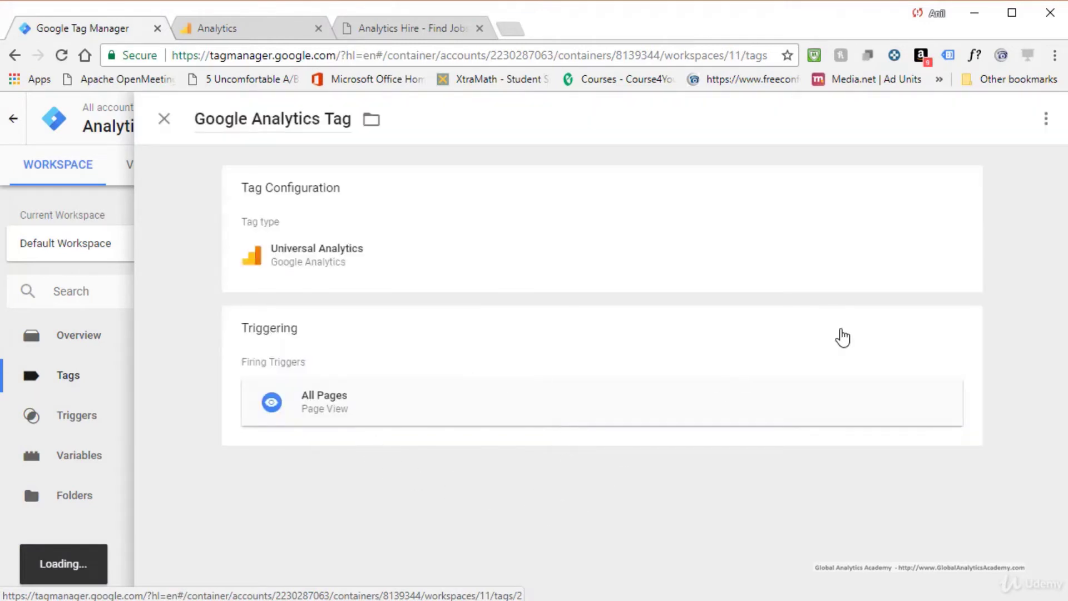
pyautogui.moveTo(956, 192)
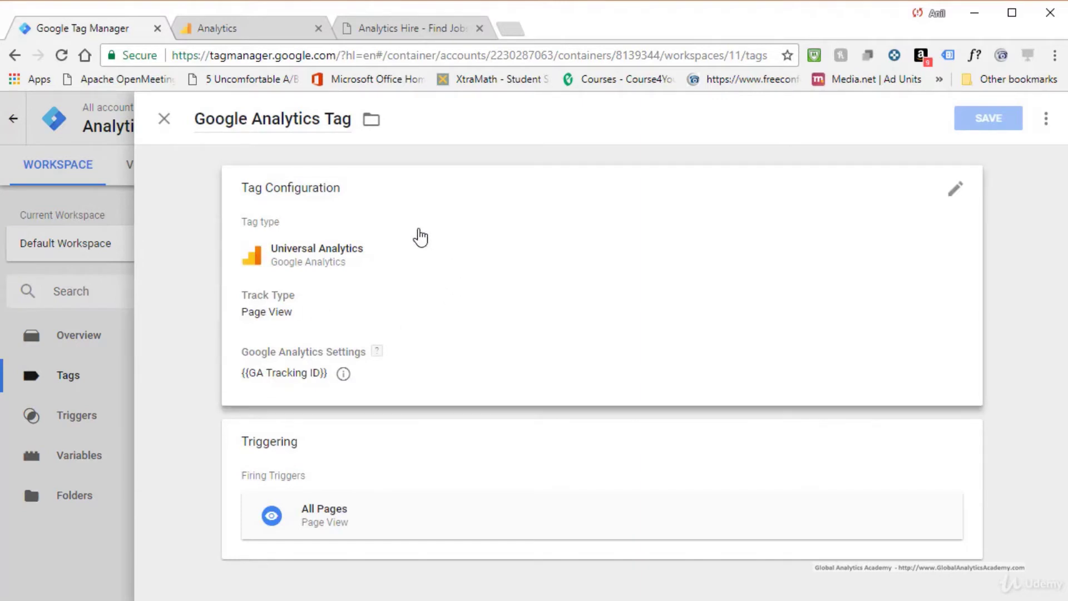
pyautogui.click(958, 194)
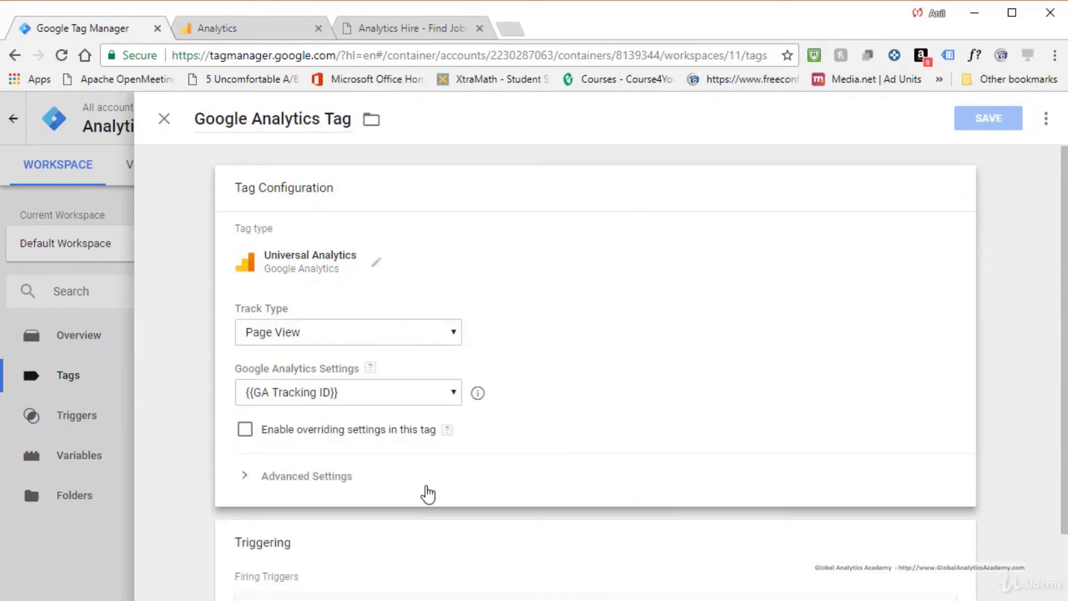
pyautogui.click(149, 148)
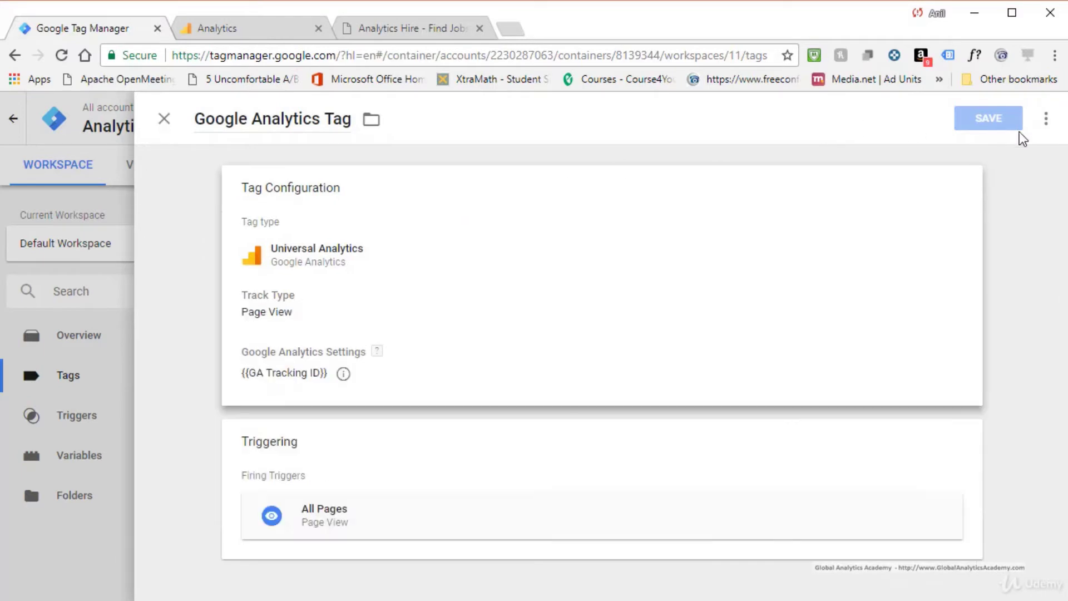
# Step: Check the Google Analytics Tag's additional actions, then examine the GA Tracking ID variable's configuration, references and available actions
pyautogui.click(1047, 119)
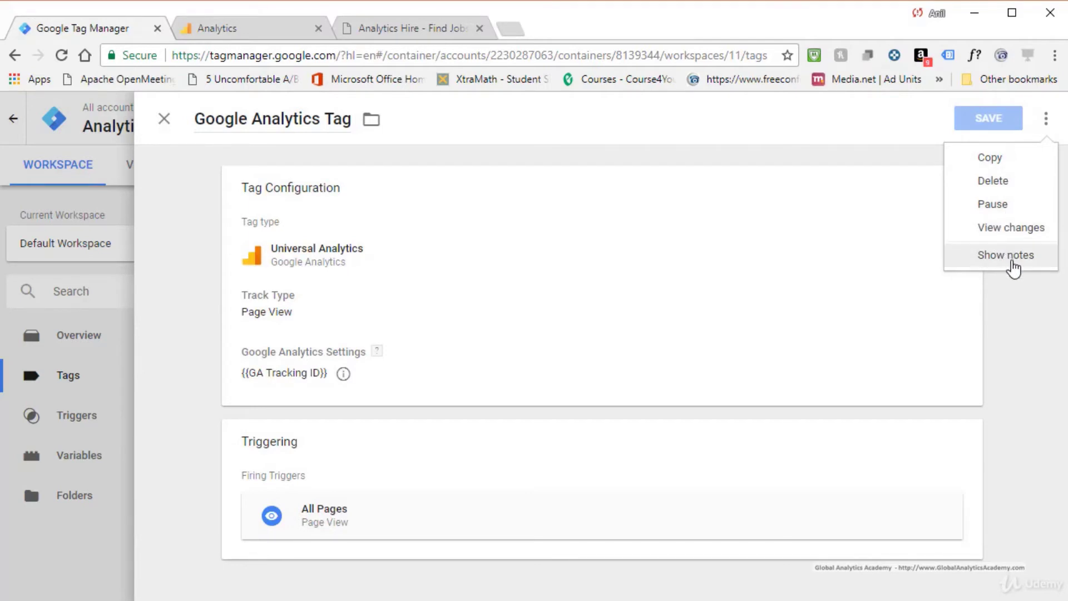
pyautogui.click(95, 468)
pyautogui.click(92, 460)
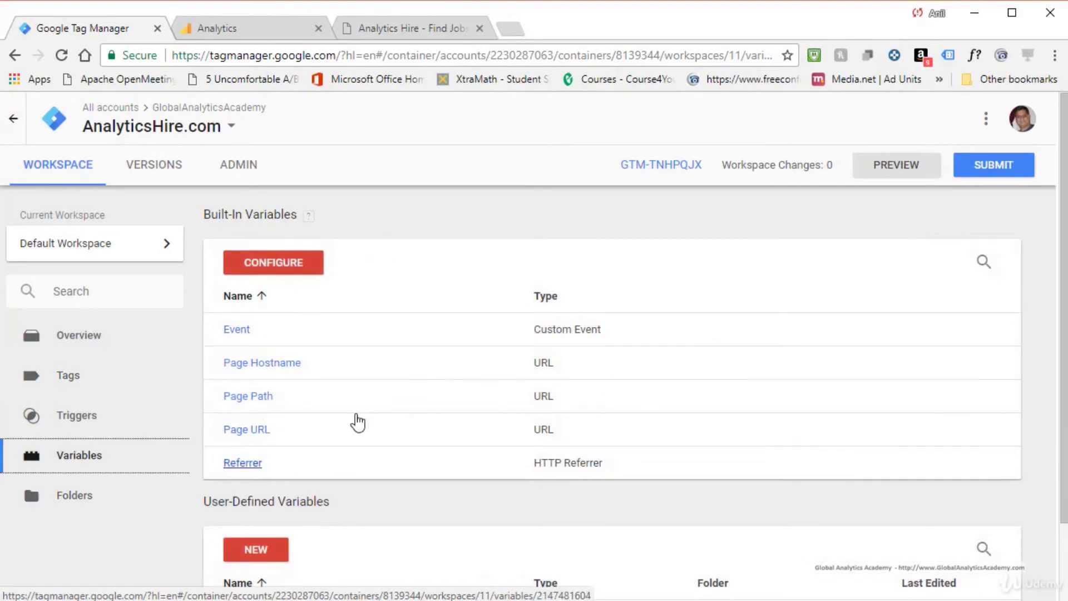
pyautogui.scroll(-2, 372, 546)
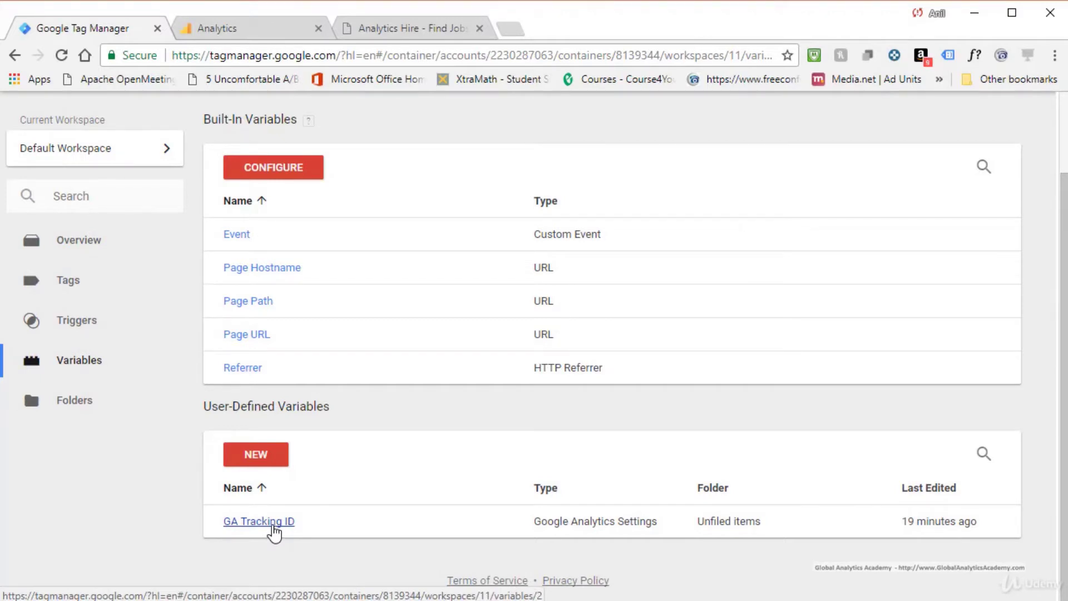
pyautogui.click(272, 526)
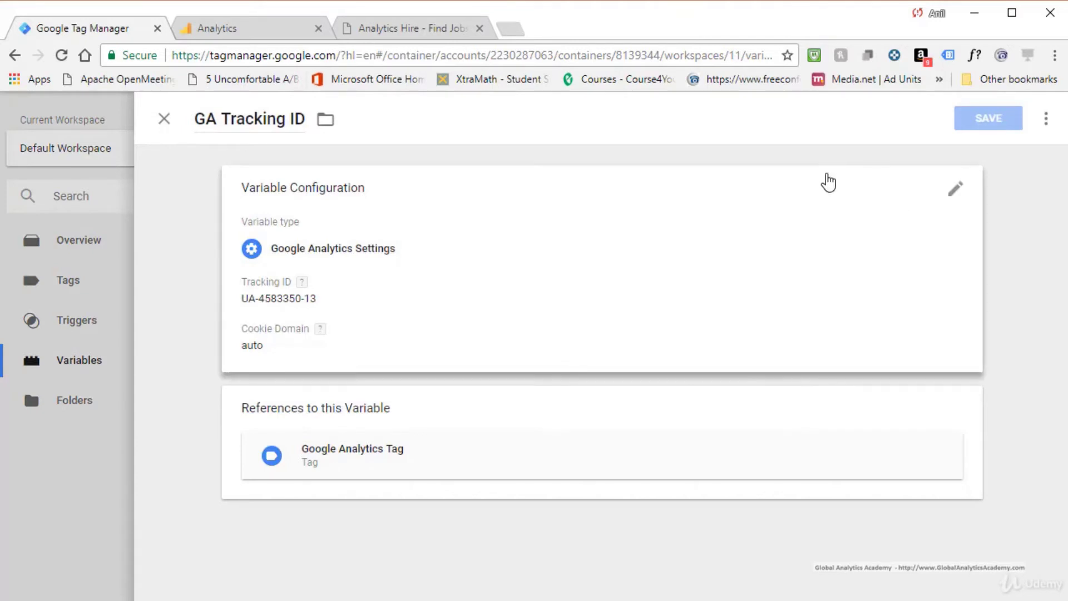
pyautogui.click(1046, 119)
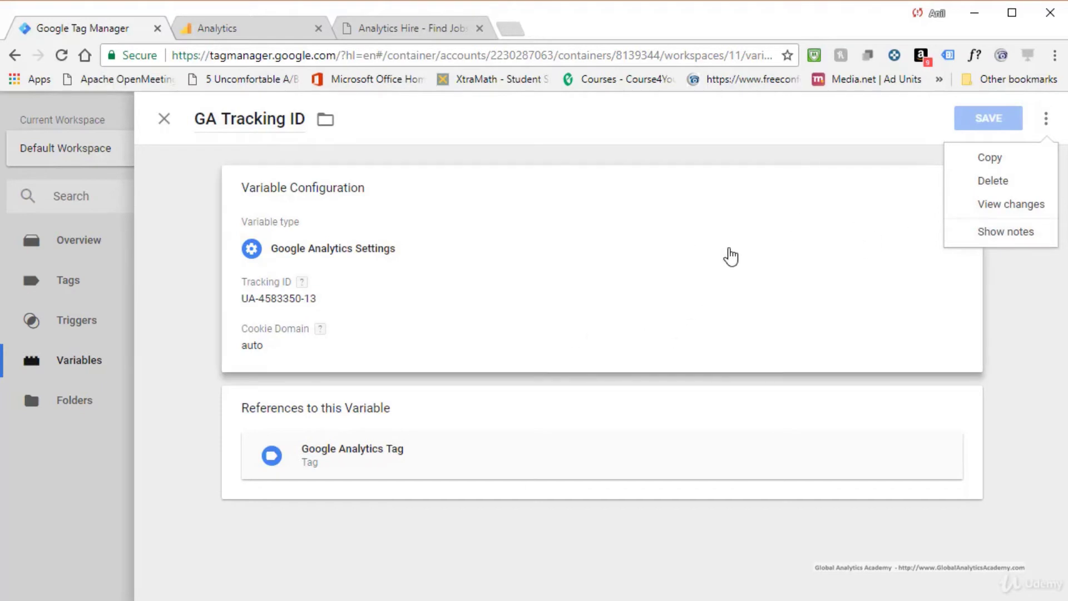
pyautogui.click(122, 555)
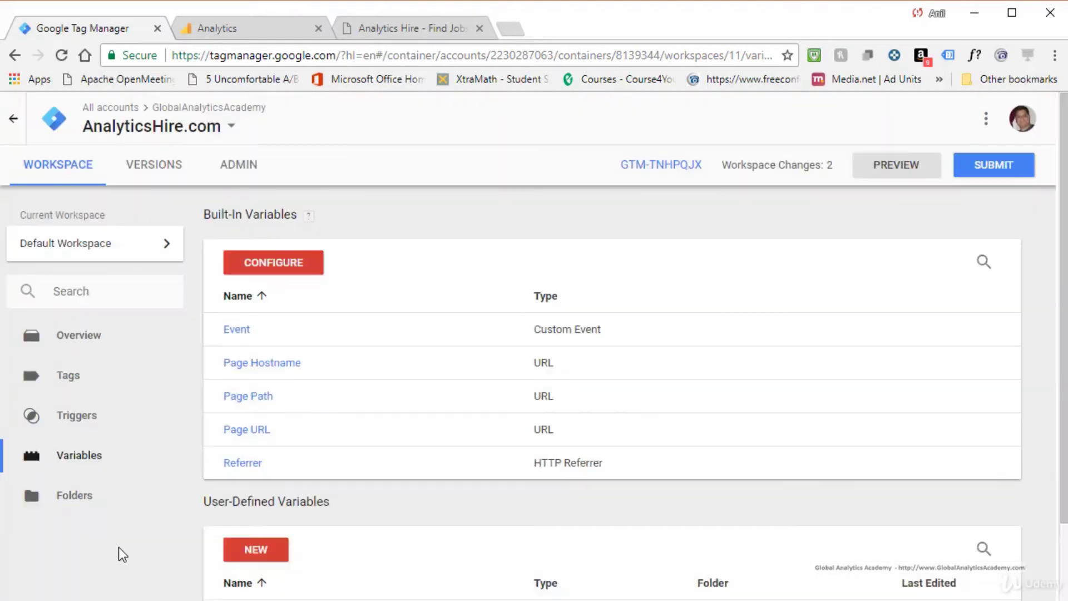
# Step: Open the workspace's folders and view the contents of the Google Analytics Tag Folder
pyautogui.click(75, 500)
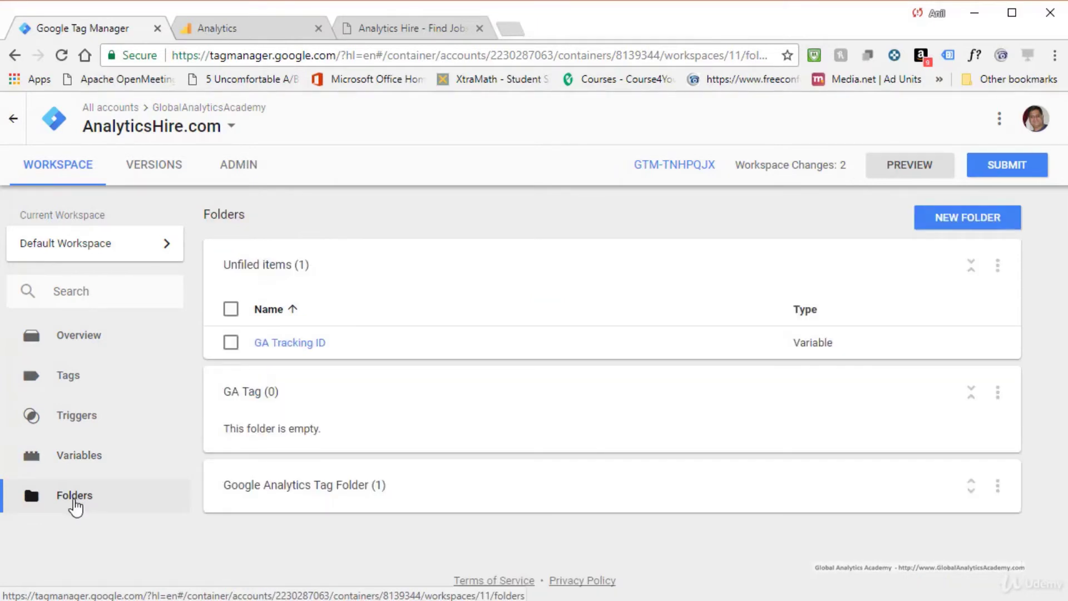
pyautogui.click(320, 493)
pyautogui.scroll(-1, 269, 514)
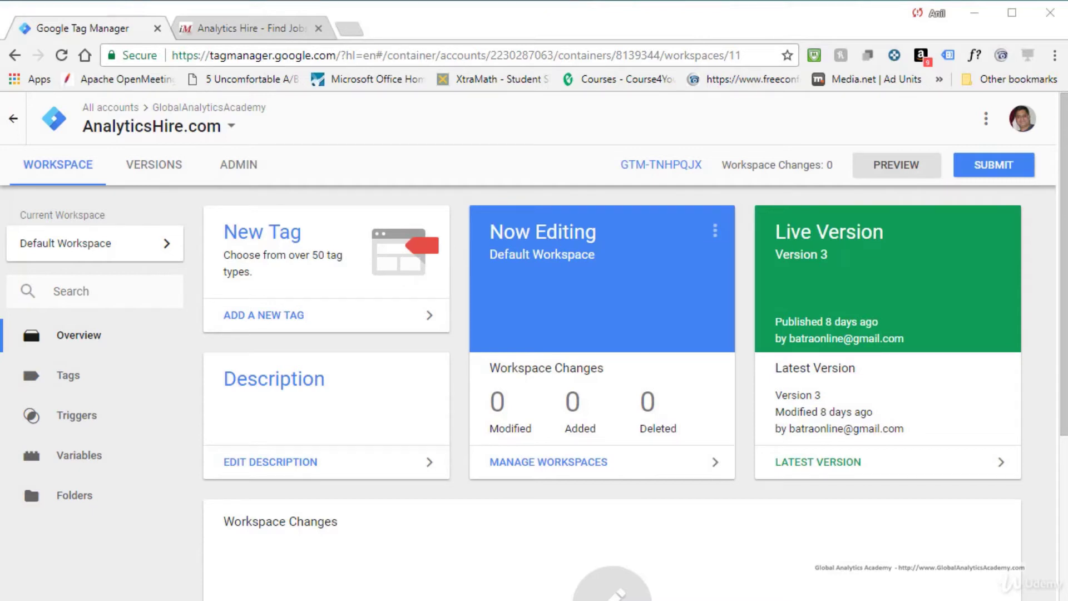
# Step: Create a trigger named "GA External Link Clicks Trigger" with the trigger type Click - Just Links
pyautogui.click(78, 415)
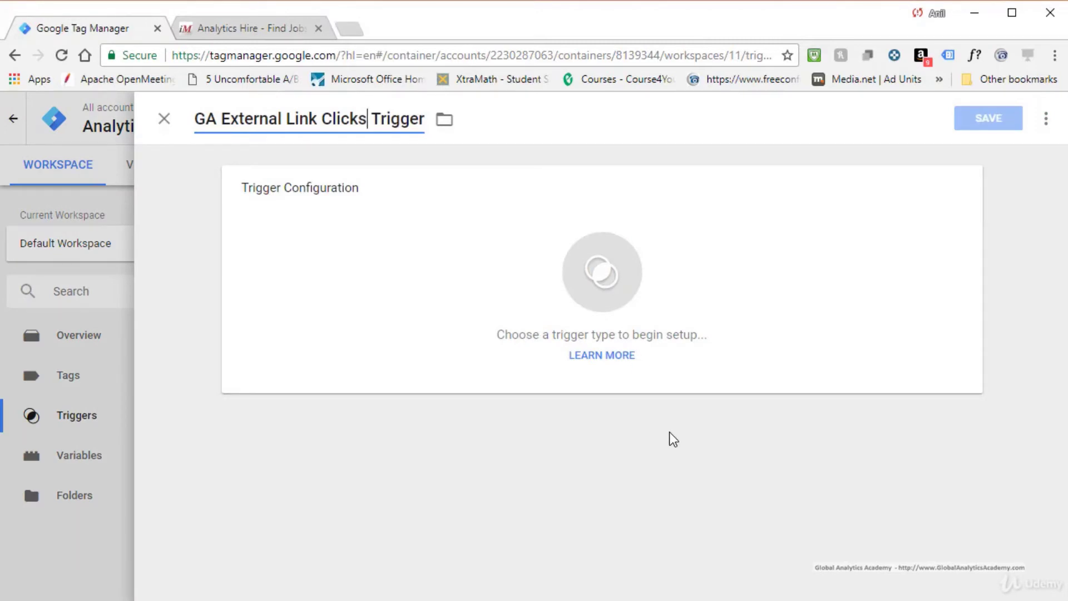
pyautogui.click(963, 146)
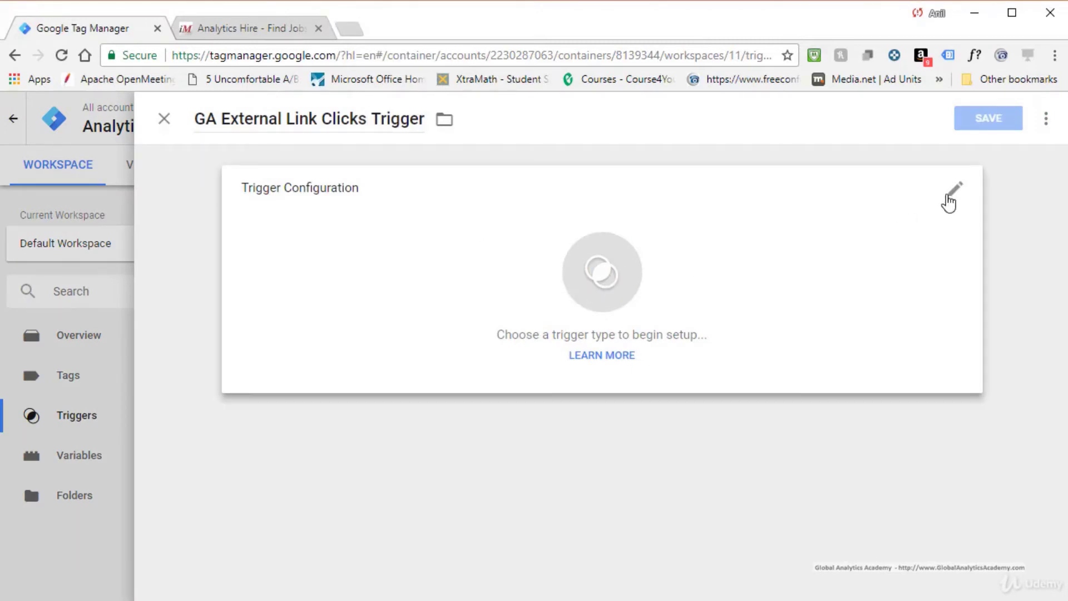
pyautogui.click(594, 303)
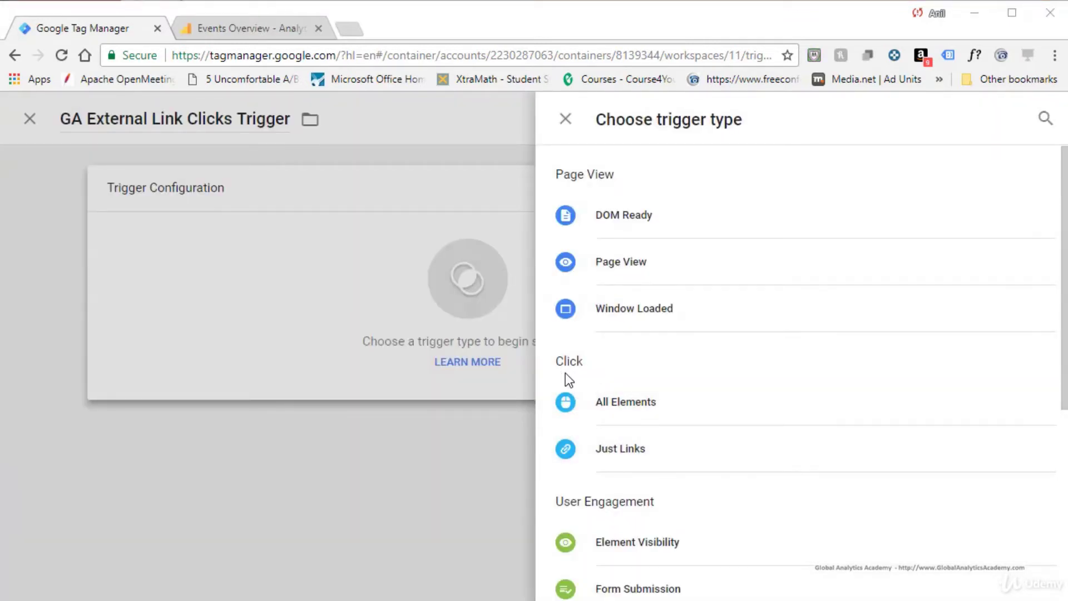
pyautogui.click(626, 457)
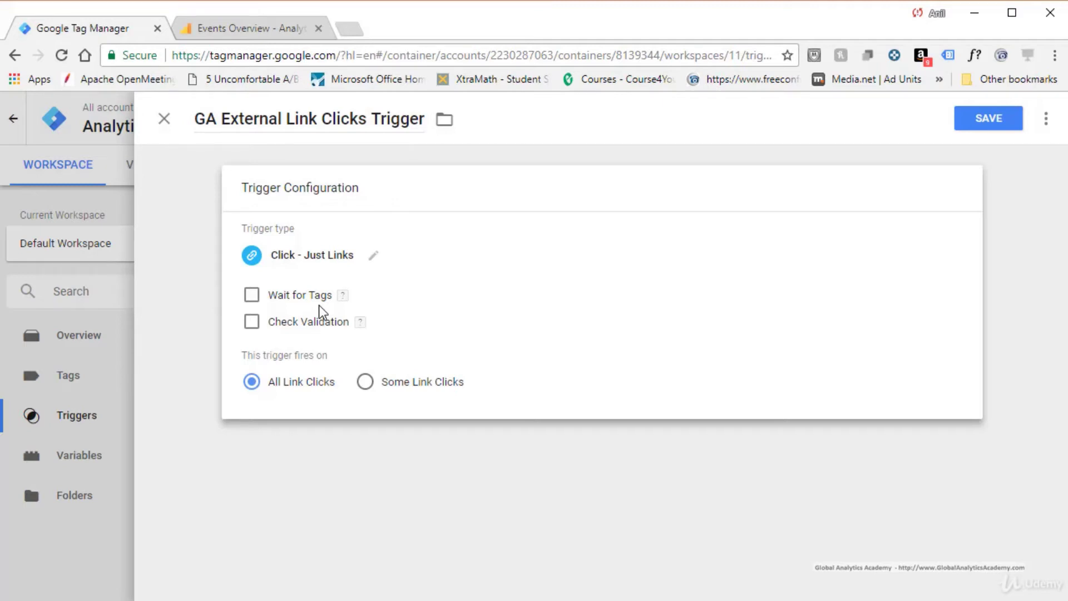
# Step: Try the Wait for Tags option on the link click trigger and turn it off again
pyautogui.click(252, 299)
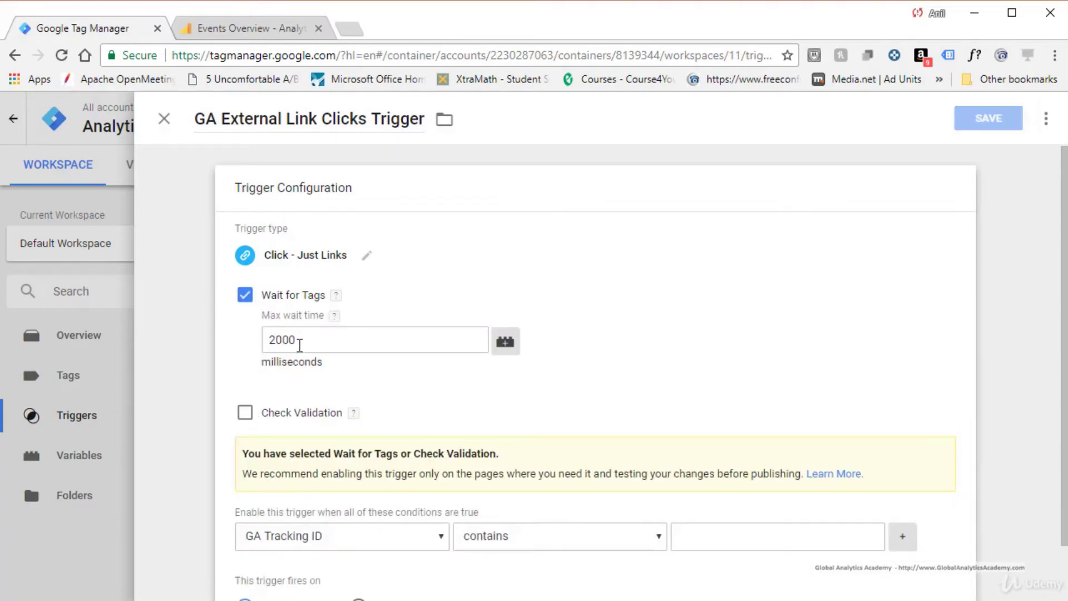
pyautogui.moveTo(332, 316)
pyautogui.click(245, 296)
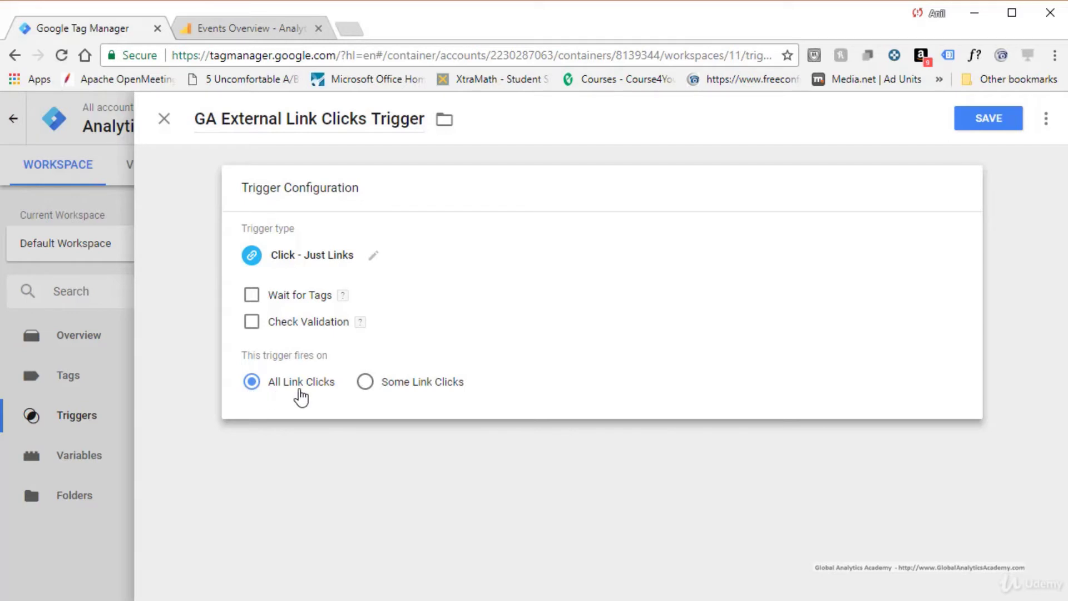
# Step: Make the trigger fire on Some Link Clicks where Click URL does not contain analyticshire.com
pyautogui.click(367, 387)
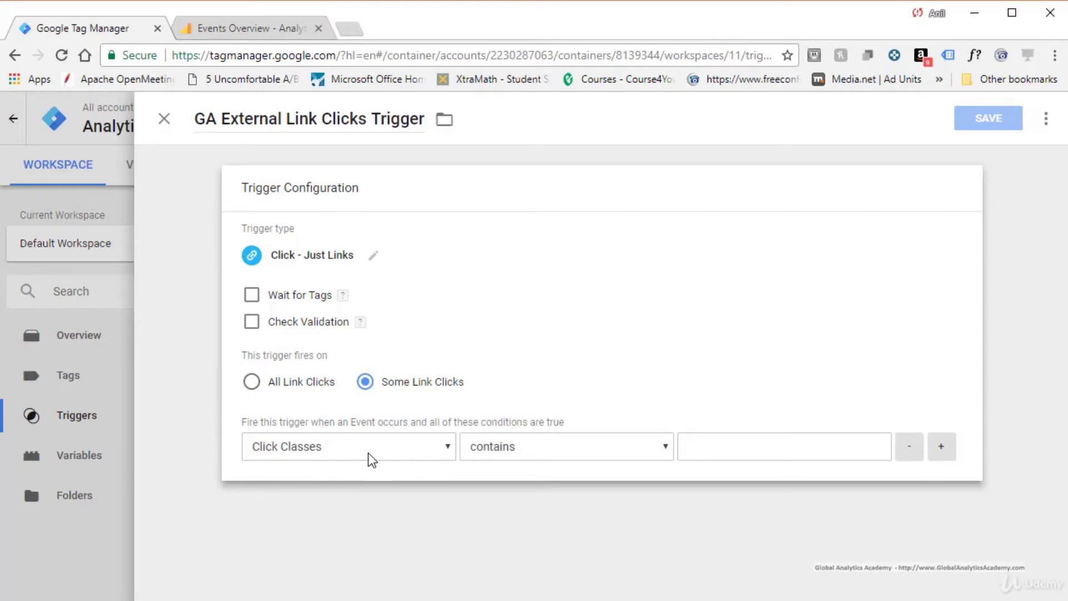
pyautogui.click(396, 445)
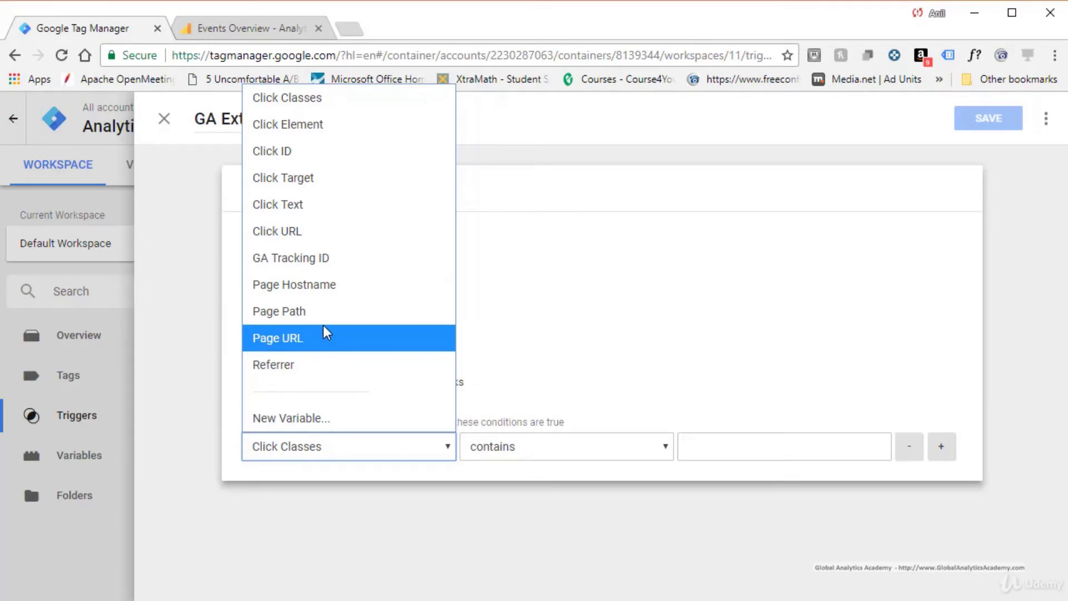
pyautogui.click(305, 232)
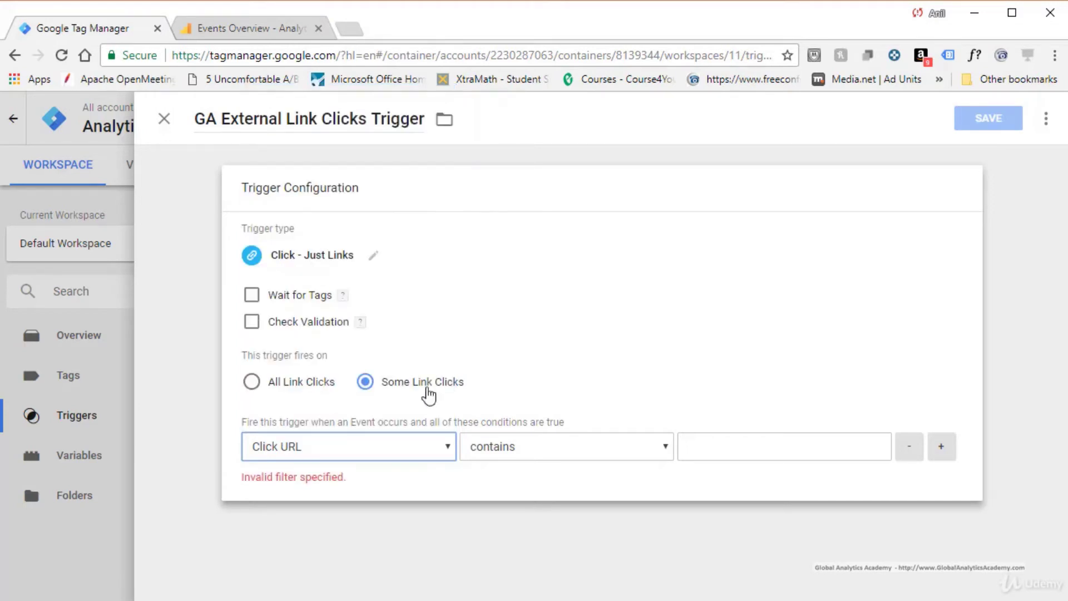
pyautogui.click(565, 446)
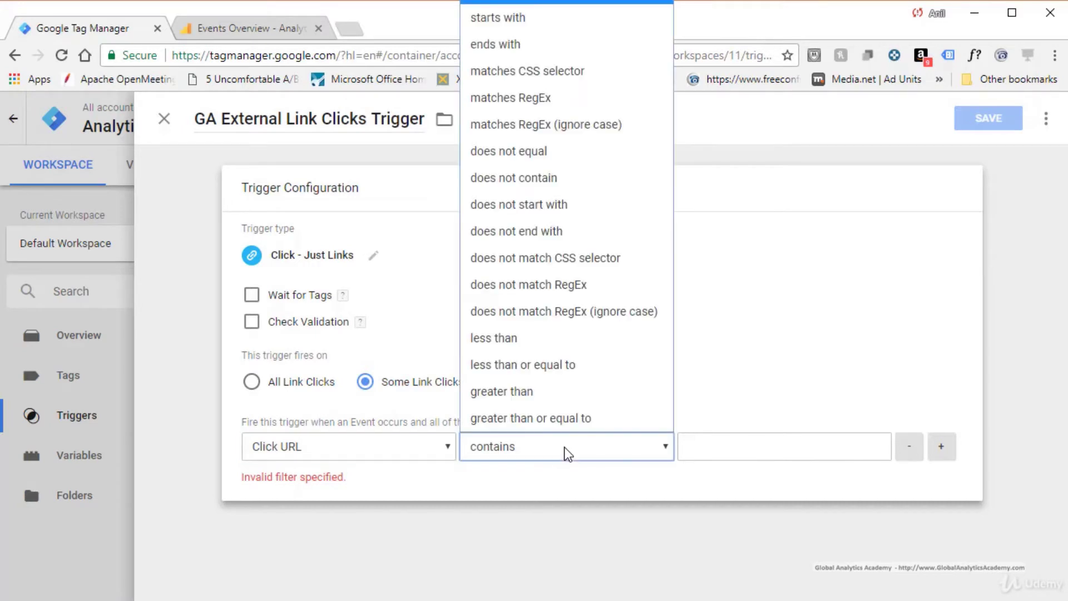
pyautogui.click(520, 178)
pyautogui.click(718, 438)
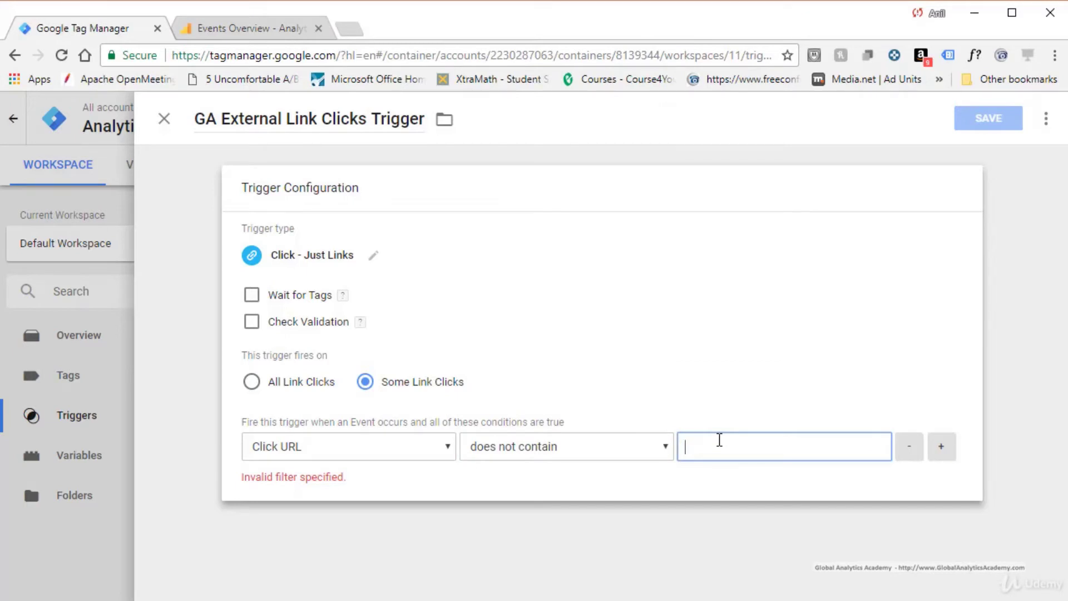
pyautogui.write('analyticshire.com')
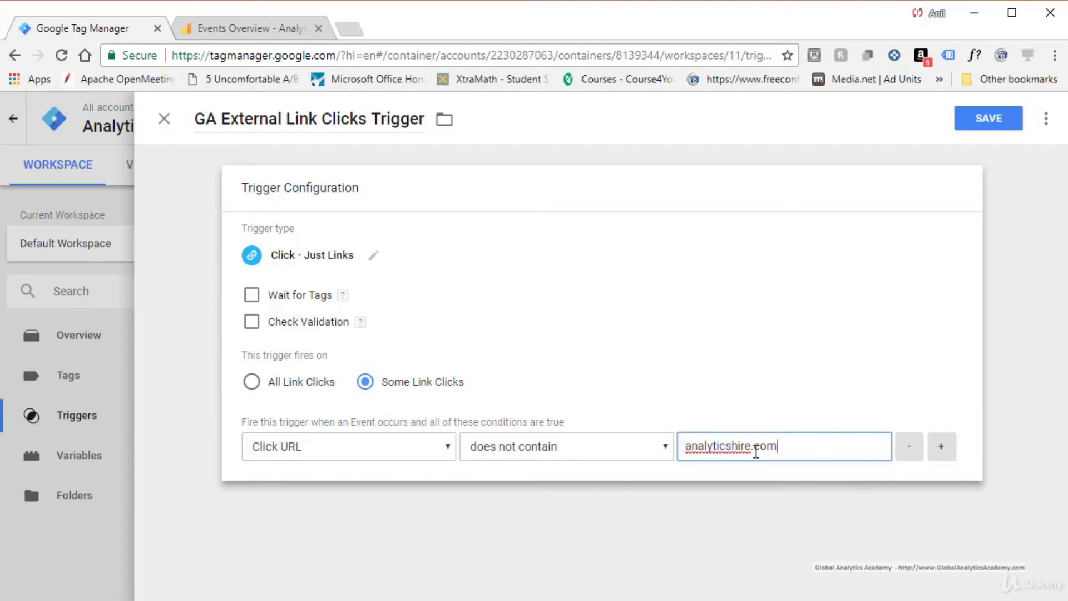
# Step: View the analyticshire.com home page in another browser tab, then return to Google Tag Manager
pyautogui.middleClick(349, 34)
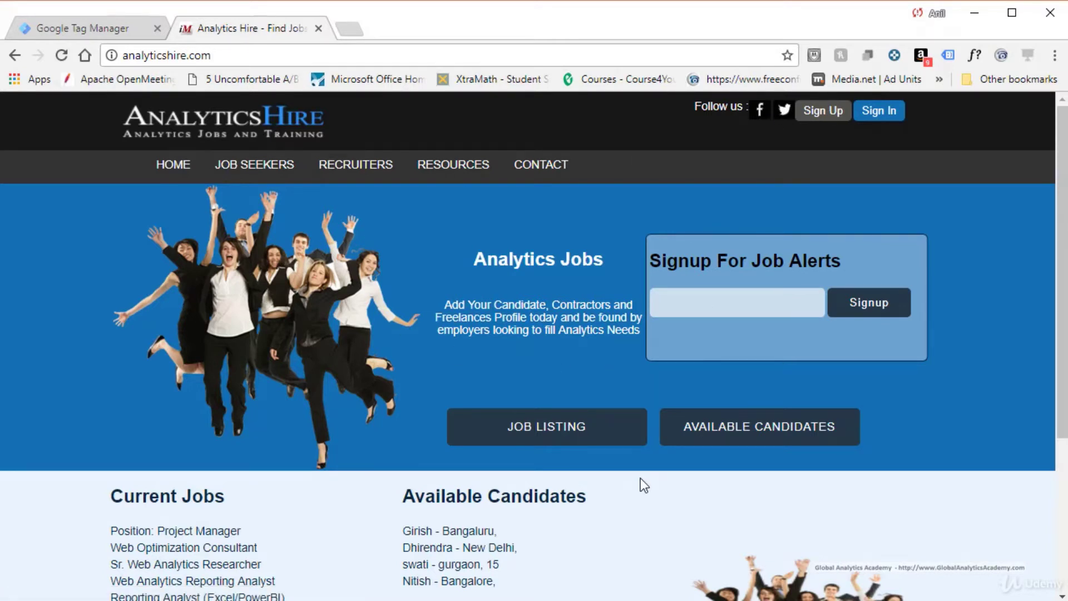
pyautogui.click(92, 29)
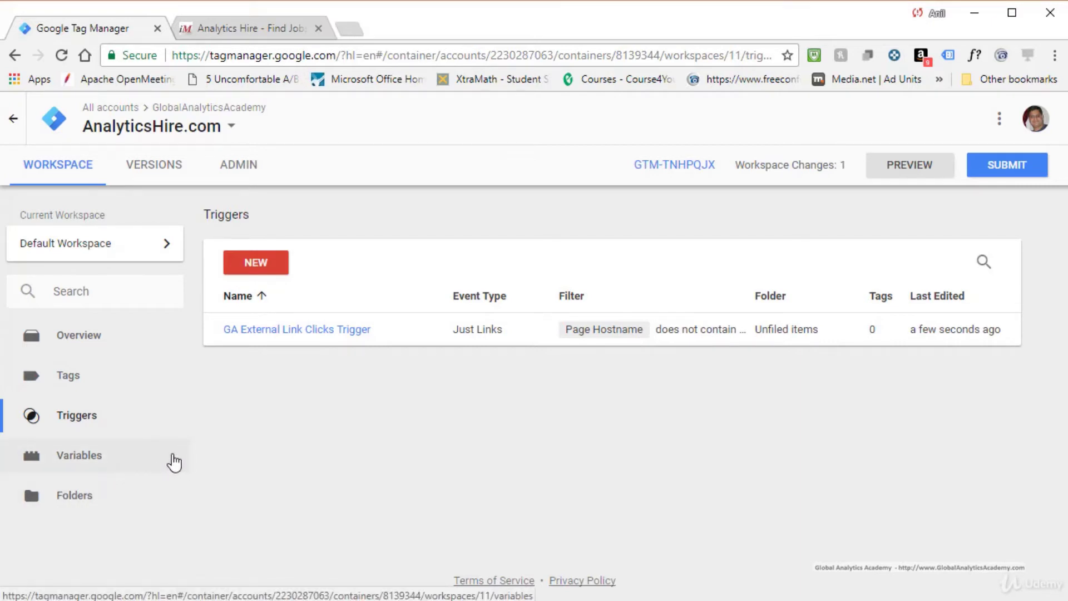
# Step: Enable the built-in variables Click Element, Click Classes, Click ID, Click Target, Click URL and Click Text, then review the variable list
pyautogui.click(80, 461)
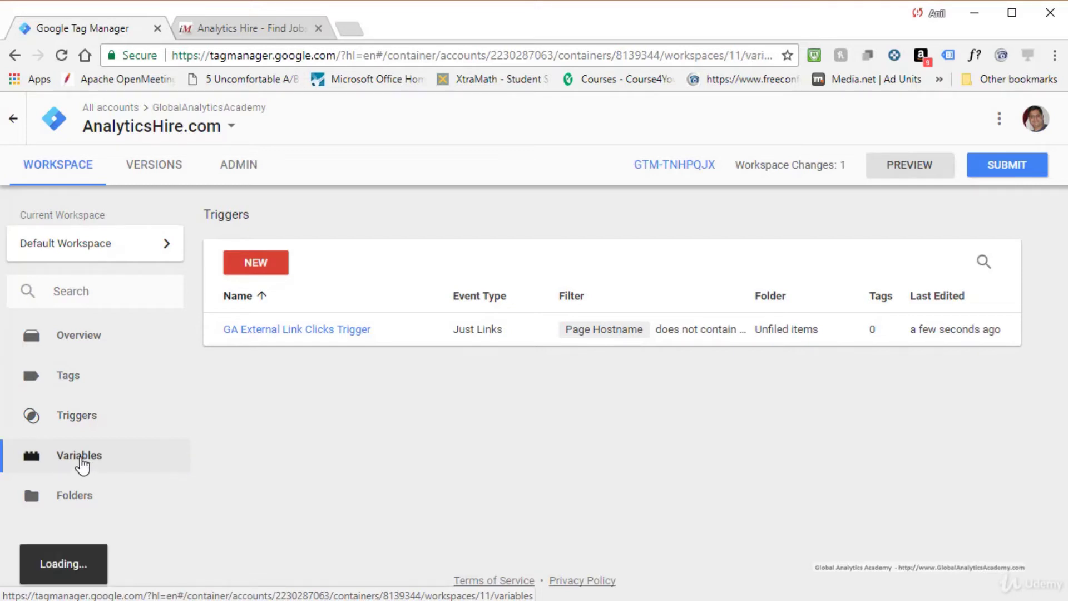
pyautogui.click(285, 269)
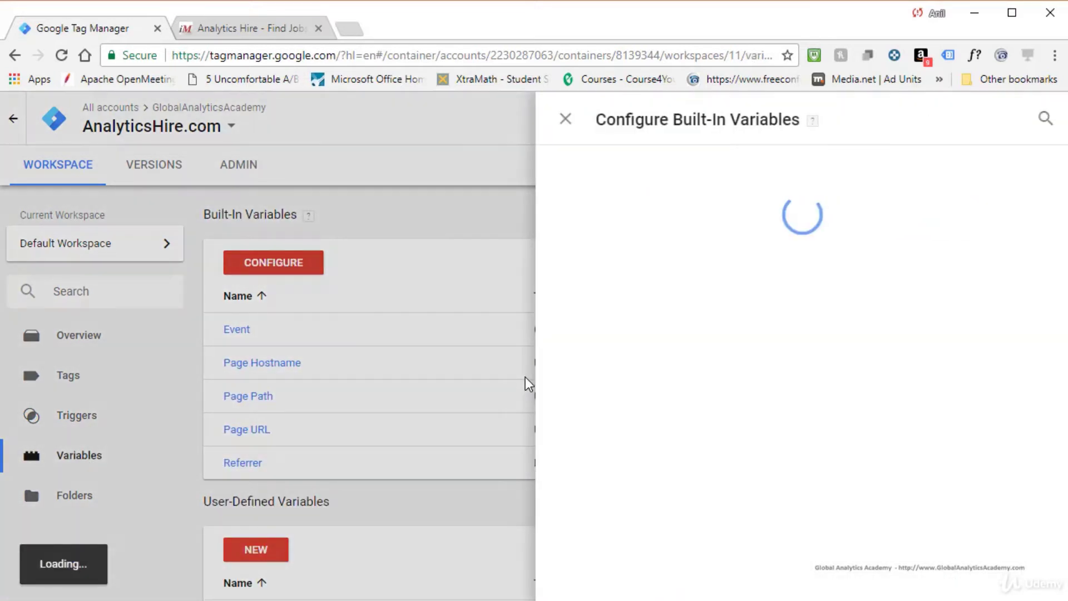
pyautogui.scroll(-10, 562, 322)
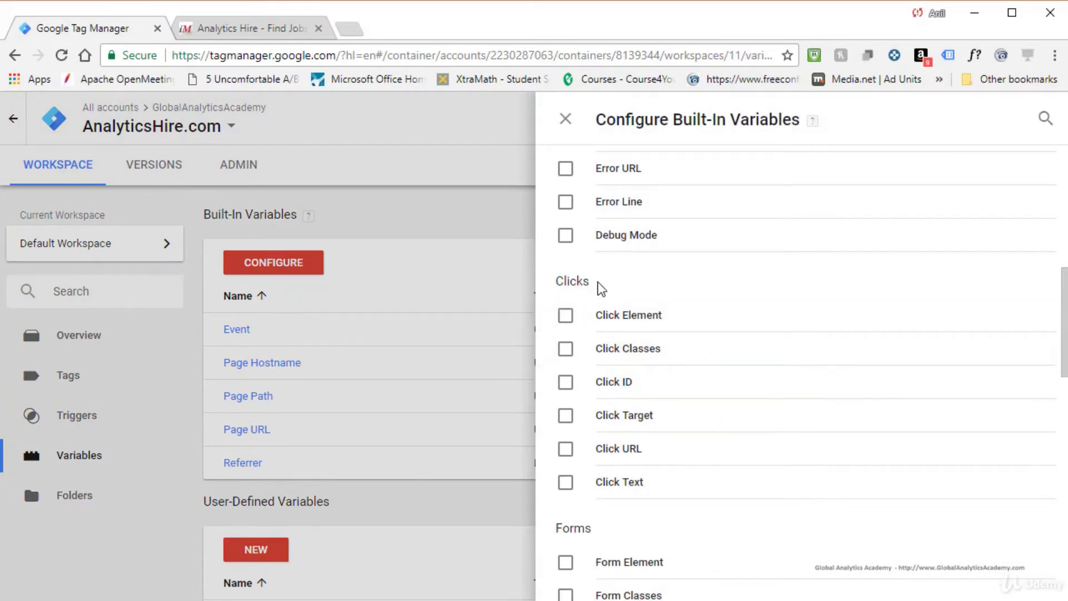
pyautogui.click(566, 316)
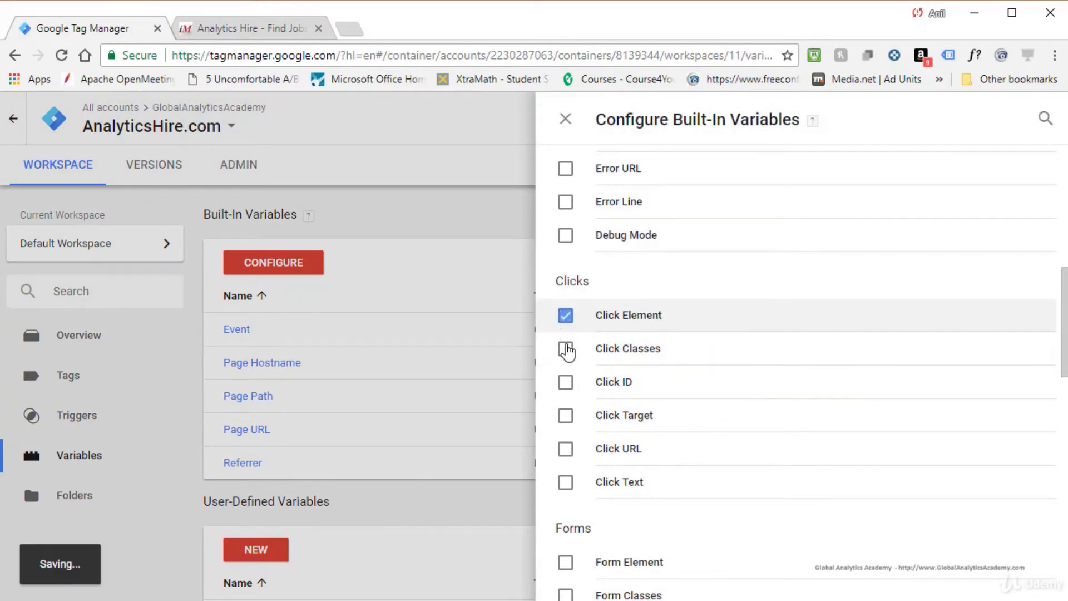
pyautogui.click(566, 349)
pyautogui.click(565, 382)
pyautogui.click(565, 416)
pyautogui.click(565, 449)
pyautogui.click(565, 483)
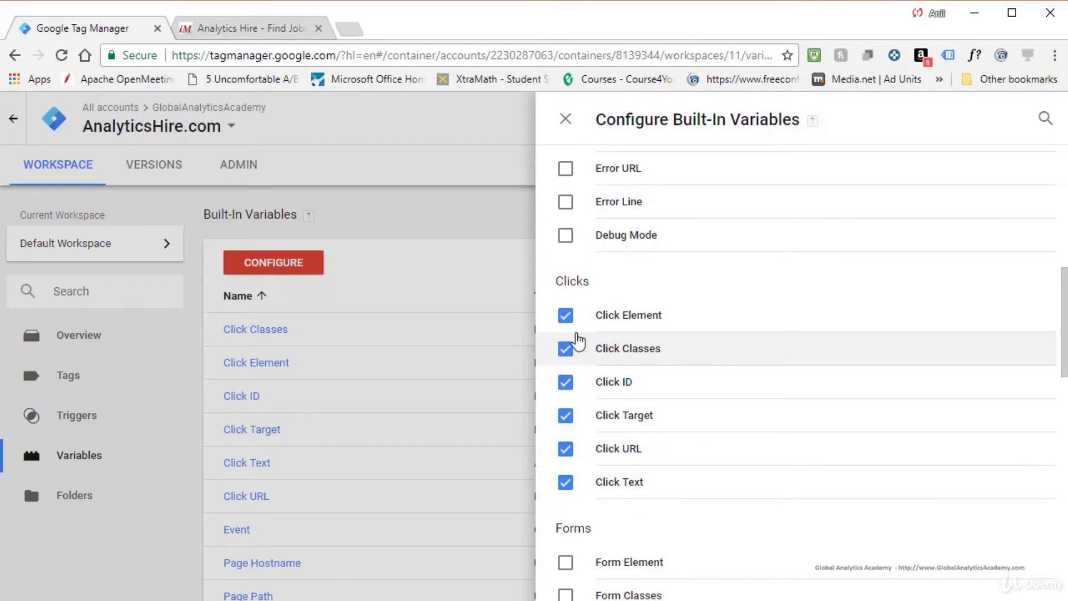
pyautogui.click(565, 120)
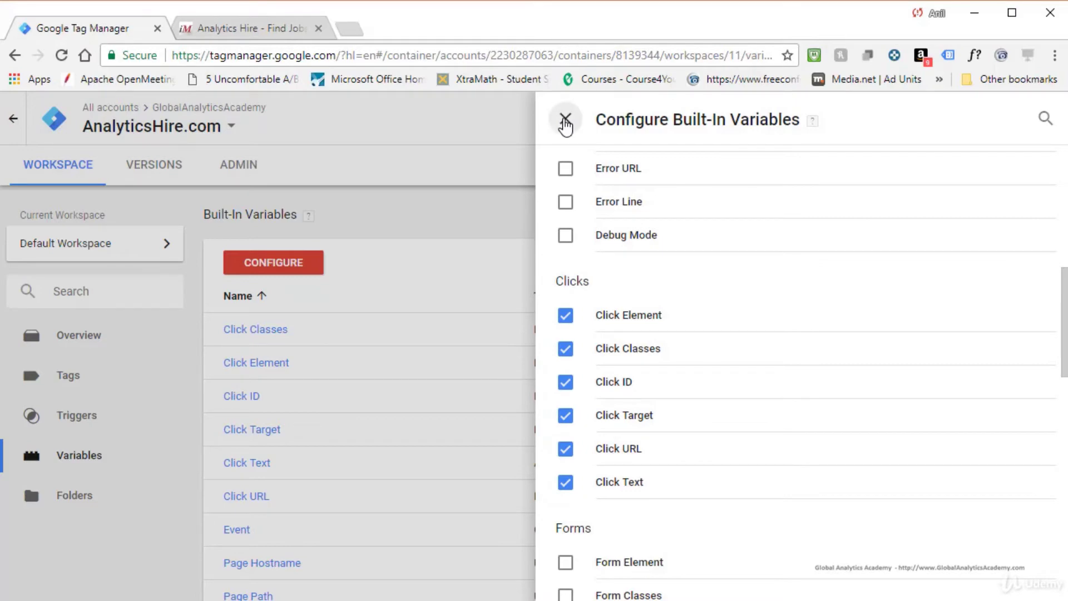
pyautogui.scroll(-1, 409, 443)
pyautogui.scroll(-3, 409, 443)
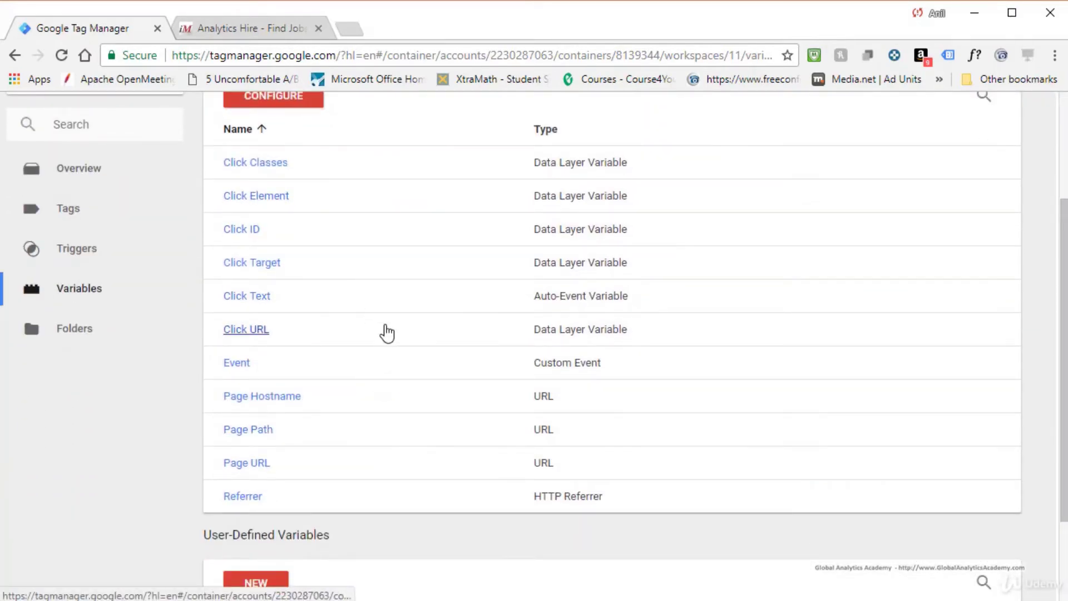
# Step: Create a Universal Analytics tag named "External Click Tag" with the track type Event
pyautogui.click(62, 214)
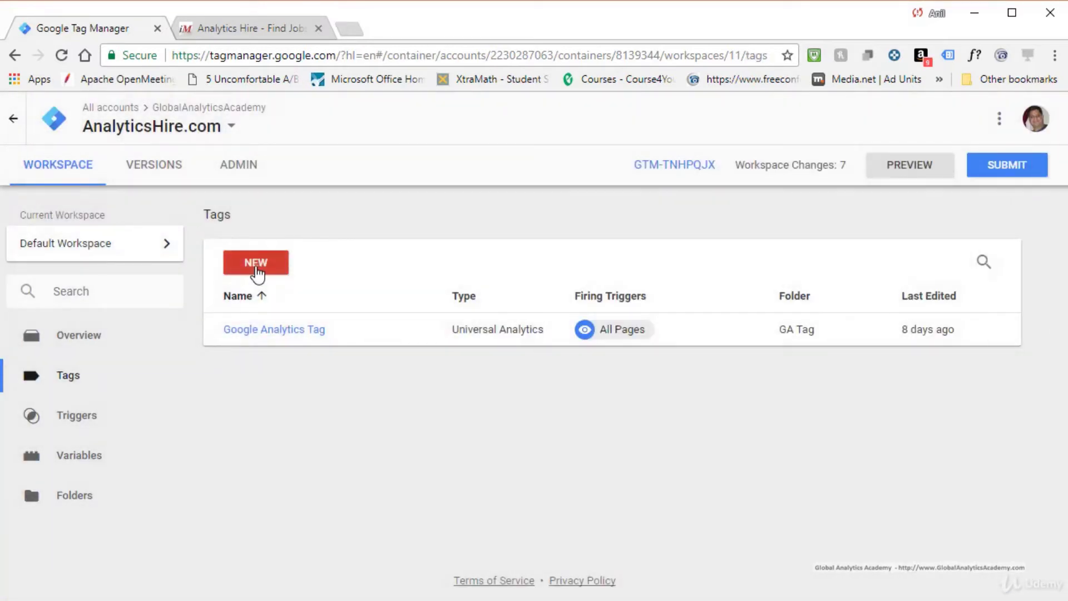
pyautogui.click(257, 272)
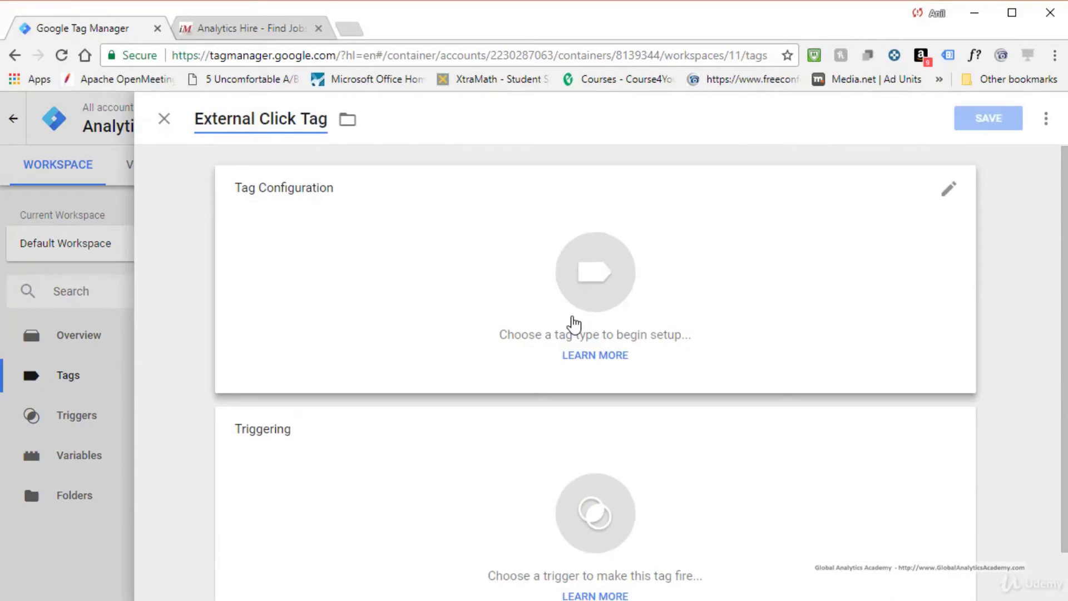
pyautogui.click(950, 202)
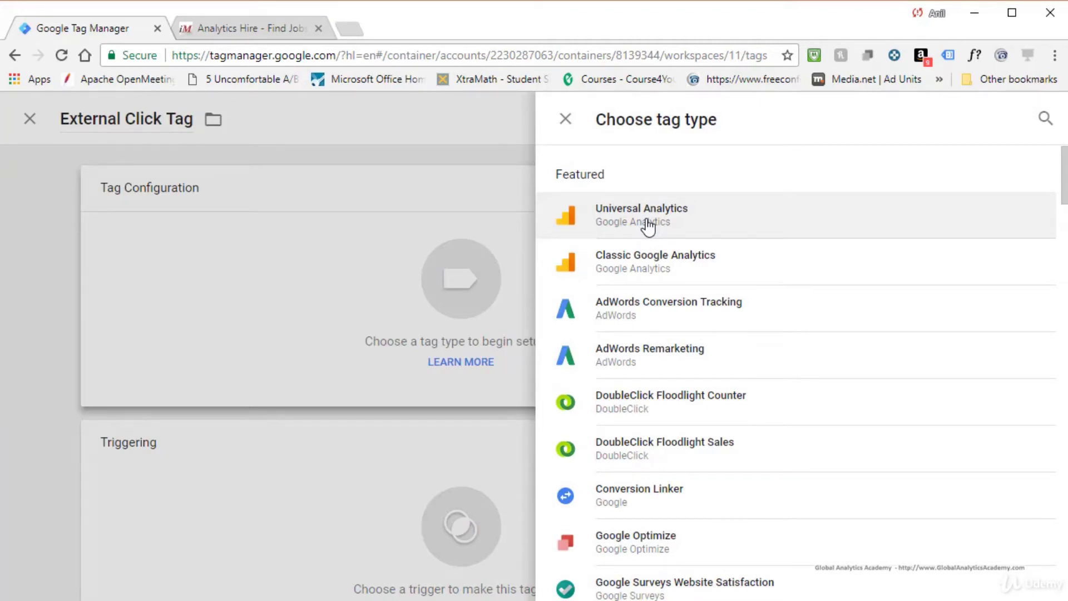
pyautogui.click(647, 225)
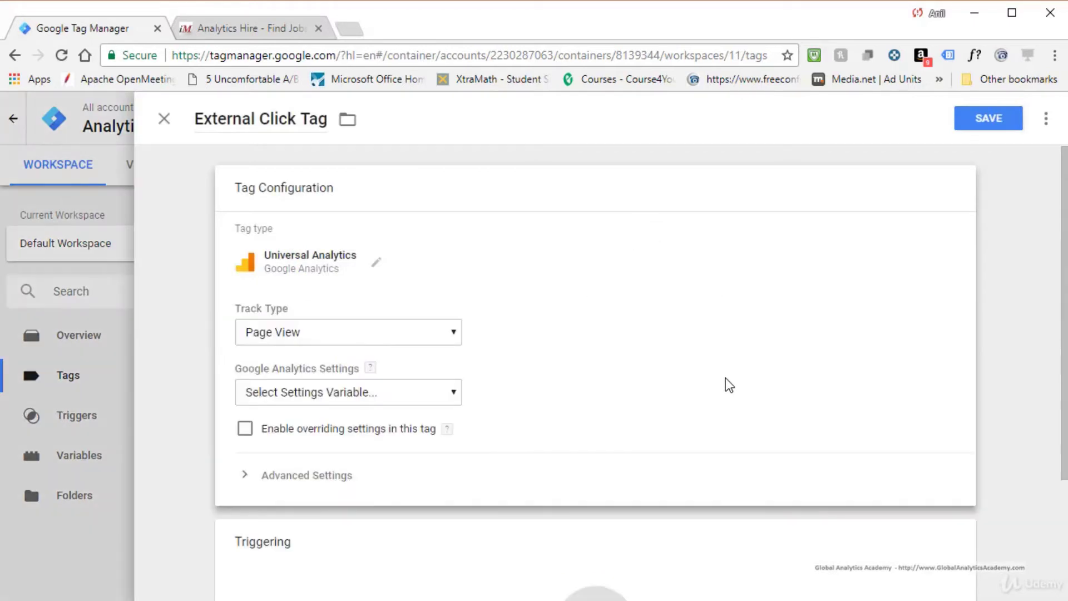
pyautogui.click(455, 335)
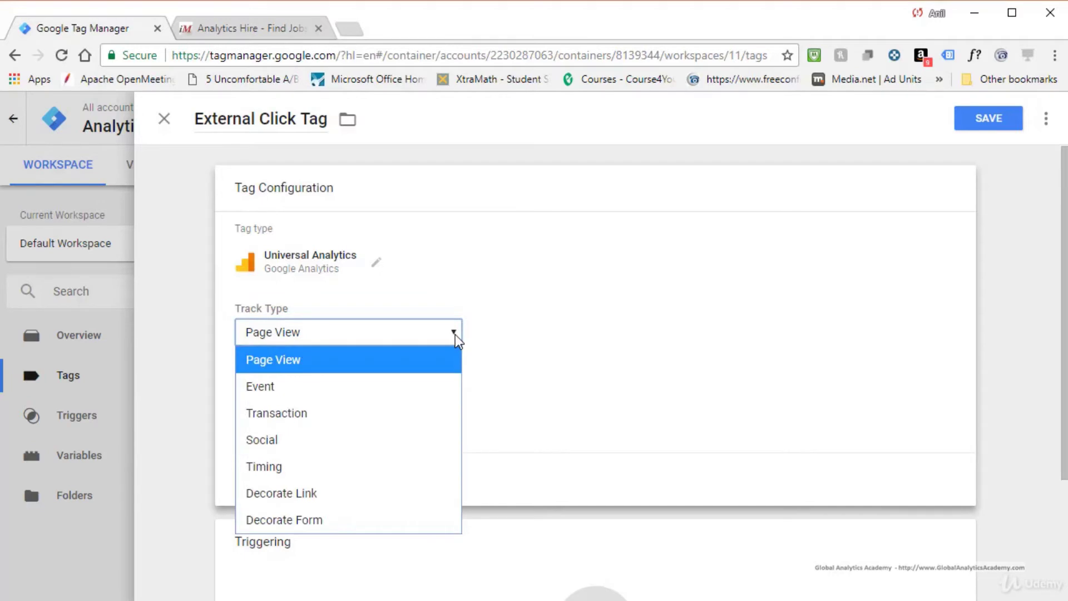
pyautogui.click(307, 396)
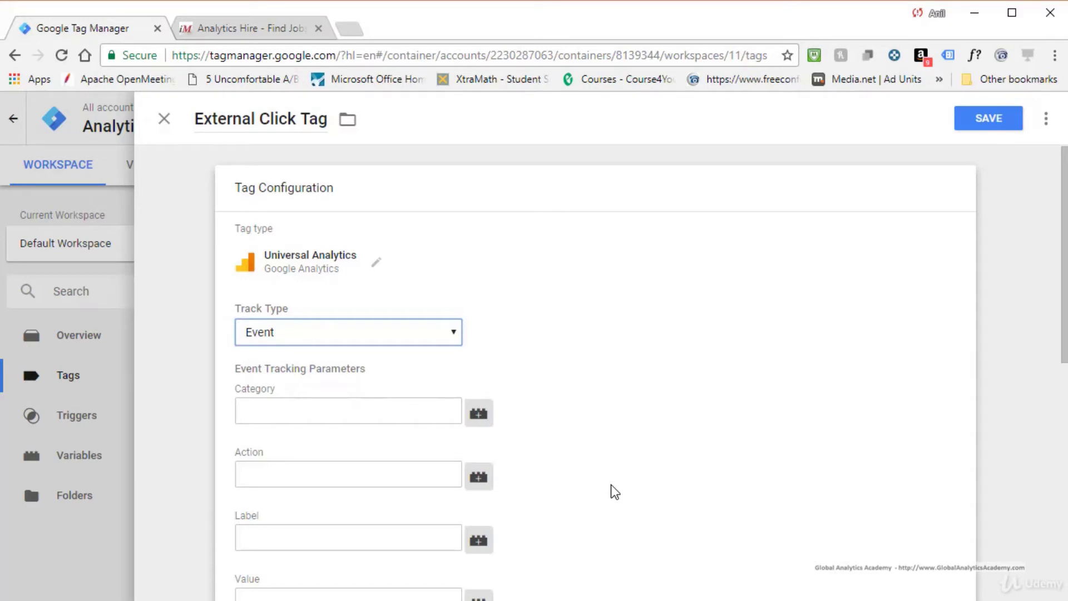
# Step: Set the event tracking parameters: Category to External Links, Action to {{Page Path}} and Label to {{Click URL}}
pyautogui.scroll(-3, 593, 479)
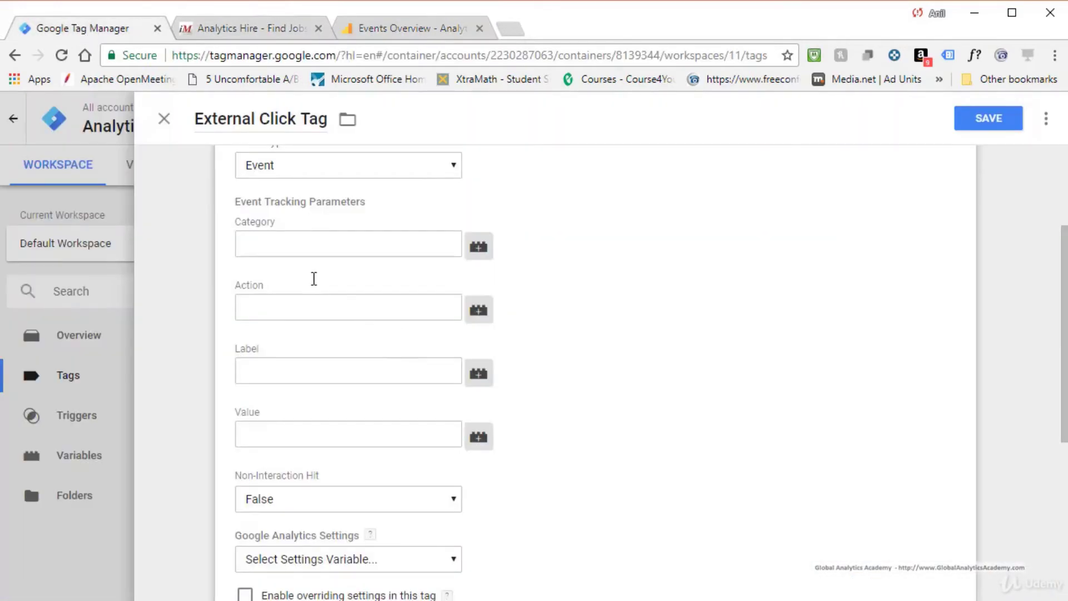
pyautogui.click(291, 239)
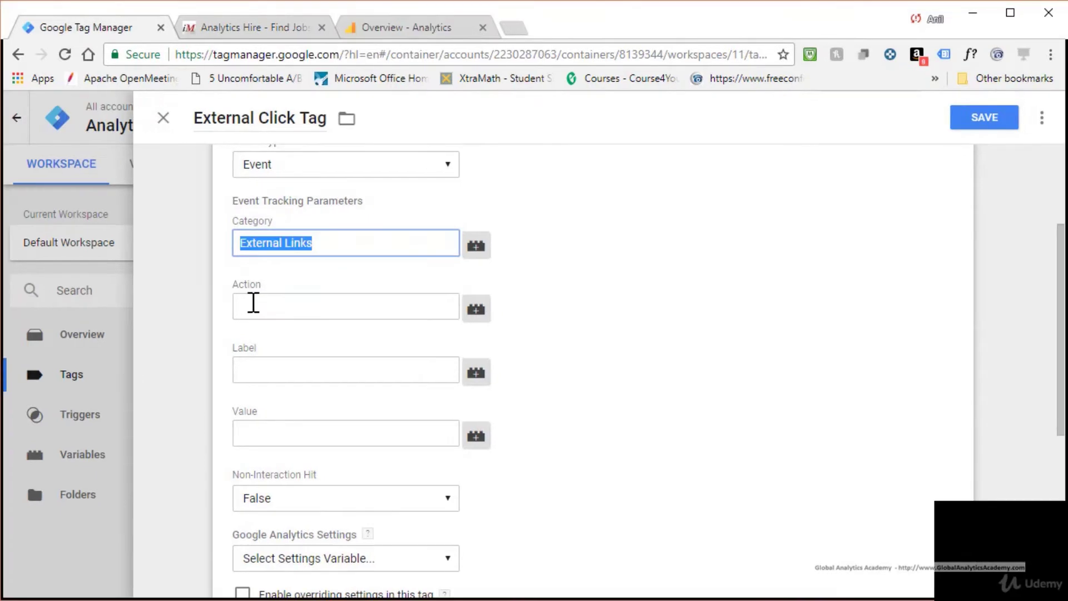
pyautogui.click(253, 305)
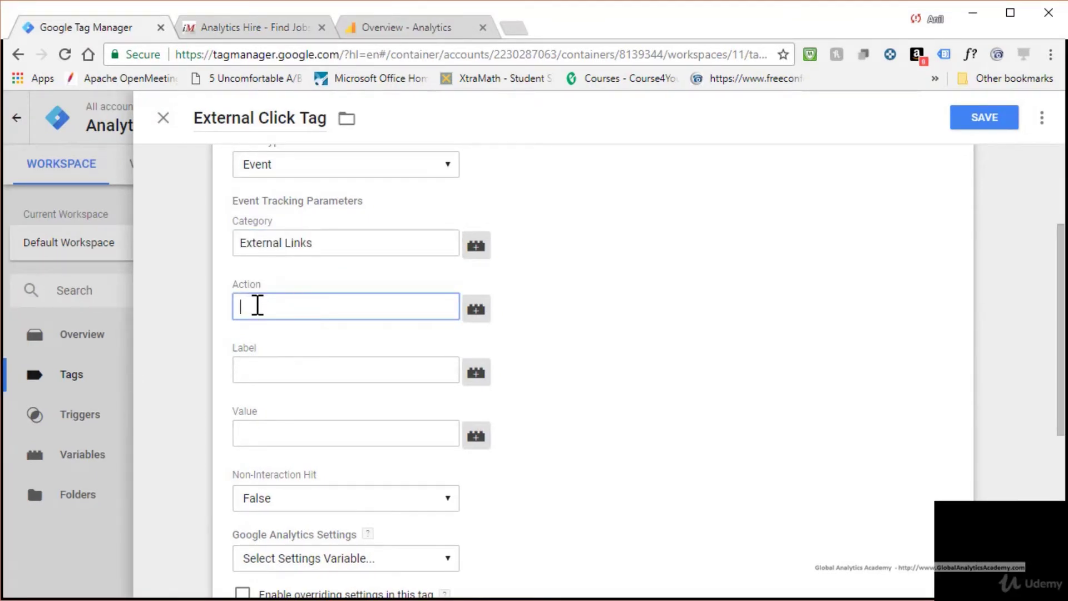
pyautogui.click(476, 310)
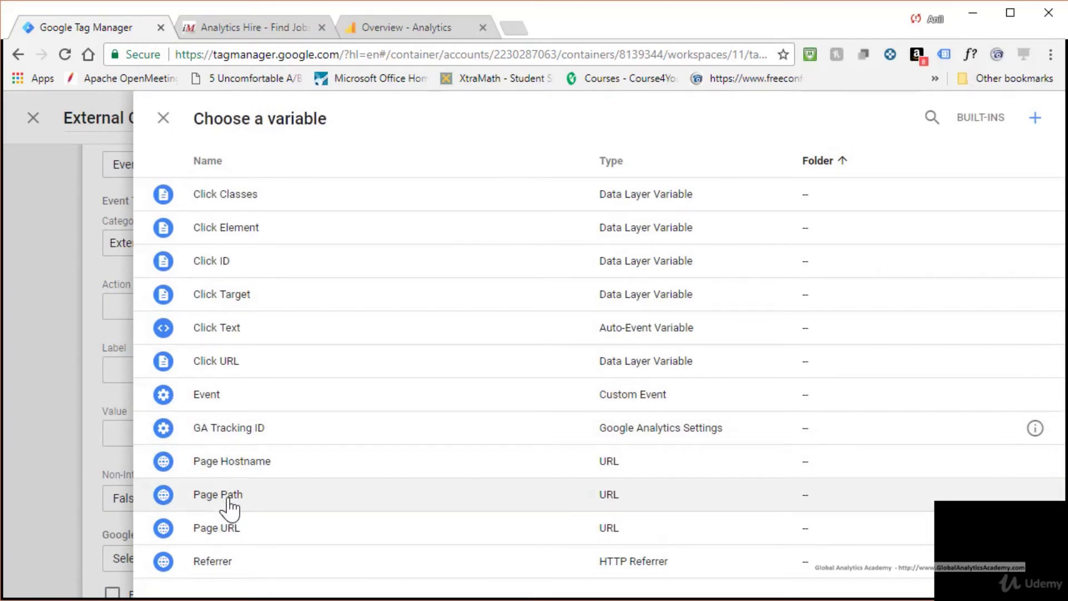
pyautogui.click(230, 503)
pyautogui.click(281, 373)
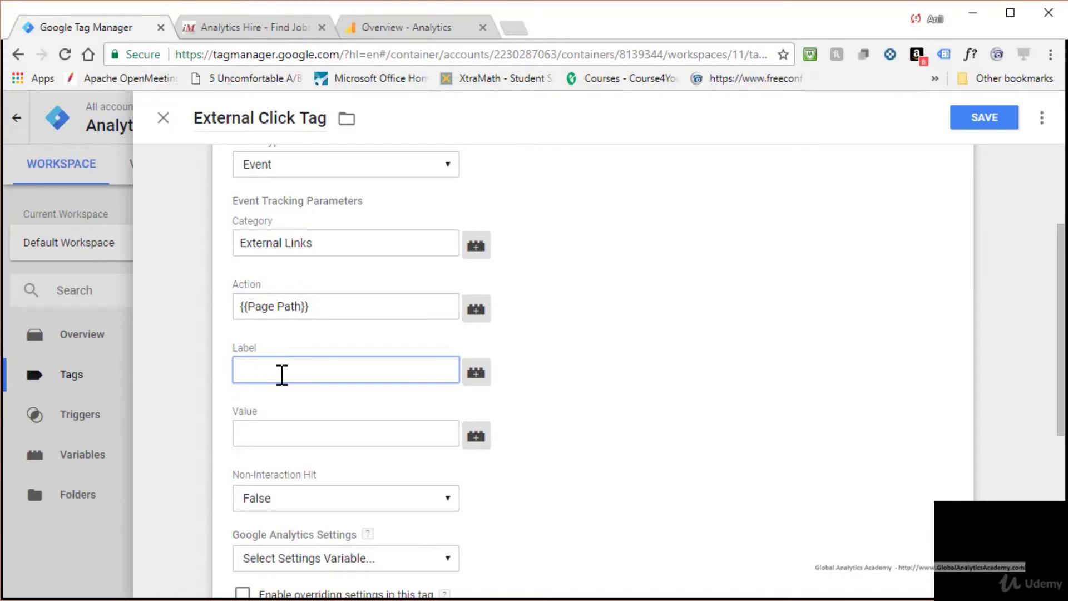
pyautogui.click(476, 373)
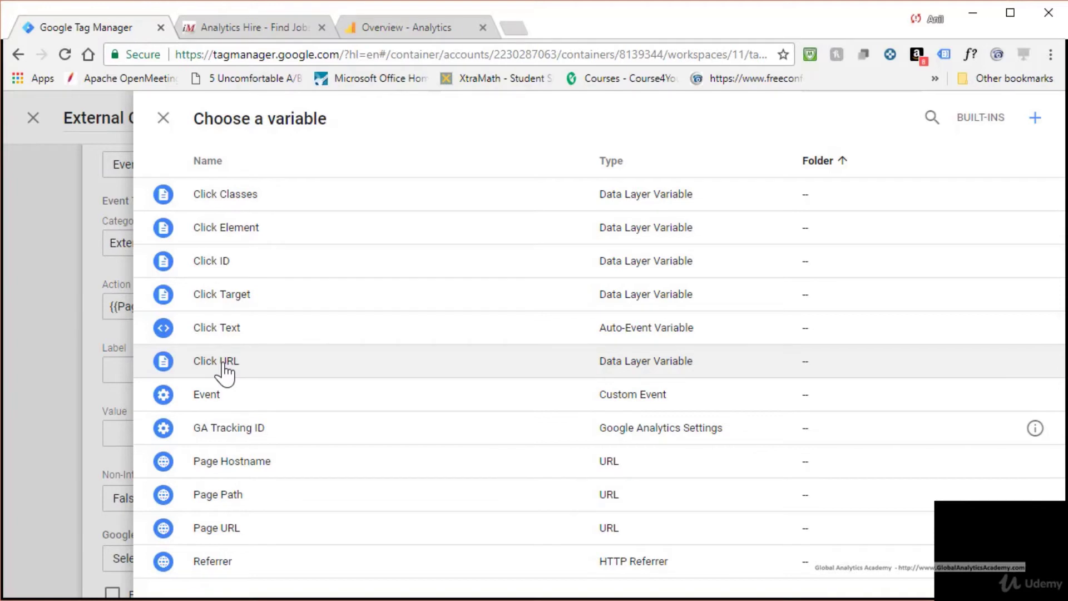
pyautogui.click(224, 362)
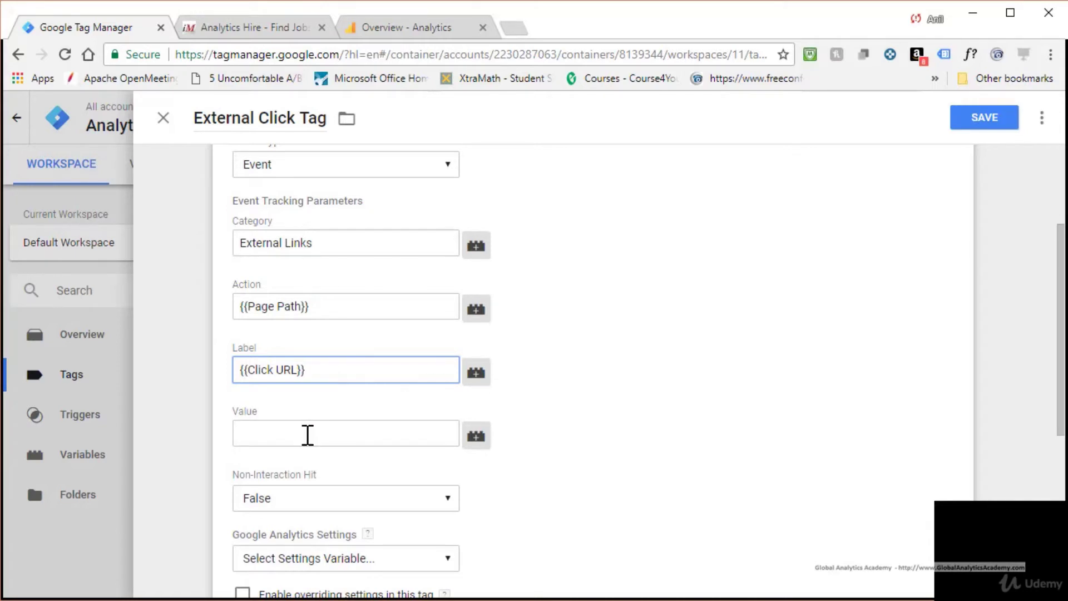
# Step: Set Non-Interaction Hit to True and choose {{GA Tracking ID}} as the Google Analytics settings variable
pyautogui.scroll(-3, 374, 485)
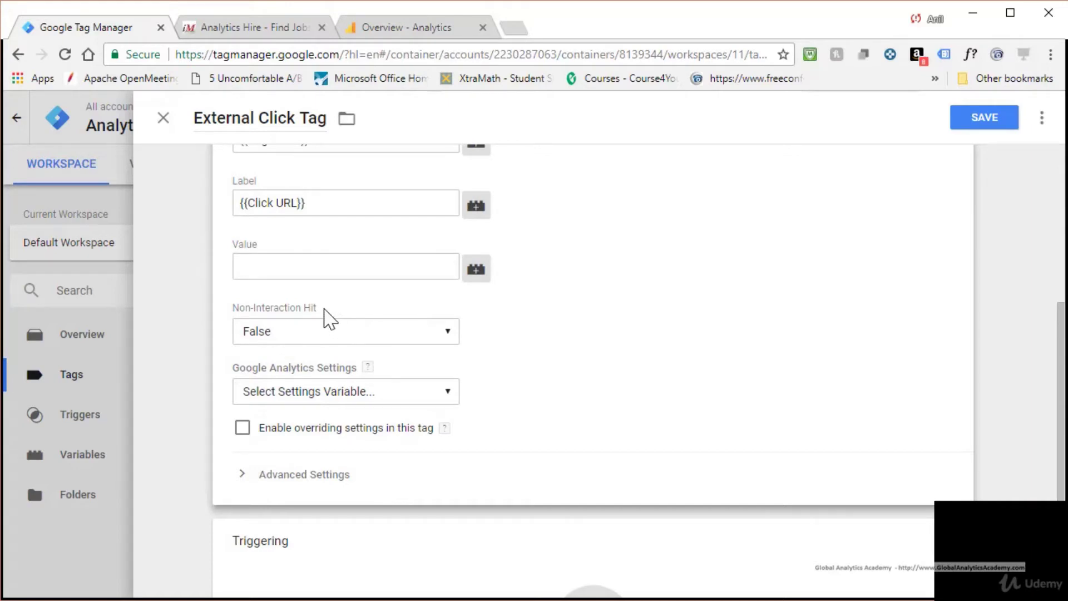
pyautogui.click(285, 334)
pyautogui.click(281, 367)
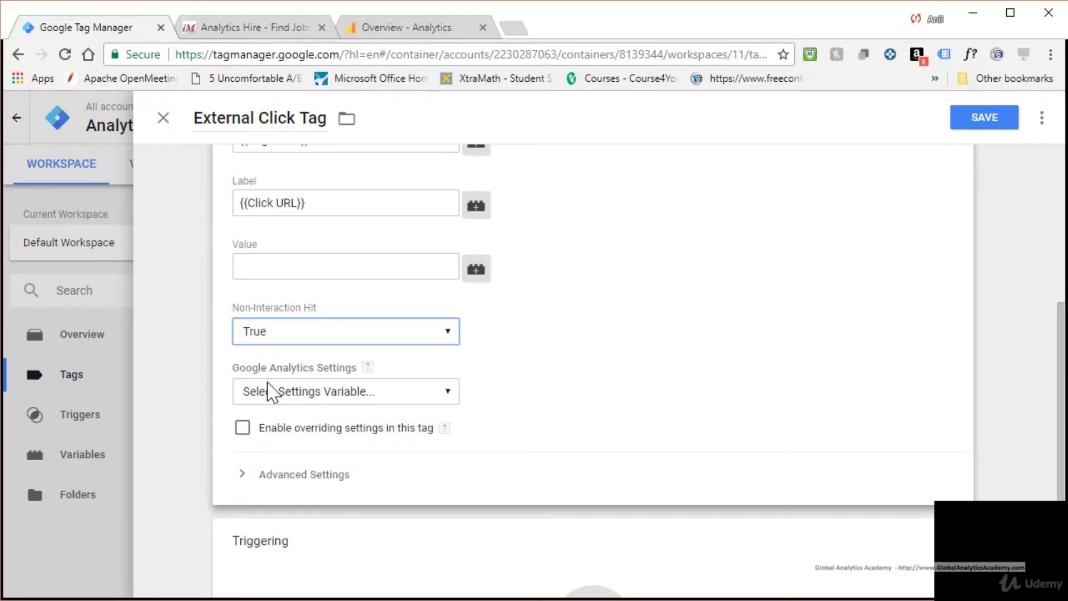
pyautogui.click(367, 392)
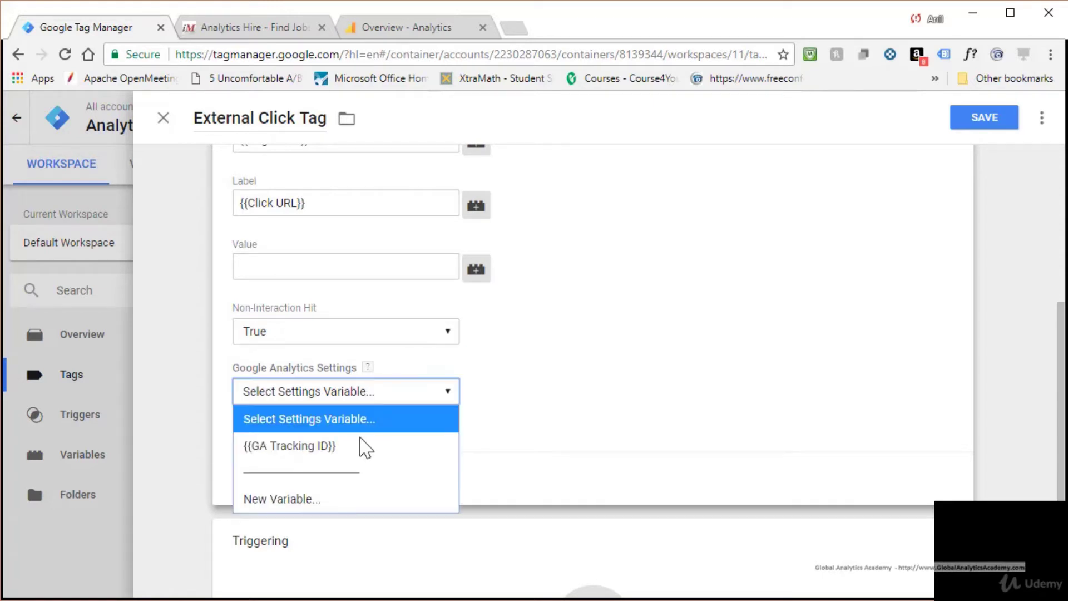
pyautogui.click(326, 448)
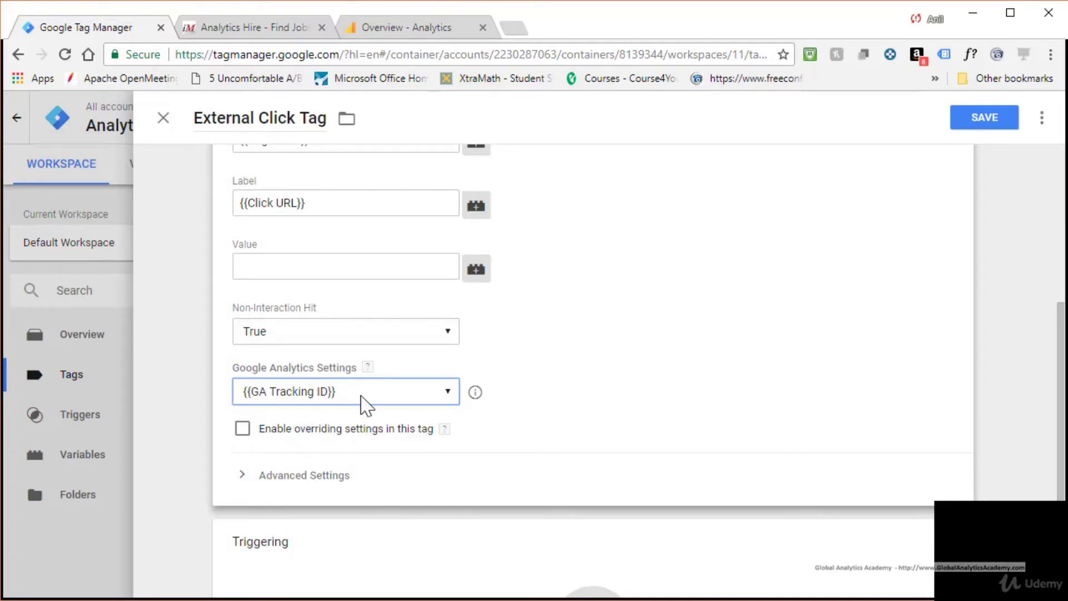
# Step: Examine the tag's advanced settings, including the custom firing schedule and the tag firing options
pyautogui.scroll(-1, 358, 466)
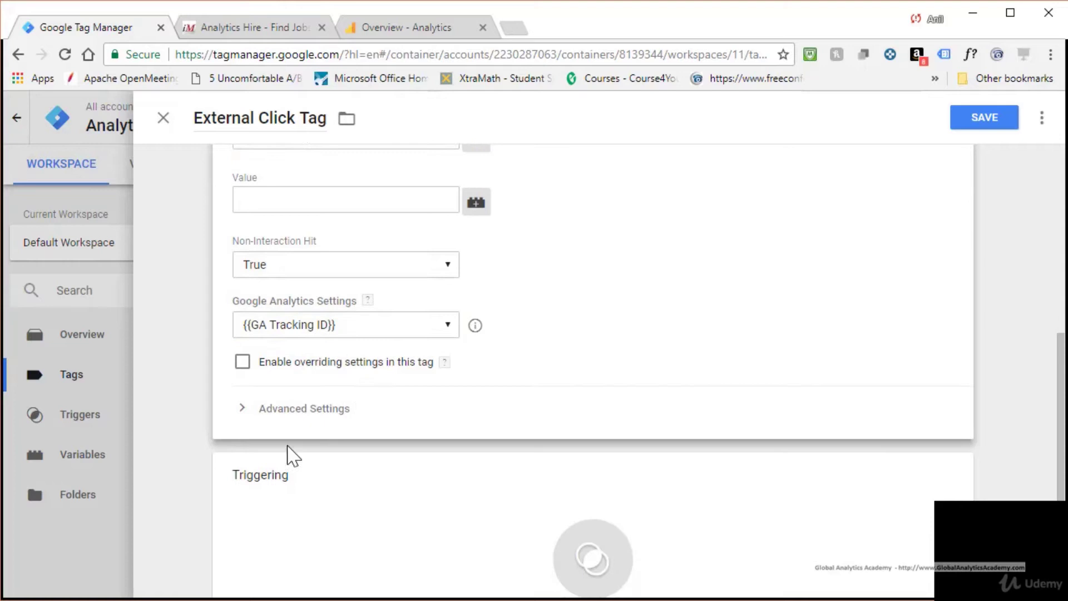
pyautogui.click(282, 406)
pyautogui.scroll(-2, 272, 365)
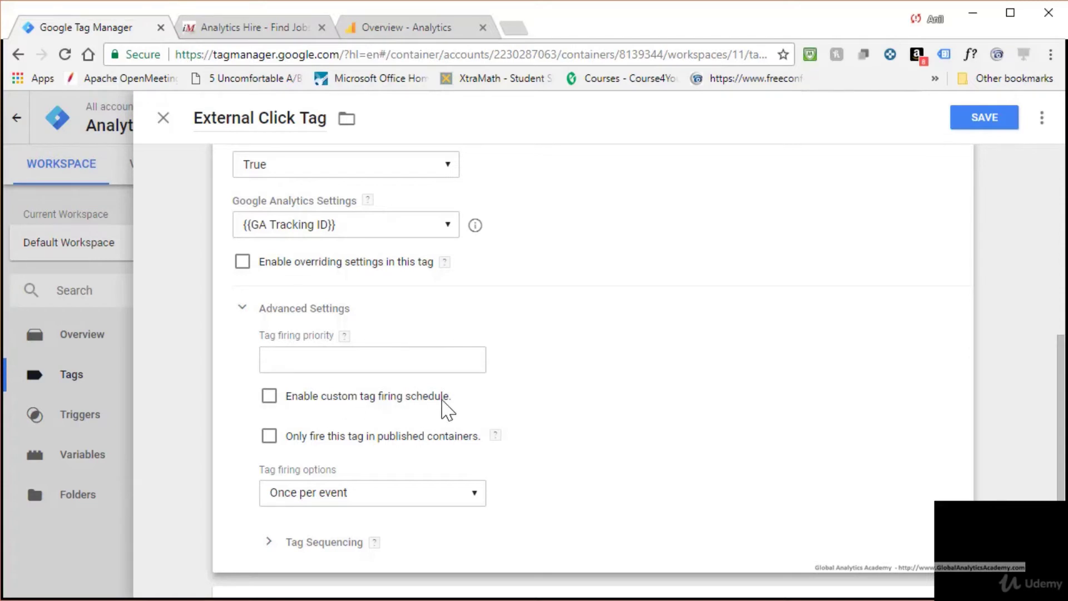
pyautogui.click(270, 399)
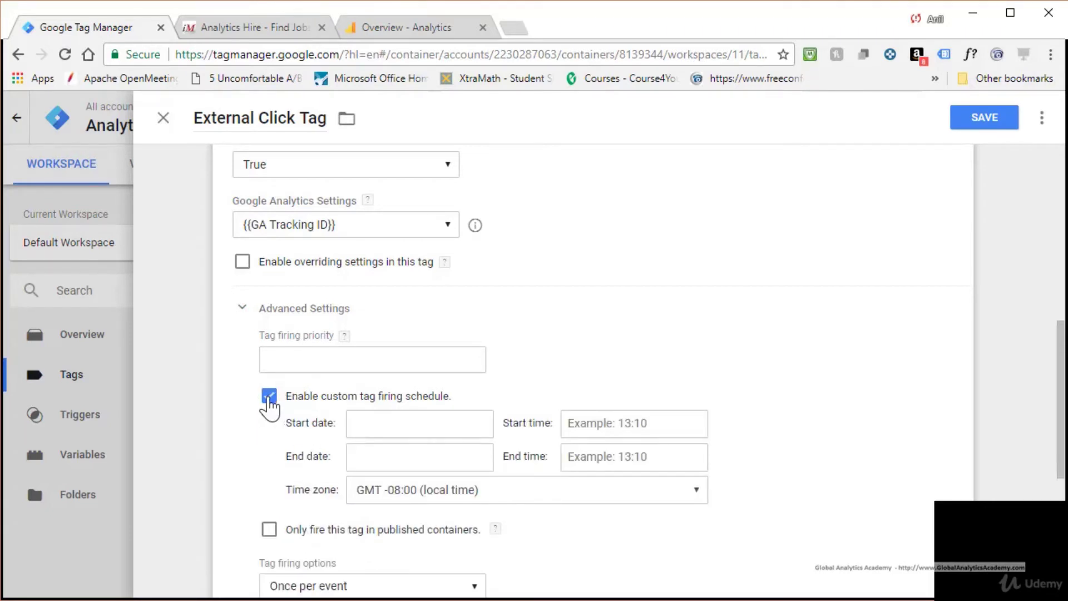
pyautogui.click(270, 400)
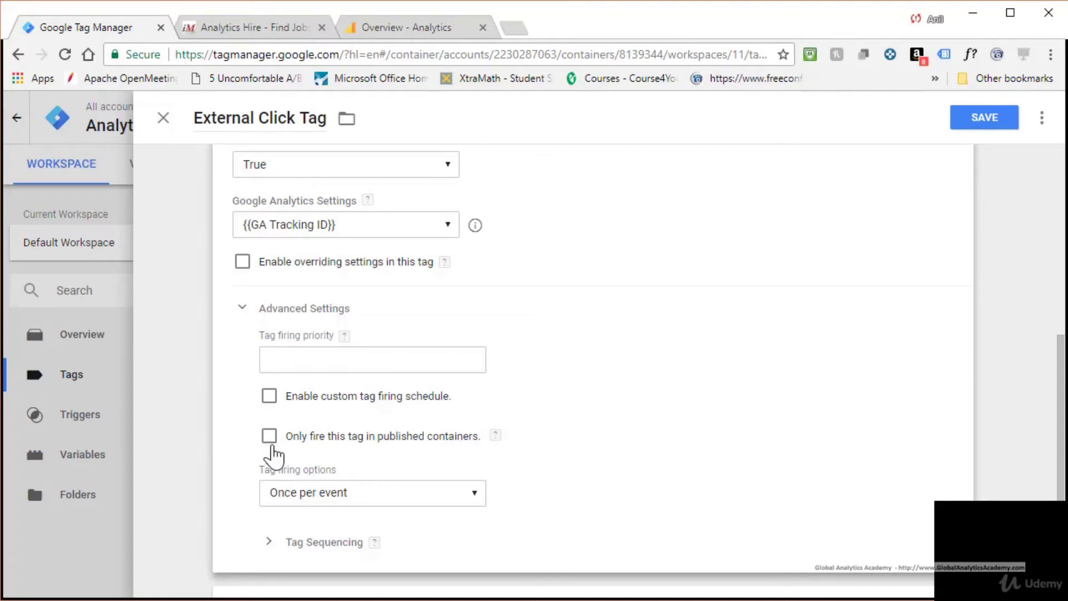
pyautogui.click(356, 493)
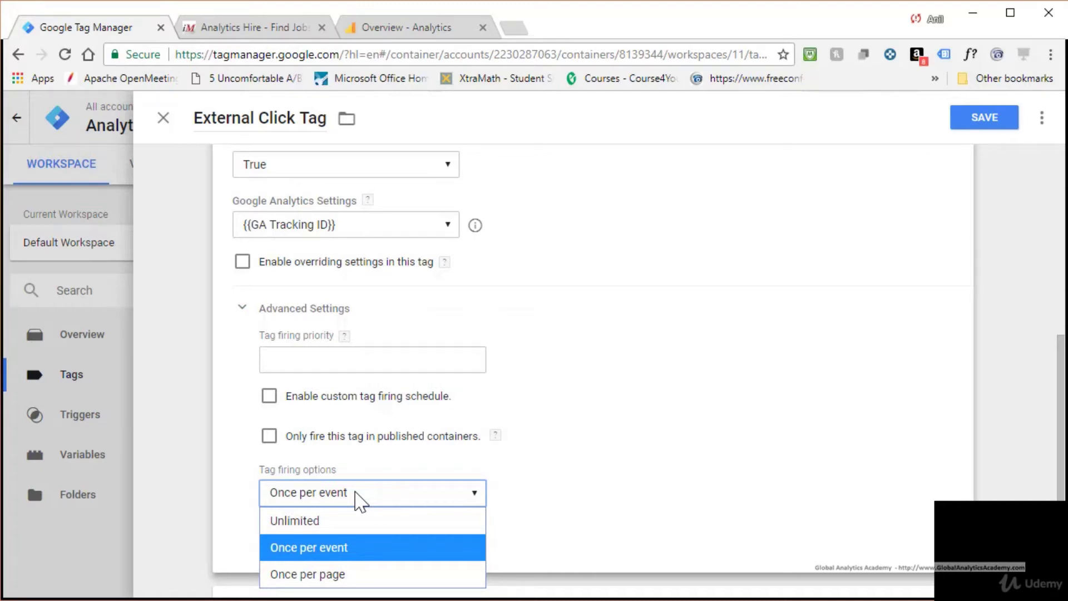
pyautogui.click(354, 548)
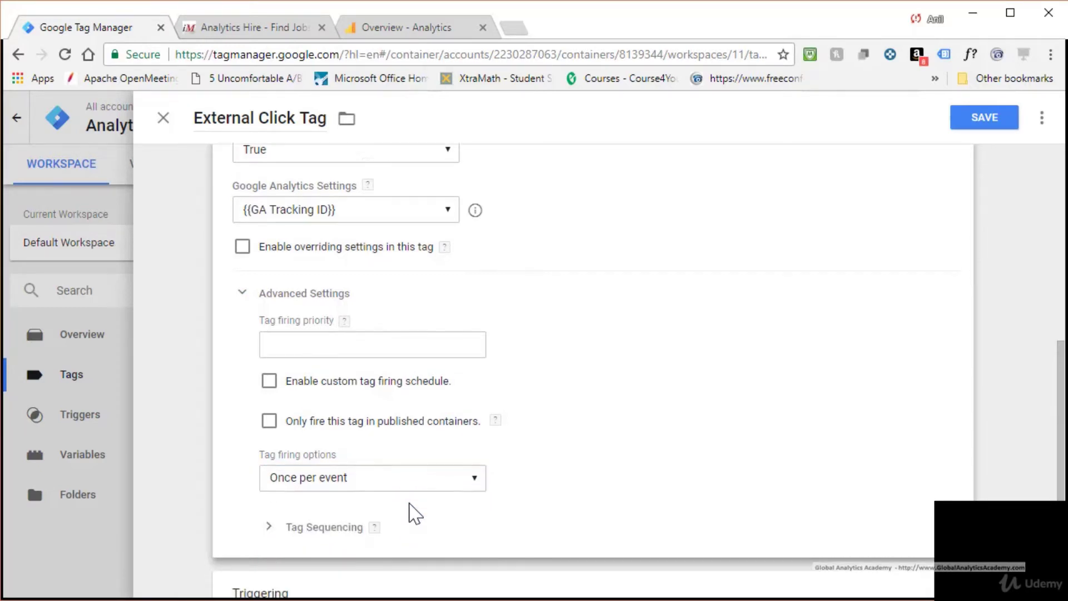
# Step: Open the External Click Tag's triggering configuration to choose a trigger
pyautogui.scroll(-2, 410, 513)
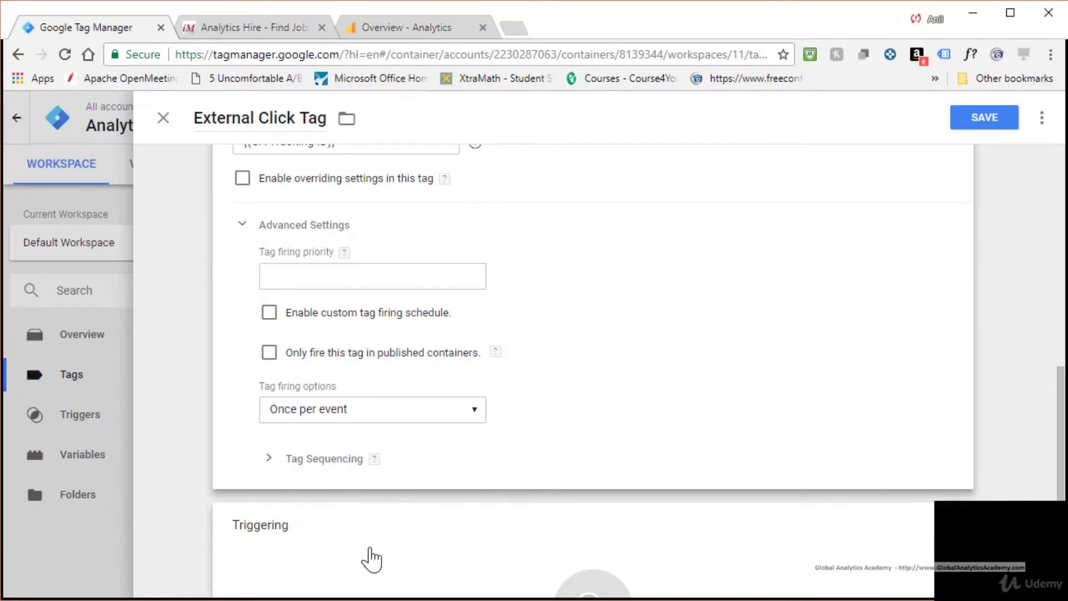
pyautogui.scroll(-3, 370, 559)
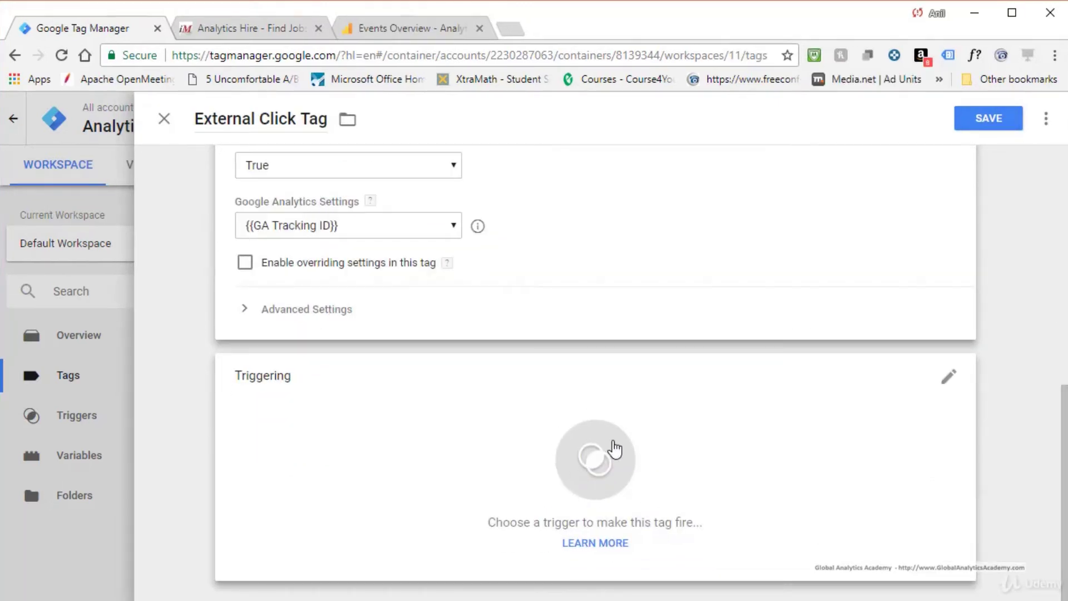
pyautogui.click(952, 378)
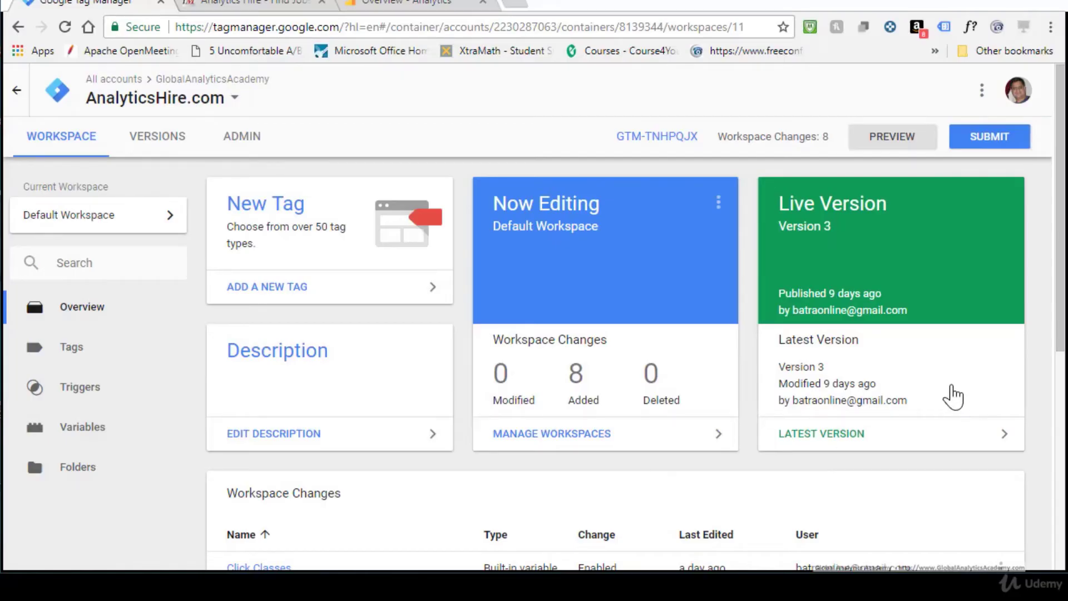
# Step: Preview the workspace, reload the analyticshire.com home page and enlarge the debug pane to check the tags summary
pyautogui.click(897, 145)
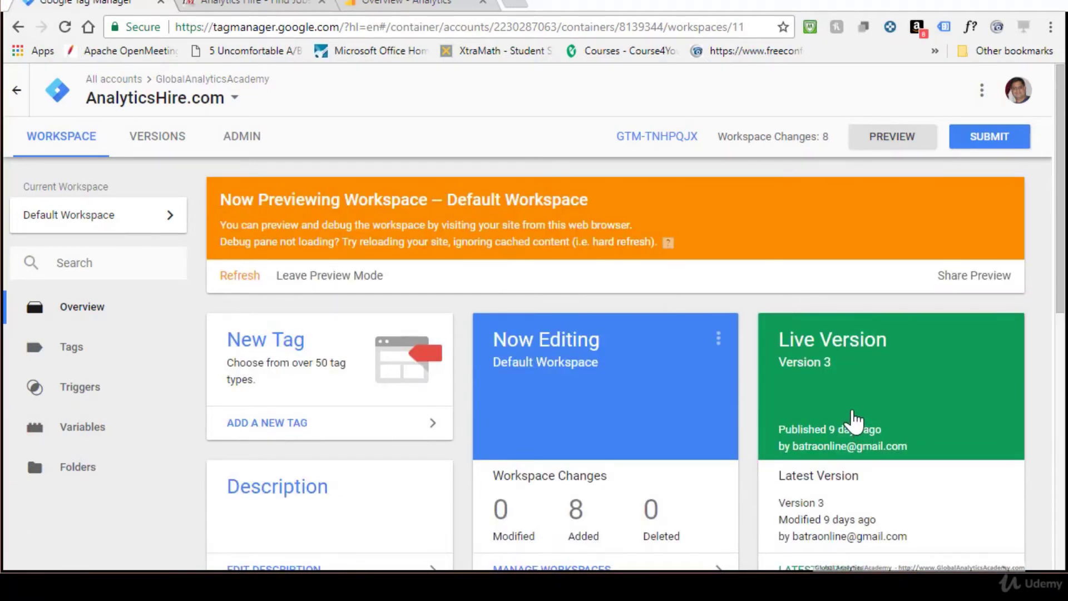
pyautogui.click(289, 10)
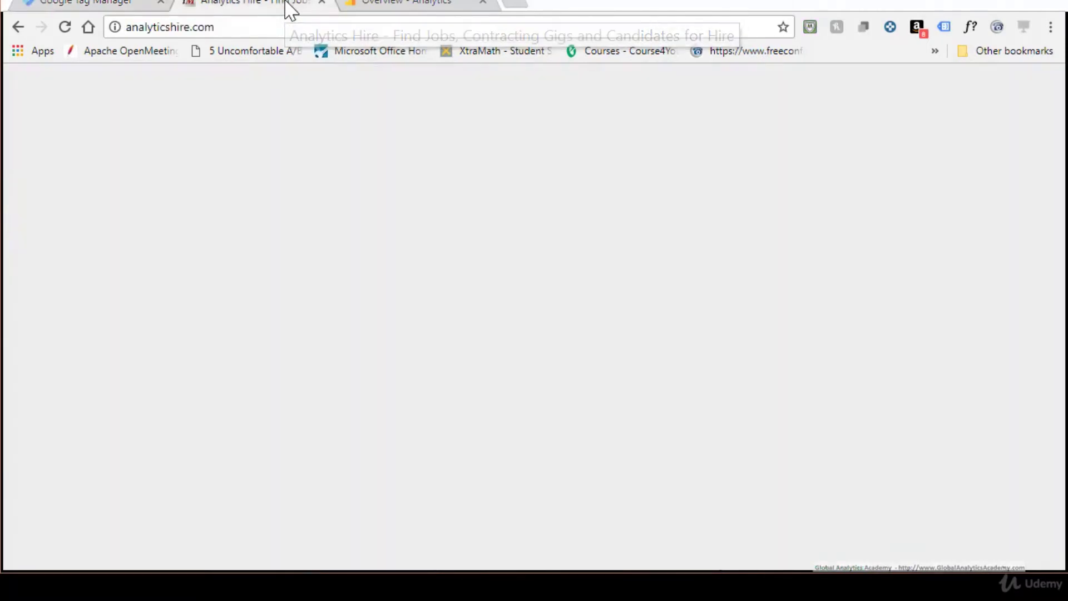
pyautogui.click(63, 28)
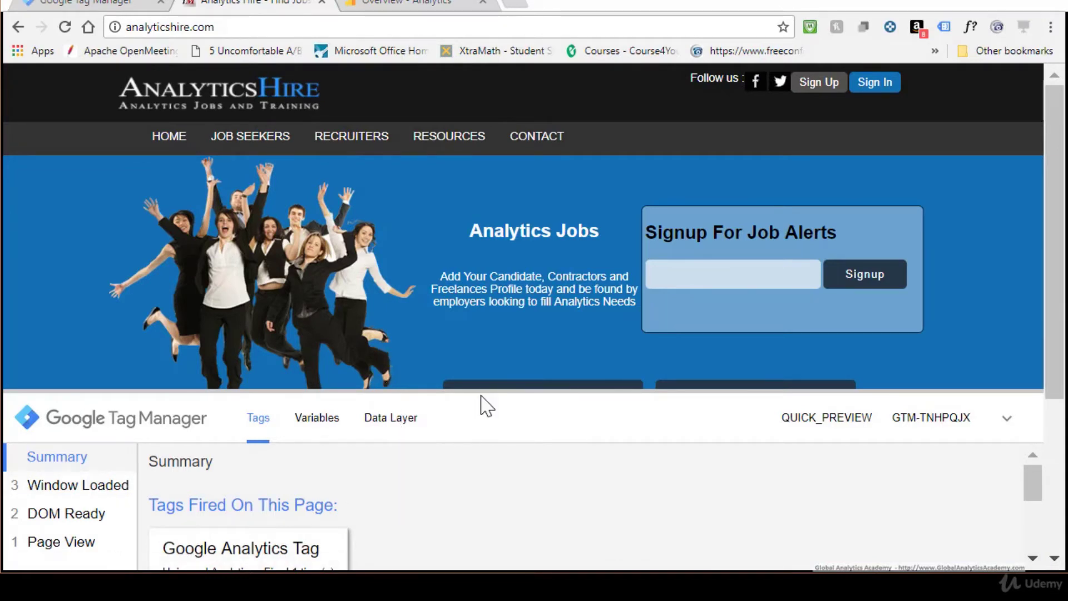
pyautogui.moveTo(482, 396); pyautogui.dragTo(521, 273)
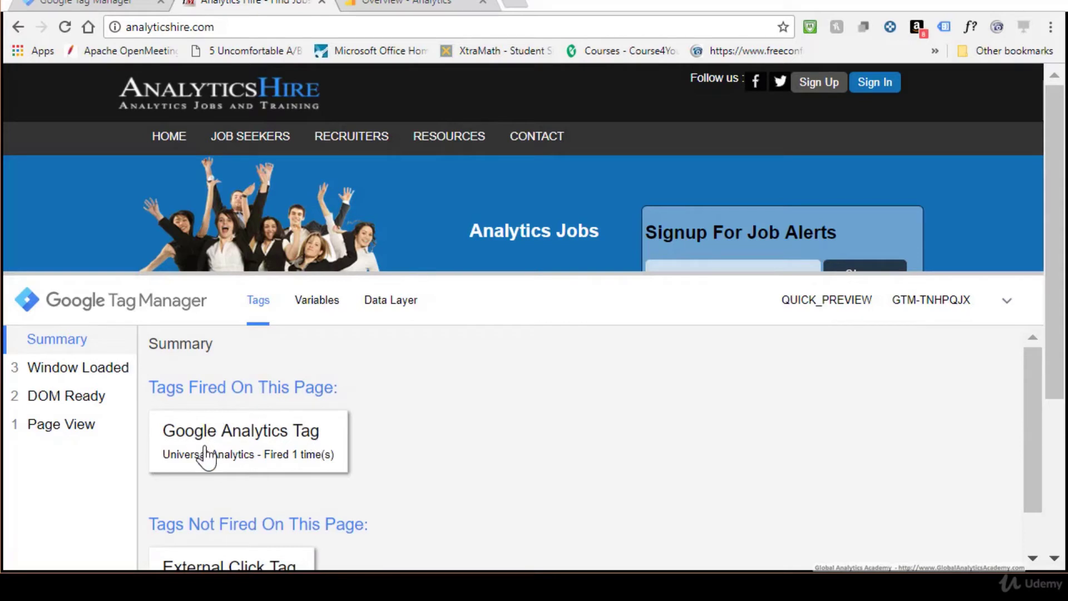
pyautogui.scroll(-1, 258, 530)
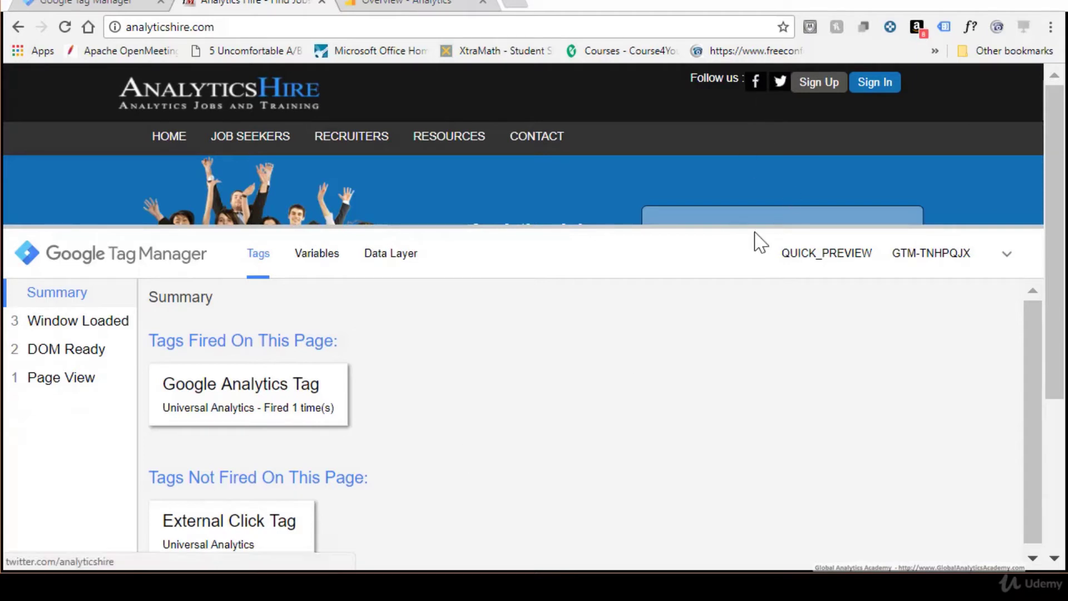
# Step: Test the site's Twitter link and inspect the External Click Tag's Action, Category and Label values in the debug pane
pyautogui.click(779, 84)
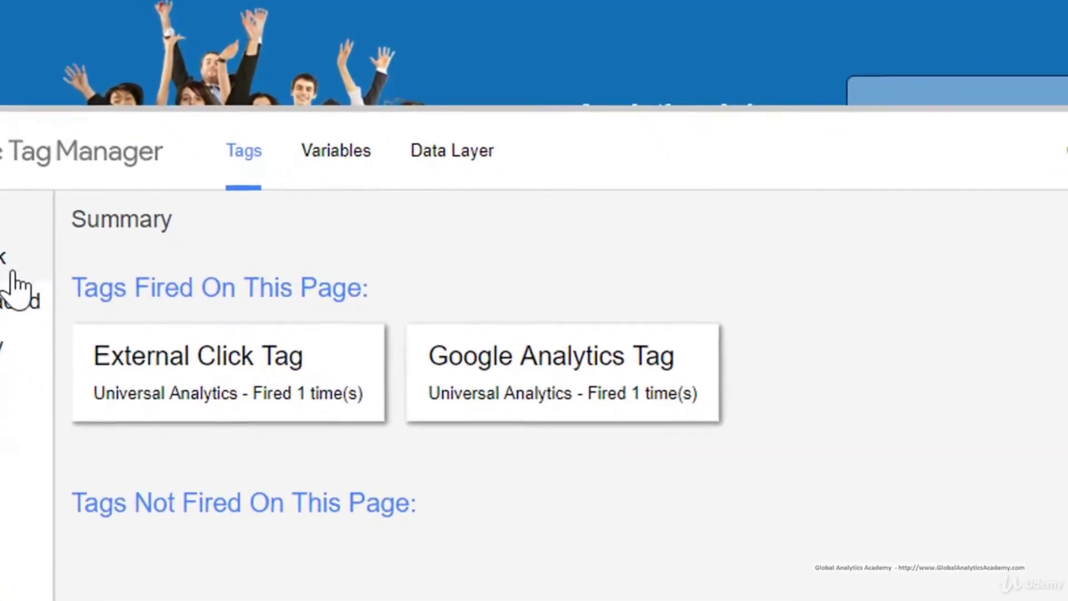
pyautogui.click(312, 439)
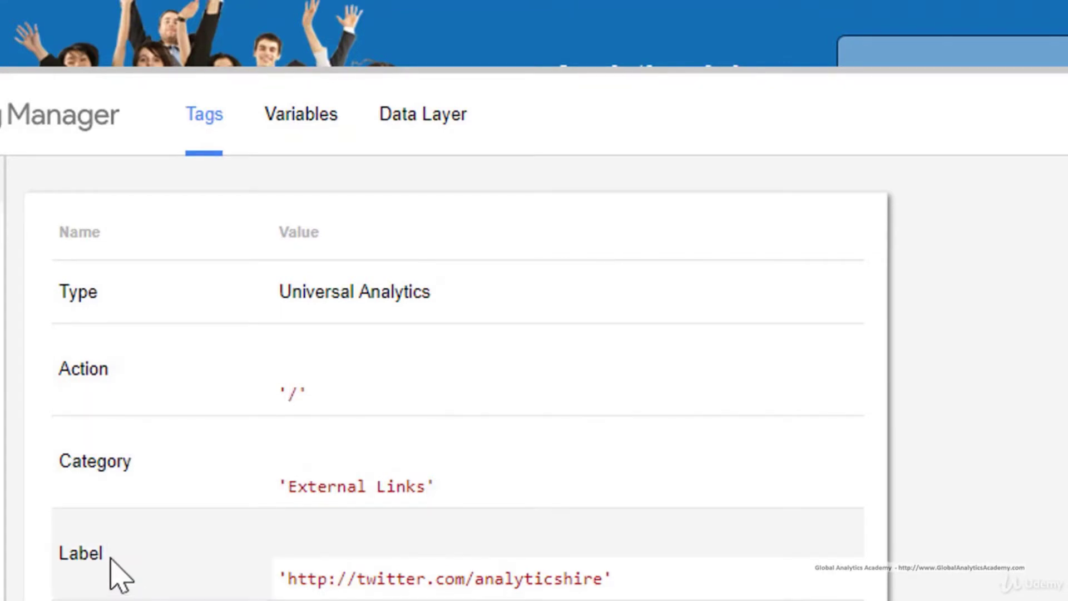
pyautogui.scroll(-3, 266, 573)
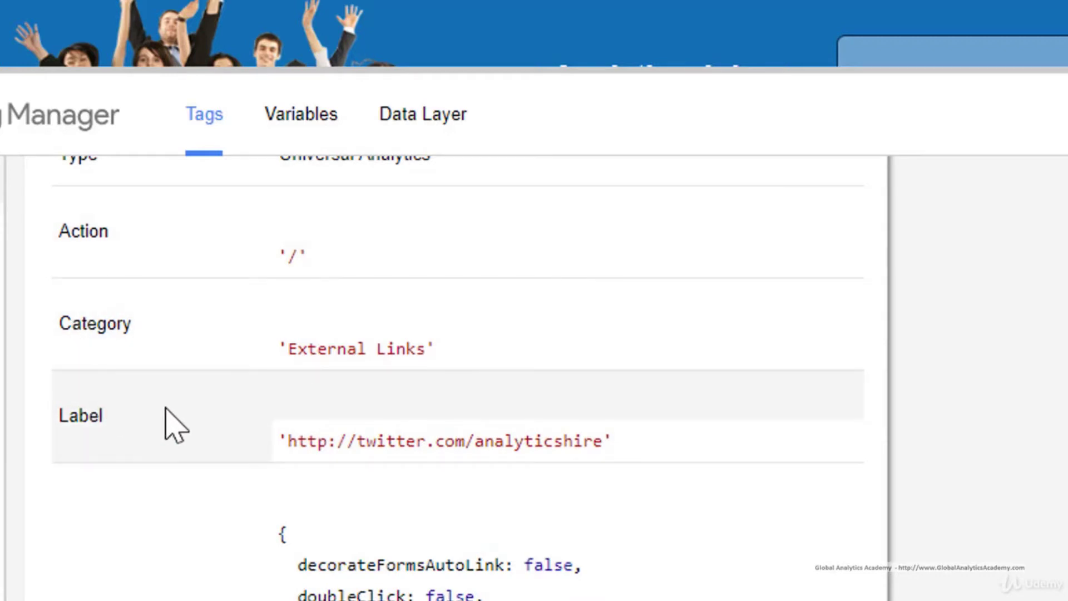
pyautogui.scroll(-2, 167, 425)
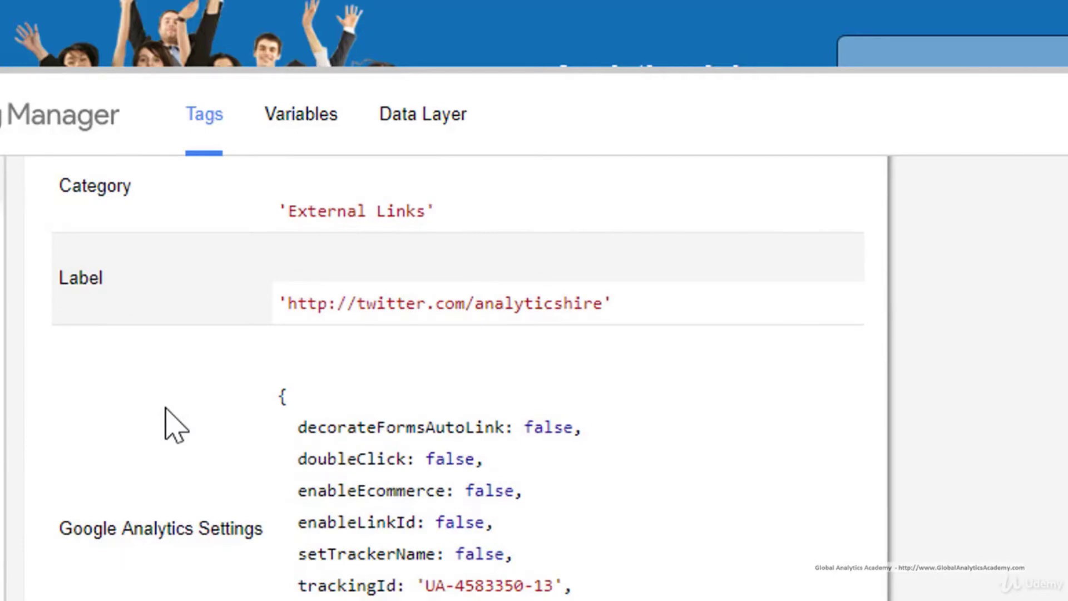
pyautogui.scroll(-2, 166, 410)
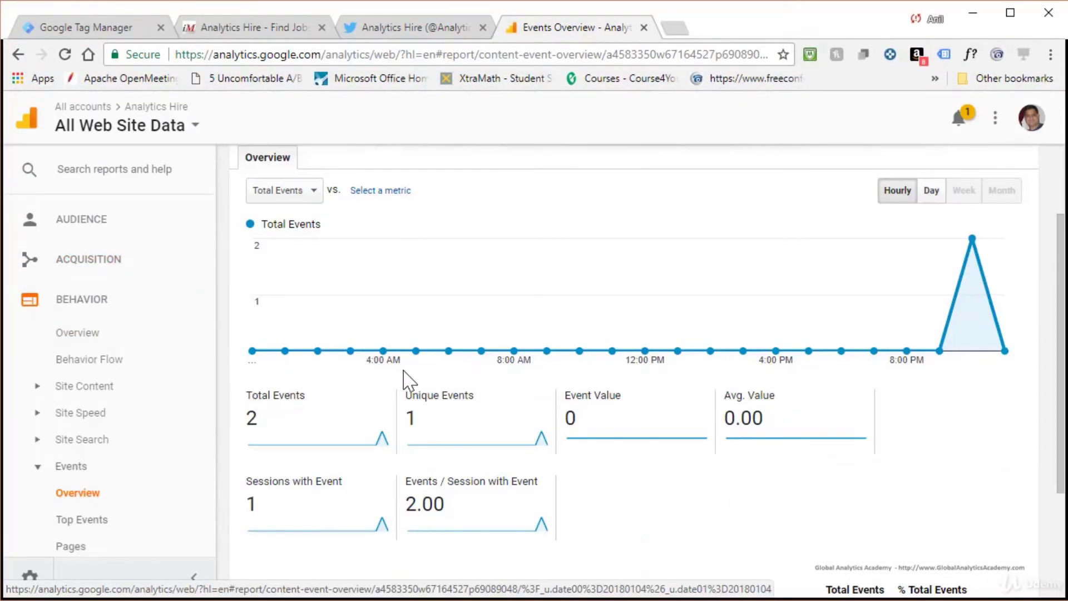
# Step: Examine the External Links events in the Google Analytics Events report by event category, event action and event label
pyautogui.scroll(-2, 421, 424)
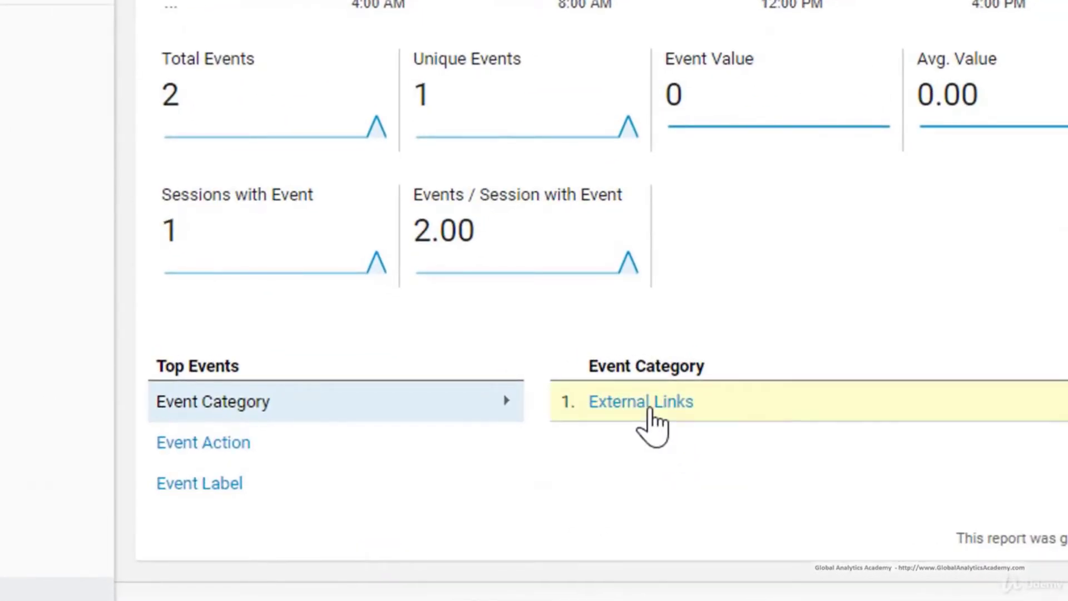
pyautogui.click(648, 411)
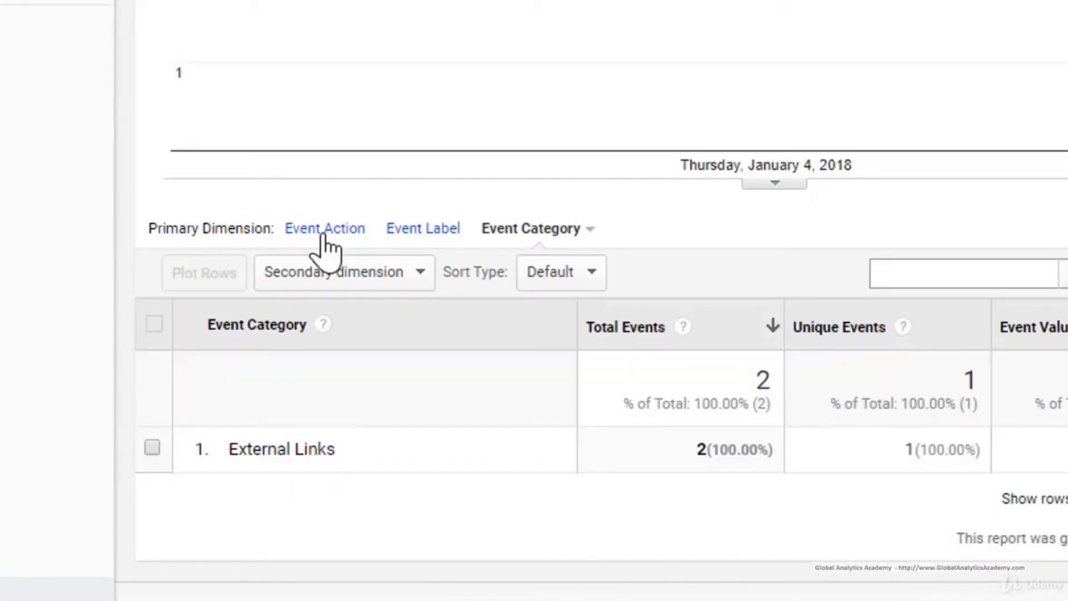
pyautogui.click(325, 229)
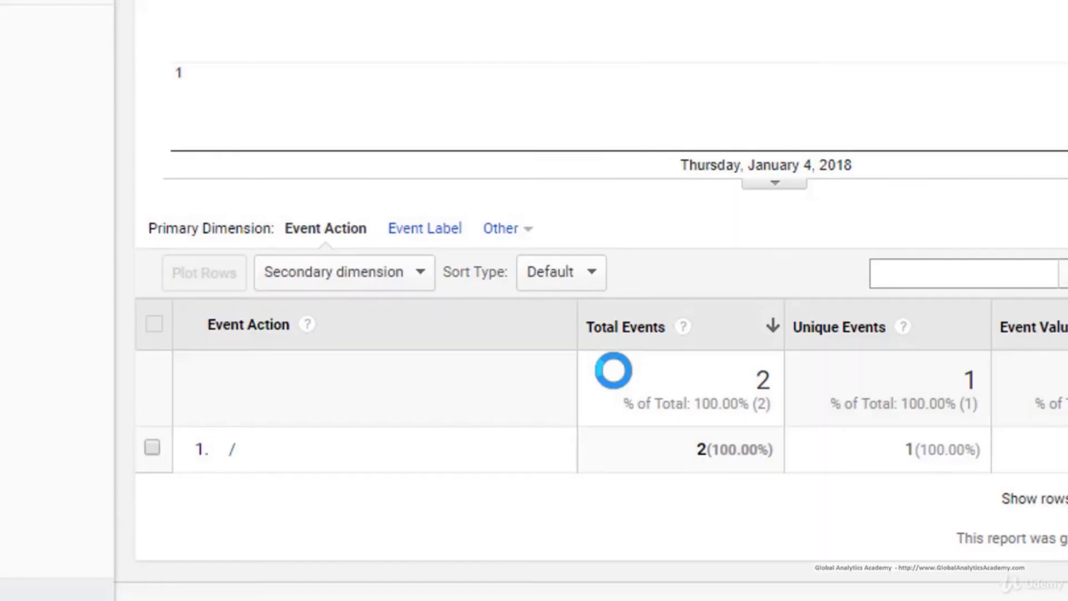
pyautogui.click(430, 231)
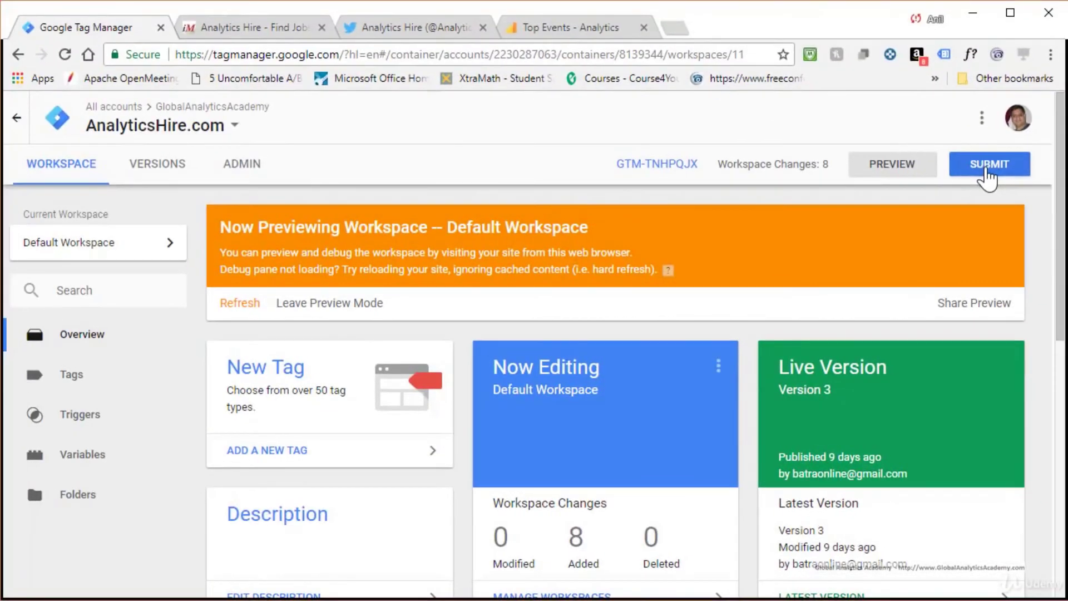
# Step: Submit the workspace changes and publish them as version "External Link Tracking" with the description "GA event tag for external link tracking"
pyautogui.click(988, 164)
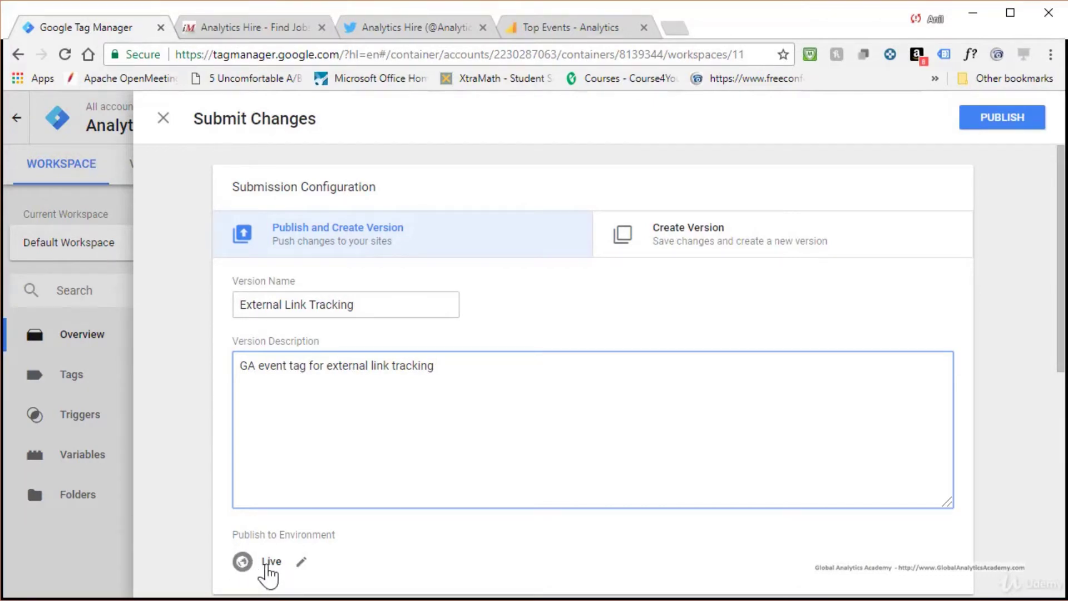
pyautogui.click(1006, 123)
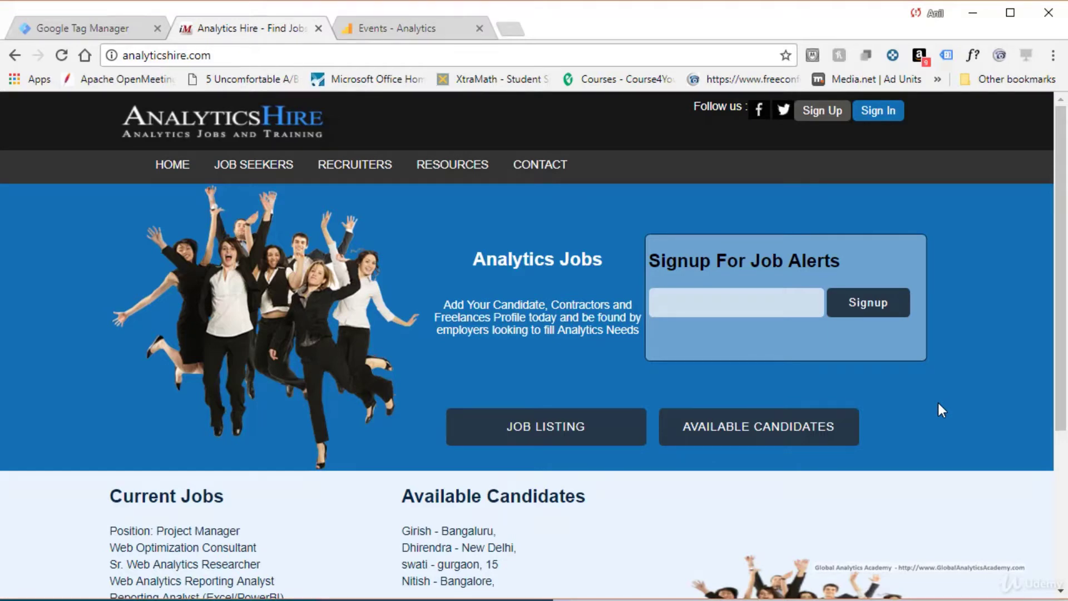
# Step: Create a new trigger of type Click - All Elements in the AnalyticsHire.com container
pyautogui.hotkey('ctrl', 'shift', 'Tab')
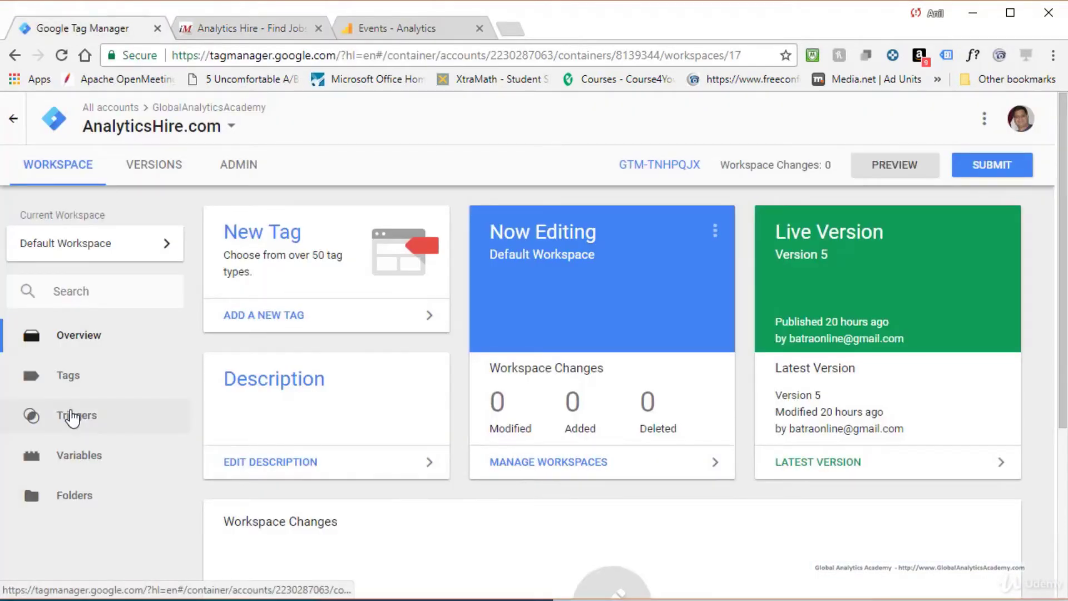
pyautogui.click(257, 262)
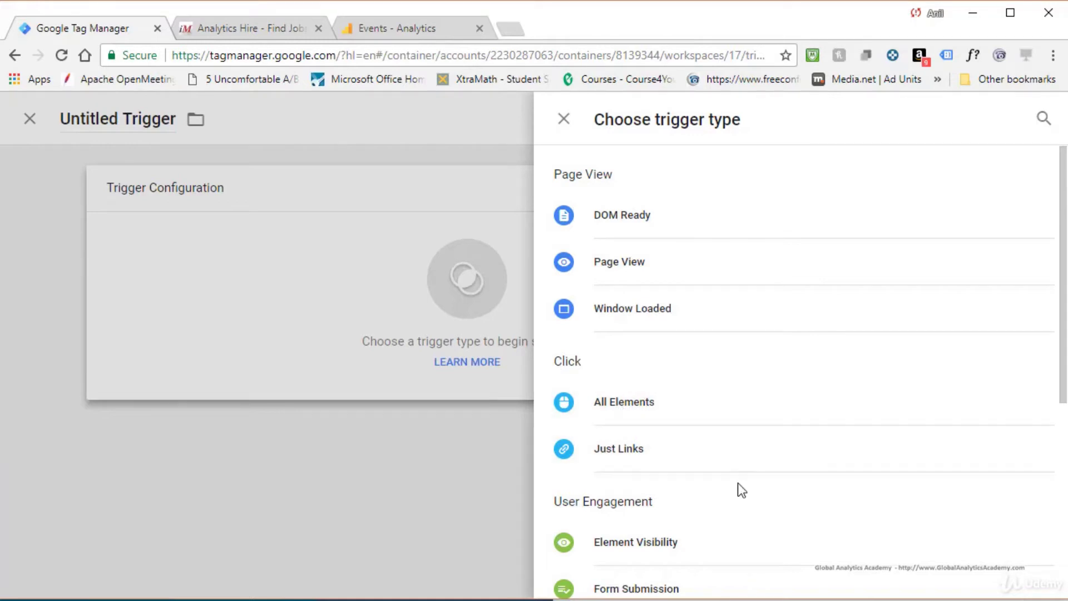
pyautogui.click(631, 406)
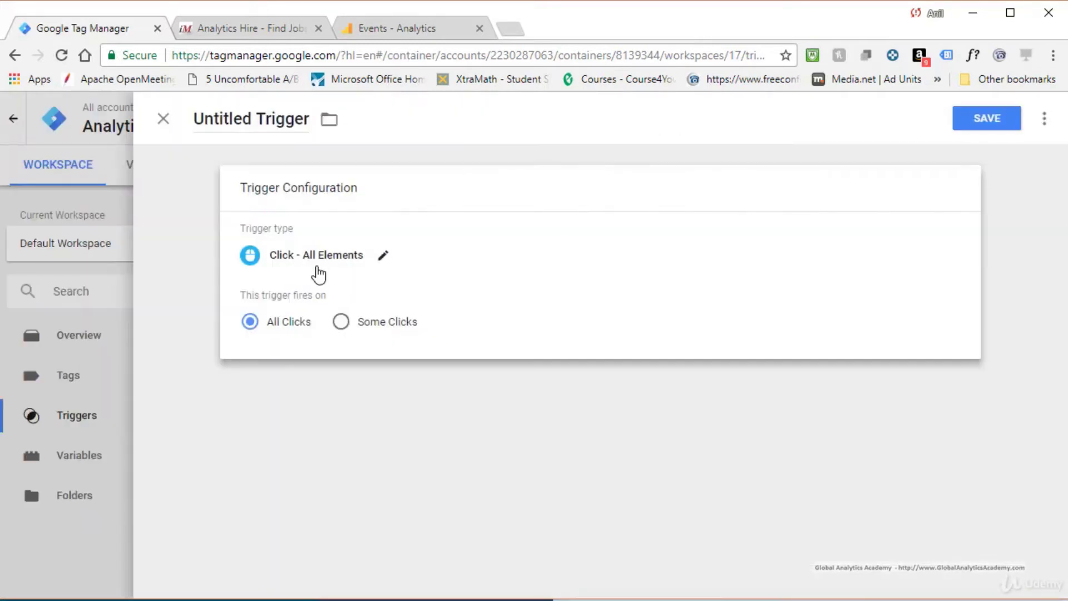
pyautogui.click(342, 323)
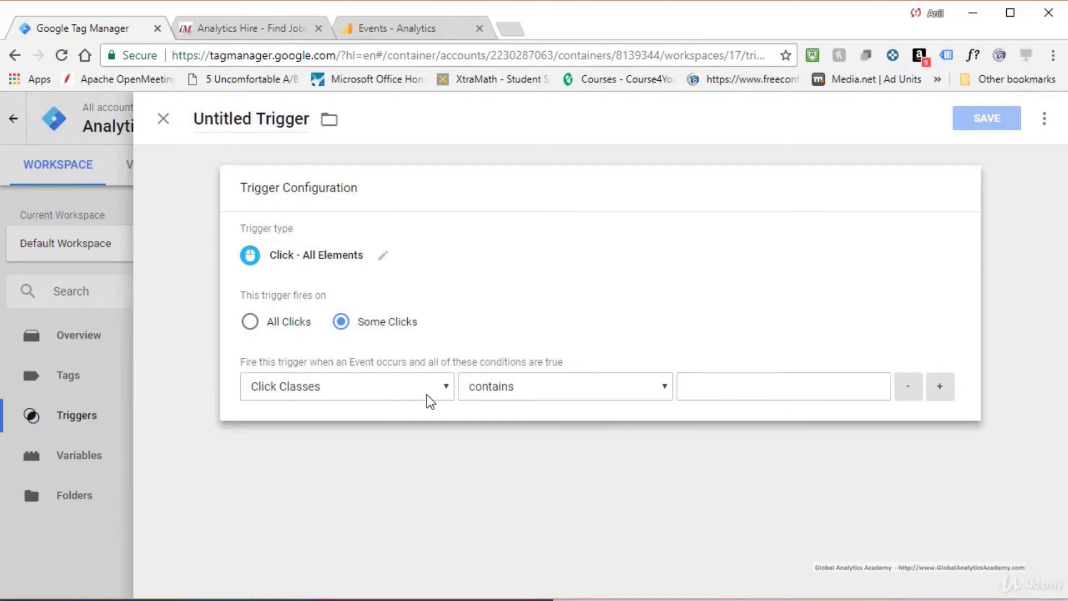
pyautogui.click(423, 386)
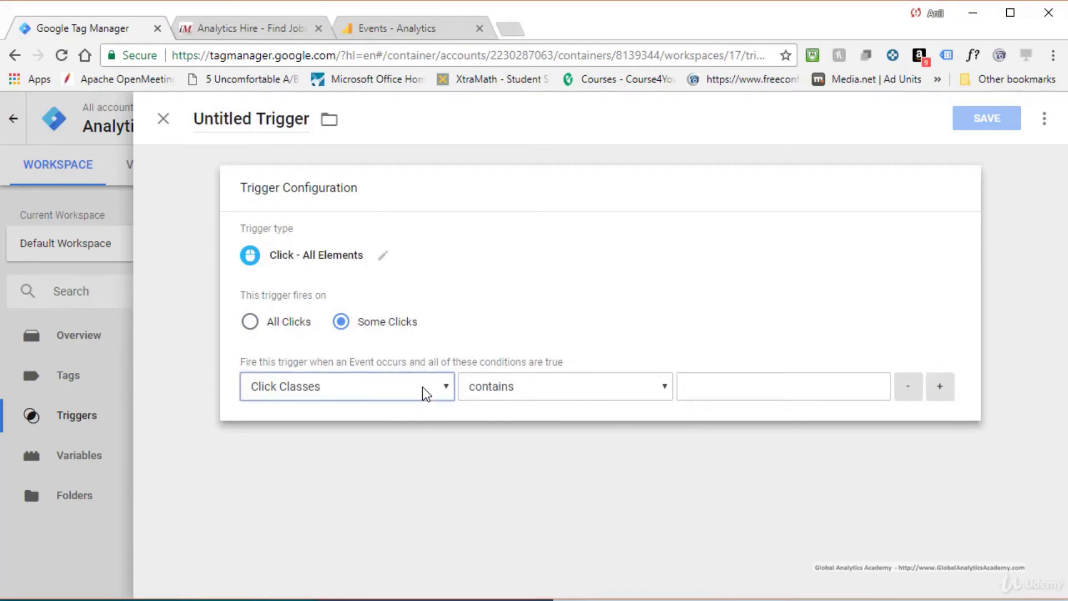
pyautogui.click(445, 385)
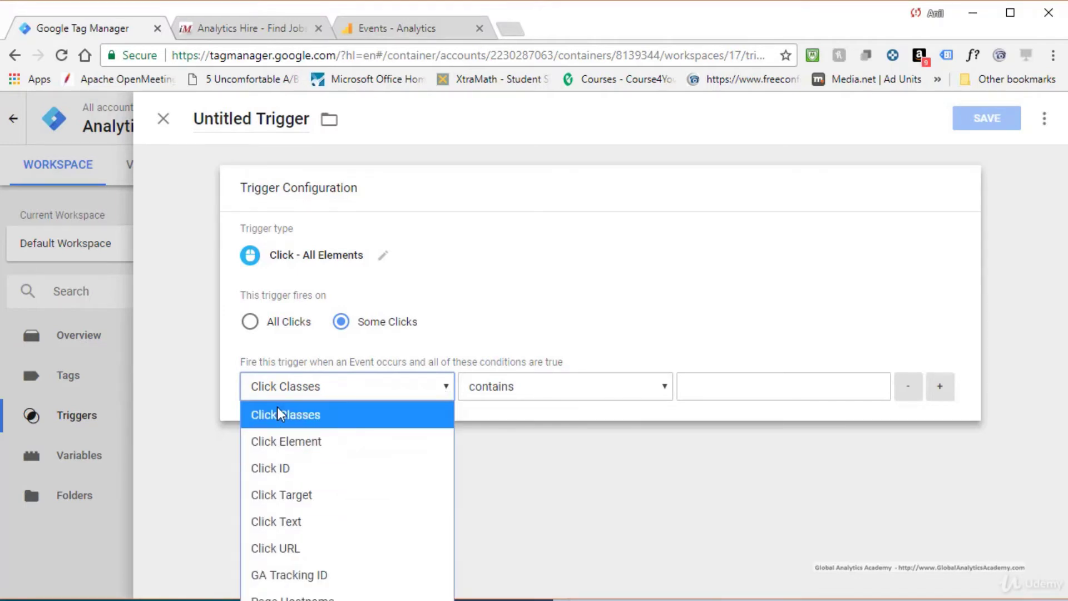
pyautogui.click(299, 393)
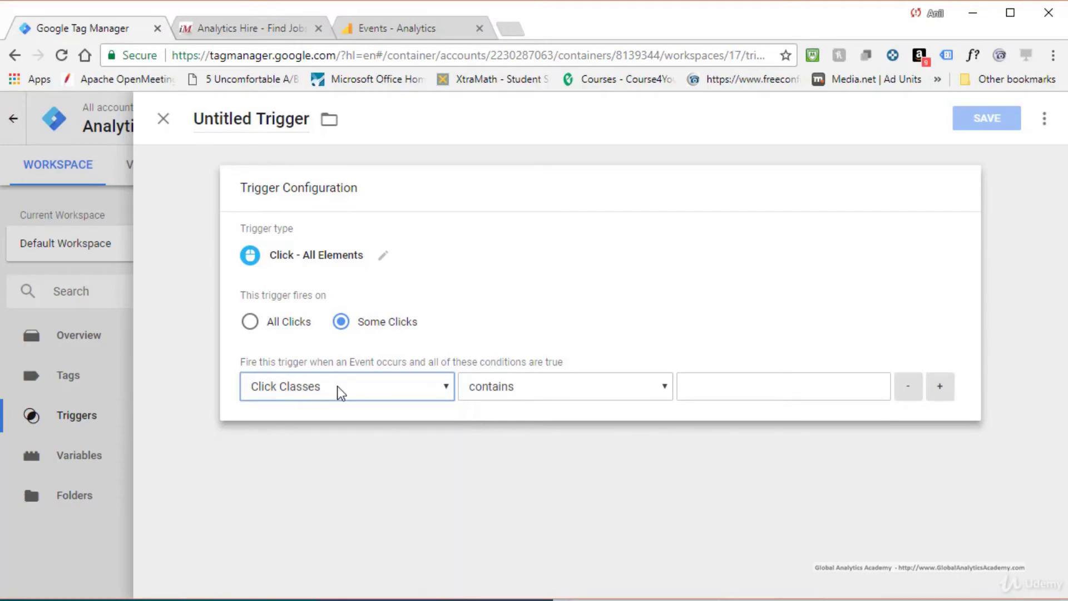
pyautogui.click(716, 388)
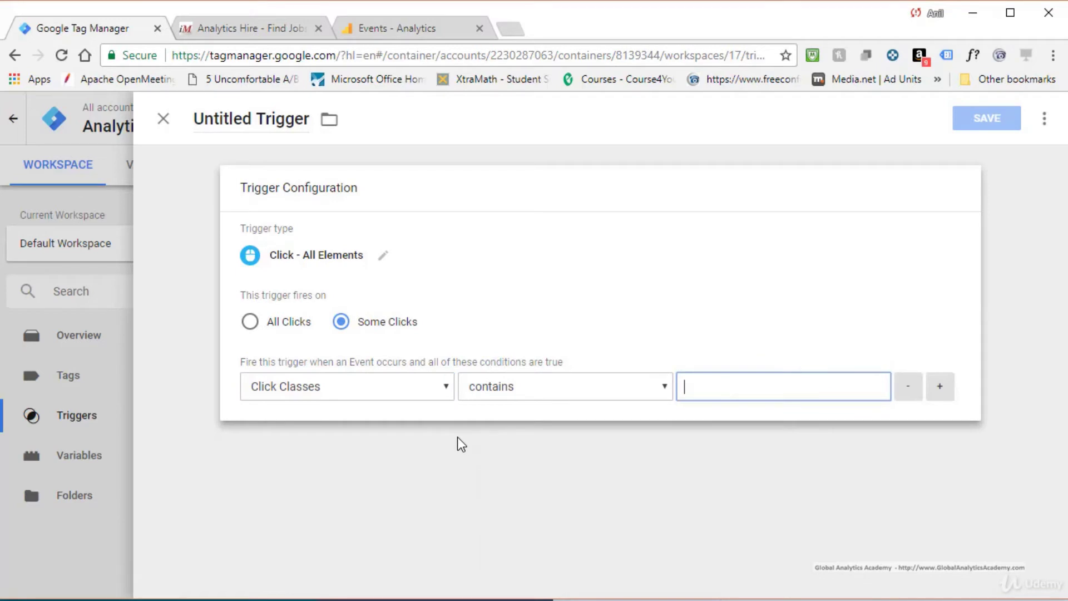
pyautogui.click(249, 322)
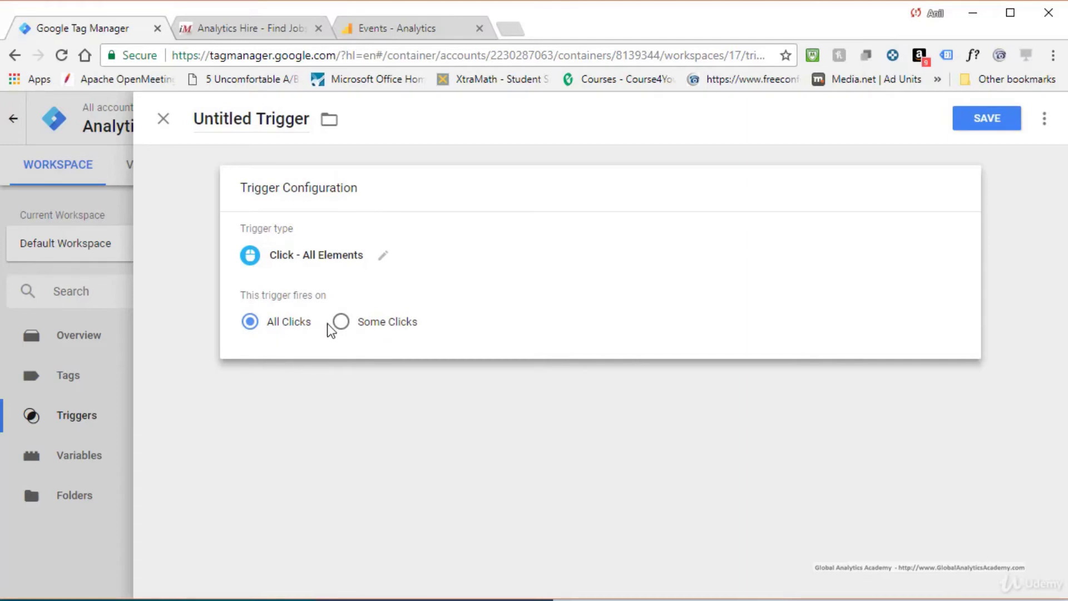
# Step: Name the trigger "All Elements Click Trigger" and save it to fire on All Clicks
pyautogui.click(193, 119)
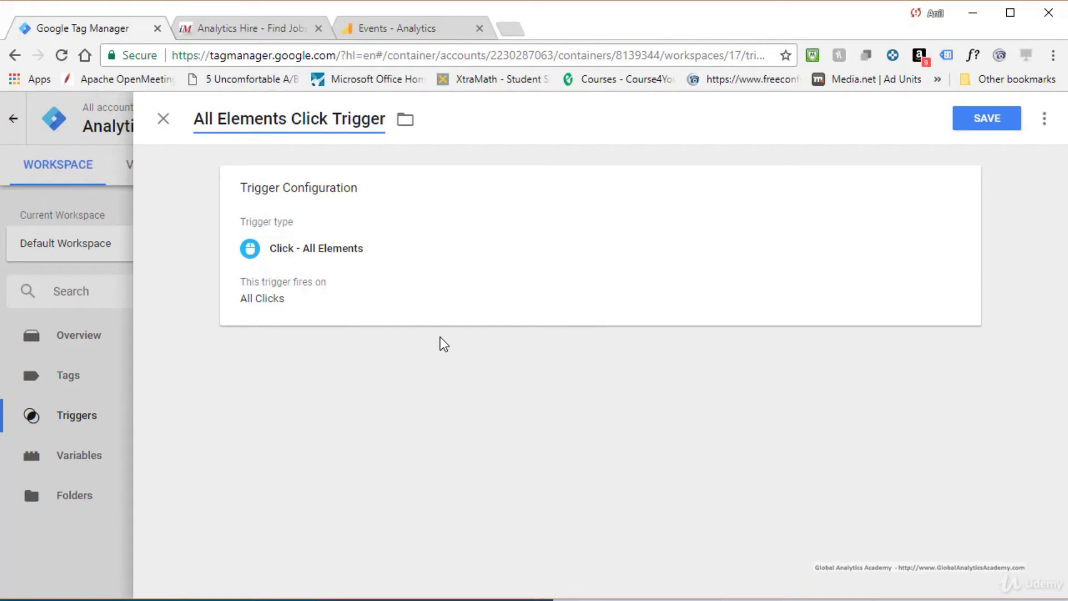
pyautogui.click(315, 301)
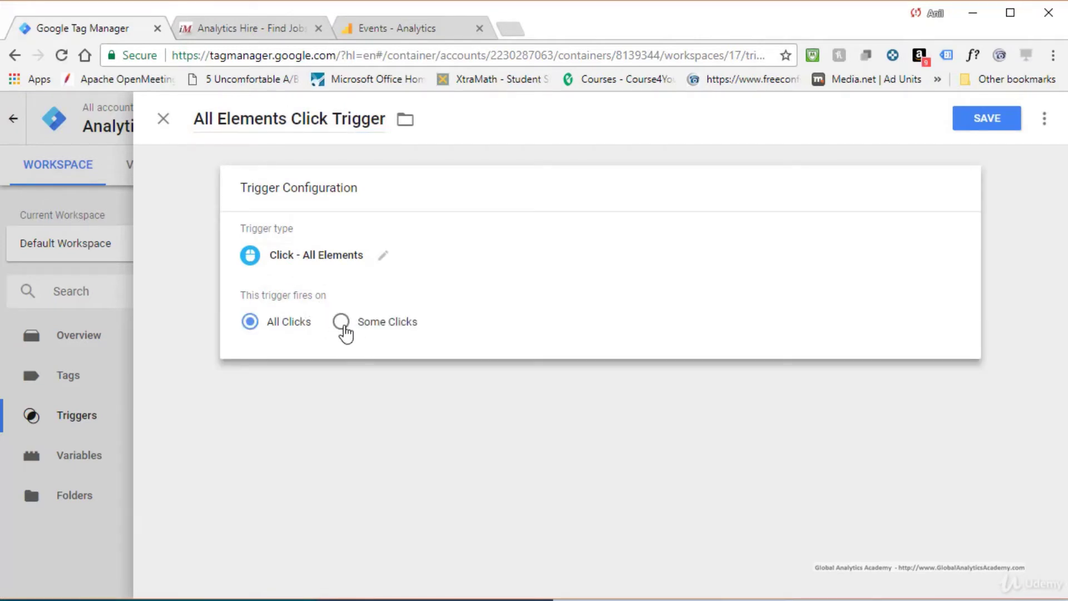
pyautogui.click(1000, 136)
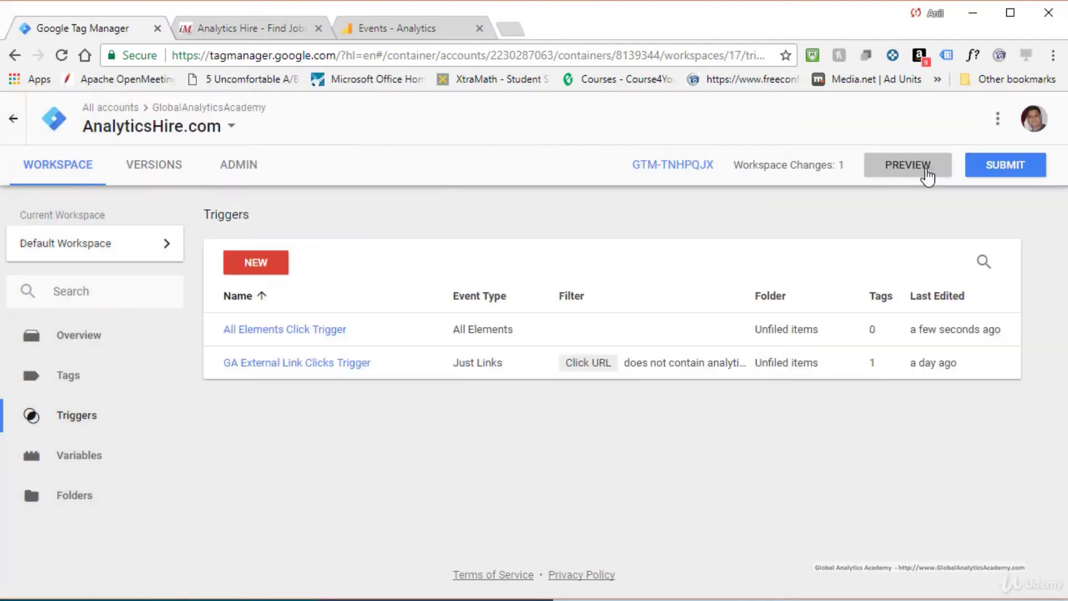
# Step: Preview the workspace and test the Job Listing button on the analyticshire.com home page, opening it in a new browser tab
pyautogui.click(921, 174)
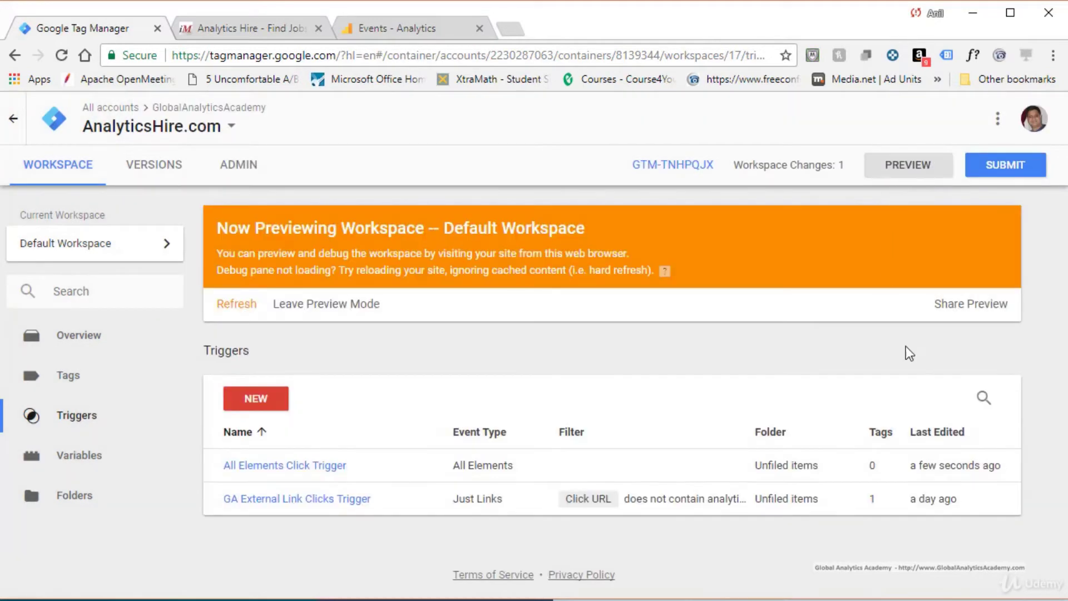
pyautogui.click(266, 28)
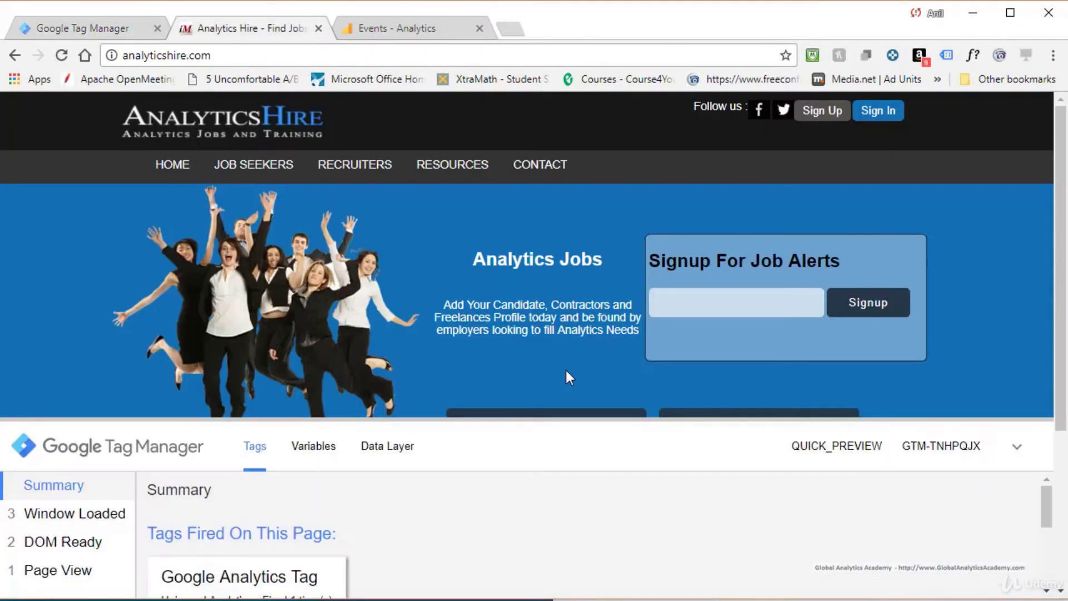
pyautogui.scroll(-2, 565, 368)
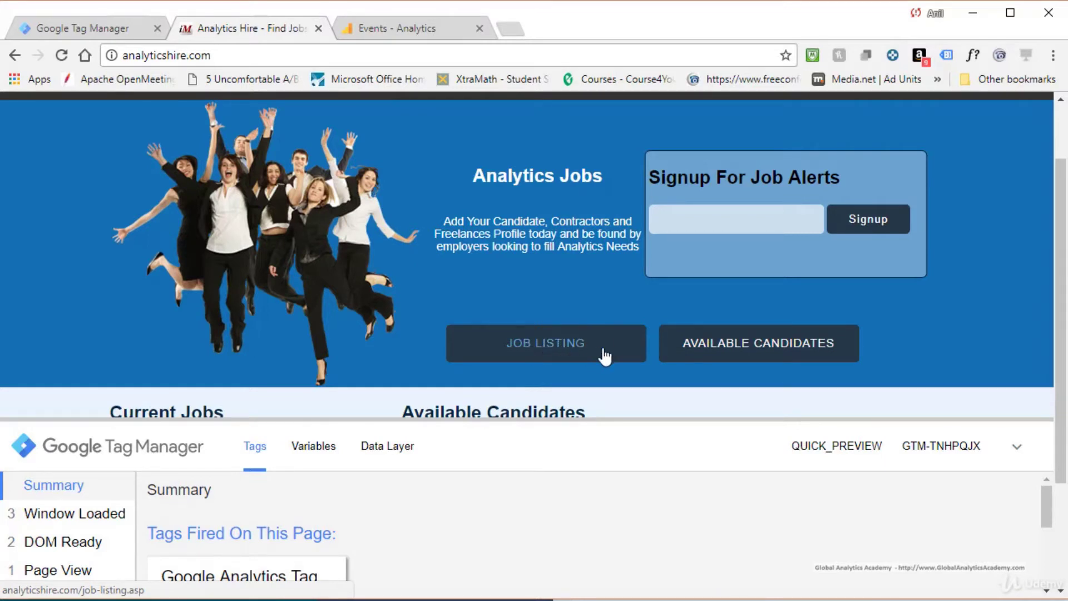
pyautogui.keyDown('ctrl'); pyautogui.click(544, 351); pyautogui.keyUp('ctrl')
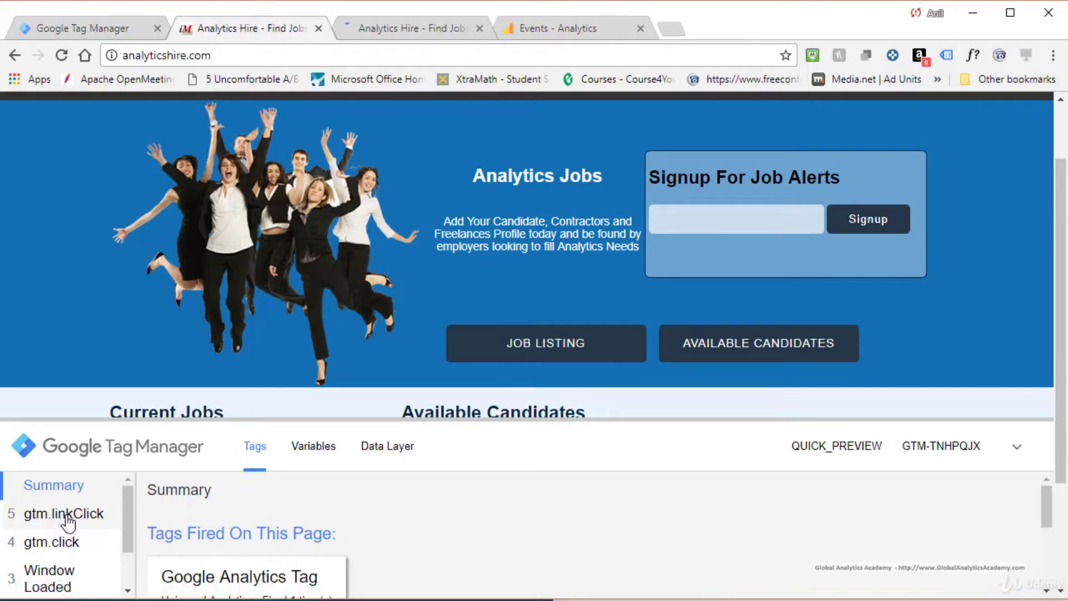
# Step: Inspect the Click Classes variable of the Job Listing button's gtm.click event in the debug pane
pyautogui.click(40, 553)
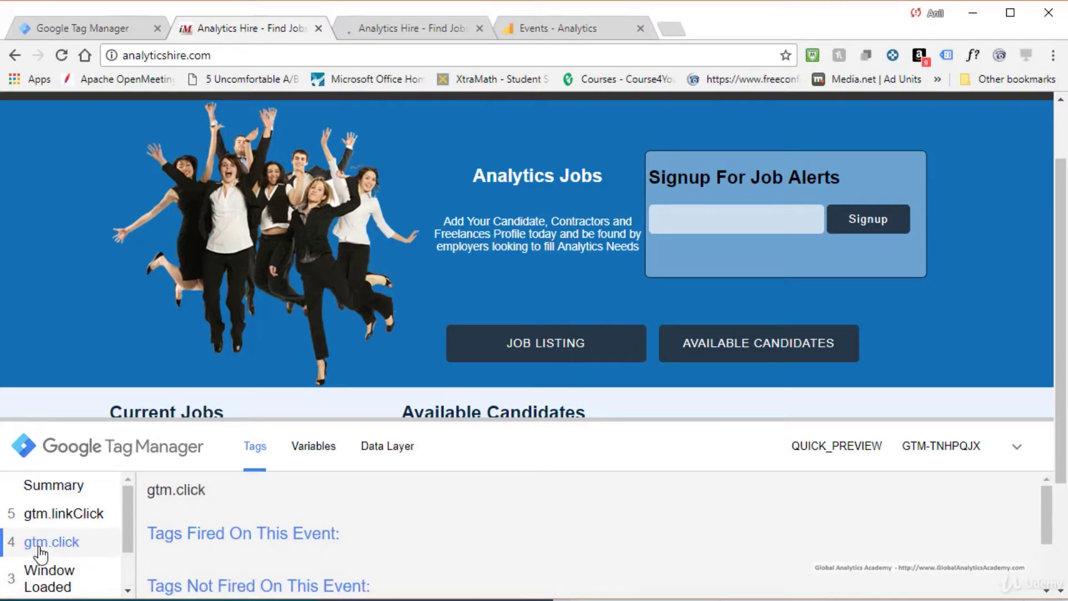
pyautogui.click(328, 455)
pyautogui.scroll(-2, 494, 534)
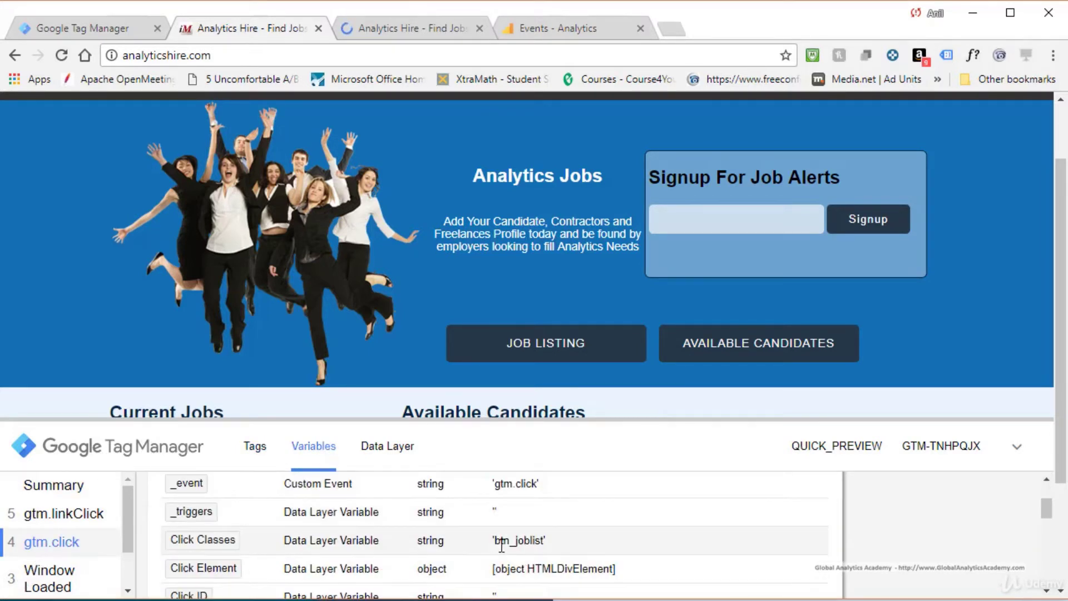
pyautogui.moveTo(510, 541); pyautogui.dragTo(494, 541)
pyautogui.moveTo(494, 541); pyautogui.dragTo(513, 541)
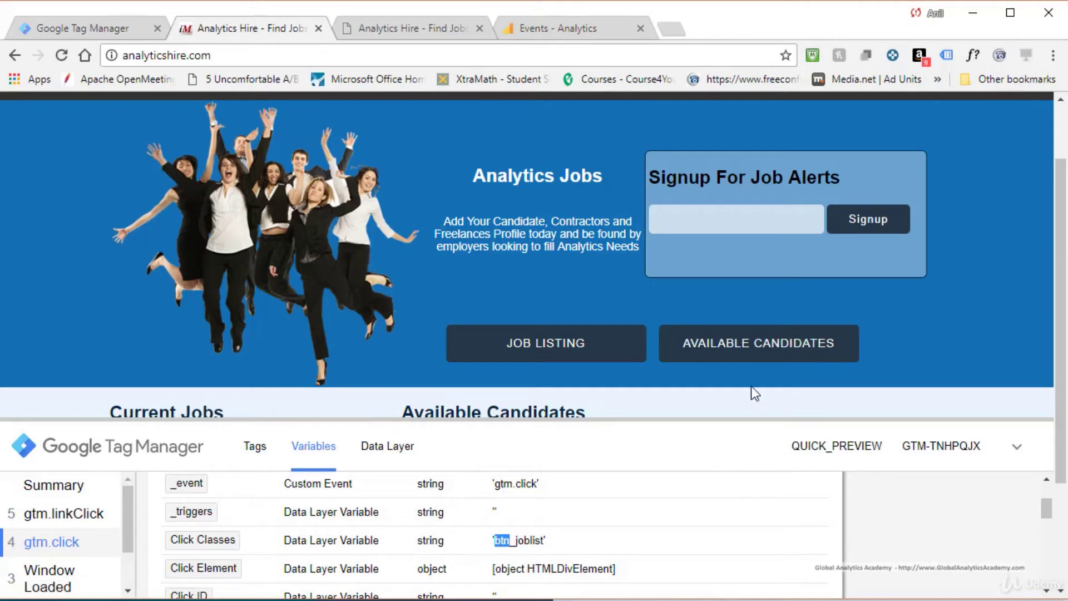
# Step: Test the Available Candidates button in a new browser tab and inspect its gtm.click event's Click Classes value
pyautogui.click(763, 355)
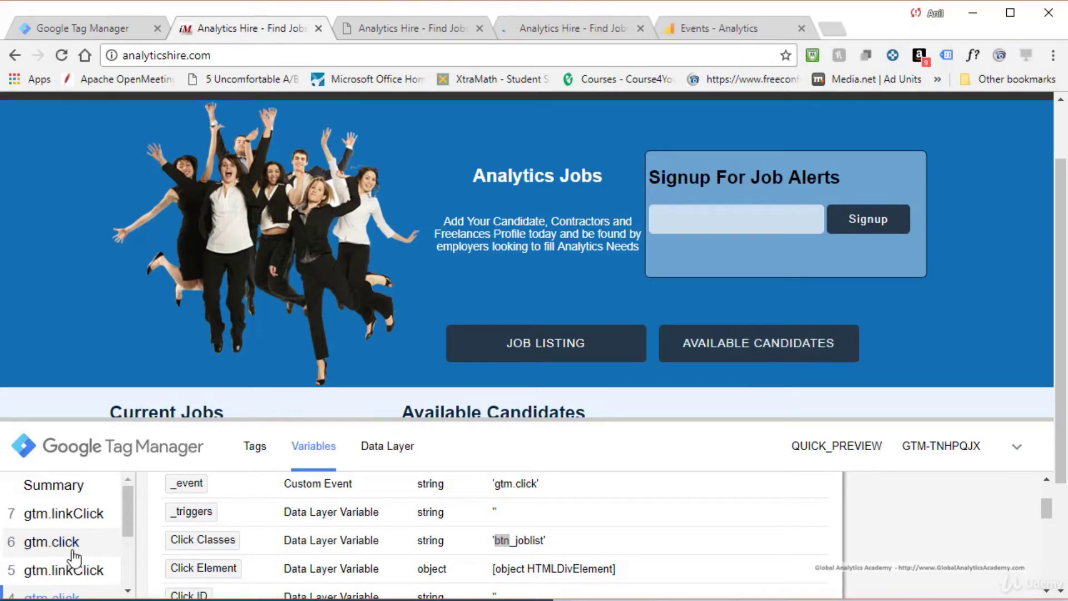
pyautogui.click(70, 550)
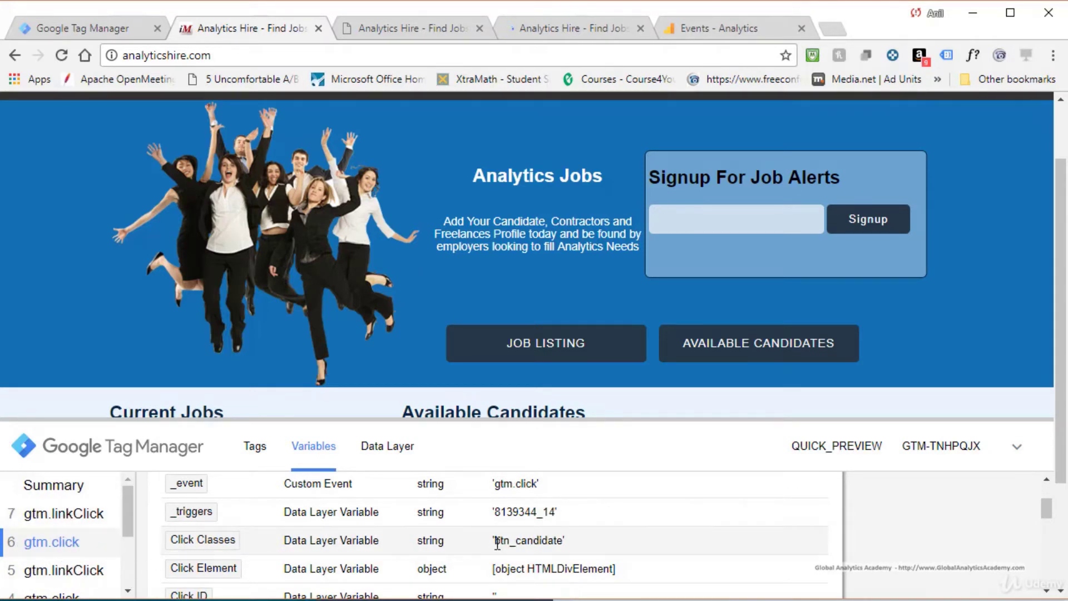
pyautogui.moveTo(494, 540); pyautogui.dragTo(512, 541)
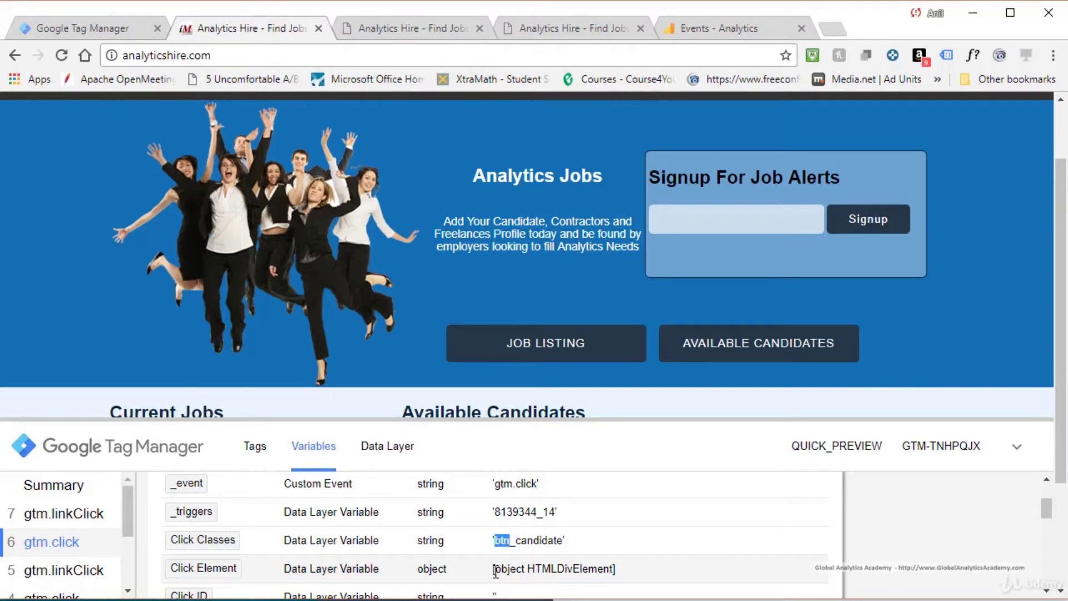
# Step: Edit the All Elements Click Trigger to fire on Some Clicks where Click Classes contains "btn"
pyautogui.click(92, 28)
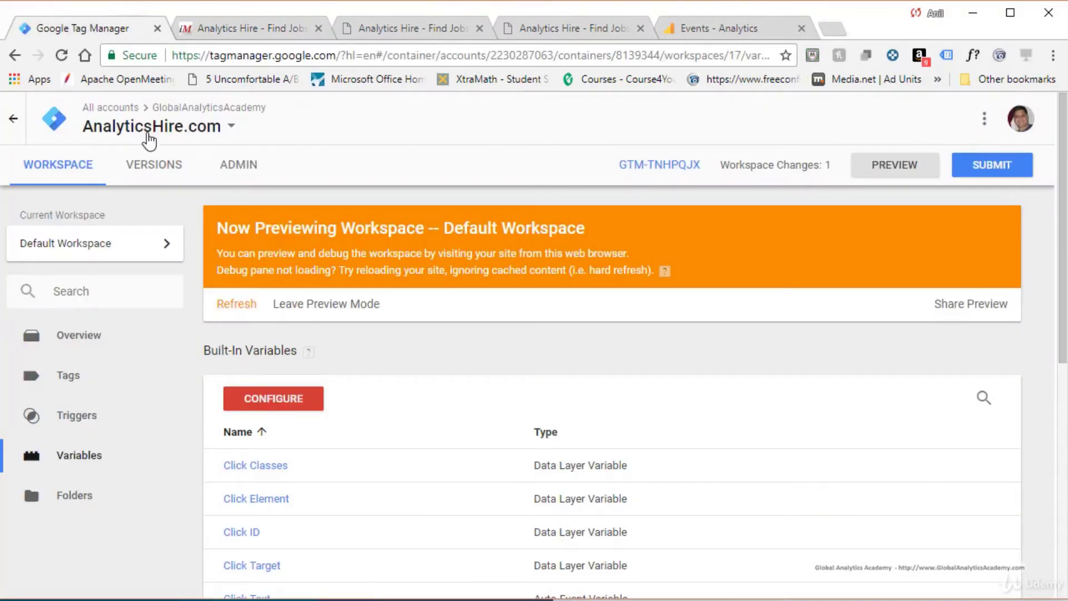
pyautogui.click(85, 416)
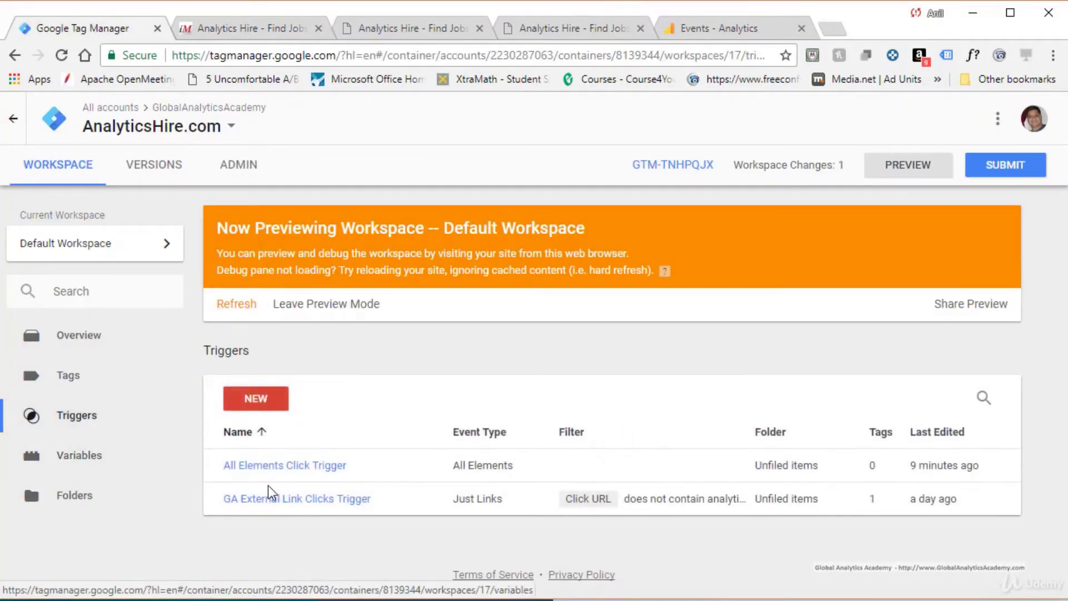
pyautogui.click(297, 467)
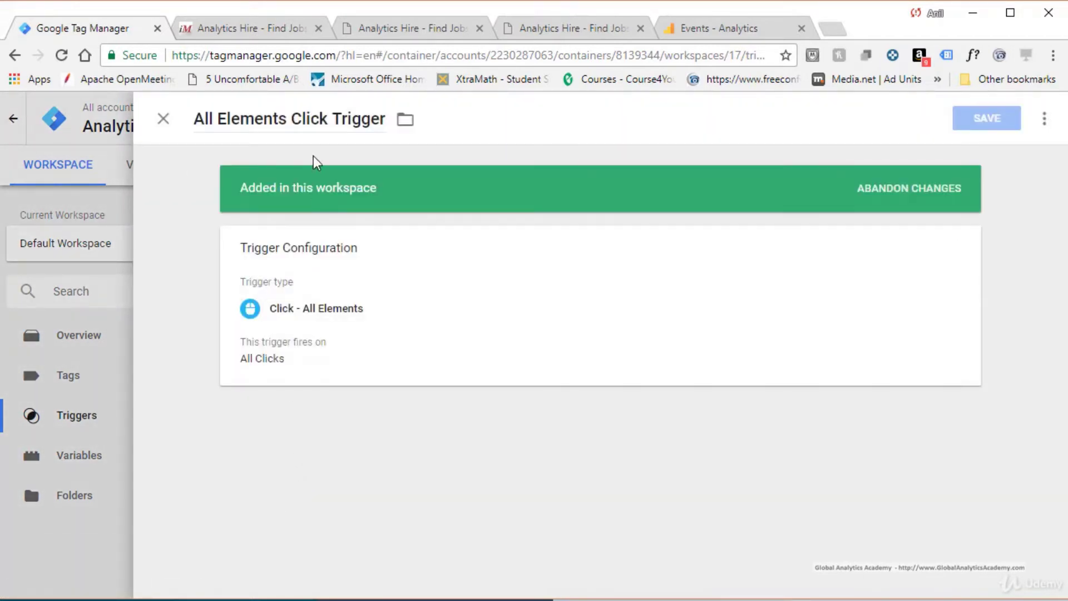
pyautogui.click(275, 362)
pyautogui.click(341, 384)
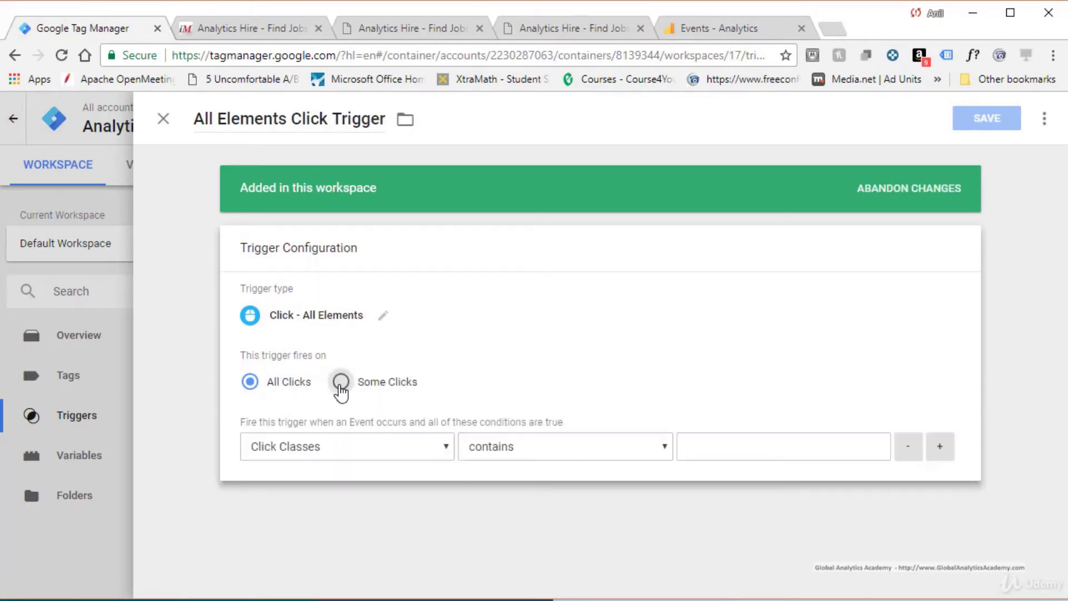
pyautogui.click(767, 447)
pyautogui.write('btn')
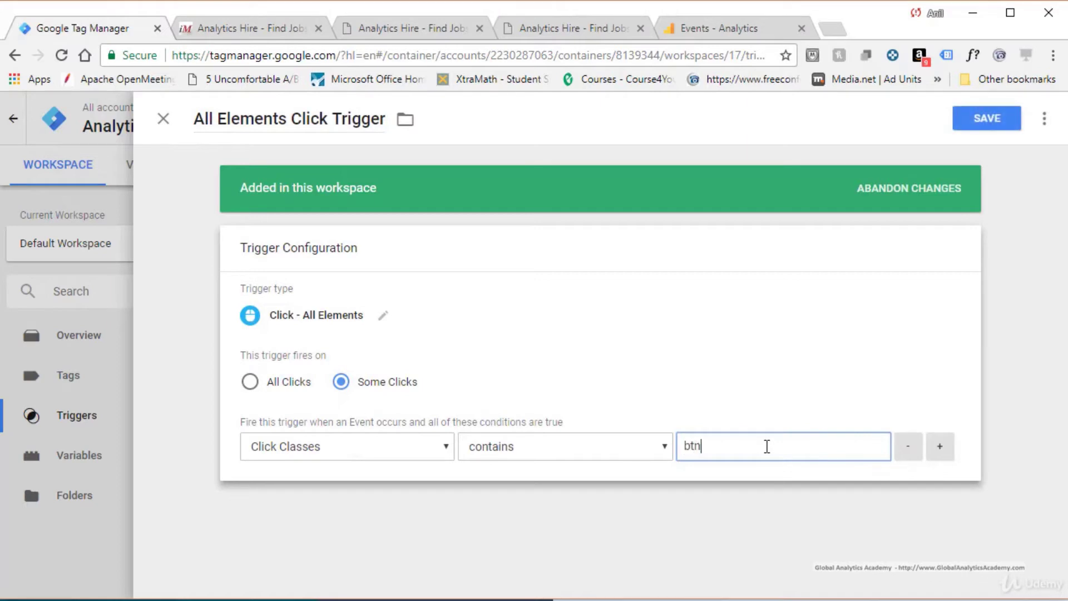
# Step: Rename the trigger "Button Click Trigger" and save it
pyautogui.doubleClick(201, 119)
pyautogui.moveTo(237, 118); pyautogui.dragTo(293, 114)
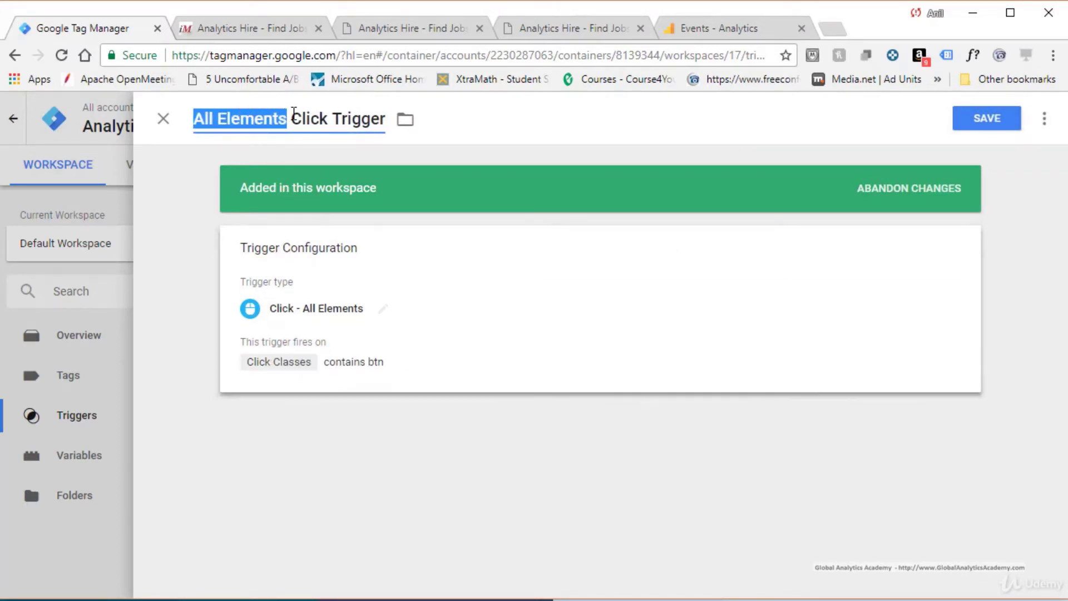
pyautogui.write('Button')
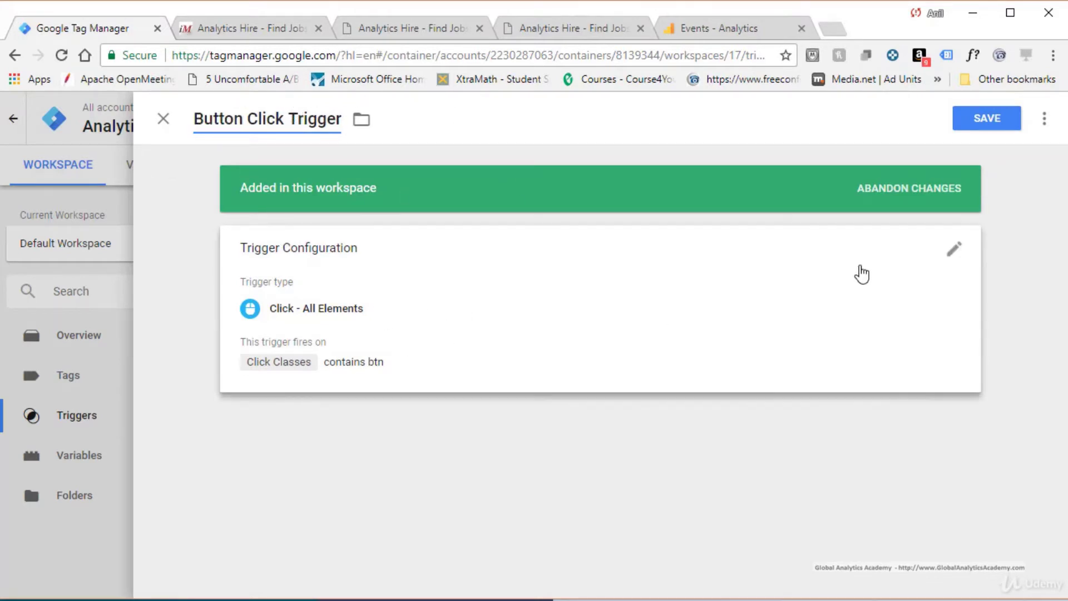
pyautogui.click(1007, 126)
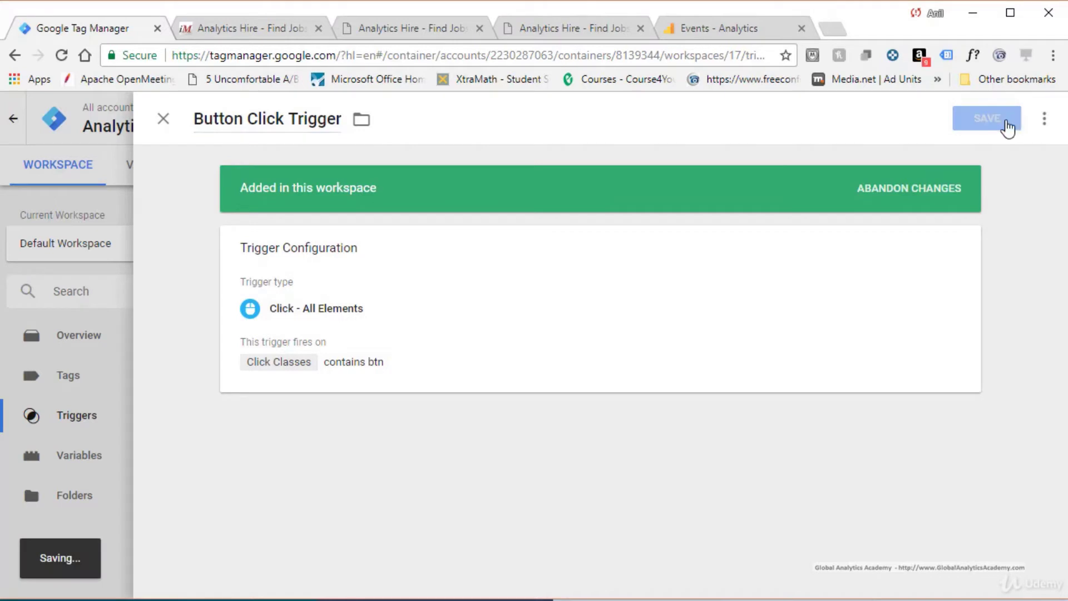
# Step: Create a new Universal Analytics tag with its track type set to Event
pyautogui.click(68, 384)
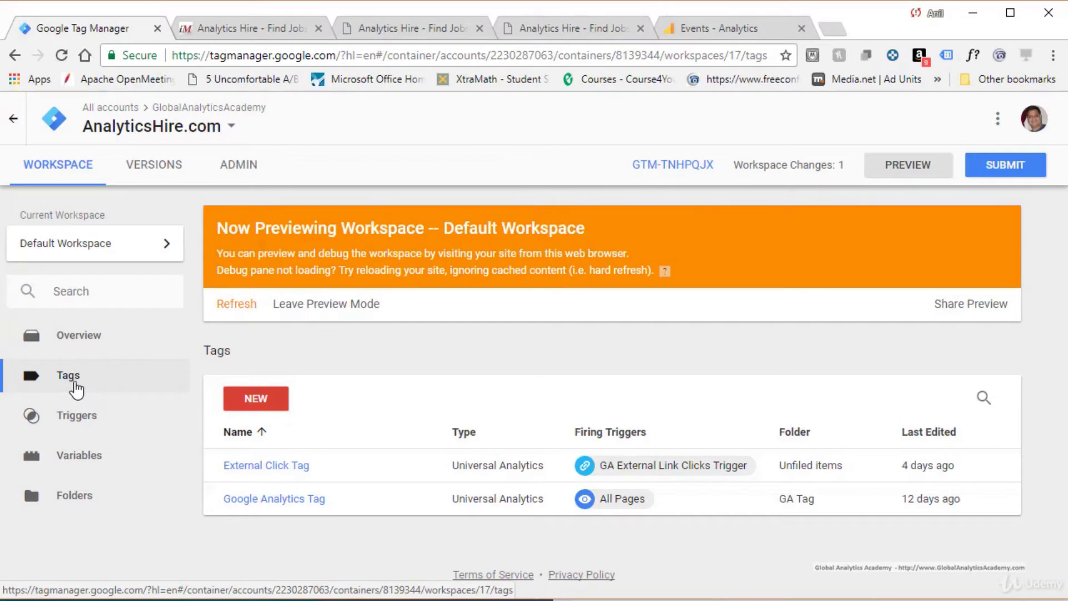
pyautogui.click(274, 398)
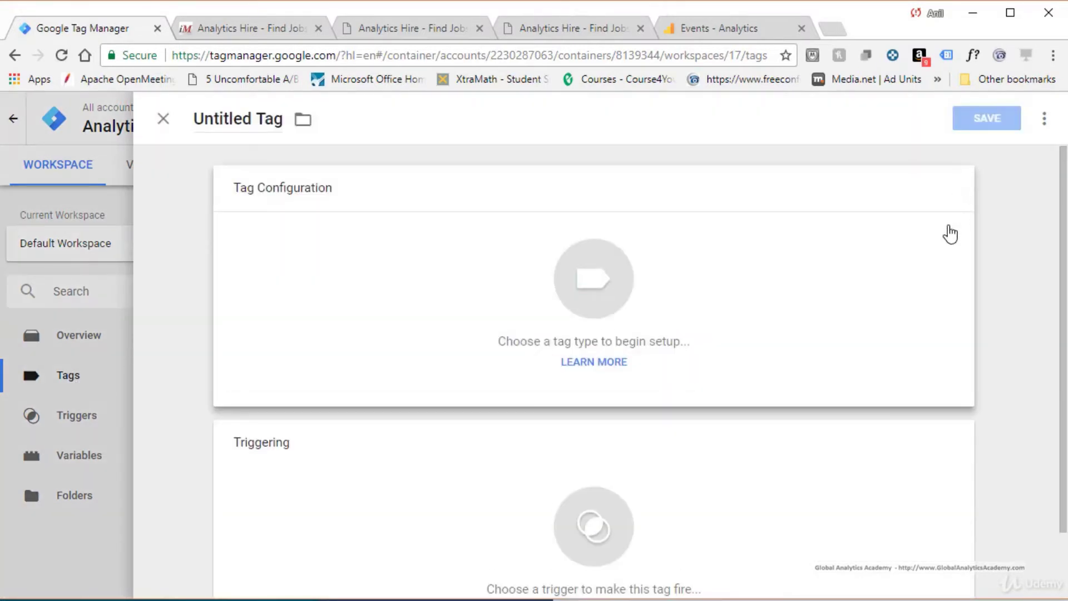
pyautogui.click(875, 289)
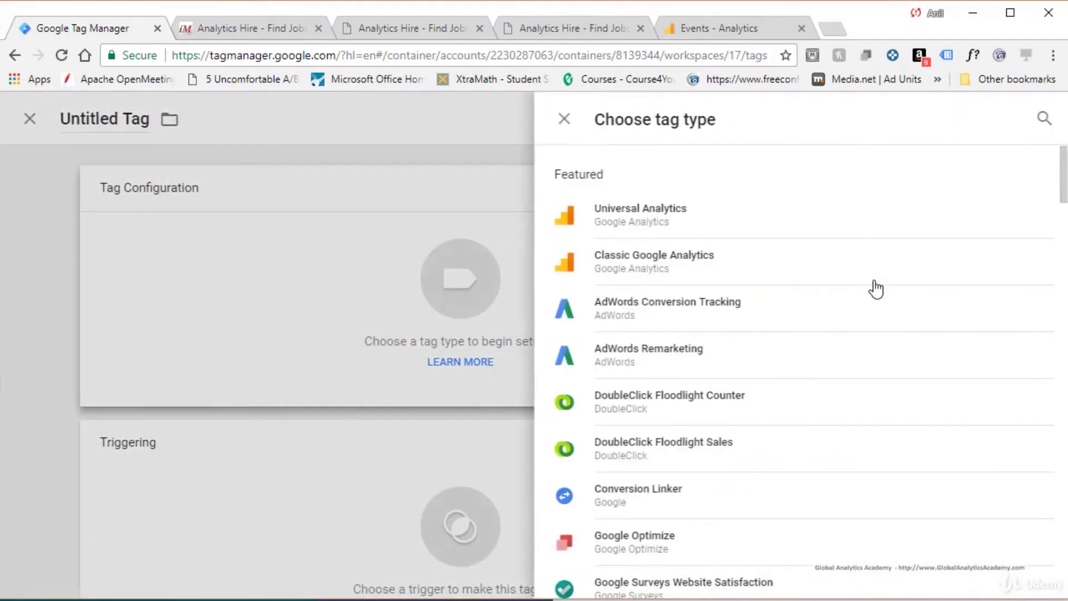
pyautogui.click(667, 225)
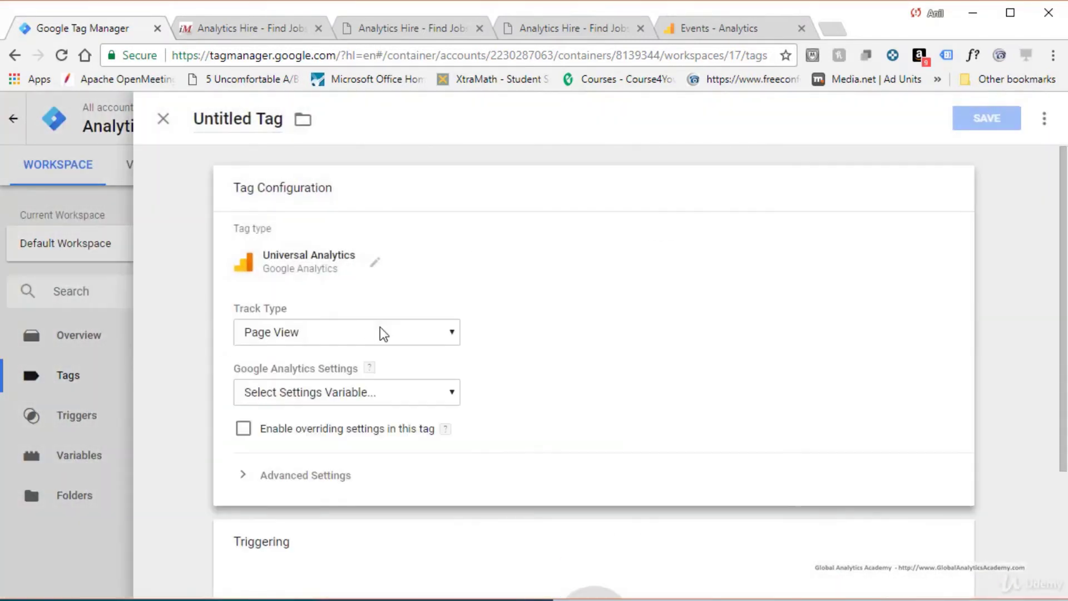
pyautogui.click(367, 332)
pyautogui.click(303, 386)
# Step: Set the event category to "Button Click" and the action to the Page Path variable
pyautogui.click(333, 411)
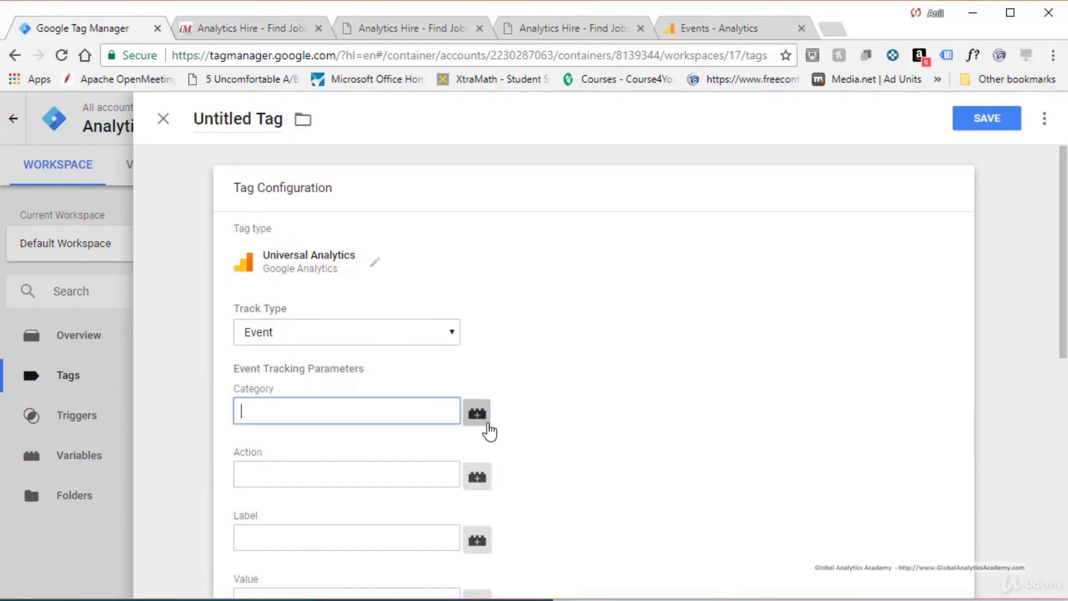
pyautogui.write('Button Click')
pyautogui.click(475, 478)
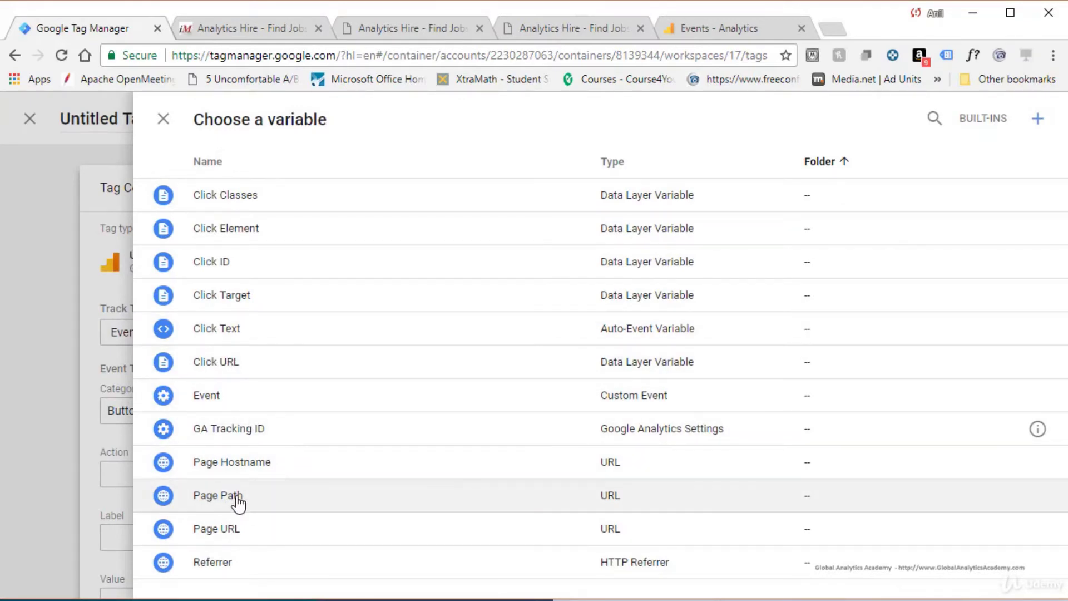
pyautogui.click(239, 501)
# Step: Set the event label to the Click Text variable, checking the click variables in the site's debug pane before choosing
pyautogui.click(379, 541)
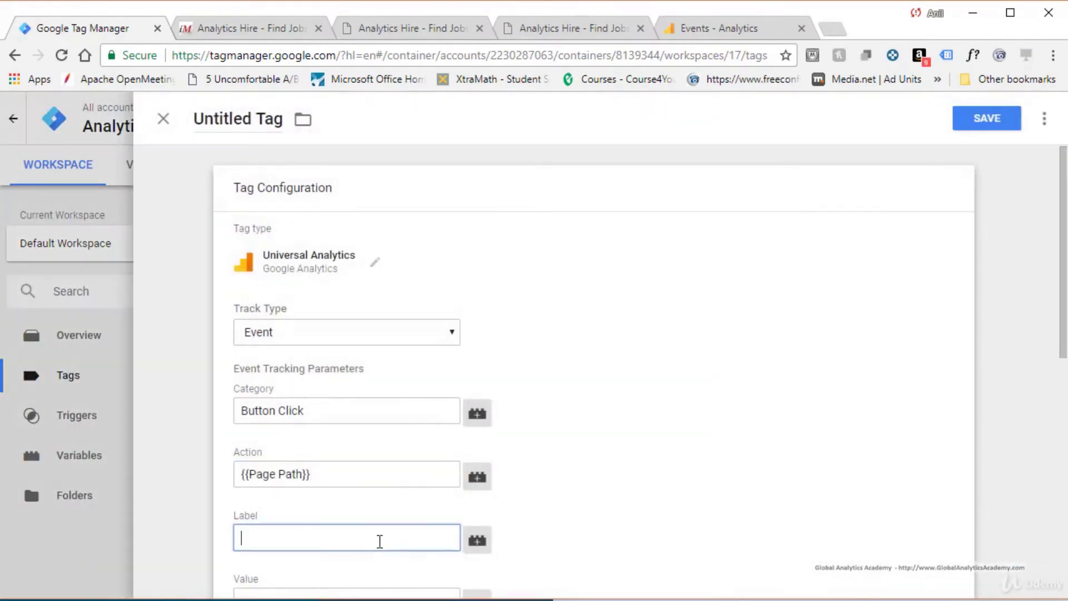
pyautogui.click(482, 547)
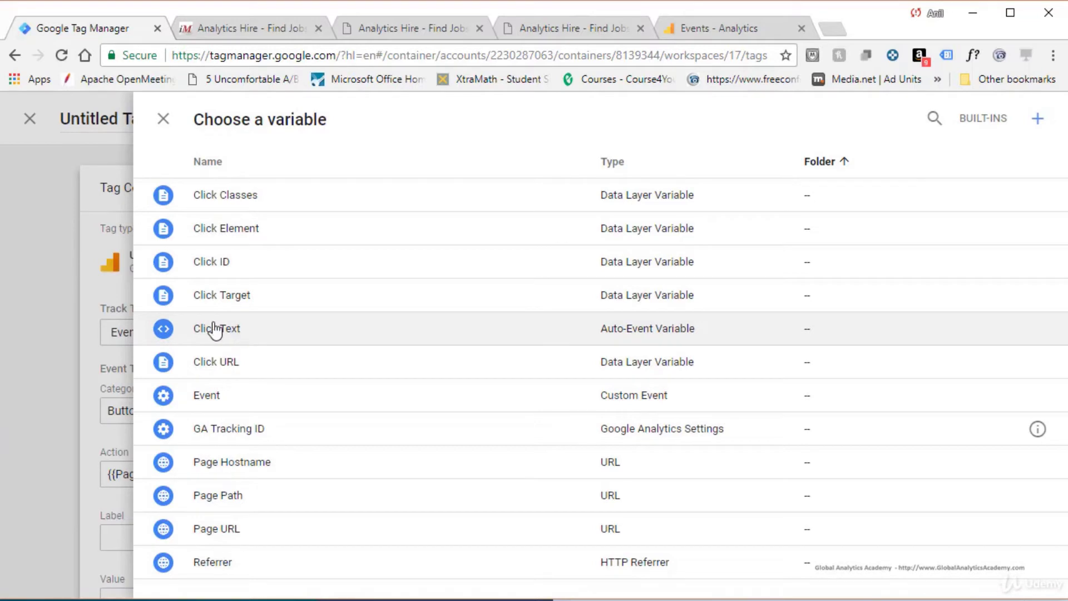
pyautogui.click(223, 25)
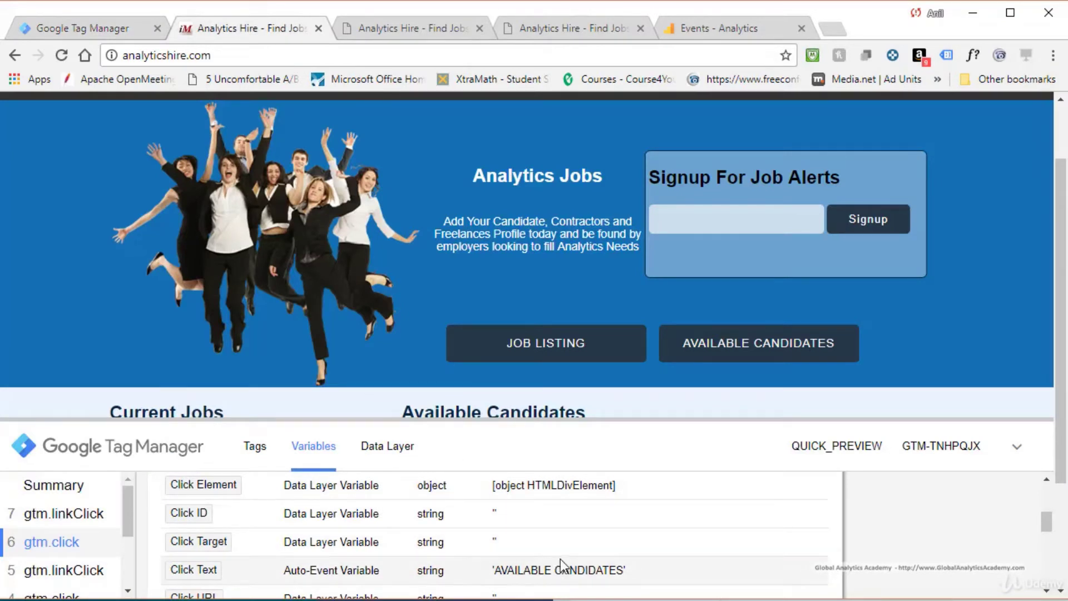
pyautogui.scroll(2, 549, 546)
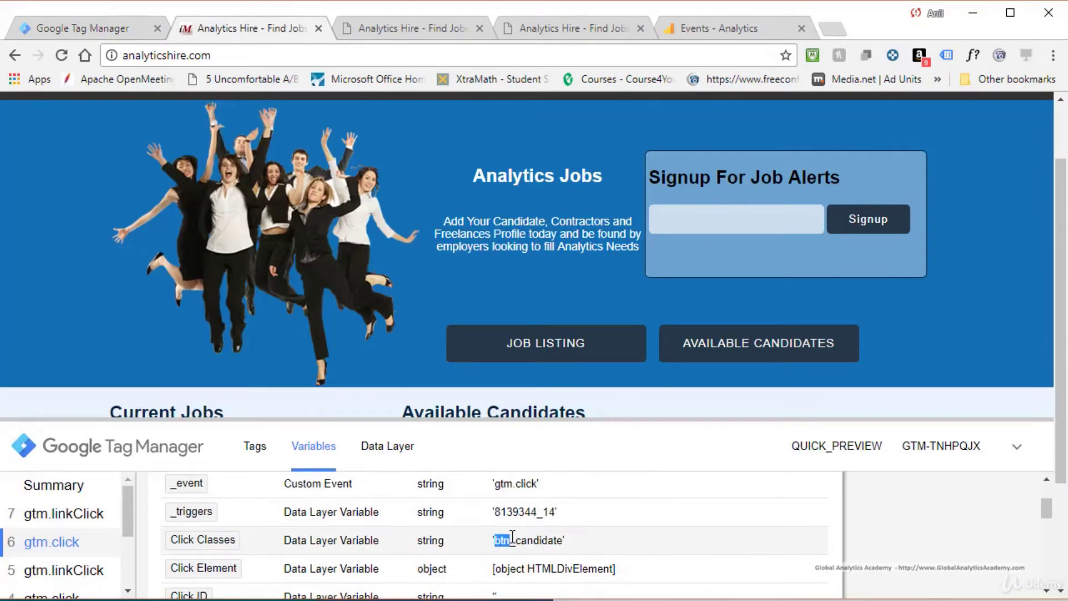
pyautogui.click(81, 28)
pyautogui.click(219, 337)
# Step: Set the tag's Non-Interaction Hit to True and its Google Analytics Settings to {{GA Tracking ID}}
pyautogui.scroll(-3, 289, 432)
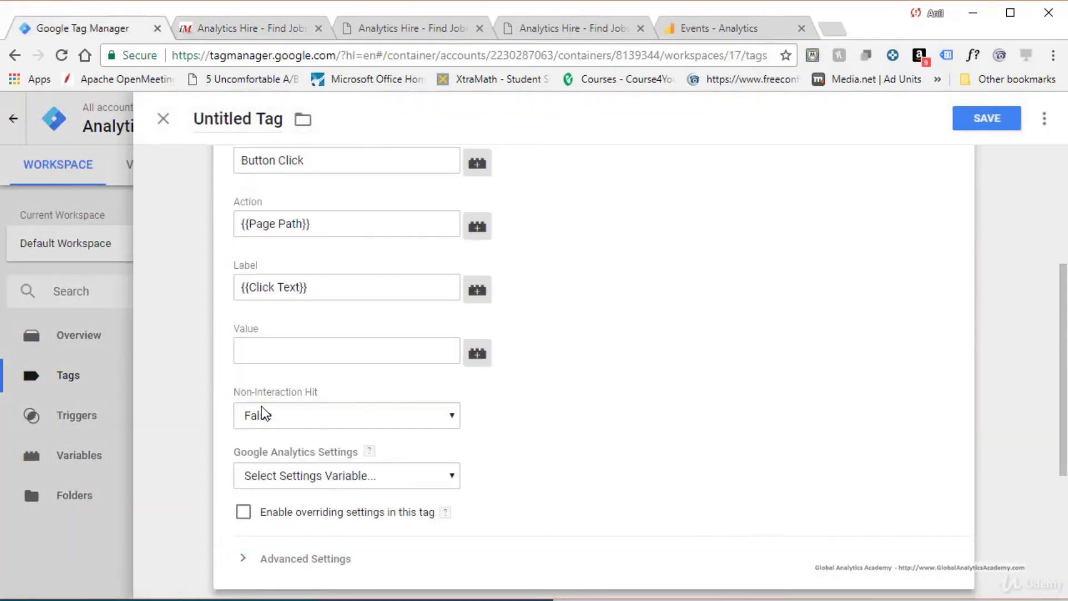
pyautogui.click(318, 413)
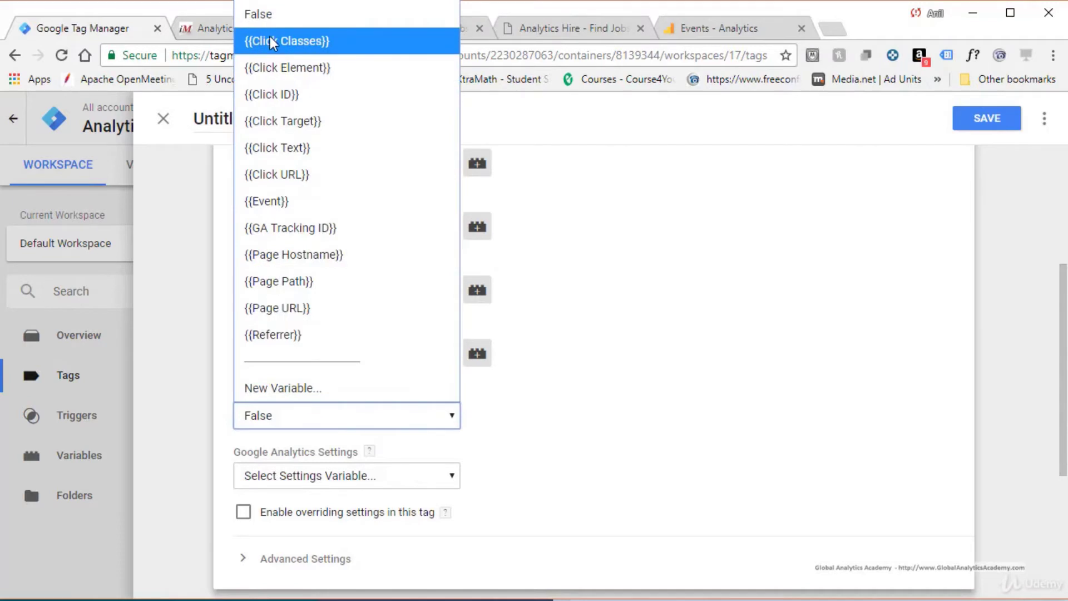
pyautogui.click(257, 12)
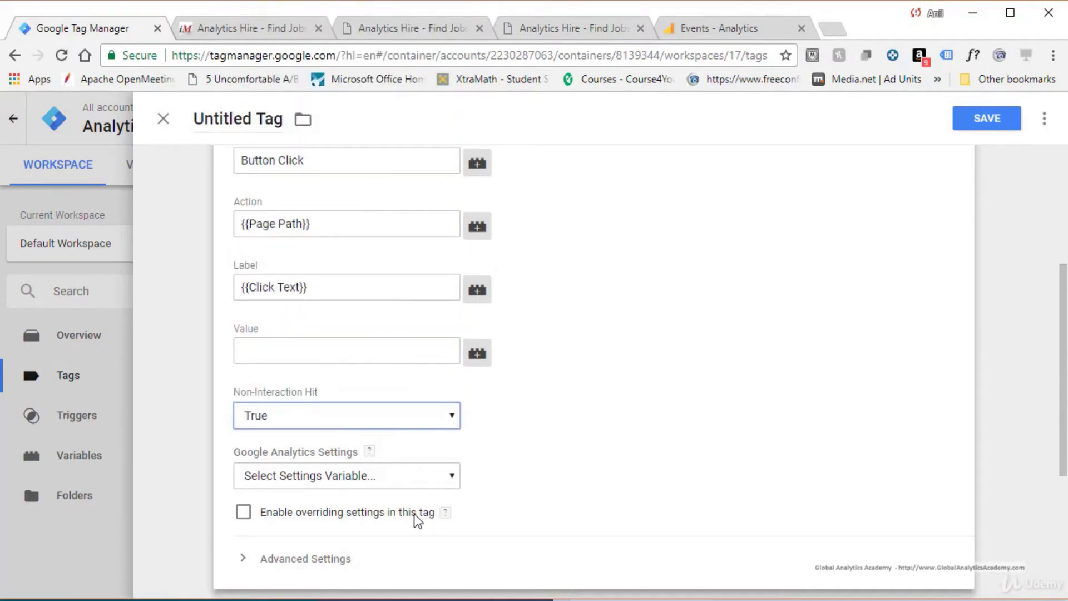
pyautogui.click(370, 473)
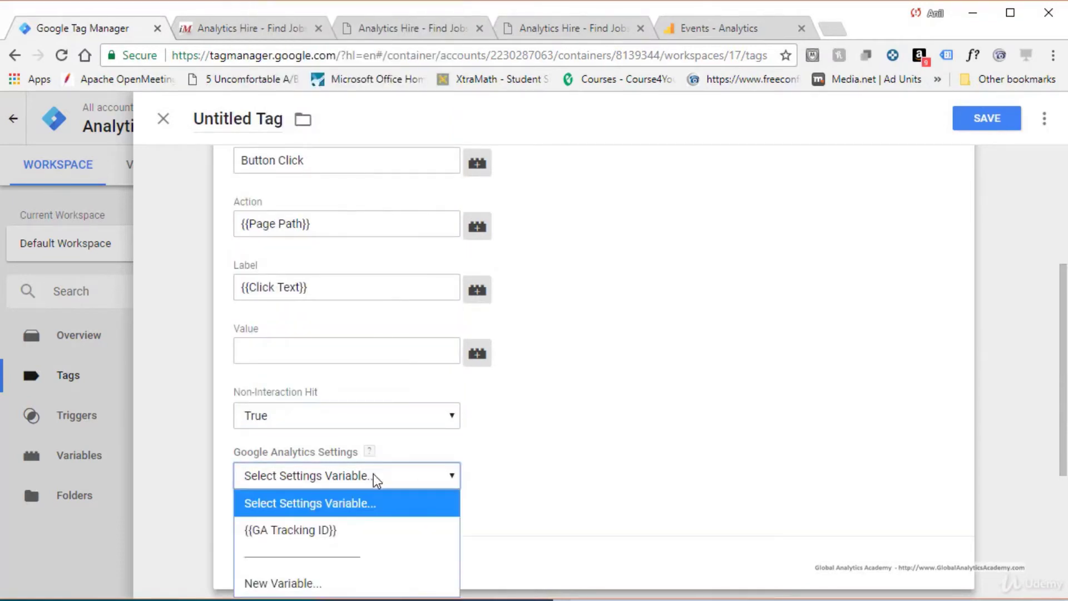
pyautogui.click(320, 532)
pyautogui.scroll(-3, 690, 517)
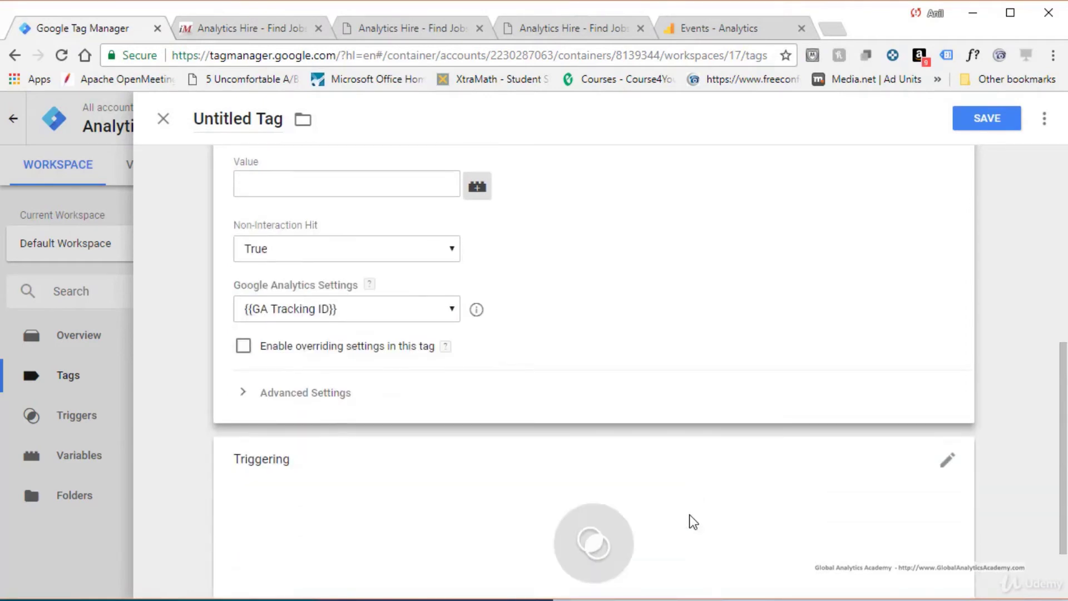
# Step: Attach the Button Click Trigger to the untitled tag and save the tag as "GA Button Click - Event"
pyautogui.scroll(-1, 689, 518)
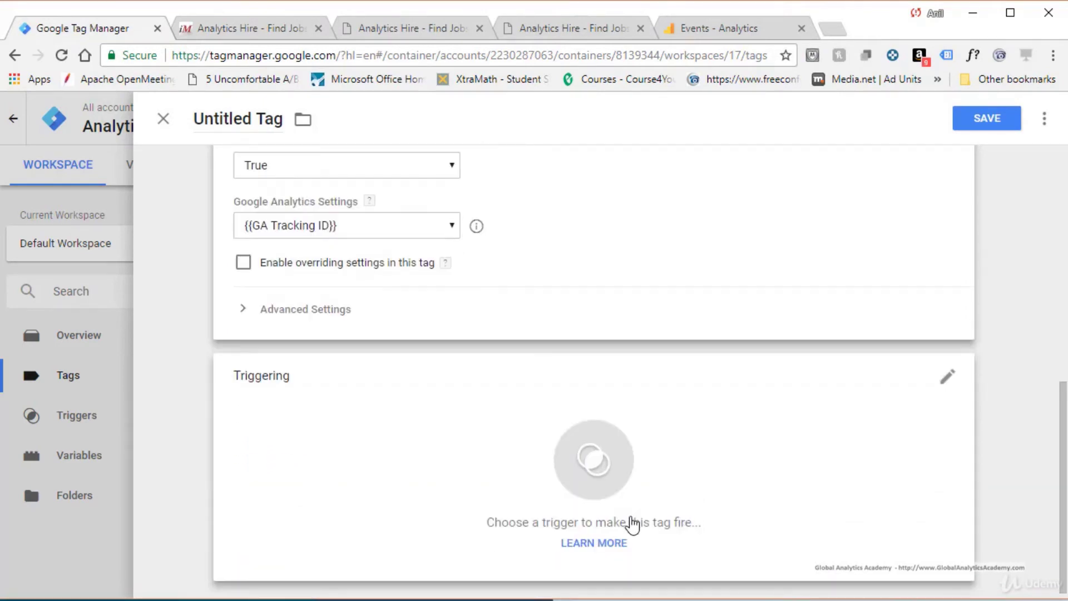
pyautogui.click(947, 383)
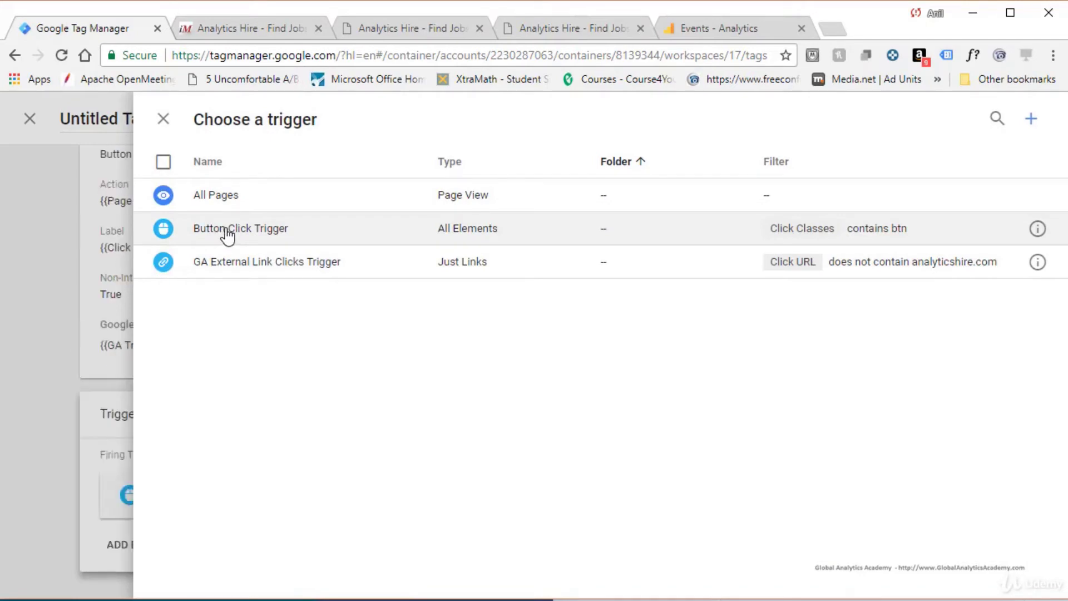
pyautogui.click(227, 234)
pyautogui.click(994, 120)
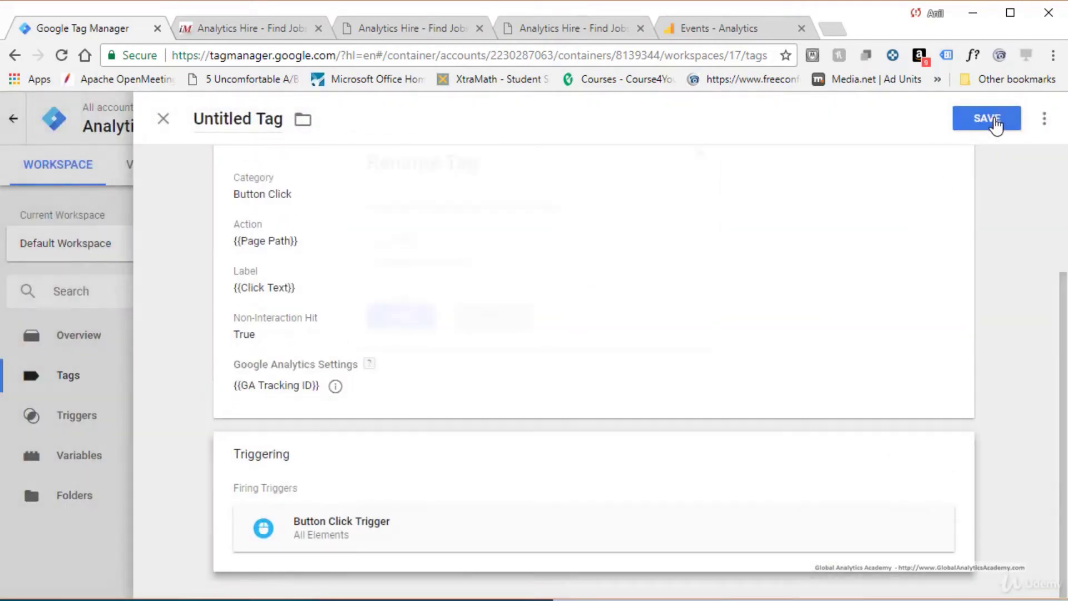
pyautogui.click(409, 327)
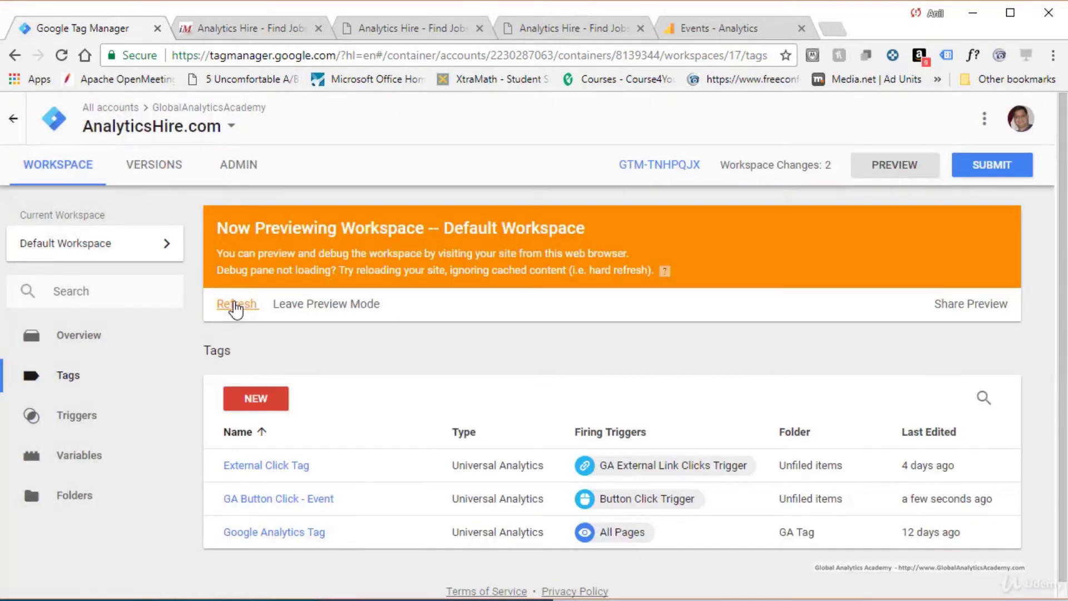
# Step: Refresh the workspace preview and reload the analyticshire.com home page to load the updated debug summary
pyautogui.click(236, 305)
pyautogui.click(233, 32)
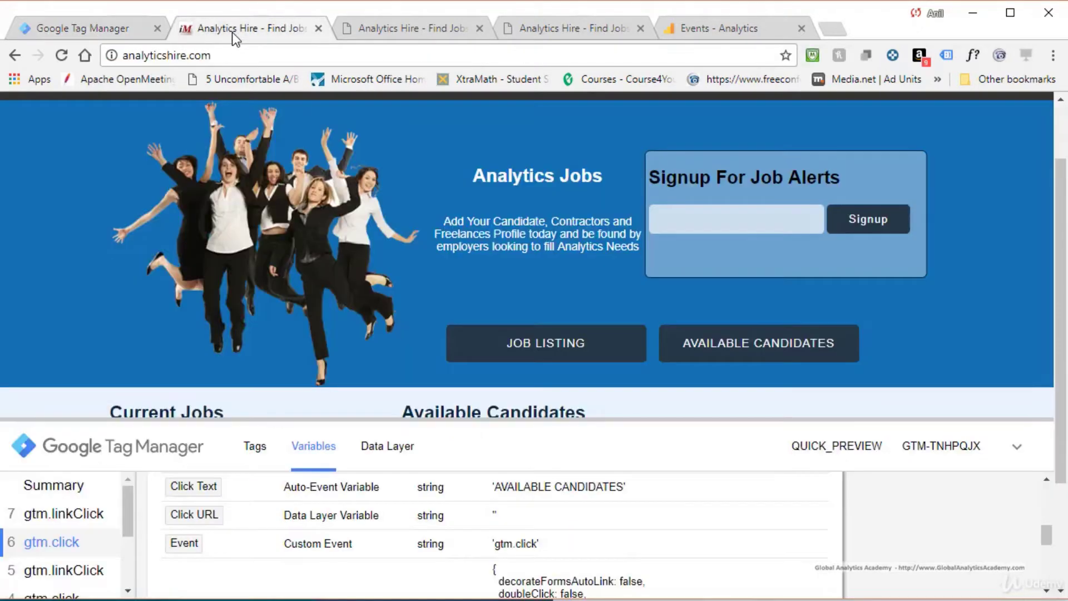
pyautogui.click(59, 55)
pyautogui.scroll(2, 302, 553)
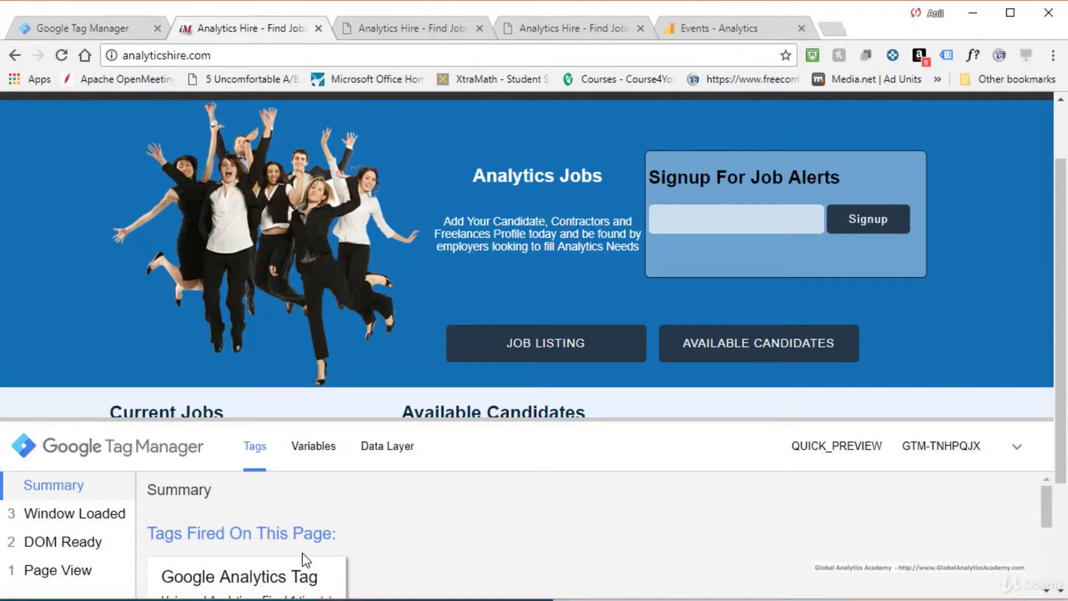
pyautogui.scroll(-2, 306, 551)
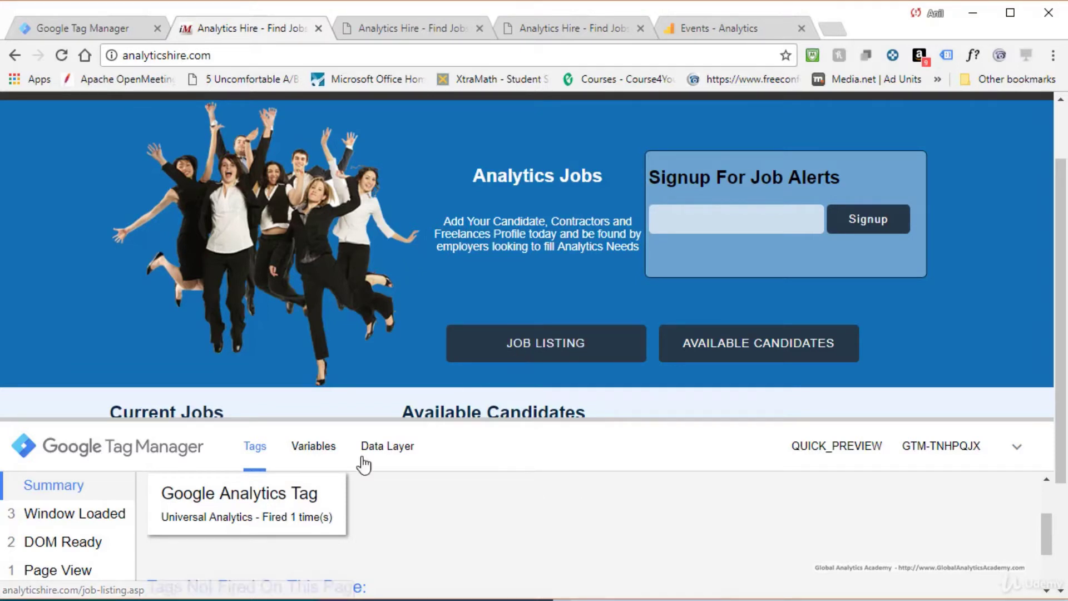
# Step: Test the site's Job Listing button and examine the GA Button Click - Event tag's properties in the enlarged debug pane
pyautogui.click(548, 351)
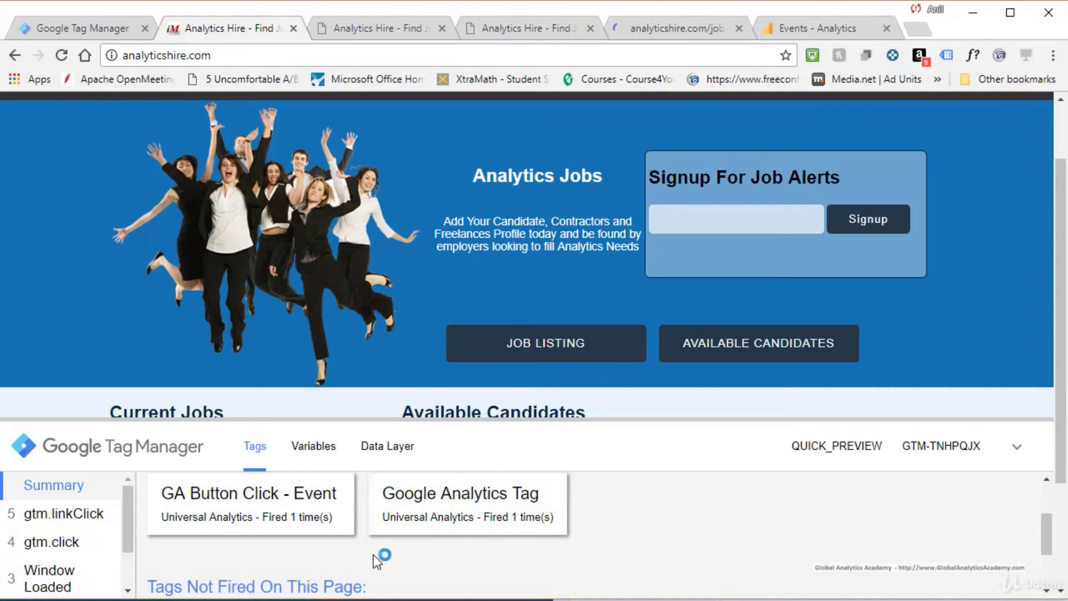
pyautogui.click(242, 520)
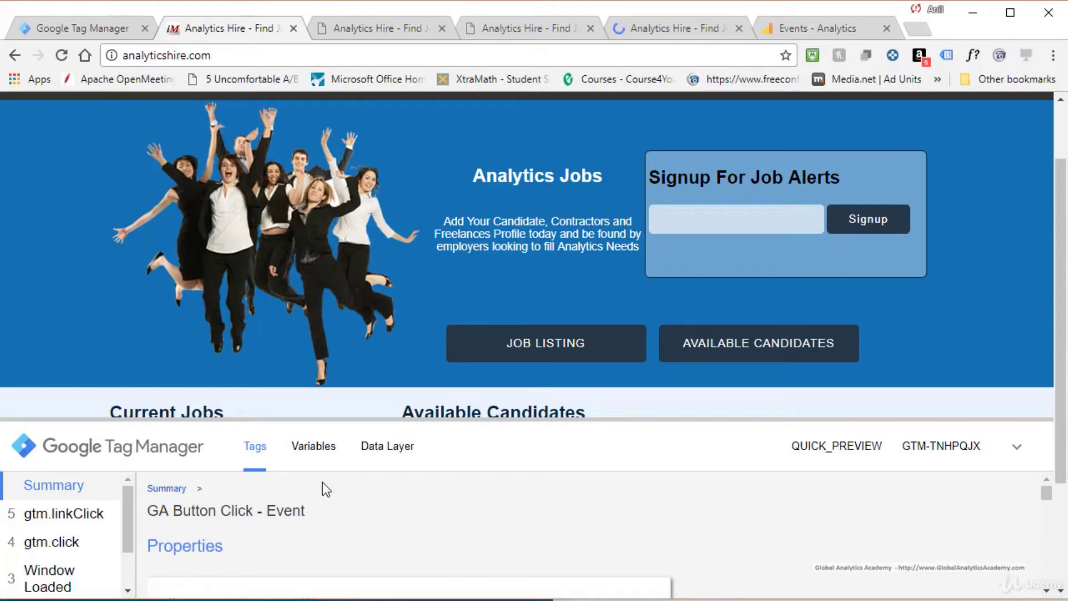
pyautogui.moveTo(466, 420); pyautogui.dragTo(470, 191)
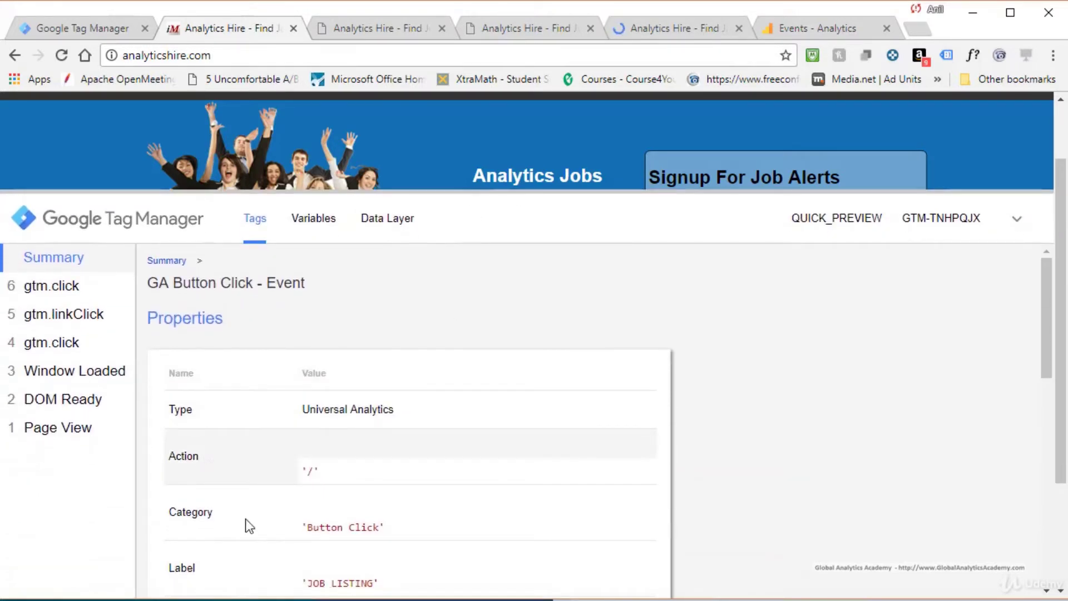
pyautogui.scroll(-2, 342, 545)
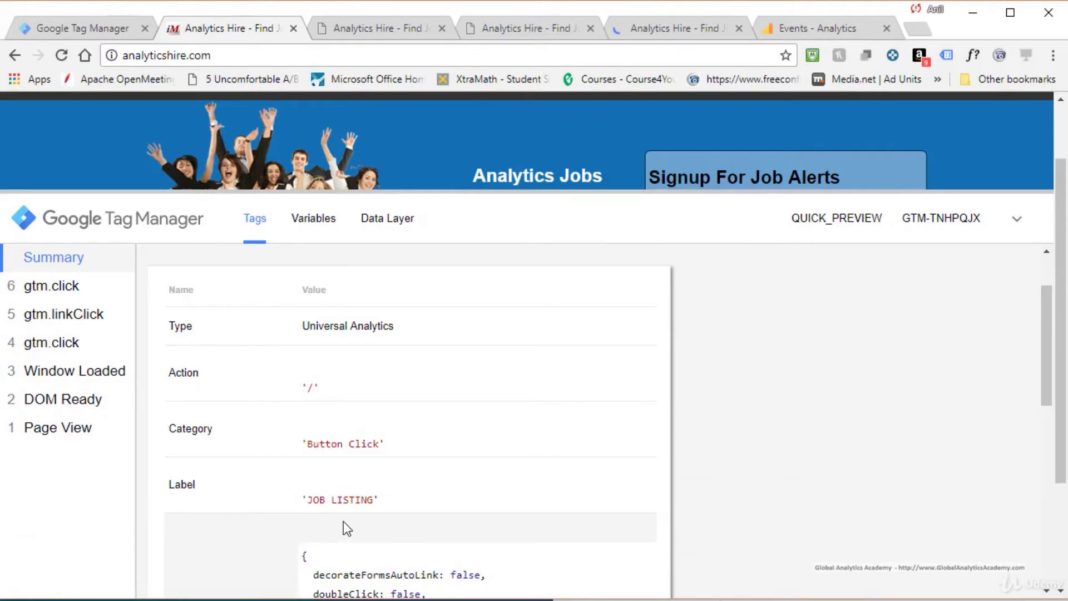
pyautogui.scroll(-3, 342, 521)
pyautogui.scroll(3, 334, 490)
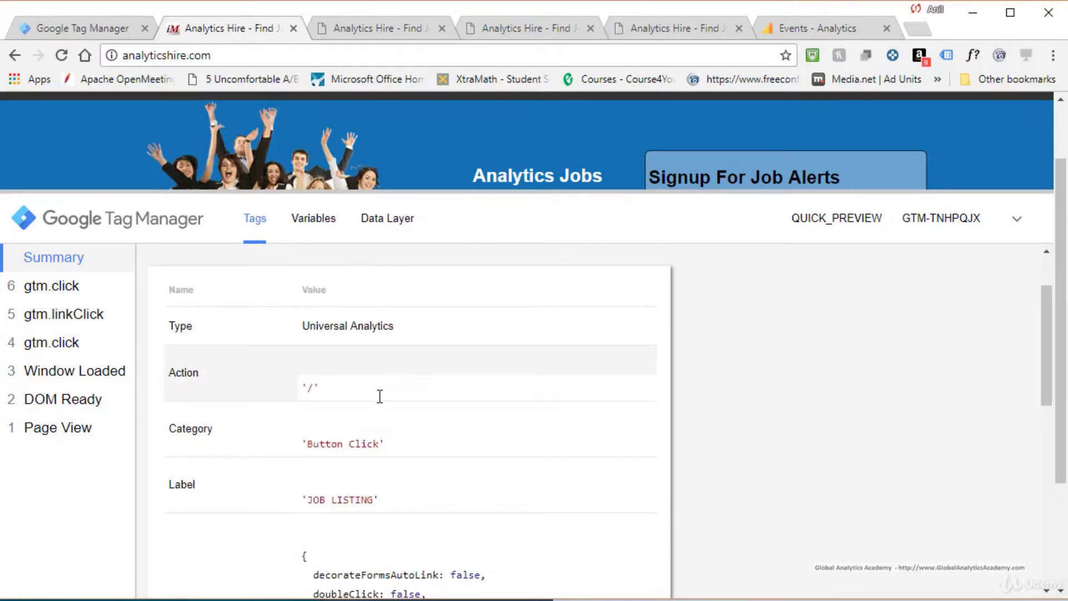
pyautogui.scroll(-7, 380, 397)
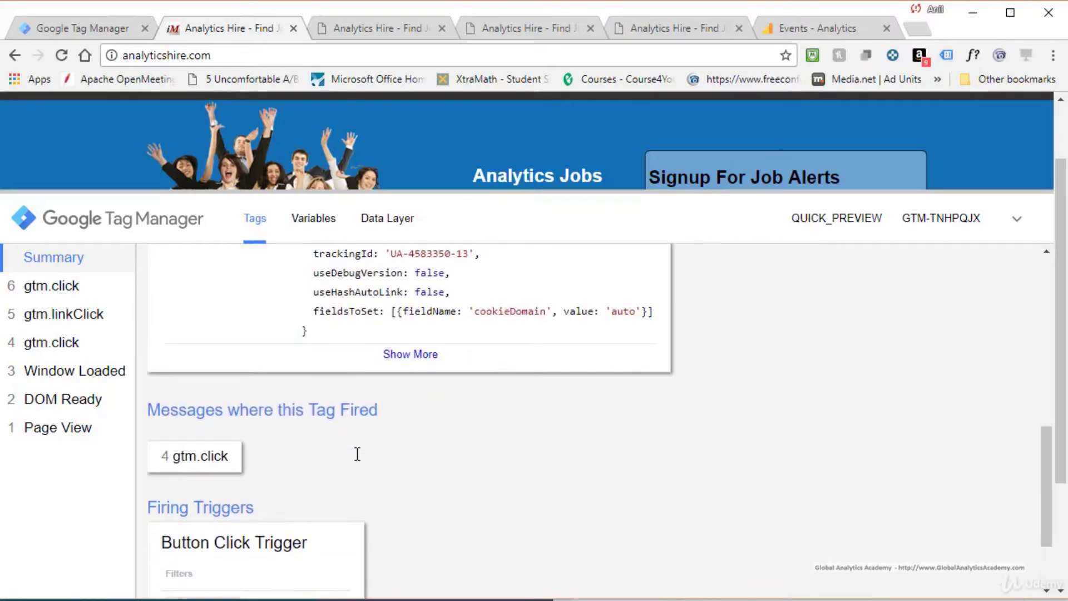
# Step: Check the Google Analytics real-time events of the last 30 minutes and inspect the Button Click category's action and label
pyautogui.click(840, 29)
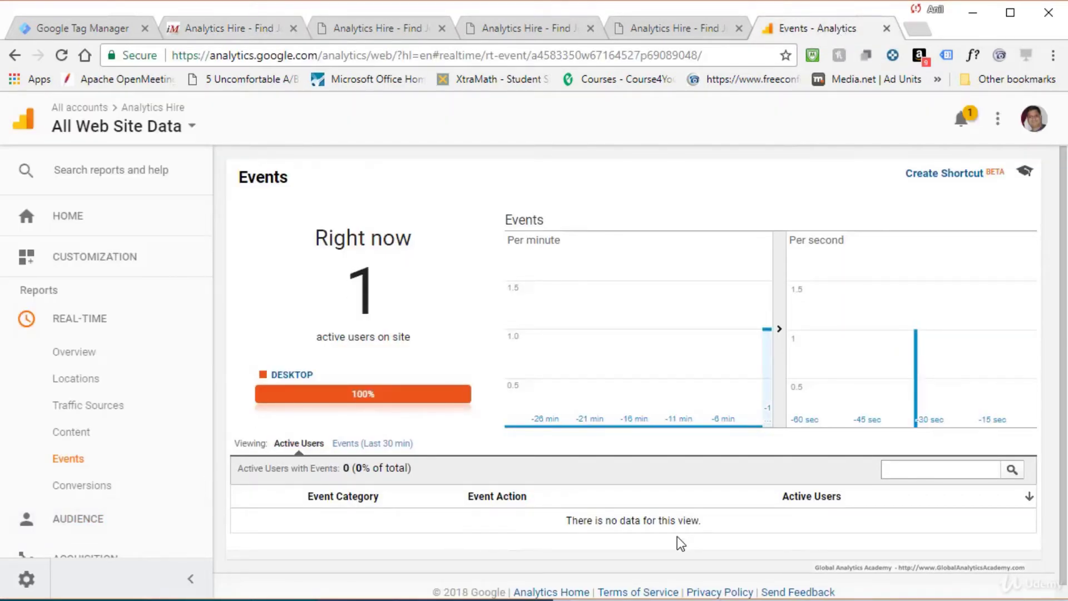
pyautogui.scroll(-1, 677, 536)
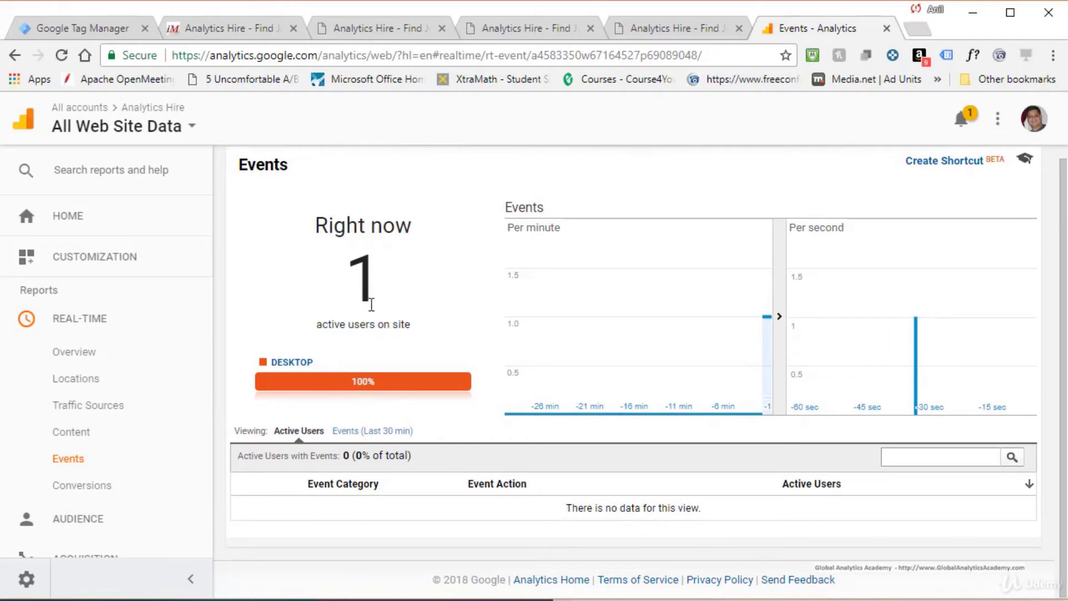
pyautogui.click(345, 434)
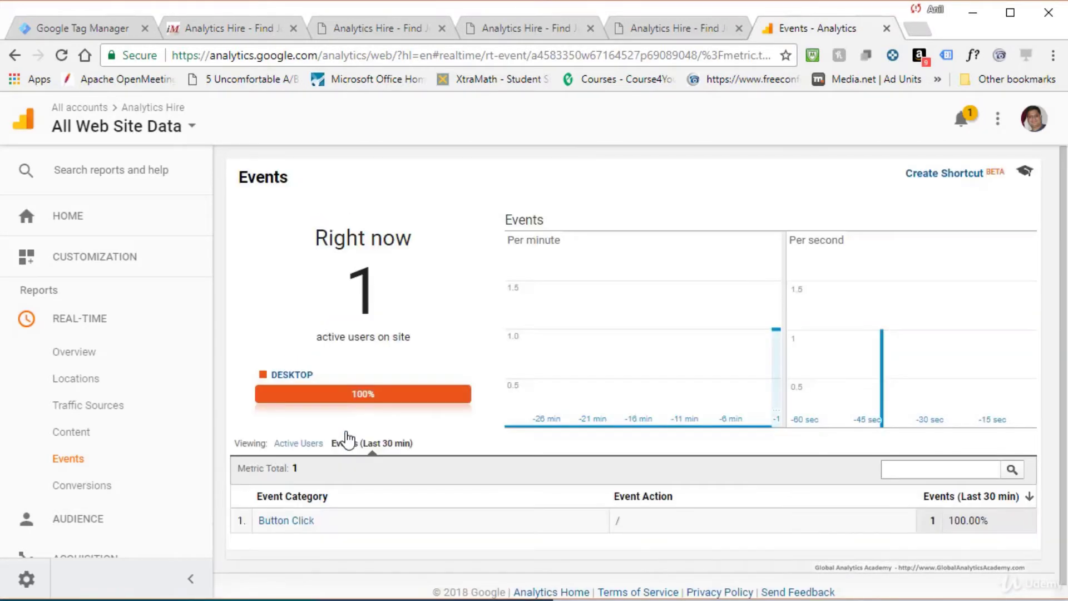
pyautogui.click(290, 522)
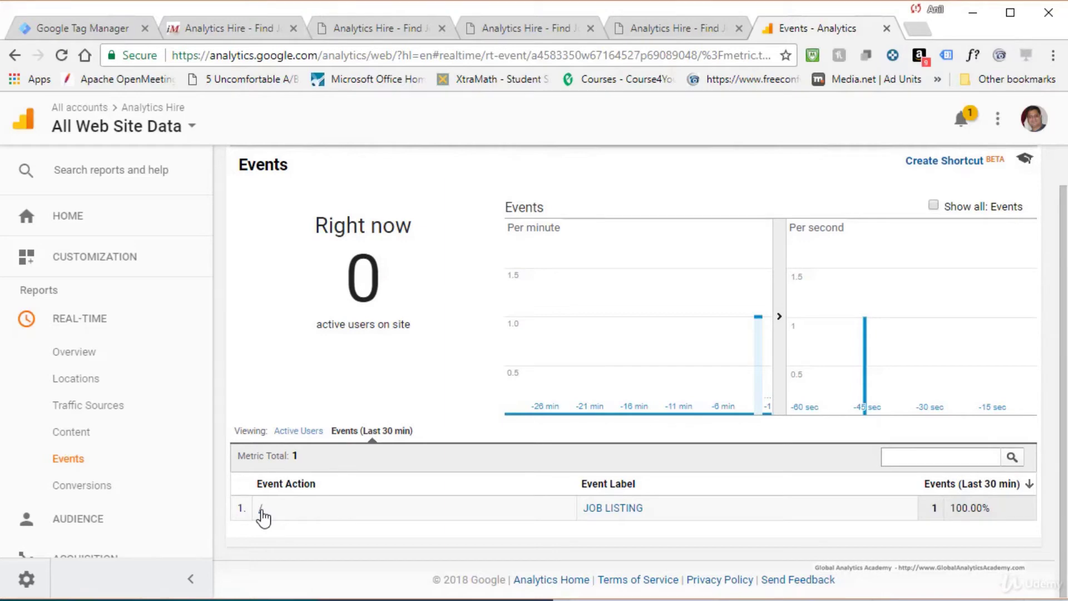
# Step: Publish the Tag Manager workspace as version "GA Button Click Event Tracking" with the description "Button click tracking as GA event"
pyautogui.hotkey('ctrl', '1')
pyautogui.click(163, 119)
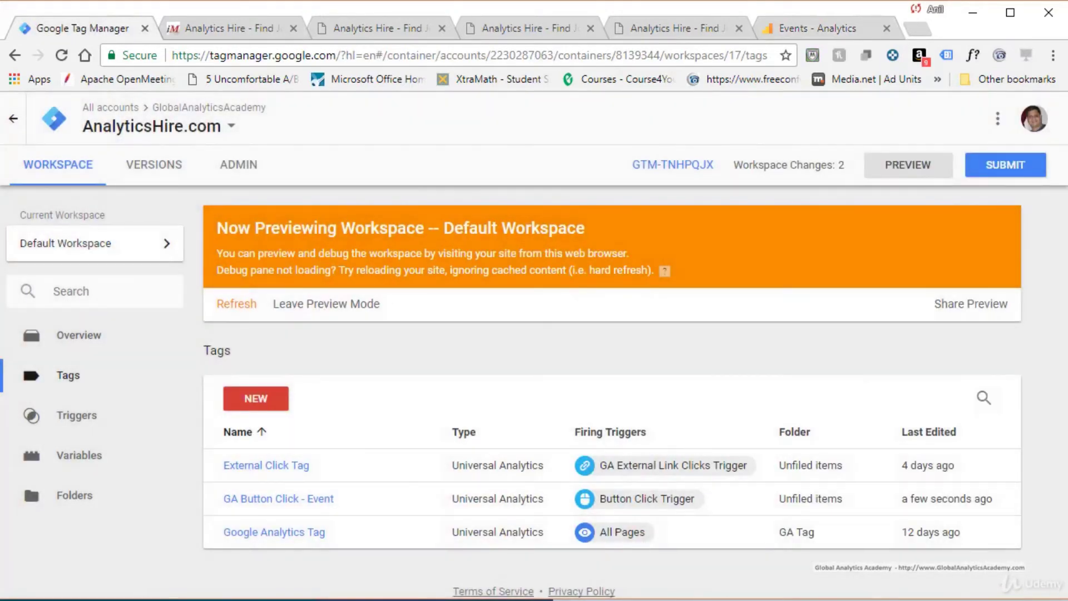
pyautogui.click(979, 179)
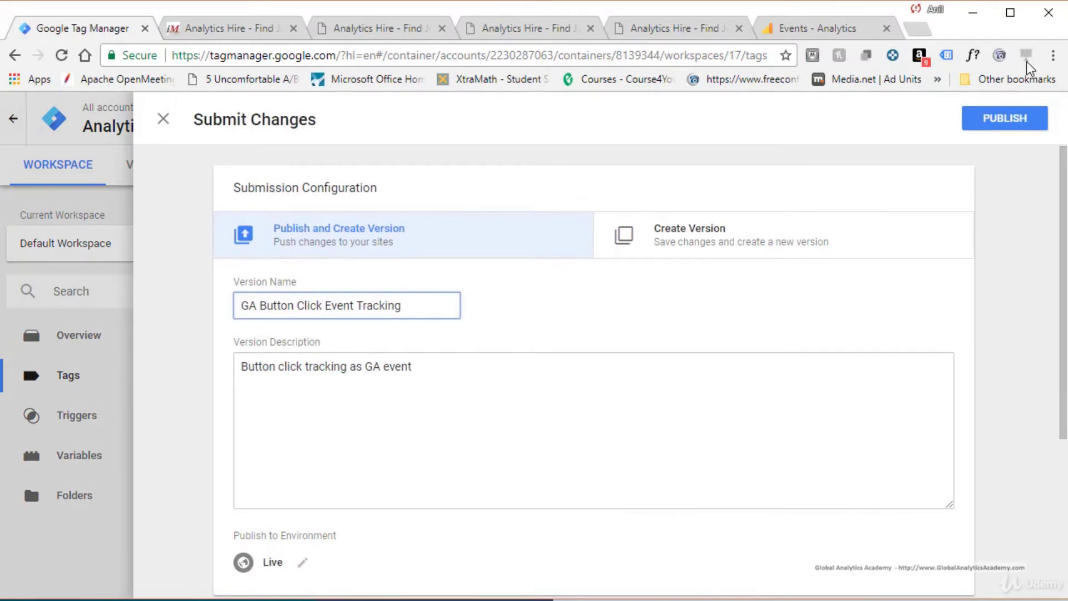
pyautogui.click(996, 125)
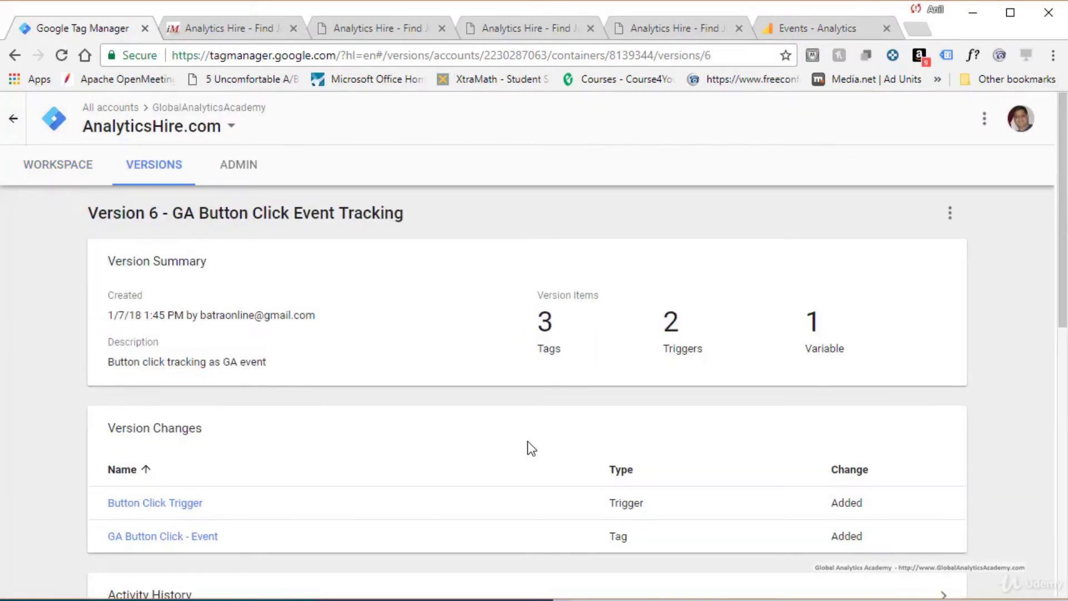
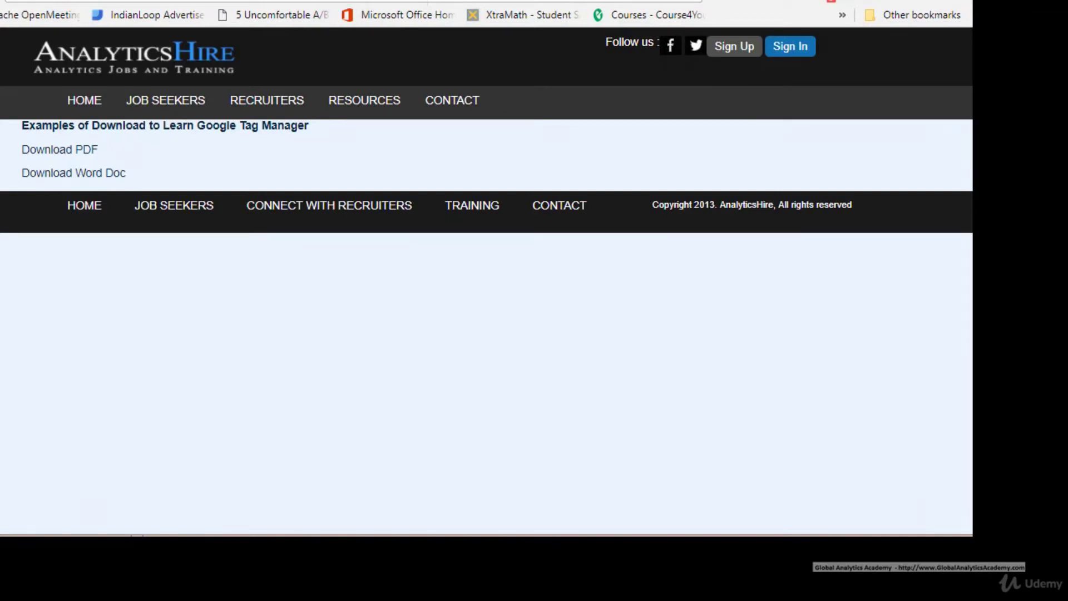
# Step: Create a new Just Links click trigger in Tag Manager that fires on some link clicks
pyautogui.hotkey('ctrl', 'Tab')
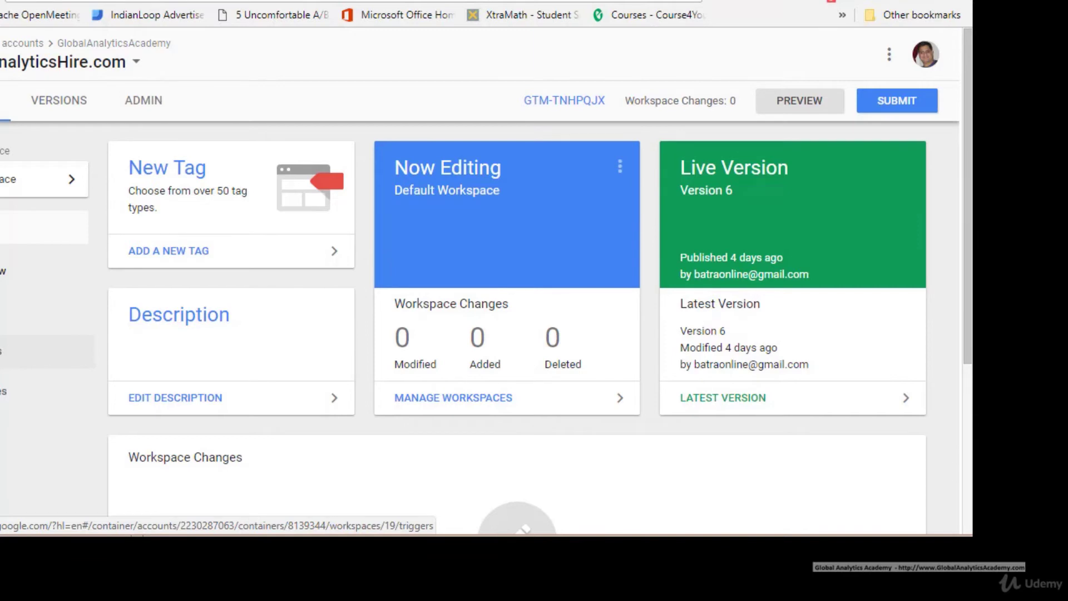
pyautogui.click(1, 351)
pyautogui.click(160, 198)
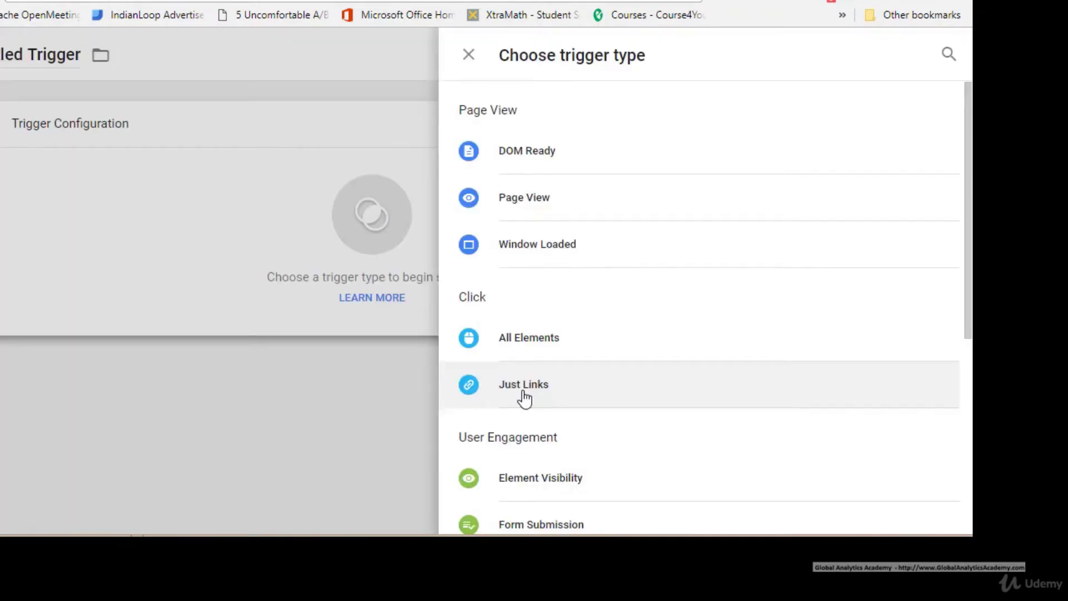
pyautogui.click(524, 390)
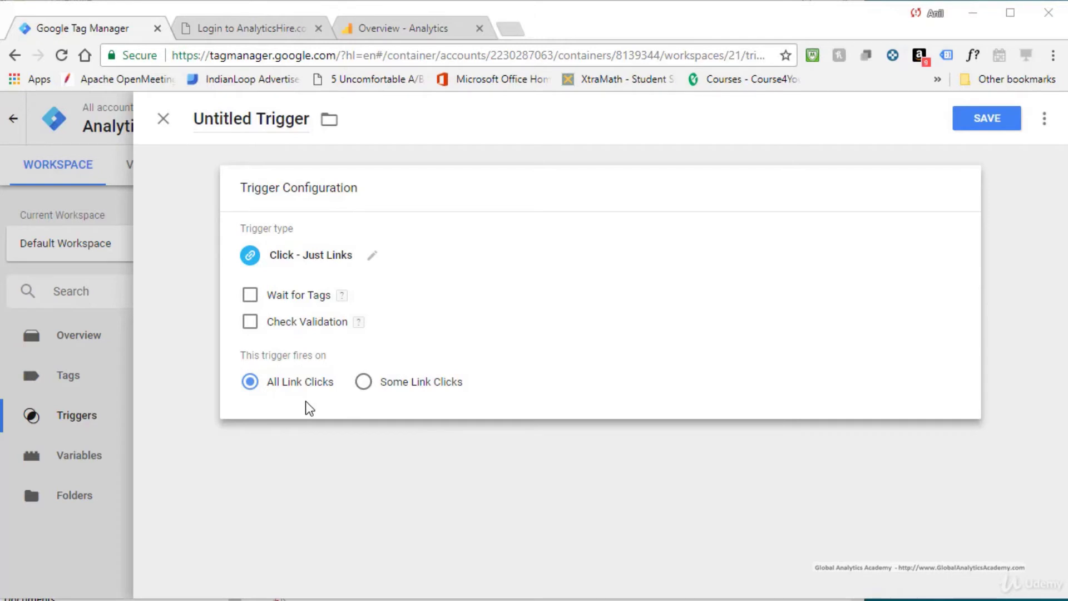
pyautogui.click(364, 383)
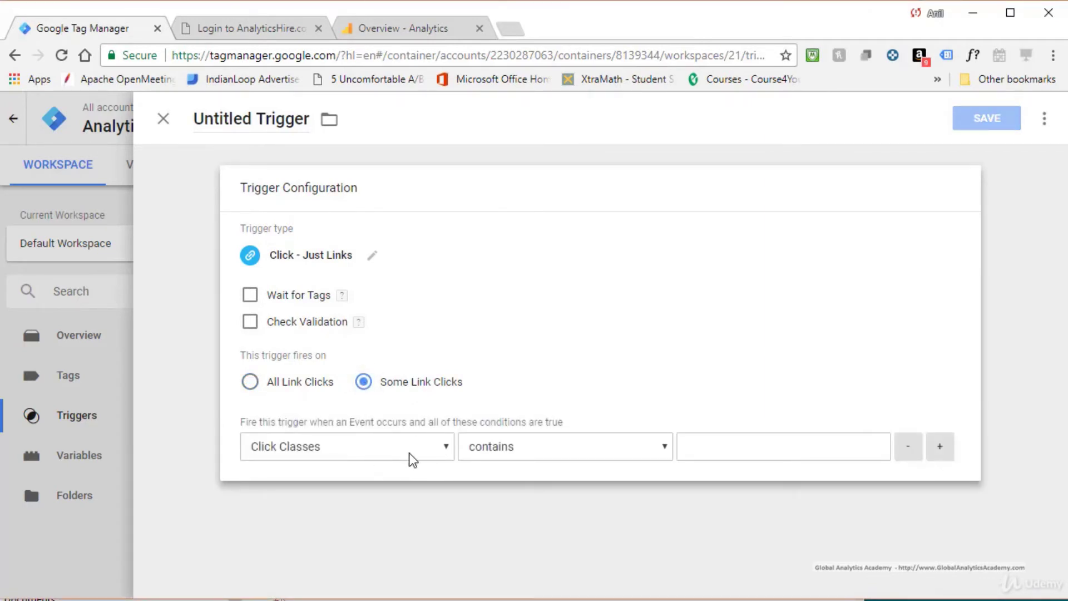
# Step: Check the site's download links, and set the trigger condition to Click URL matches RegEx pdf|docx|xlsx
pyautogui.click(255, 29)
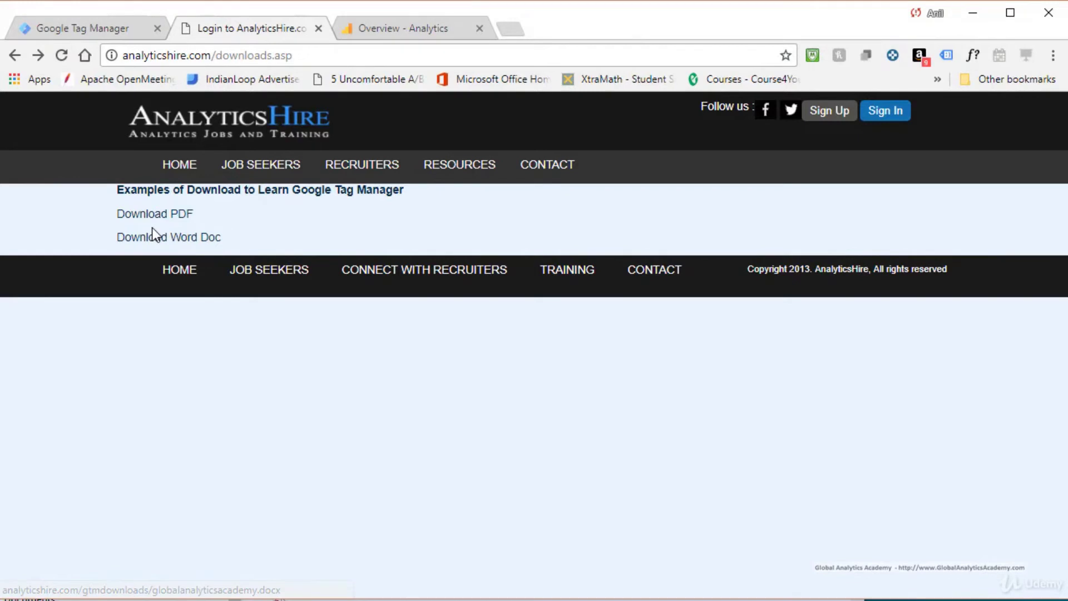
pyautogui.click(105, 31)
pyautogui.click(332, 445)
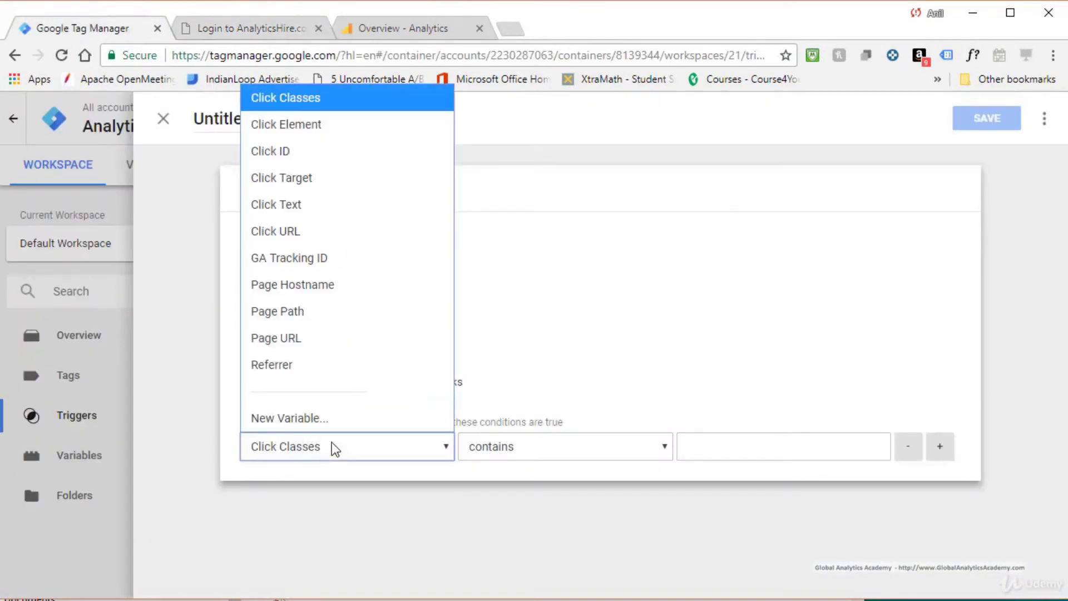
pyautogui.click(282, 232)
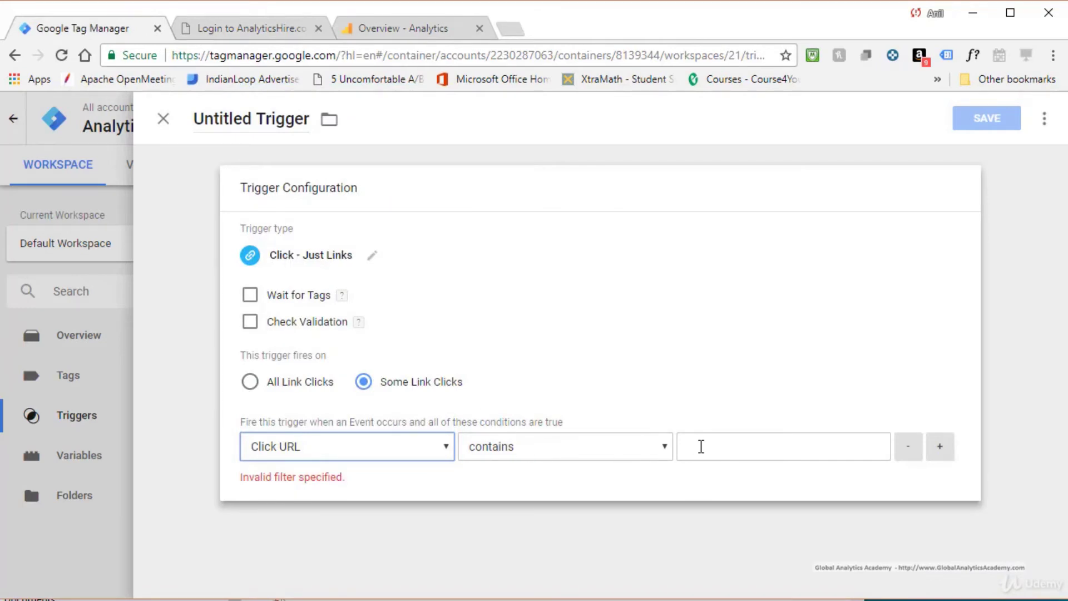
pyautogui.click(606, 452)
pyautogui.click(534, 123)
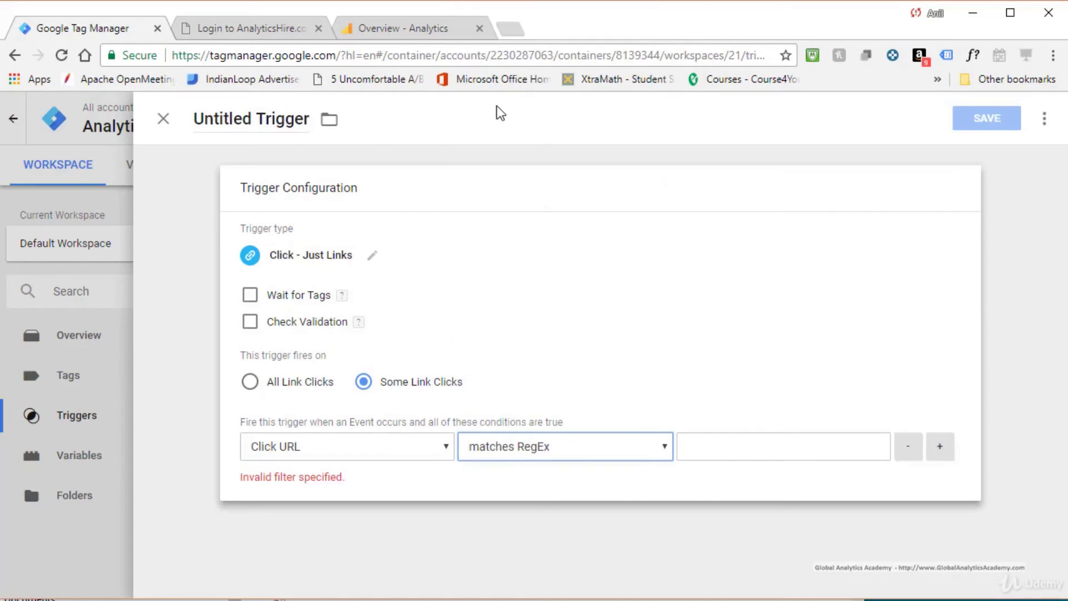
pyautogui.click(723, 454)
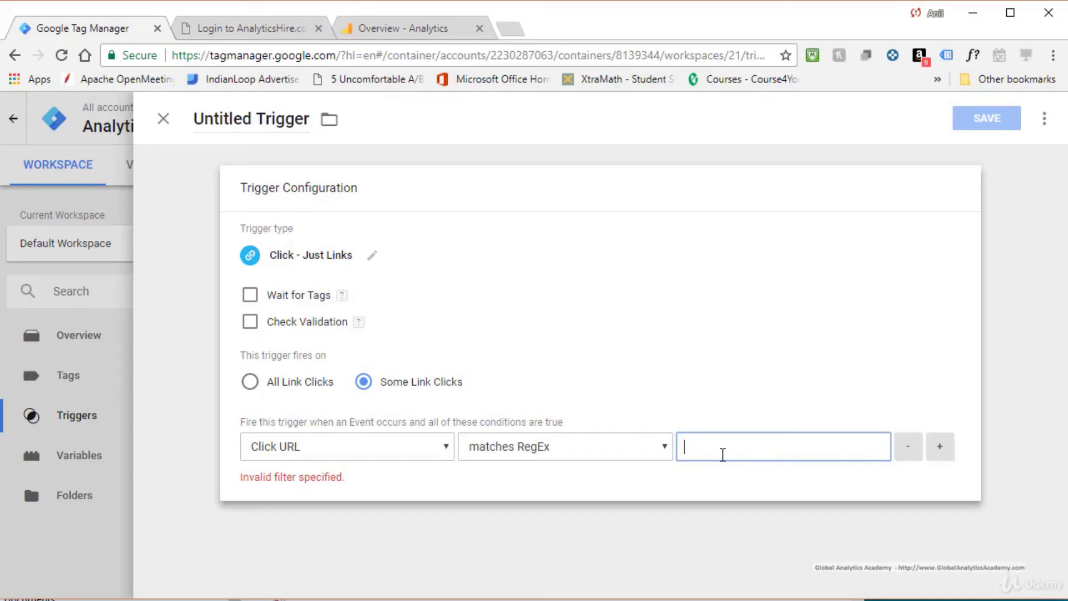
pyautogui.write('pdf')
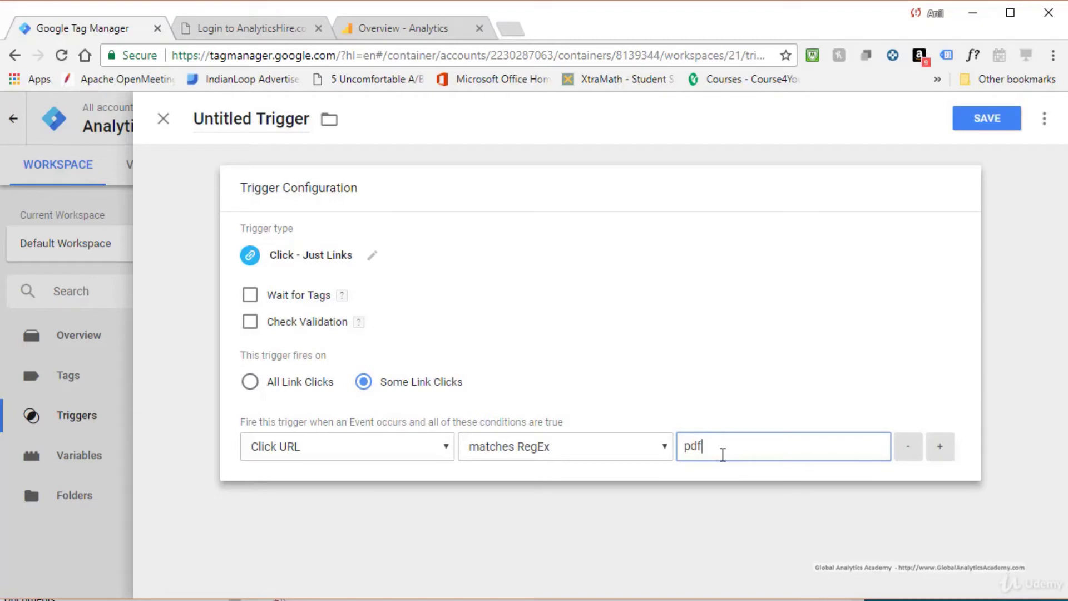
pyautogui.write('|docx|xlsx')
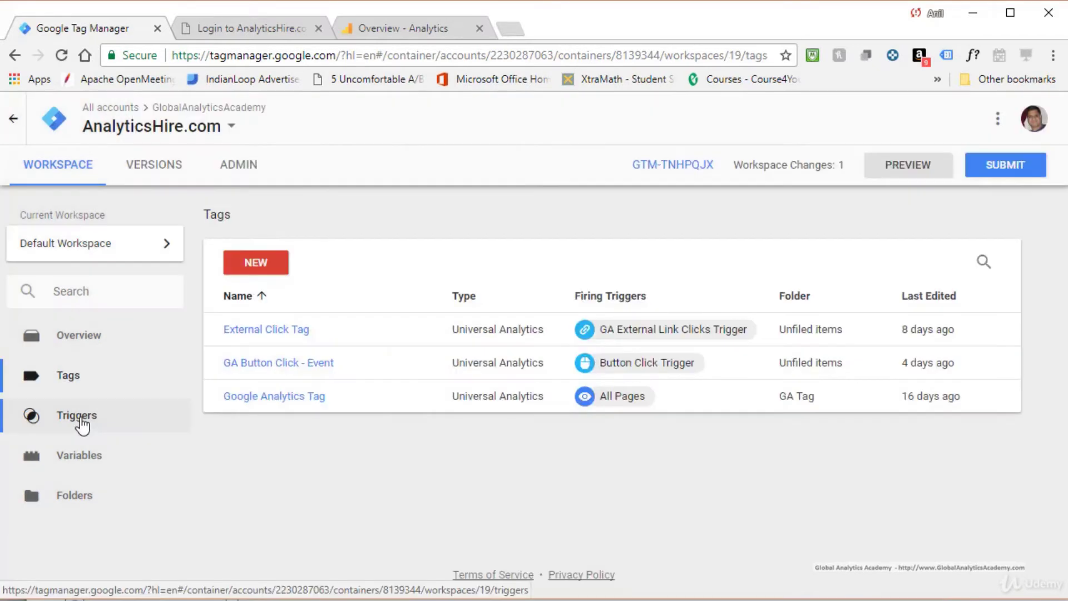
# Step: Start a new tag in the workspace with Universal Analytics as its tag type
pyautogui.click(81, 421)
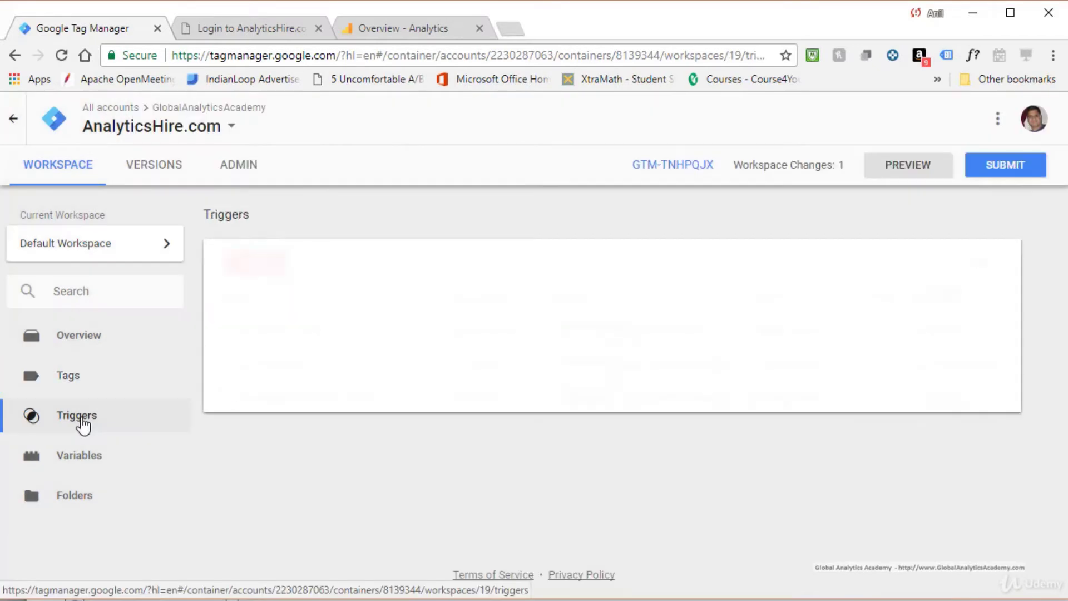
pyautogui.click(73, 383)
pyautogui.click(256, 262)
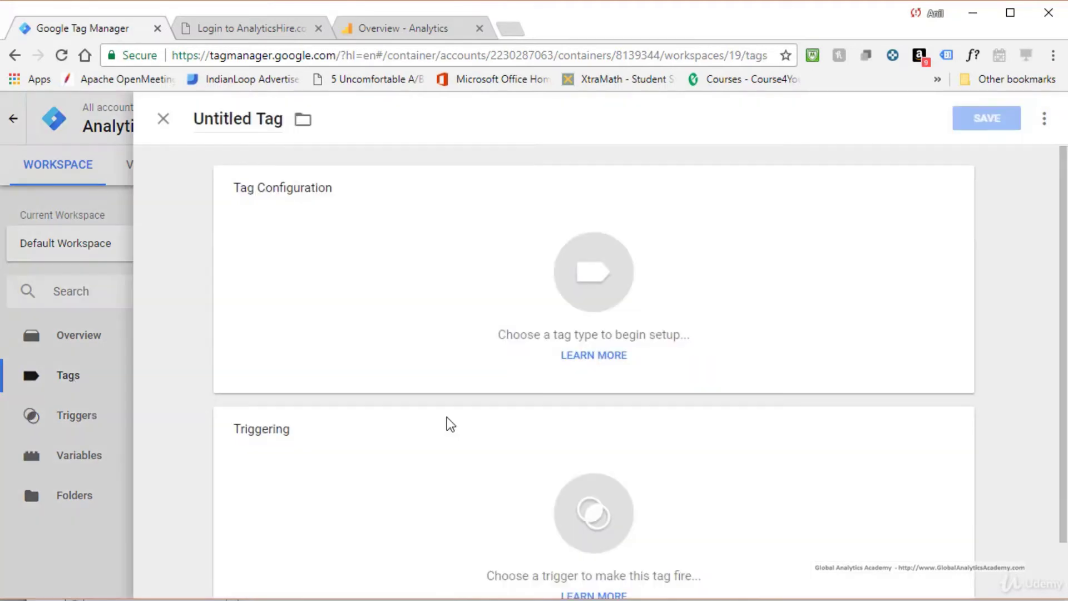
pyautogui.click(579, 267)
pyautogui.click(614, 231)
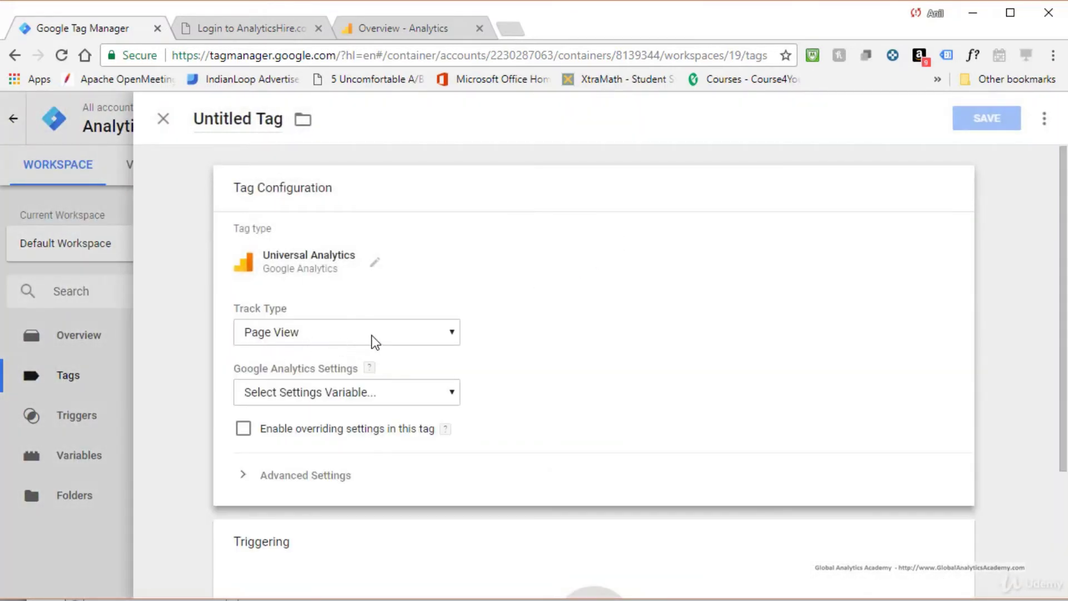
# Step: Apply the {{GA Tracking ID}} settings variable, enable overriding settings in this tag, and expand its Fields to Set section
pyautogui.click(388, 395)
pyautogui.click(337, 444)
pyautogui.scroll(-3, 337, 444)
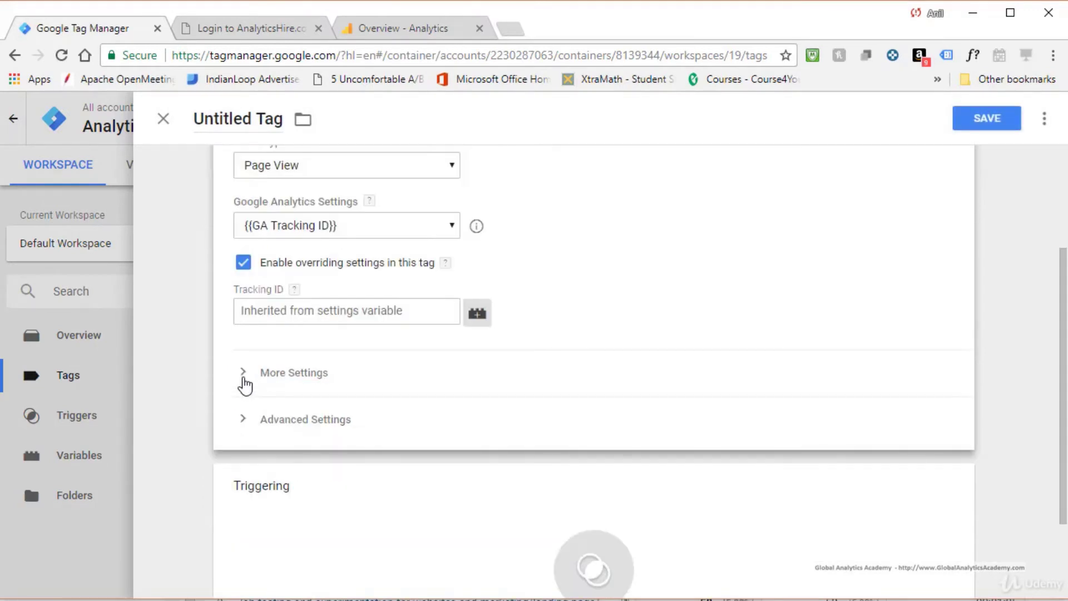
pyautogui.click(244, 382)
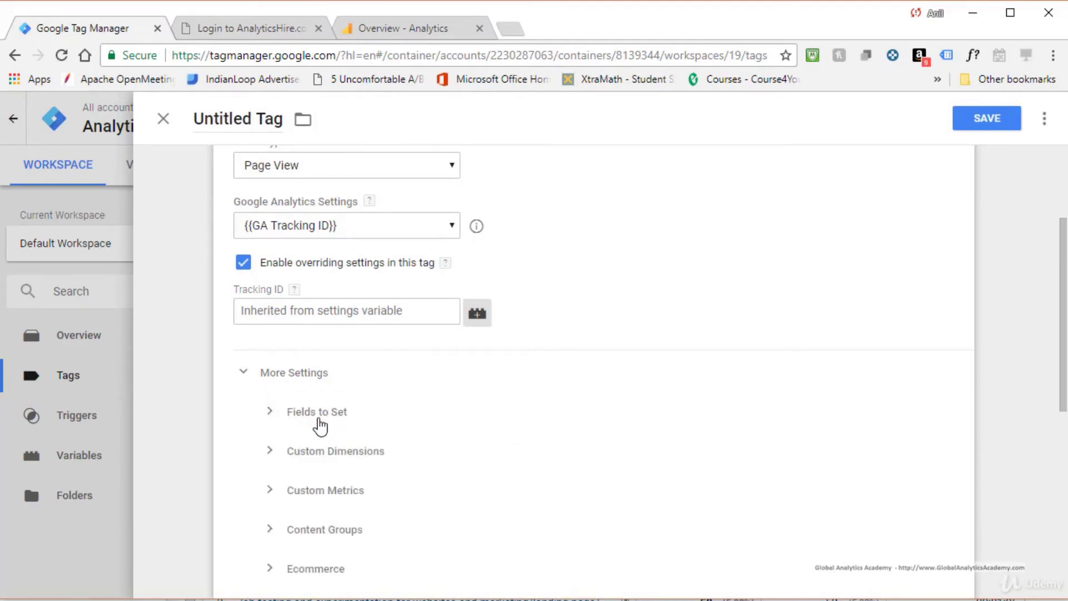
pyautogui.click(270, 415)
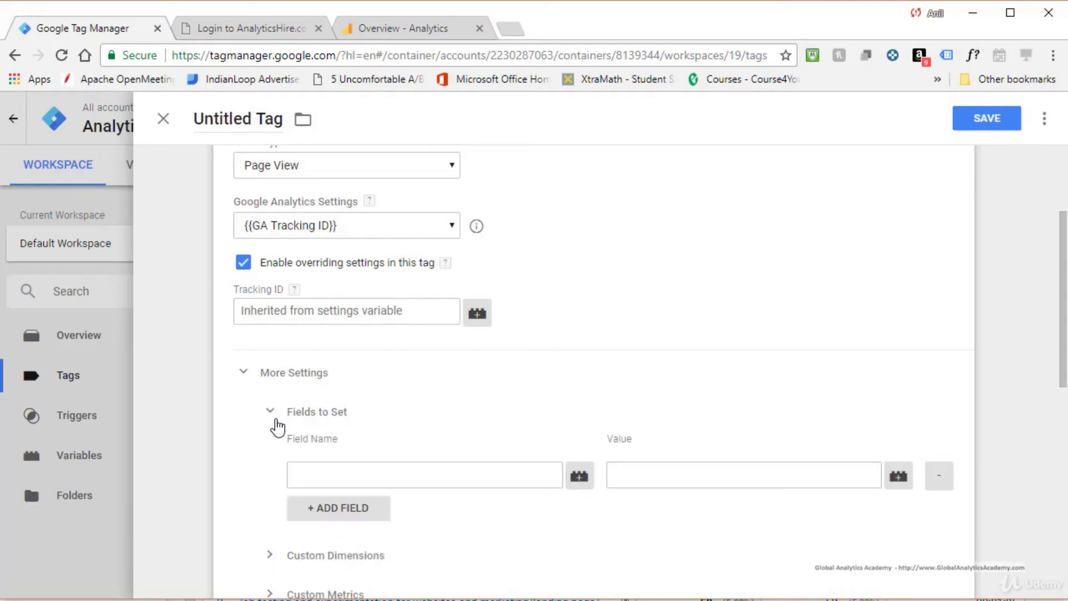
# Step: Set the field name to "page" in the tag's Fields to Set
pyautogui.click(355, 475)
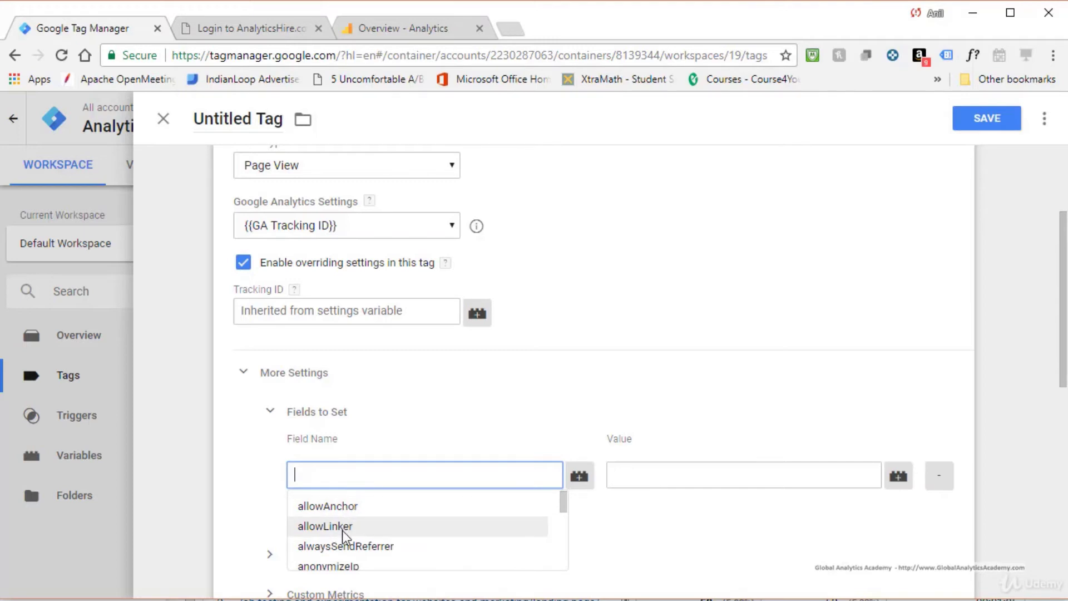
pyautogui.click(578, 480)
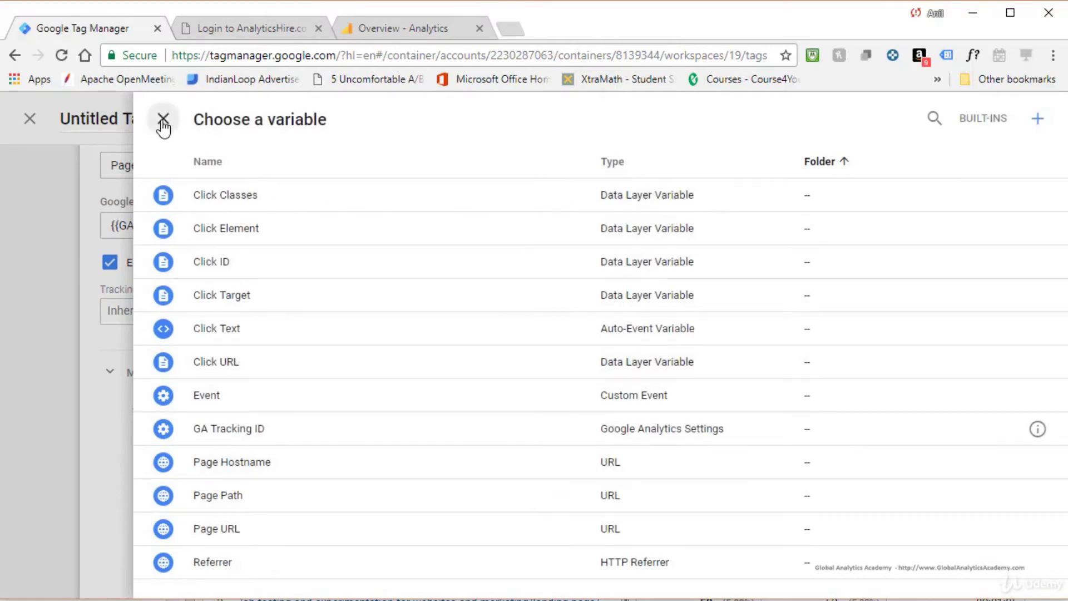
pyautogui.click(163, 123)
pyautogui.click(367, 473)
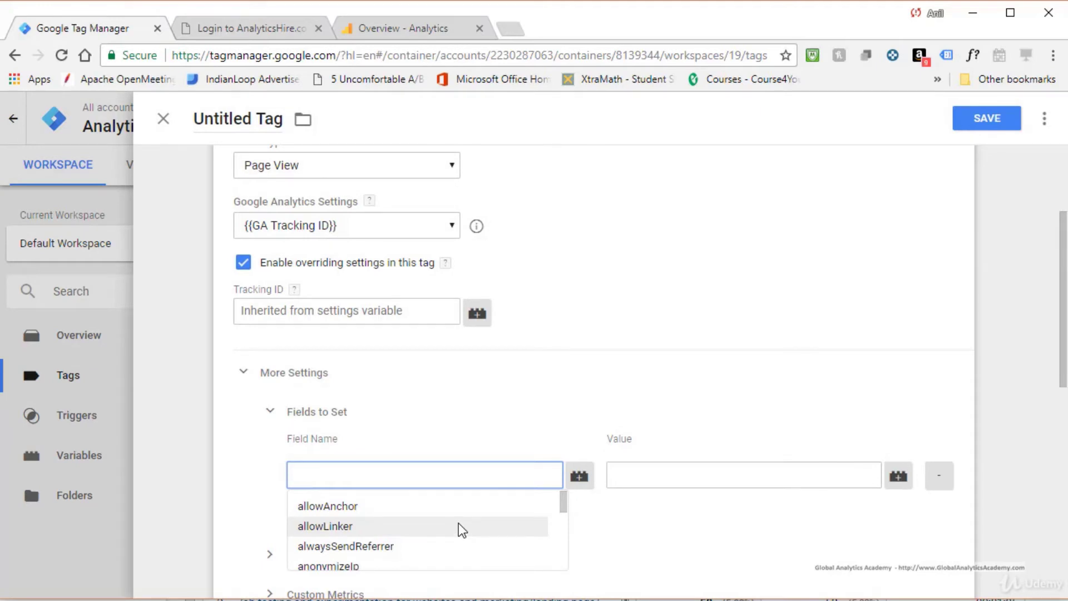
pyautogui.write('page')
pyautogui.click(323, 505)
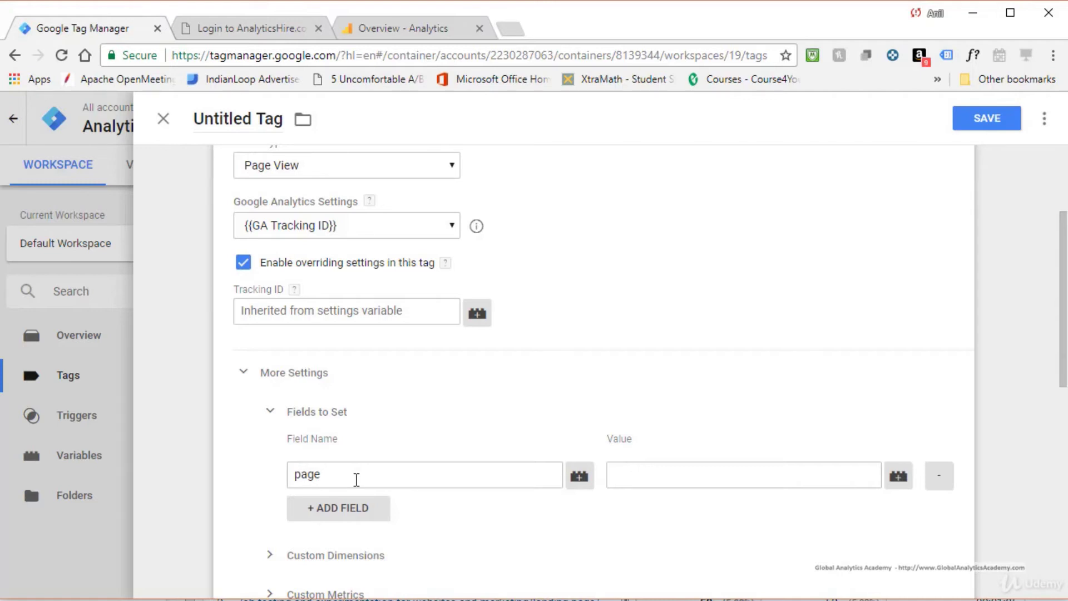
# Step: Set the page field's value to /download/{{Click URL}}
pyautogui.click(674, 476)
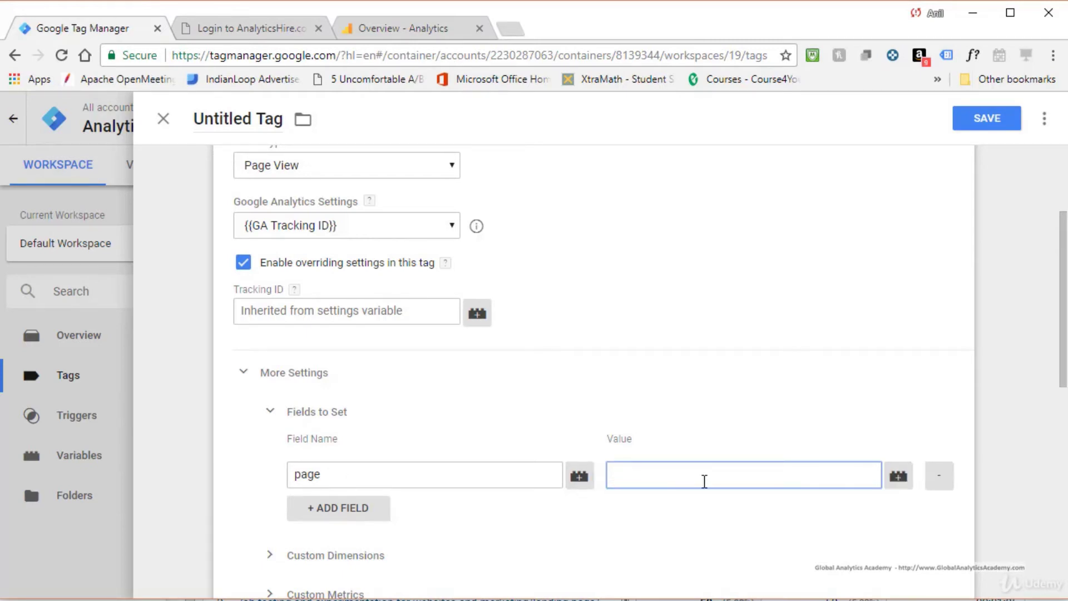
pyautogui.click(898, 476)
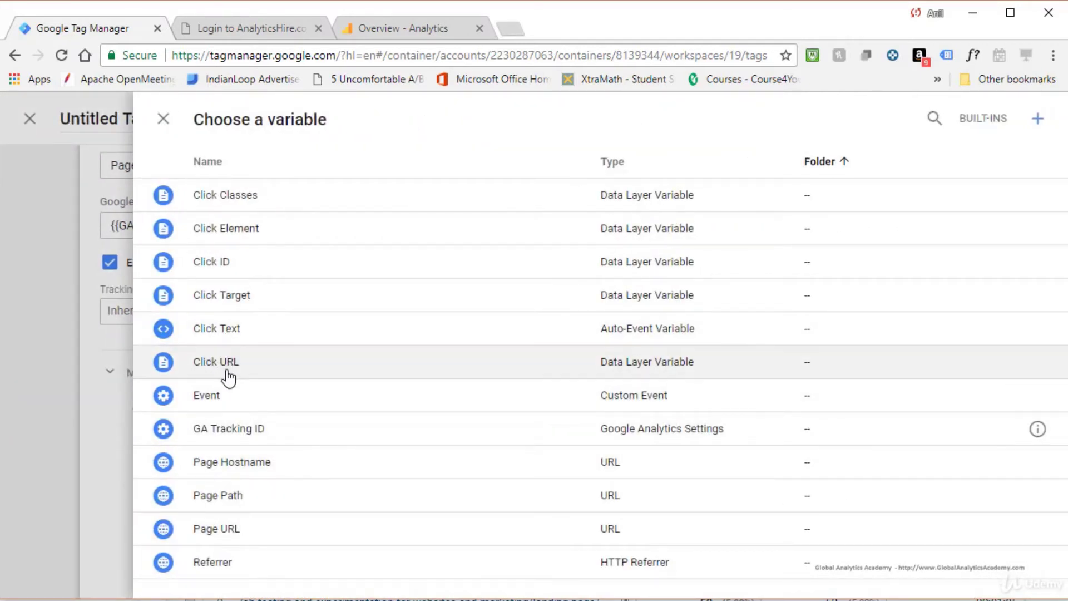
pyautogui.click(228, 368)
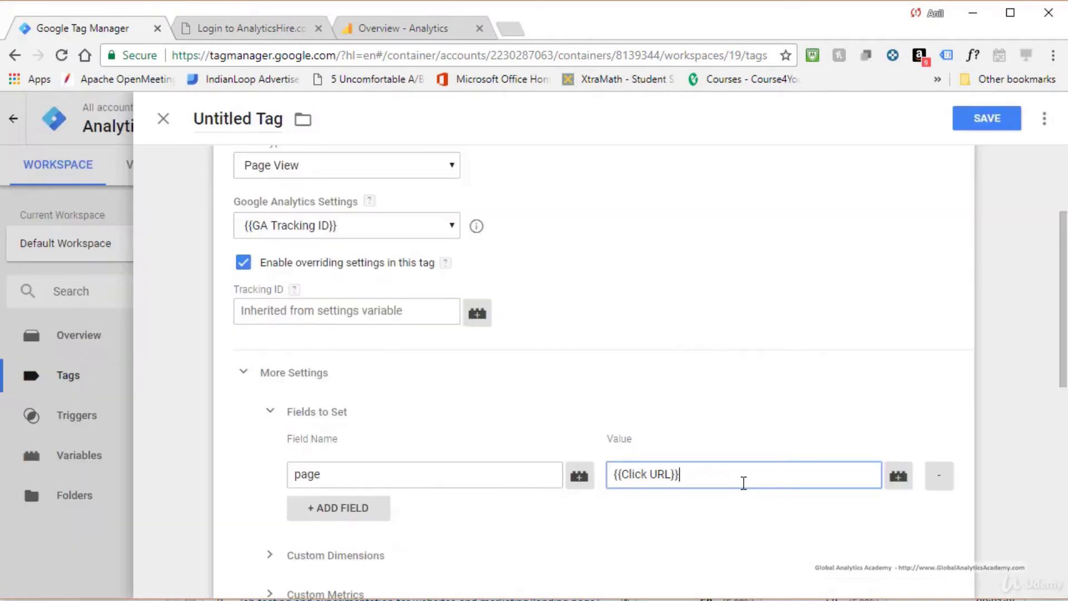
pyautogui.moveTo(743, 476); pyautogui.dragTo(508, 463)
pyautogui.write('/download')
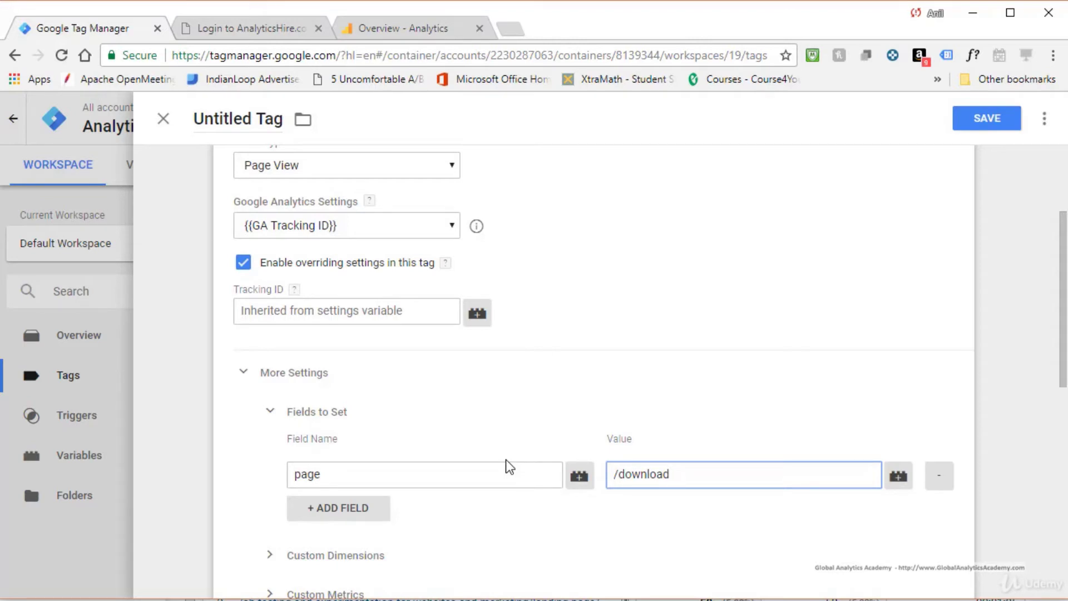
pyautogui.write('/')
pyautogui.write('{{Click URL}}')
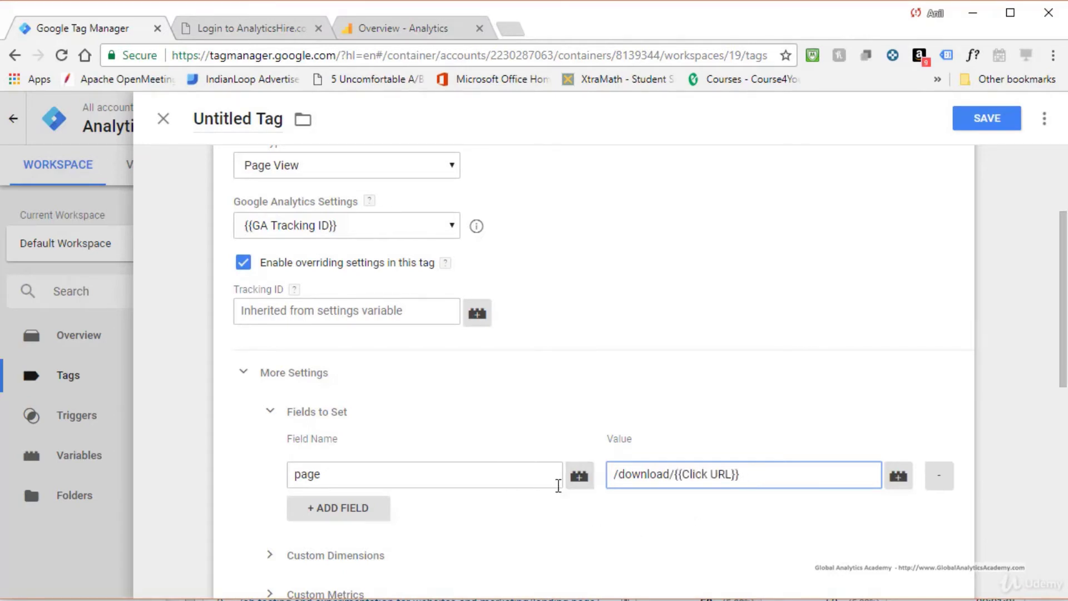
# Step: Assign the Download Clicks trigger to the tag and save it as "GA Download Tag"
pyautogui.click(979, 128)
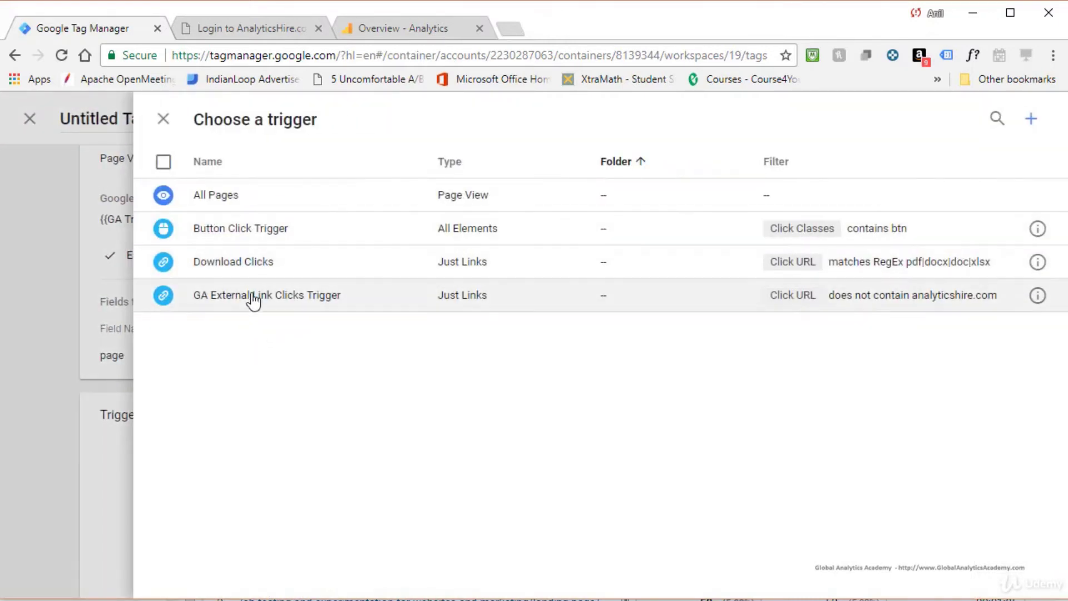
pyautogui.click(245, 267)
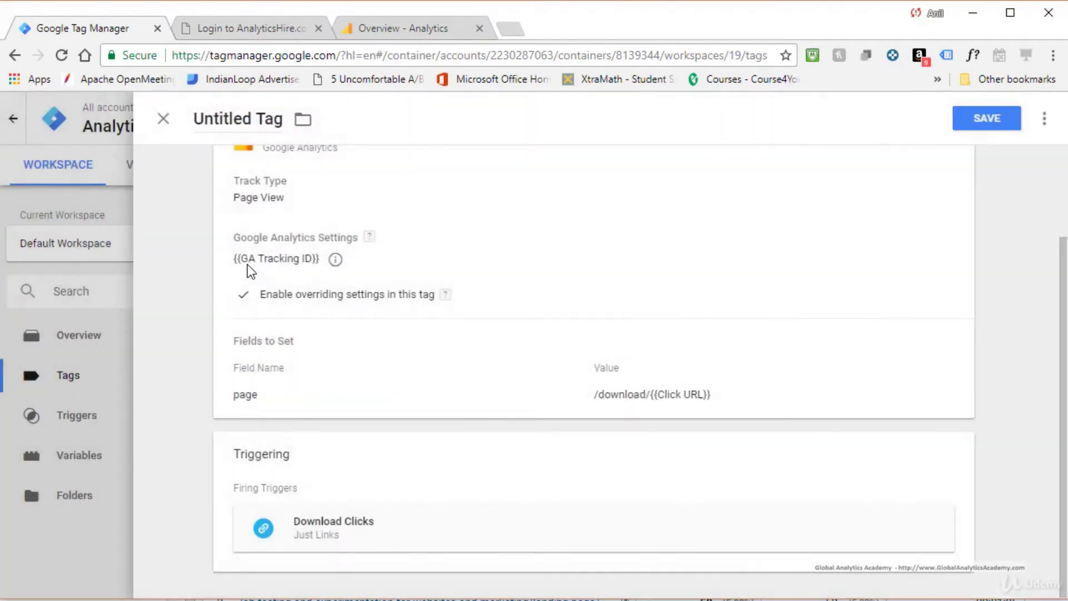
pyautogui.moveTo(196, 119); pyautogui.dragTo(252, 120)
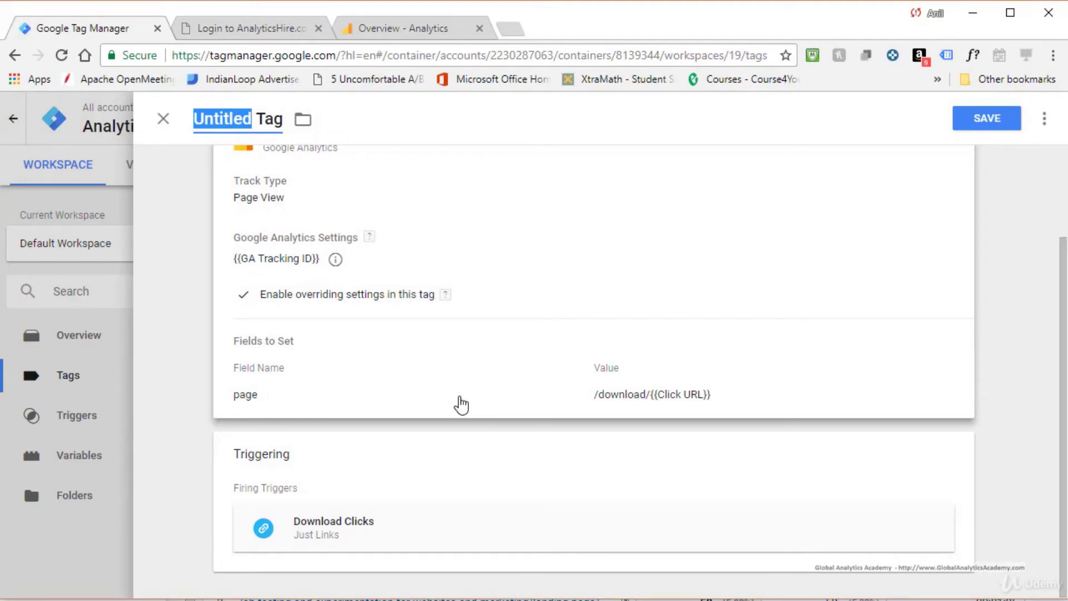
pyautogui.write('GA Download')
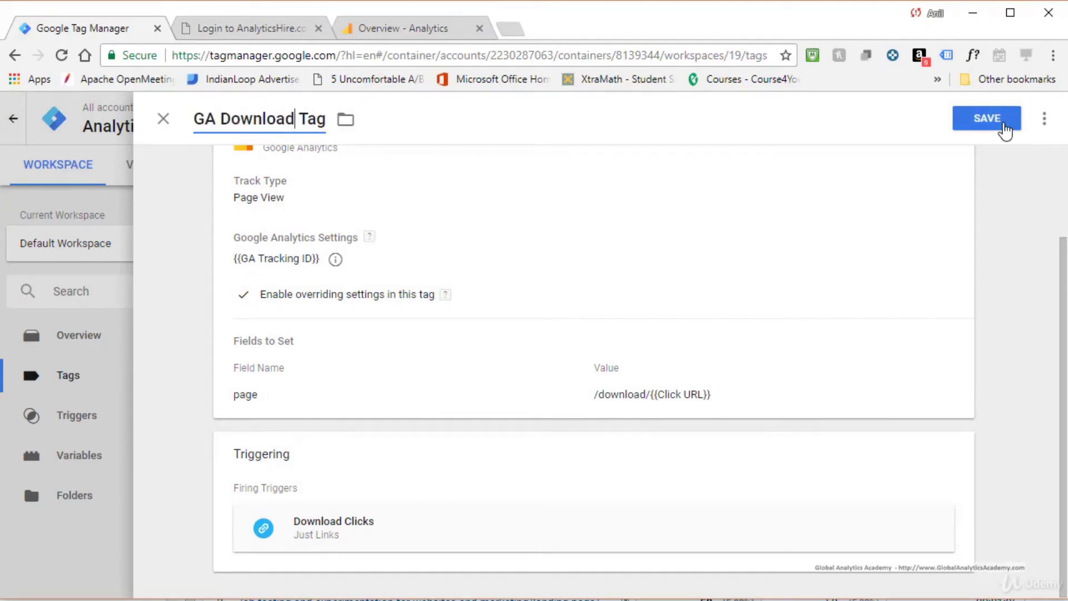
pyautogui.click(987, 118)
# Step: Preview the workspace, reload the AnalyticsHire downloads page, and open the PDF download to test the tag
pyautogui.click(918, 167)
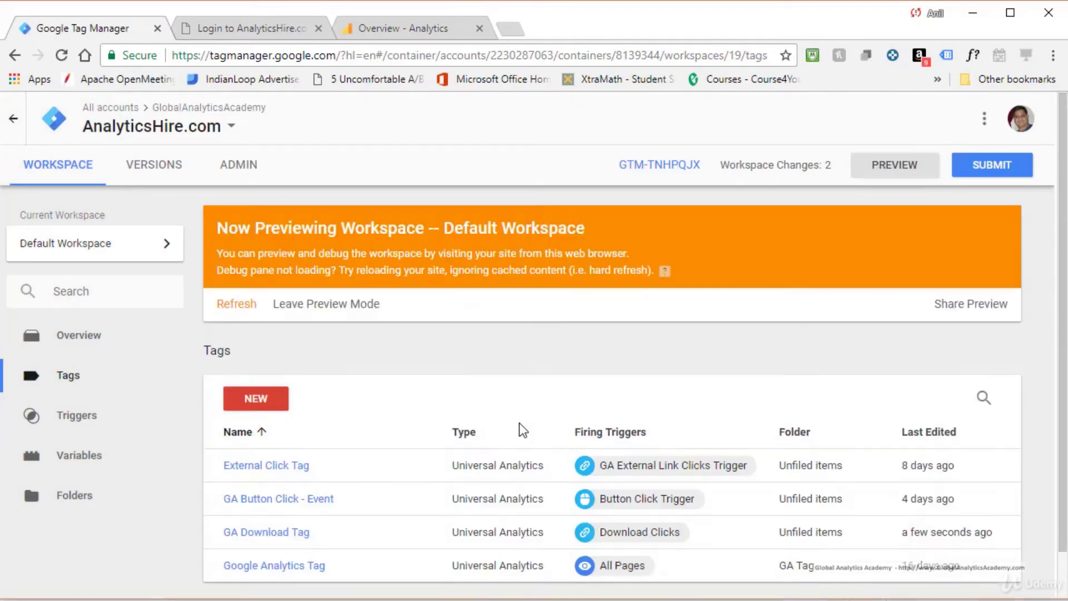
pyautogui.click(253, 32)
pyautogui.click(61, 56)
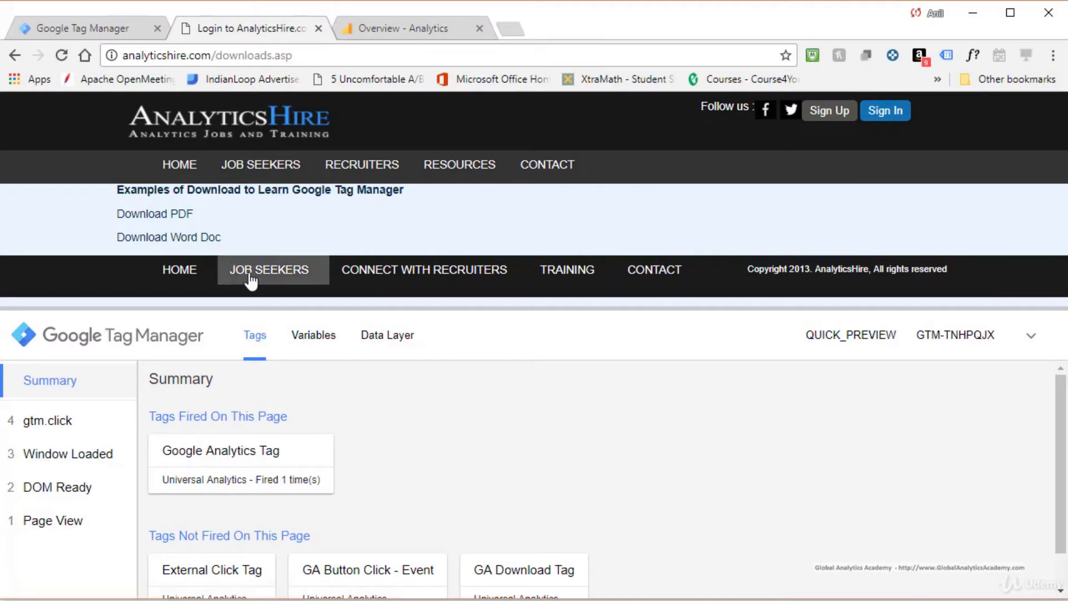
pyautogui.click(207, 238)
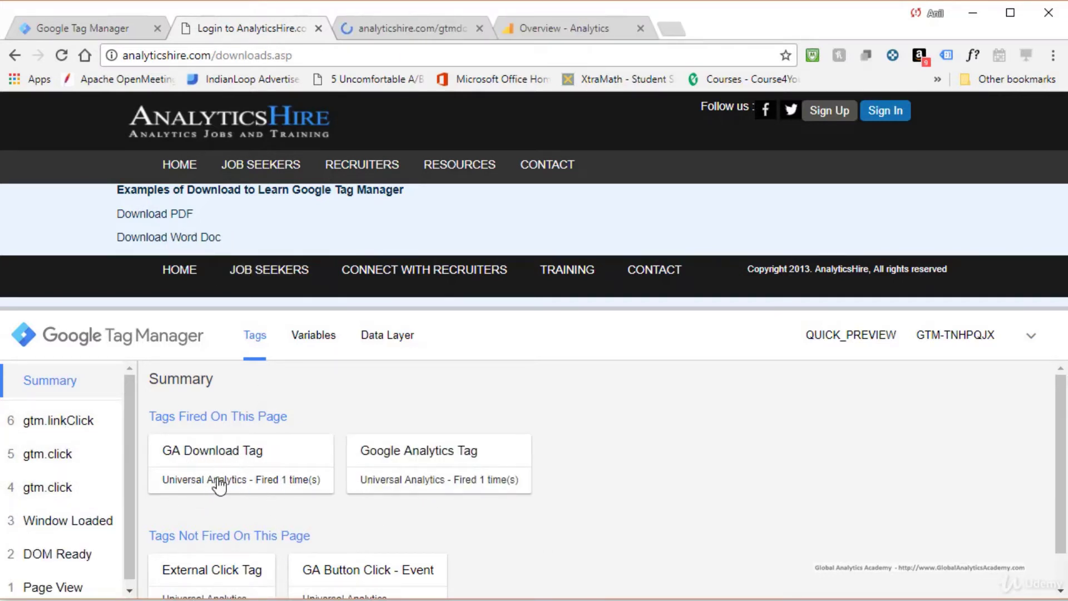
# Step: Examine the GA Download Tag's details in the debug pane and the active pages in the Google Analytics real-time overview
pyautogui.click(231, 467)
pyautogui.scroll(-5, 369, 462)
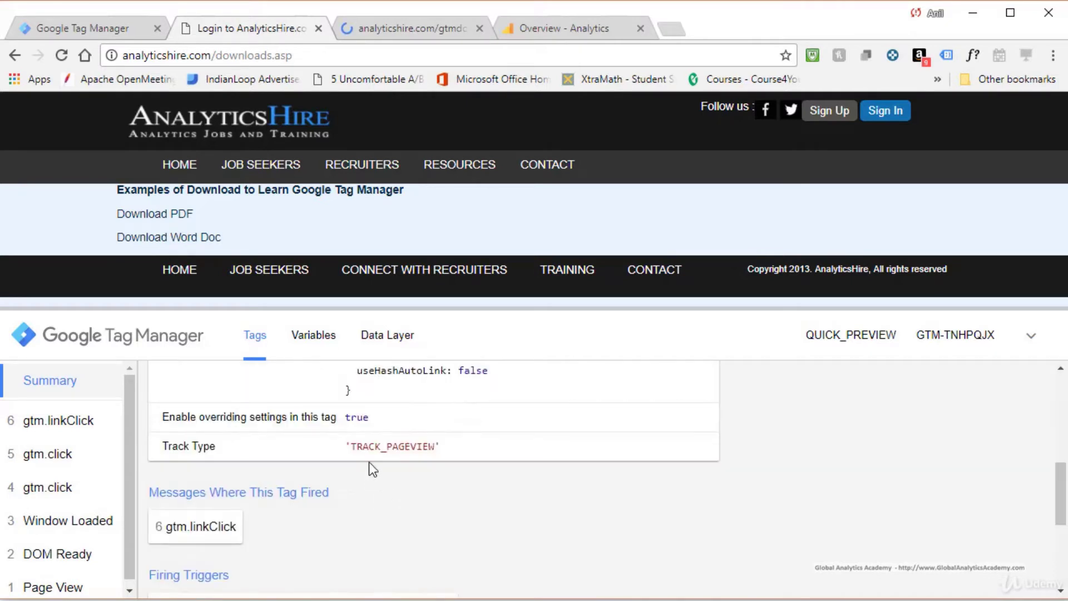
pyautogui.scroll(10, 411, 515)
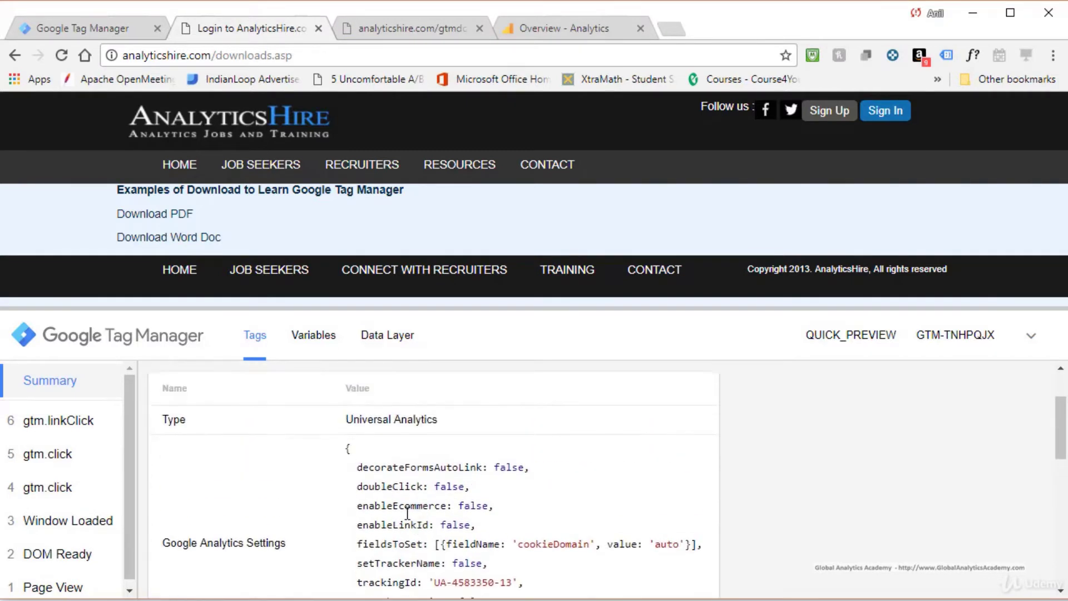
pyautogui.click(543, 29)
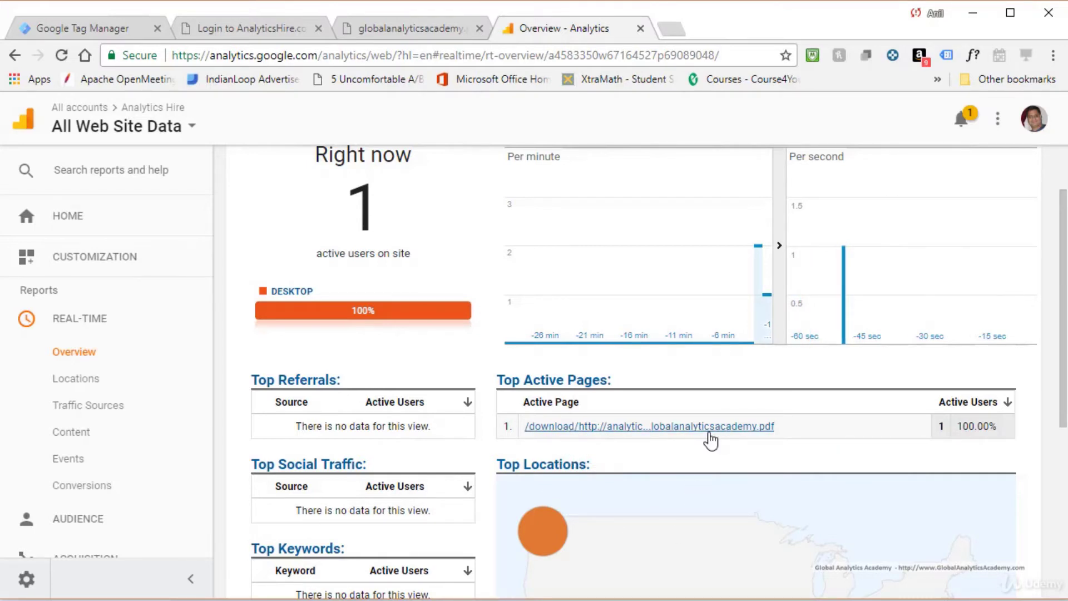
# Step: Publish the Tag Manager workspace with "GA Download Tracking" as both version name and description
pyautogui.click(92, 28)
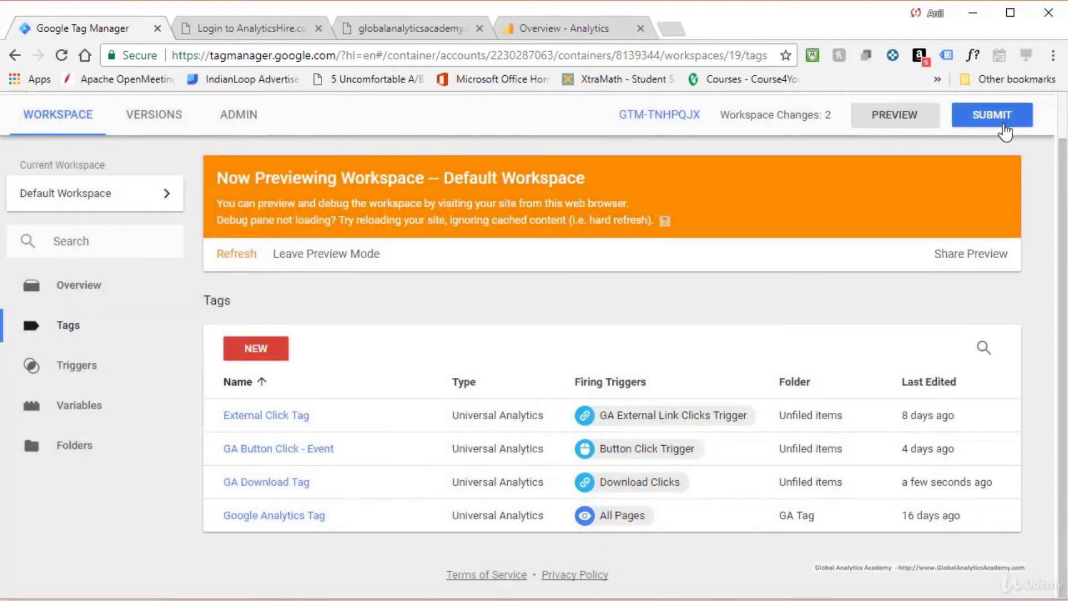
pyautogui.click(1005, 124)
pyautogui.click(289, 305)
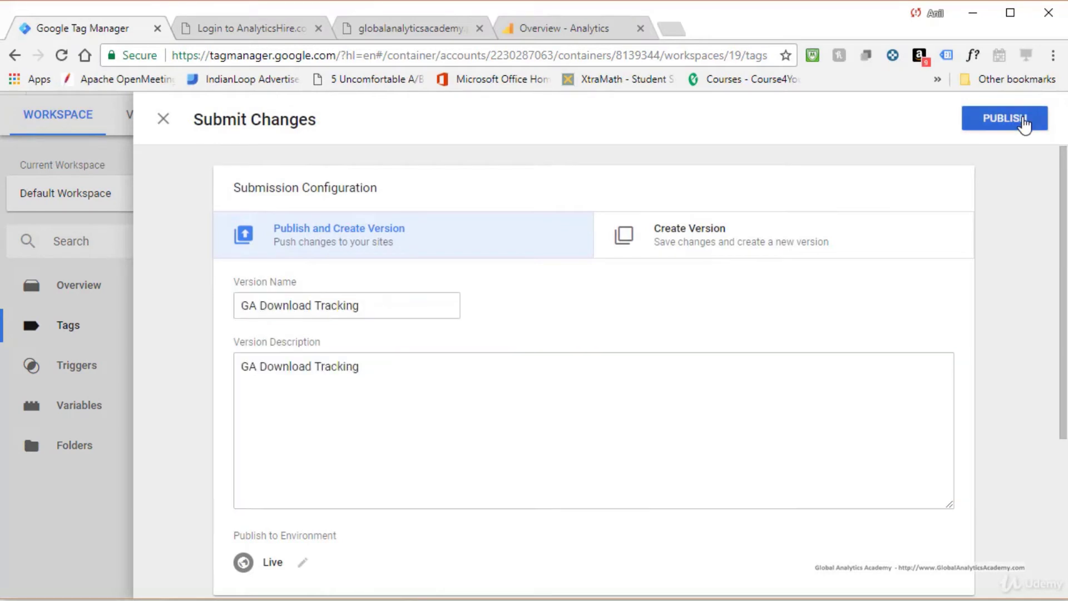
pyautogui.click(1024, 118)
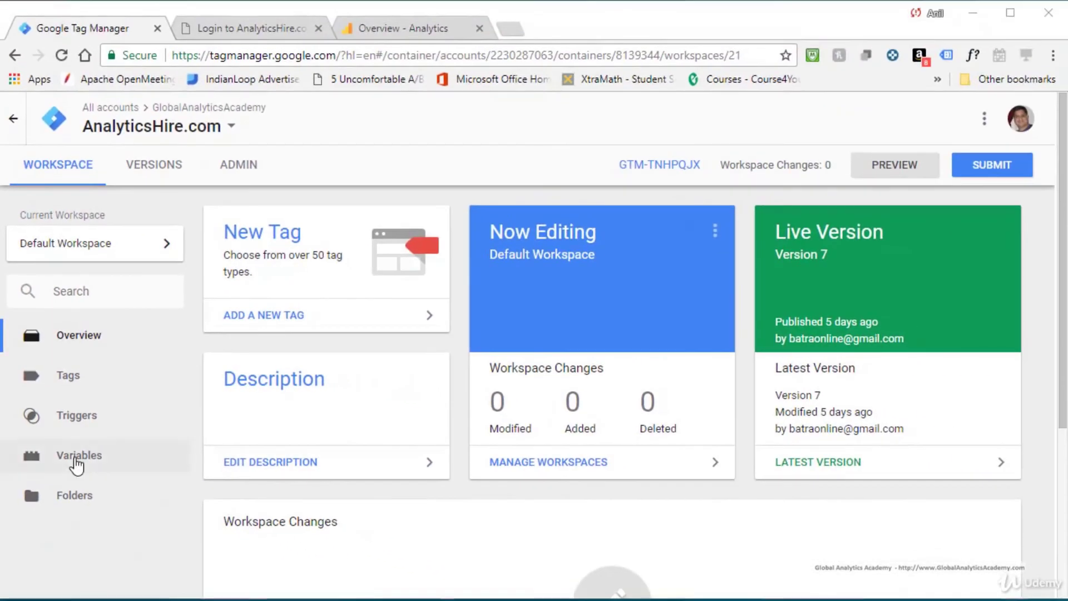
# Step: Enable the built-in variables Error Message, Error URL and Error Line, and check them in the variable list
pyautogui.click(125, 515)
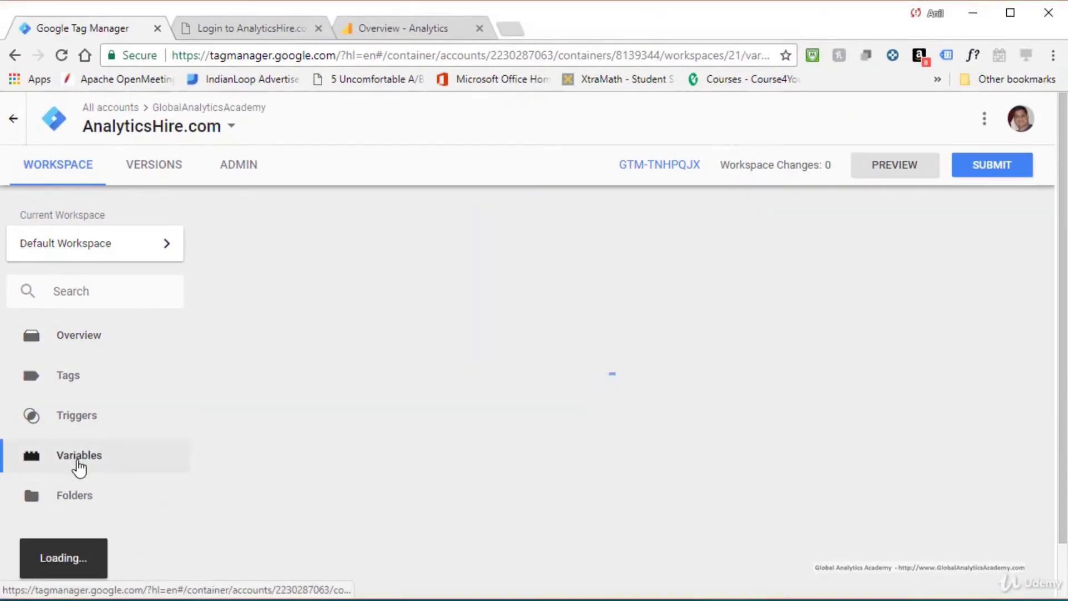
pyautogui.click(296, 270)
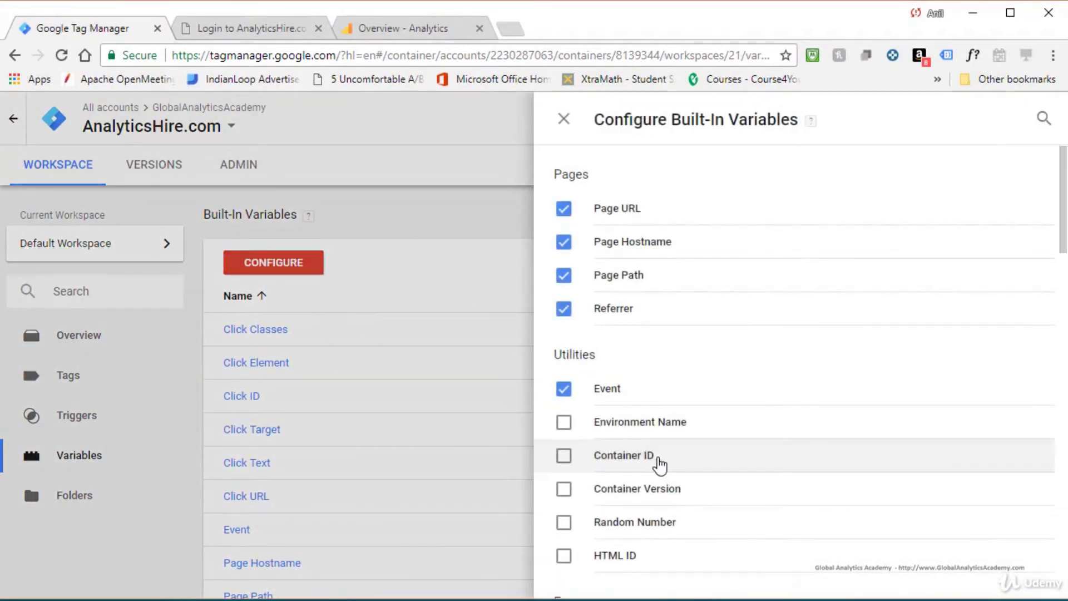
pyautogui.scroll(-5, 659, 465)
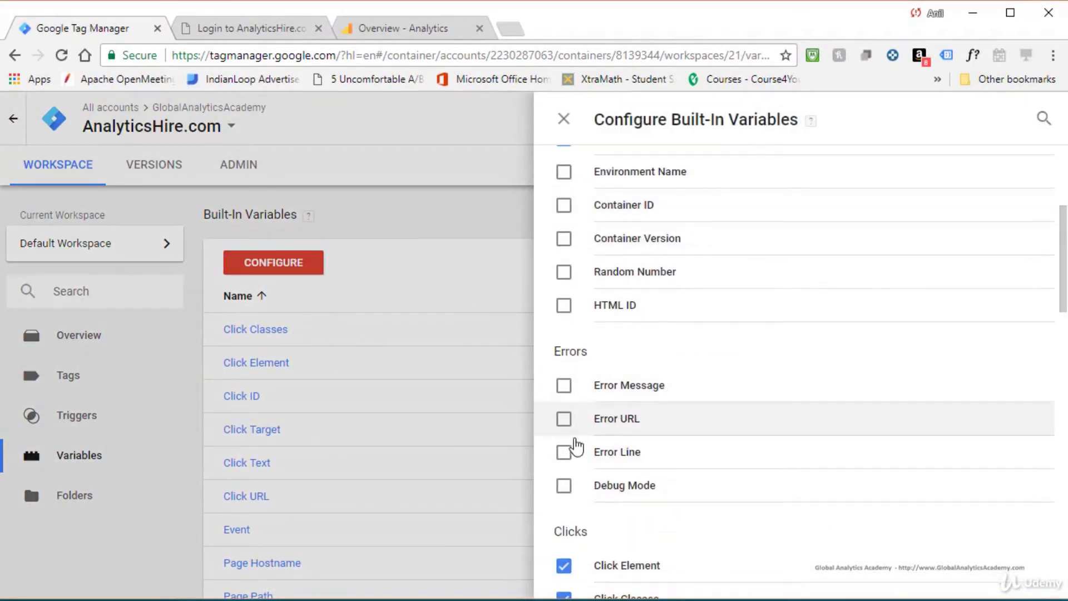
pyautogui.click(564, 387)
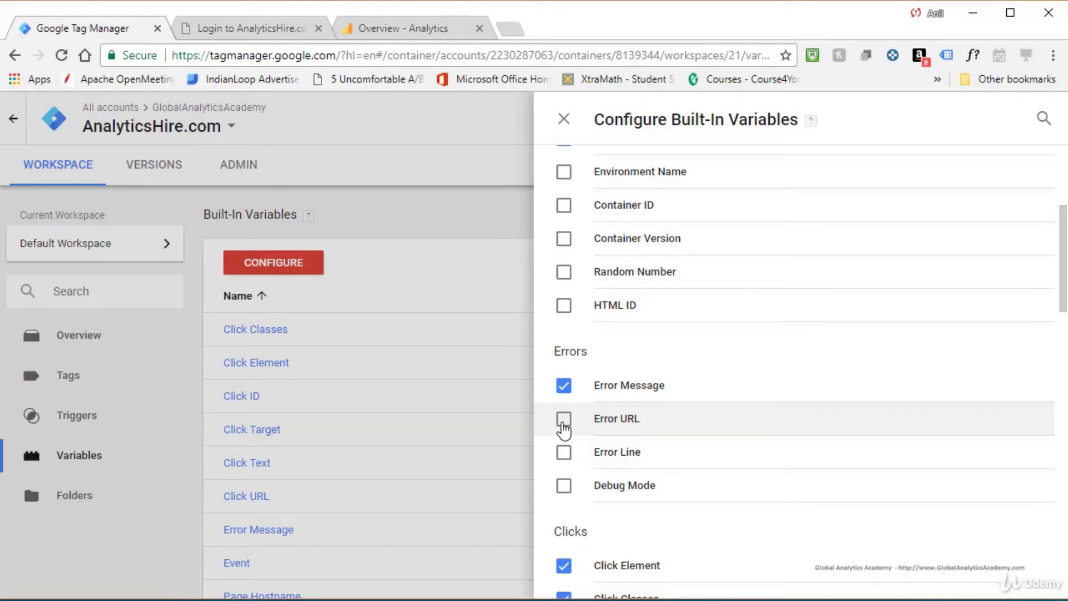
pyautogui.click(564, 424)
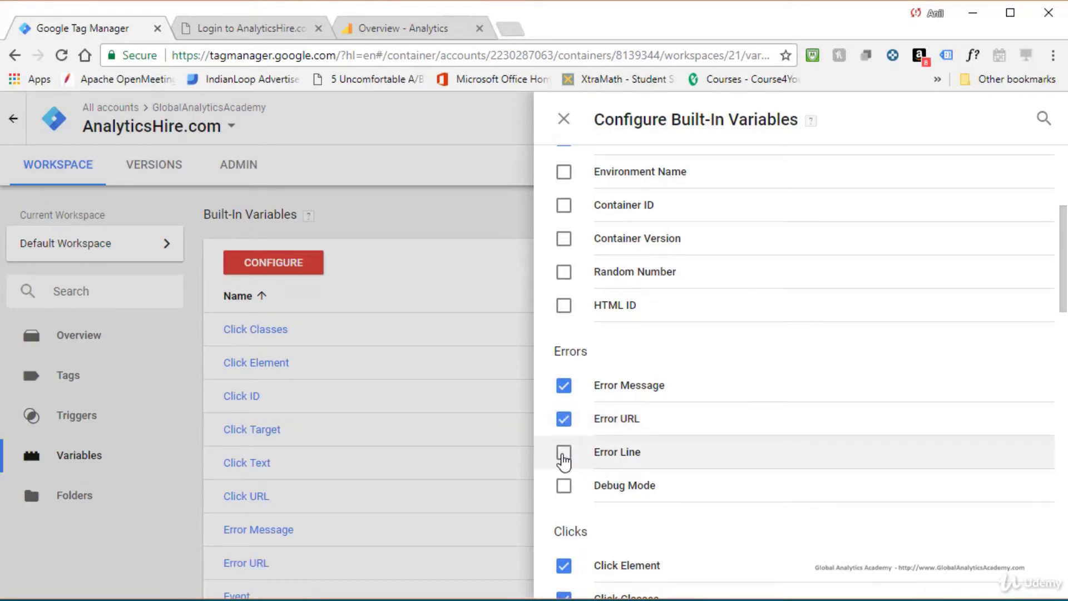
pyautogui.click(564, 457)
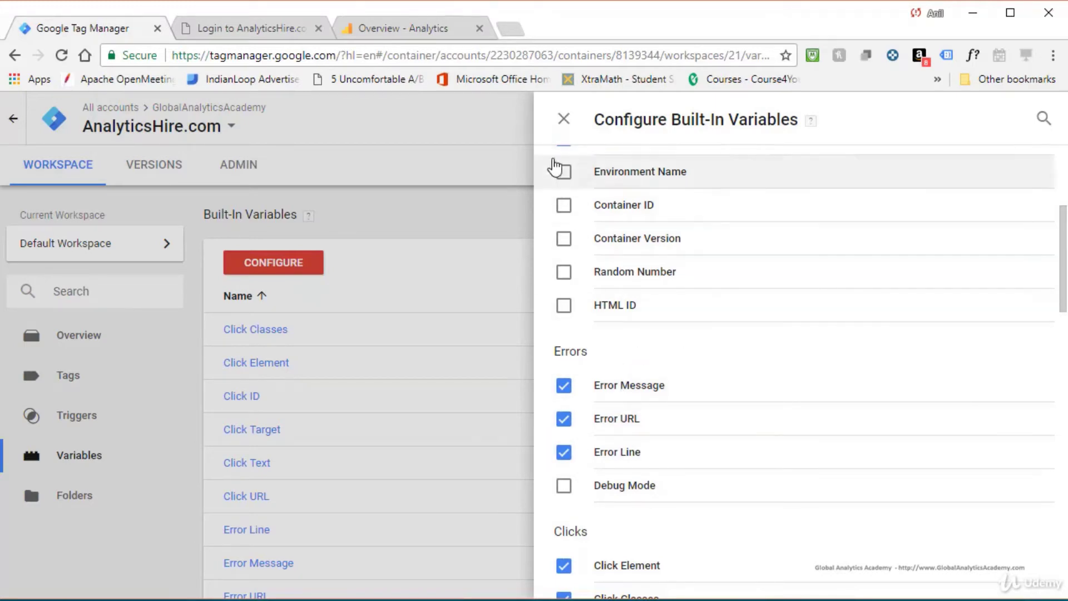
pyautogui.click(564, 120)
pyautogui.scroll(-3, 376, 501)
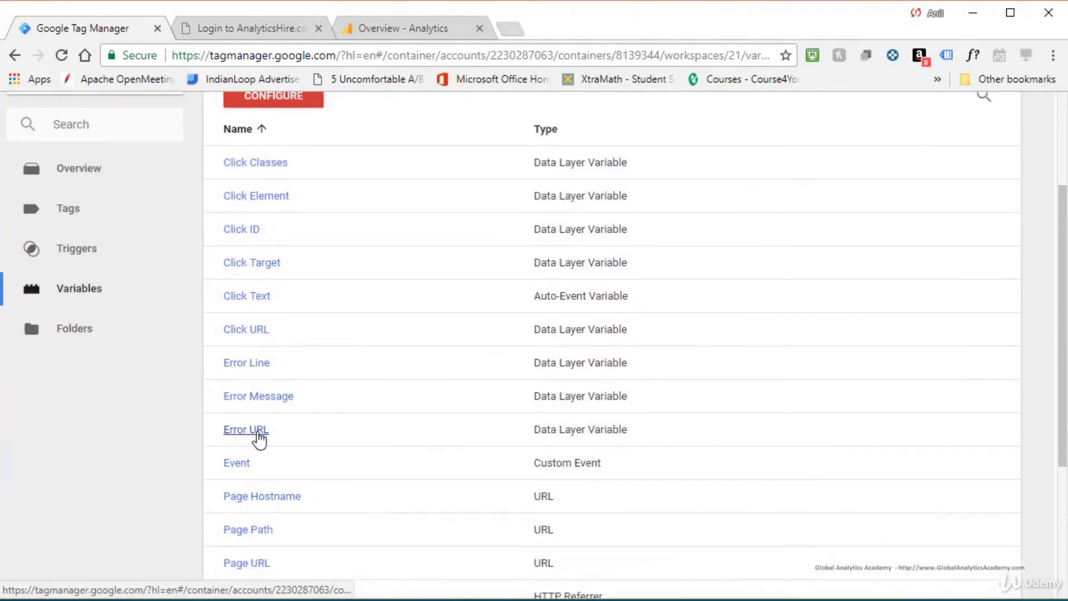
pyautogui.scroll(3, 253, 400)
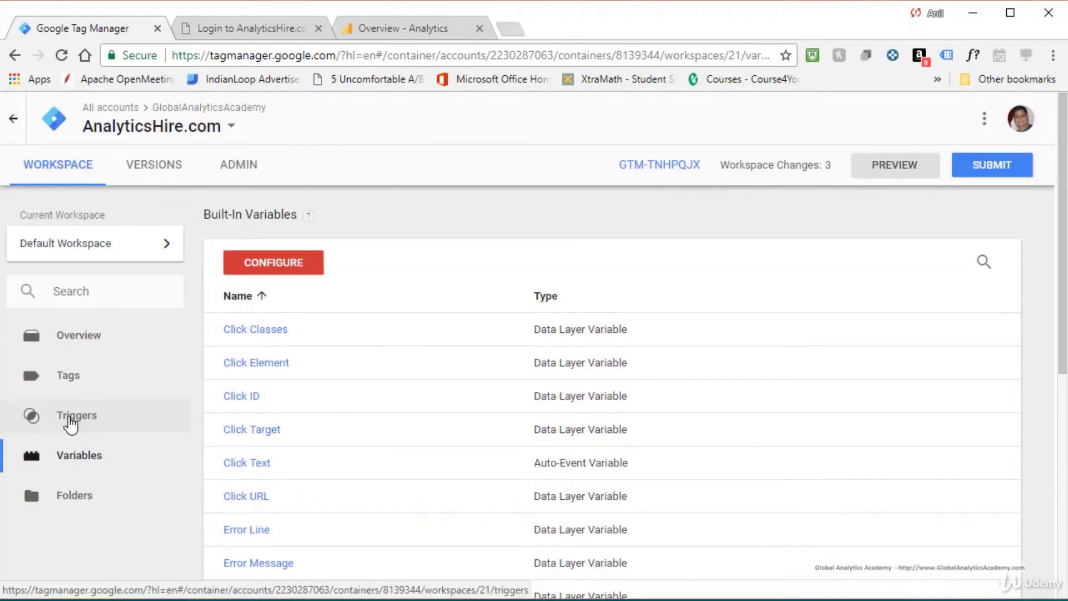
# Step: Create and save a trigger named "JavaScript Error Trigger" of type JavaScript Error that fires on All JavaScript Errors
pyautogui.click(70, 421)
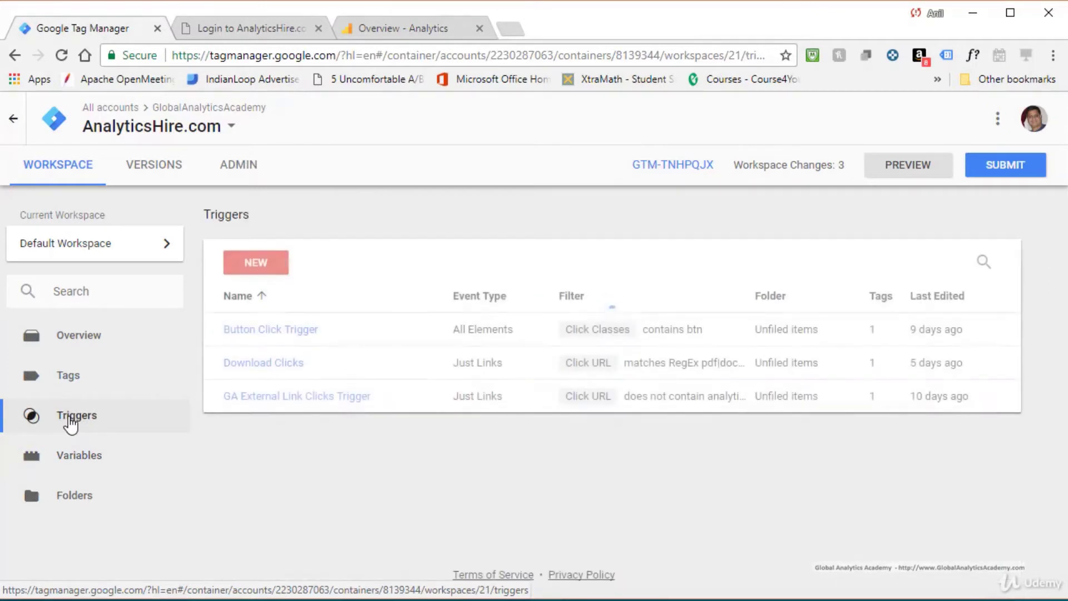
pyautogui.click(270, 270)
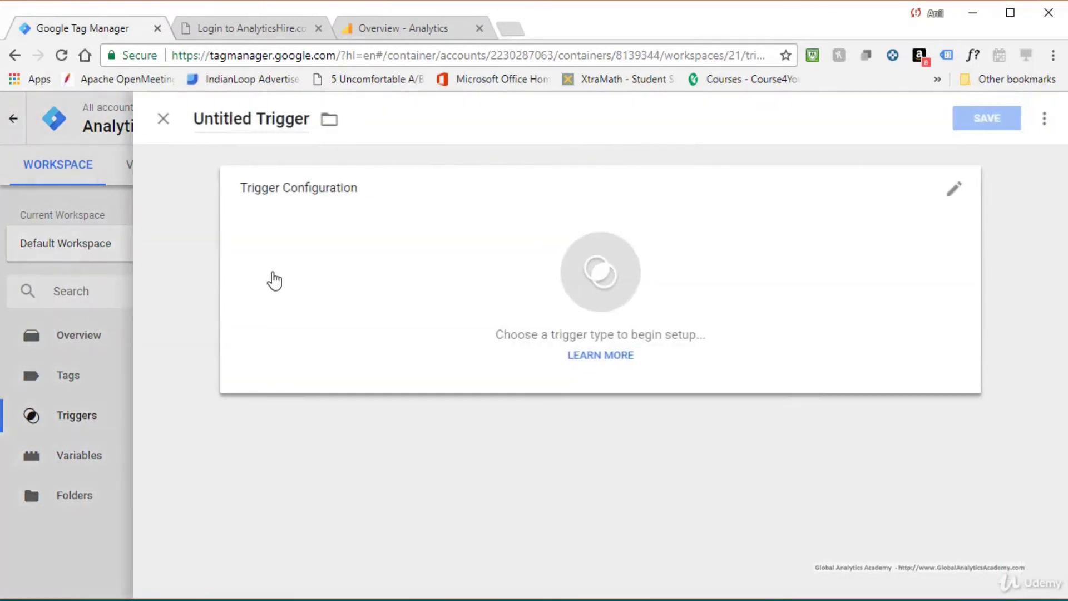
pyautogui.click(213, 118)
pyautogui.moveTo(214, 119); pyautogui.dragTo(312, 120)
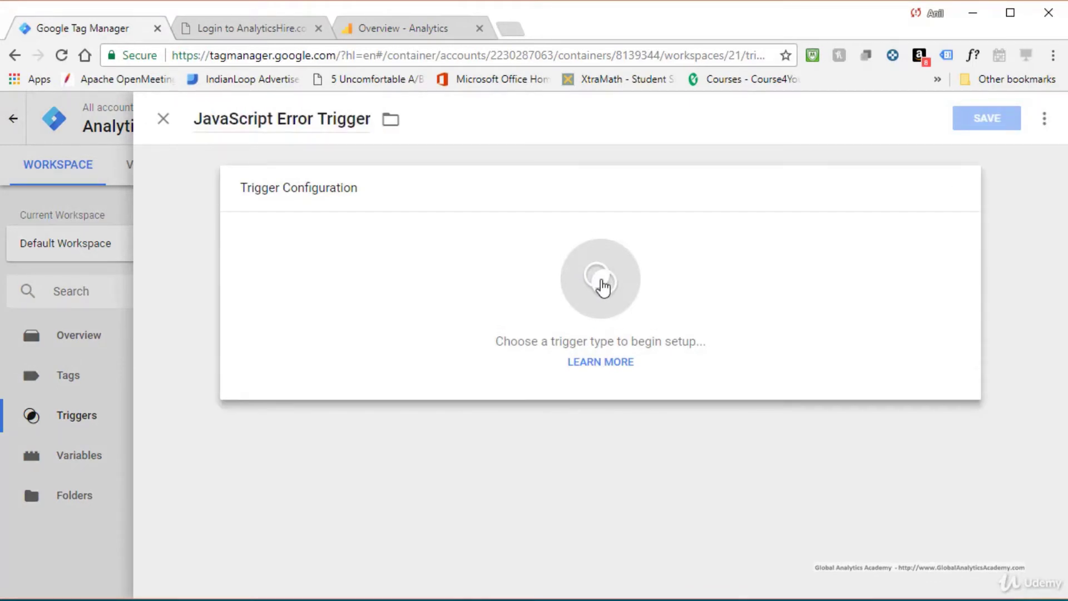
pyautogui.click(602, 288)
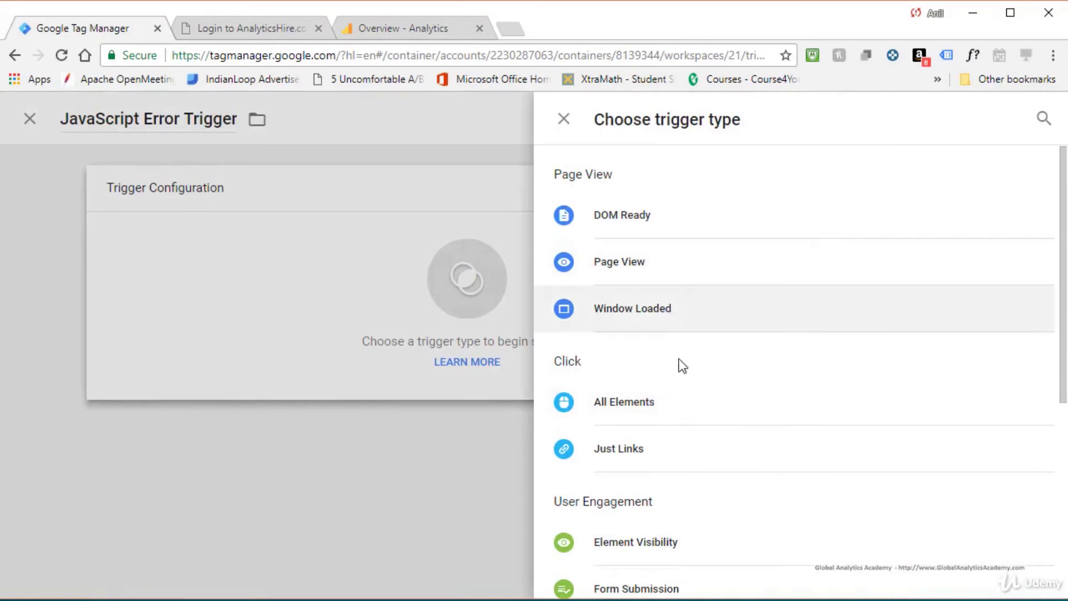
pyautogui.scroll(-6, 735, 446)
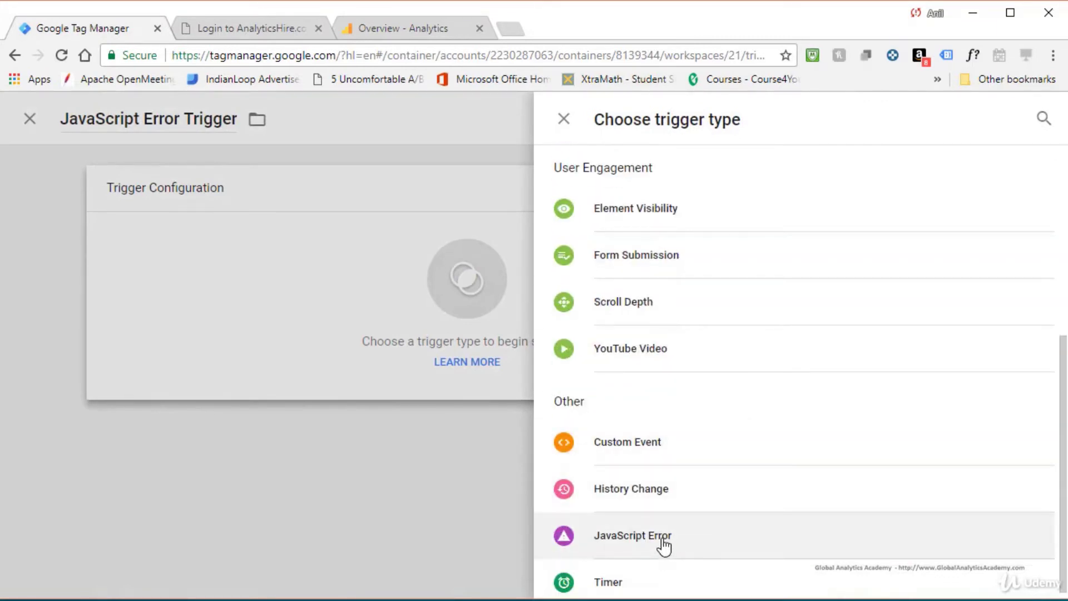
pyautogui.click(662, 537)
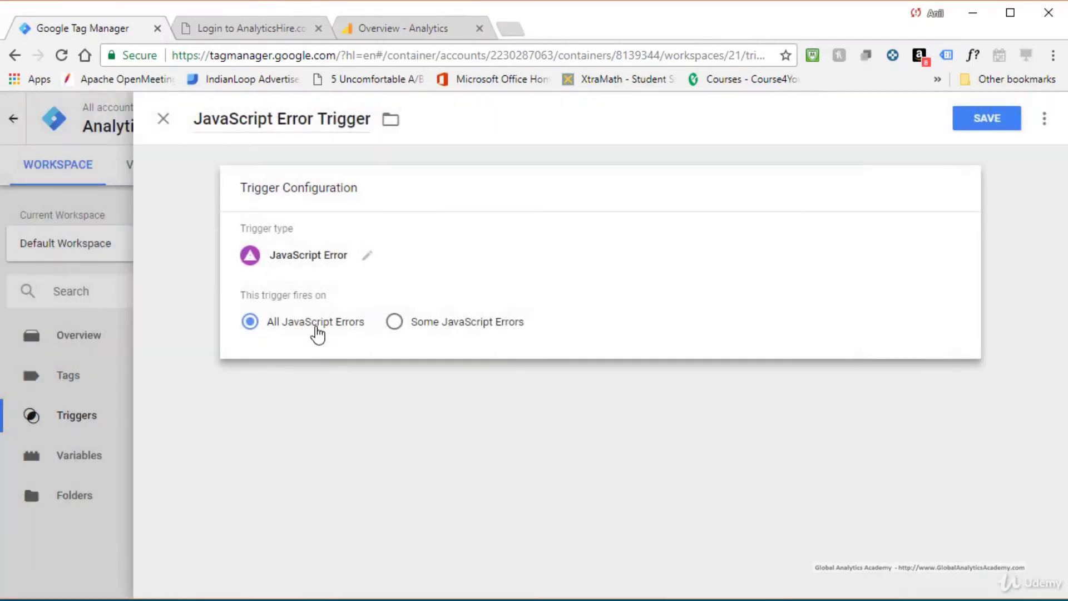
pyautogui.click(1000, 129)
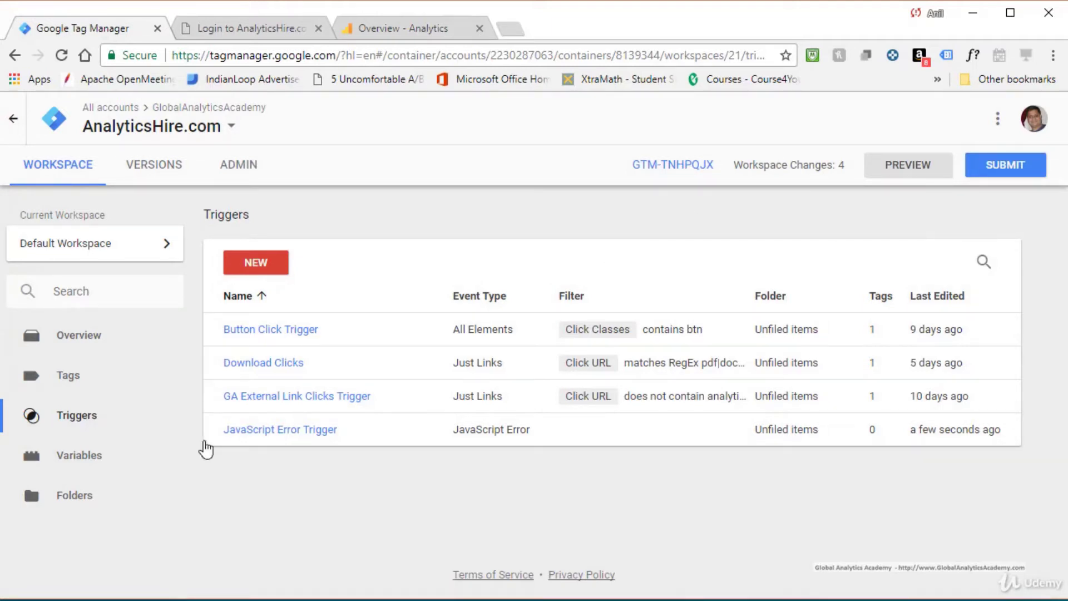
# Step: Create a Universal Analytics tag named "GA JavaScript Error Tag" with Event as its track type
pyautogui.click(68, 376)
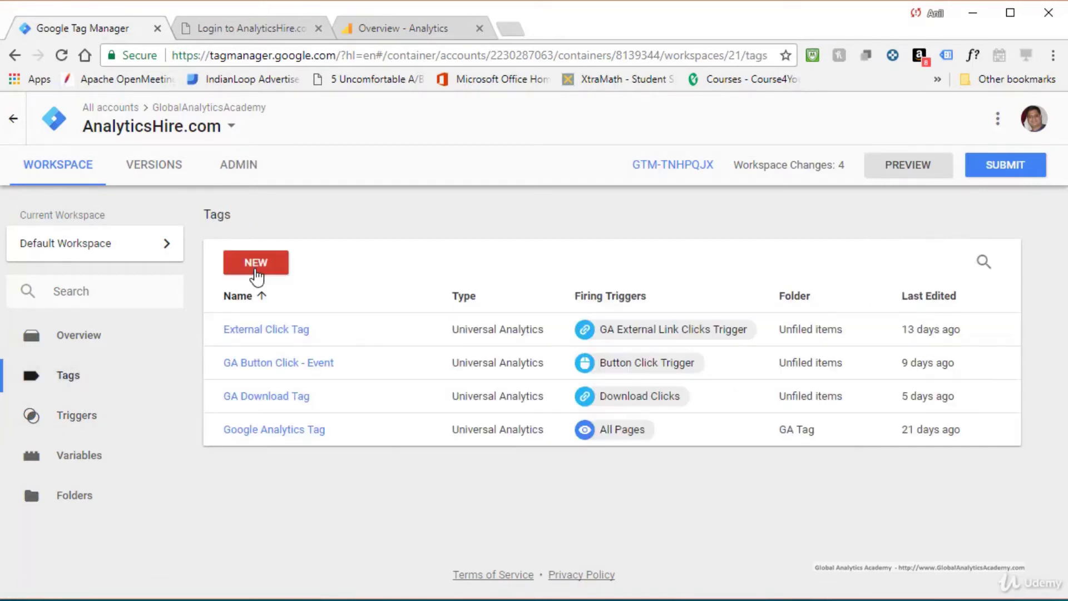
pyautogui.click(256, 263)
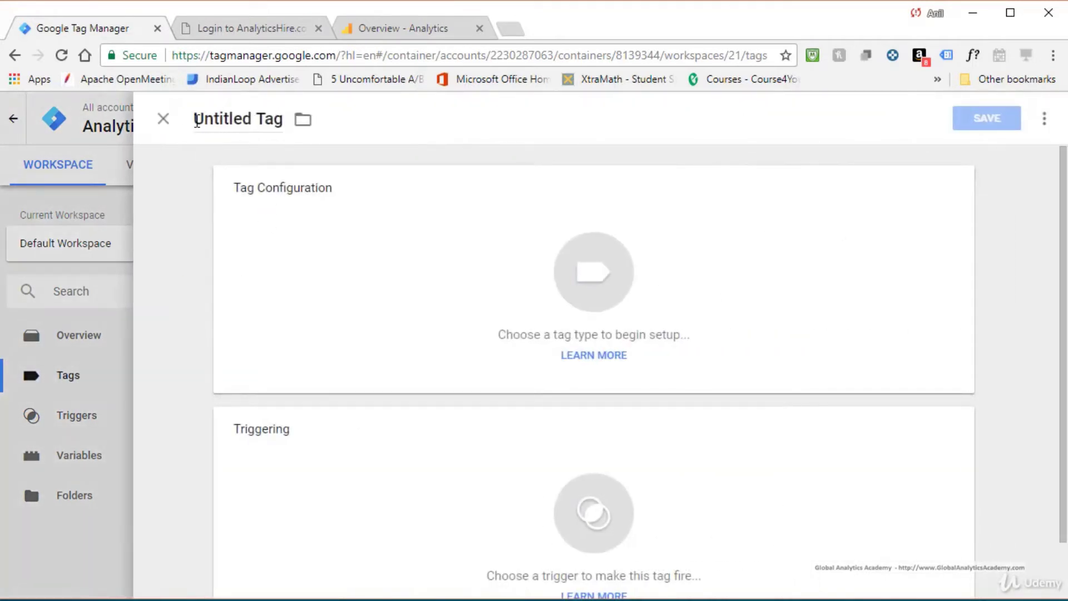
pyautogui.moveTo(197, 121); pyautogui.dragTo(281, 118)
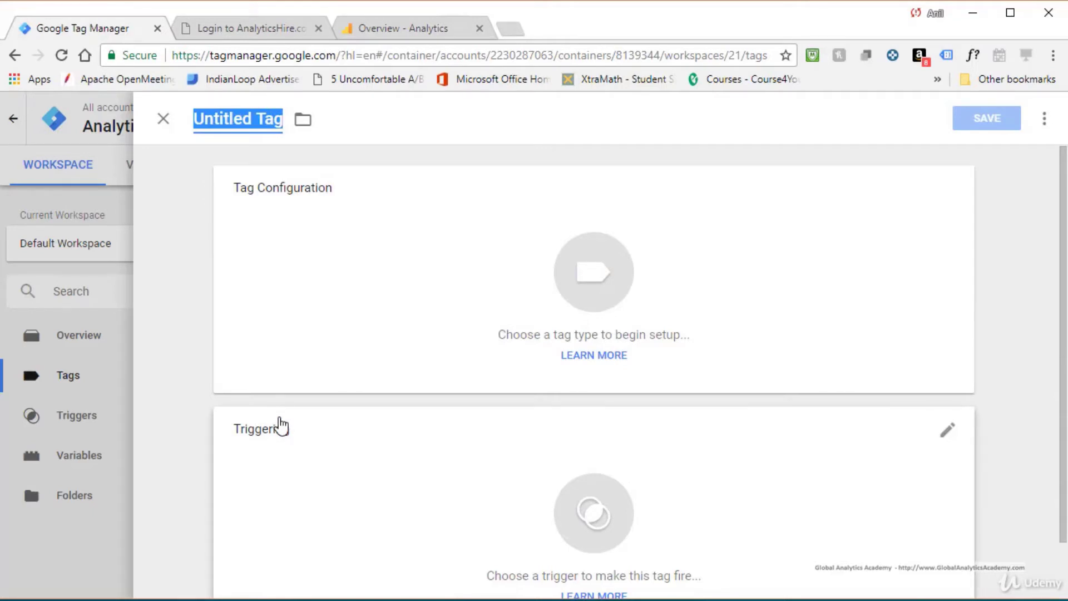
pyautogui.write('GA JavaScript Error Tag')
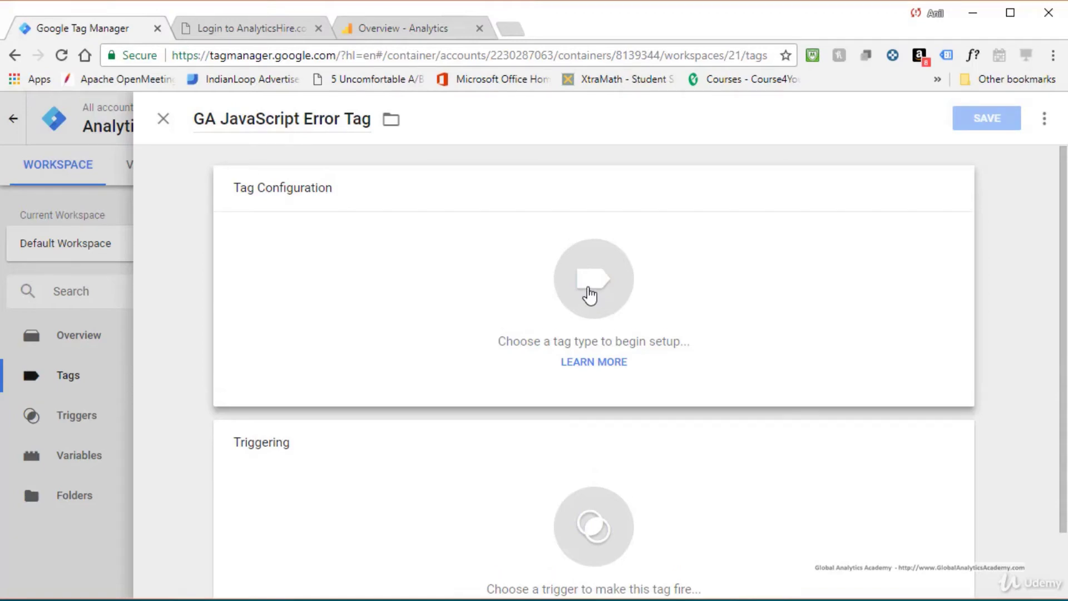
pyautogui.click(589, 290)
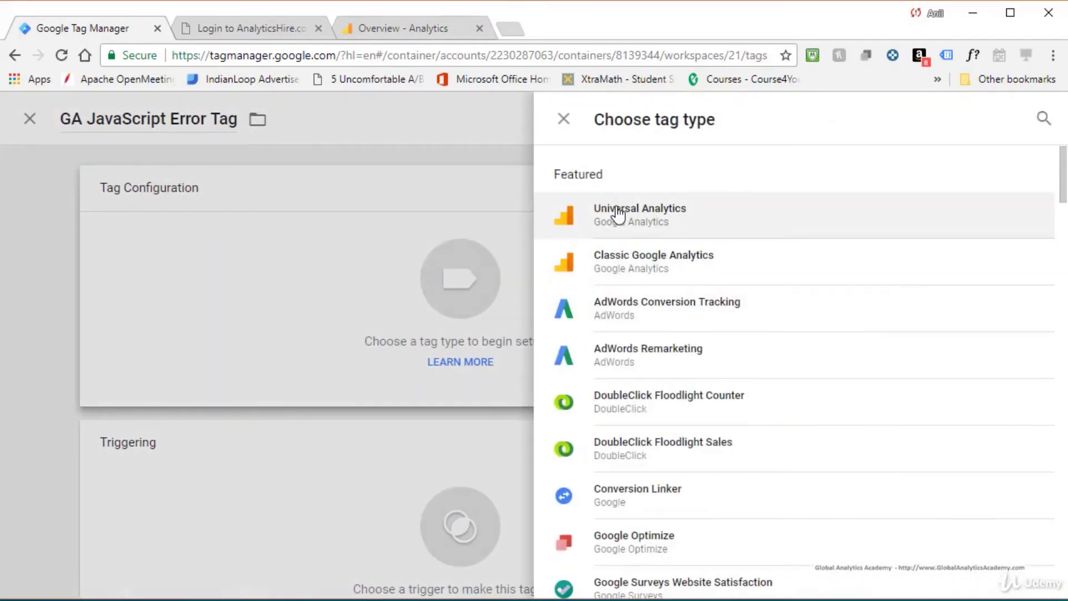
pyautogui.click(618, 211)
pyautogui.click(389, 332)
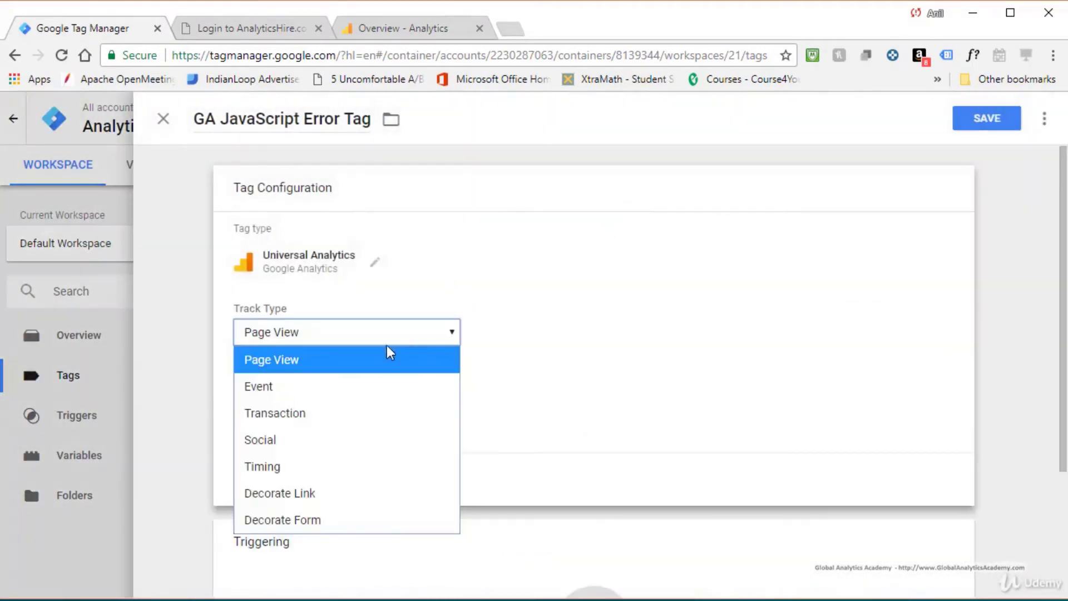
pyautogui.click(289, 392)
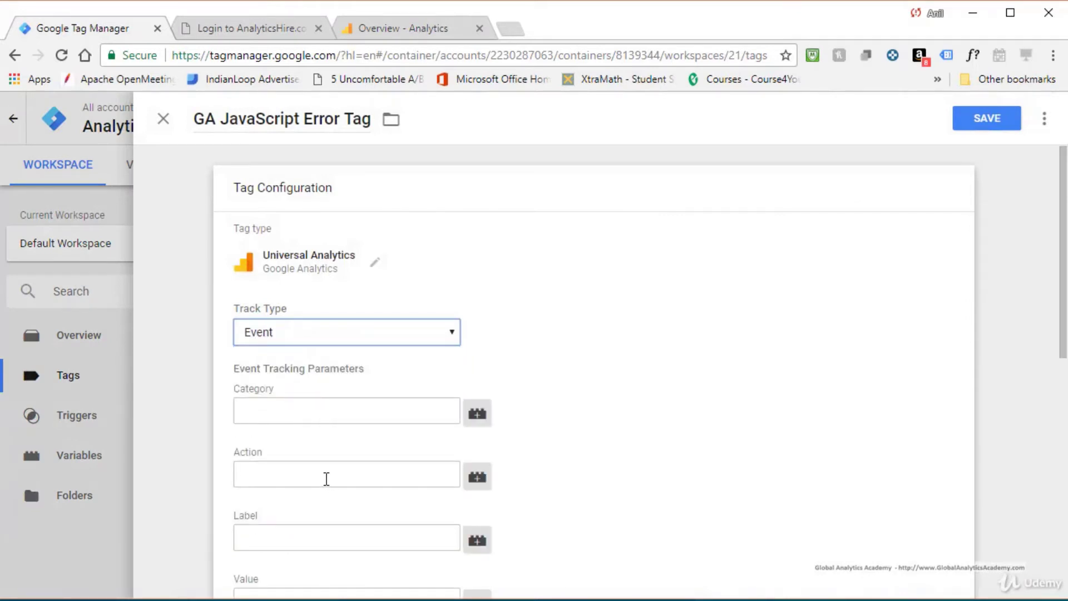
# Step: Set the event category to "JavaScriptError" and the action to "{{Error Message}} Line No:{{Error Line}}" using the built-in variables
pyautogui.click(305, 402)
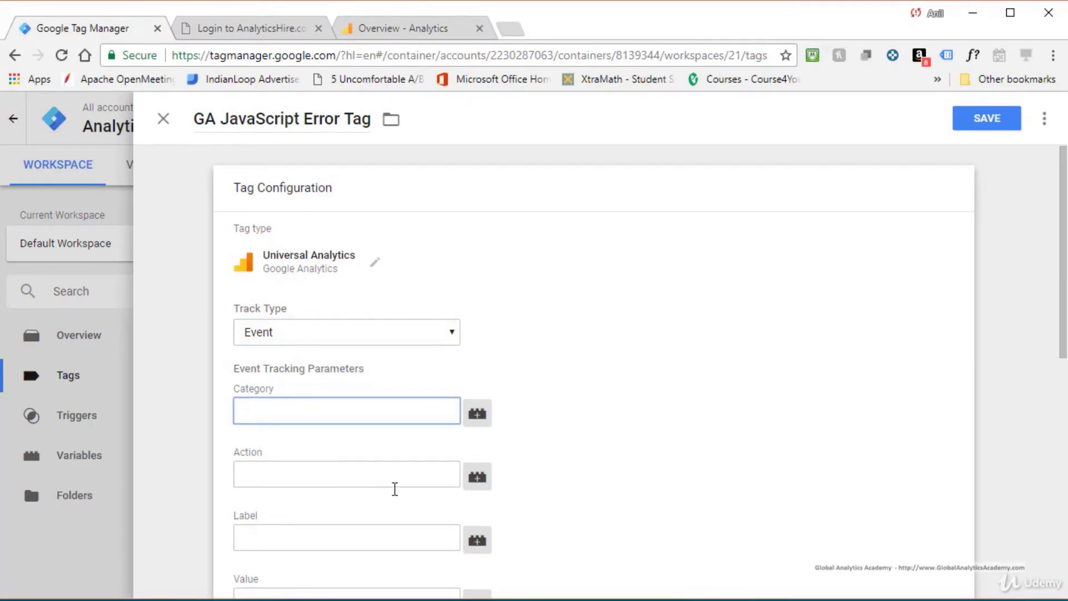
pyautogui.write('JavaScriptError')
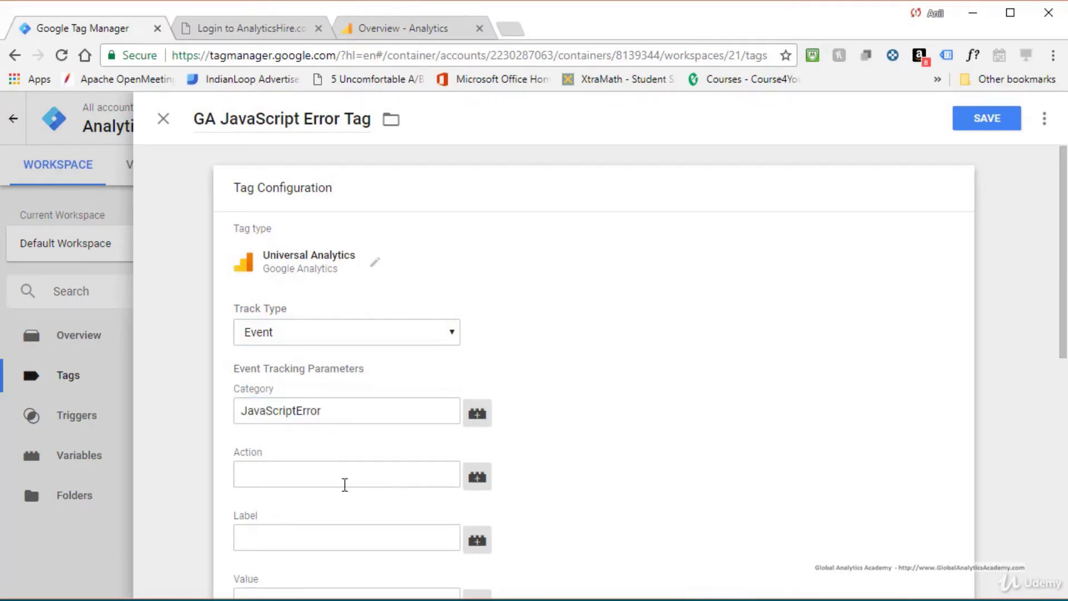
pyautogui.click(478, 479)
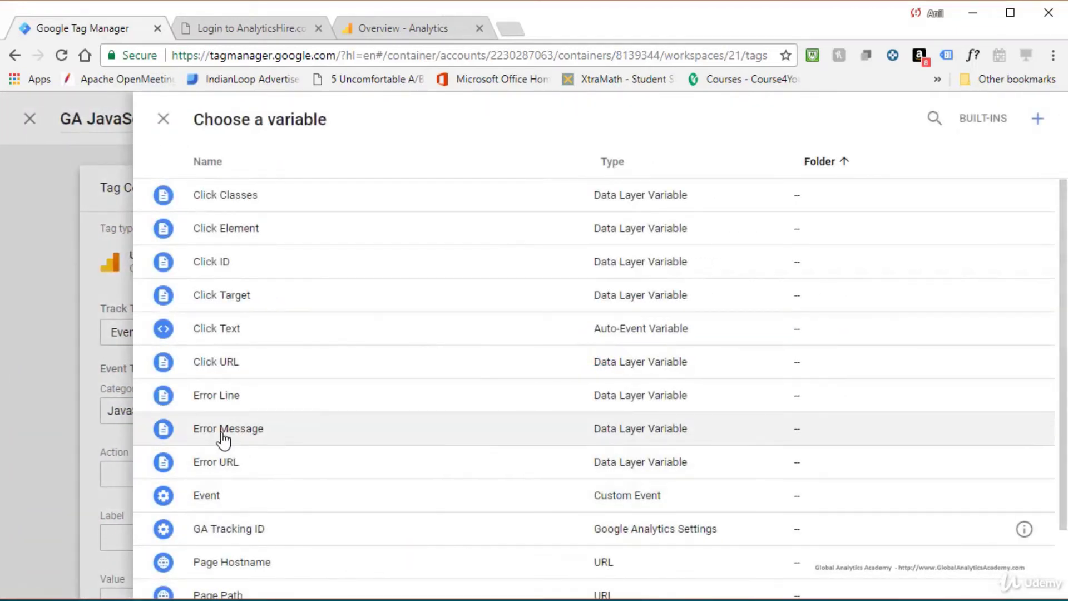
pyautogui.click(223, 430)
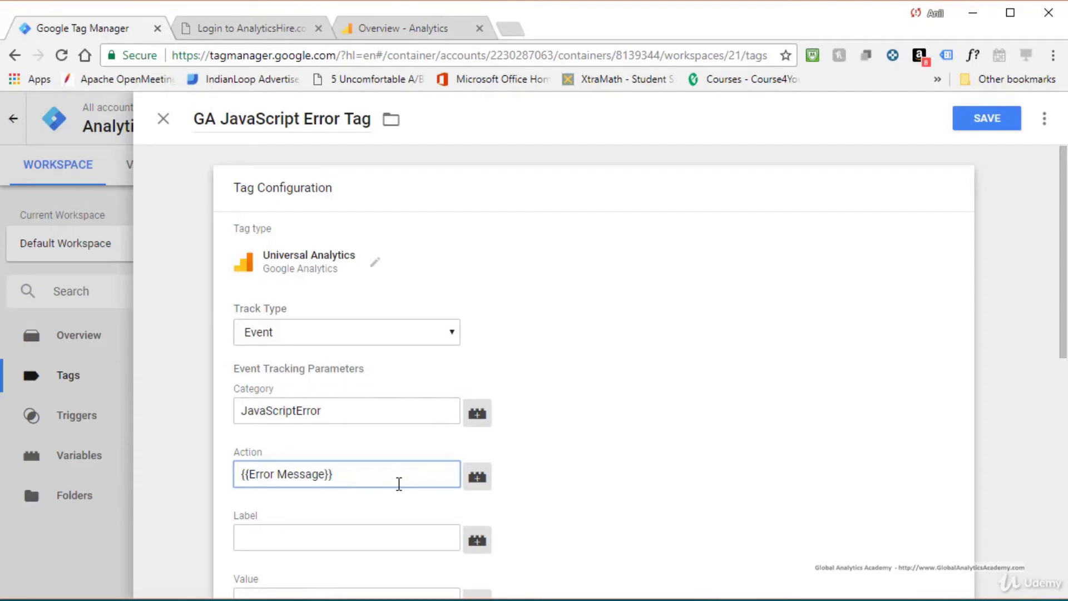
pyautogui.write('Line No:')
pyautogui.click(477, 477)
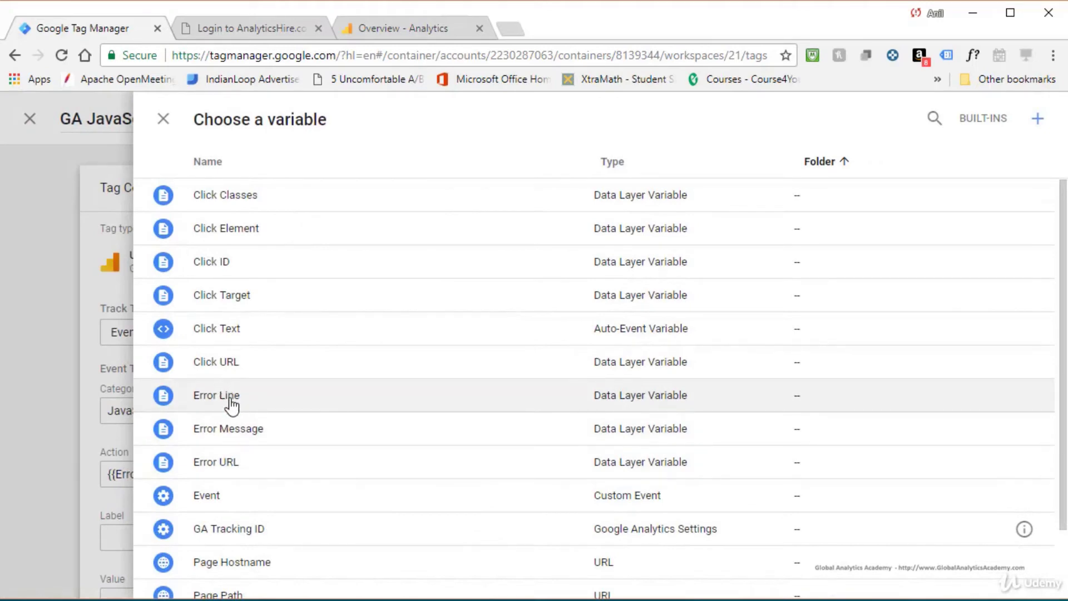
pyautogui.click(229, 396)
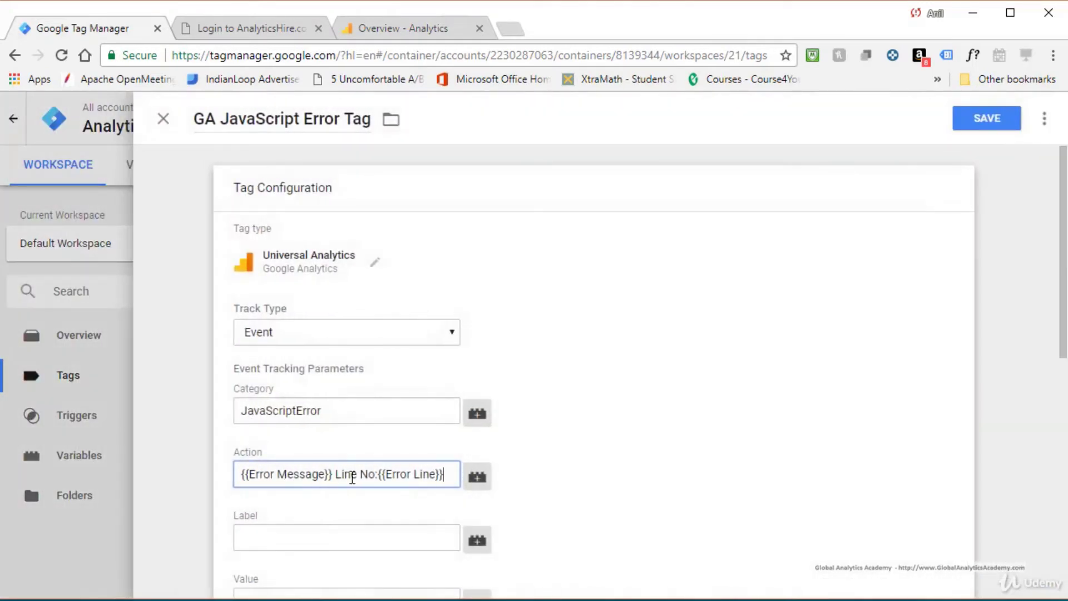
# Step: Add a space after "Line No:" in the event action, before the {{Error Line}} variable
pyautogui.click(240, 477)
pyautogui.moveTo(241, 474); pyautogui.dragTo(381, 476)
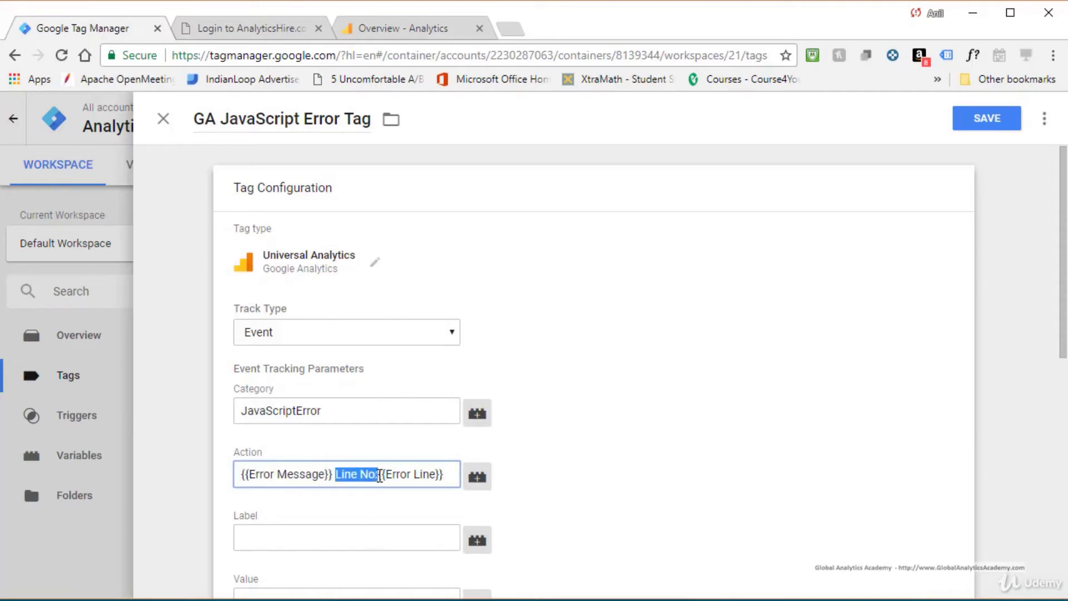
pyautogui.click(381, 474)
pyautogui.press('BackSpace')
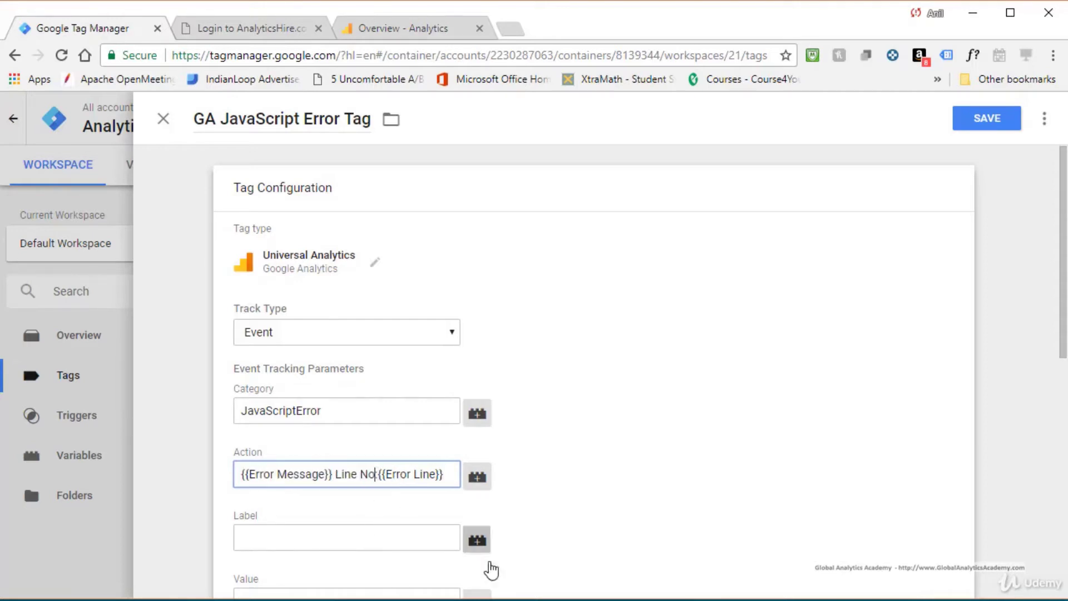
pyautogui.write(':')
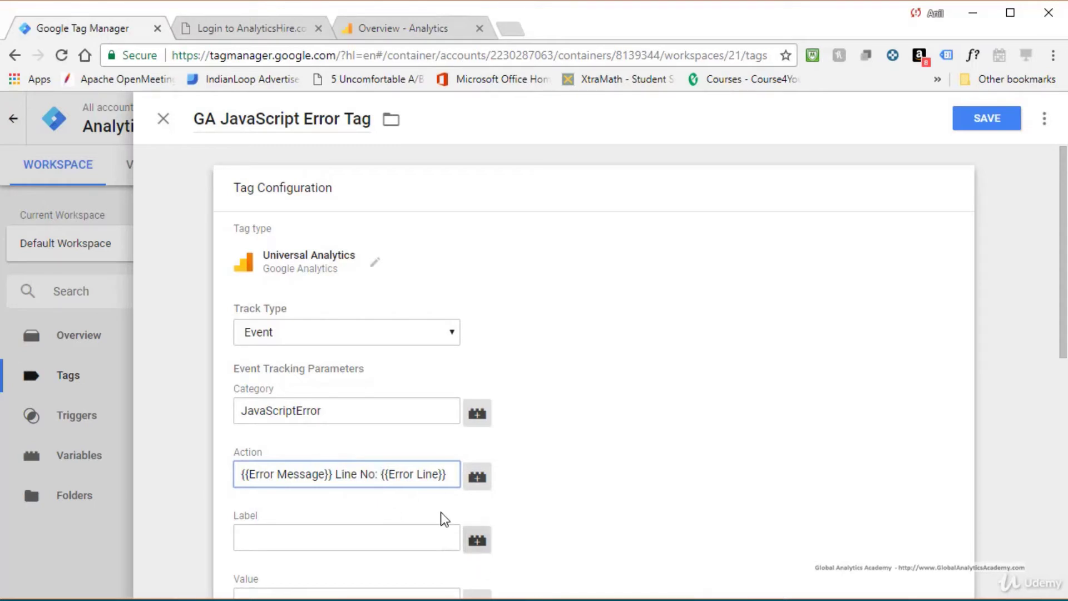
pyautogui.click(449, 476)
pyautogui.moveTo(450, 476); pyautogui.dragTo(326, 474)
pyautogui.click(358, 474)
# Step: Set the event label to the {{Error URL}} variable
pyautogui.click(476, 543)
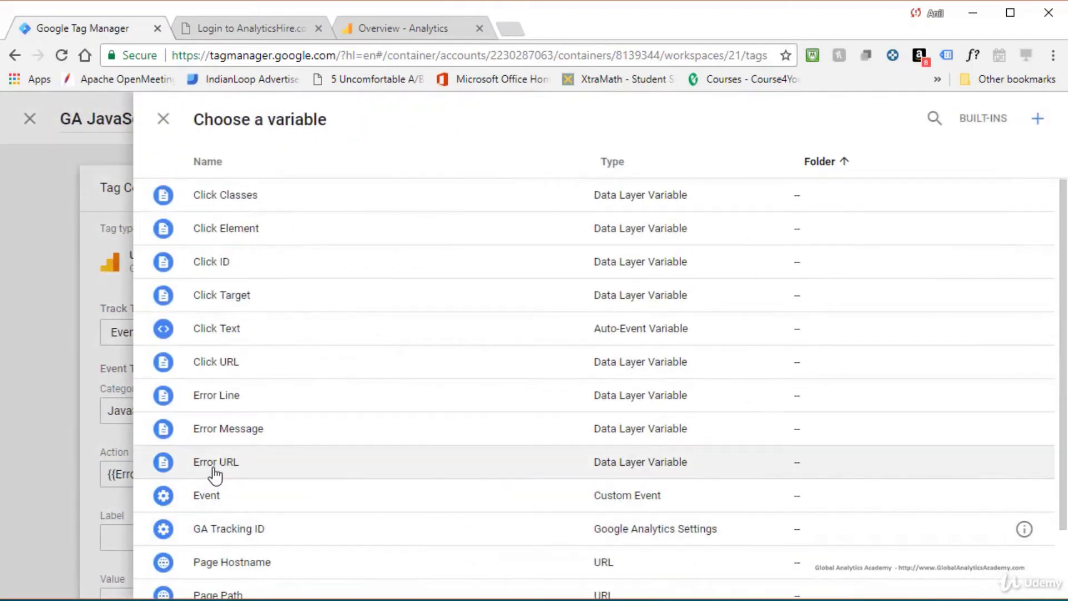
pyautogui.click(216, 472)
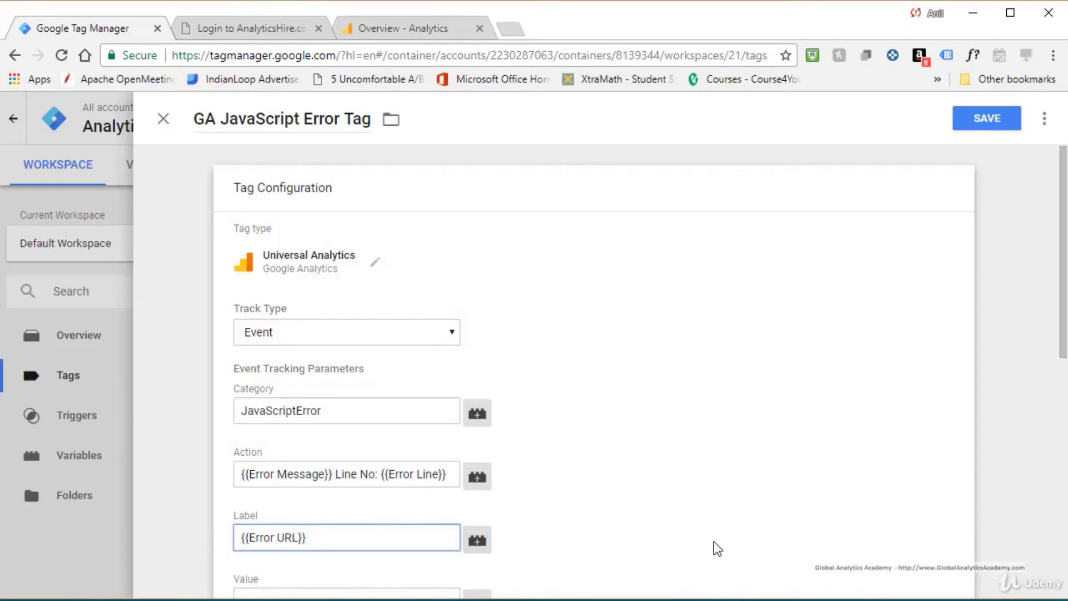
pyautogui.click(653, 523)
# Step: Set Non-Interaction Hit to True and choose {{GA Tracking ID}} as the tag's Google Analytics settings variable
pyautogui.scroll(-3, 654, 523)
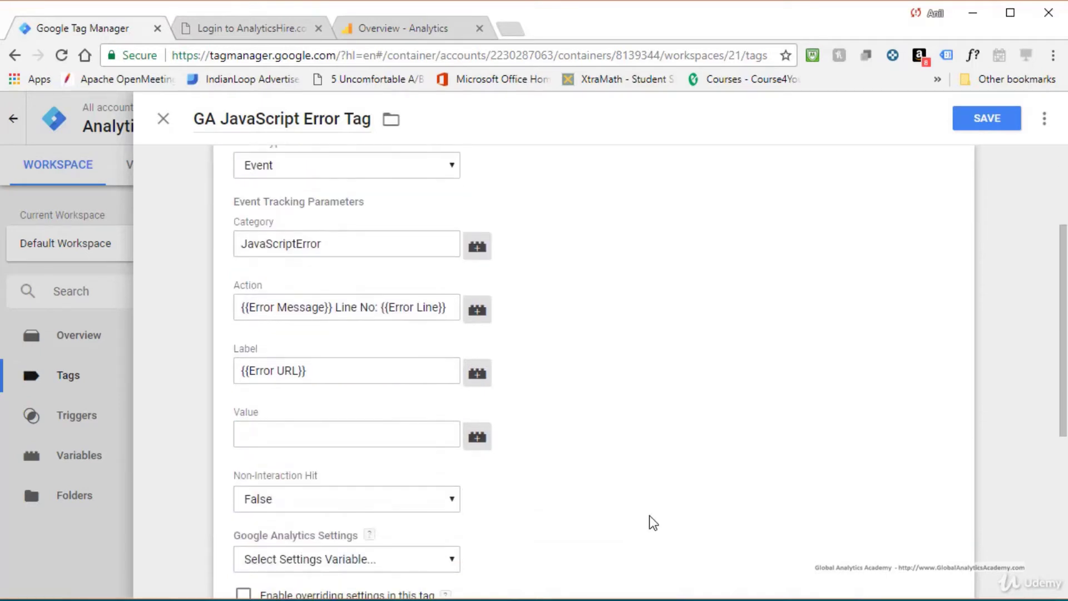
pyautogui.scroll(-3, 653, 523)
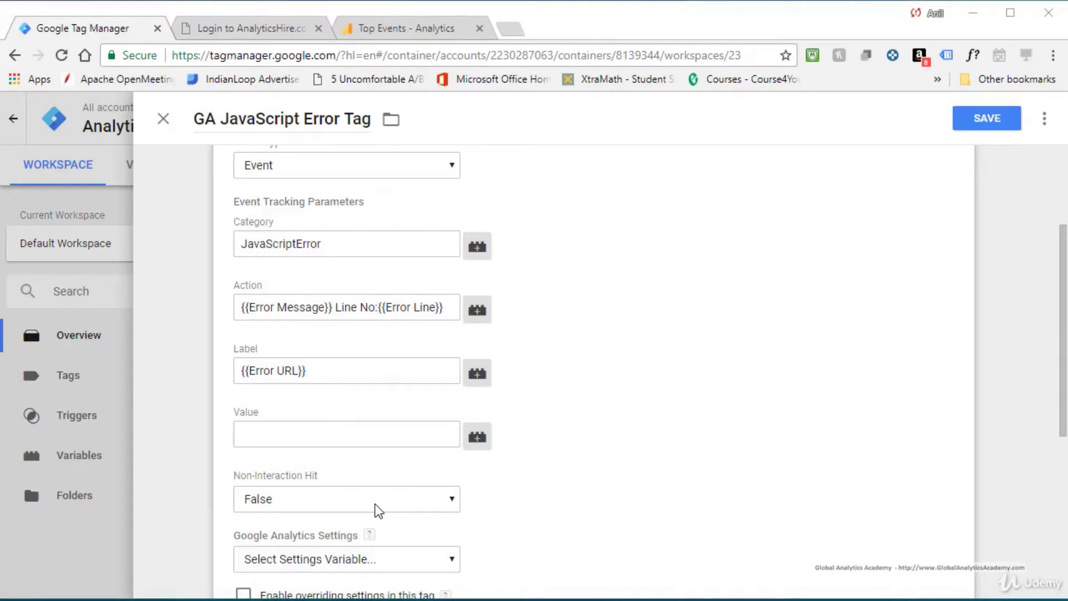
pyautogui.click(378, 510)
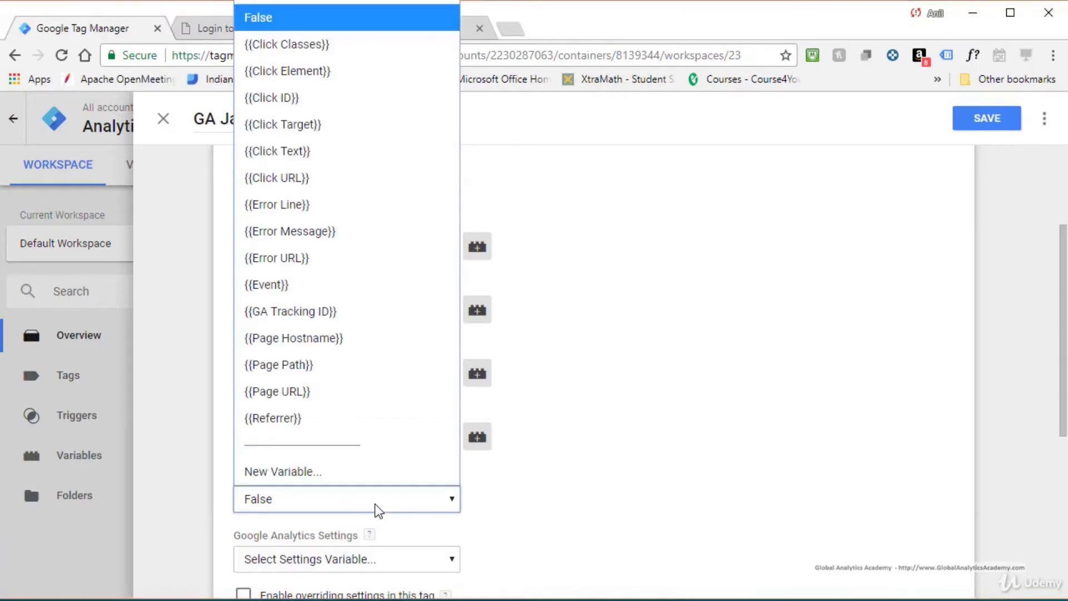
pyautogui.click(276, 1)
pyautogui.scroll(-1, 457, 547)
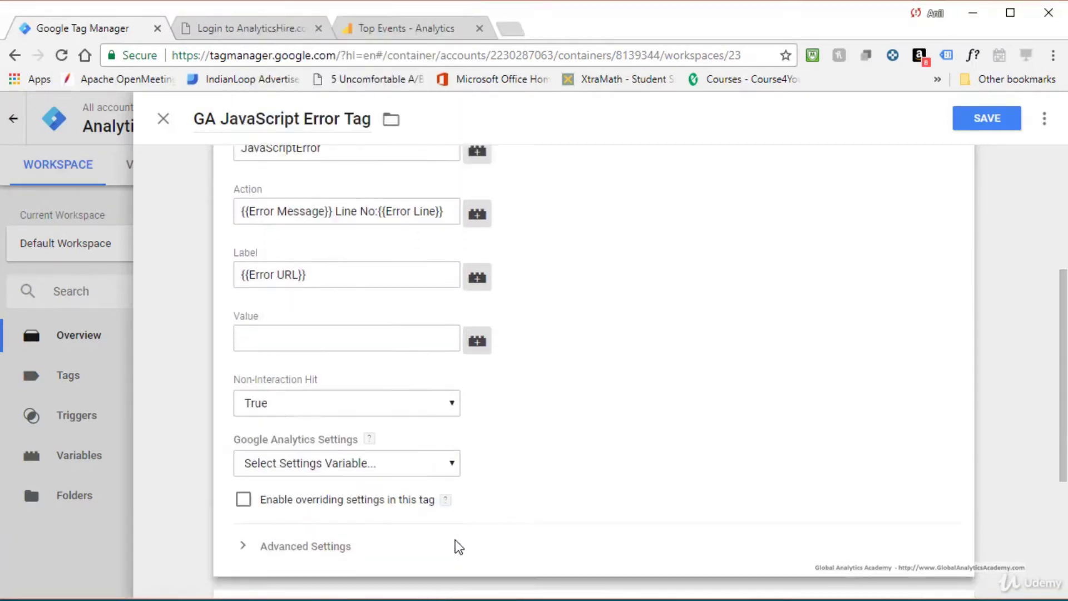
pyautogui.scroll(-2, 457, 547)
pyautogui.click(317, 396)
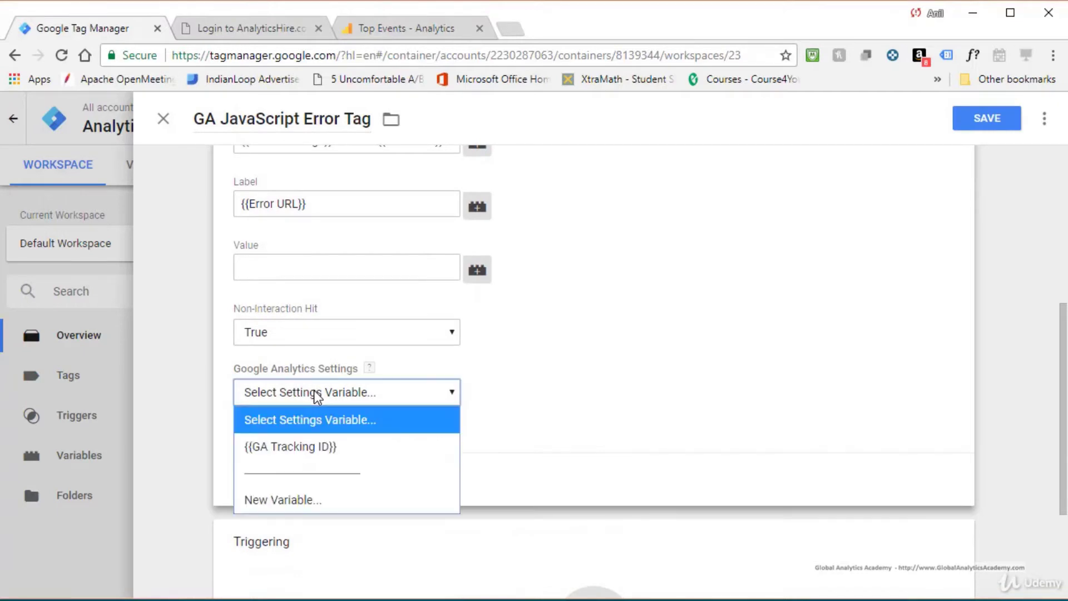
pyautogui.click(324, 448)
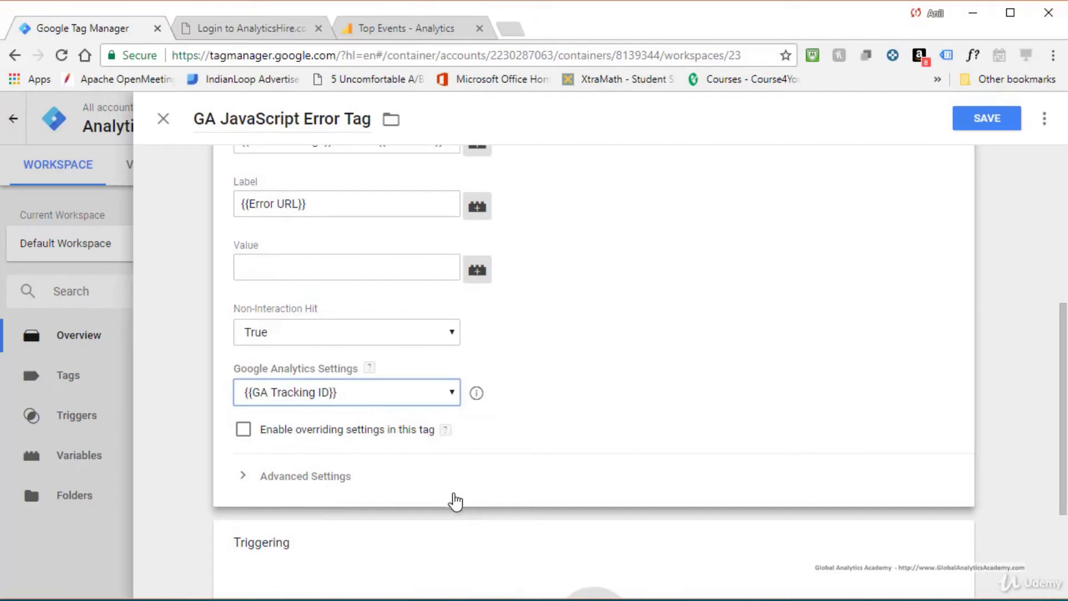
# Step: Assign the JavaScript Error Trigger to the GA JavaScript Error Tag and save the tag
pyautogui.click(978, 123)
pyautogui.click(450, 268)
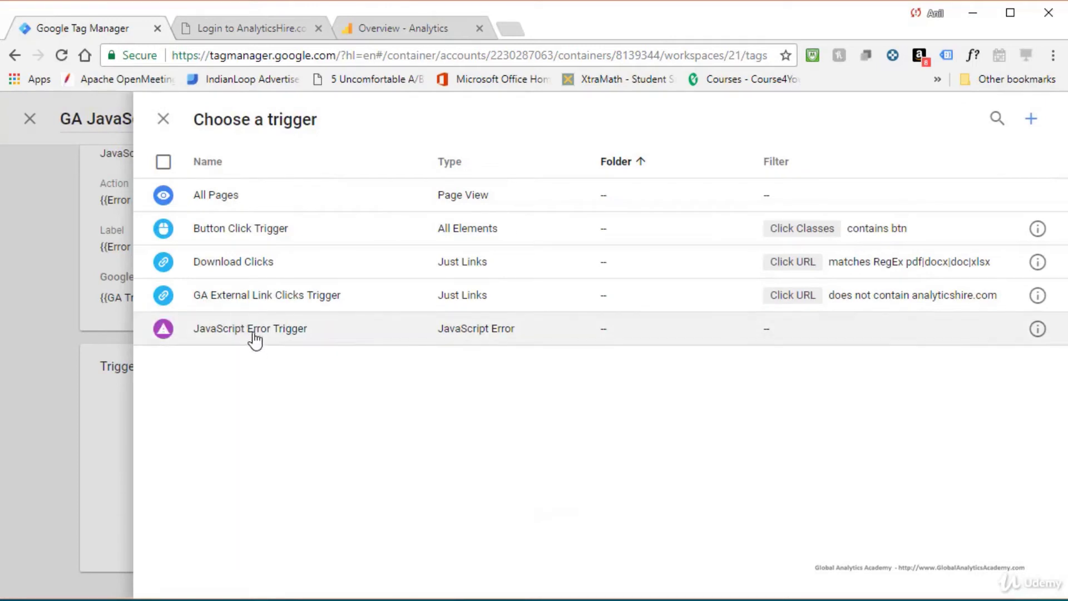
pyautogui.click(255, 329)
pyautogui.click(977, 123)
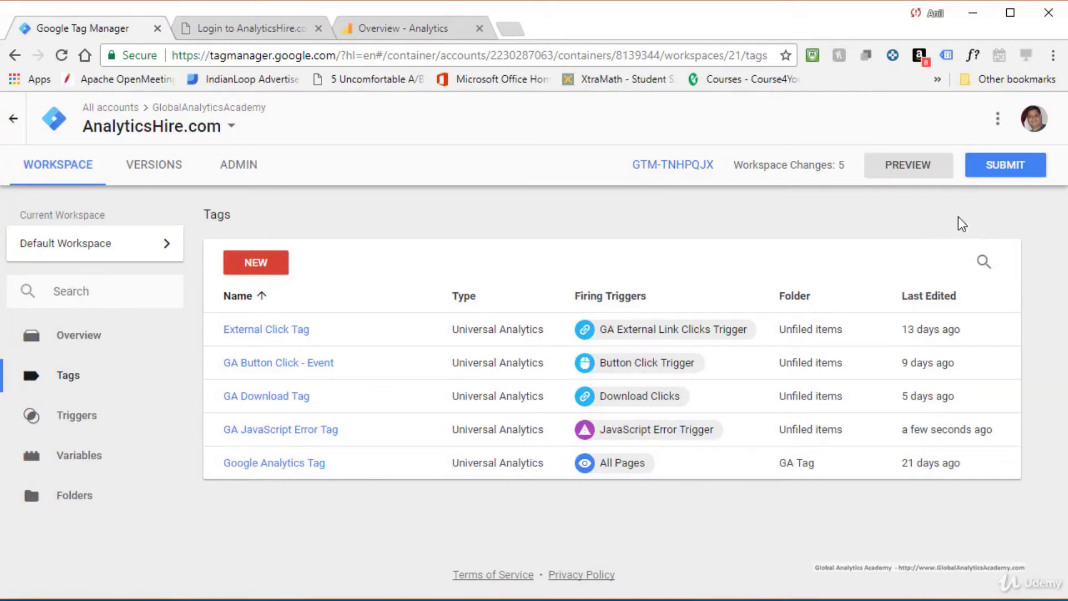
# Step: Turn on preview mode for the Default Workspace and reload the analyticshire.com/gtm.asp test page
pyautogui.click(911, 170)
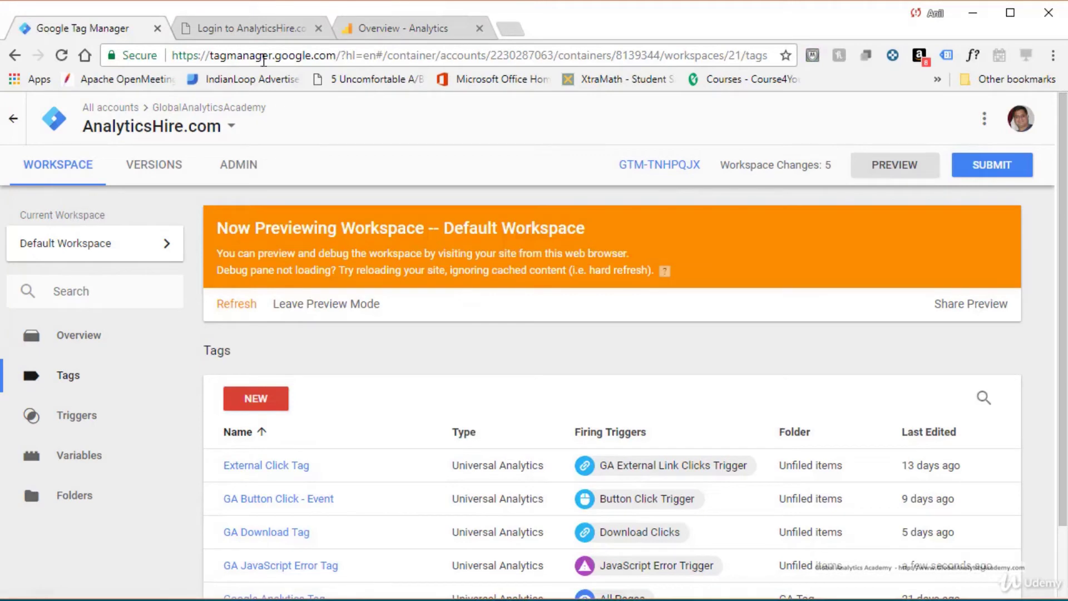
pyautogui.click(252, 29)
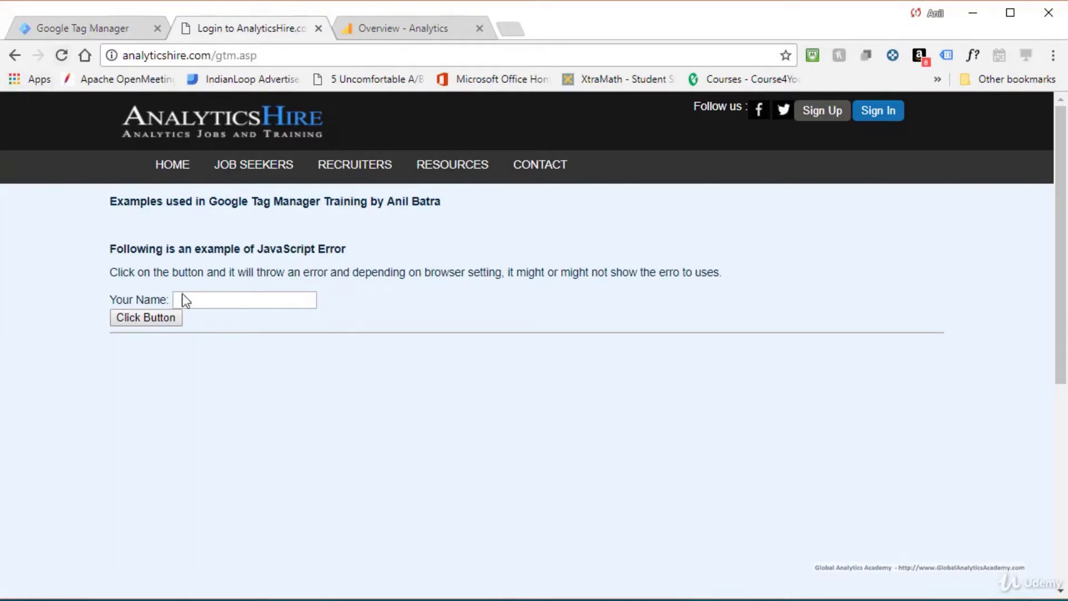
pyautogui.click(65, 59)
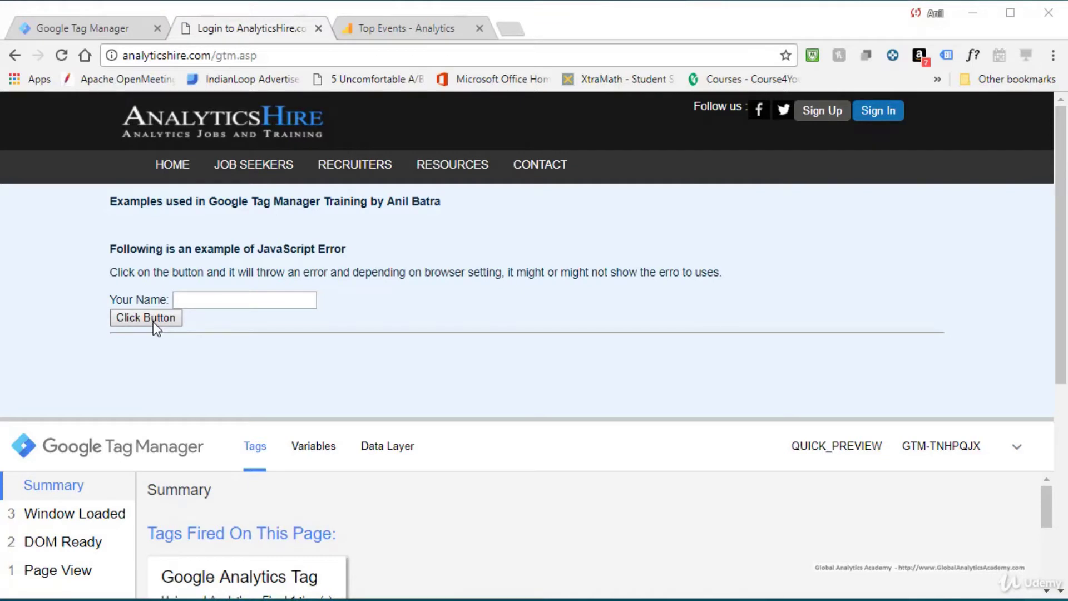
# Step: Trigger the sample JavaScript error on the test page and inspect the fired GA JavaScript Error Tag's action, category and label in the debug pane
pyautogui.click(152, 321)
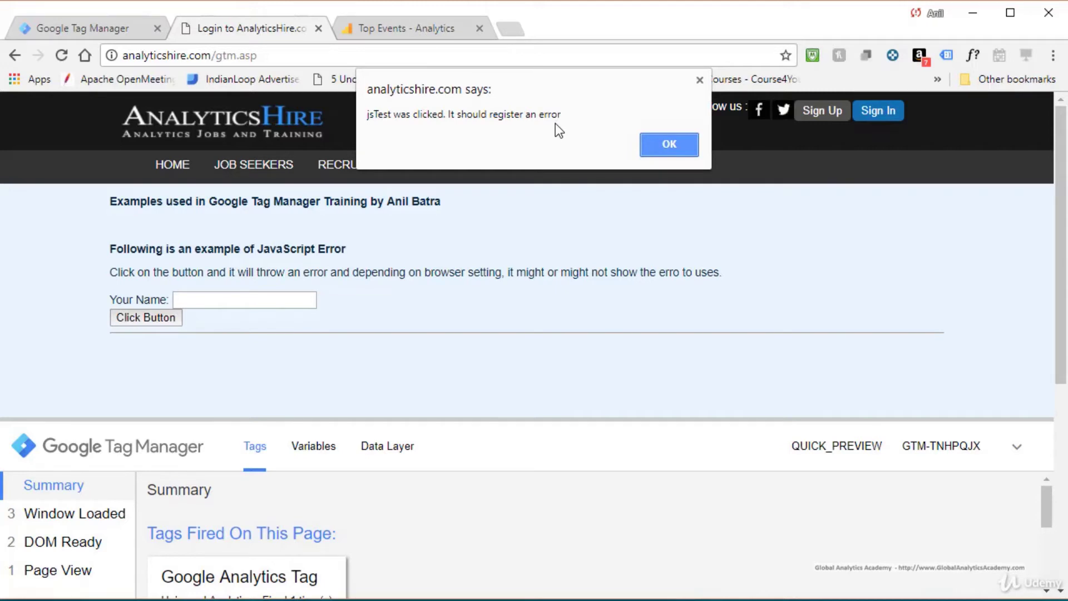
pyautogui.click(669, 145)
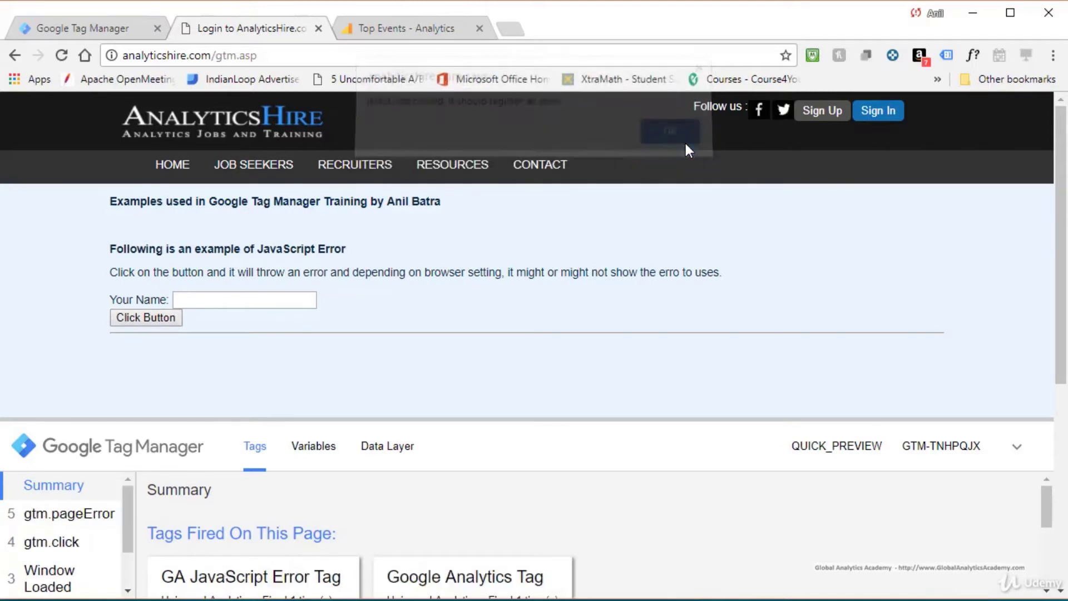
pyautogui.scroll(-2, 264, 548)
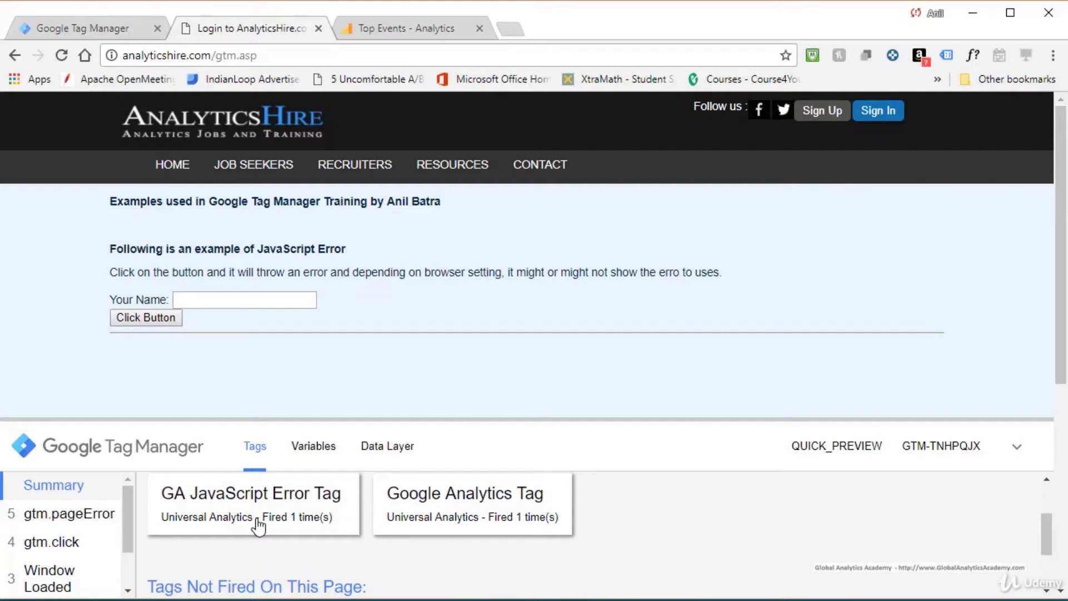
pyautogui.click(266, 516)
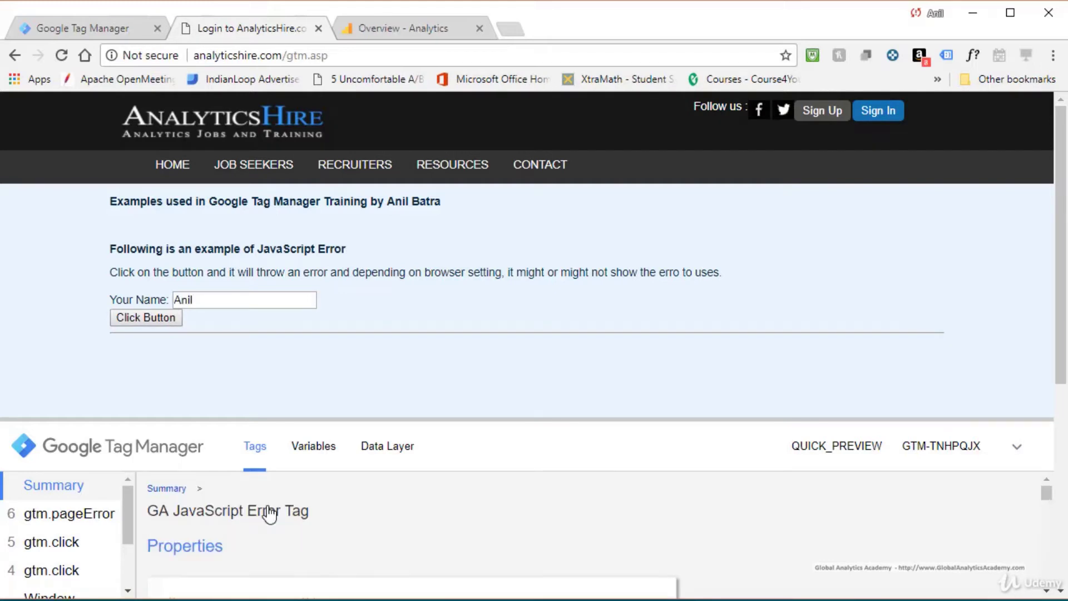
pyautogui.scroll(-2, 405, 519)
pyautogui.scroll(-1, 405, 520)
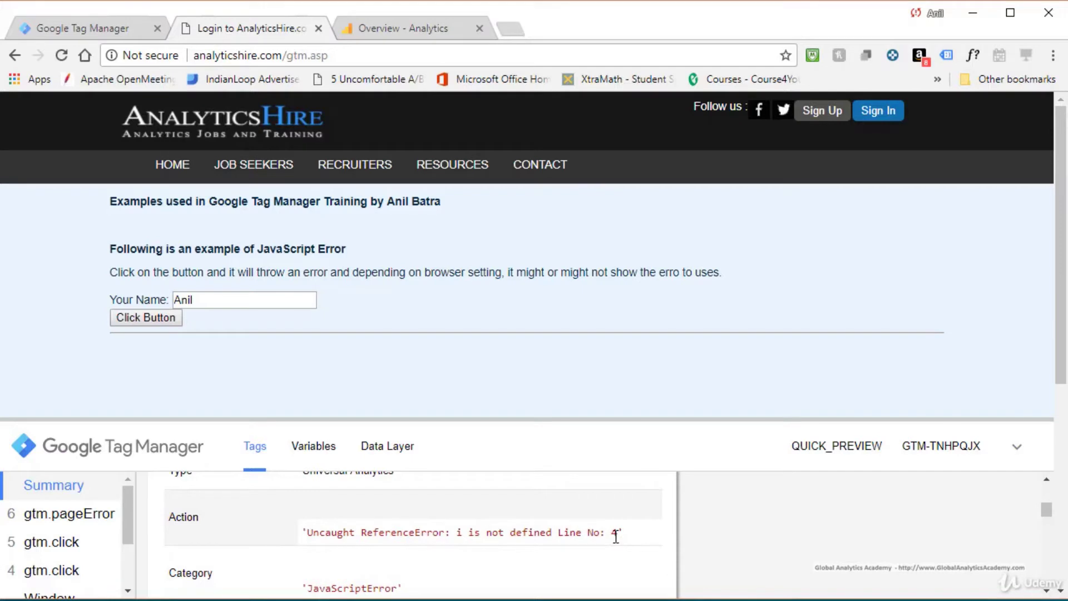
pyautogui.scroll(-2, 535, 529)
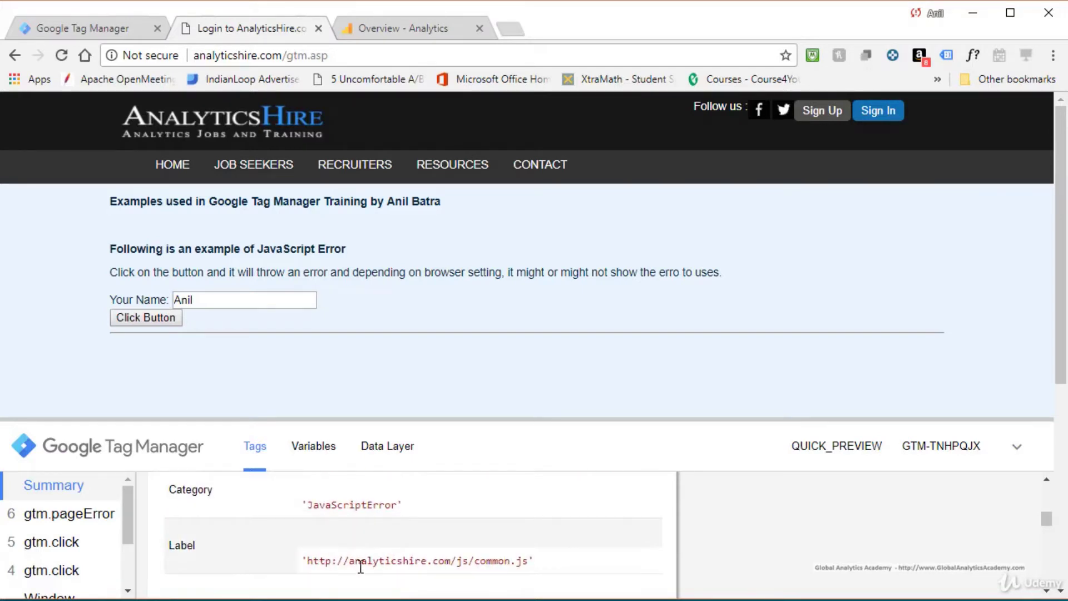
# Step: Search the test page's source code for "comm" and open the linked common.js file to examine its jsTest function
pyautogui.rightClick(512, 315)
pyautogui.click(598, 485)
pyautogui.hotkey('ctrl', 'f')
pyautogui.write('comm')
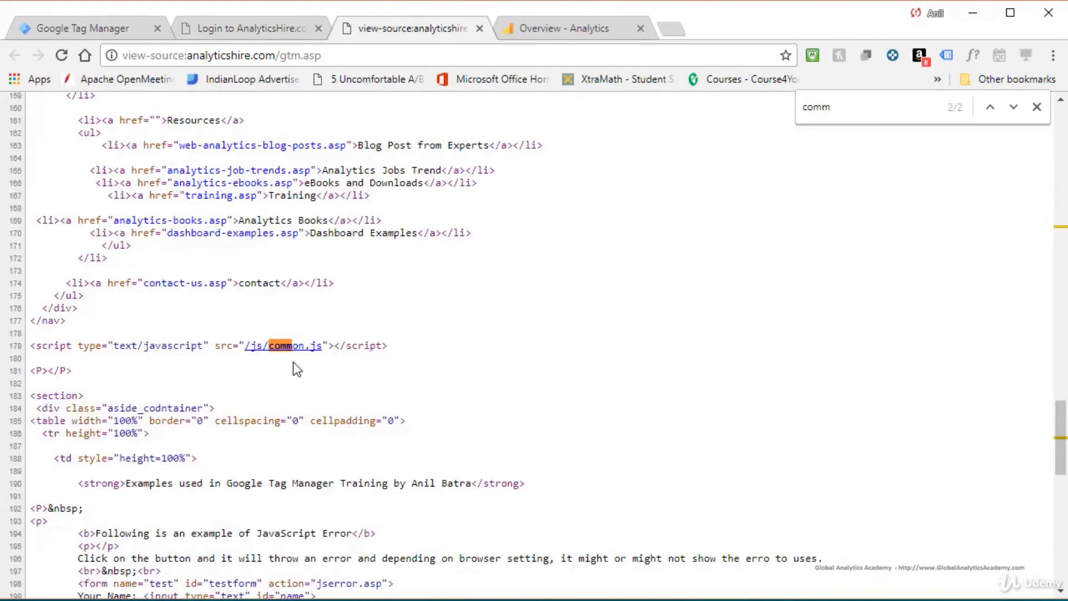
pyautogui.click(292, 346)
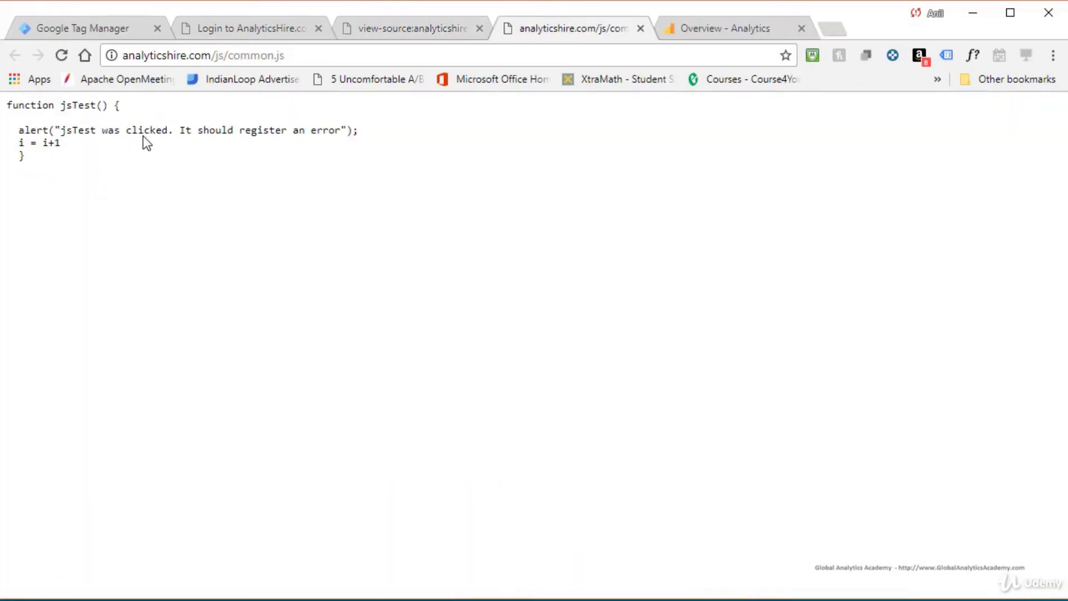
pyautogui.moveTo(17, 131); pyautogui.dragTo(357, 132)
pyautogui.moveTo(12, 141)
pyautogui.mouseDown()
pyautogui.moveTo(78, 147)
pyautogui.moveTo(16, 143)
pyautogui.mouseUp()
pyautogui.click(55, 183)
# Step: Switch to Google Analytics and open the Real-Time Events report for All Web Site Data
pyautogui.click(411, 27)
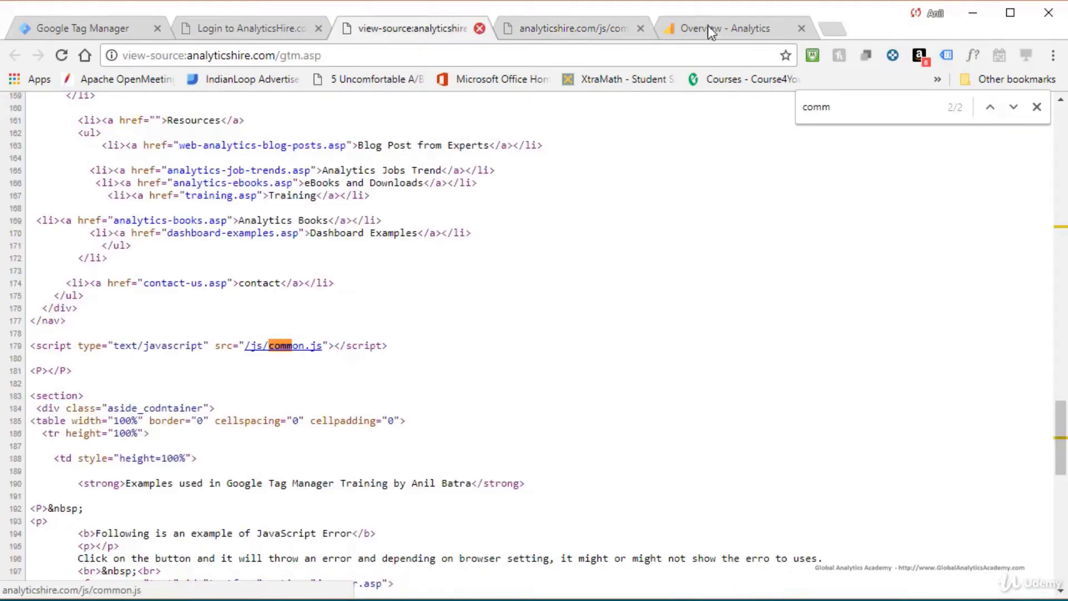
pyautogui.click(292, 34)
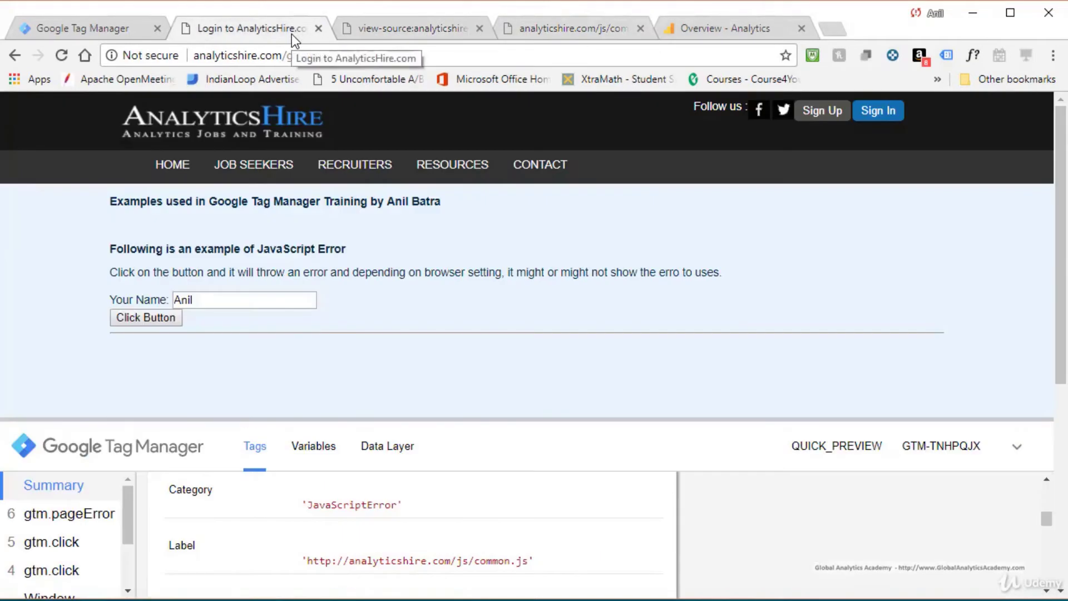
pyautogui.click(695, 28)
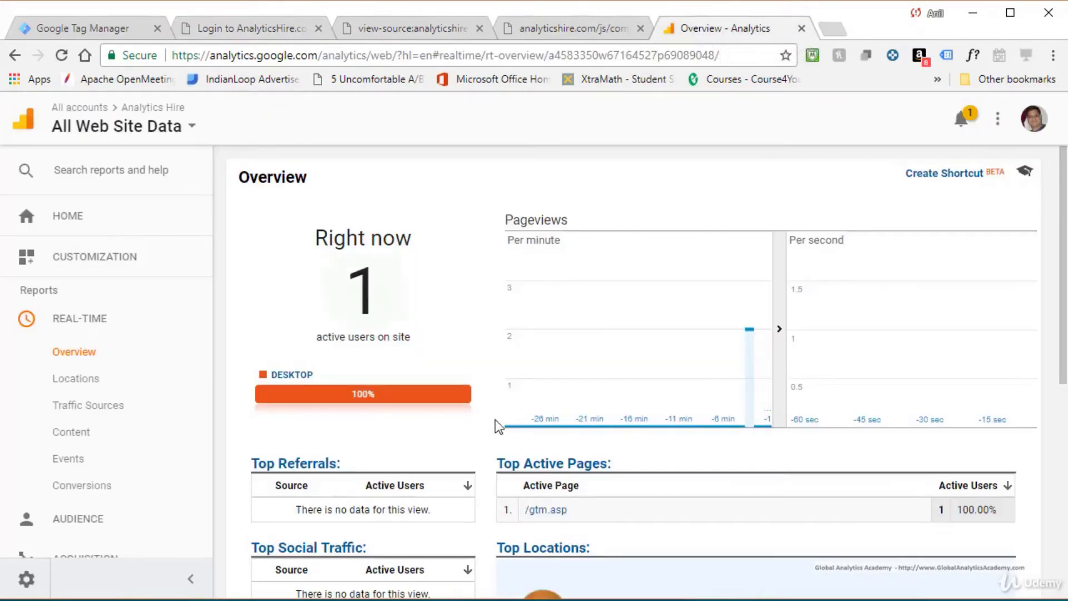
pyautogui.scroll(-2, 592, 490)
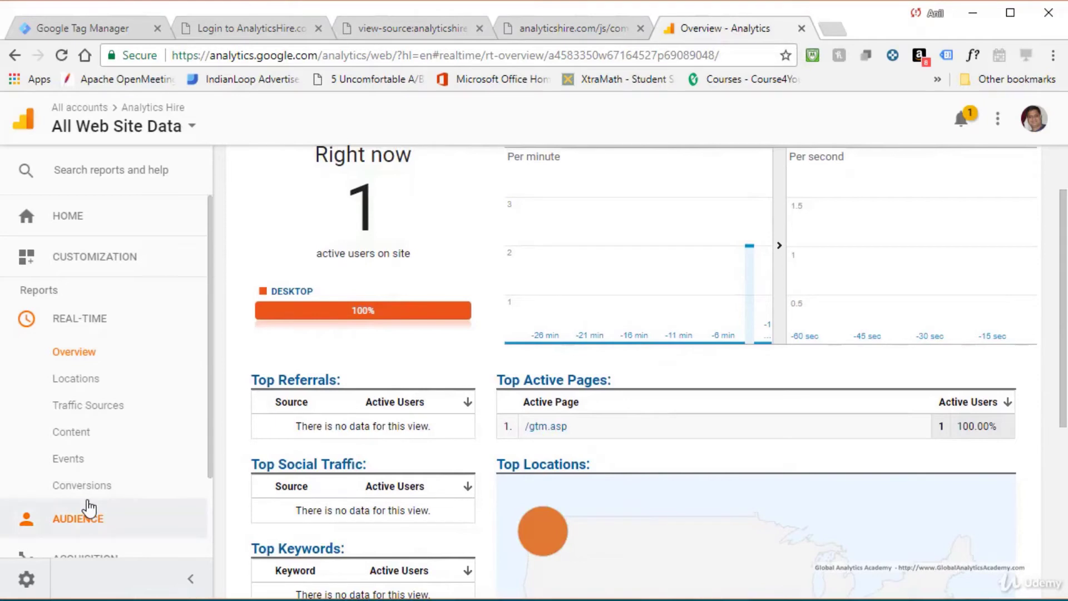
pyautogui.scroll(-2, 89, 507)
pyautogui.scroll(2, 88, 503)
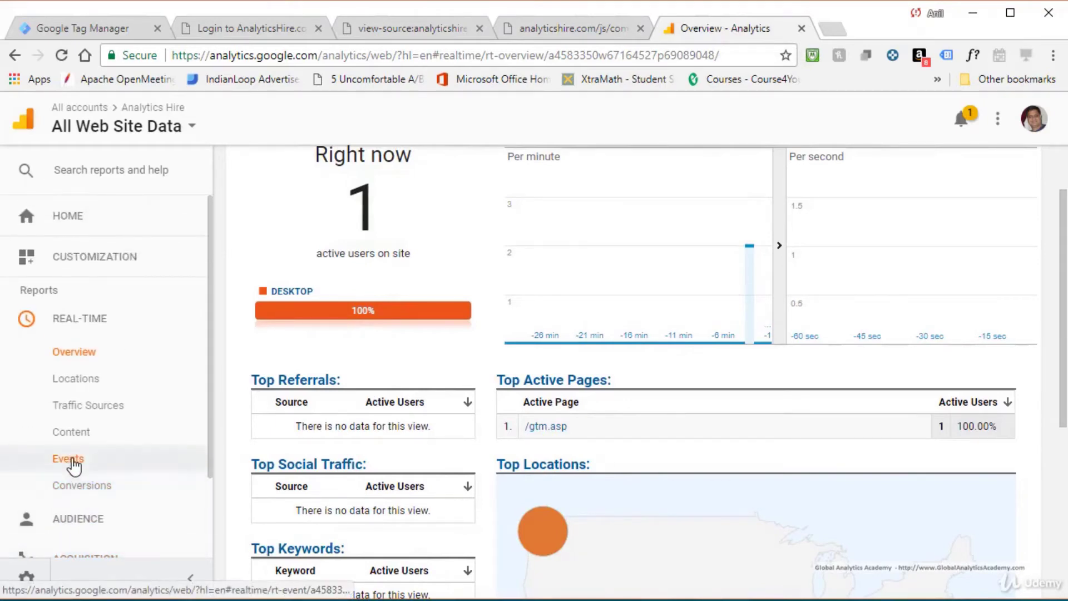
pyautogui.click(71, 459)
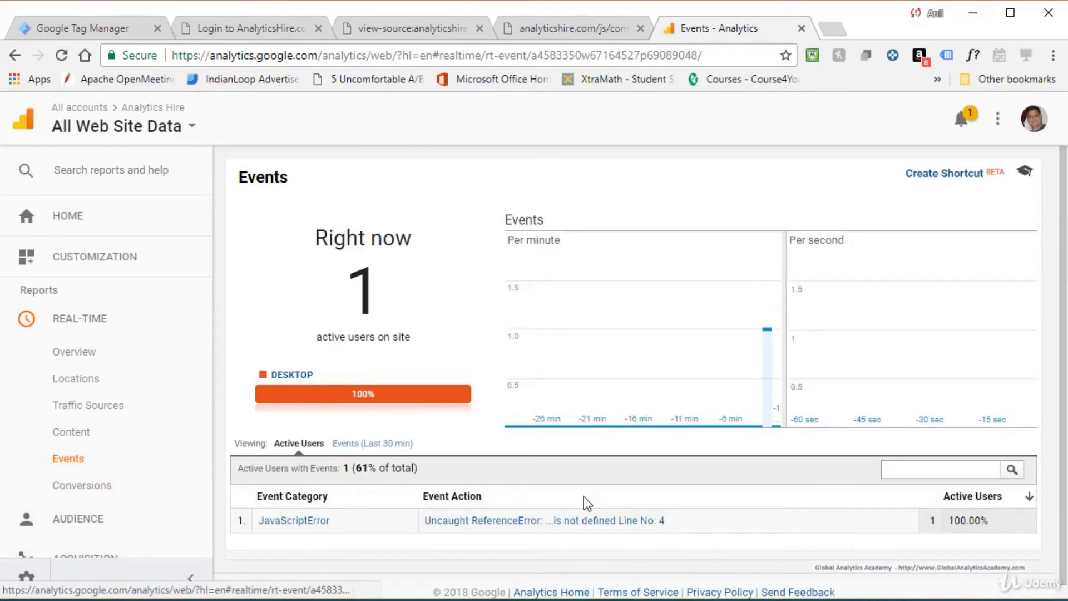
# Step: Drill into the JavaScriptError event category to check its event action and label
pyautogui.scroll(-1, 445, 493)
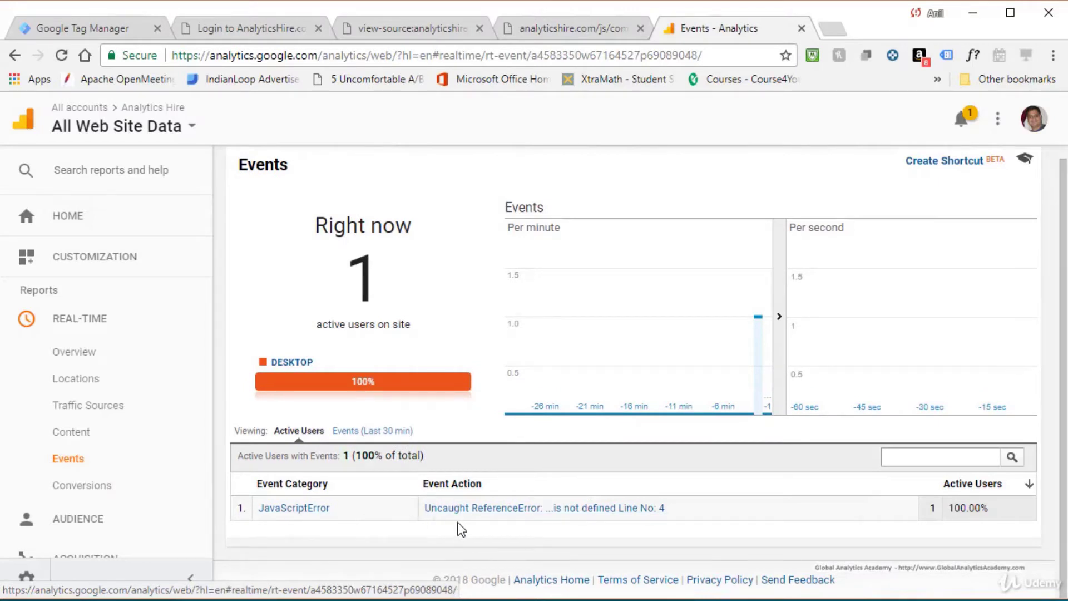
pyautogui.click(287, 515)
pyautogui.scroll(-1, 363, 520)
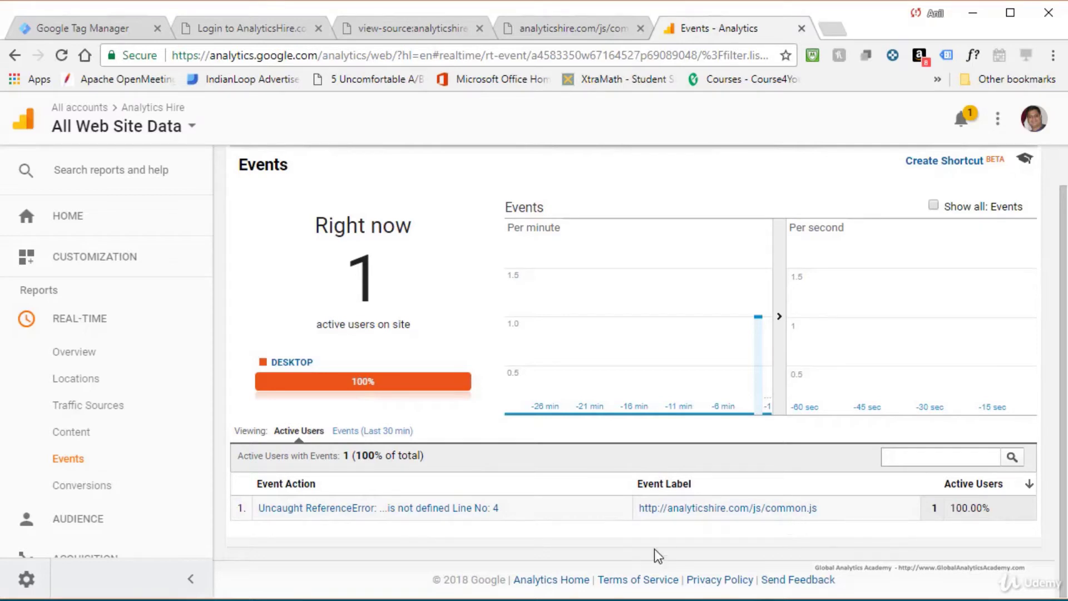
# Step: Return to Google Tag Manager, start submitting the workspace changes and name the version "GA JavaScript Error"
pyautogui.click(99, 29)
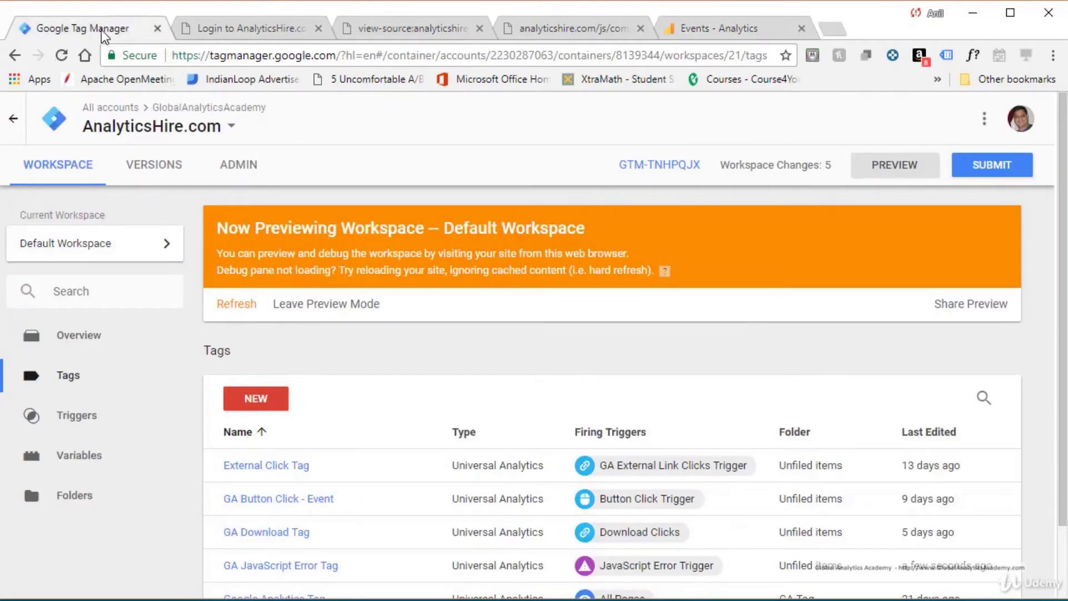
pyautogui.click(982, 170)
pyautogui.click(309, 314)
pyautogui.write('GA JavaScript Error')
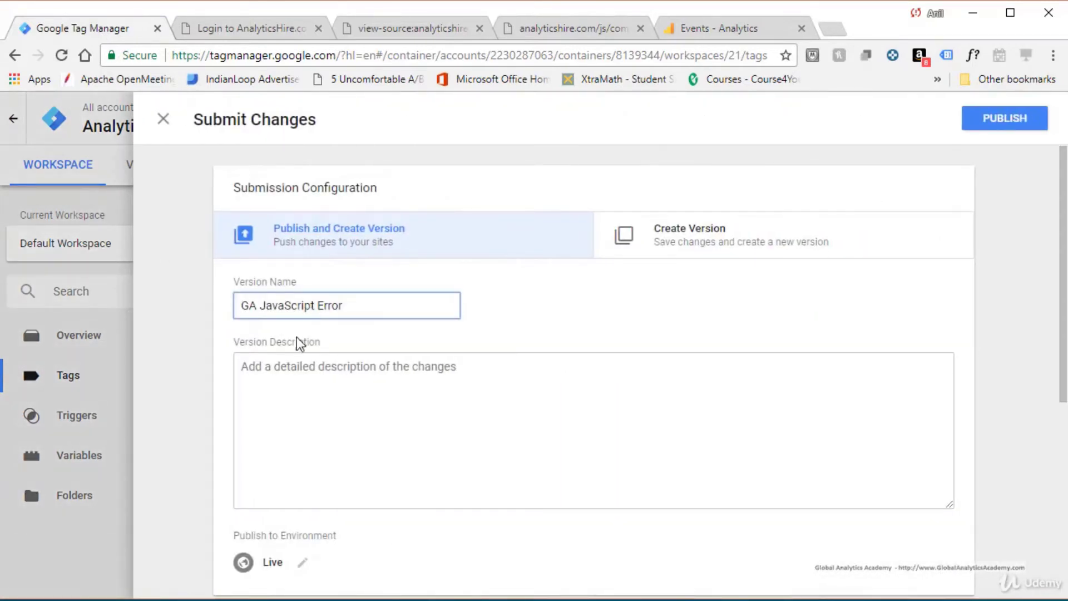
# Step: Reuse the version name to describe the version as "GA JavaScript Error tag was enabled" and publish it
pyautogui.moveTo(357, 306); pyautogui.dragTo(177, 311)
pyautogui.hotkey('ctrl', 'c')
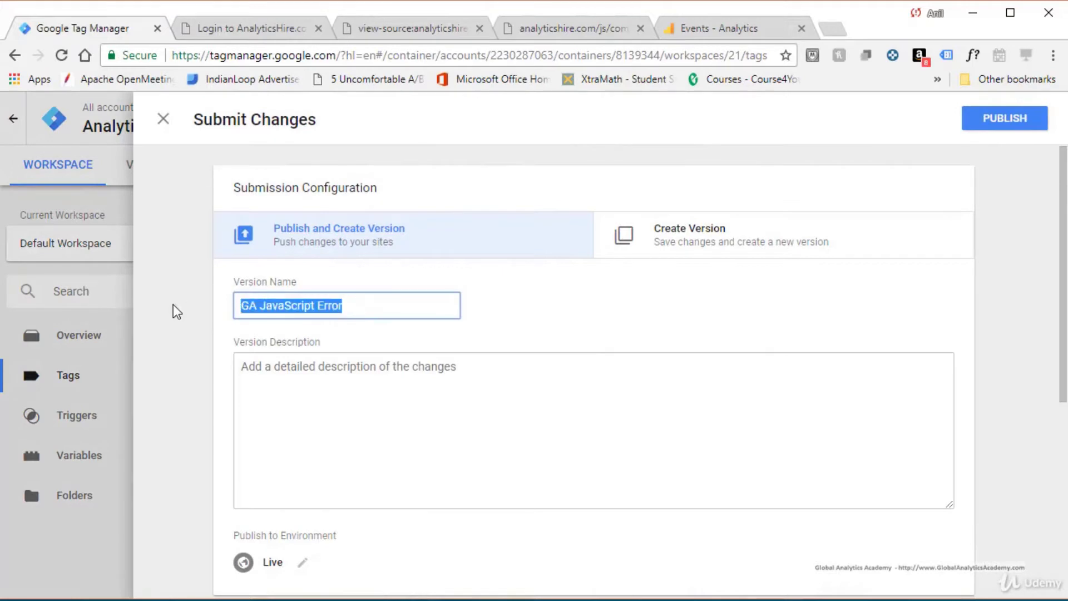
pyautogui.click(299, 384)
pyautogui.hotkey('ctrl', 'v')
pyautogui.write('tag was enabled')
pyautogui.click(1001, 119)
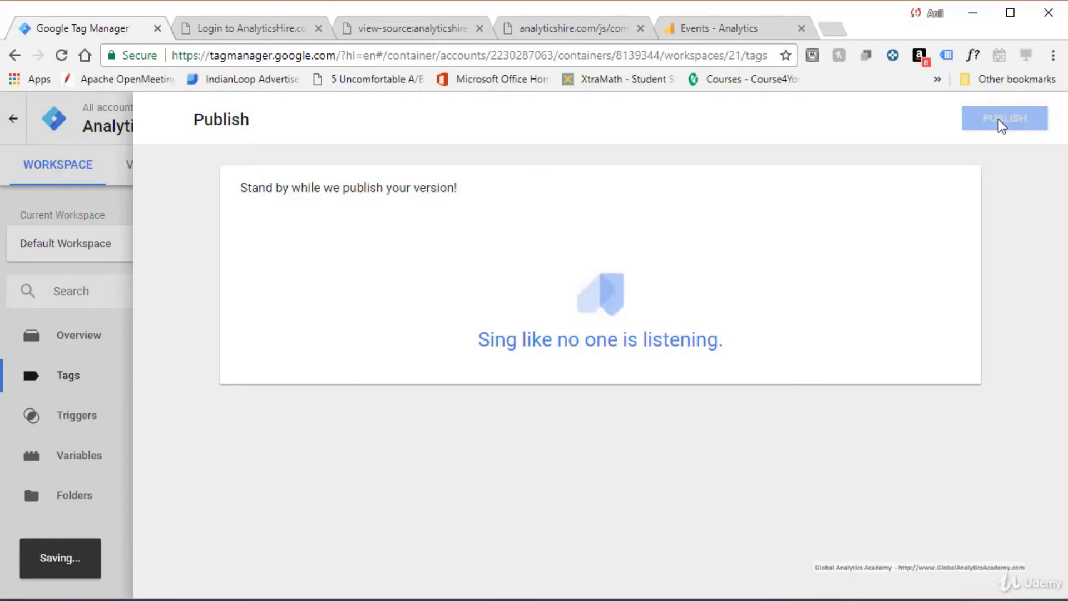
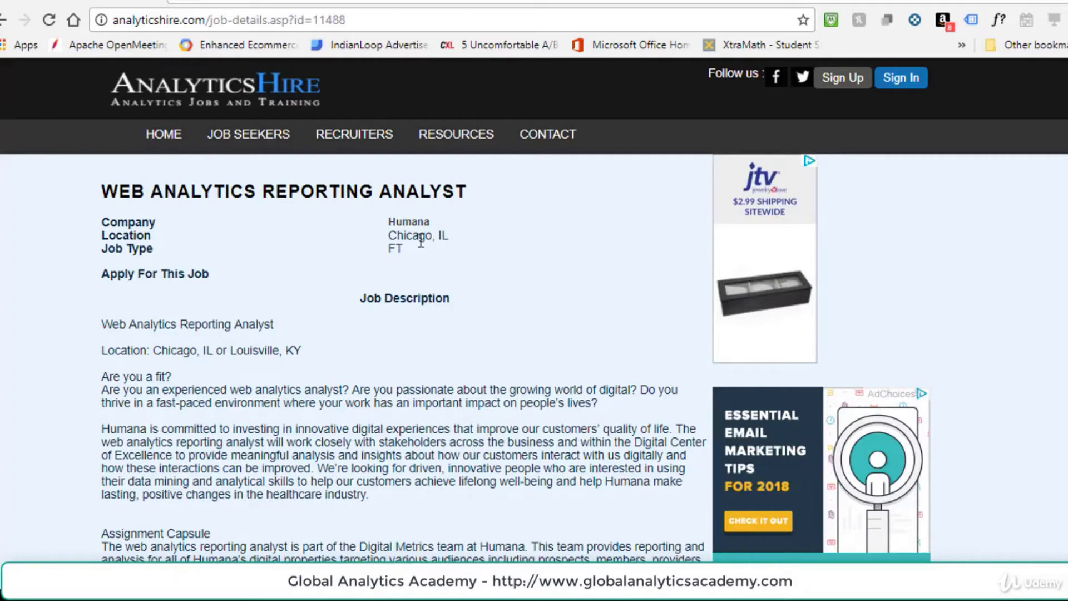
# Step: Check the job type on the Web Analytics Reporting Analyst job page and open the page's source code
pyautogui.moveTo(388, 249); pyautogui.dragTo(396, 249)
pyautogui.click(532, 290)
pyautogui.rightClick(532, 292)
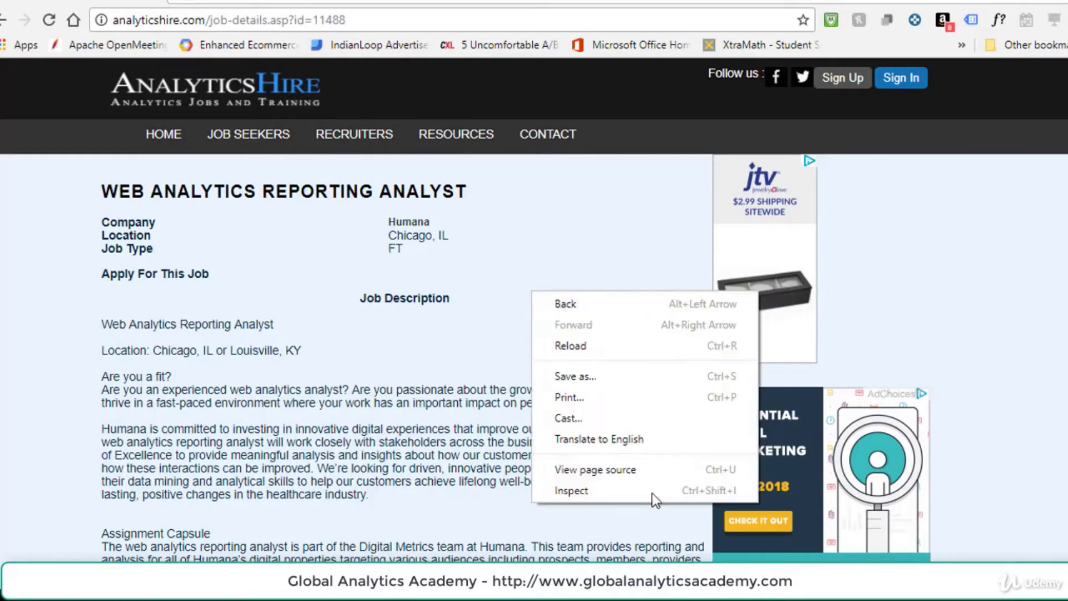
pyautogui.click(629, 472)
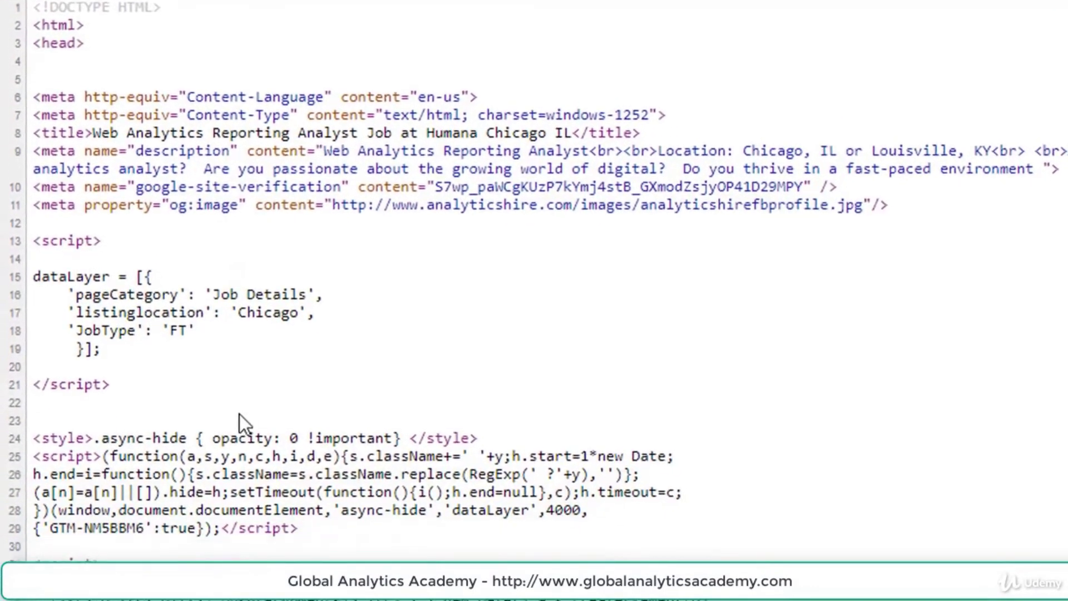
# Step: Examine the dataLayer script in the source, including its pageCategory and listinglocation variables and their values
pyautogui.moveTo(124, 389); pyautogui.dragTo(35, 296)
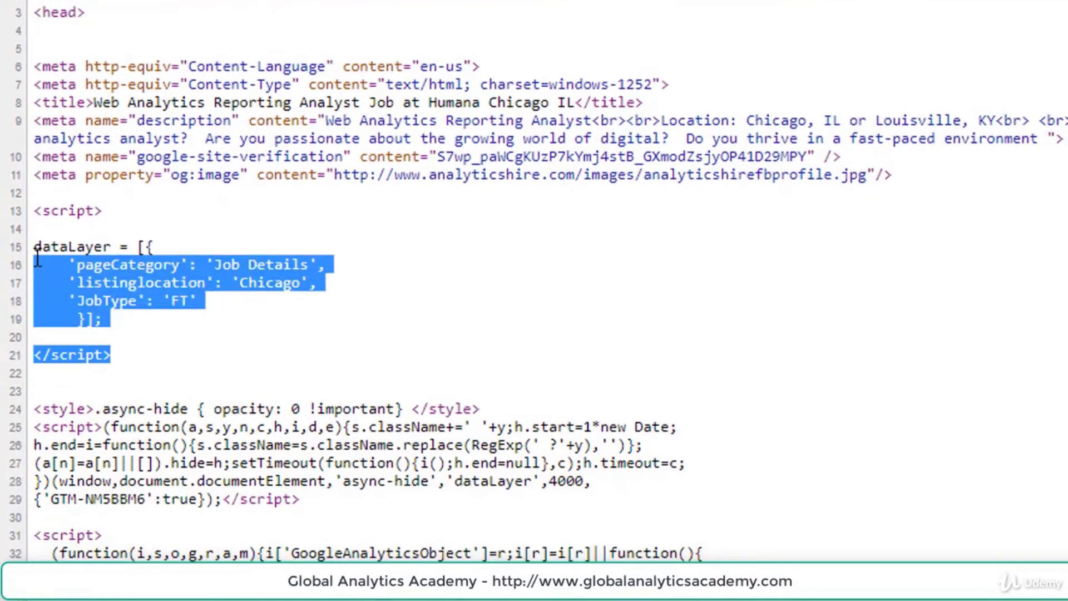
pyautogui.moveTo(37, 259); pyautogui.dragTo(36, 212)
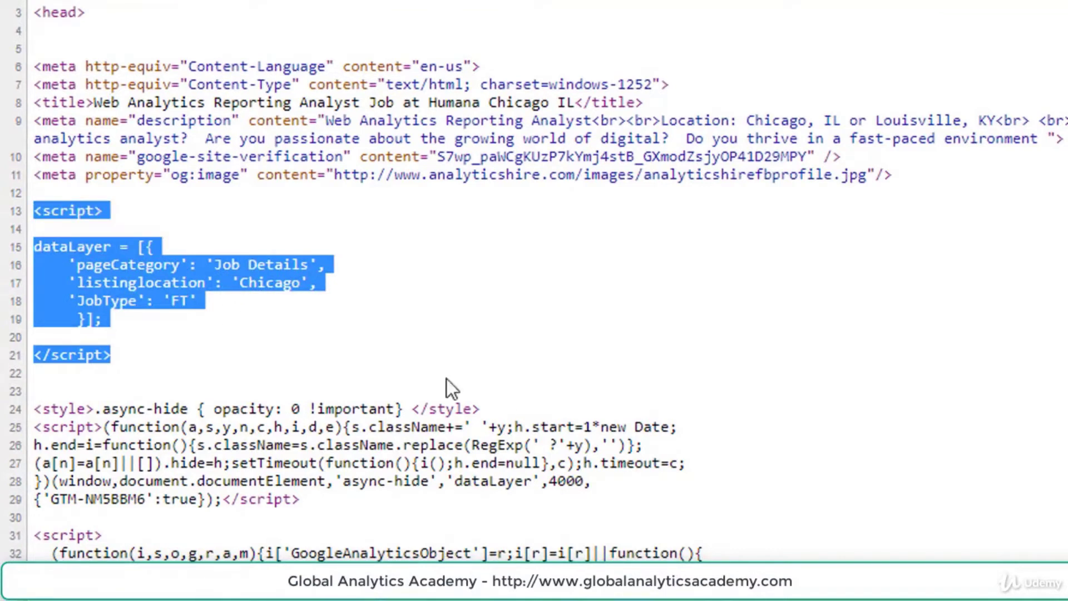
pyautogui.click(293, 334)
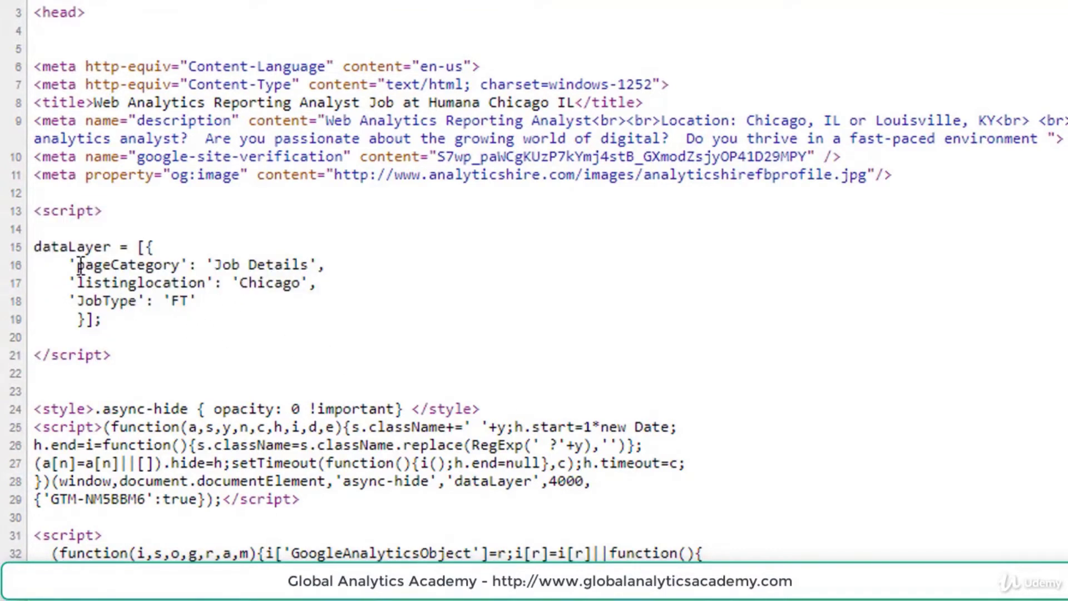
pyautogui.moveTo(77, 265); pyautogui.dragTo(172, 265)
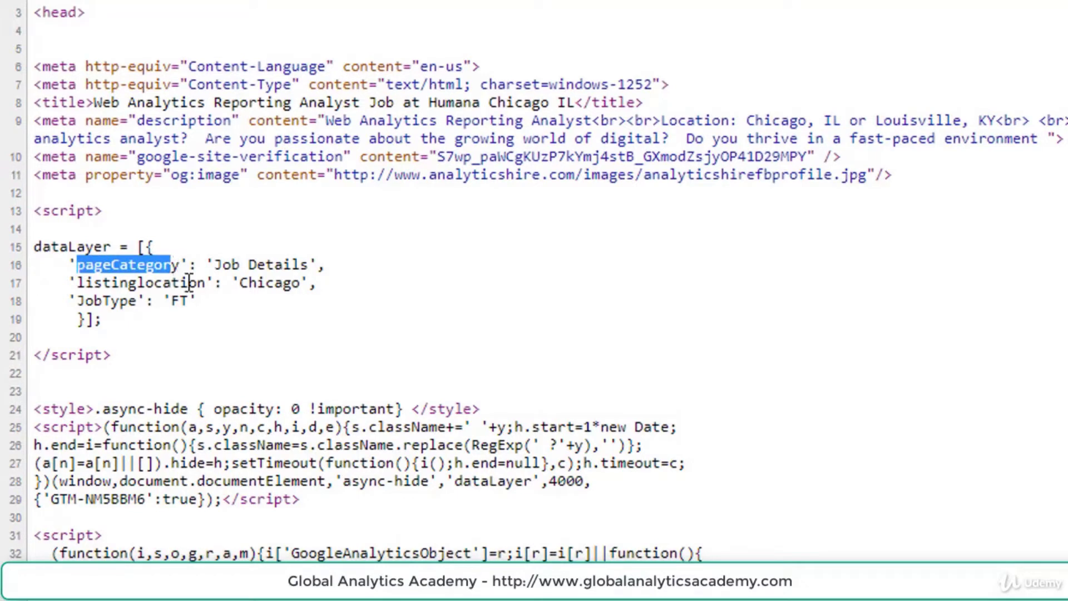
pyautogui.moveTo(78, 265); pyautogui.dragTo(312, 265)
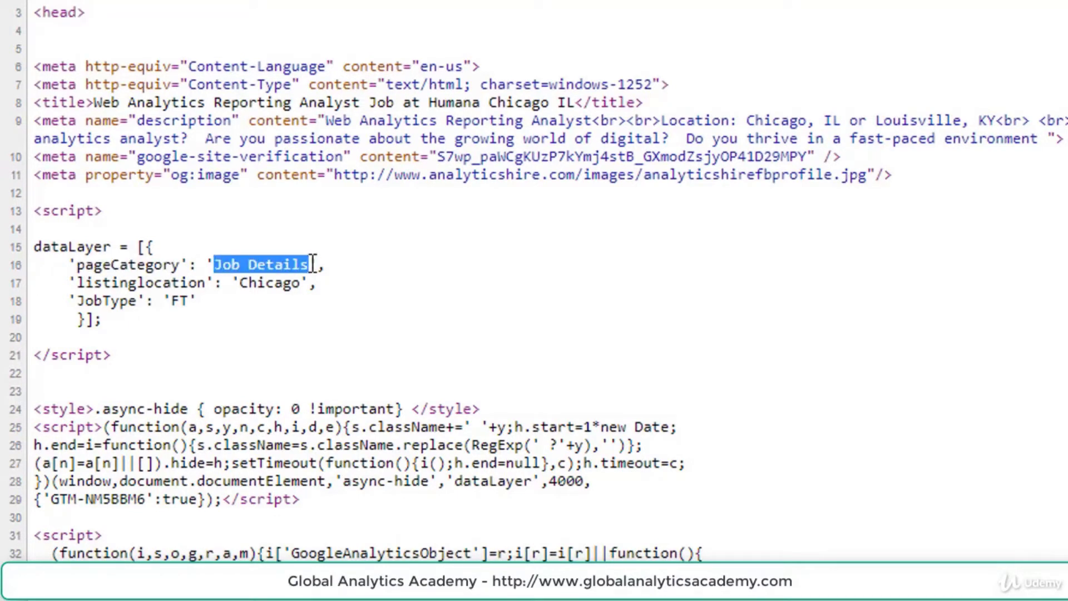
pyautogui.moveTo(78, 283); pyautogui.dragTo(301, 282)
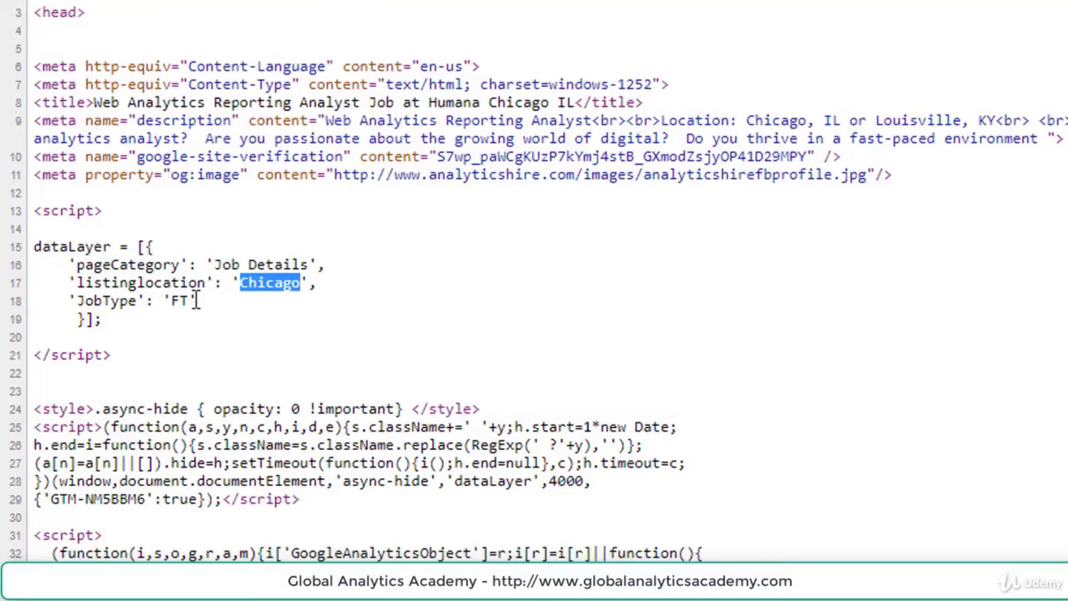
# Step: Go back to the job listing, open the V.P. of Analytics job and view its page source
pyautogui.click(166, 8)
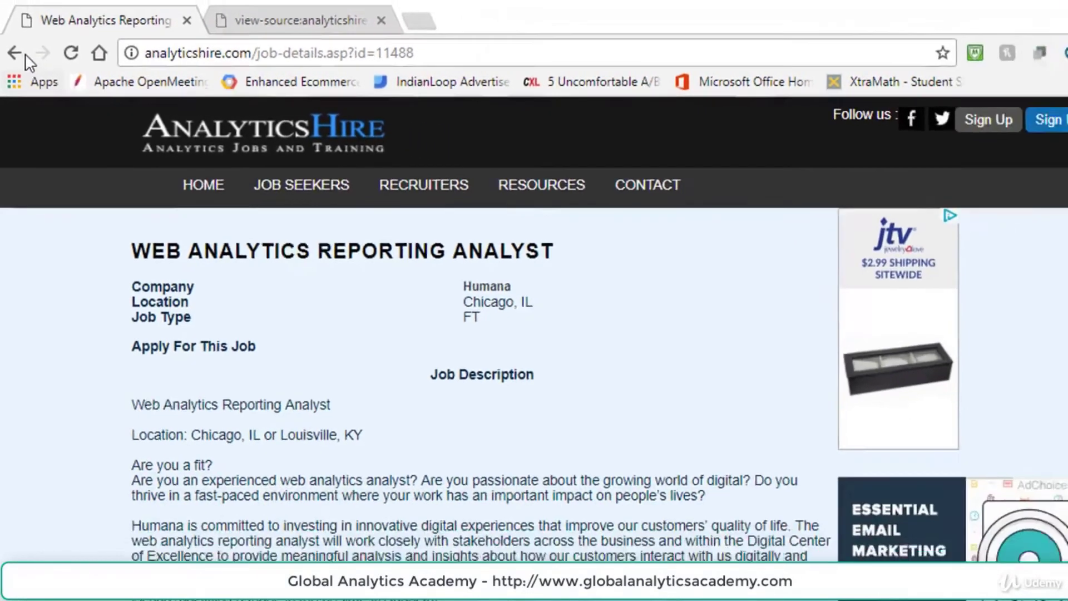
pyautogui.click(21, 47)
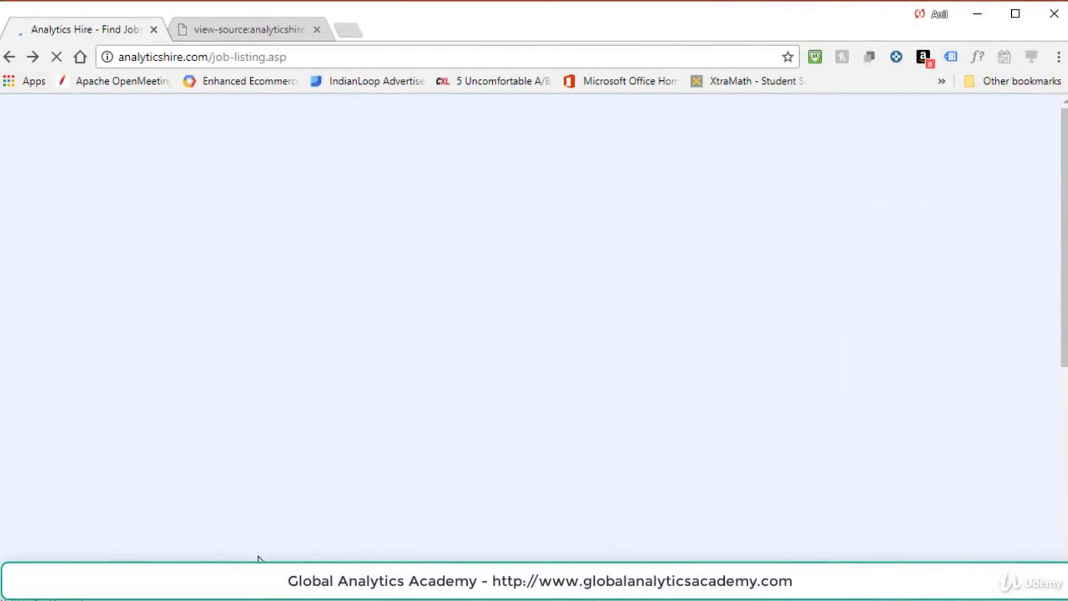
pyautogui.click(148, 473)
pyautogui.rightClick(626, 299)
pyautogui.click(680, 469)
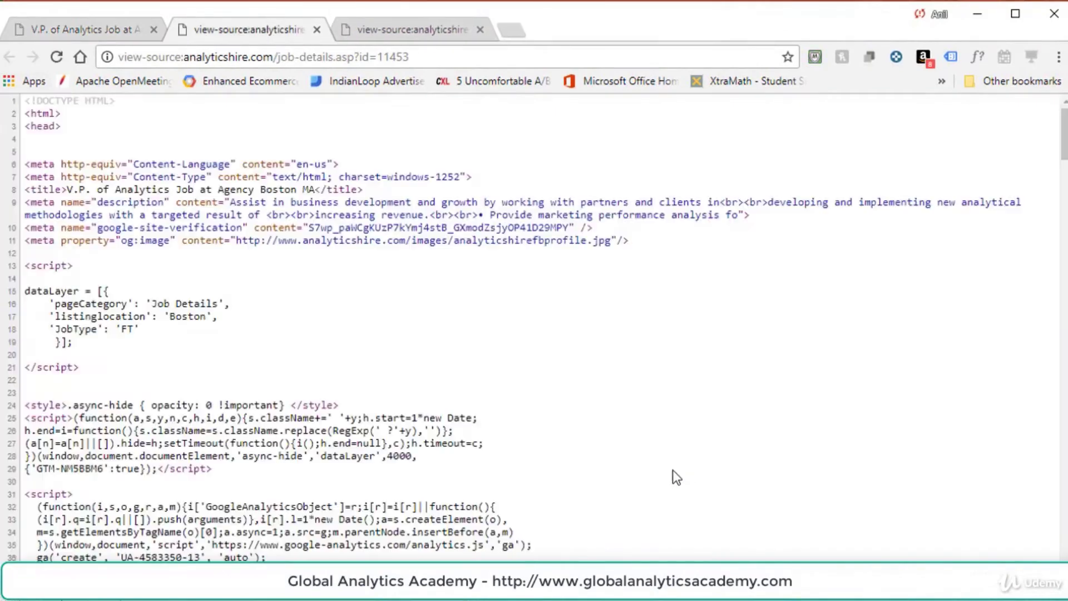
# Step: Examine the pageCategory, listinglocation and JobType values in the dataLayer script of the V.P. of Analytics page source
pyautogui.moveTo(151, 305); pyautogui.dragTo(213, 317)
pyautogui.click(159, 317)
pyautogui.moveTo(121, 329); pyautogui.dragTo(133, 330)
pyautogui.moveTo(174, 316); pyautogui.dragTo(213, 316)
pyautogui.moveTo(122, 328); pyautogui.dragTo(134, 329)
# Step: Evaluate dataLayer in the browser console on the V.P. of Analytics page and expand its first entry
pyautogui.click(115, 33)
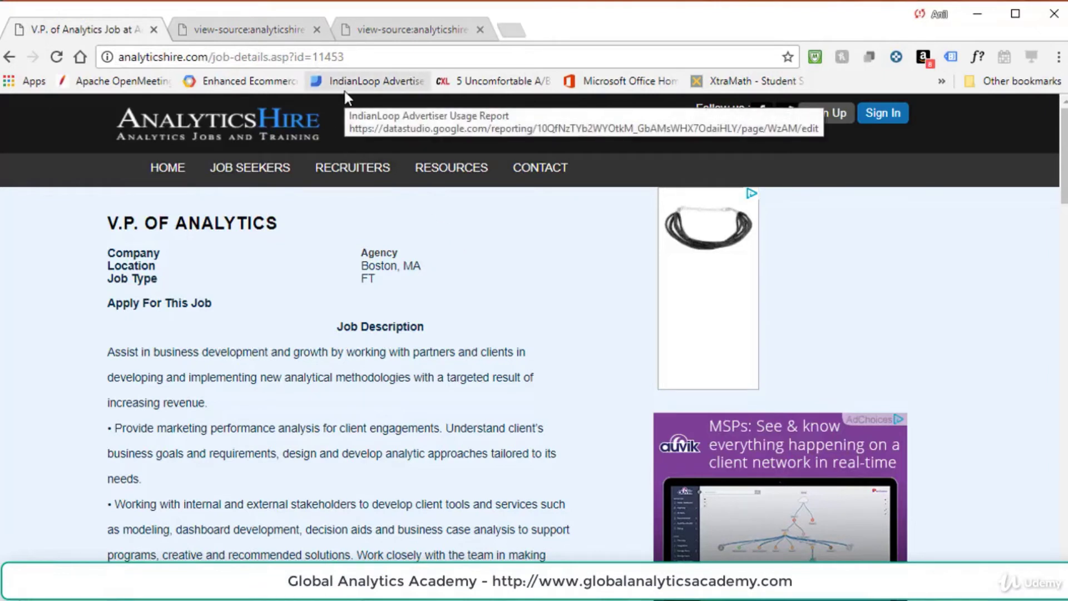
pyautogui.click(1059, 56)
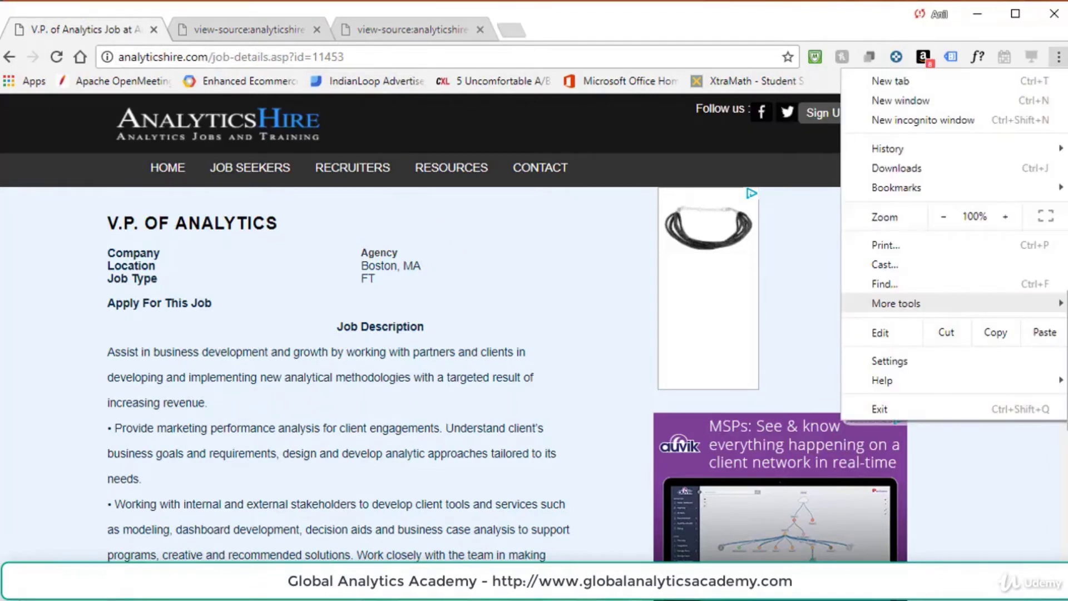
pyautogui.hotkey('ctrl', 'shift', 'j')
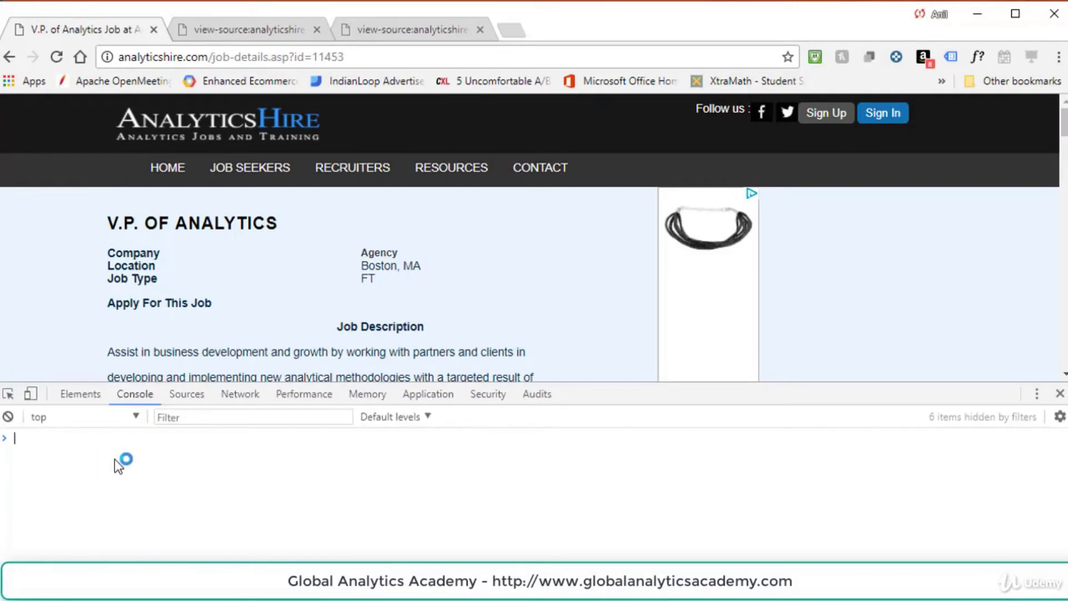
pyautogui.write('dataLayer')
pyautogui.press('Return')
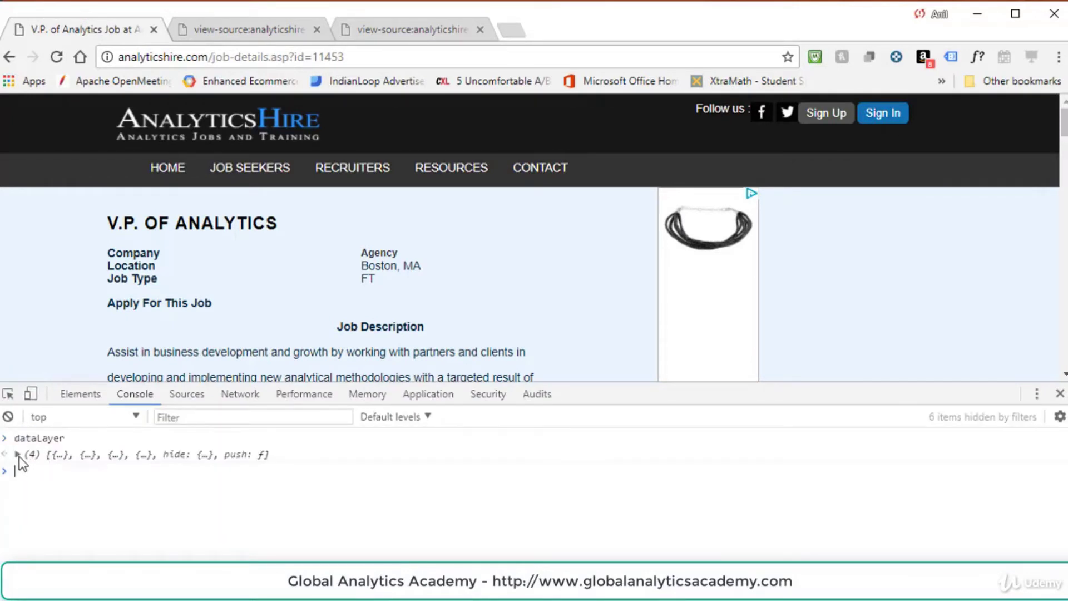
pyautogui.click(17, 454)
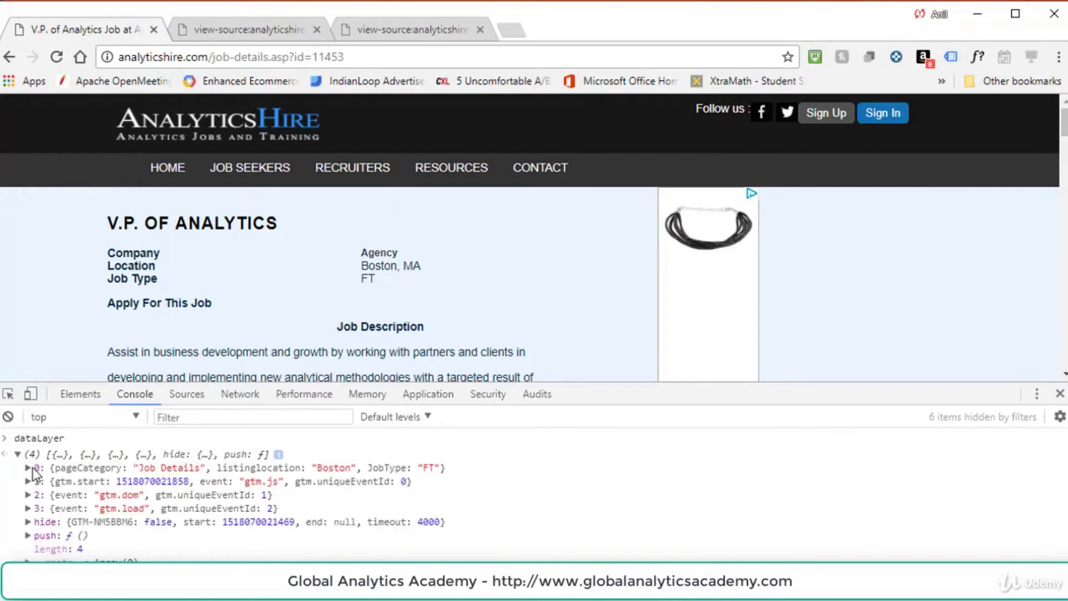
pyautogui.click(29, 469)
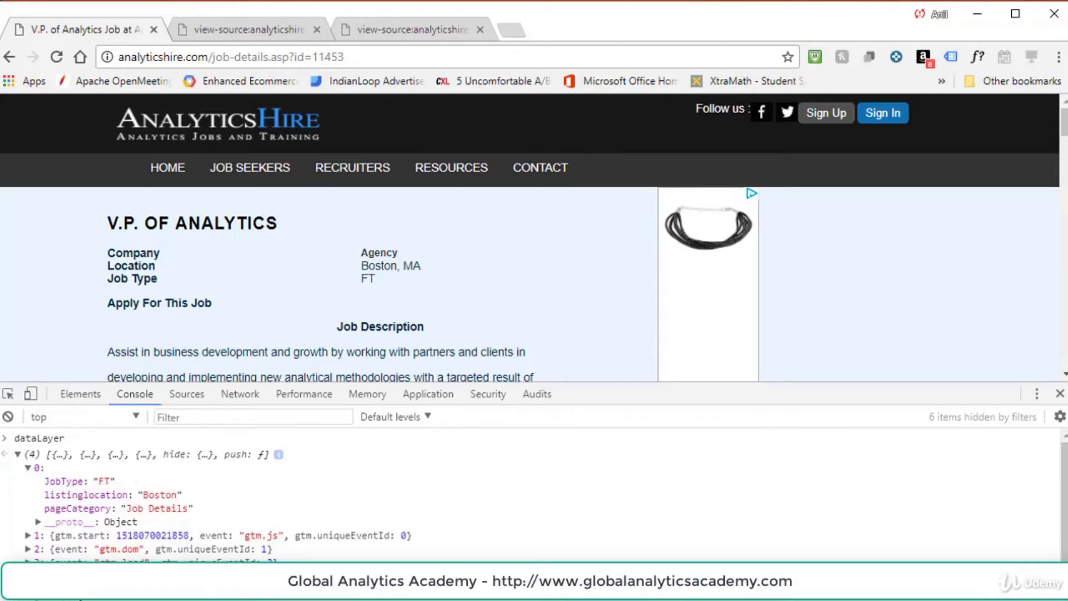
# Step: Switch to Google Tag Manager, start previewing the Default Workspace and open analyticshire.com in a new tab
pyautogui.hotkey('alt', 'Tab')
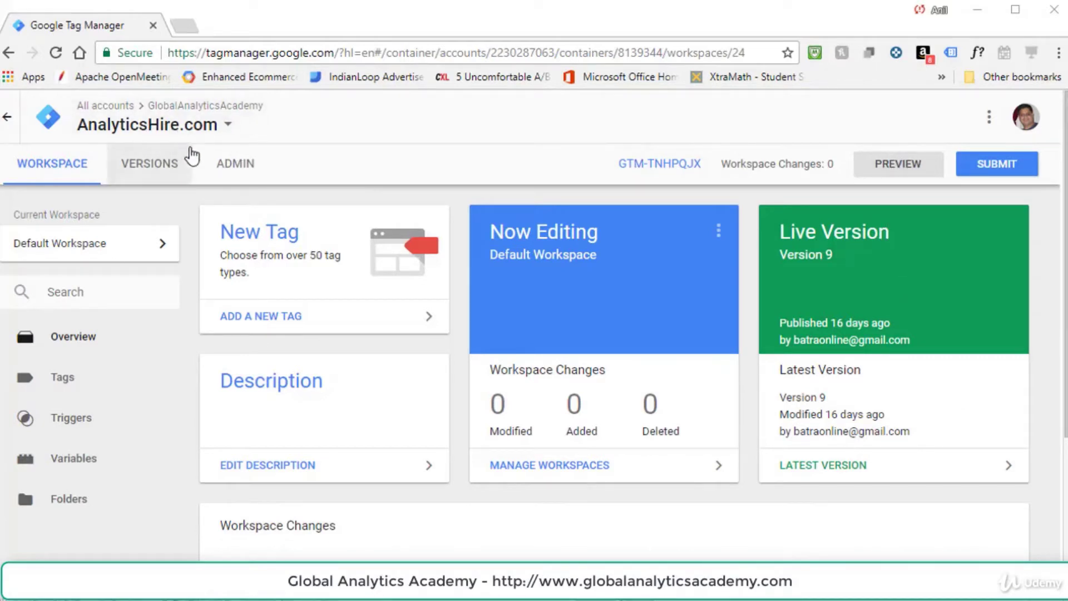
pyautogui.click(894, 173)
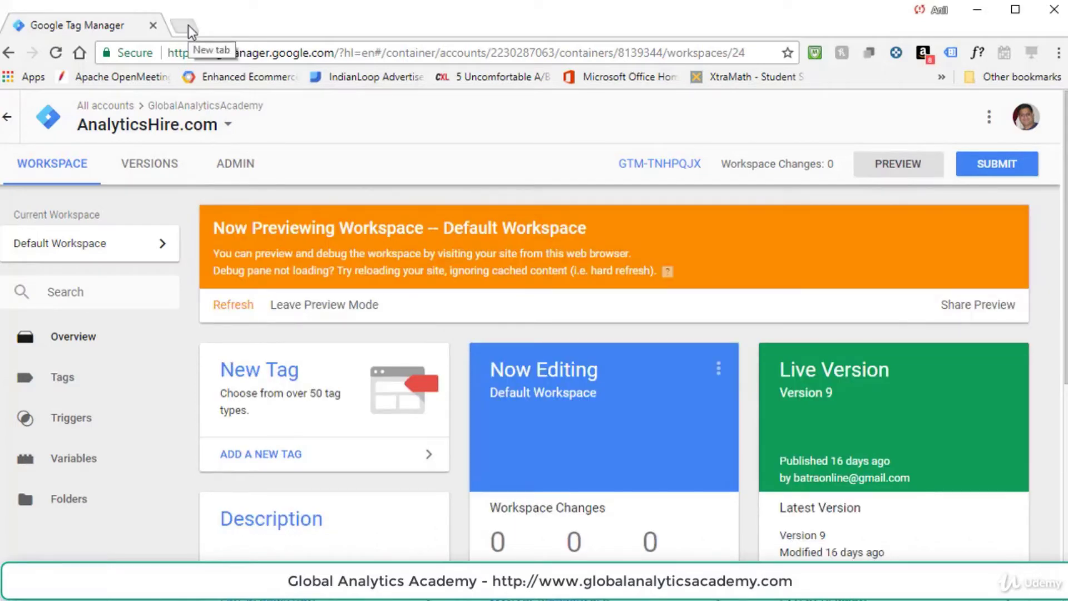
pyautogui.click(188, 26)
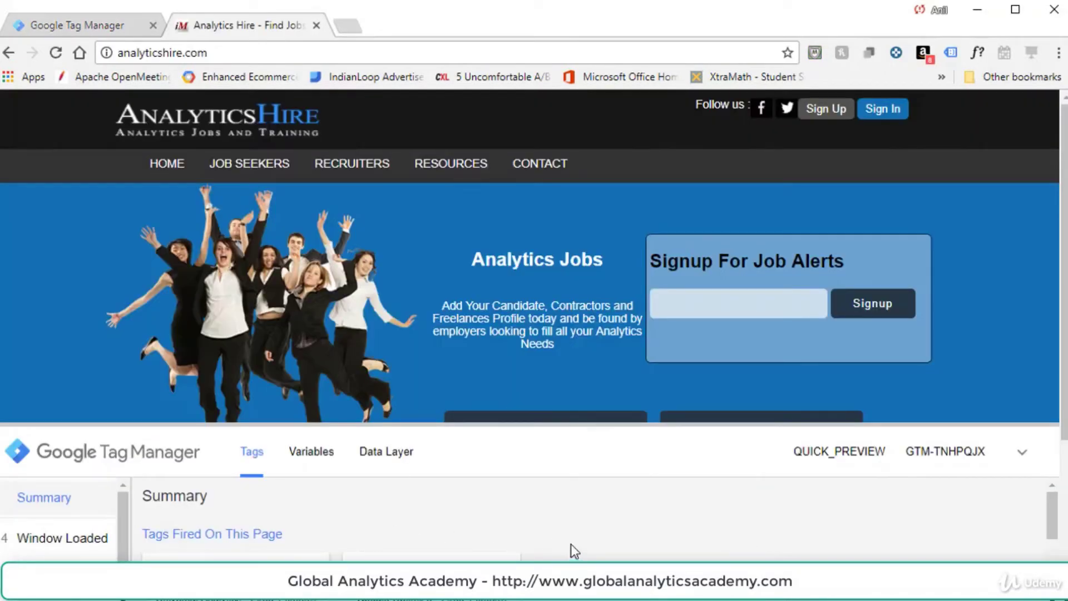
# Step: Examine the home page's current pageCategory and listinglocation values in the preview's data layer
pyautogui.click(402, 463)
pyautogui.scroll(-5, 507, 543)
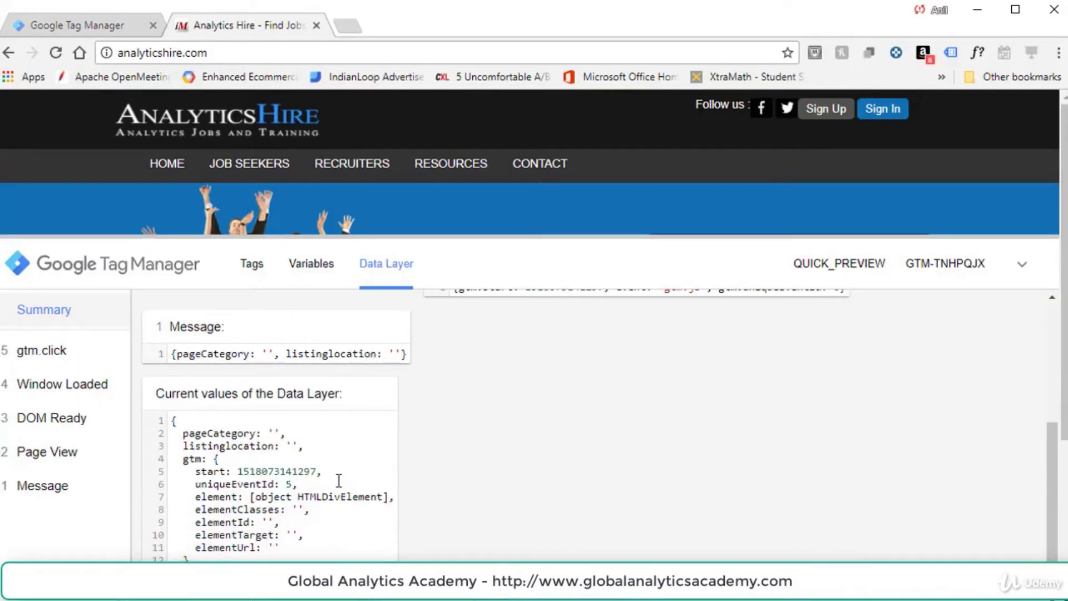
pyautogui.moveTo(182, 433); pyautogui.dragTo(286, 434)
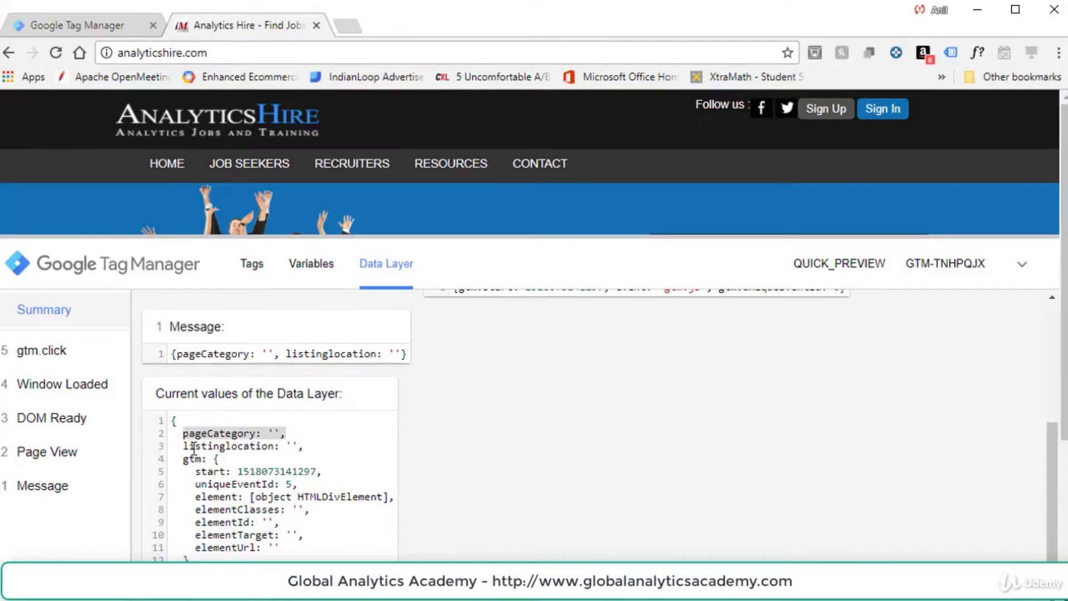
pyautogui.moveTo(183, 446); pyautogui.dragTo(305, 446)
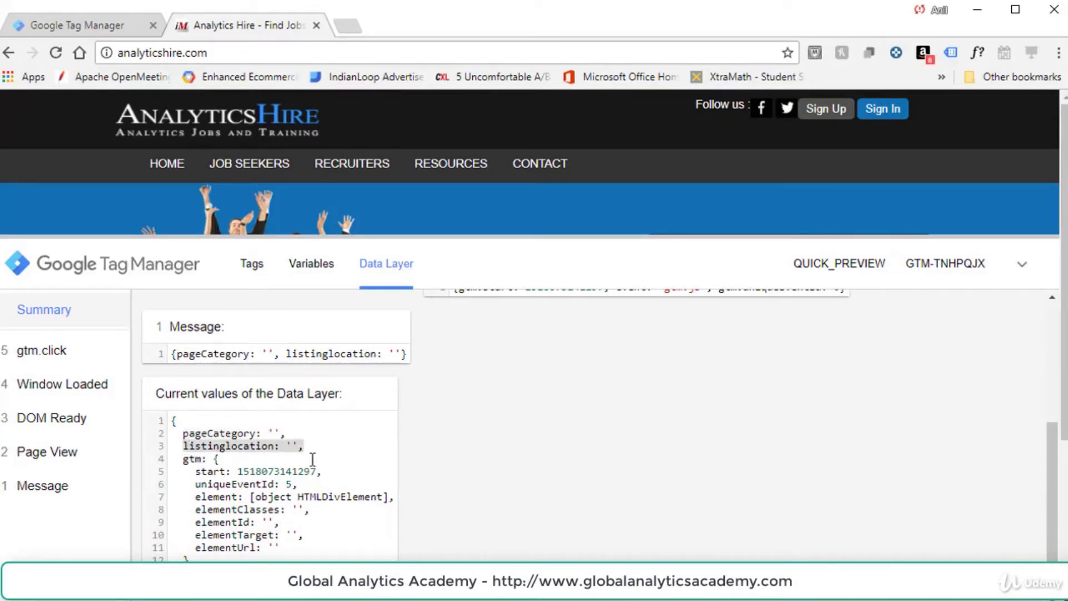
# Step: View the home page's source code and examine its dataLayer script
pyautogui.rightClick(517, 108)
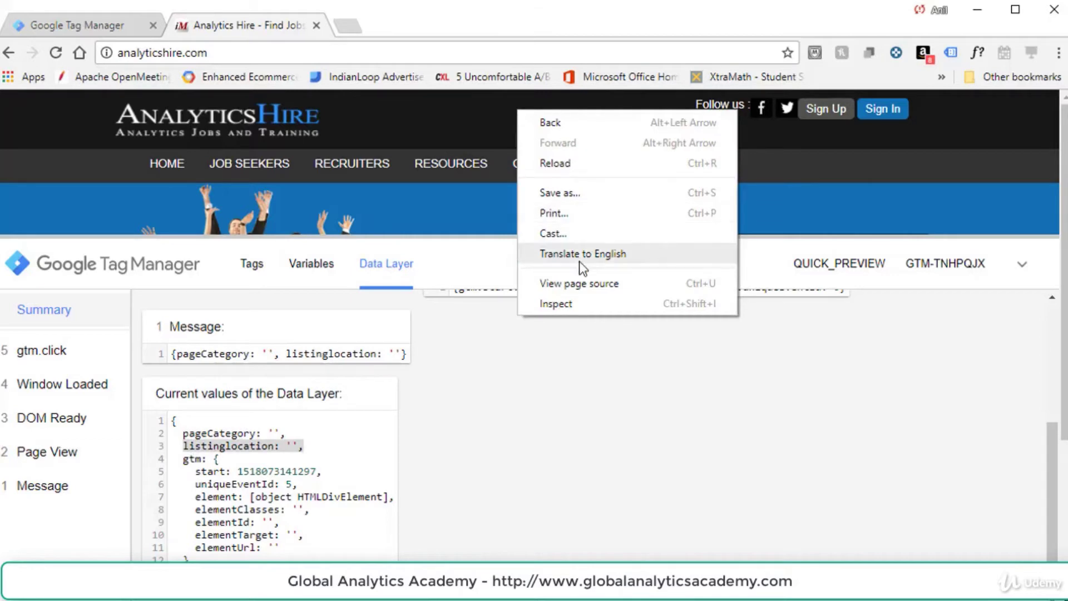
pyautogui.click(592, 289)
pyautogui.moveTo(90, 322); pyautogui.dragTo(23, 249)
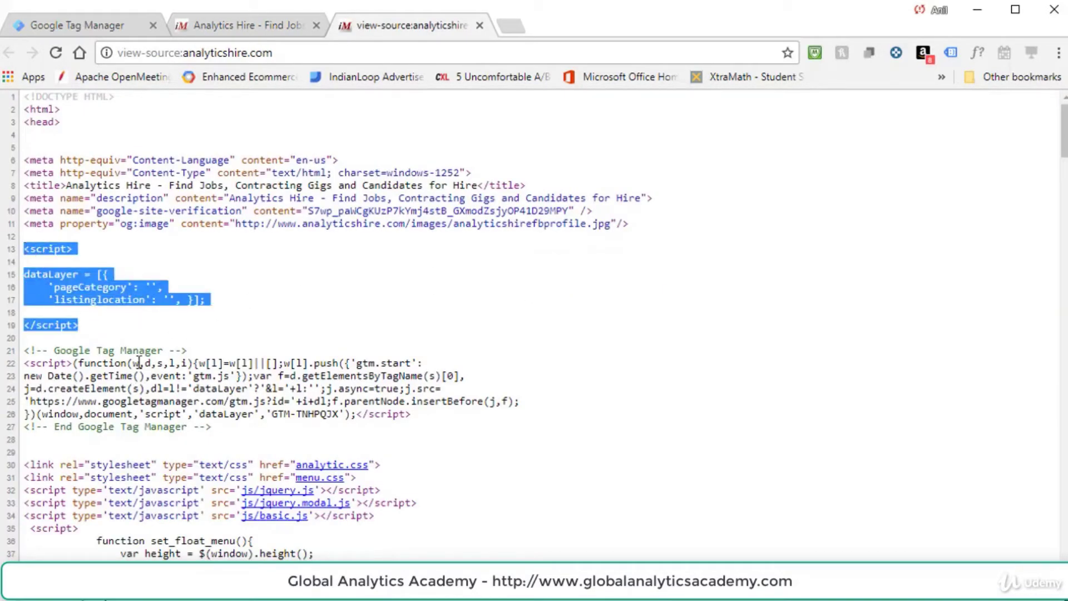
# Step: Open the Web Optimization Consultant job from the job search and examine its pageCategory, listinglocation and JobType values in the preview's data layer
pyautogui.click(289, 28)
pyautogui.moveTo(245, 167)
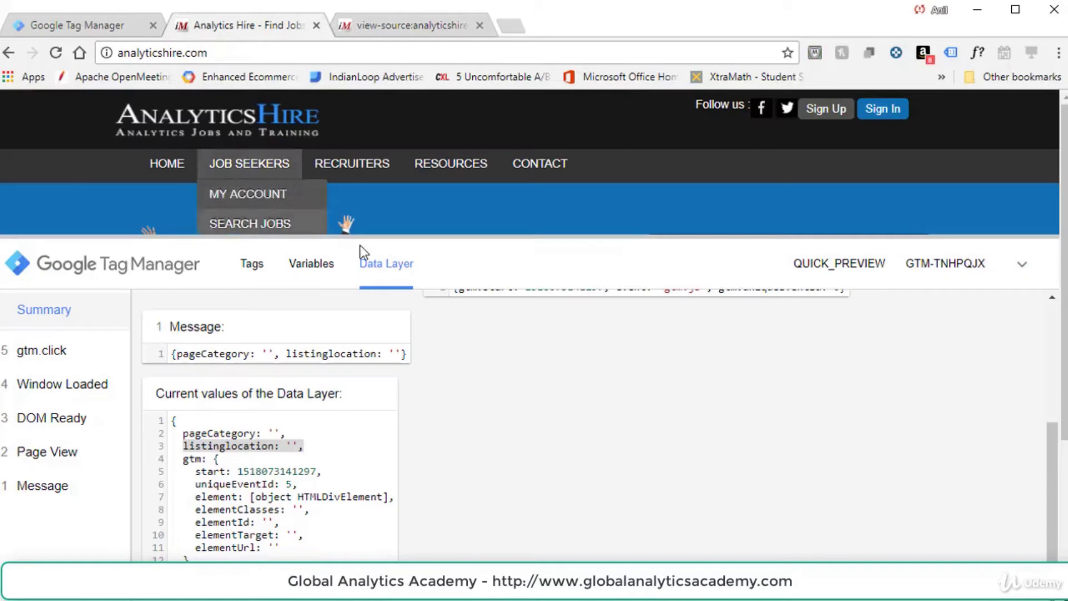
pyautogui.click(249, 223)
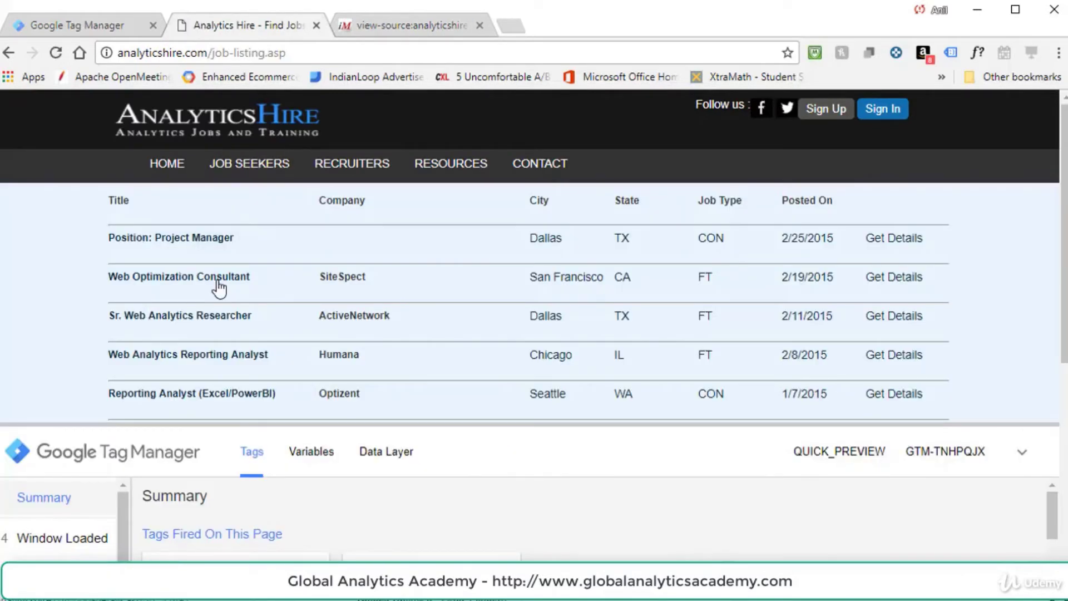
pyautogui.click(218, 281)
pyautogui.click(389, 452)
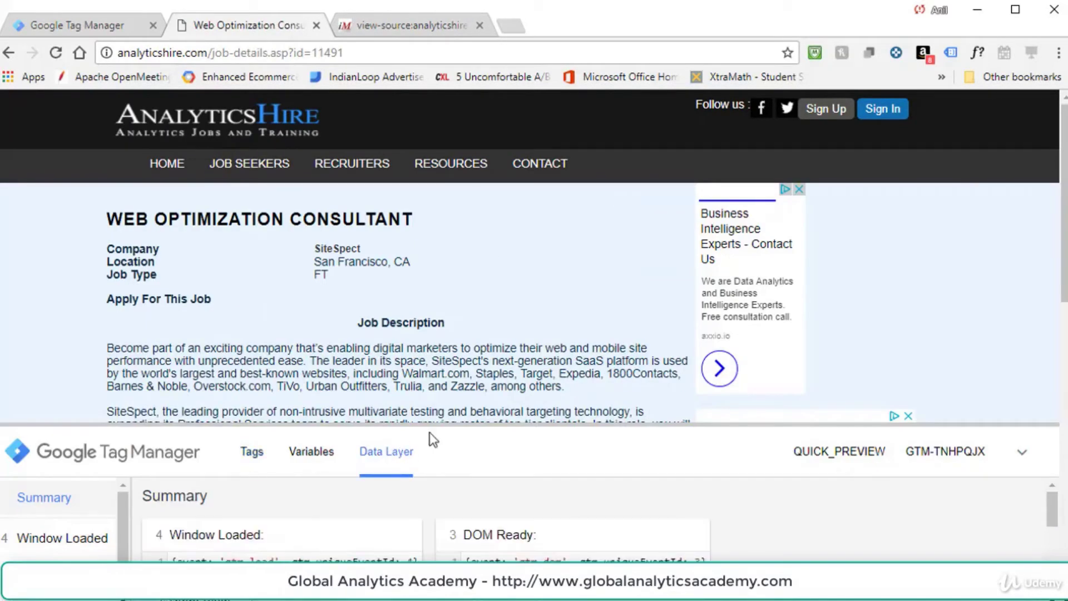
pyautogui.click(436, 425)
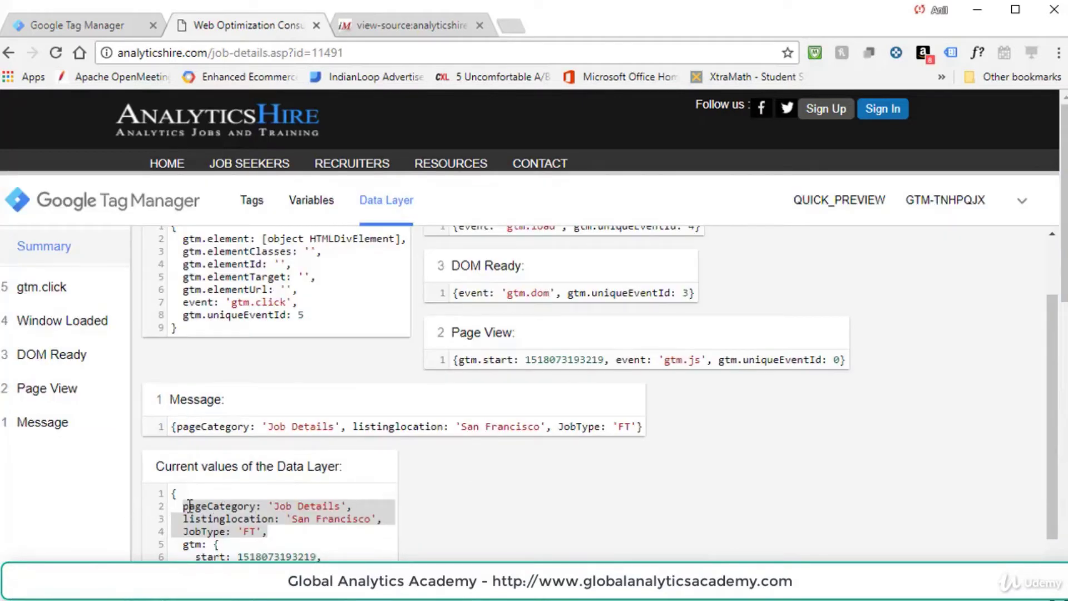
pyautogui.moveTo(182, 506); pyautogui.dragTo(283, 532)
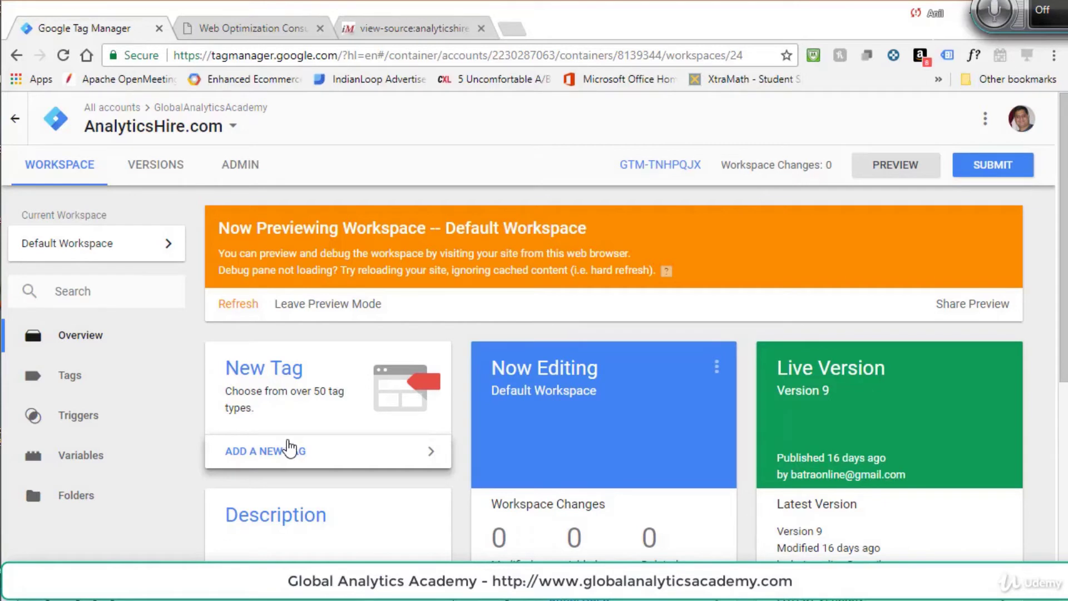
# Step: Create a new user-defined variable of type Data Layer Variable in the Tag Manager workspace
pyautogui.click(84, 463)
pyautogui.scroll(-8, 283, 506)
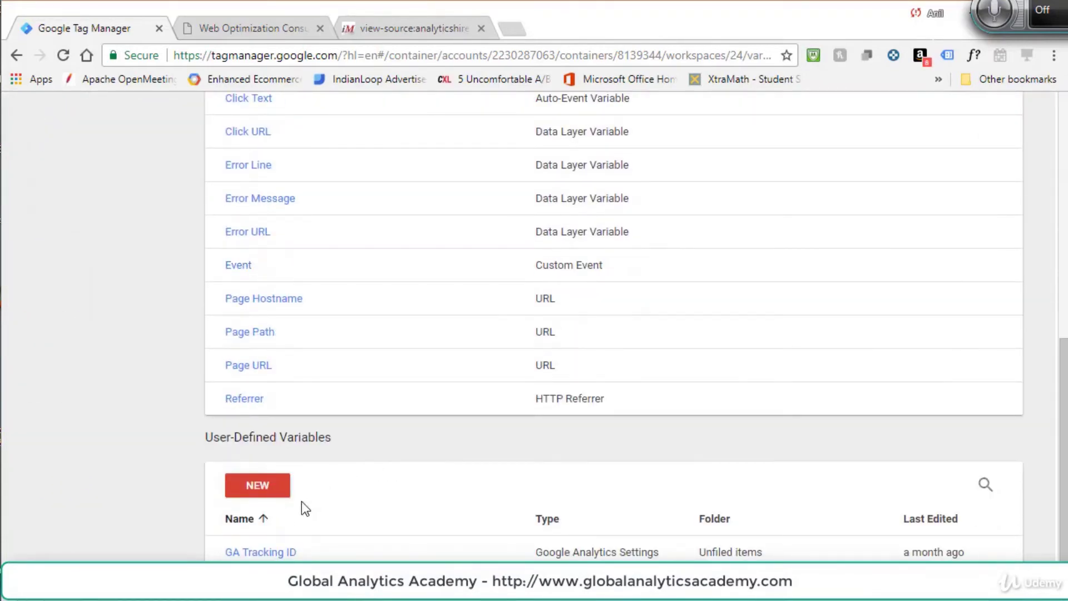
pyautogui.click(269, 494)
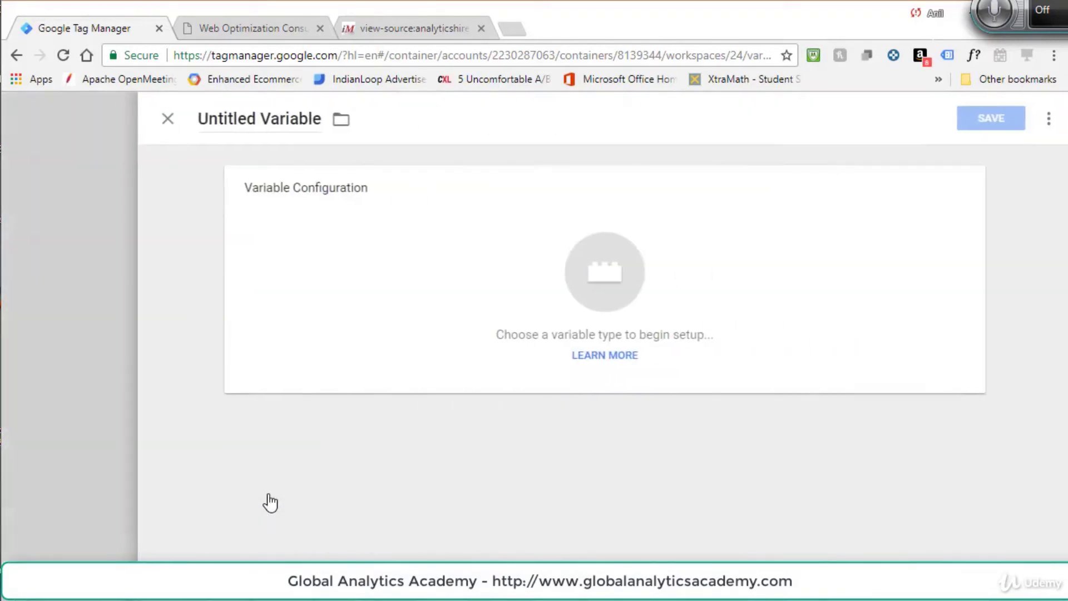
pyautogui.click(582, 287)
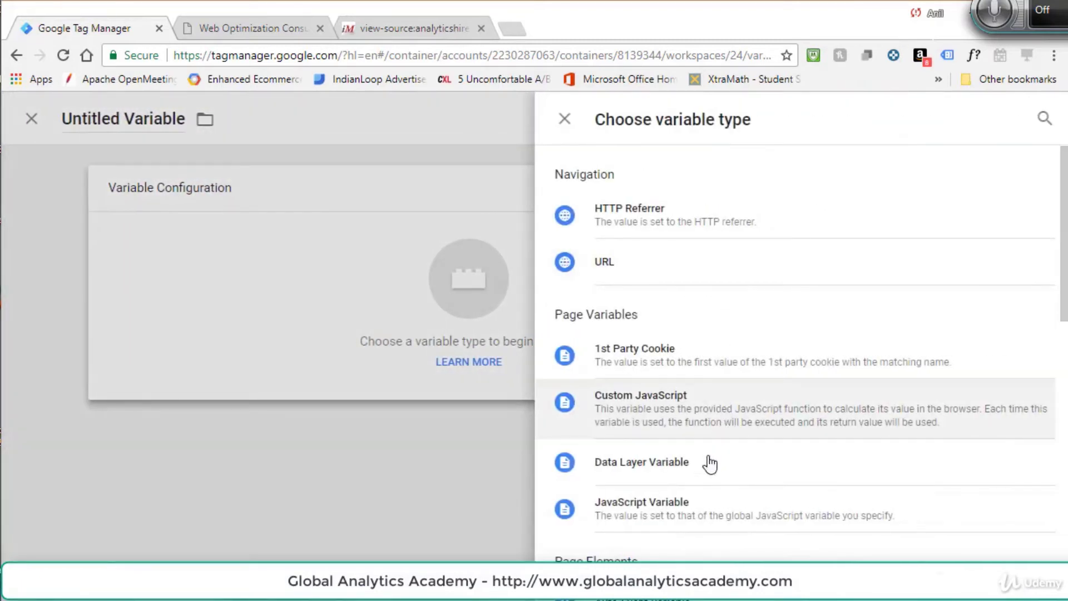
pyautogui.click(646, 465)
pyautogui.click(372, 316)
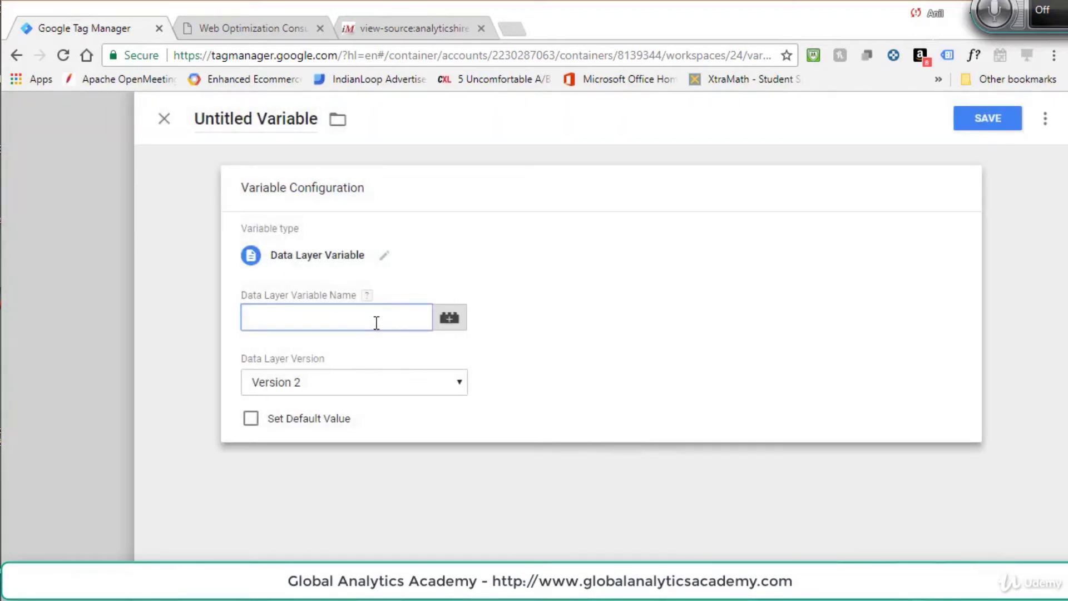
# Step: Look up the location key in the job page's data layer and set the Data Layer Variable Name to listinglocation
pyautogui.click(389, 25)
pyautogui.click(230, 22)
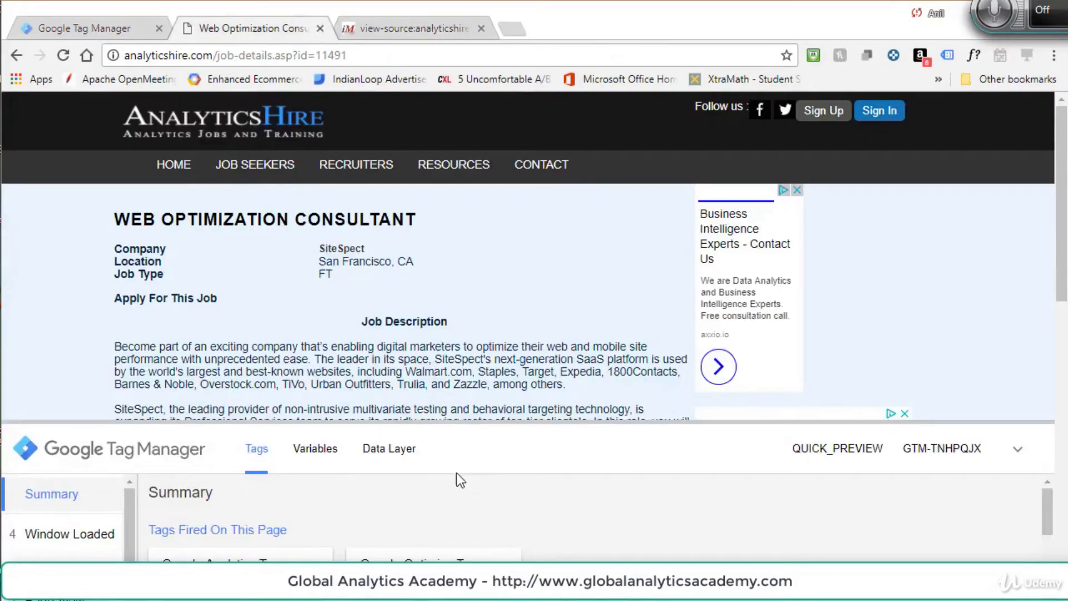
pyautogui.click(390, 449)
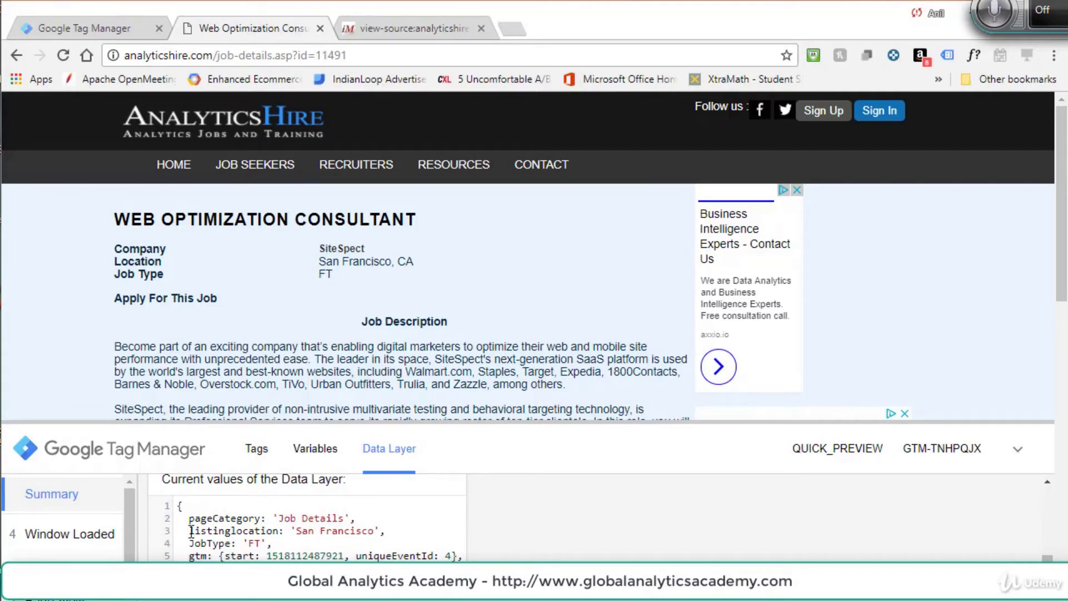
pyautogui.moveTo(191, 530); pyautogui.dragTo(279, 534)
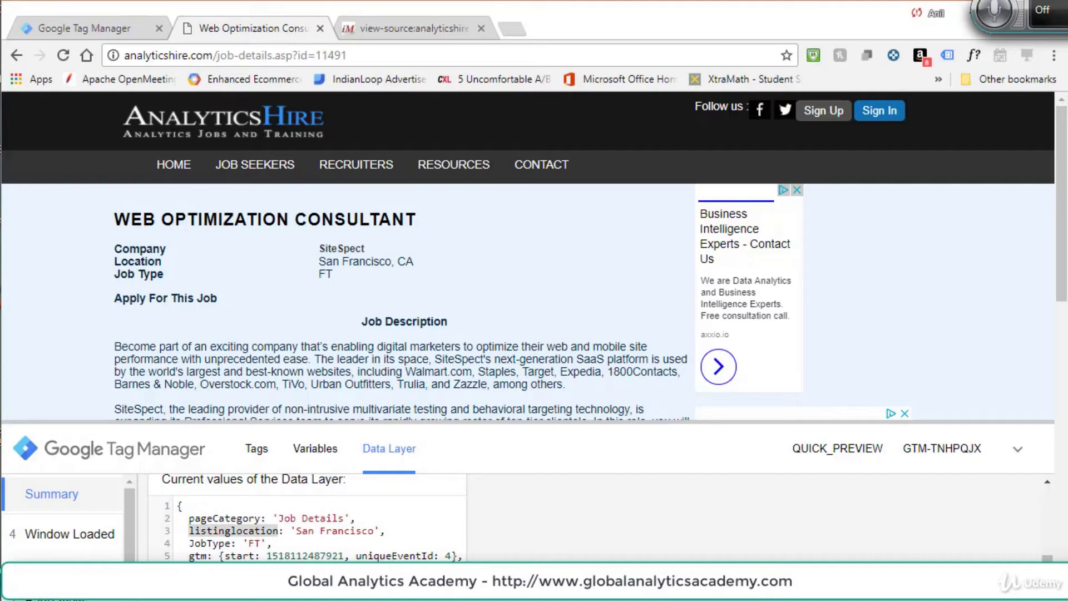
pyautogui.click(52, 29)
pyautogui.moveTo(324, 317); pyautogui.dragTo(192, 321)
pyautogui.click(576, 324)
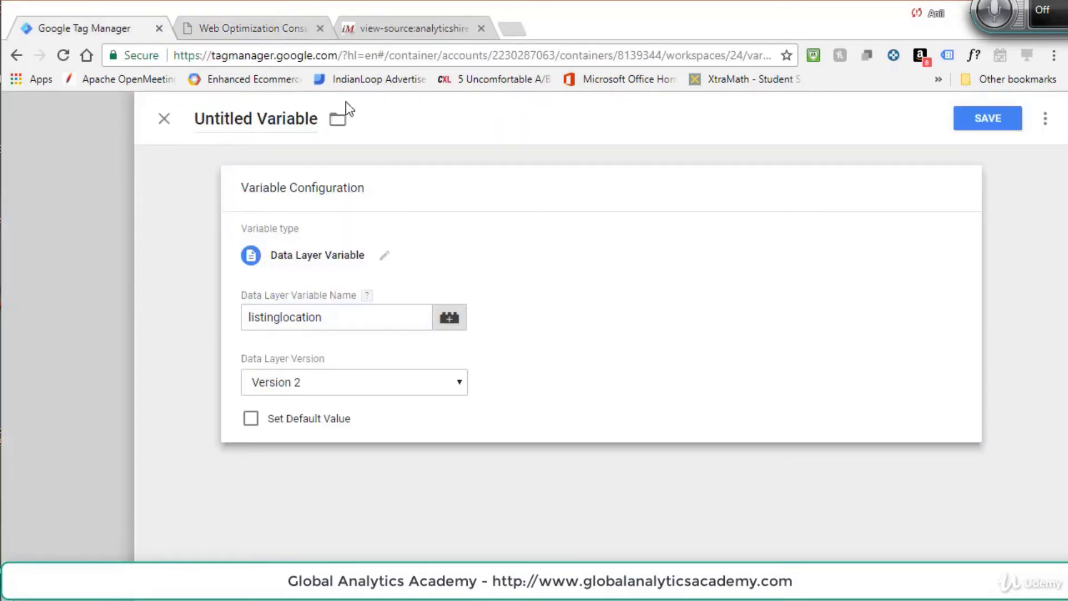
# Step: Compare the entered variable name with the listinglocation key in the job page's data layer
pyautogui.click(243, 29)
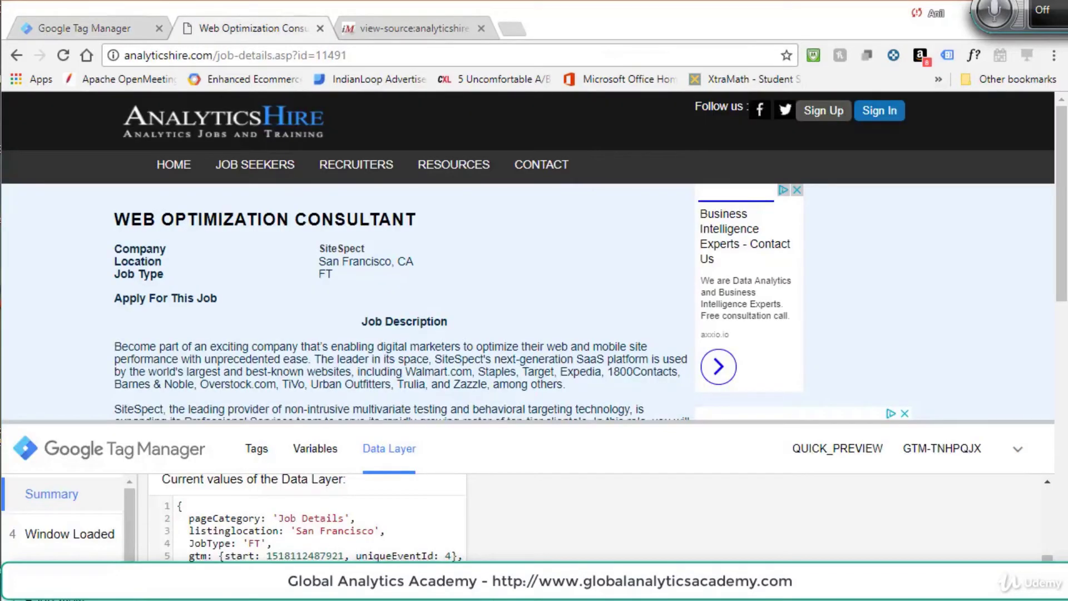
pyautogui.moveTo(189, 533); pyautogui.dragTo(279, 535)
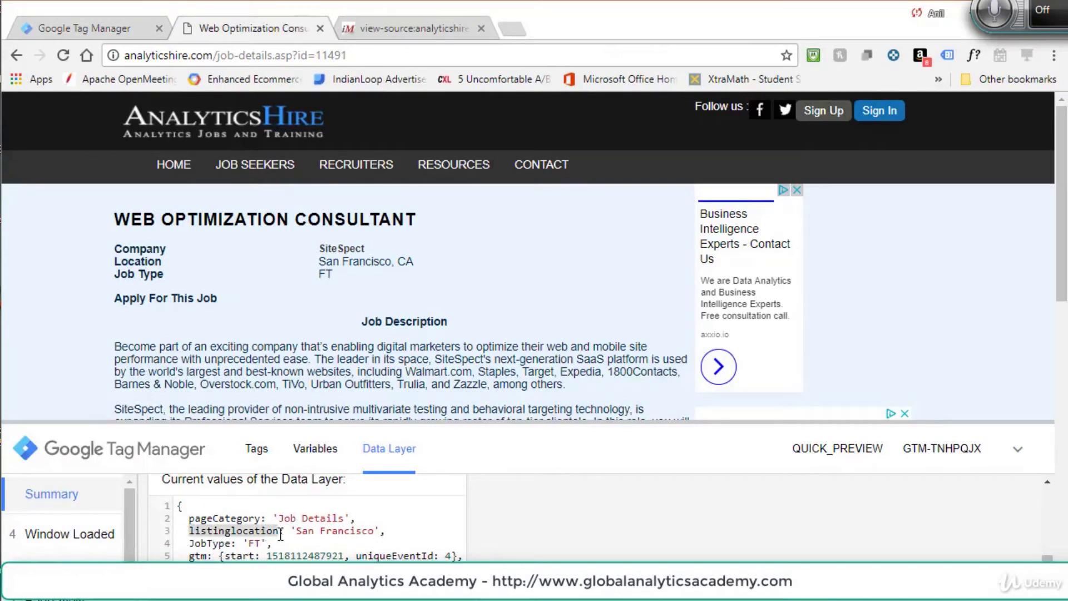
pyautogui.click(82, 37)
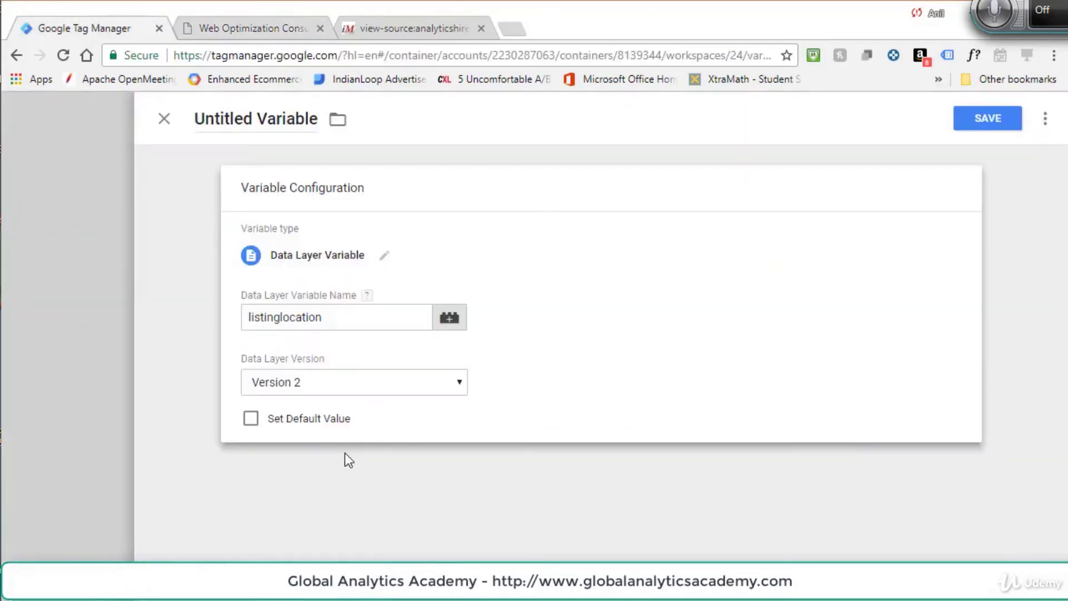
# Step: Name the variable "Listing Location", save it and check it in the user-defined variables list
pyautogui.click(270, 123)
pyautogui.write('Listing Location')
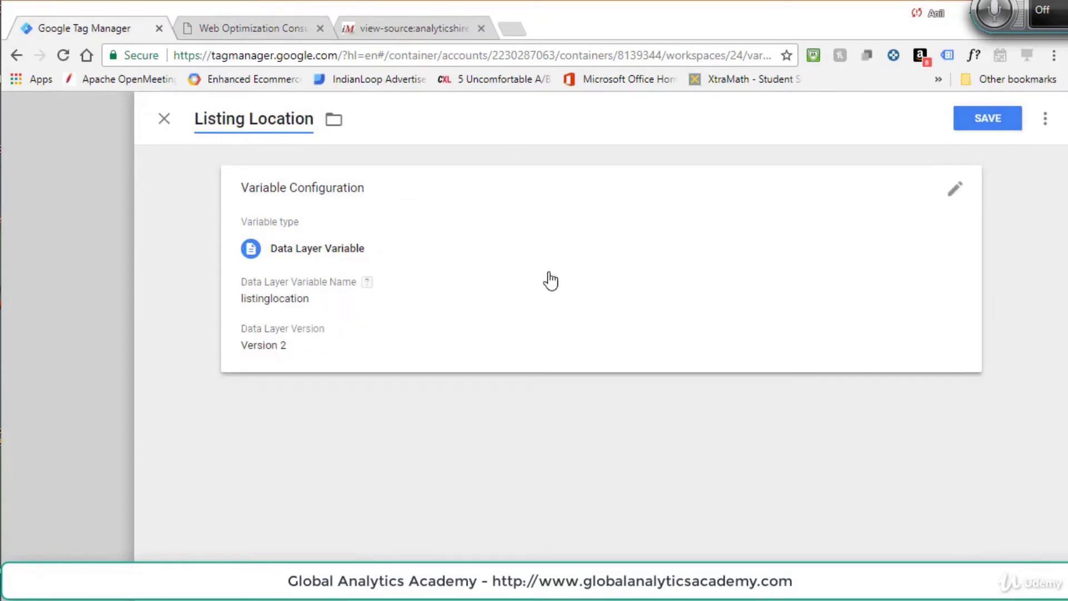
pyautogui.click(999, 123)
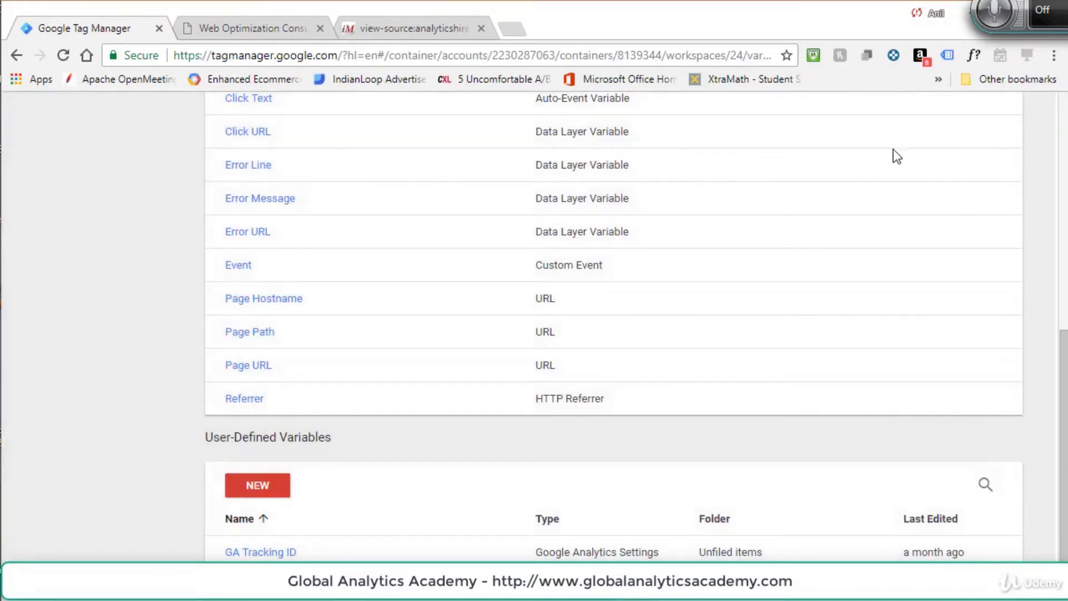
pyautogui.scroll(-1, 295, 549)
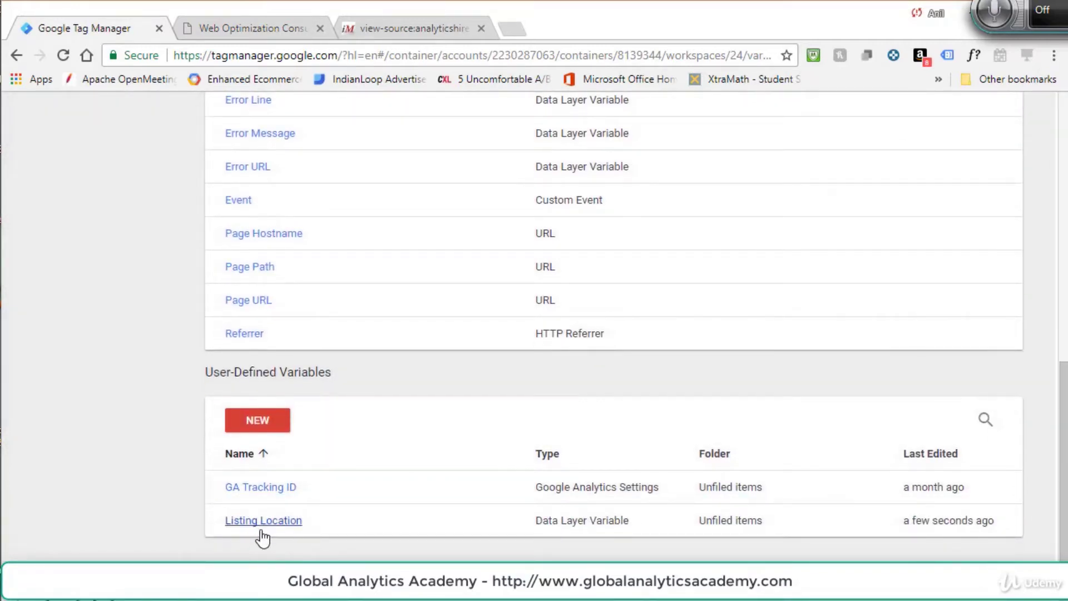
# Step: Create another user-defined variable and name it "Job Type", consulting the job page's data layer for the key
pyautogui.click(270, 437)
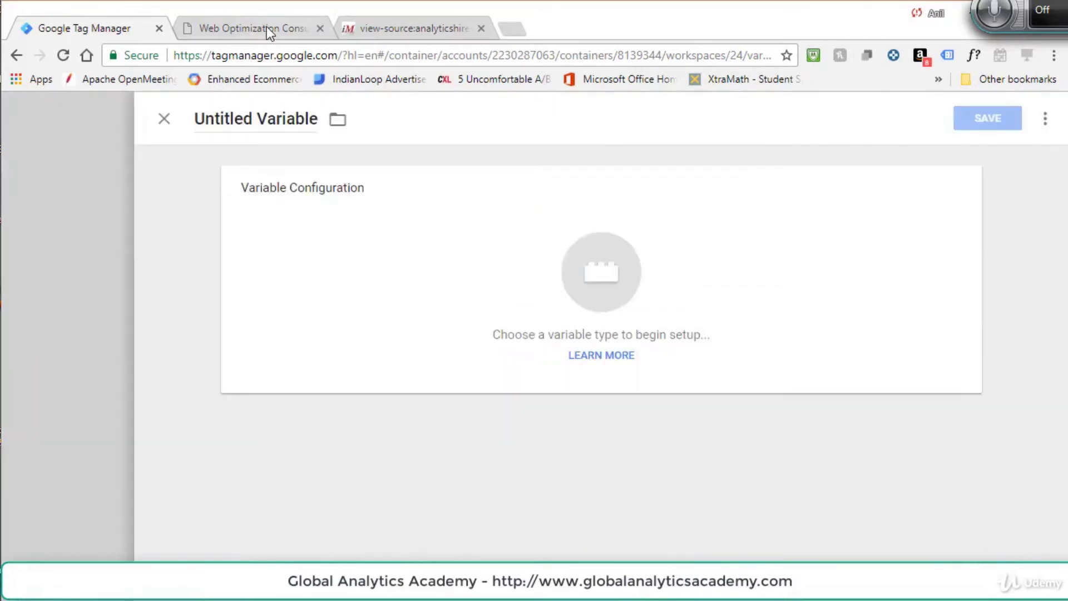
pyautogui.click(266, 26)
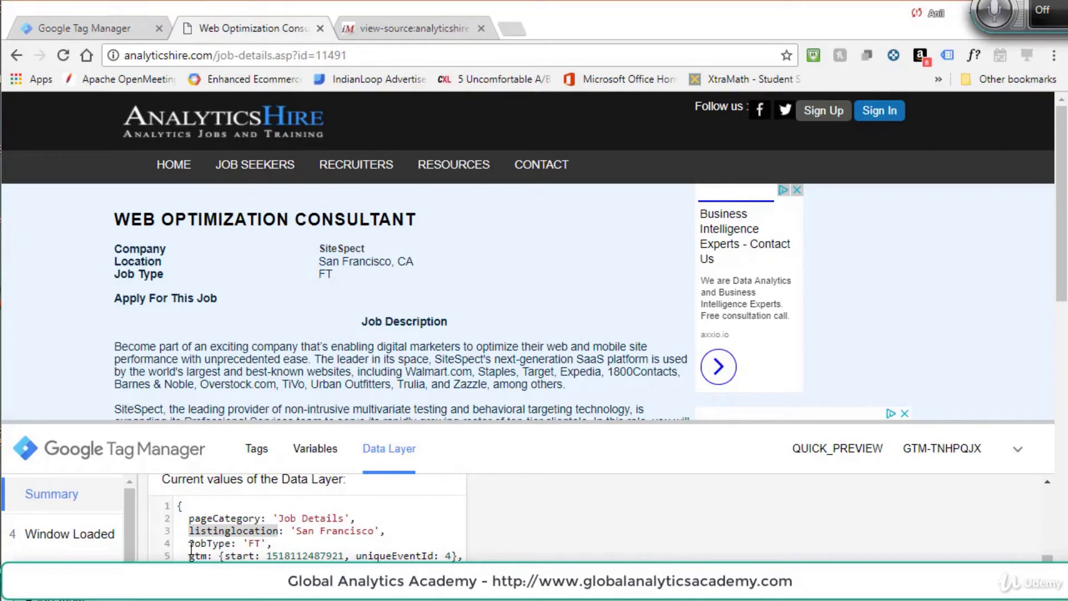
pyautogui.click(128, 28)
pyautogui.click(211, 119)
pyautogui.write('Job Type')
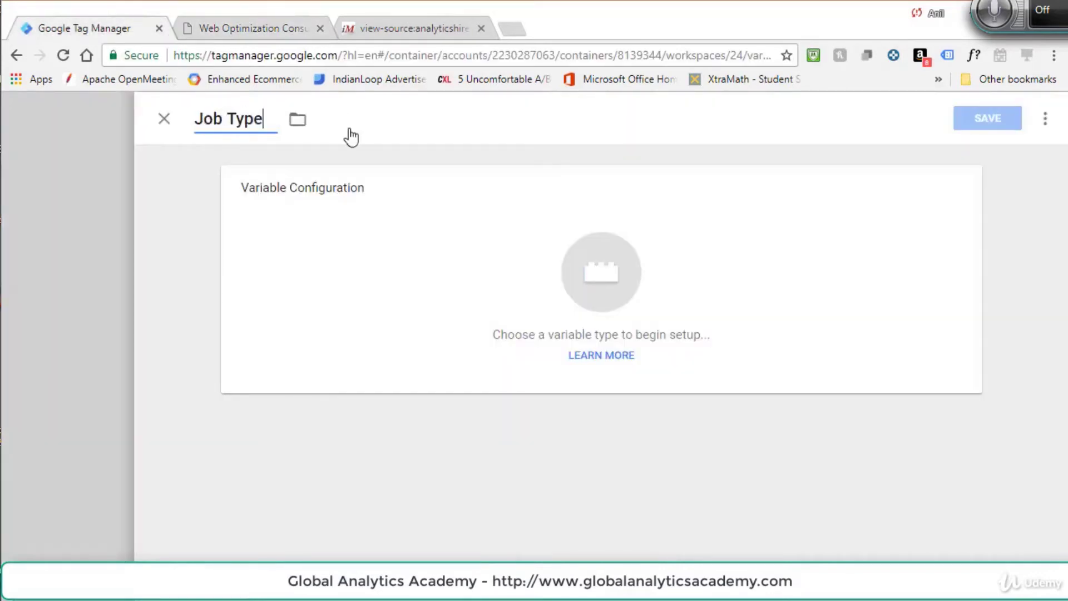
# Step: Make the Job Type variable a Data Layer Variable and enter jobType as its Data Layer Variable Name
pyautogui.click(607, 298)
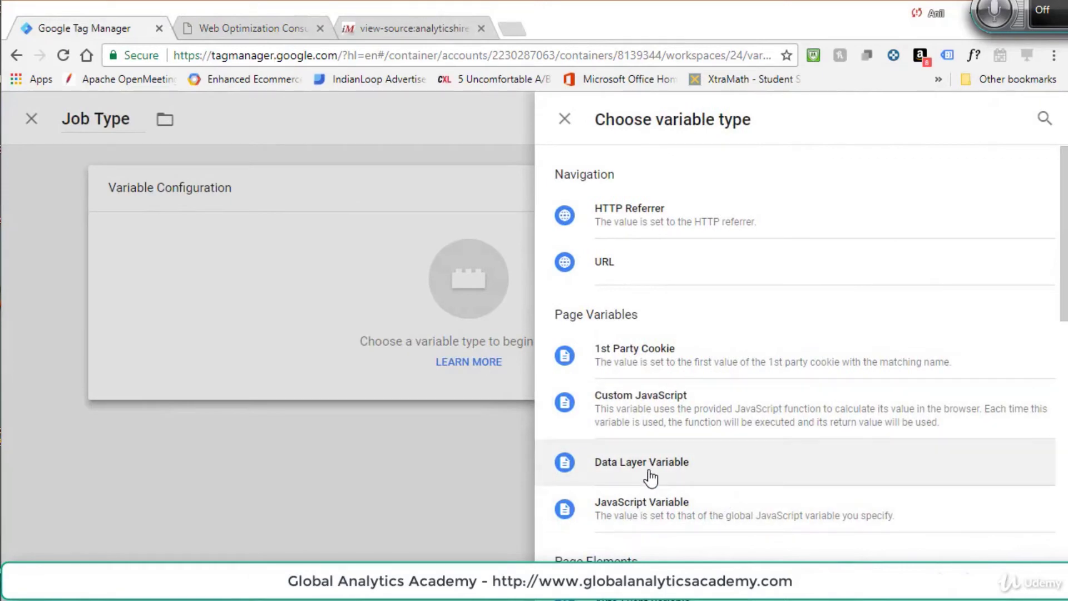
pyautogui.click(651, 477)
pyautogui.click(345, 321)
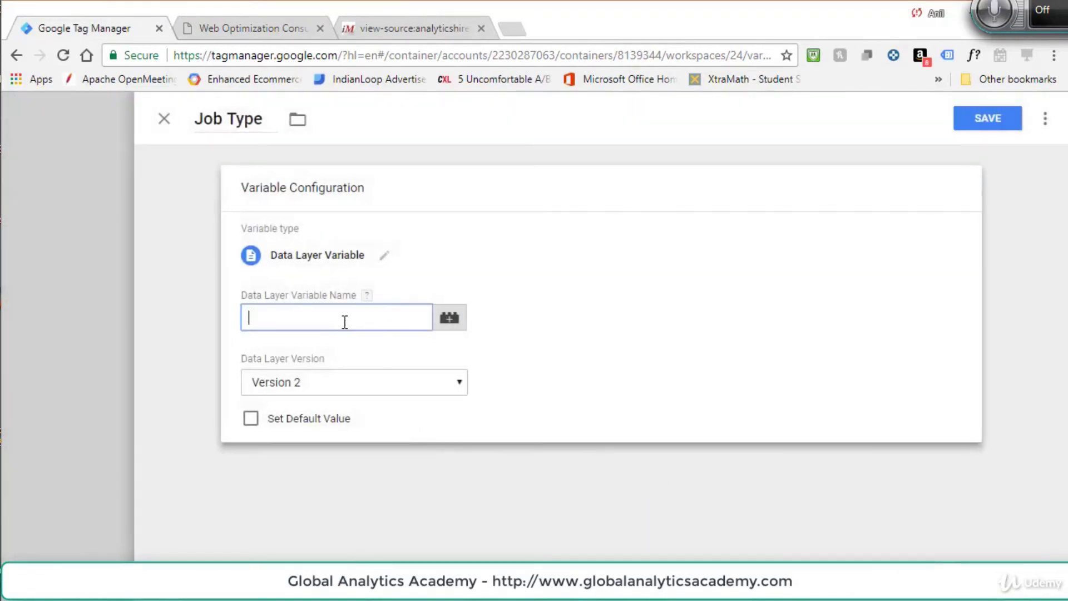
pyautogui.write('jobType')
# Step: Check the key's capitalization in the job page's data layer, correct the Data Layer Variable Name to JobType and save the variable
pyautogui.click(246, 31)
pyautogui.click(196, 544)
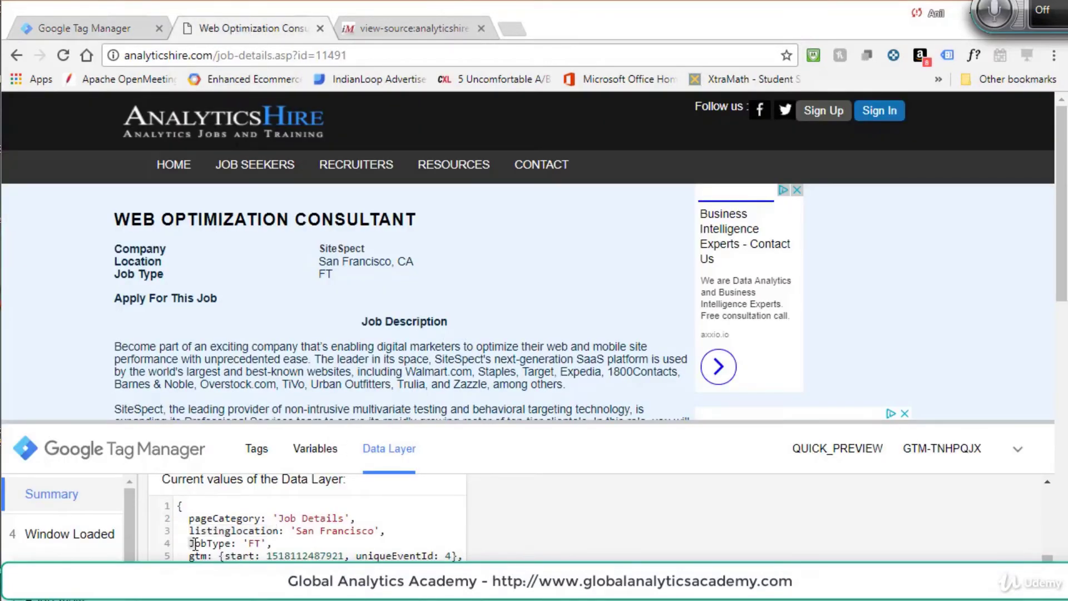
pyautogui.click(144, 22)
pyautogui.moveTo(266, 323); pyautogui.dragTo(245, 320)
pyautogui.write('JobType')
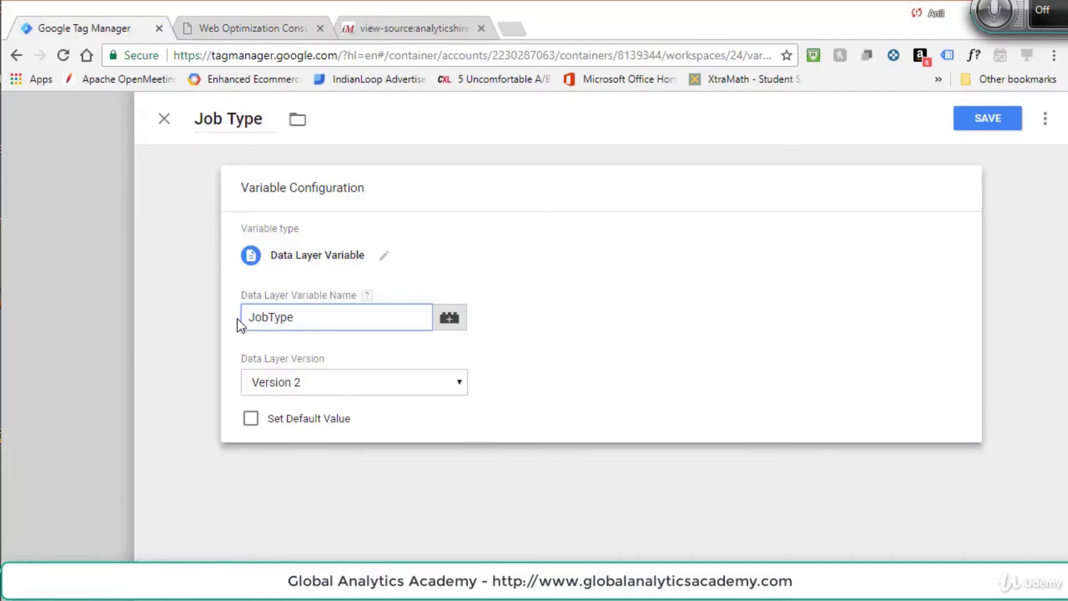
pyautogui.click(990, 124)
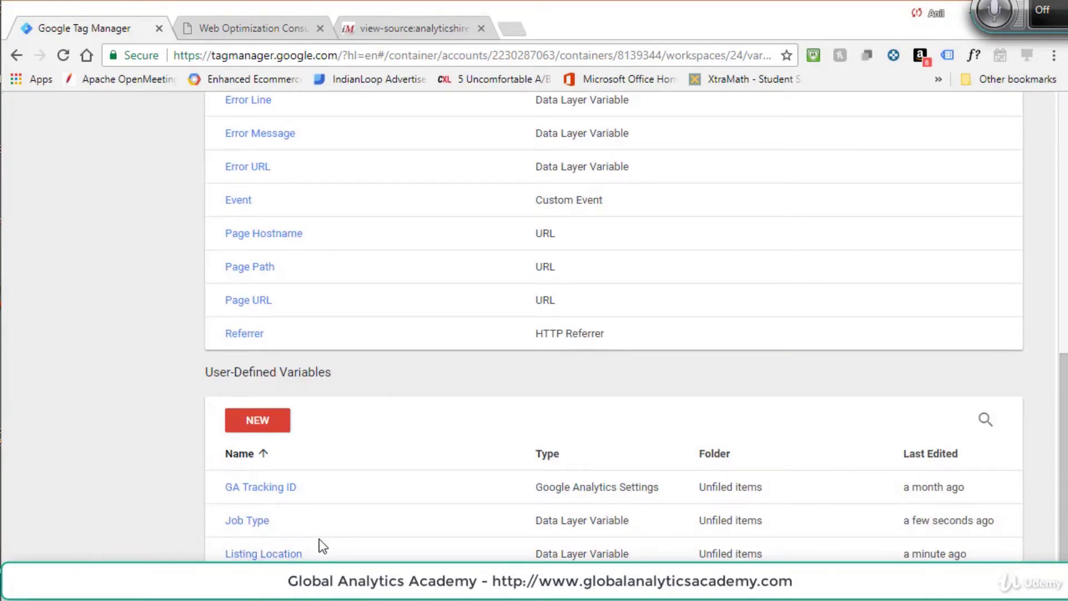
# Step: Create a new tag in the workspace and name it "Data Layer Event Tag"
pyautogui.scroll(12, 319, 538)
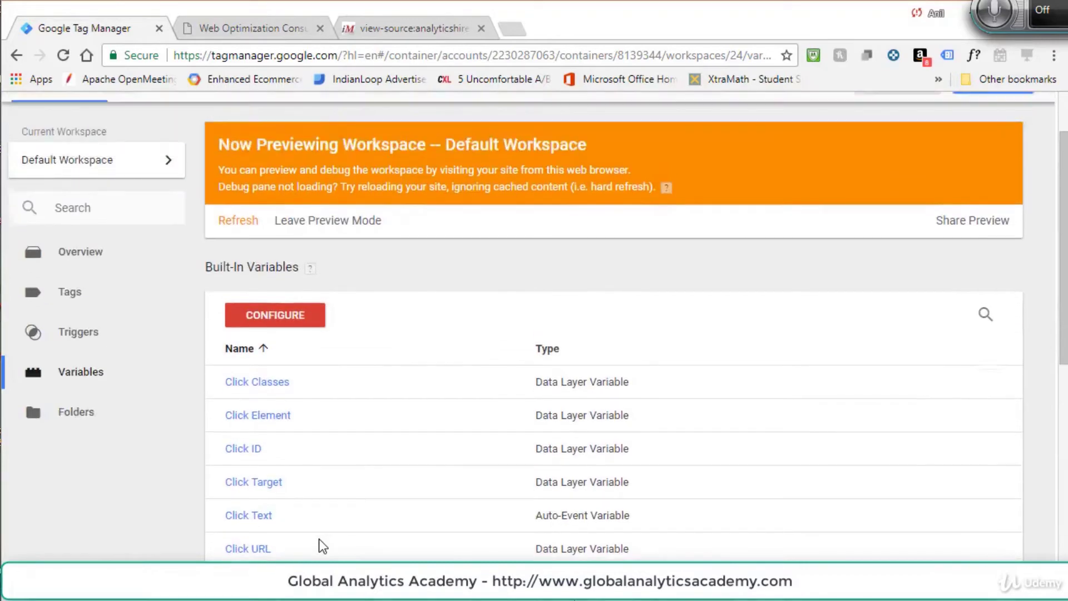
pyautogui.click(87, 378)
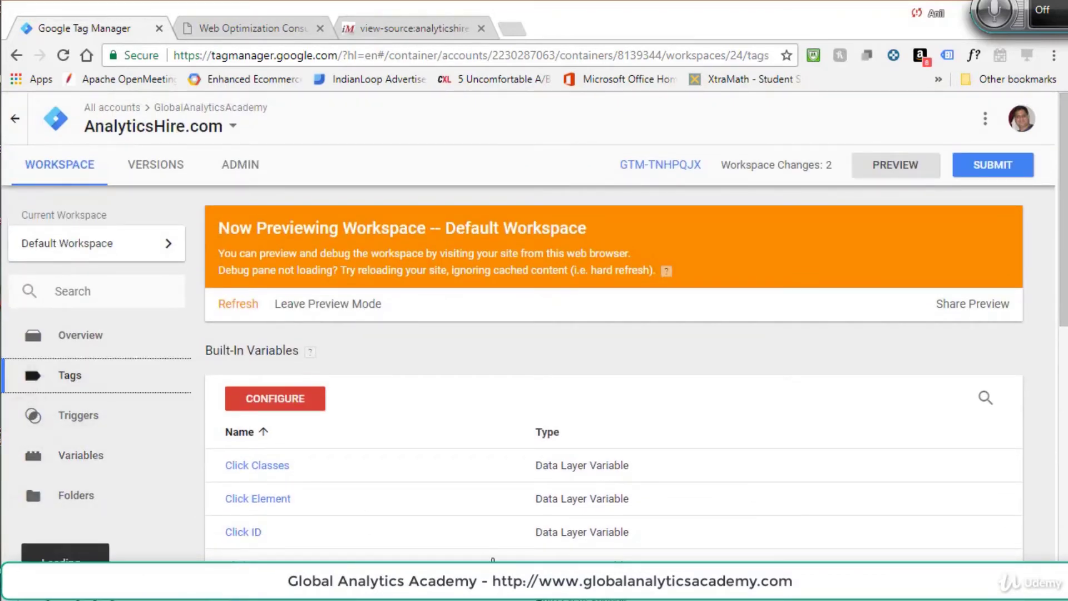
pyautogui.scroll(-2, 271, 294)
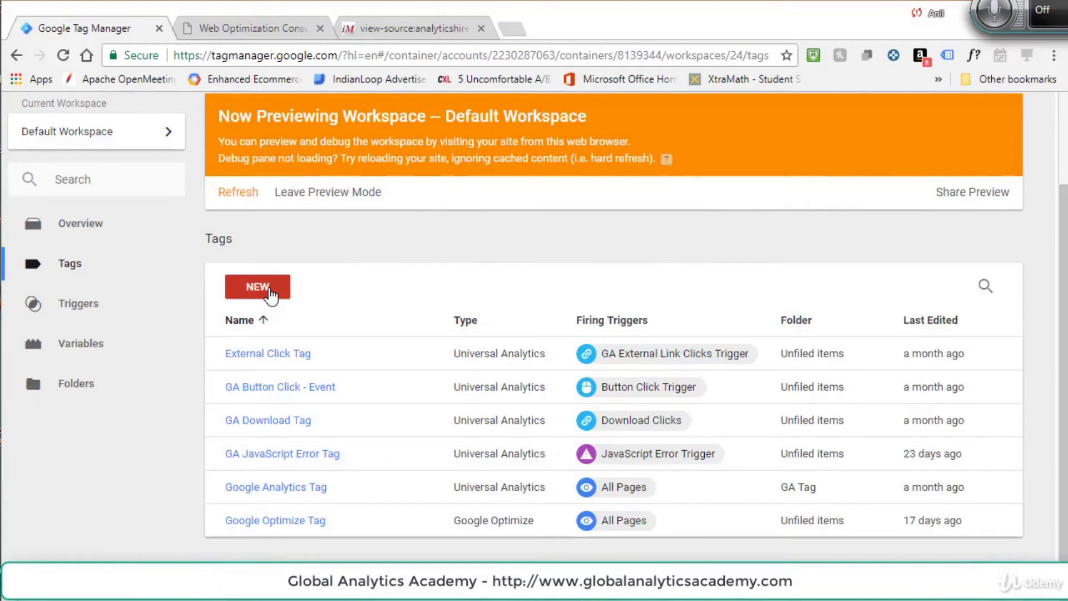
pyautogui.click(258, 287)
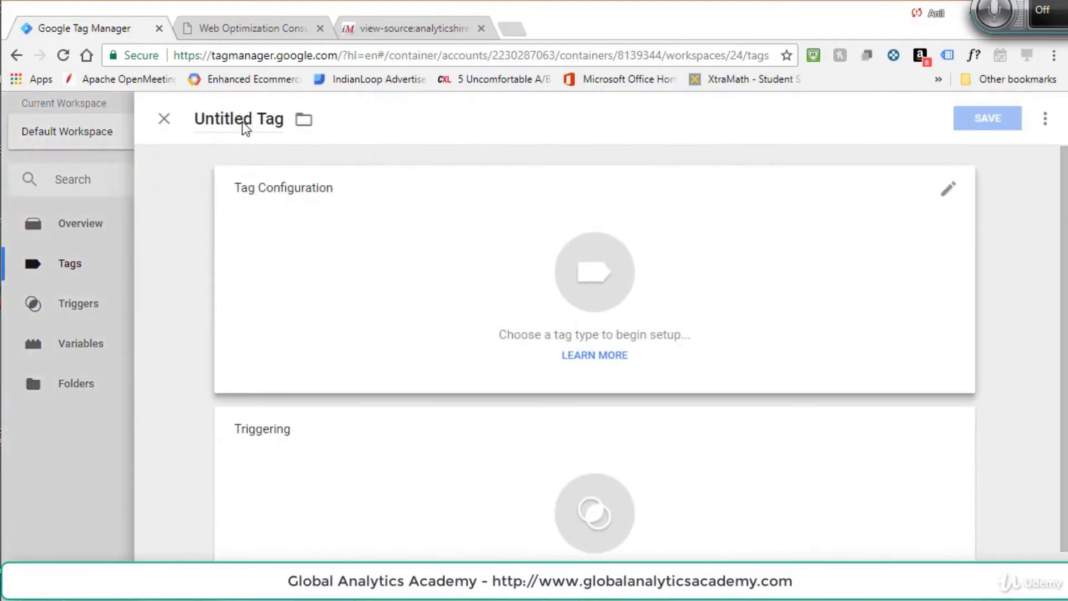
pyautogui.moveTo(192, 119); pyautogui.dragTo(290, 123)
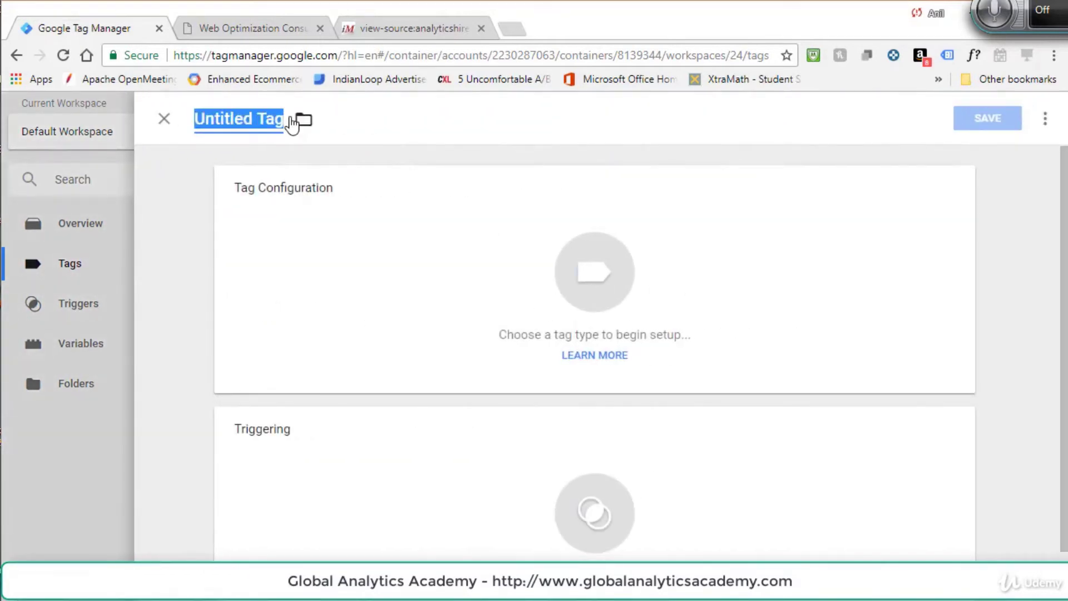
pyautogui.write('Data Layer Event Tag')
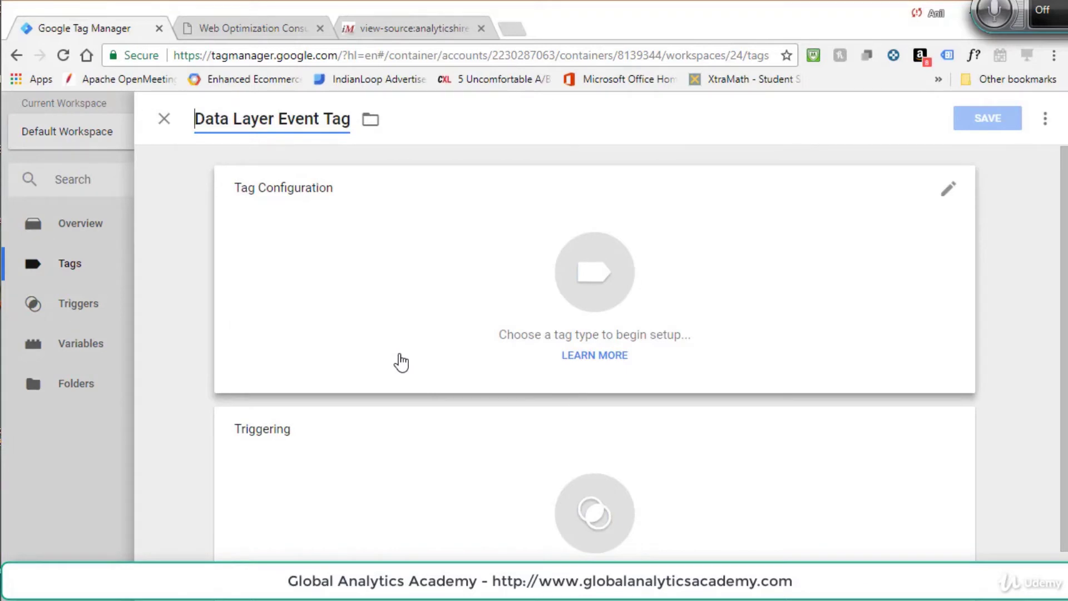
# Step: Choose Universal Analytics as the tag type and set its Track Type to Event
pyautogui.click(594, 275)
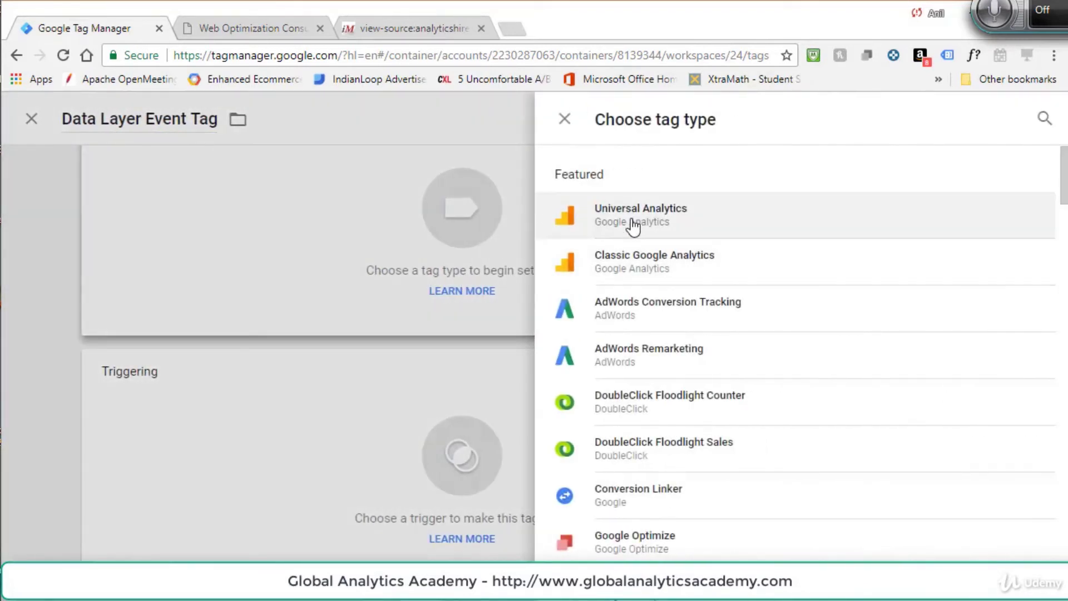
pyautogui.click(634, 225)
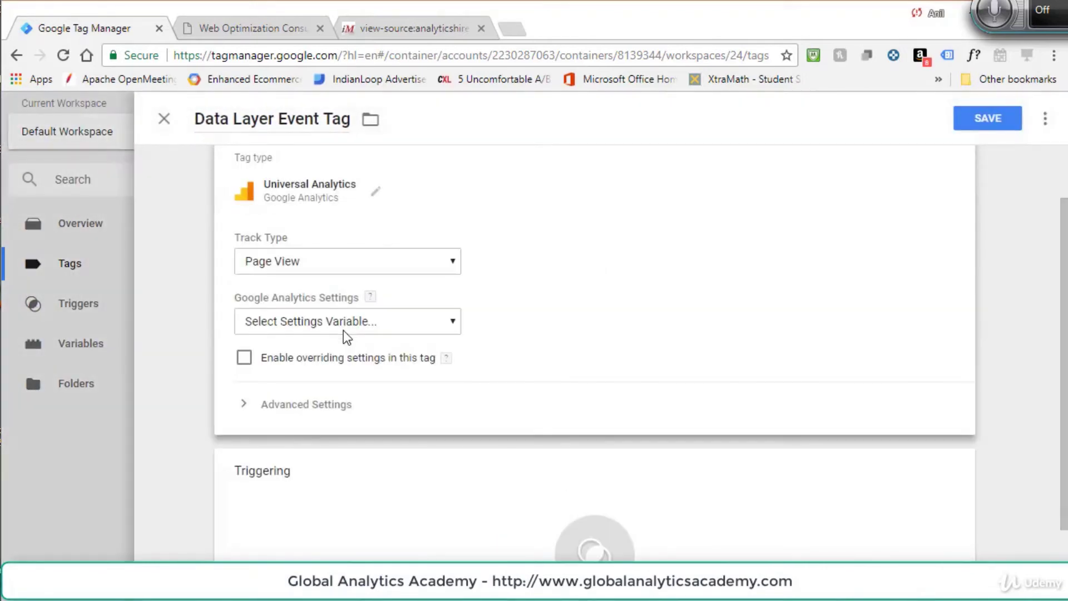
pyautogui.click(342, 259)
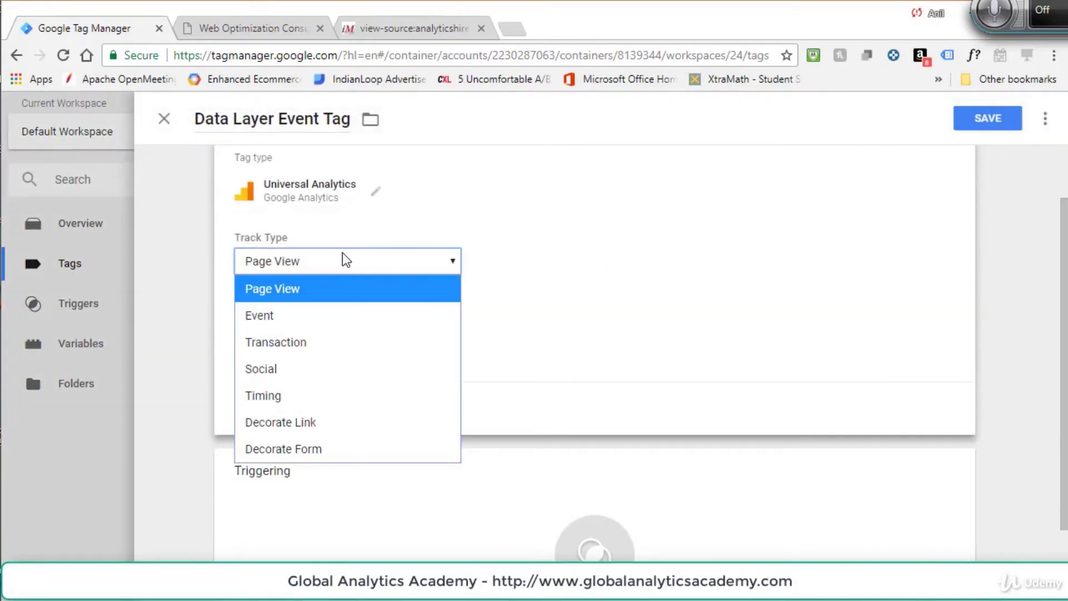
pyautogui.click(316, 324)
# Step: Set the event's Category to "Data Layer", Action to {{Listing Location}} and Label to {{Job Type}}
pyautogui.click(287, 342)
pyautogui.write('Data Layer')
pyautogui.click(328, 399)
pyautogui.click(443, 405)
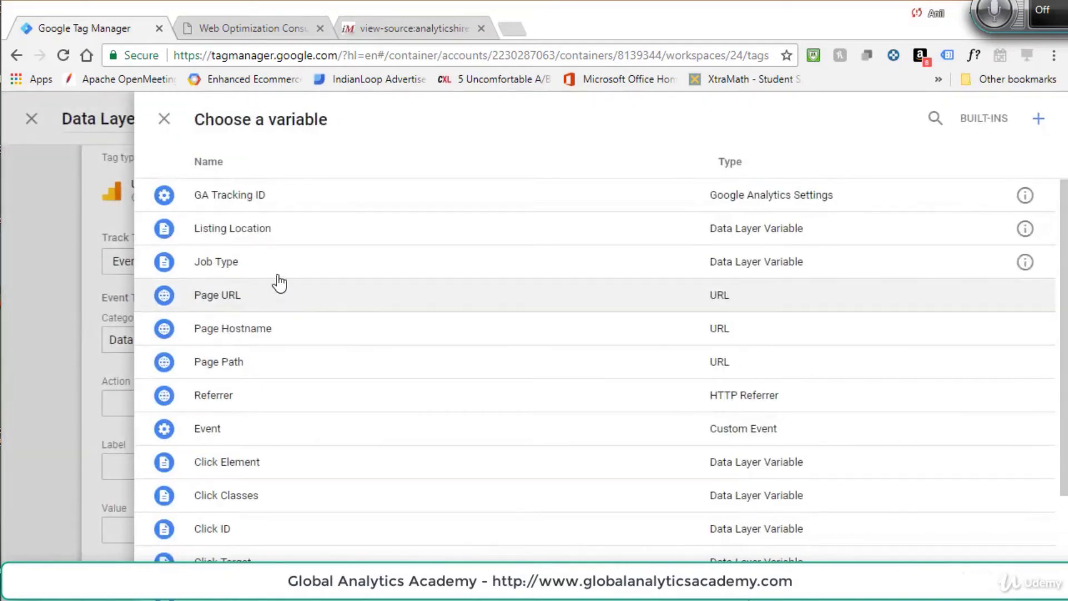
pyautogui.click(250, 227)
pyautogui.click(438, 467)
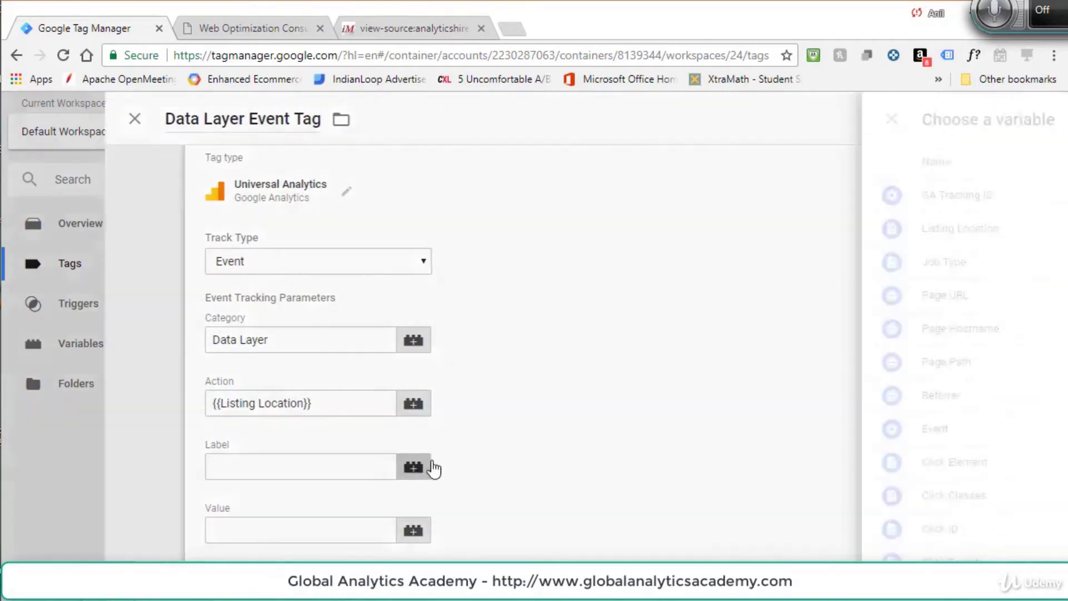
pyautogui.click(231, 270)
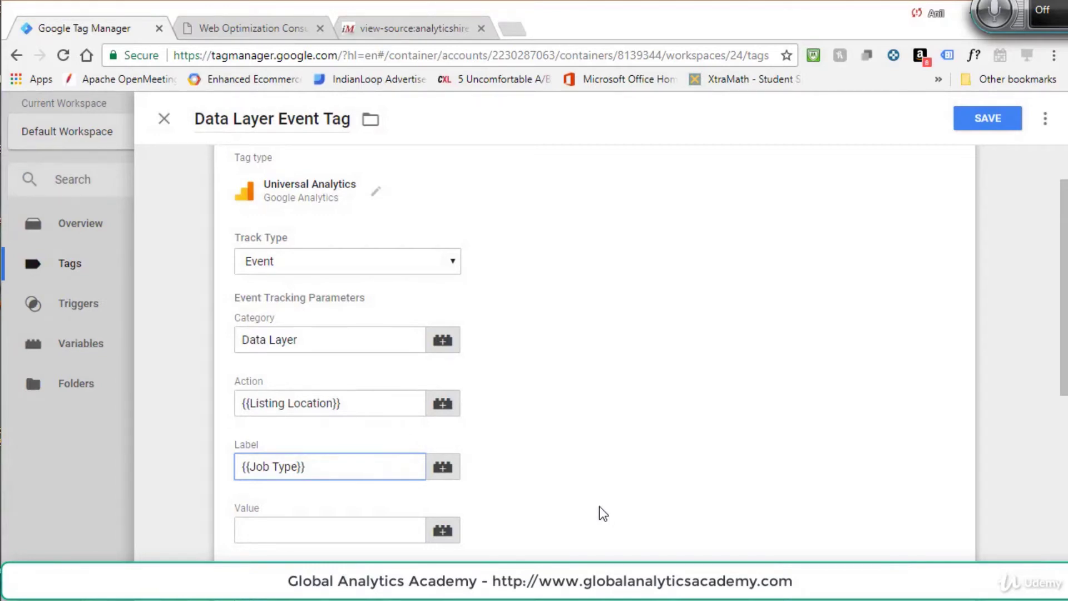
pyautogui.click(586, 508)
# Step: Set Non-Interaction Hit to True and Google Analytics Settings to {{GA Tracking ID}}, and save the tag without a trigger
pyautogui.scroll(-3, 585, 523)
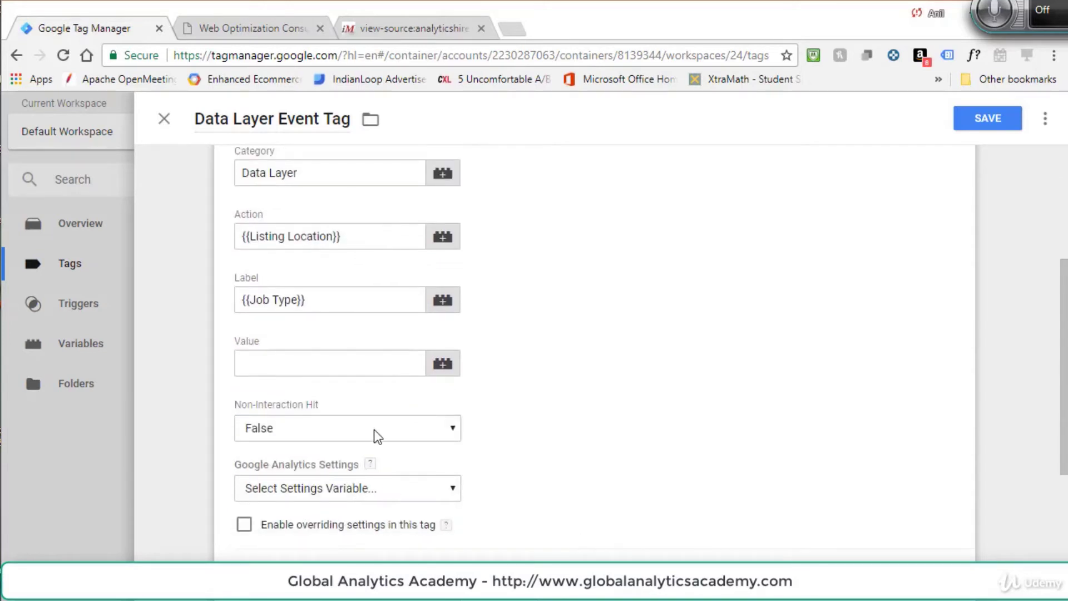
pyautogui.click(336, 433)
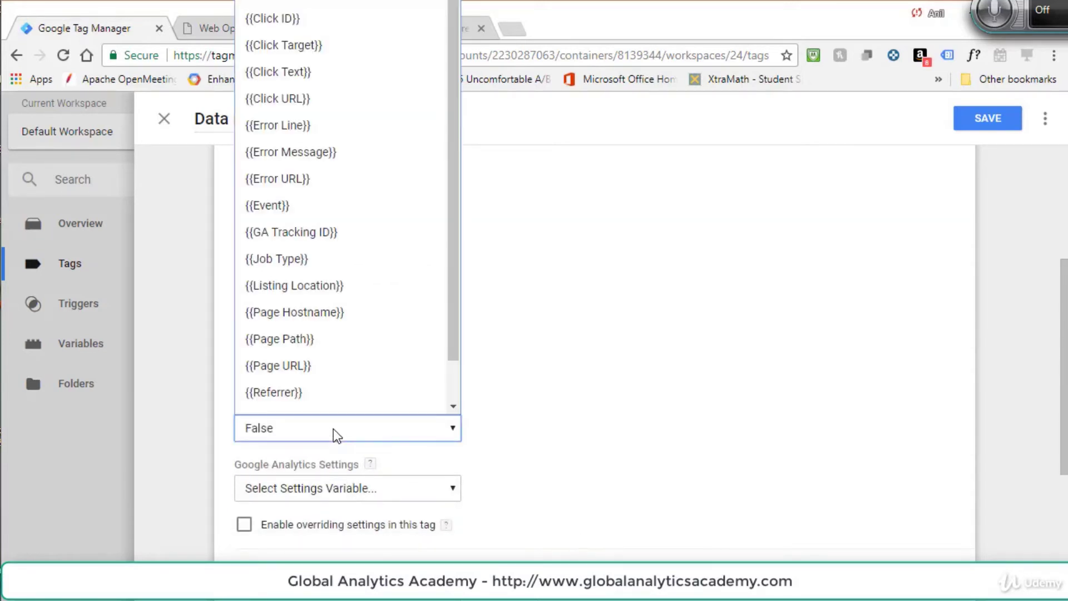
pyautogui.click(271, 8)
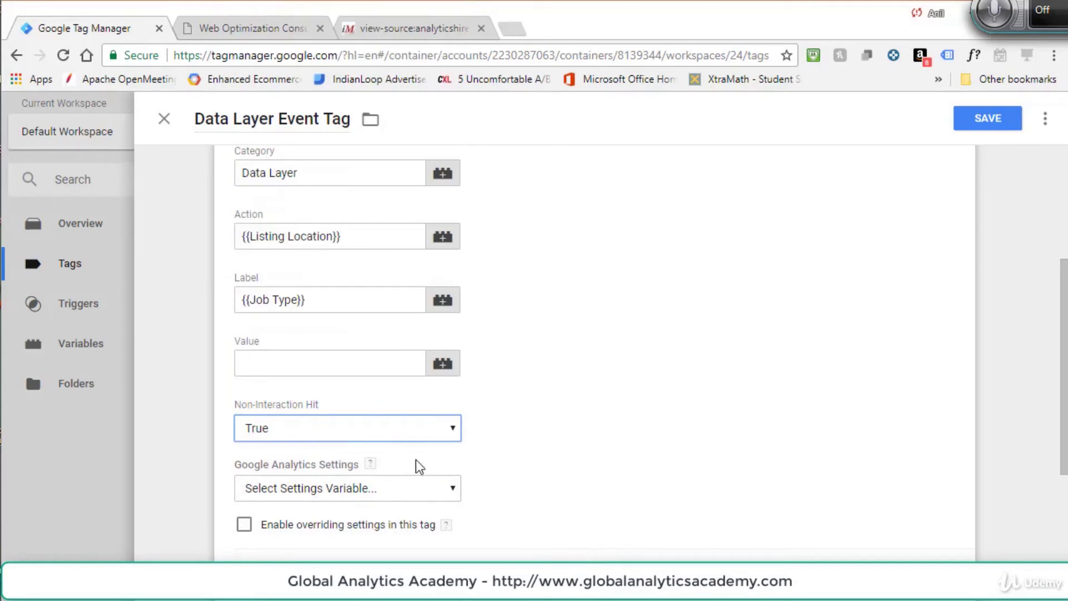
pyautogui.click(372, 489)
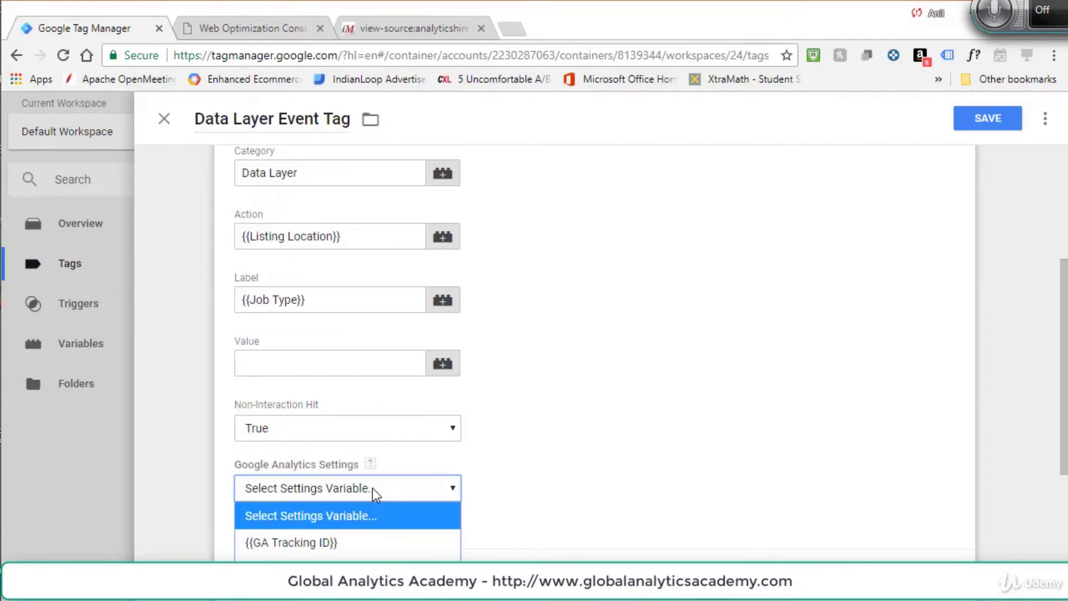
pyautogui.click(329, 541)
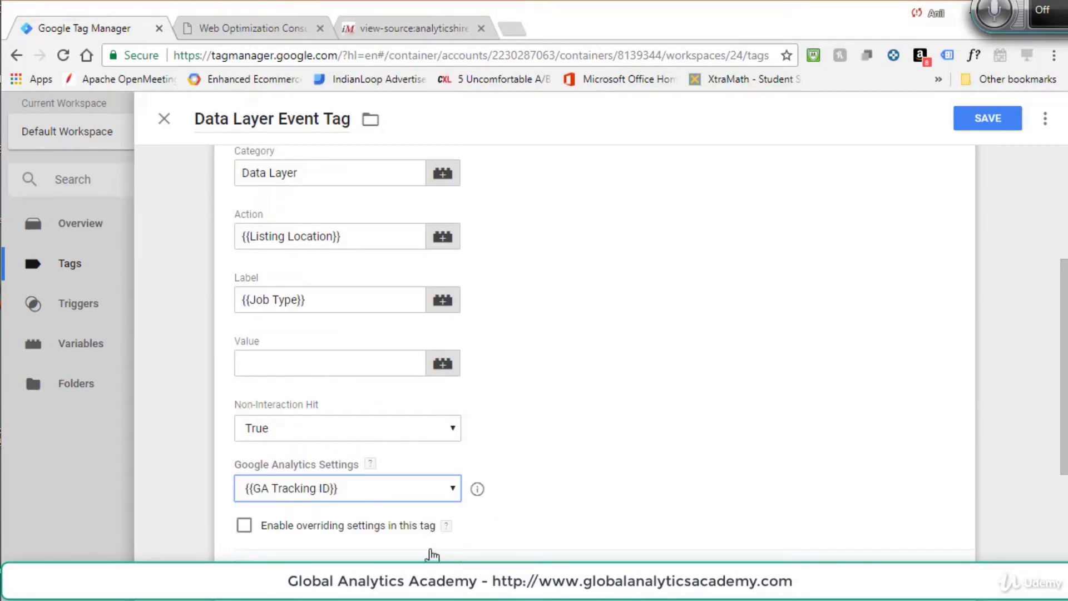
pyautogui.click(993, 120)
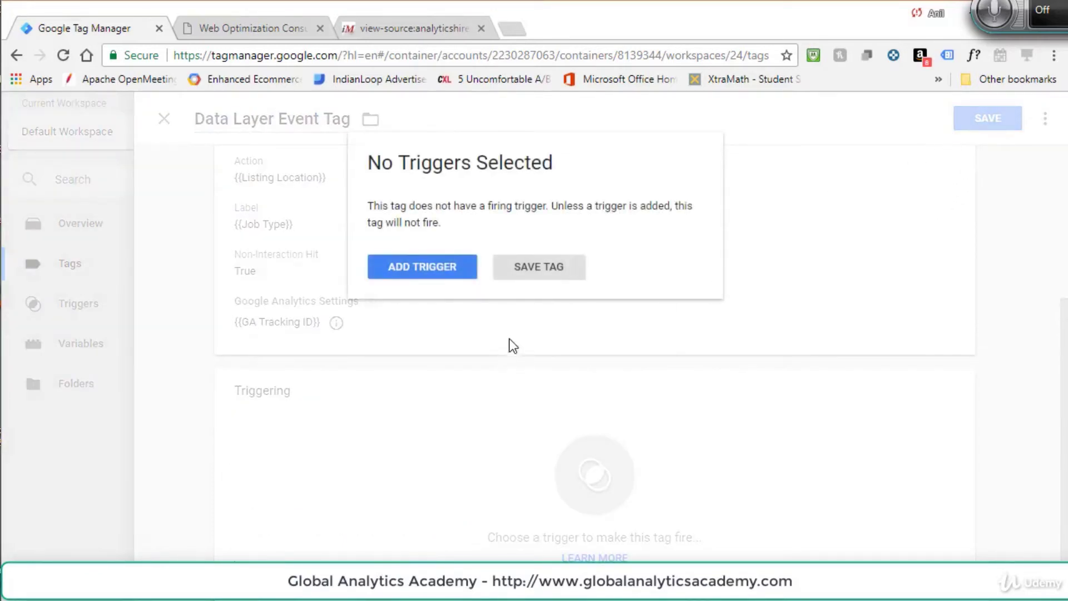
pyautogui.click(539, 268)
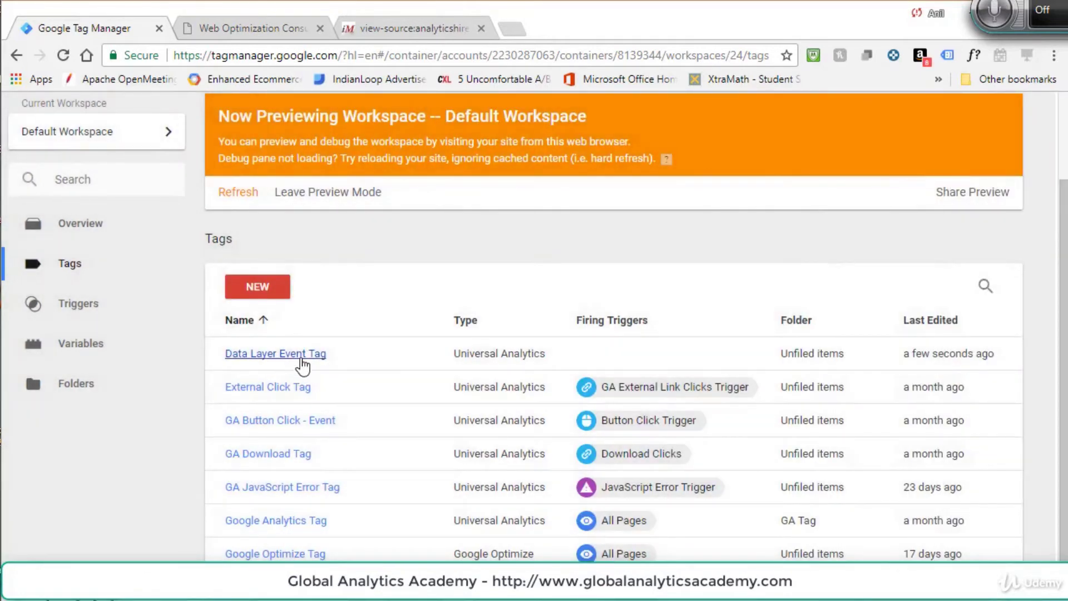
# Step: Reopen the Data Layer Event Tag, add the All Pages firing trigger, save the tag and close it
pyautogui.click(301, 359)
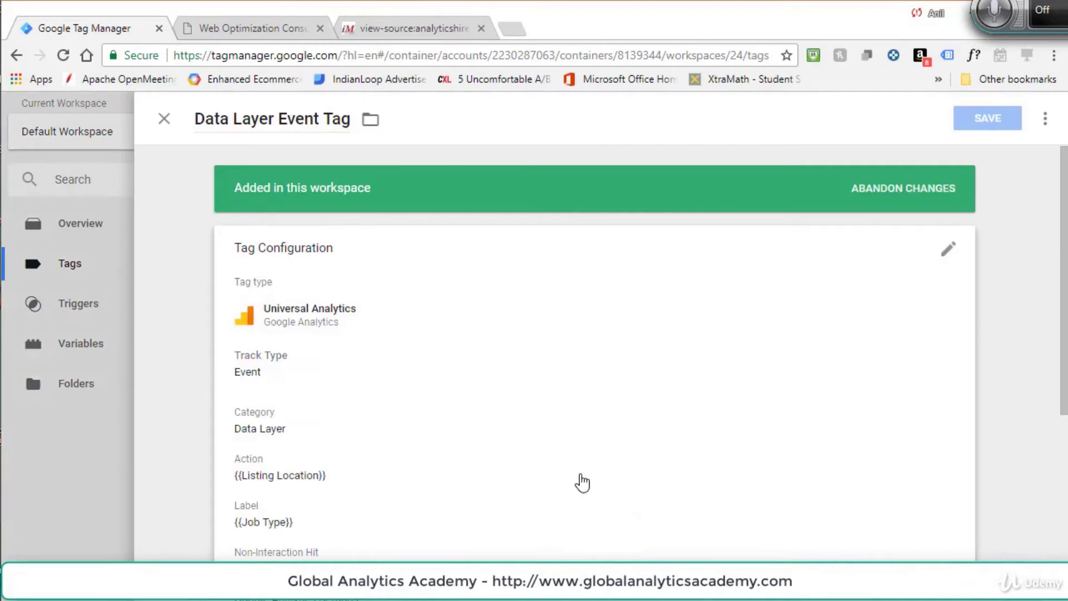
pyautogui.scroll(-5, 580, 484)
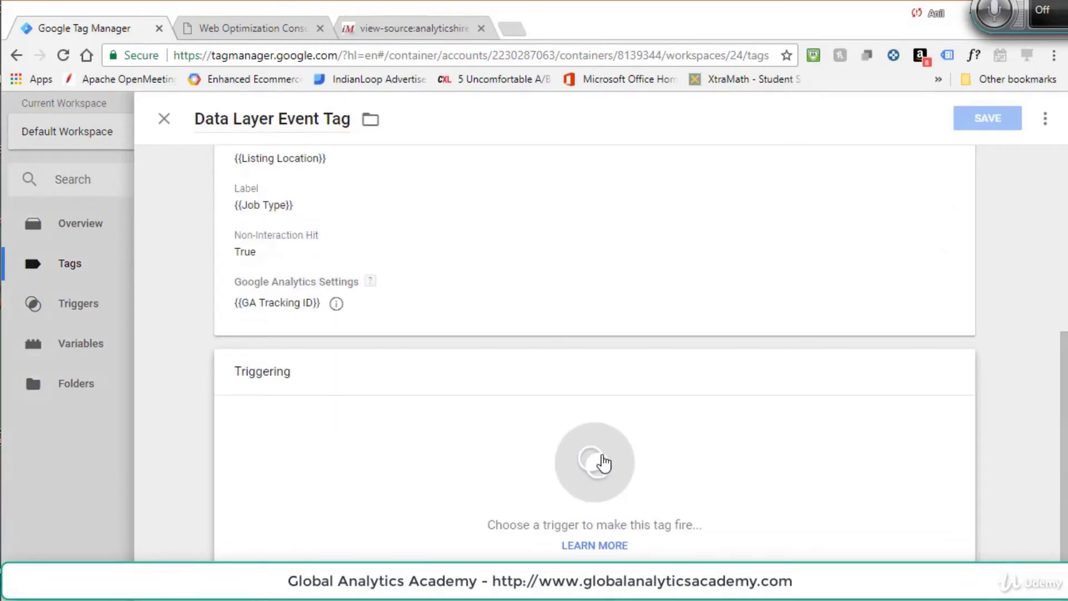
pyautogui.click(604, 462)
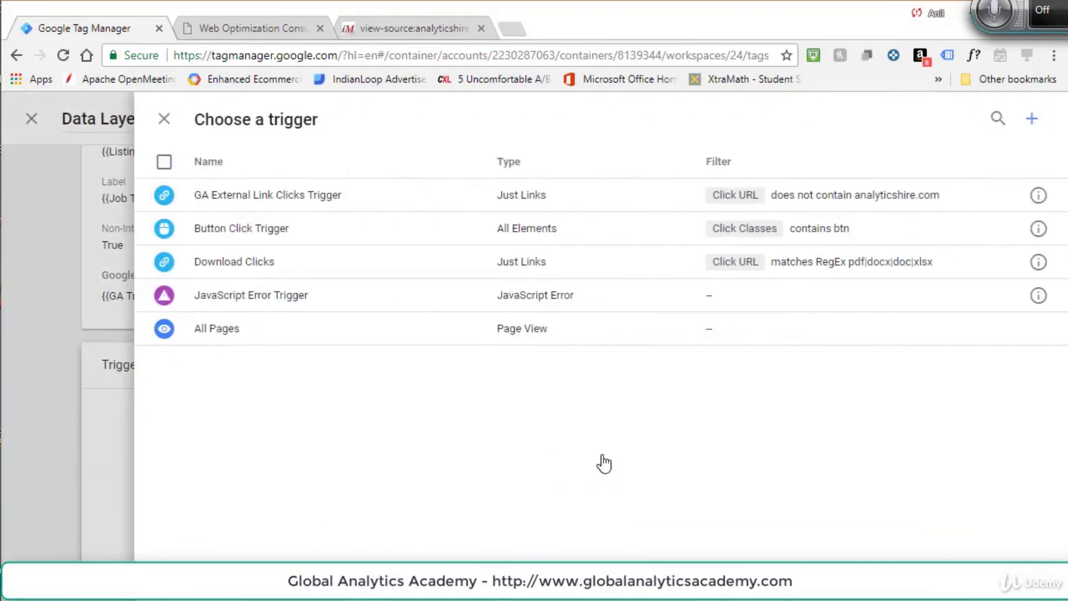
pyautogui.click(212, 336)
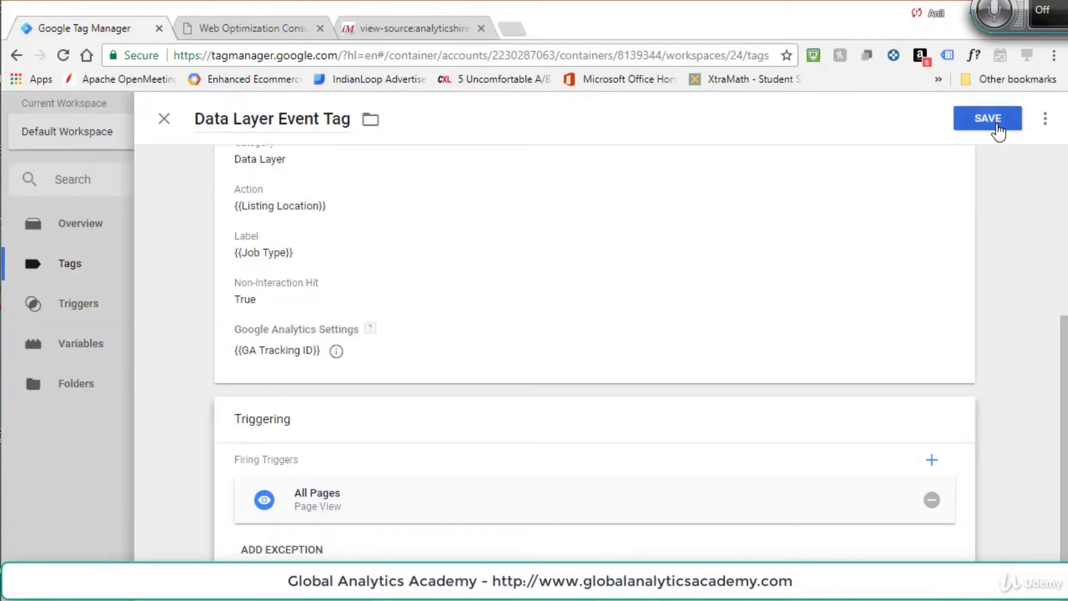
pyautogui.click(986, 118)
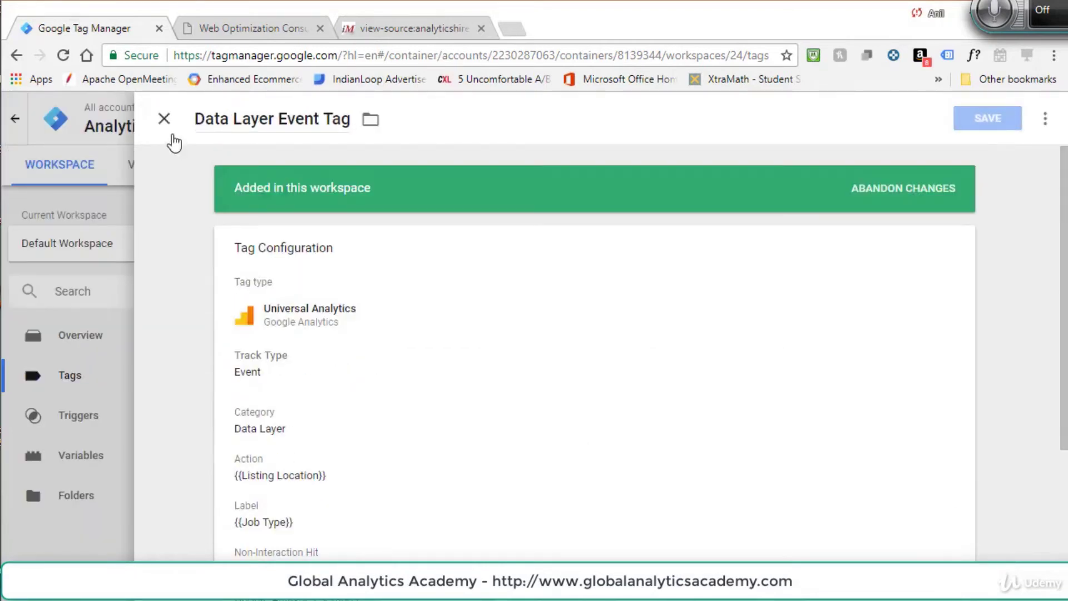
pyautogui.click(164, 120)
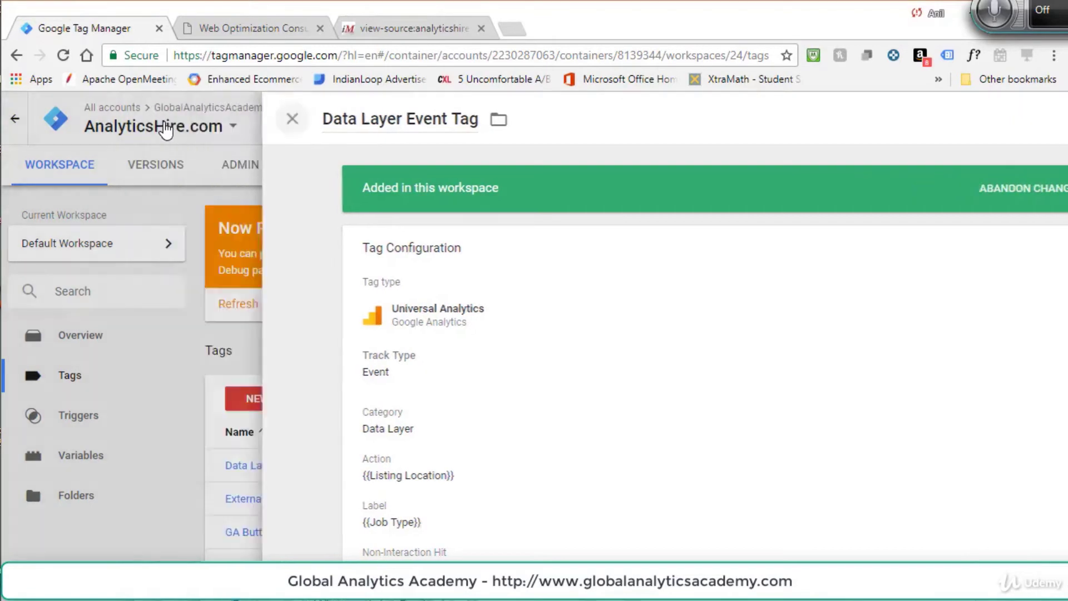
# Step: Refresh the workspace preview, reload the Web Optimization Consultant job page and inspect the fired Data Layer Event Tag's Action, Category and Label
pyautogui.click(239, 304)
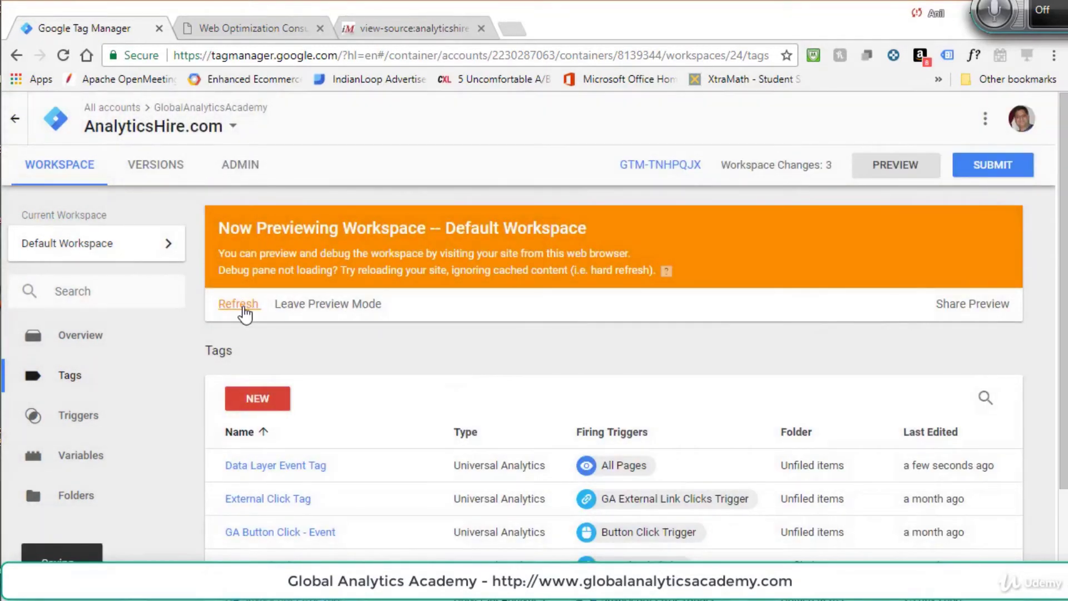
pyautogui.click(272, 30)
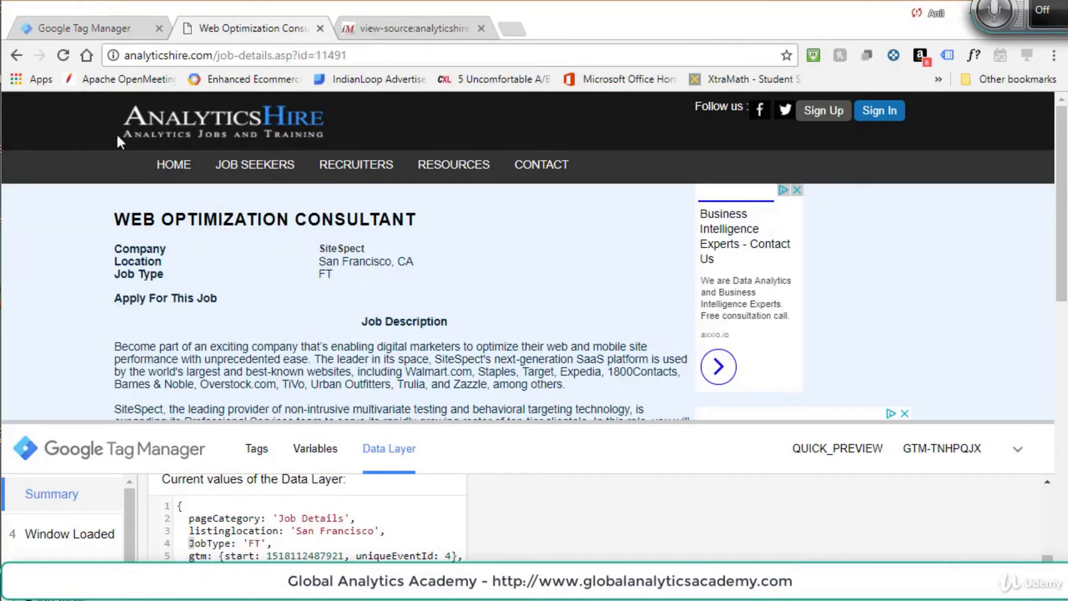
pyautogui.click(62, 55)
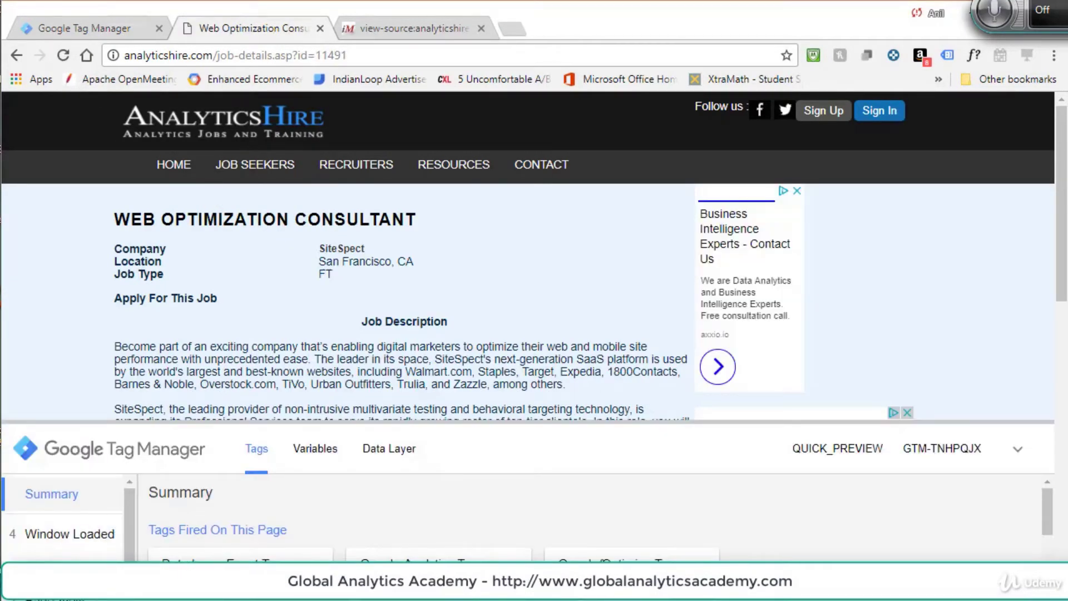
pyautogui.moveTo(569, 421); pyautogui.dragTo(582, 268)
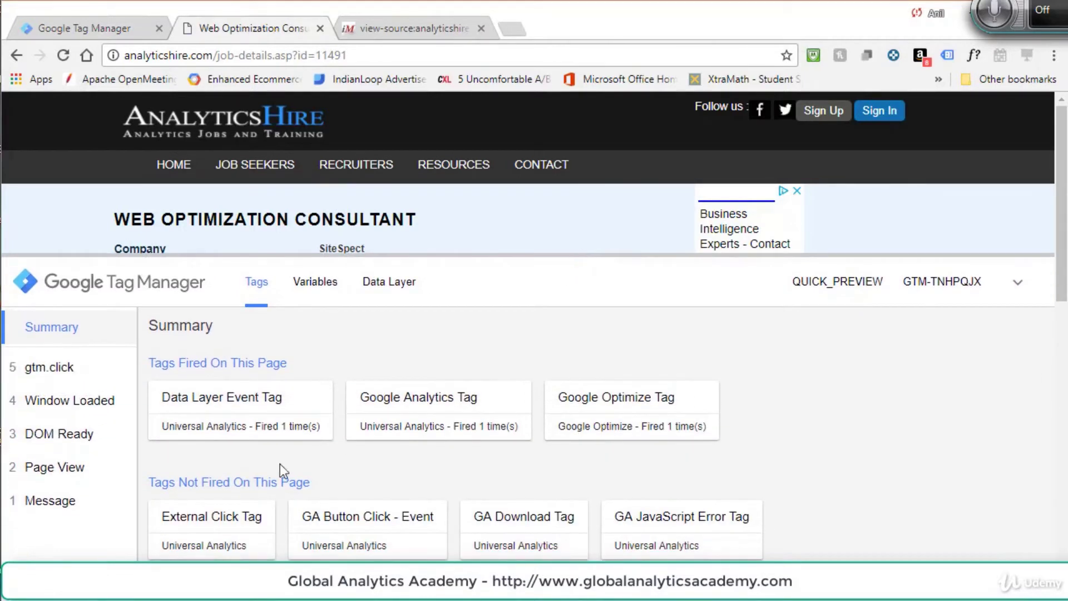
pyautogui.click(243, 425)
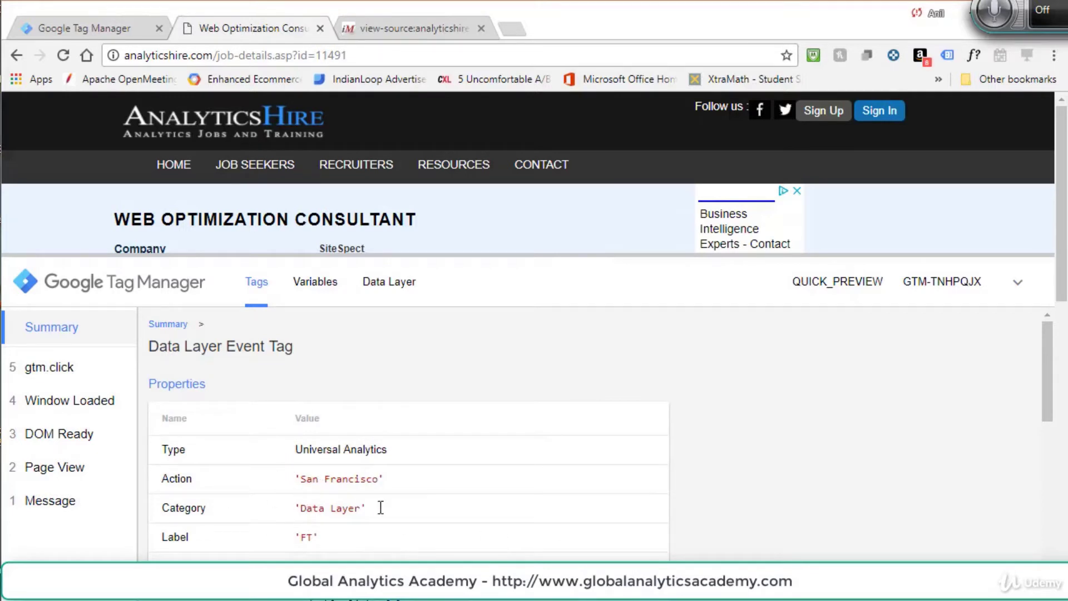
pyautogui.moveTo(300, 538); pyautogui.dragTo(318, 541)
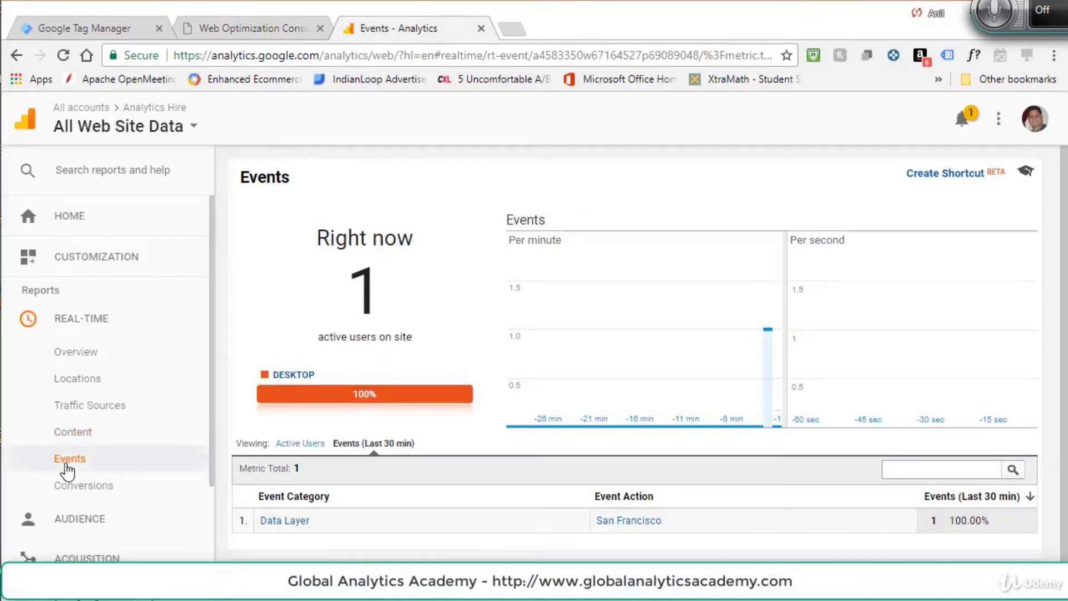
# Step: Check the Real-Time Events report in Google Analytics, drilling into the Data Layer category to view its event action and label
pyautogui.click(66, 461)
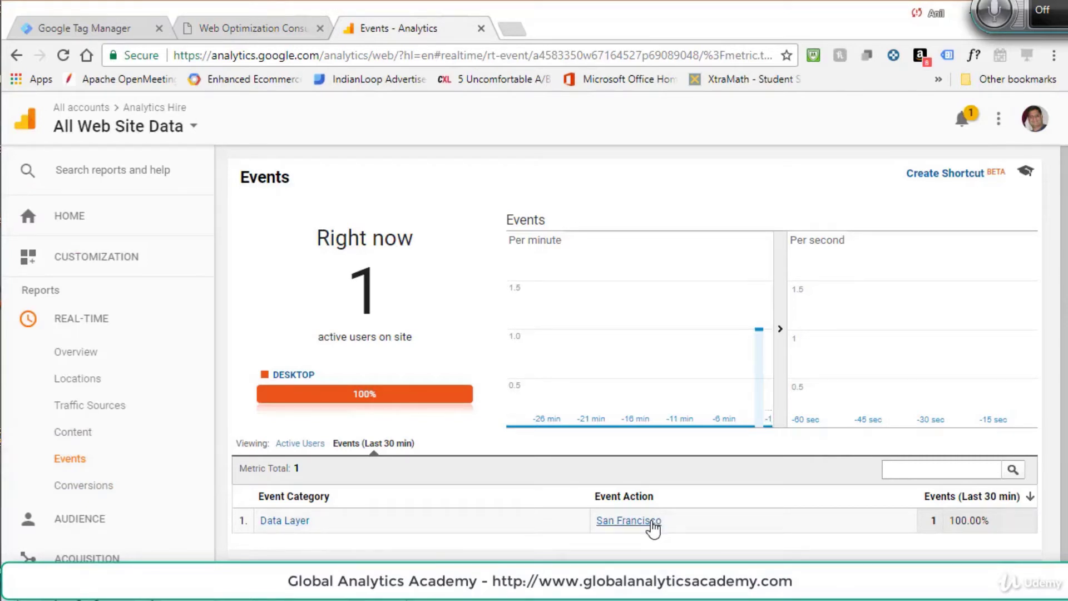
pyautogui.click(305, 524)
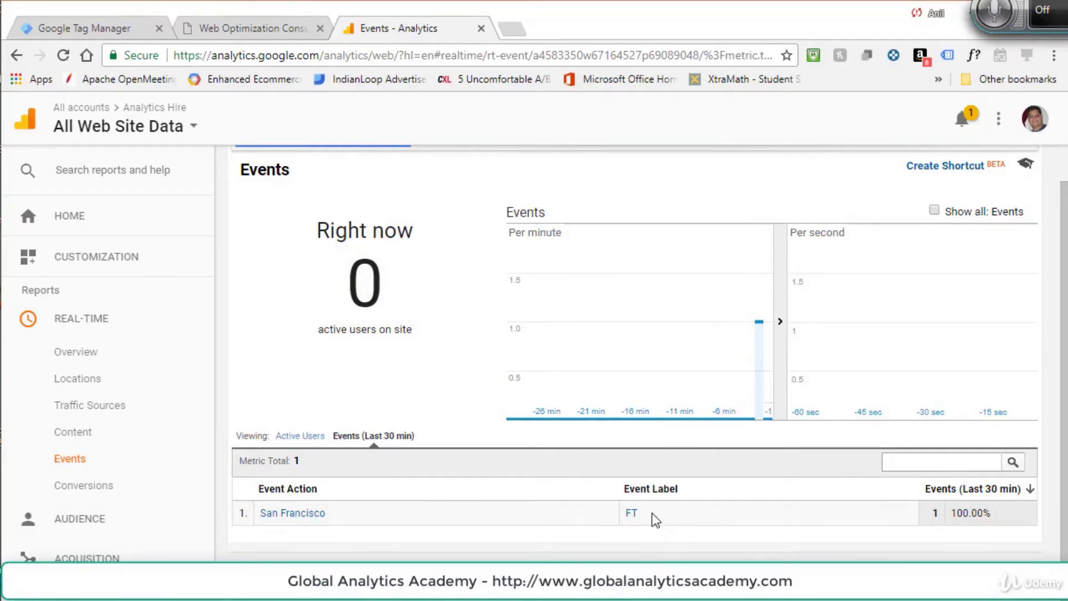
# Step: Return to Tag Manager and publish the workspace as version "Data Layer Tag" with the description "Data Layer tag"
pyautogui.click(91, 28)
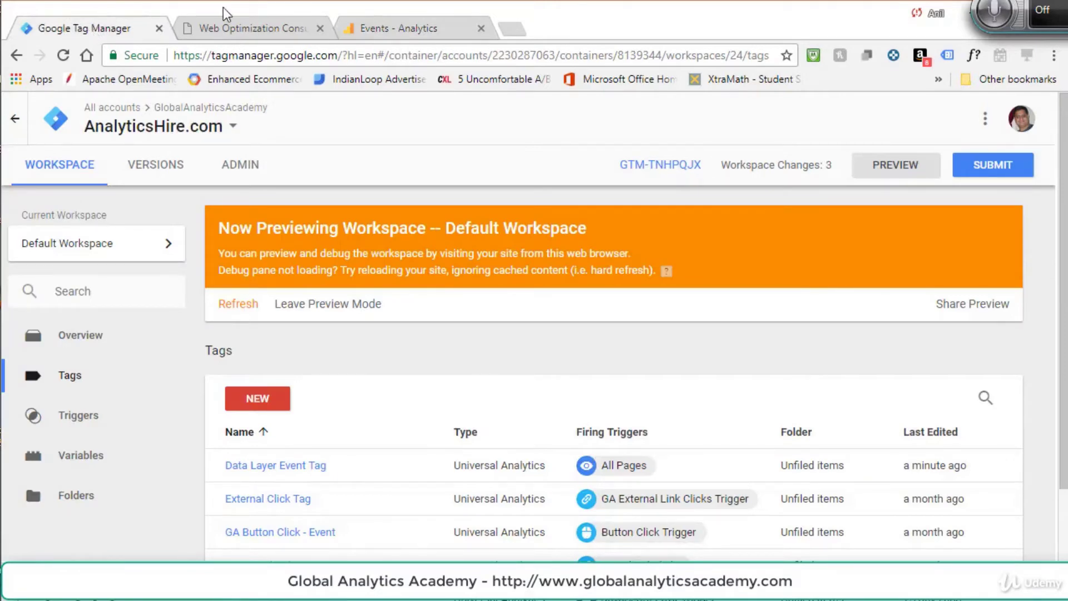
pyautogui.click(254, 28)
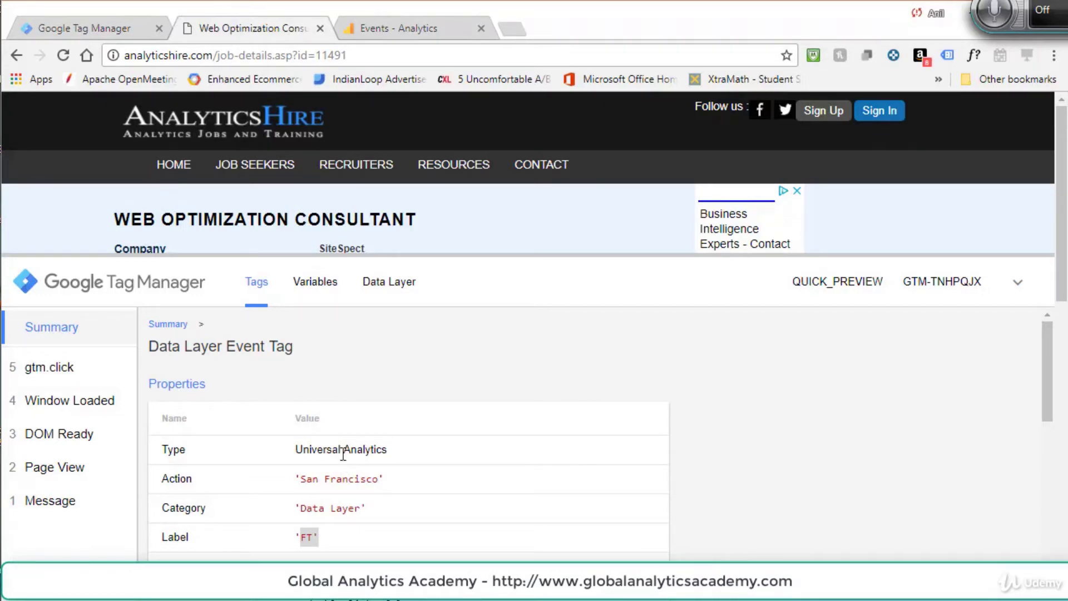
pyautogui.hotkey('ctrl', '1')
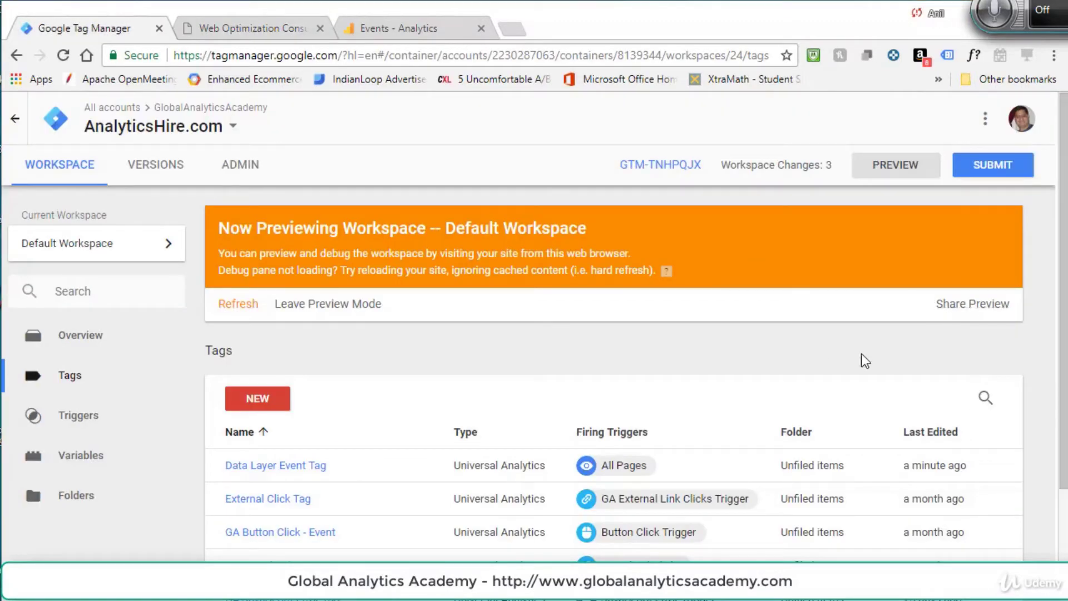
pyautogui.click(993, 165)
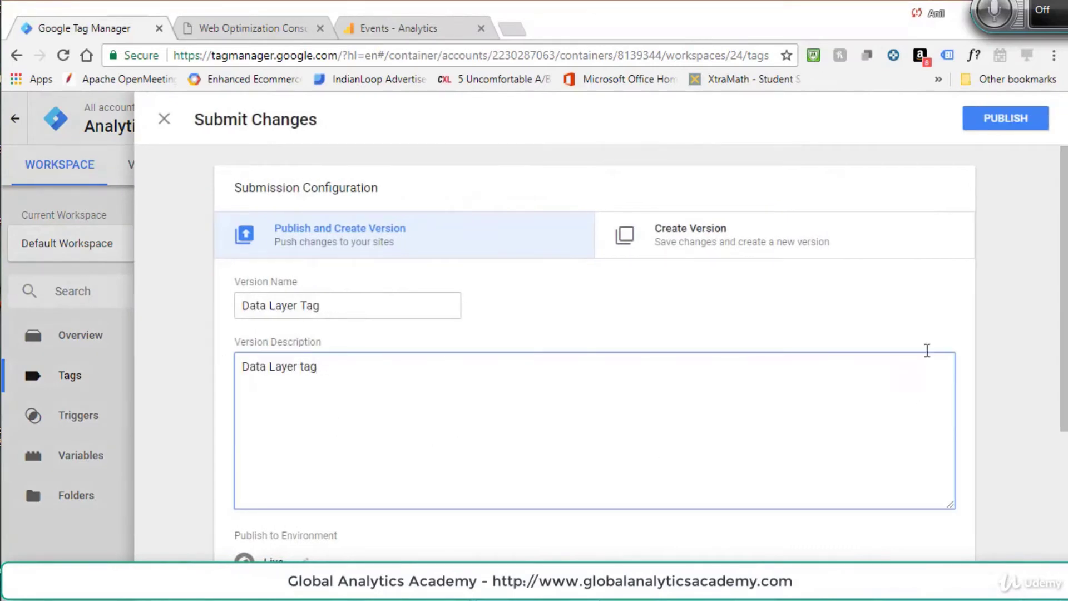
pyautogui.click(1002, 119)
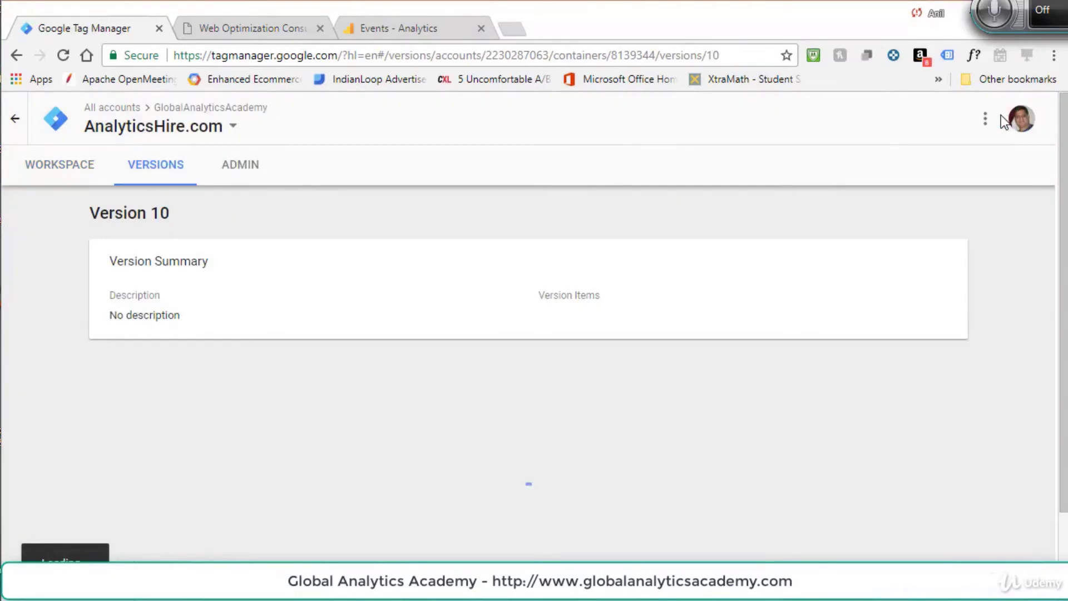
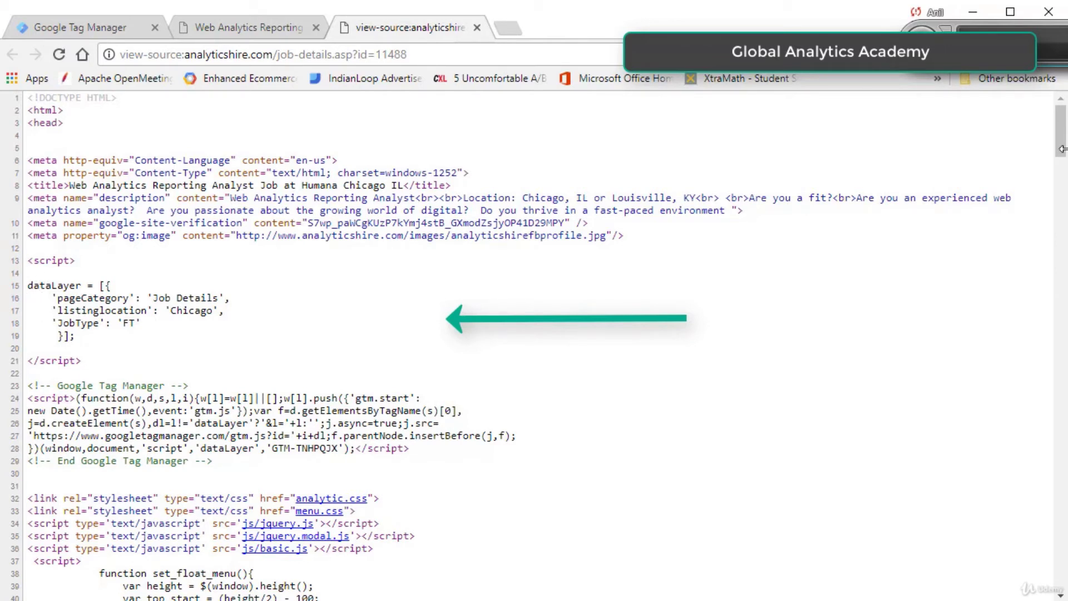
# Step: Review the Add To Favorite button's dataLayer.push code in the page source, close the source and enable preview mode for the Default Workspace
pyautogui.scroll(-20, 119, 502)
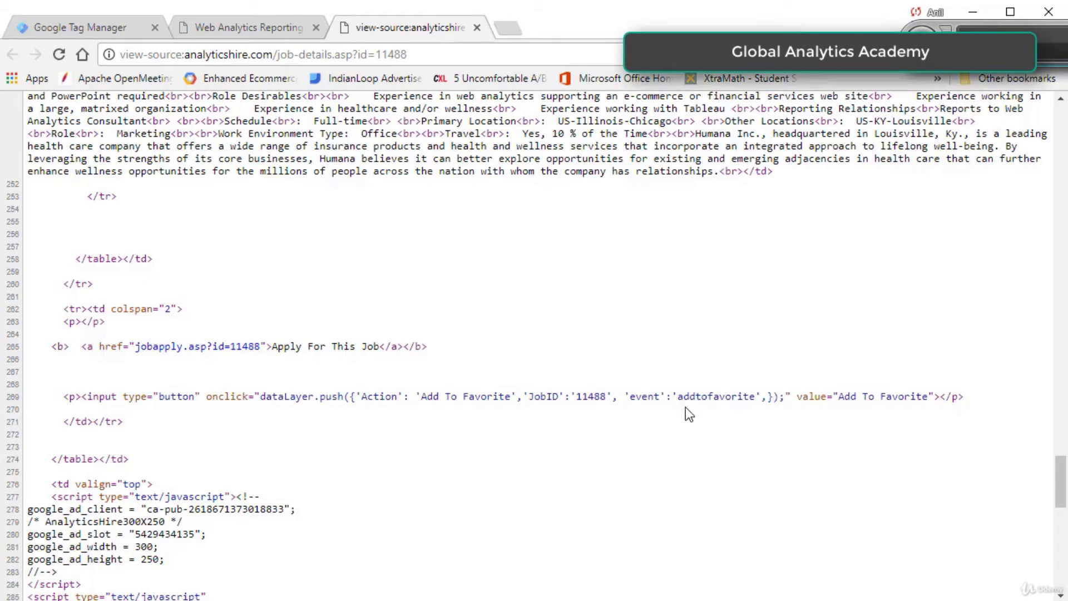
pyautogui.click(480, 27)
pyautogui.click(68, 26)
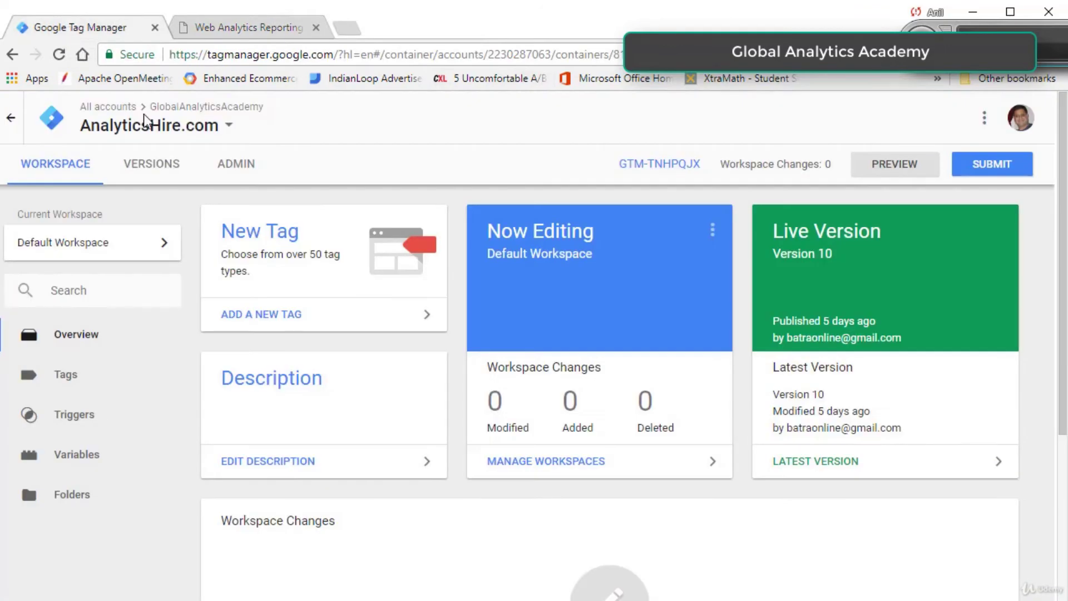
pyautogui.click(896, 164)
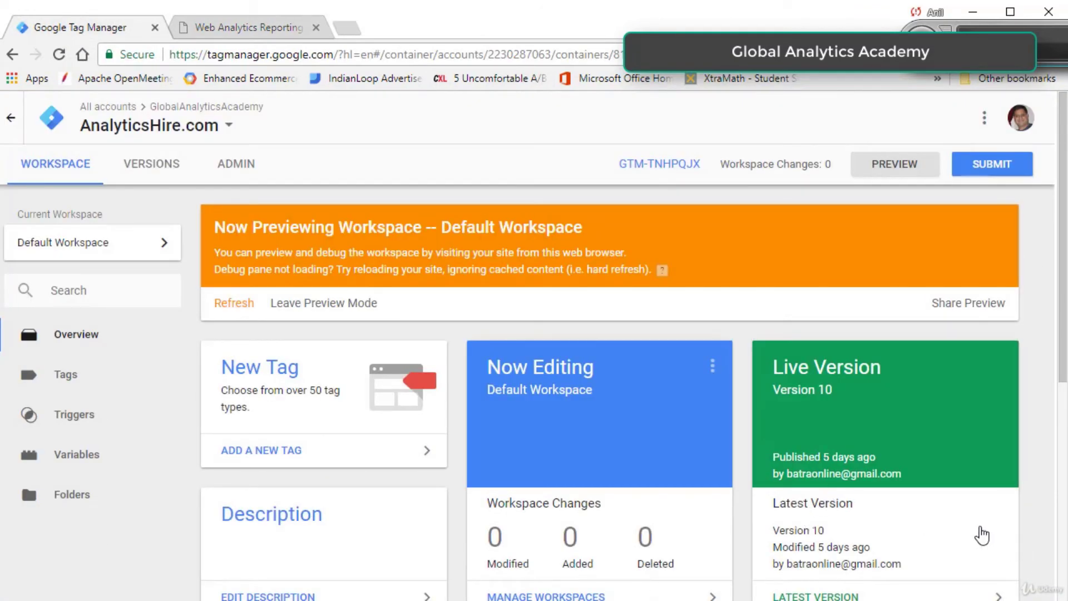
# Step: Enlarge the visible area of the Web Analytics Reporting job page and examine the current data layer values in the debug pane
pyautogui.click(280, 33)
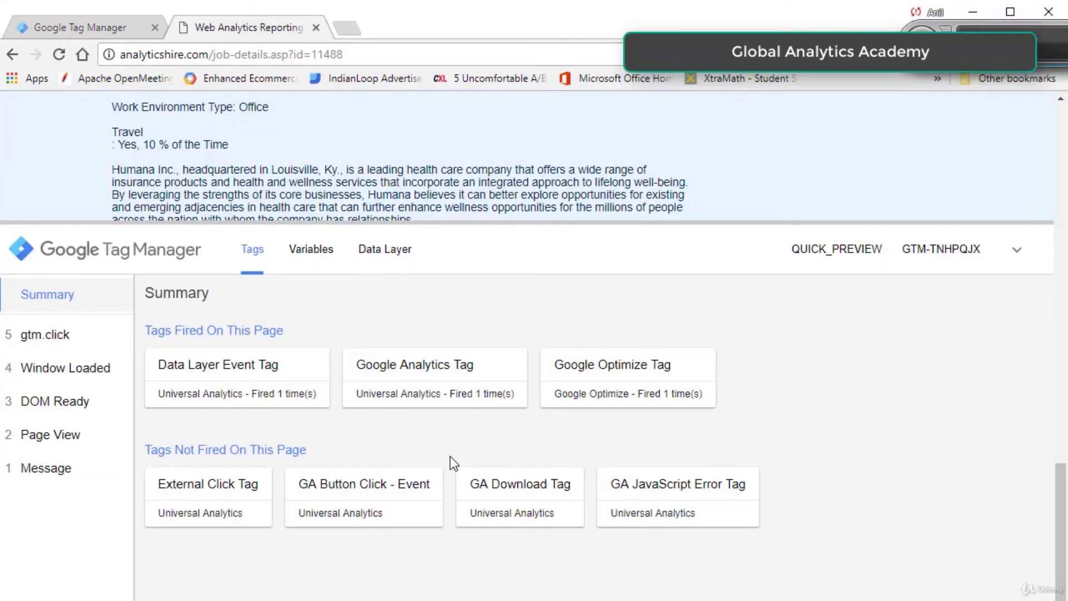
pyautogui.moveTo(754, 222); pyautogui.dragTo(753, 316)
pyautogui.click(393, 348)
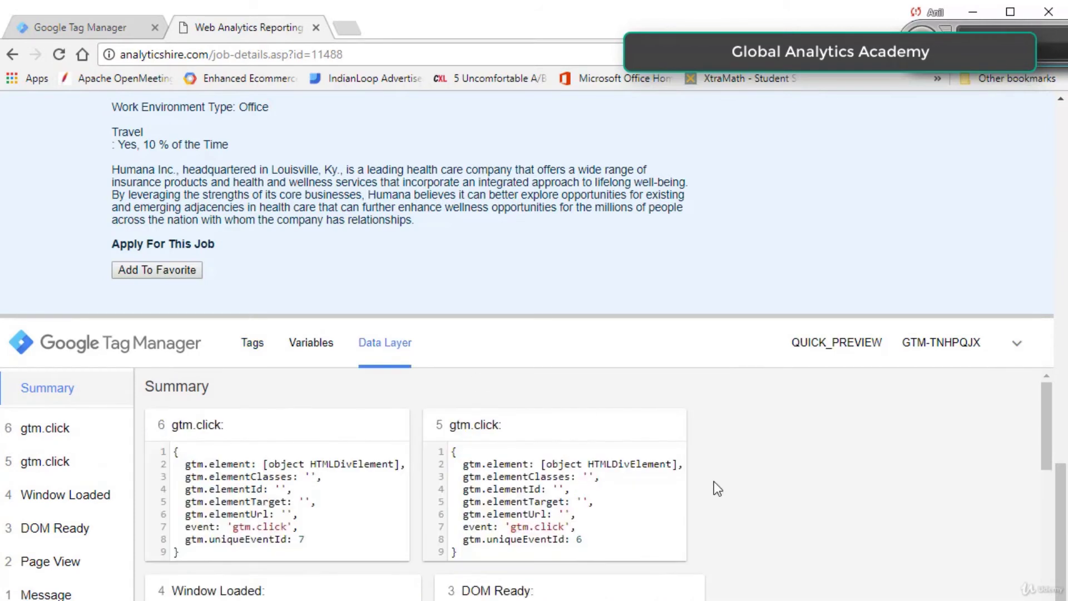
pyautogui.scroll(-1, 791, 512)
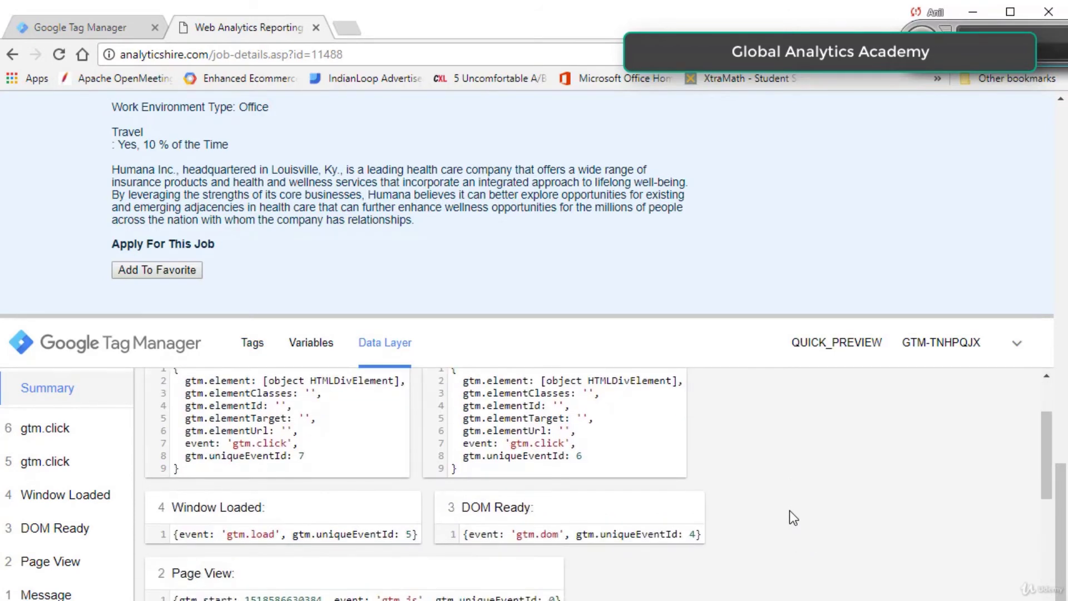
pyautogui.scroll(-3, 790, 510)
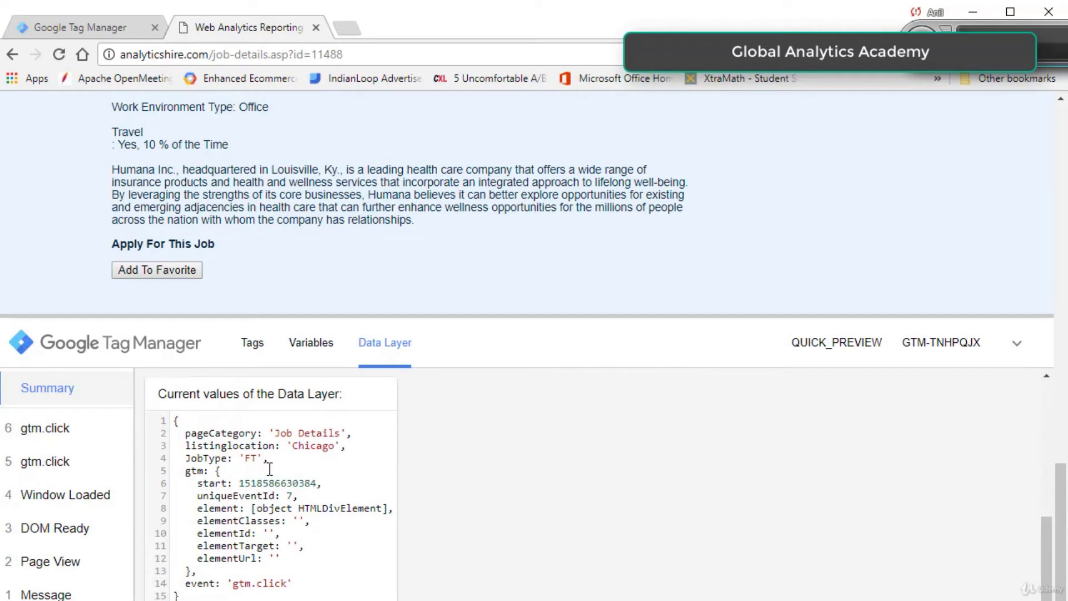
# Step: Check the dataLayer declaration in the job page's source code, and close the source view
pyautogui.rightClick(468, 249)
pyautogui.click(539, 422)
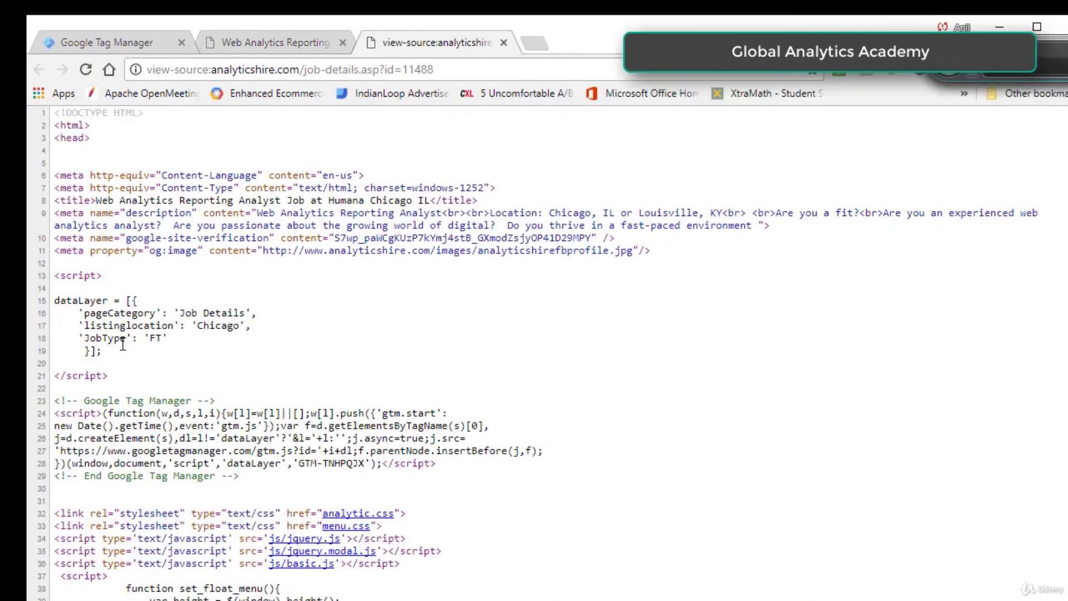
pyautogui.hotkey('ctrl', 'w')
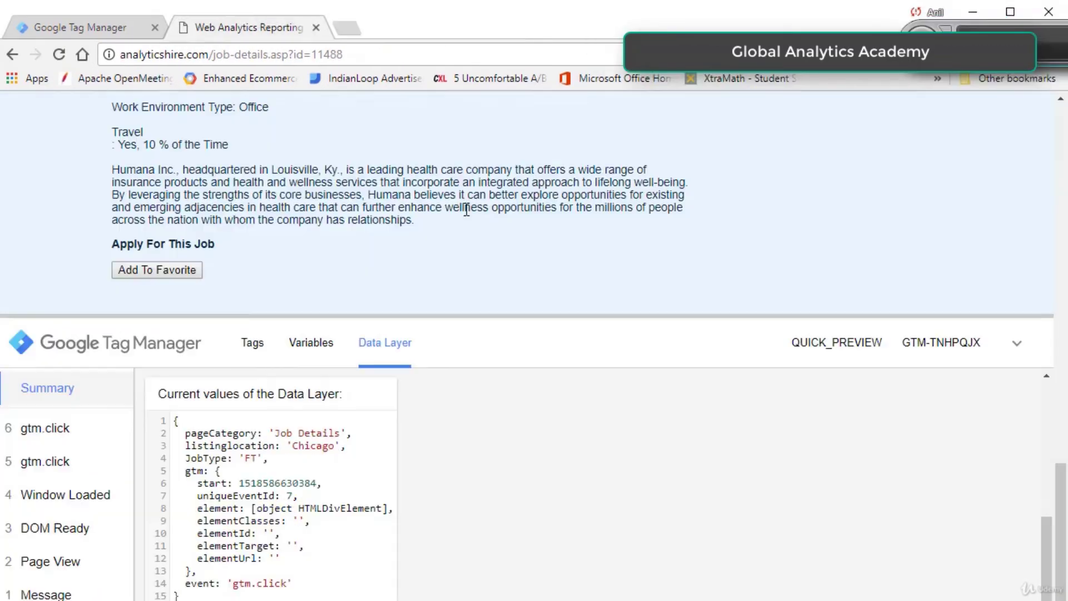
# Step: Add the job to favorites and examine the data layer values recorded for the addtofavorite event
pyautogui.click(172, 272)
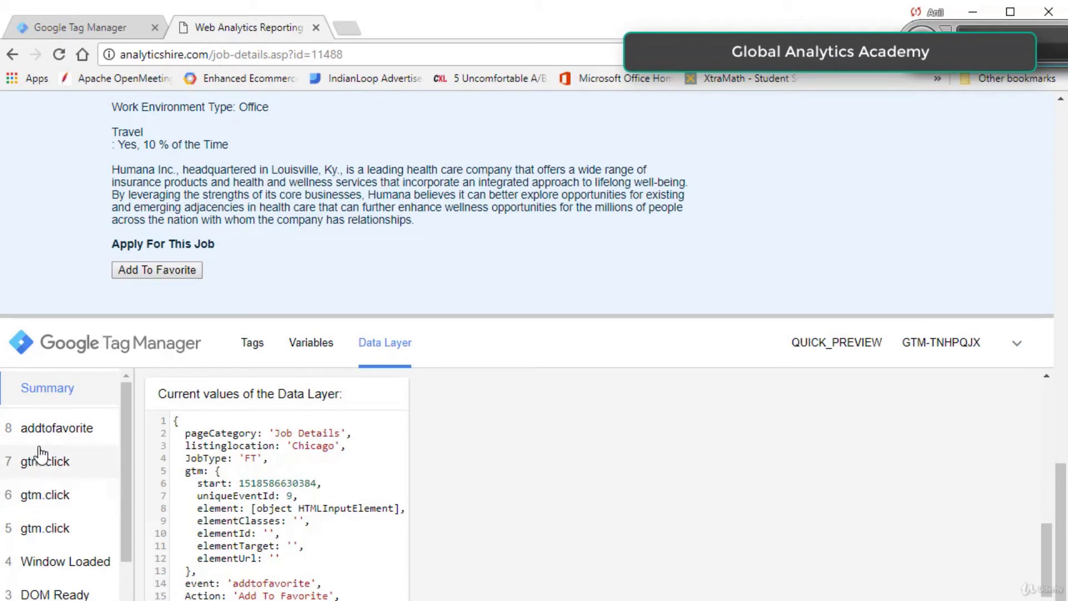
pyautogui.click(55, 428)
pyautogui.scroll(1, 1049, 440)
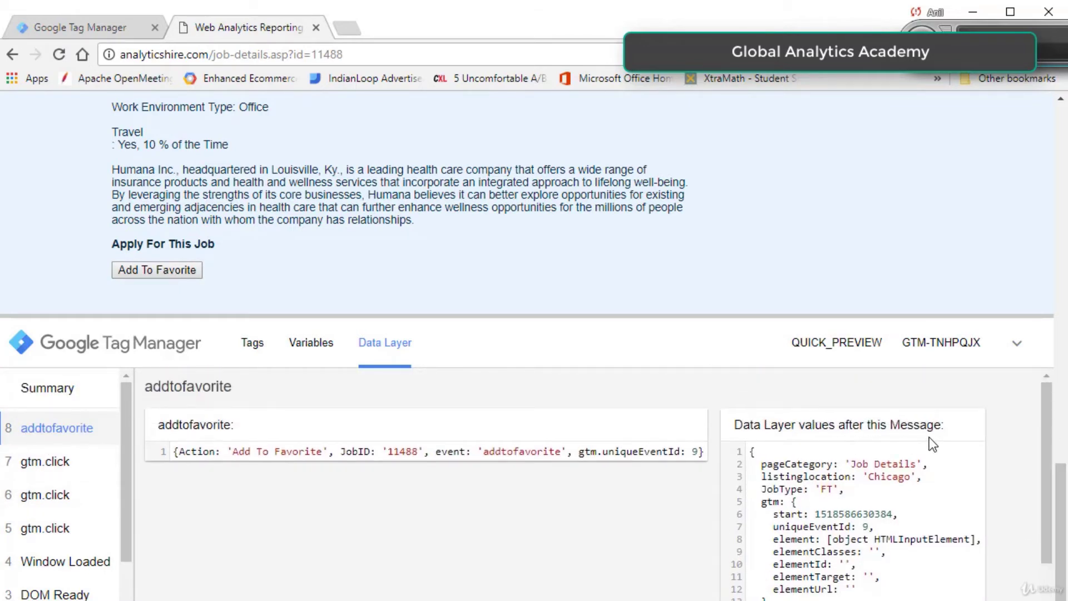
pyautogui.scroll(-1, 1047, 450)
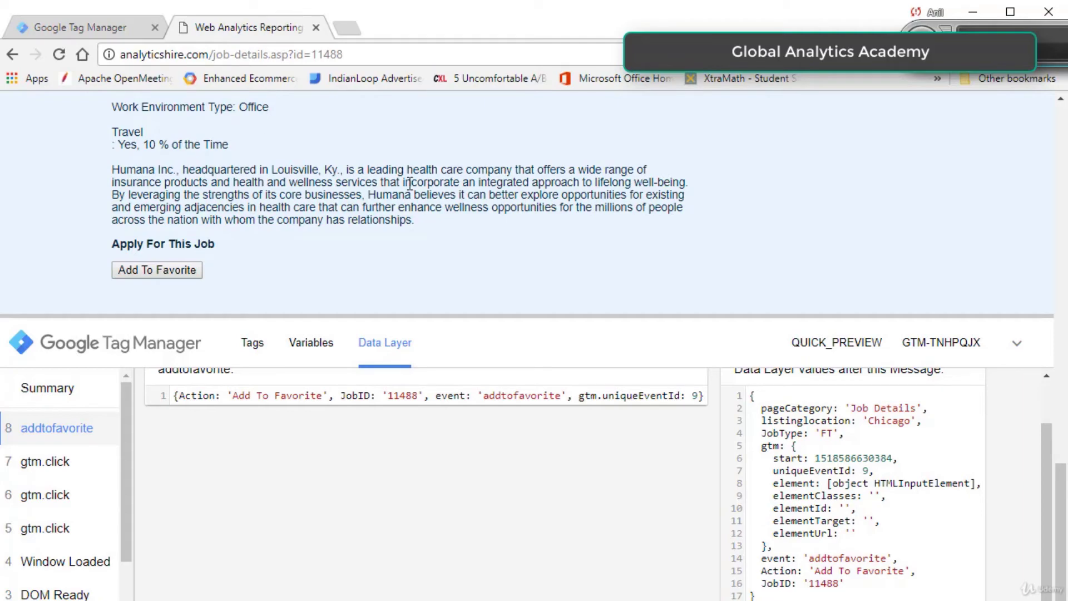
# Step: Open the job page's source code and locate the Add To Favorite button's dataLayer.push call
pyautogui.rightClick(516, 250)
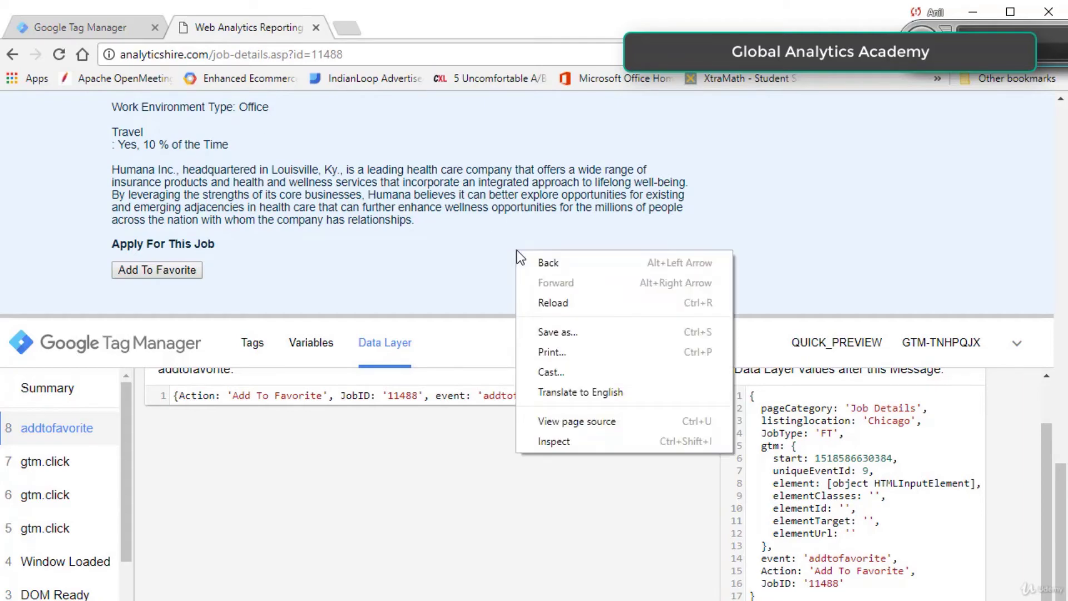
pyautogui.click(613, 427)
pyautogui.moveTo(1062, 128); pyautogui.dragTo(1061, 389)
pyautogui.scroll(-15, 1044, 476)
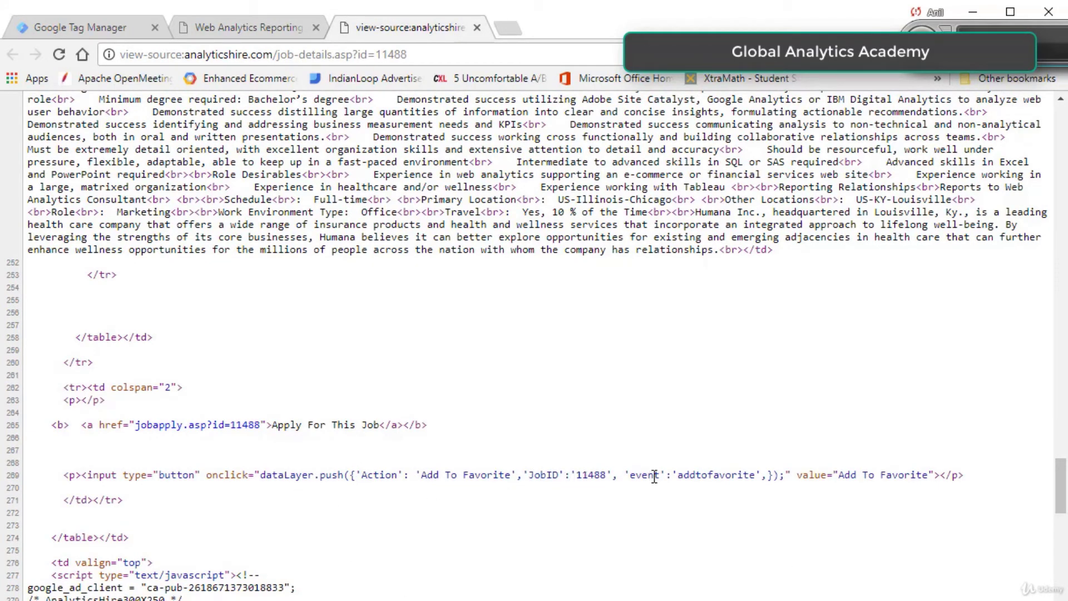
# Step: Compare the debug pane's event, Action and JobID values with the dataLayer.push code, close the source and return to the Tag Manager workspace
pyautogui.click(254, 26)
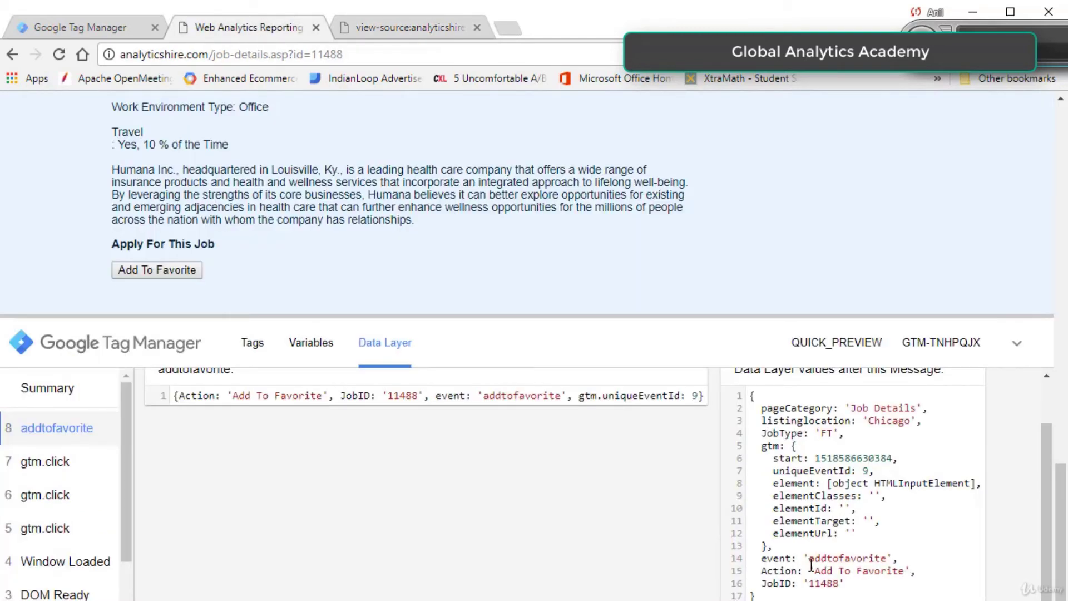
pyautogui.moveTo(760, 556); pyautogui.dragTo(849, 584)
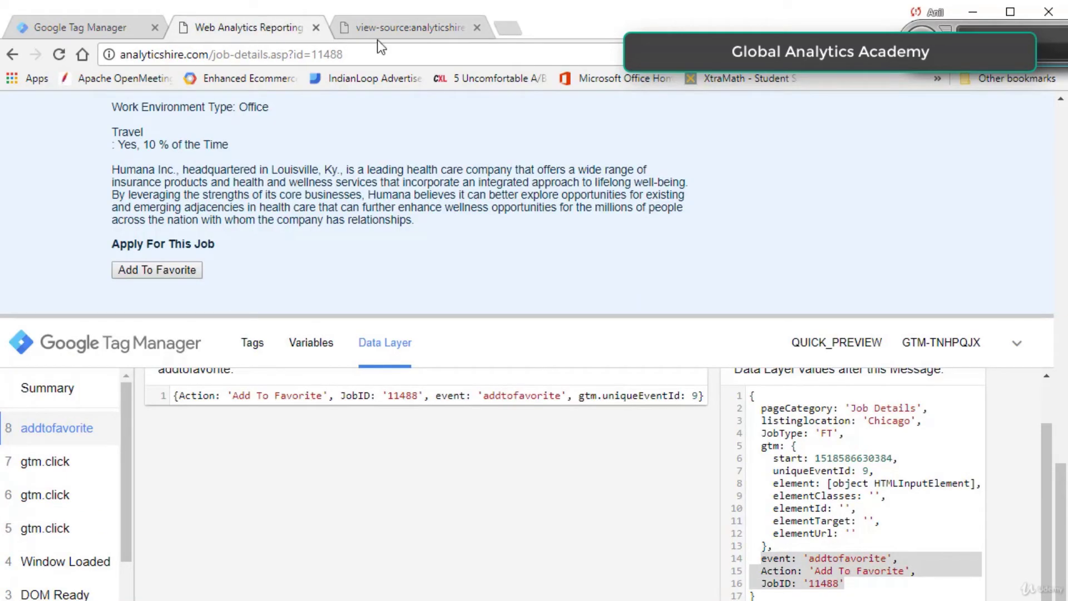
pyautogui.click(392, 23)
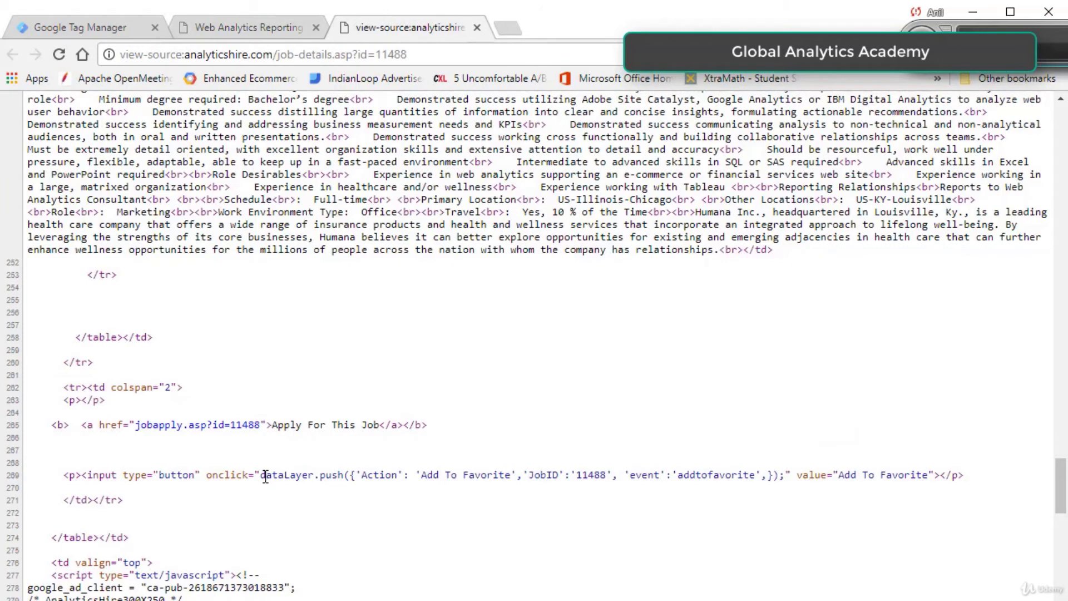
pyautogui.moveTo(260, 476); pyautogui.dragTo(344, 473)
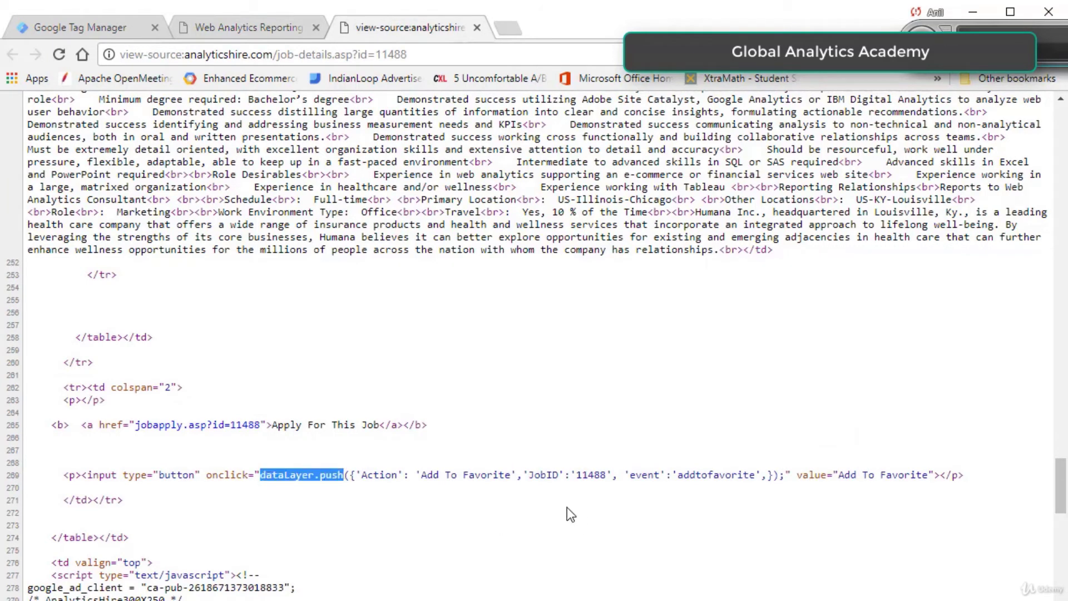
pyautogui.click(390, 478)
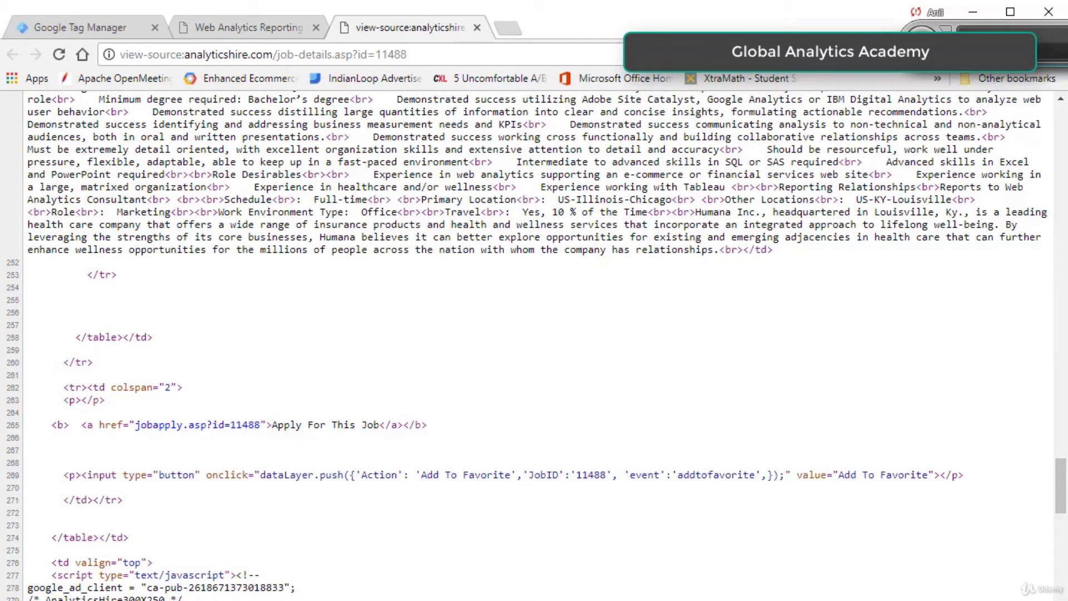
pyautogui.click(477, 28)
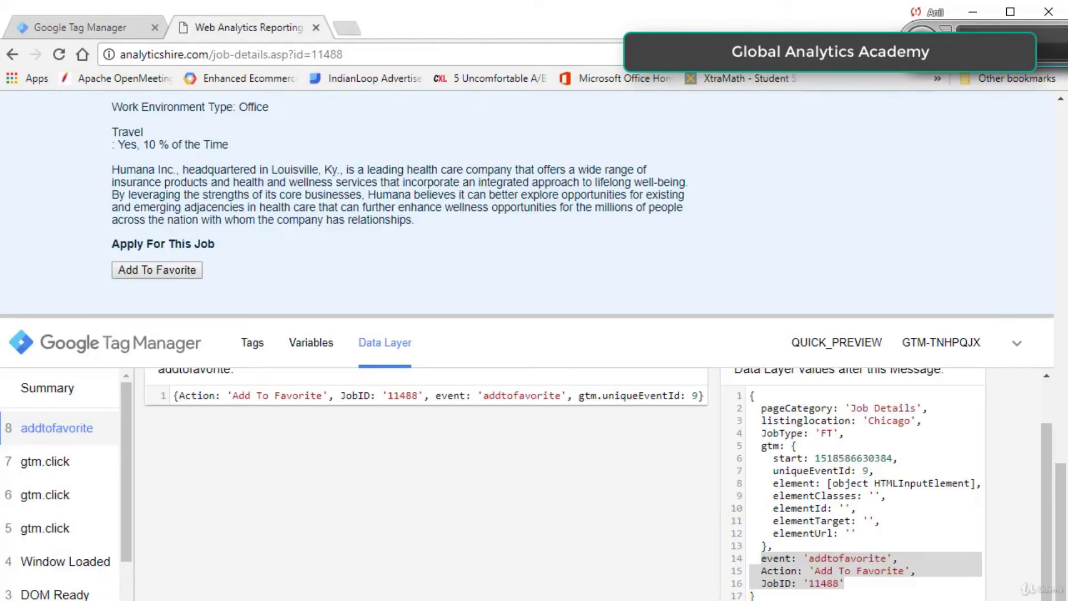
pyautogui.click(75, 26)
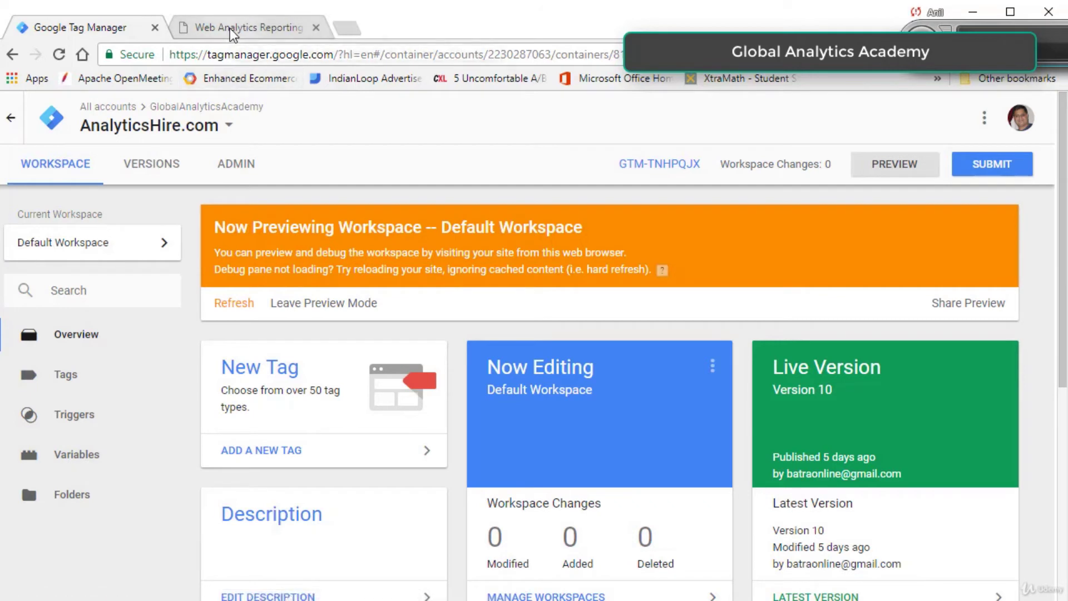
# Step: Create a user-defined variable named DataLayer-Action with the Data Layer Variable type
pyautogui.click(89, 464)
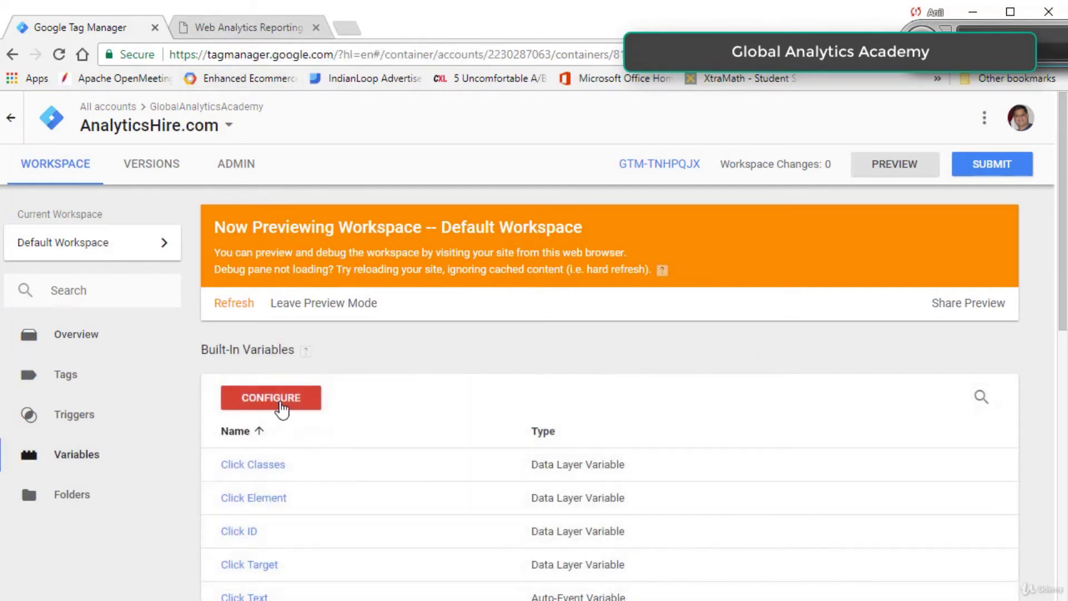
pyautogui.scroll(-10, 324, 441)
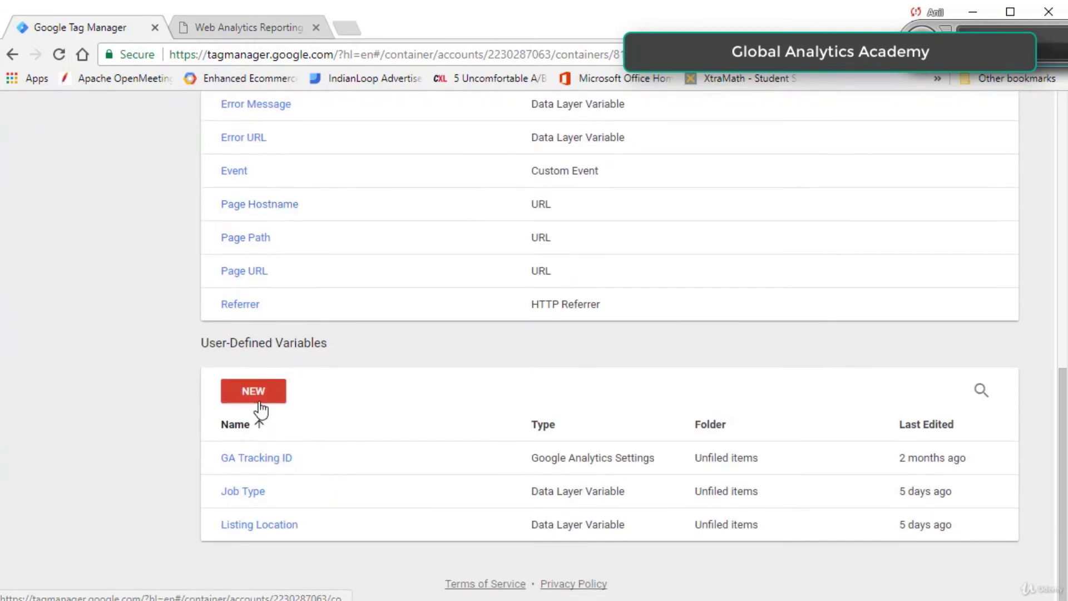
pyautogui.click(260, 396)
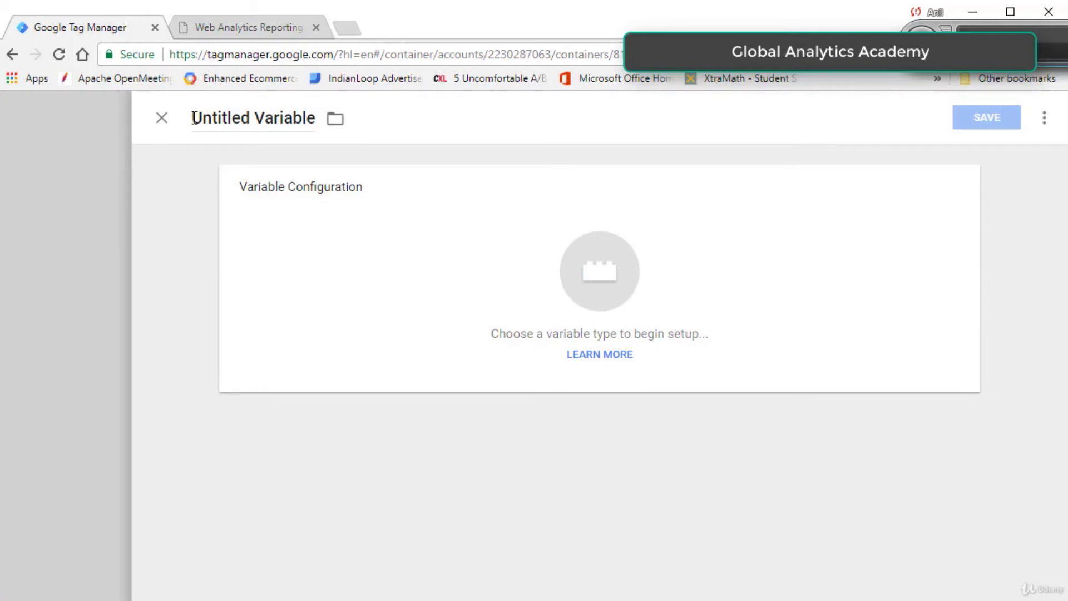
pyautogui.click(193, 118)
pyautogui.write('DataLayer-Action')
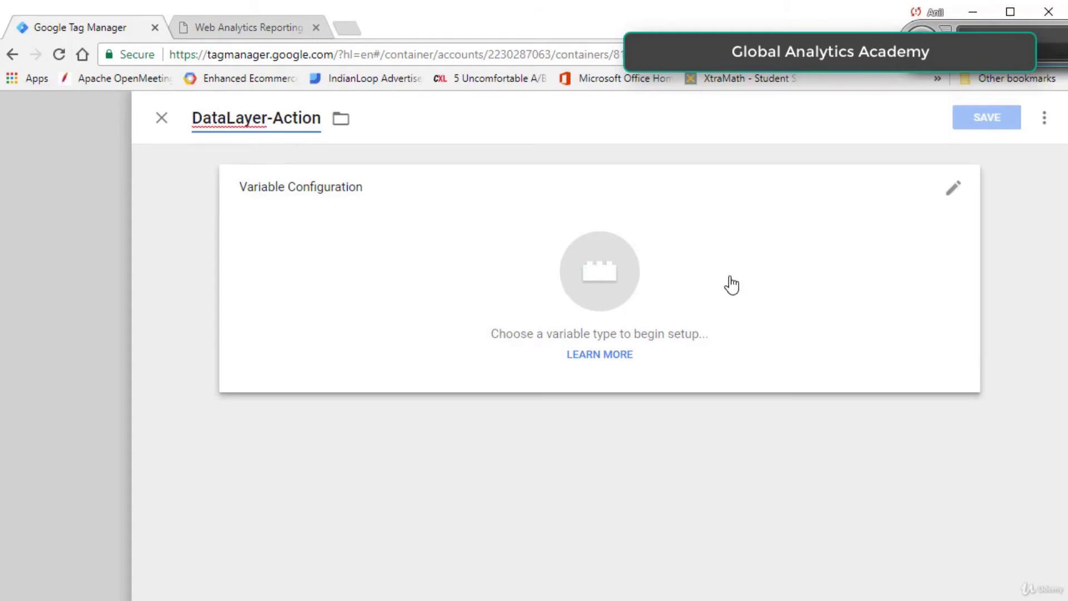
pyautogui.click(953, 192)
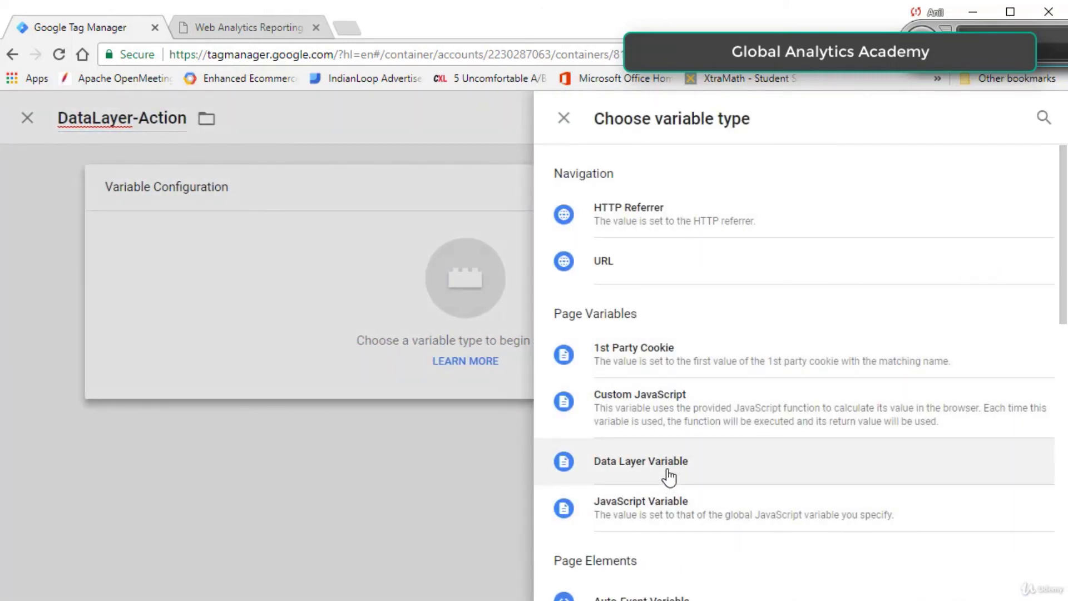
pyautogui.click(668, 474)
# Step: Set the Data Layer Variable Name to Action, check it against the key in the job page's debug pane, and save the variable
pyautogui.click(328, 318)
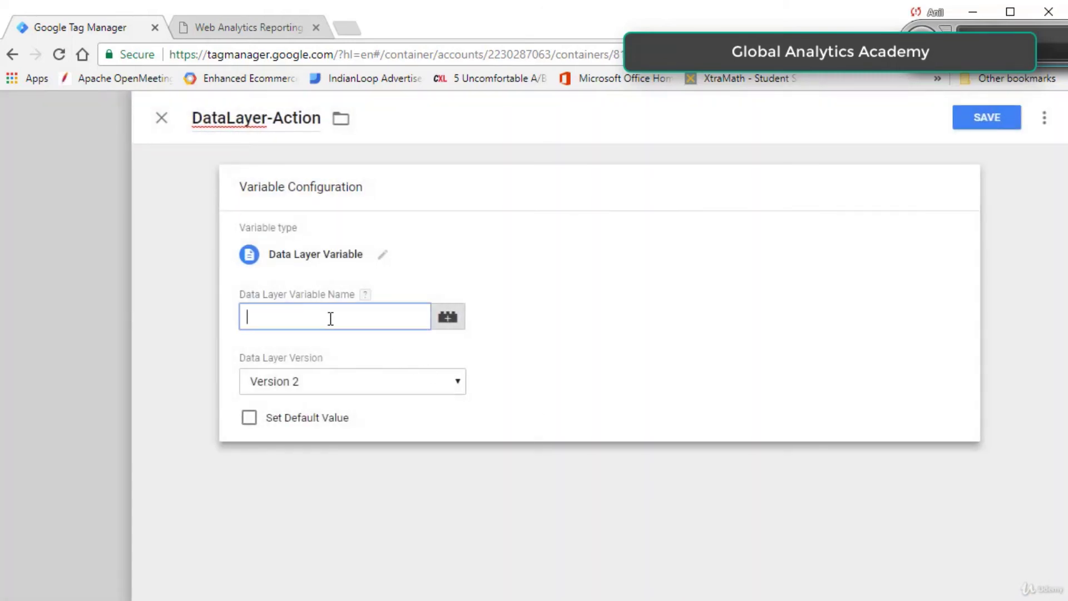
pyautogui.write('Action')
pyautogui.click(246, 28)
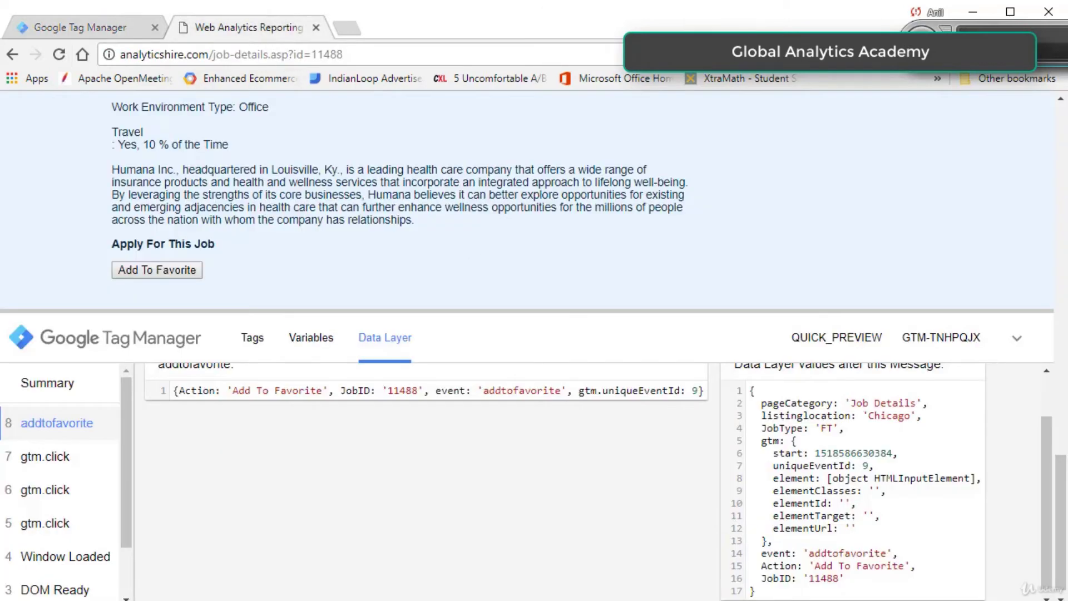
pyautogui.moveTo(764, 565); pyautogui.dragTo(800, 565)
pyautogui.click(92, 28)
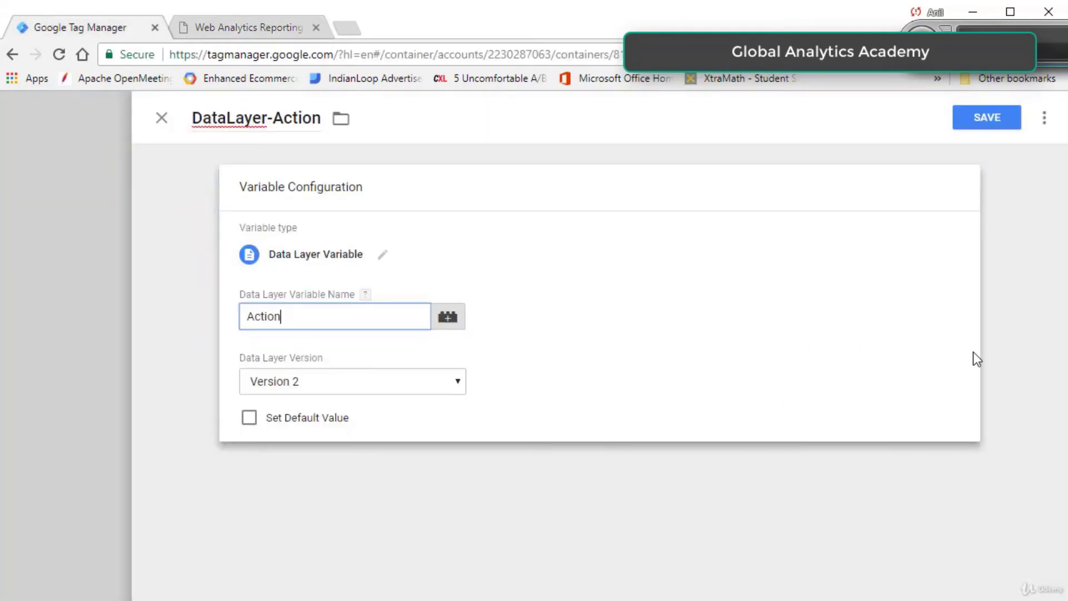
pyautogui.click(974, 123)
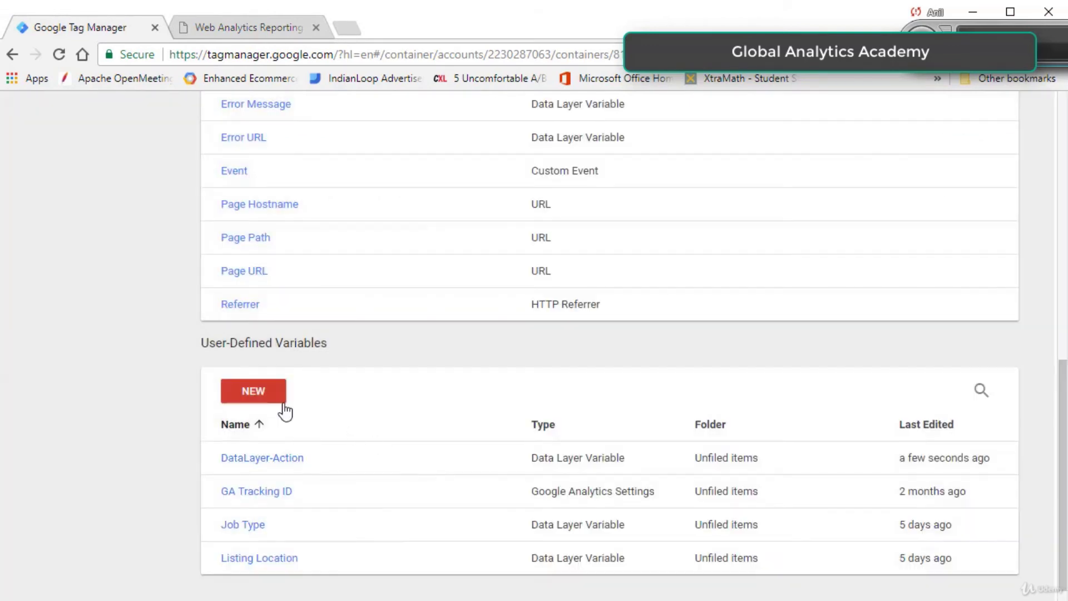
# Step: Create and save a Data Layer Variable named DataLayer - JobID that reads the JobID key
pyautogui.click(253, 391)
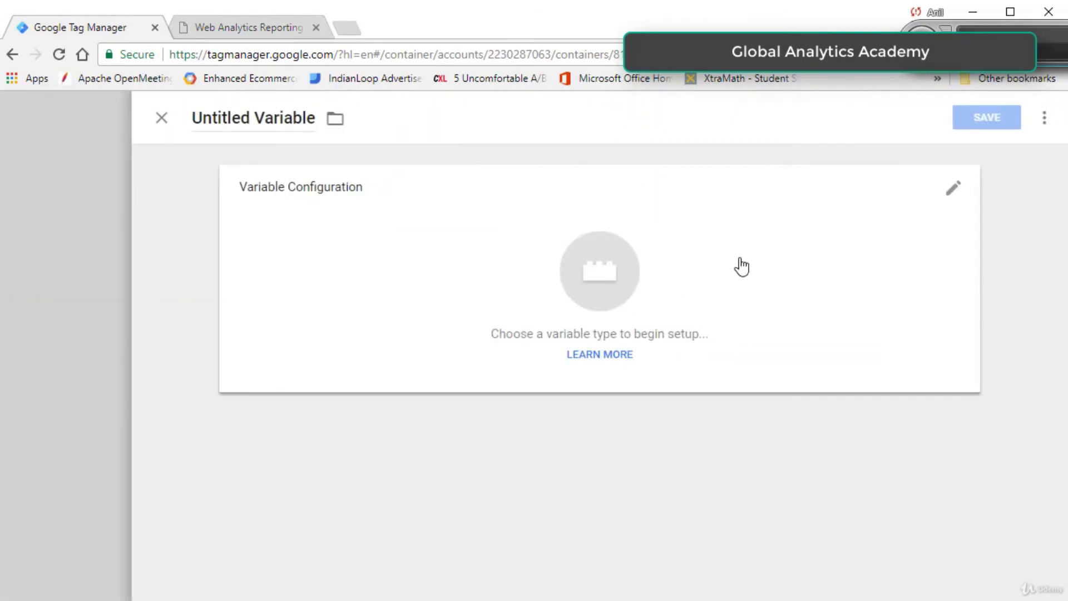
pyautogui.click(953, 190)
pyautogui.hotkey('ctrl', 'Tab')
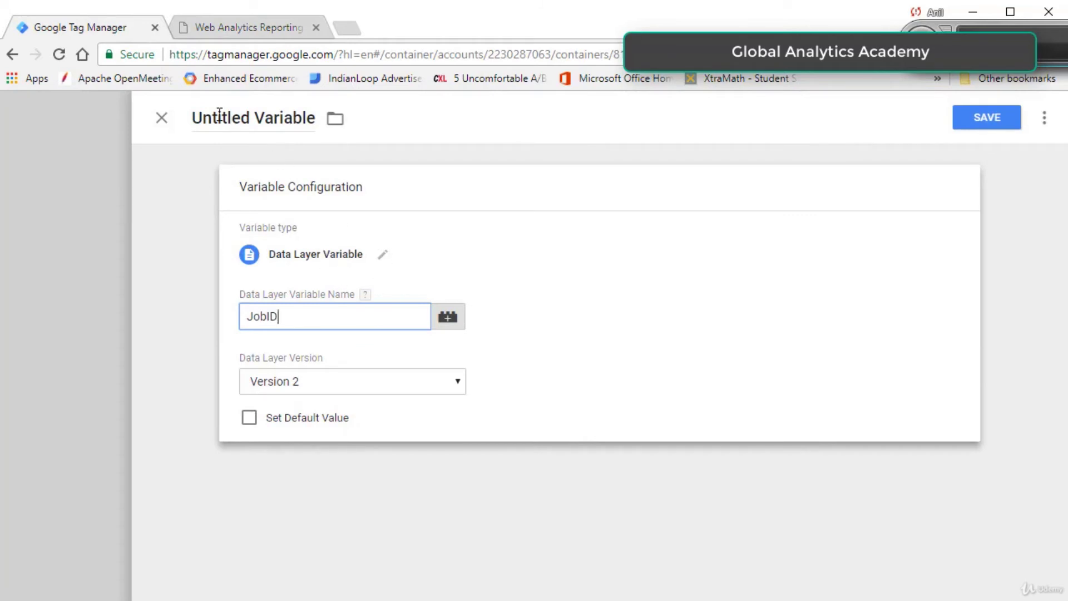
pyautogui.click(192, 118)
pyautogui.hotkey('ctrl', 'a')
pyautogui.write('DataLayer - JobID')
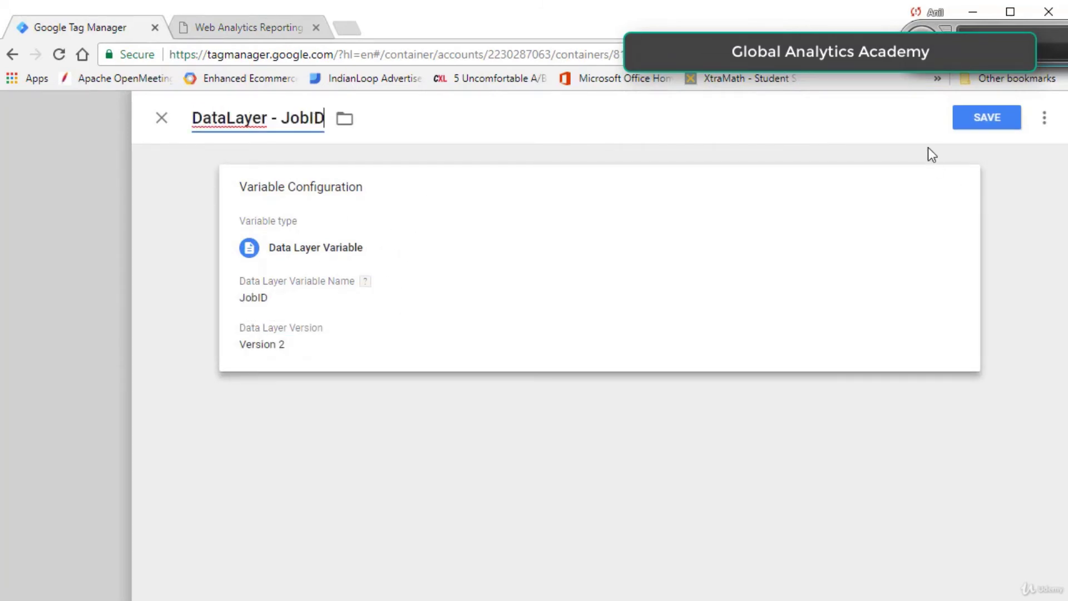
pyautogui.click(1003, 119)
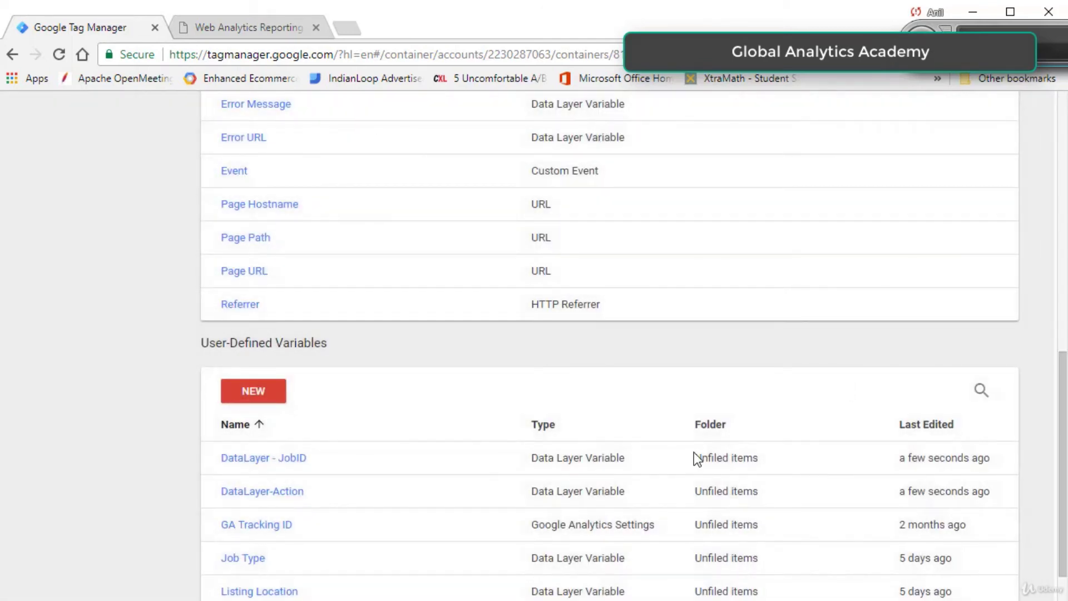
# Step: Start a new trigger and set its type to Custom Event
pyautogui.scroll(10, 694, 452)
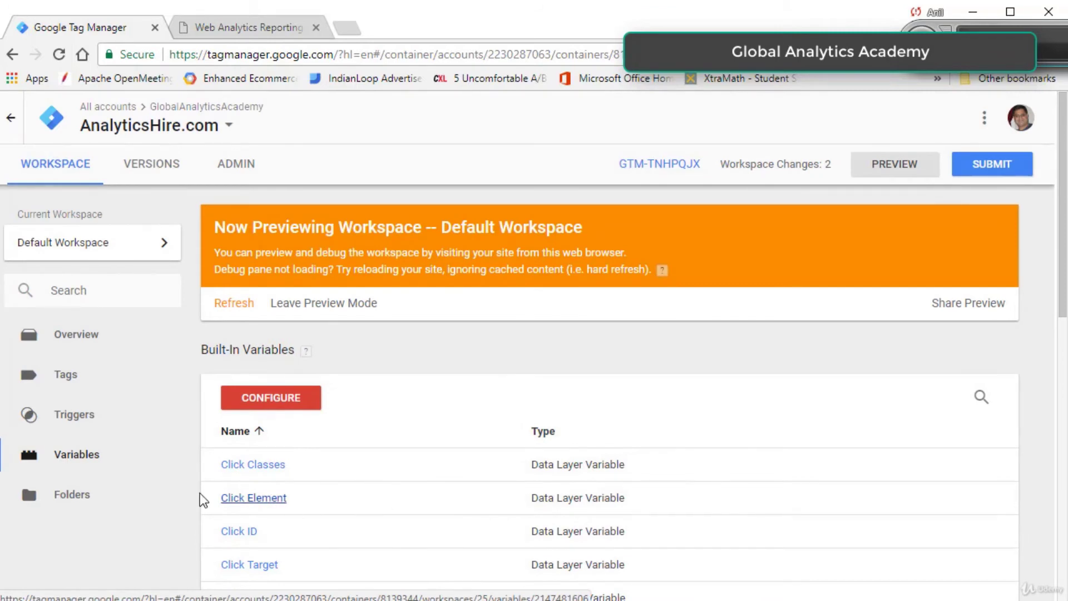
pyautogui.click(76, 420)
pyautogui.click(276, 408)
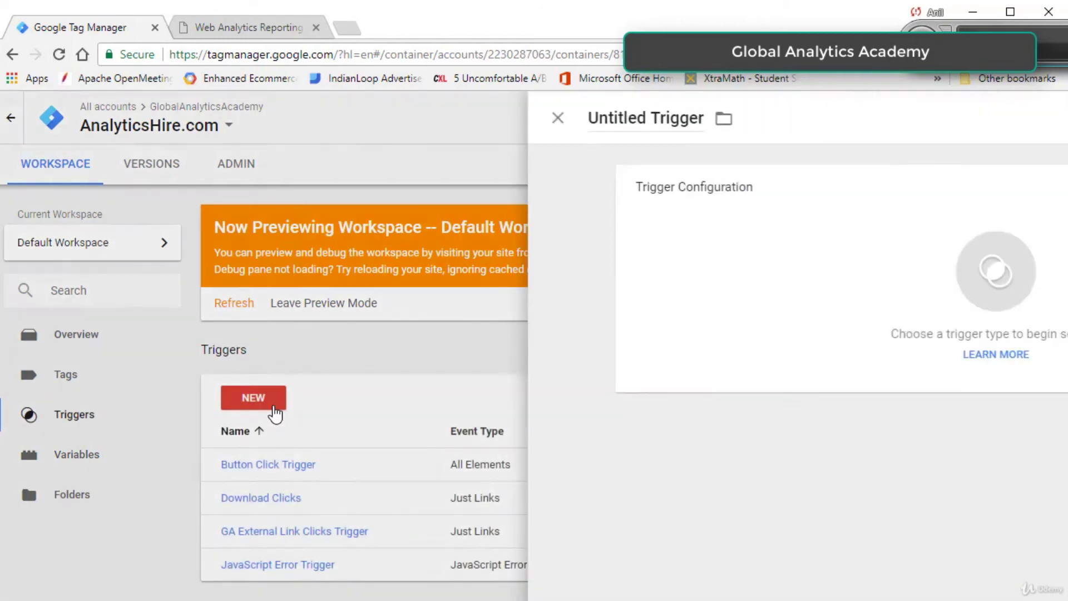
pyautogui.click(615, 276)
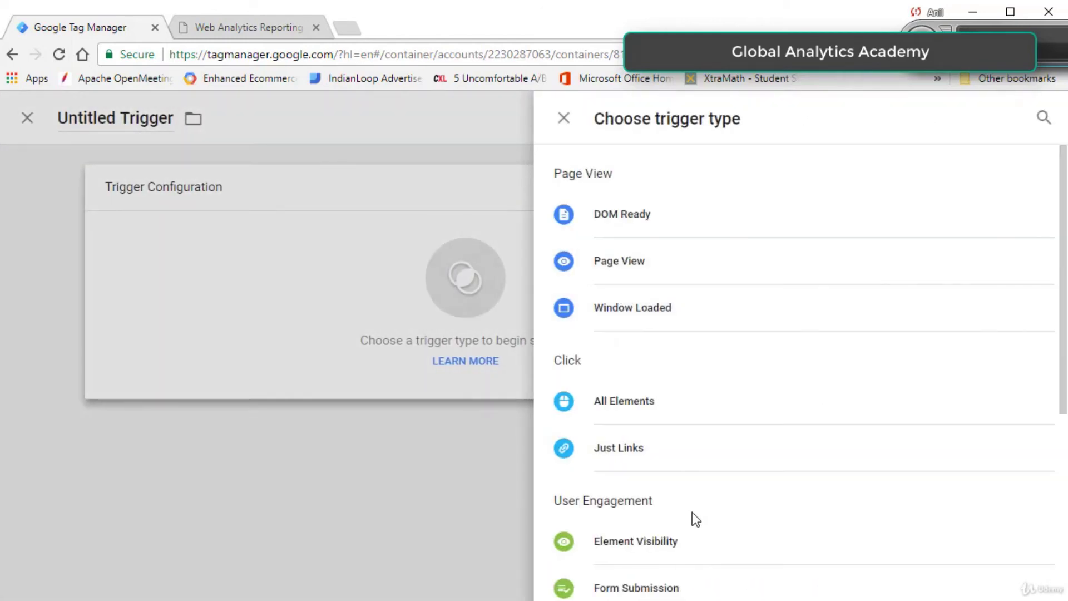
pyautogui.scroll(-6, 694, 515)
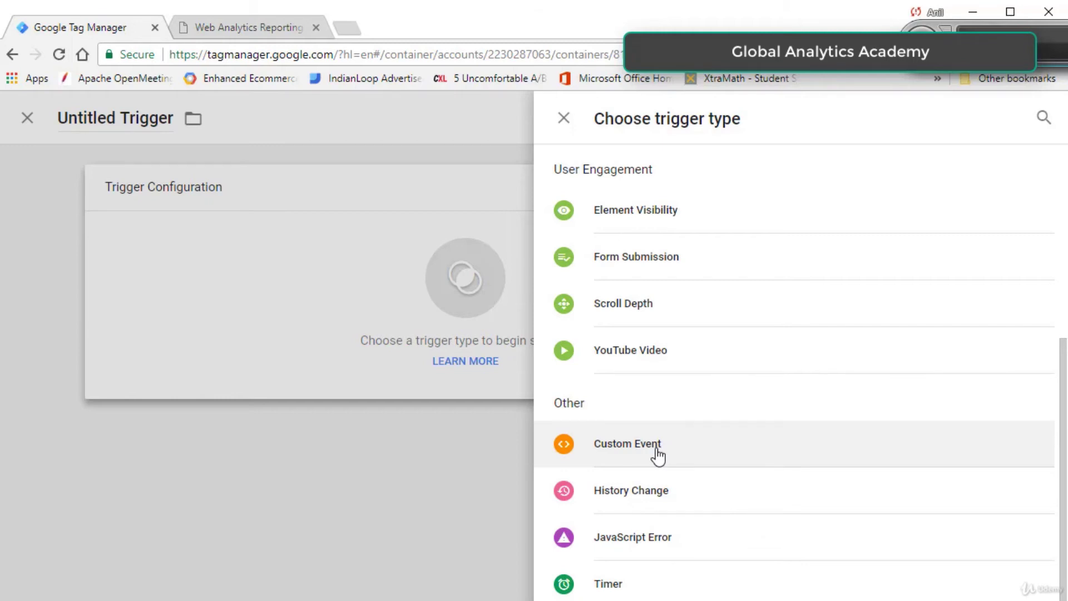
pyautogui.click(657, 456)
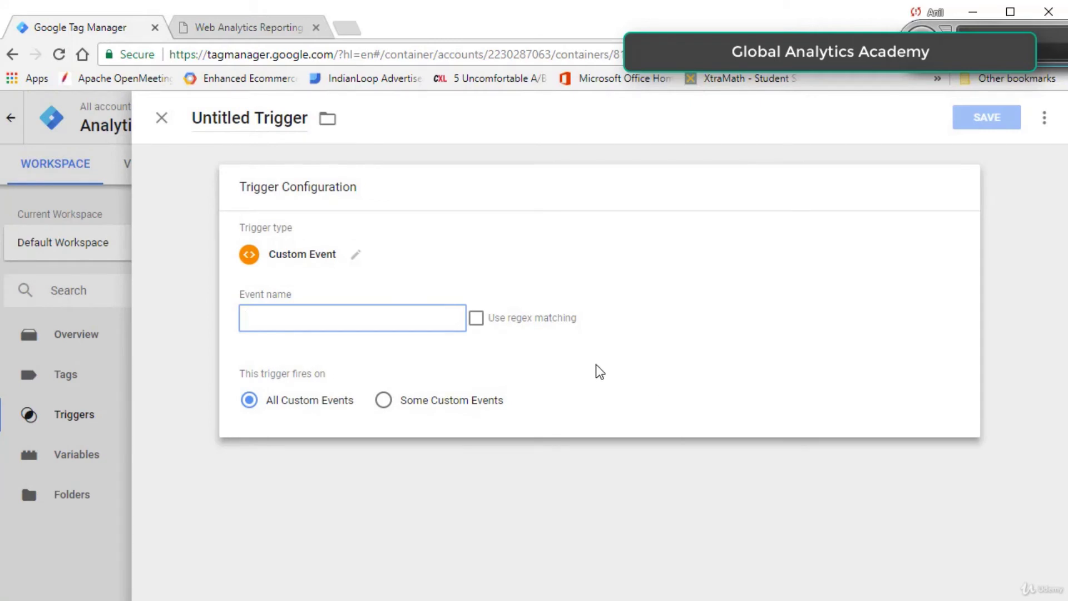
# Step: Copy the event value addtofavorite from the job page's debug pane into the trigger's event name
pyautogui.click(260, 25)
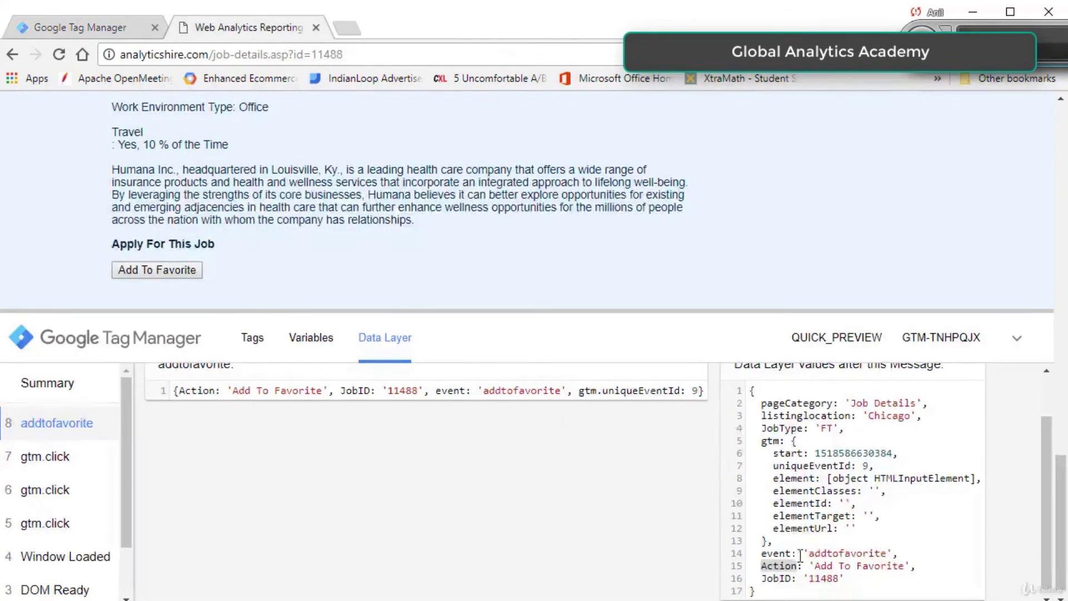
pyautogui.moveTo(808, 555); pyautogui.dragTo(886, 555)
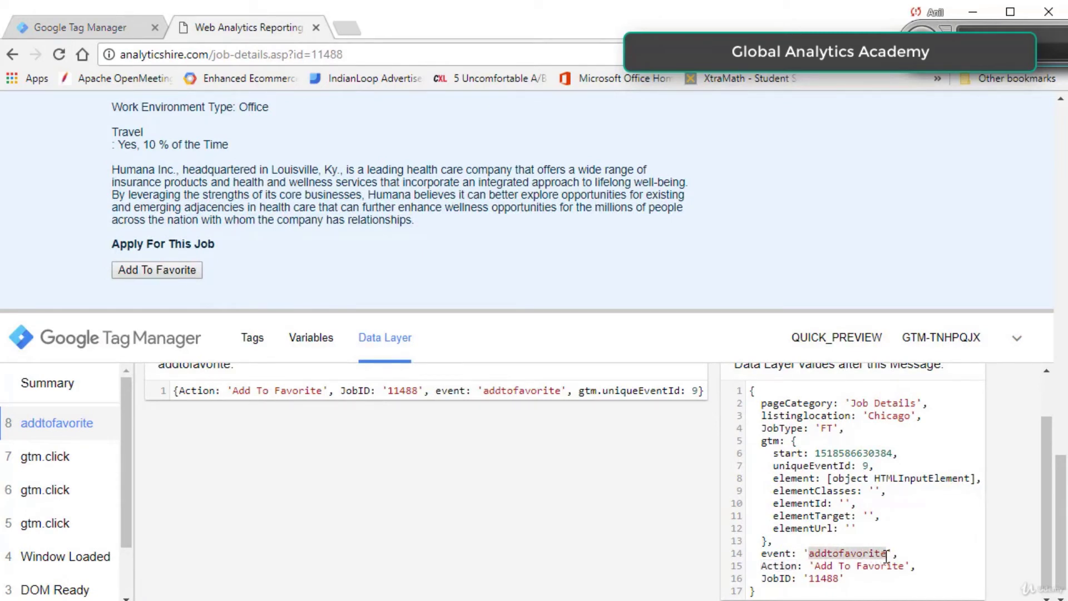
pyautogui.moveTo(808, 555); pyautogui.dragTo(880, 554)
pyautogui.hotkey('ctrl', 'c')
pyautogui.click(115, 32)
pyautogui.hotkey('ctrl', 'v')
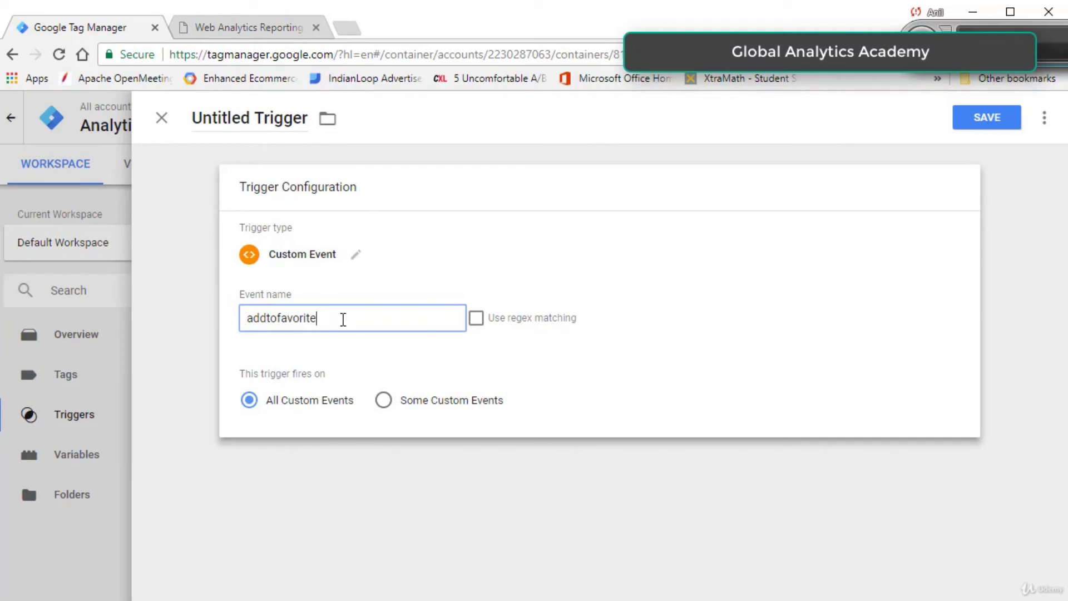
# Step: Name the custom event trigger DataLayer-AddToFavoriteEvent and save it
pyautogui.click(217, 126)
pyautogui.write('DataLayer-AddToFavoriteEvent')
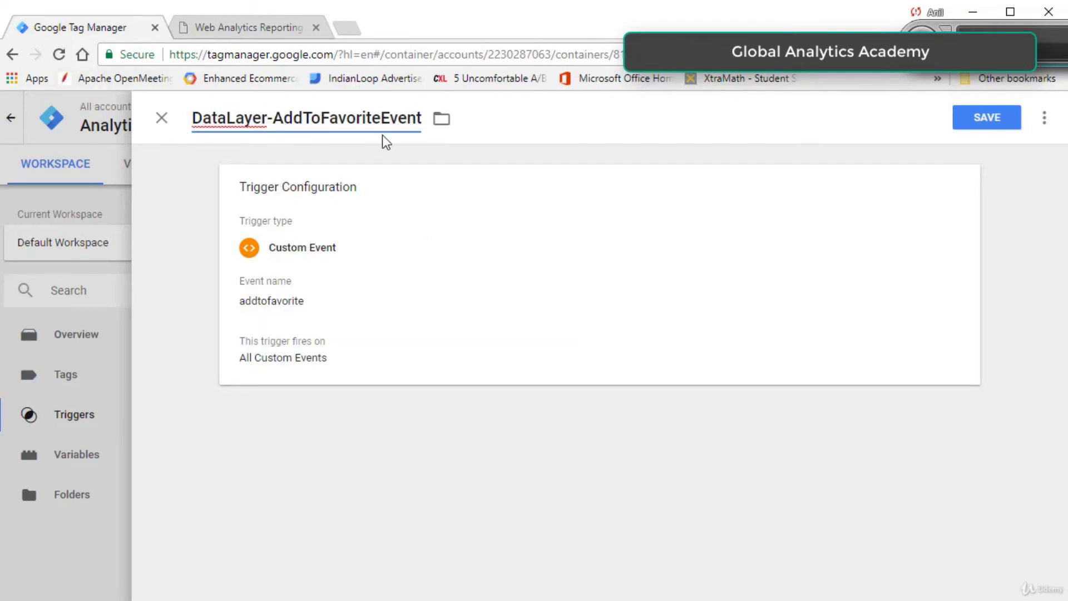
pyautogui.moveTo(195, 120); pyautogui.dragTo(268, 122)
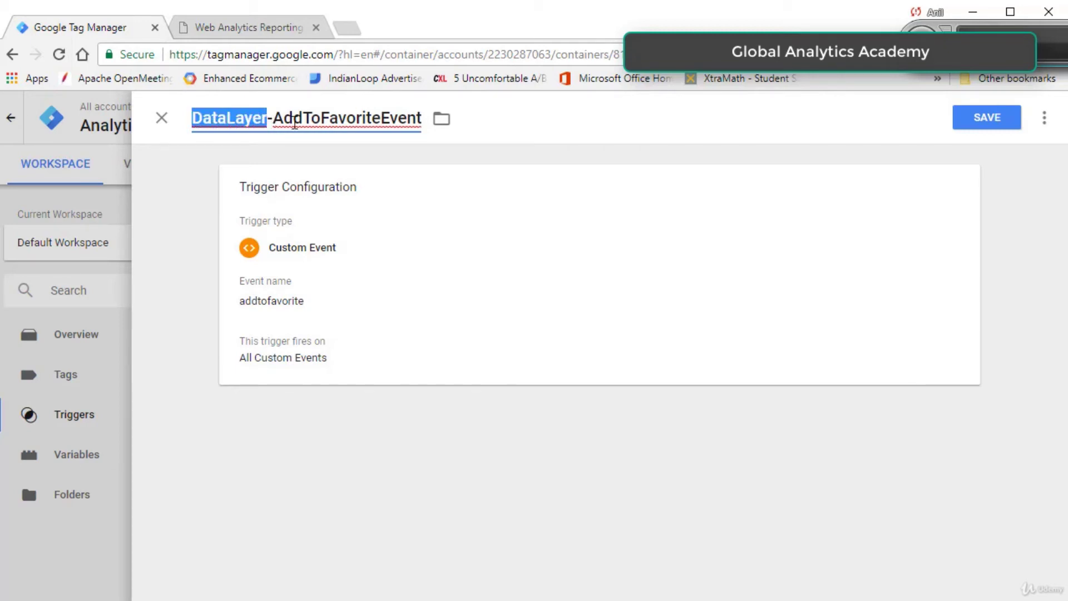
pyautogui.click(292, 119)
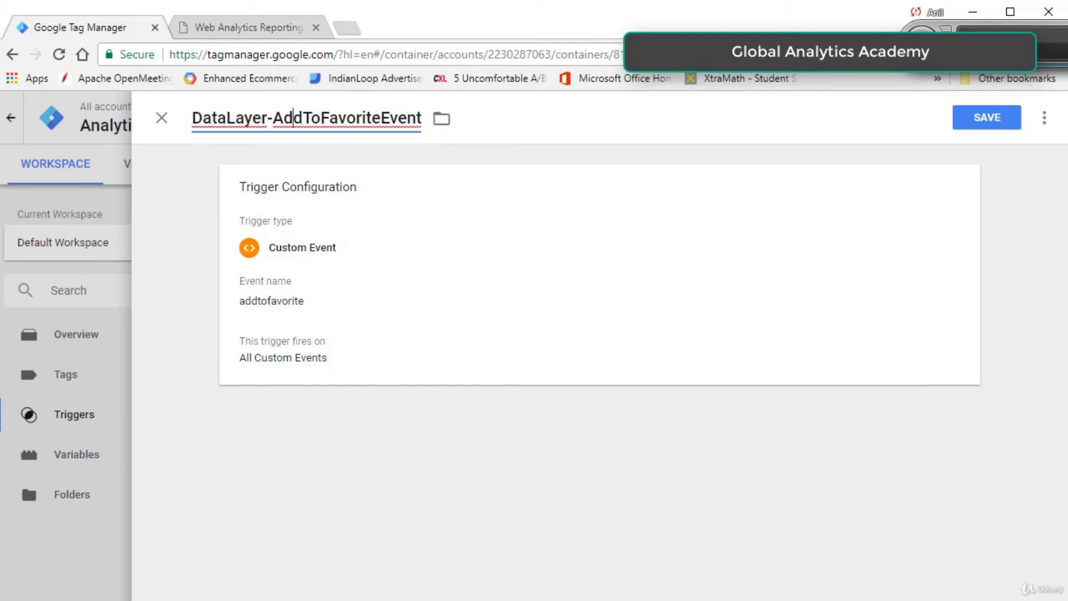
pyautogui.click(990, 125)
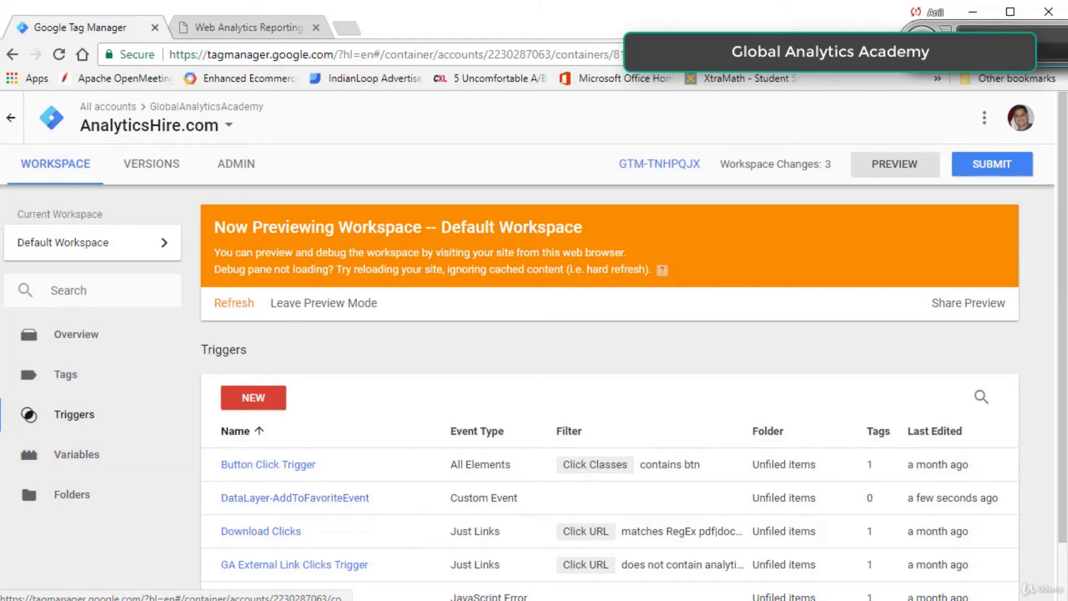
# Step: Start a new tag and name it DataLayerPush Event
pyautogui.click(63, 386)
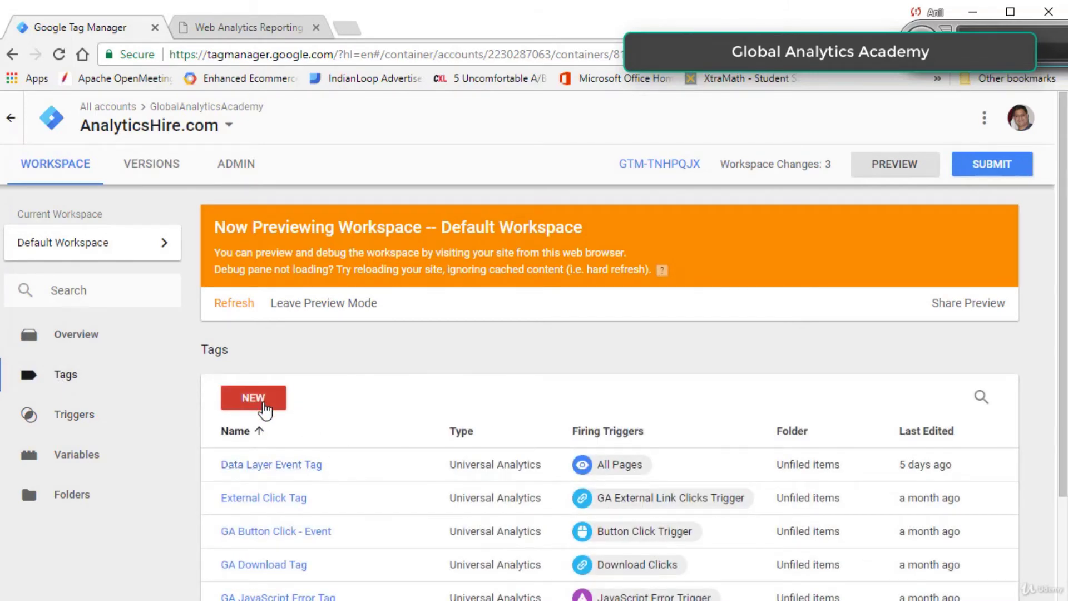
pyautogui.click(263, 411)
pyautogui.moveTo(195, 114); pyautogui.dragTo(291, 116)
pyautogui.write('DataLayer')
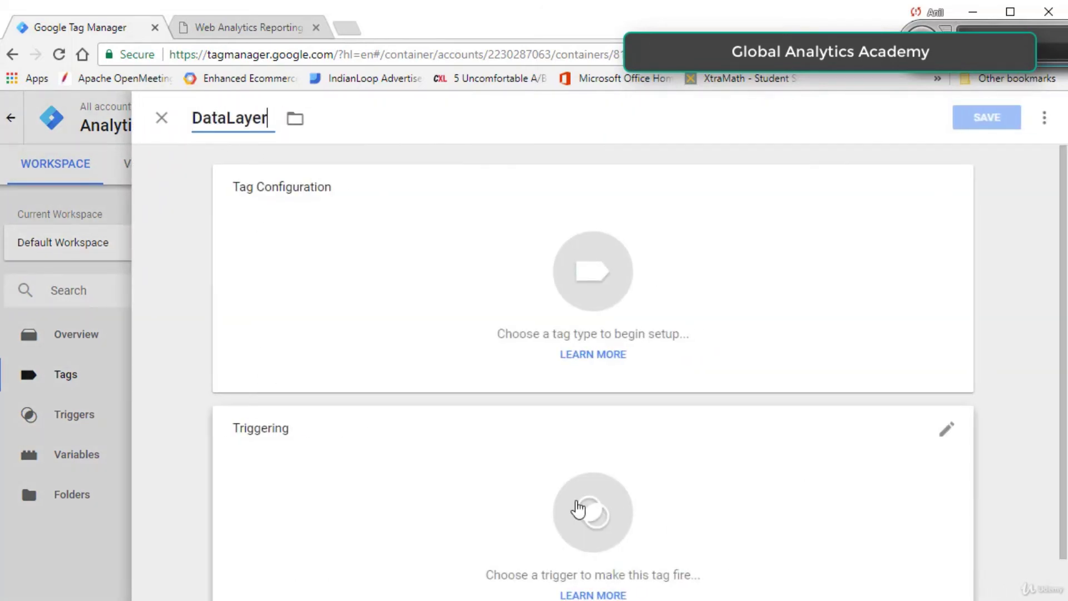
pyautogui.write('Push Event')
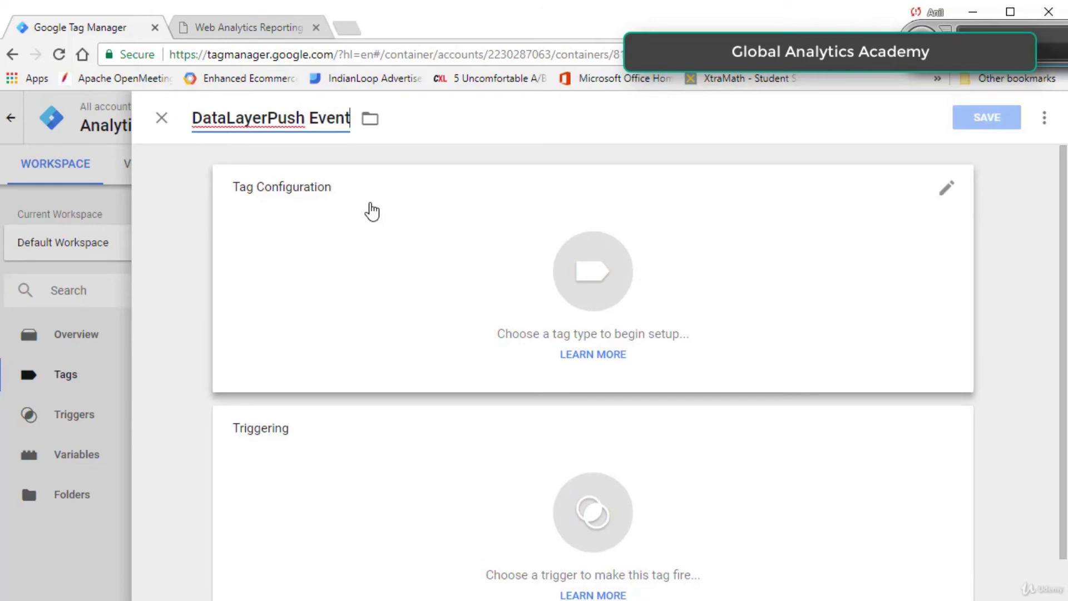
# Step: Configure the tag as Universal Analytics with track type Event and the category DataLayerPush
pyautogui.click(948, 202)
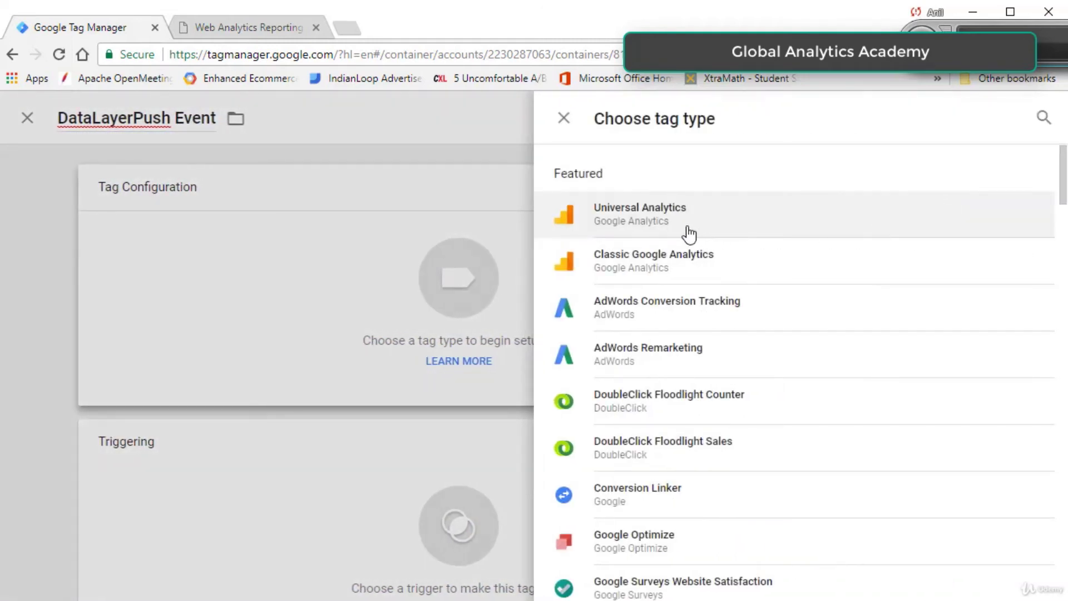
pyautogui.click(690, 234)
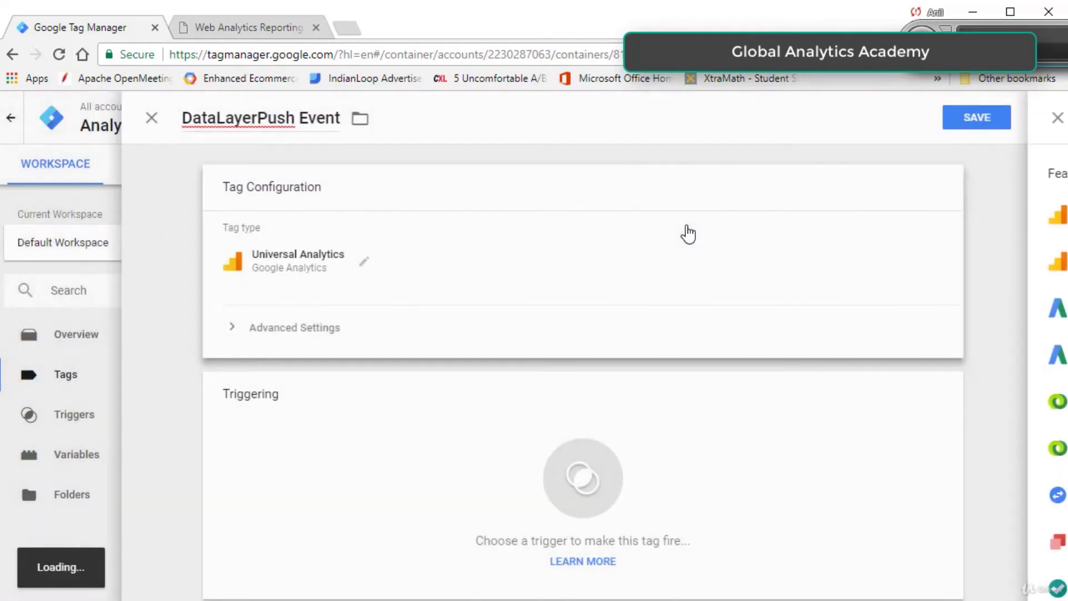
pyautogui.click(353, 337)
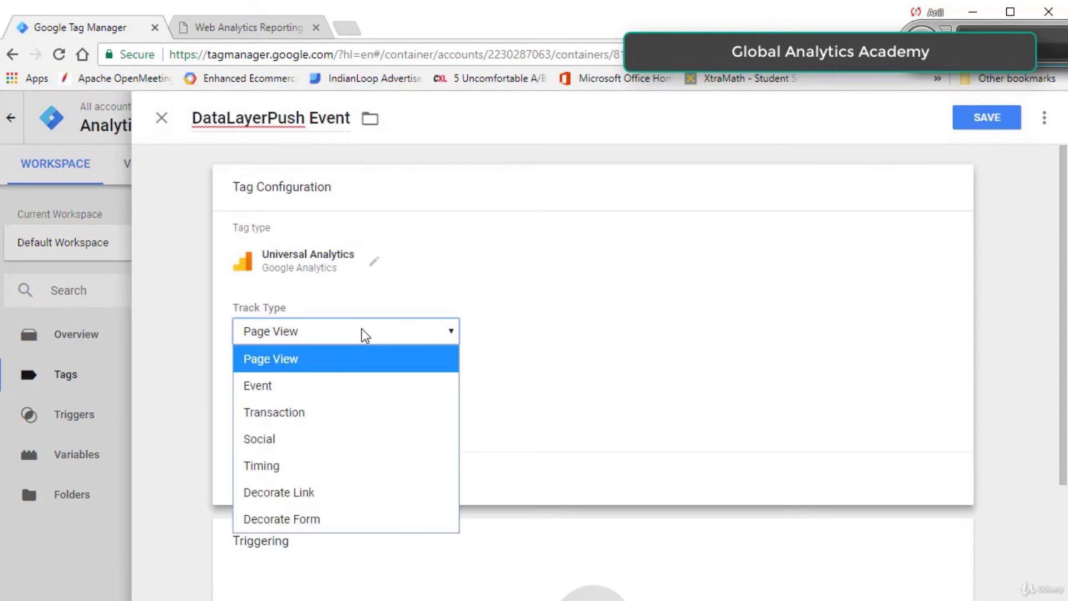
pyautogui.click(298, 389)
pyautogui.click(355, 411)
pyautogui.write('DataLayerPush')
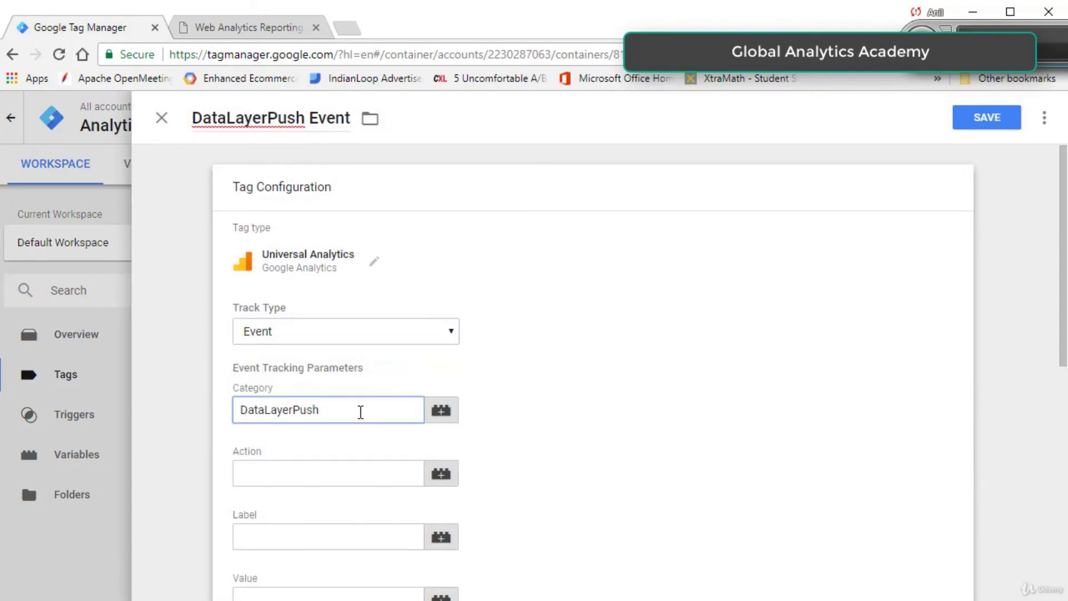
# Step: Set the tag's event action to the DataLayer-Action variable and its label to the DataLayer - JobID variable
pyautogui.click(292, 474)
pyautogui.click(346, 577)
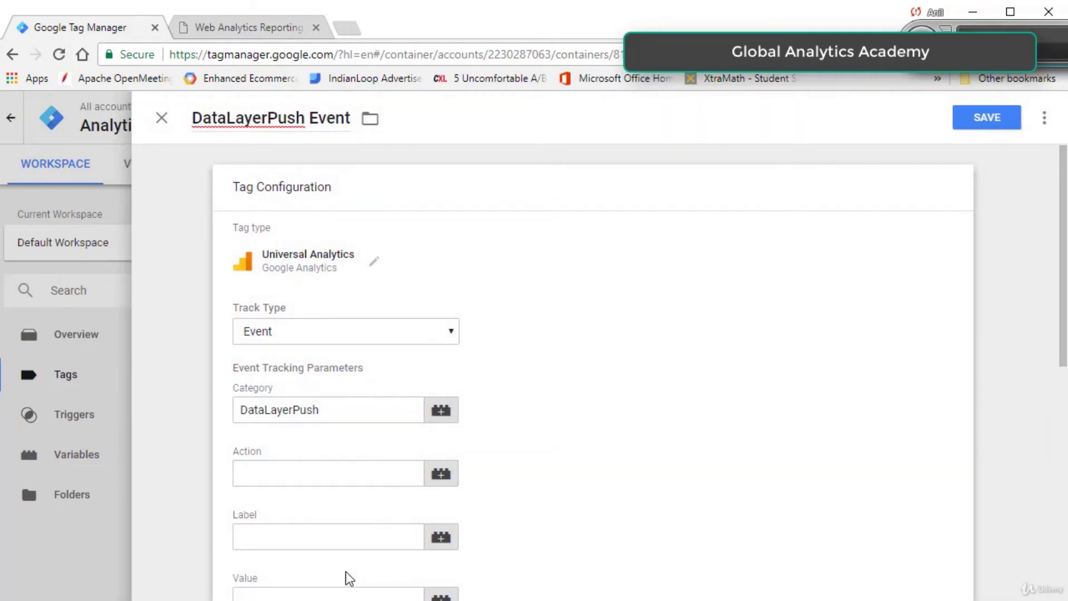
pyautogui.click(444, 479)
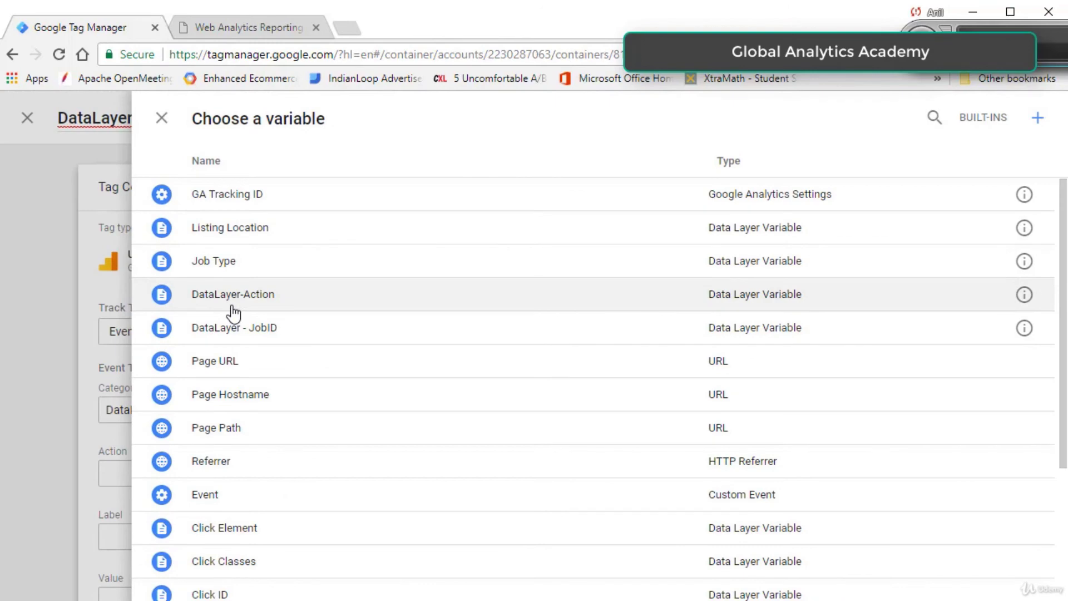
pyautogui.click(232, 308)
pyautogui.click(277, 533)
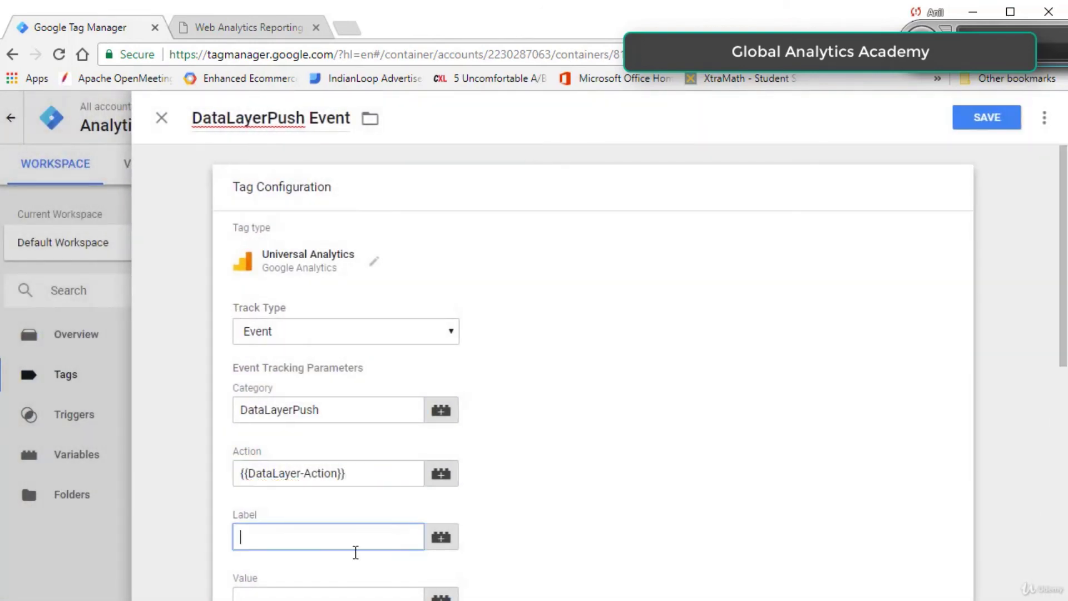
pyautogui.click(449, 545)
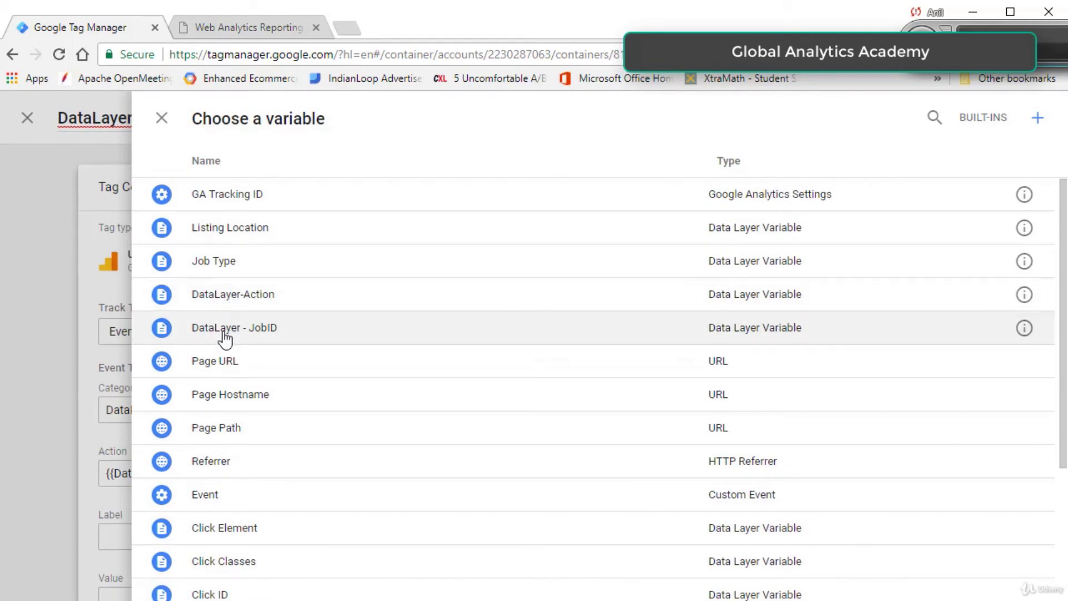
pyautogui.click(225, 328)
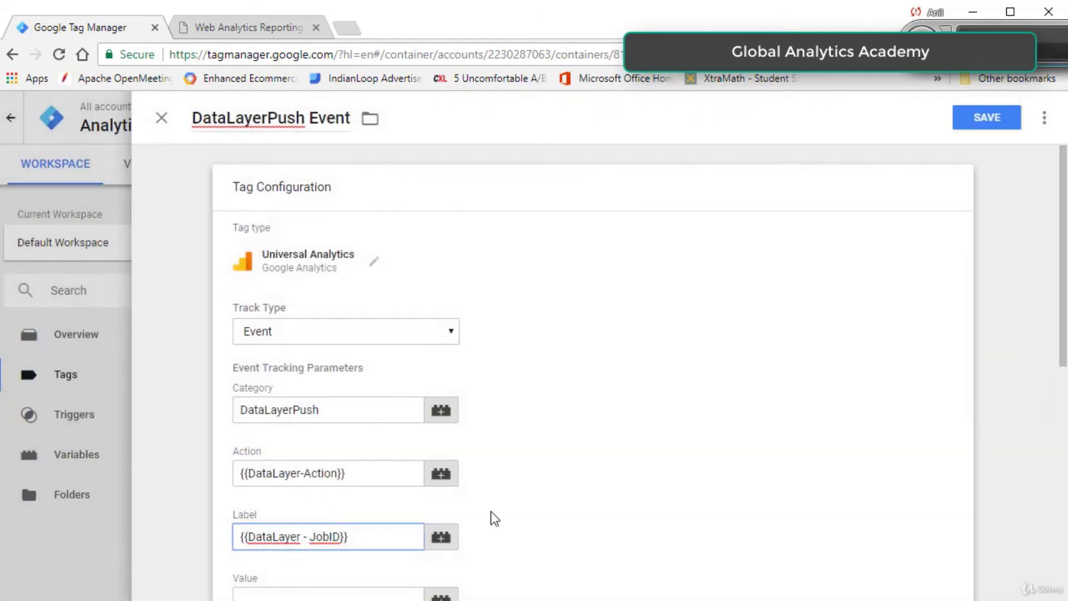
# Step: Set the tag's Non-Interaction Hit to True and its Google Analytics Settings to {{GA Tracking ID}}
pyautogui.scroll(-5, 492, 518)
pyautogui.click(284, 421)
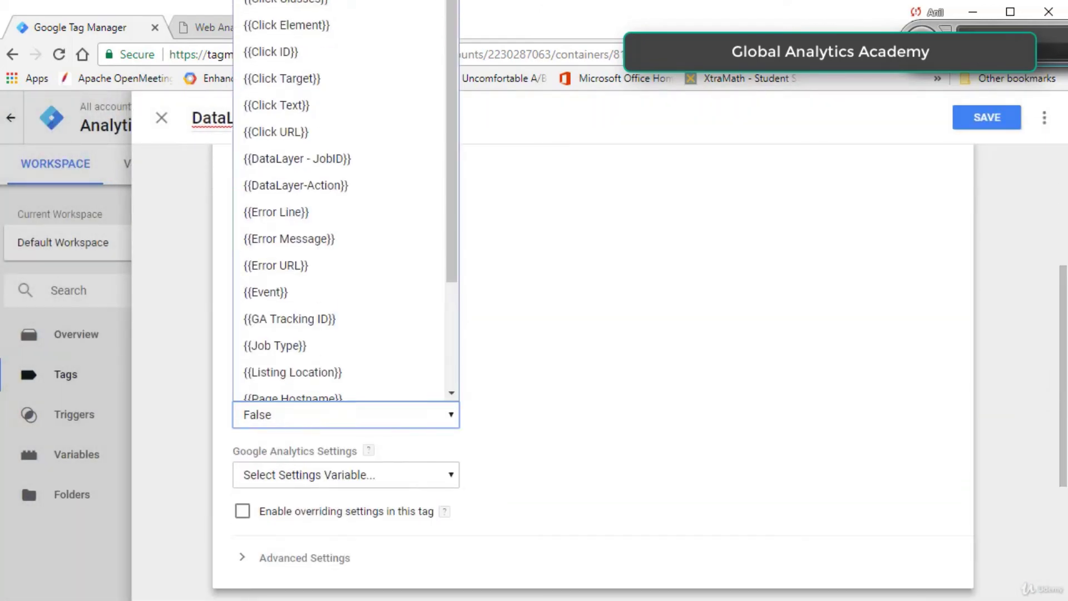
pyautogui.press('Up')
pyautogui.press('Return')
pyautogui.scroll(-2, 553, 476)
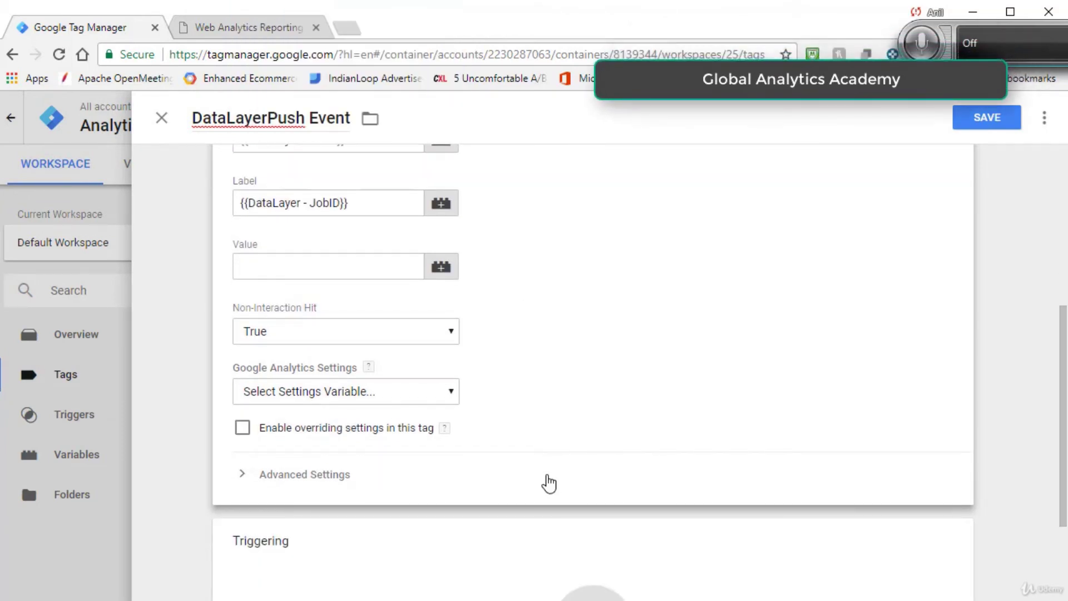
pyautogui.click(365, 397)
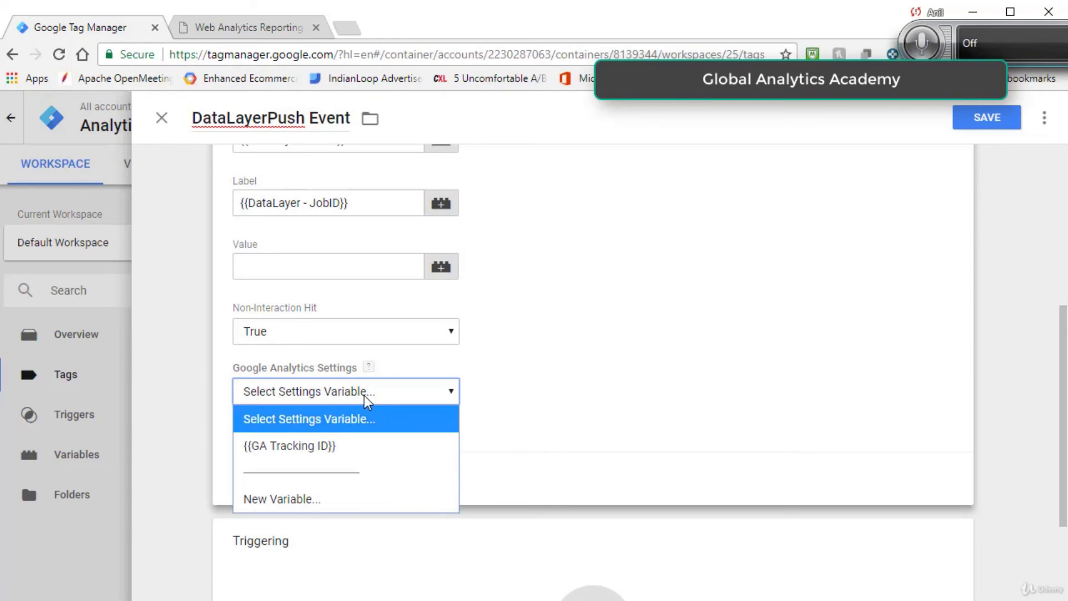
pyautogui.click(330, 448)
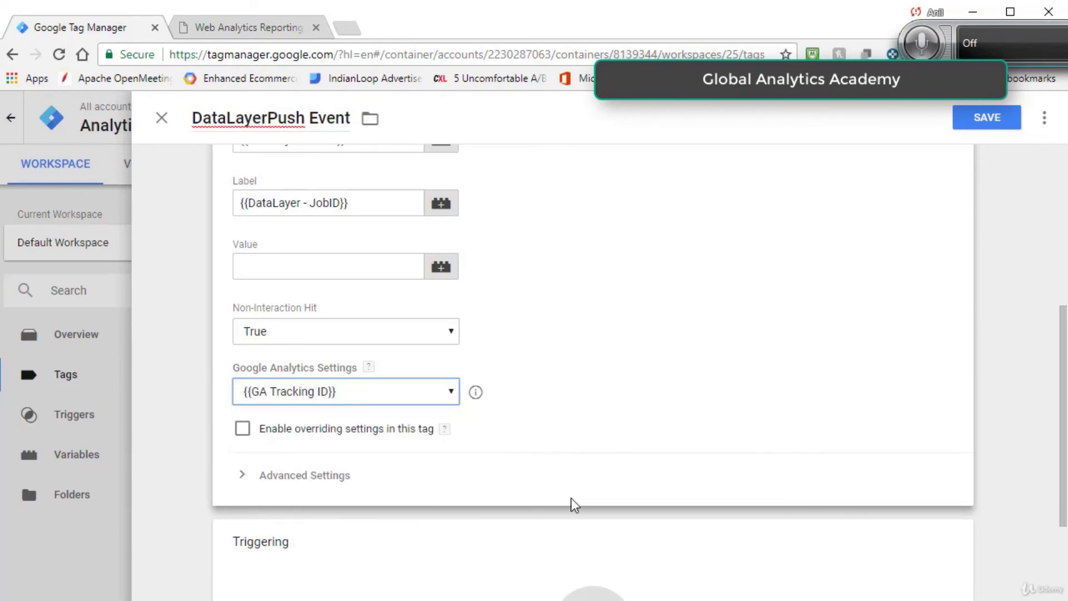
# Step: Add DataLayer-AddToFavoriteEvent as the firing trigger of the DataLayerPush Event tag and save the tag
pyautogui.scroll(-3, 917, 398)
pyautogui.click(997, 127)
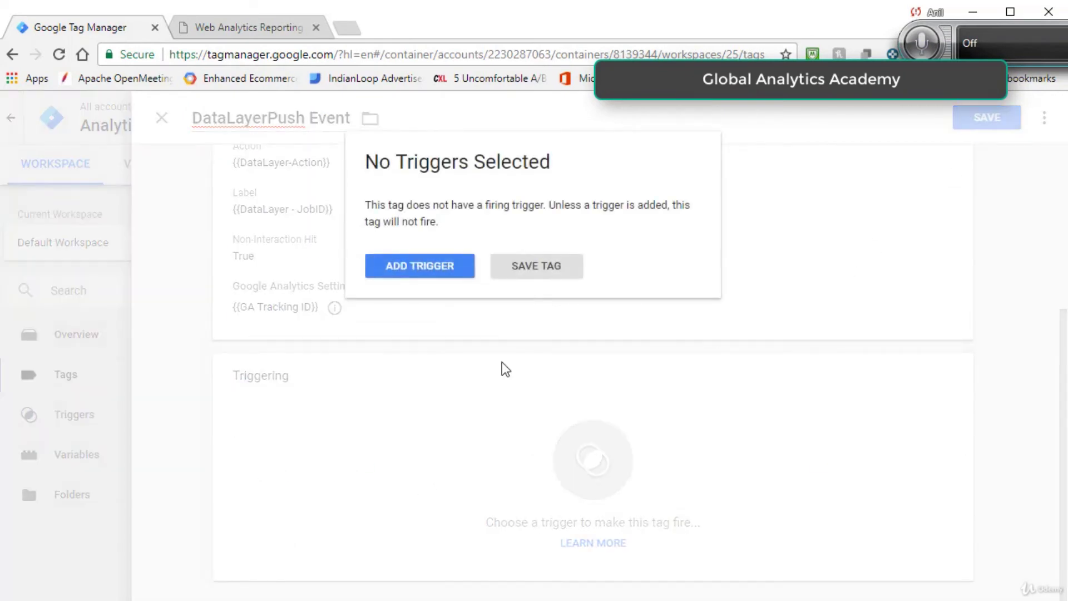
pyautogui.click(421, 273)
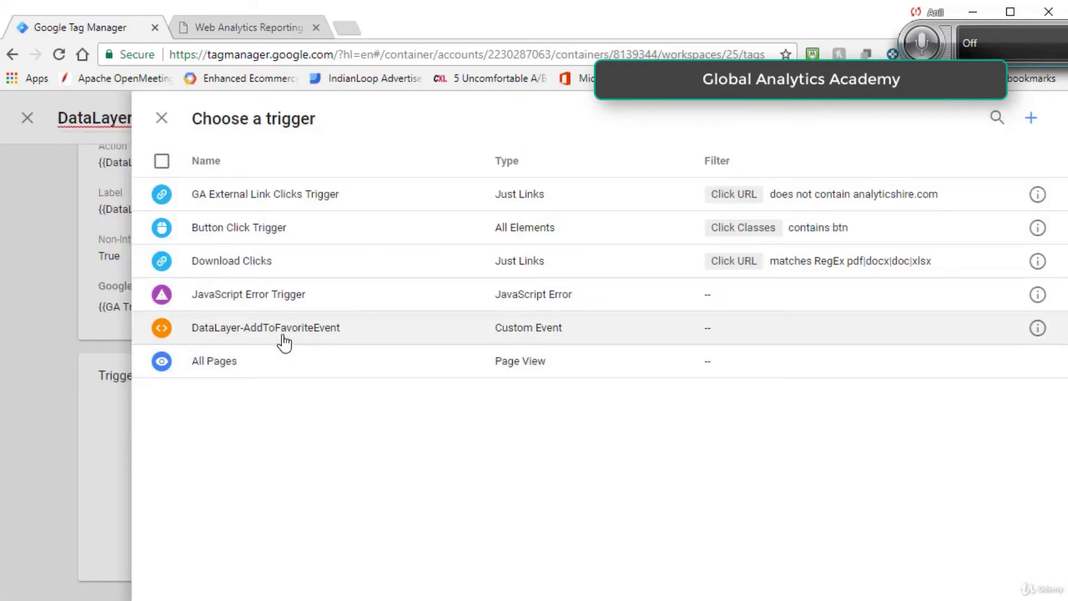
pyautogui.click(287, 340)
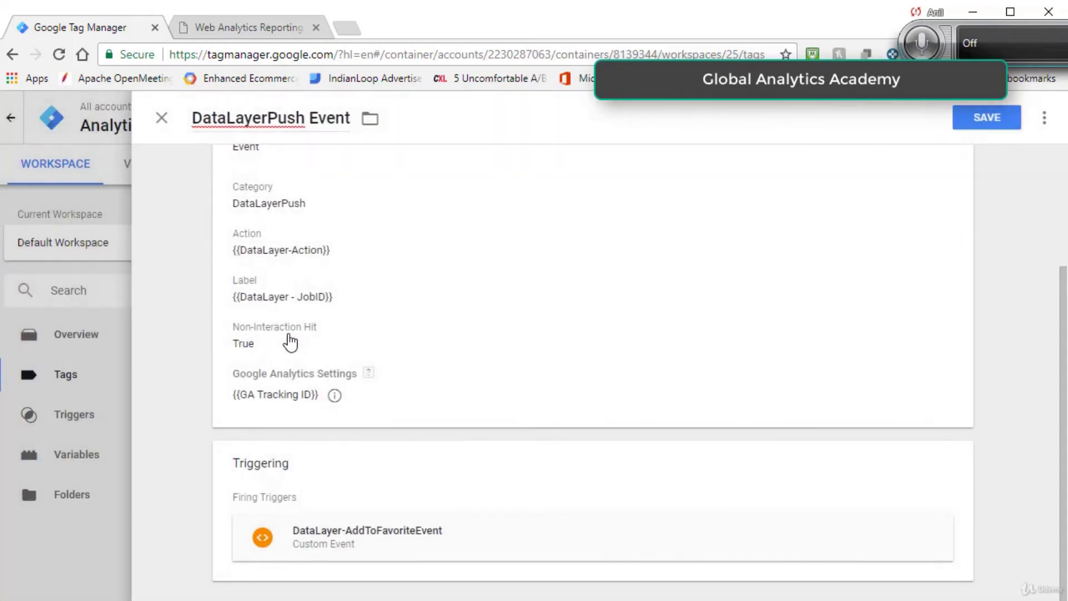
pyautogui.click(990, 120)
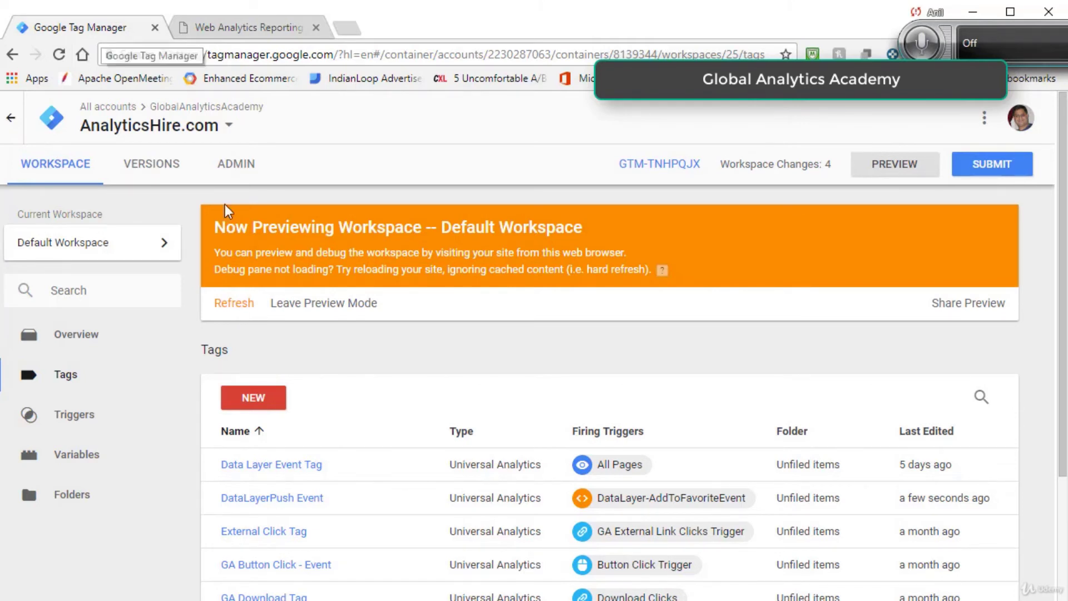
# Step: Reload the job page, enlarge its debug pane and inspect the data layer messages in the summary
pyautogui.click(234, 28)
pyautogui.click(59, 54)
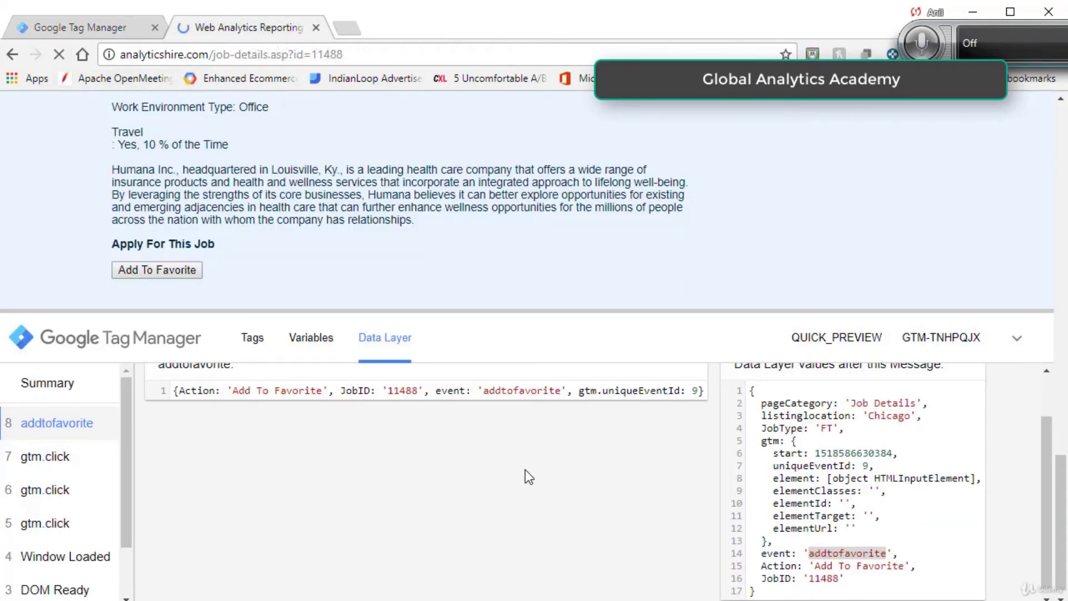
pyautogui.scroll(7, 1057, 515)
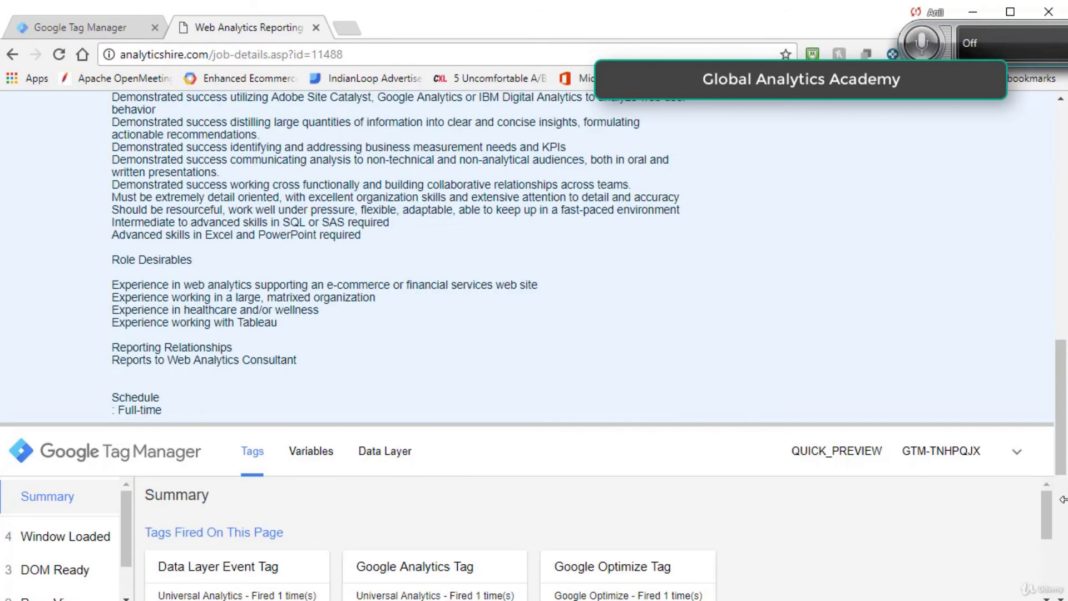
pyautogui.moveTo(625, 424); pyautogui.dragTo(624, 196)
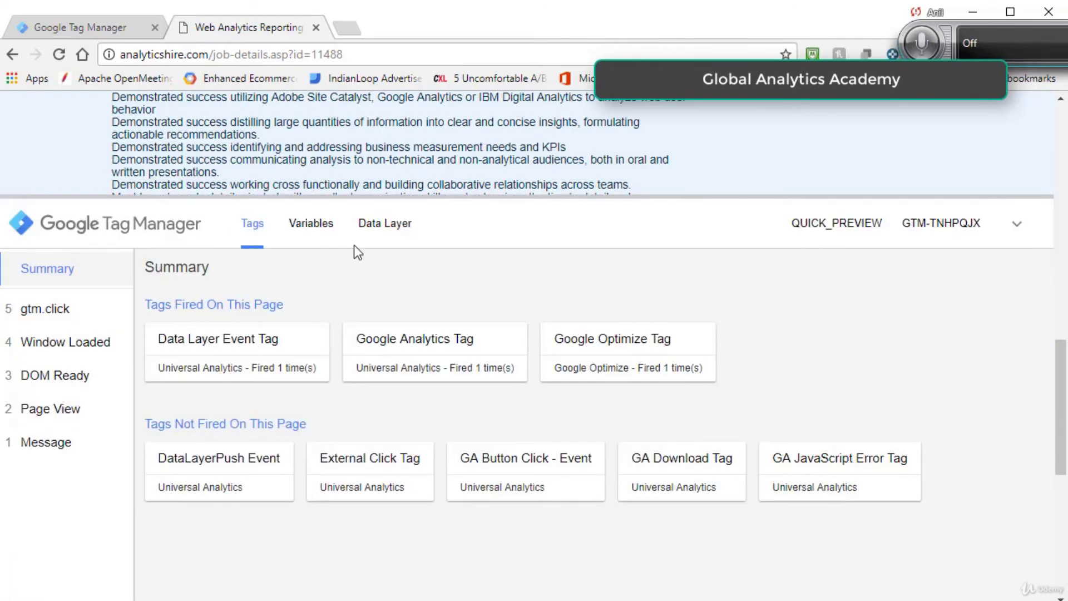
pyautogui.click(396, 238)
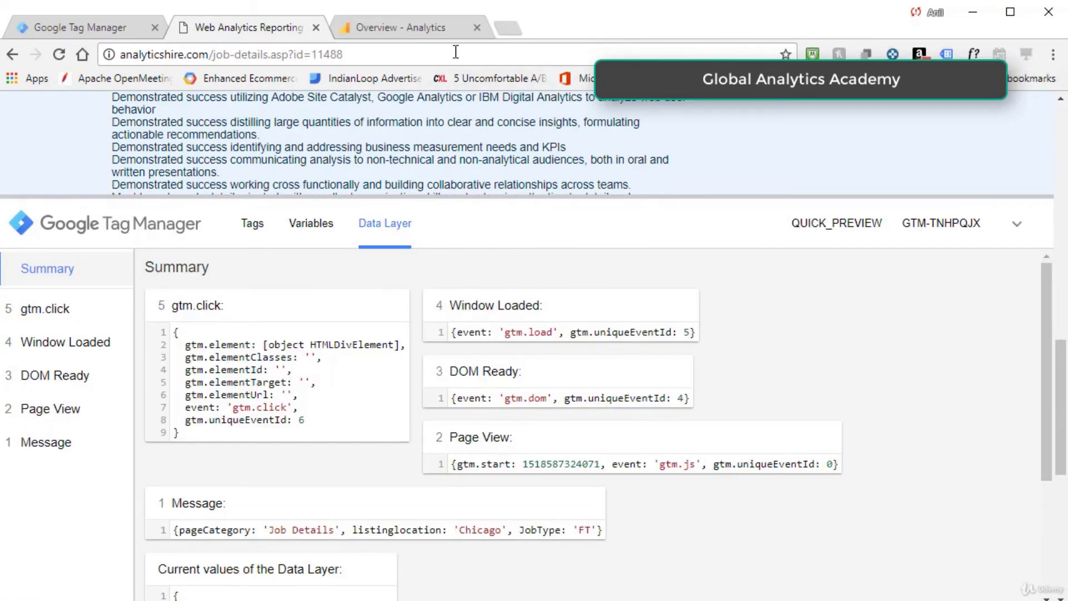
# Step: Switch to Google Analytics and open the real-time Events report
pyautogui.click(413, 31)
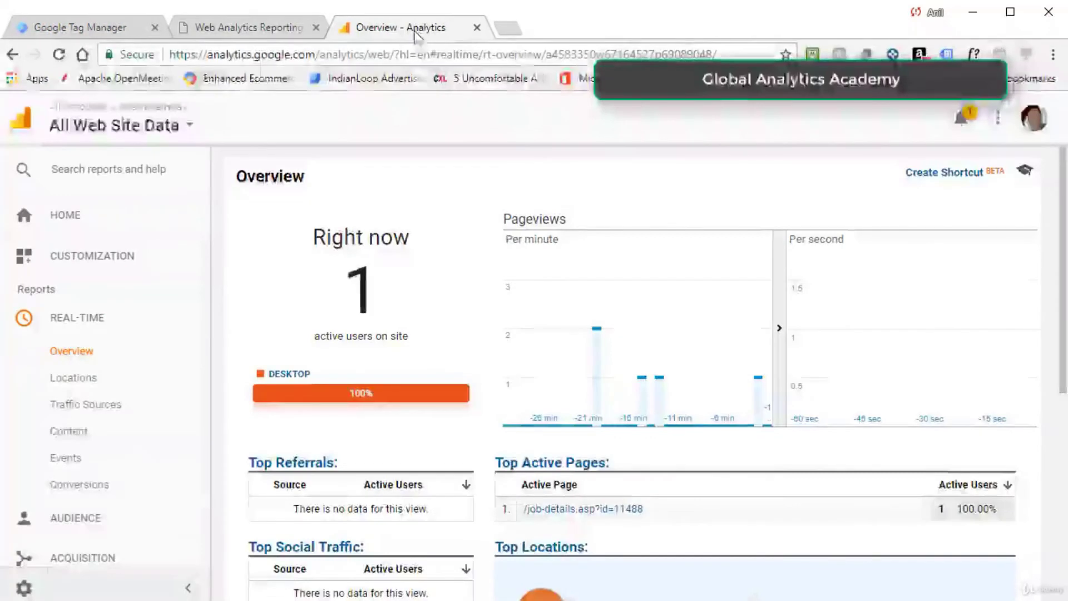
pyautogui.click(51, 467)
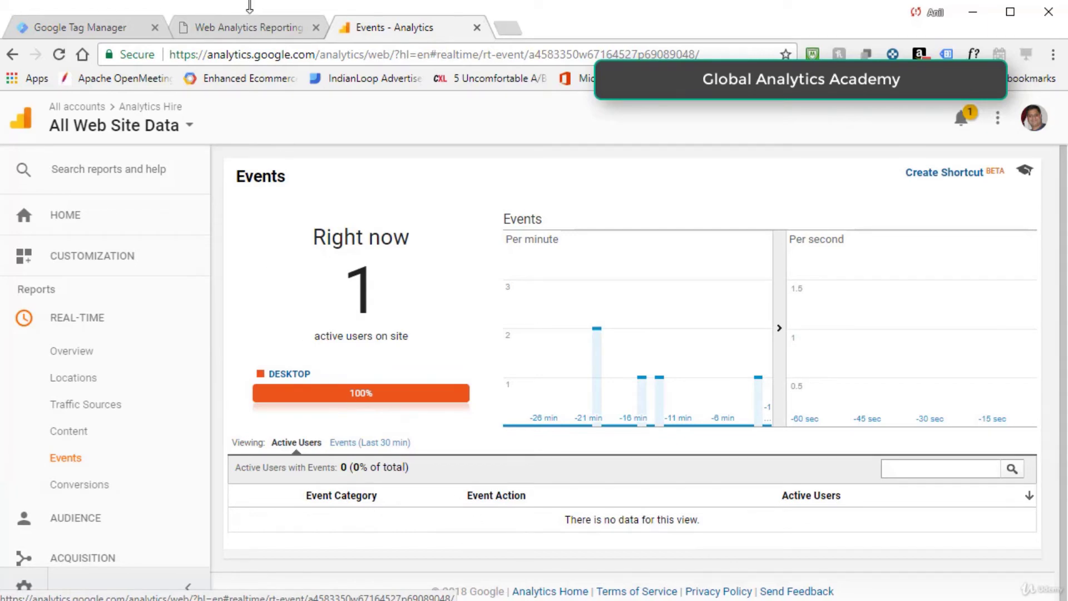
# Step: Add the job to favorites on the job page and inspect the data layer values of the addtofavorite message
pyautogui.click(255, 26)
pyautogui.moveTo(742, 197); pyautogui.dragTo(742, 295)
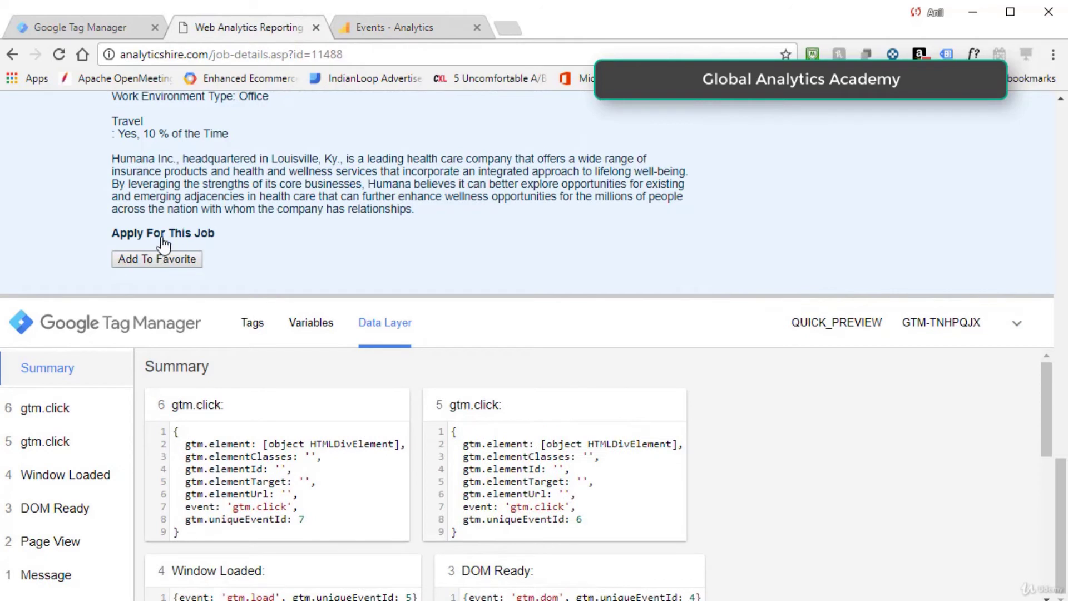
pyautogui.click(157, 257)
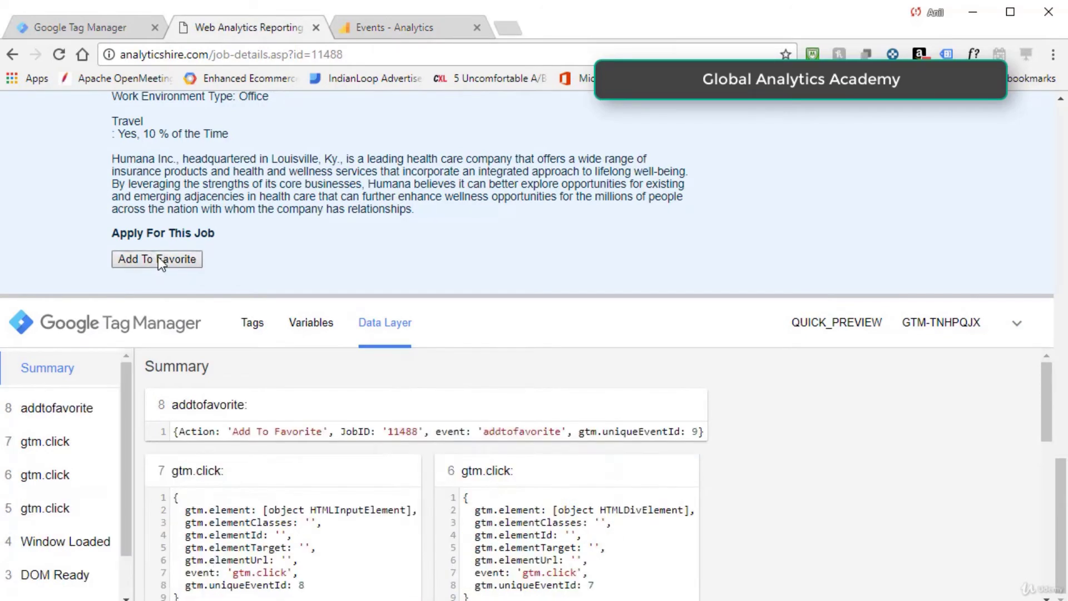
pyautogui.click(57, 409)
pyautogui.scroll(-1, 969, 529)
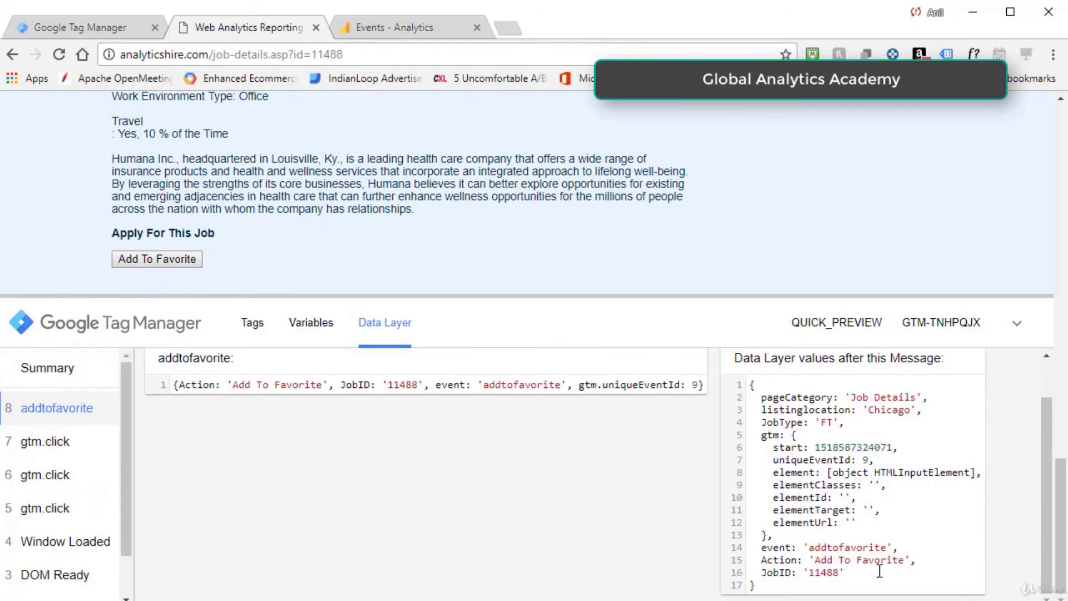
# Step: In Google Analytics, view the real-time events of the last 30 minutes and drill into the DataLayerPush category
pyautogui.click(421, 25)
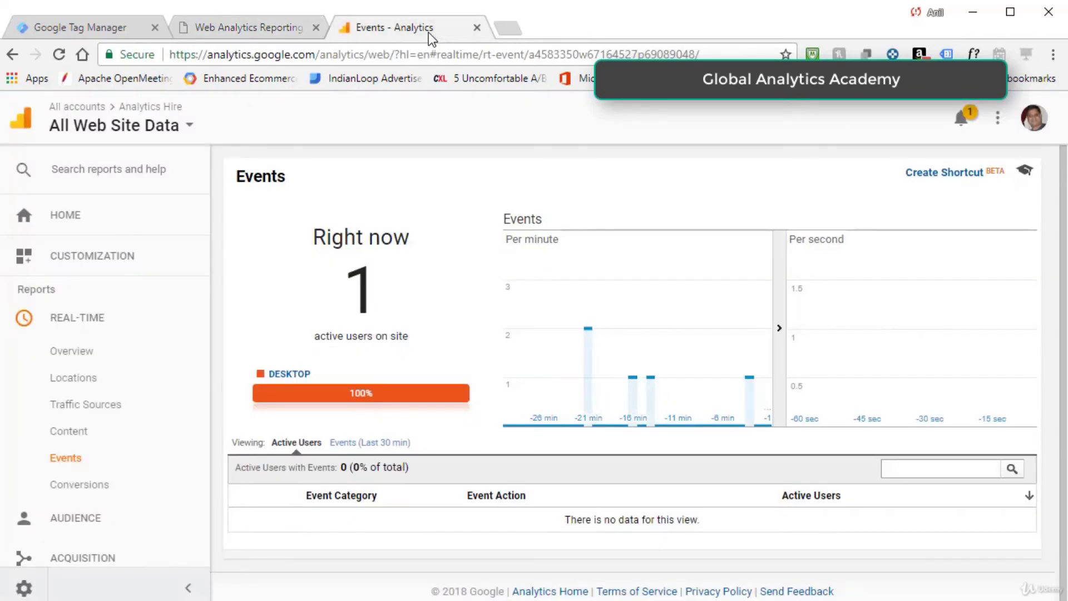
pyautogui.click(371, 443)
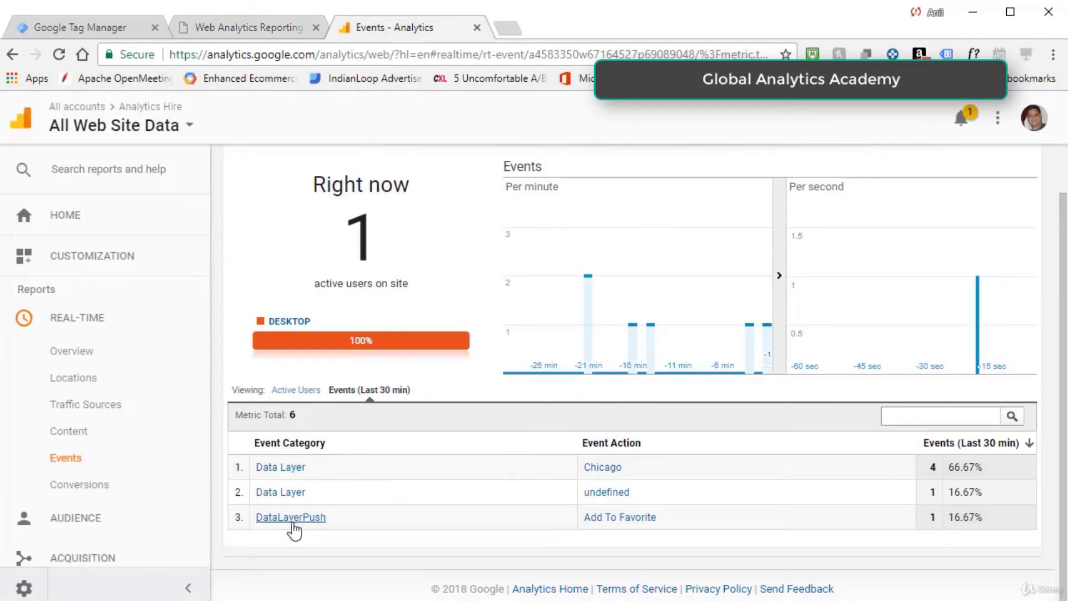
pyautogui.click(291, 527)
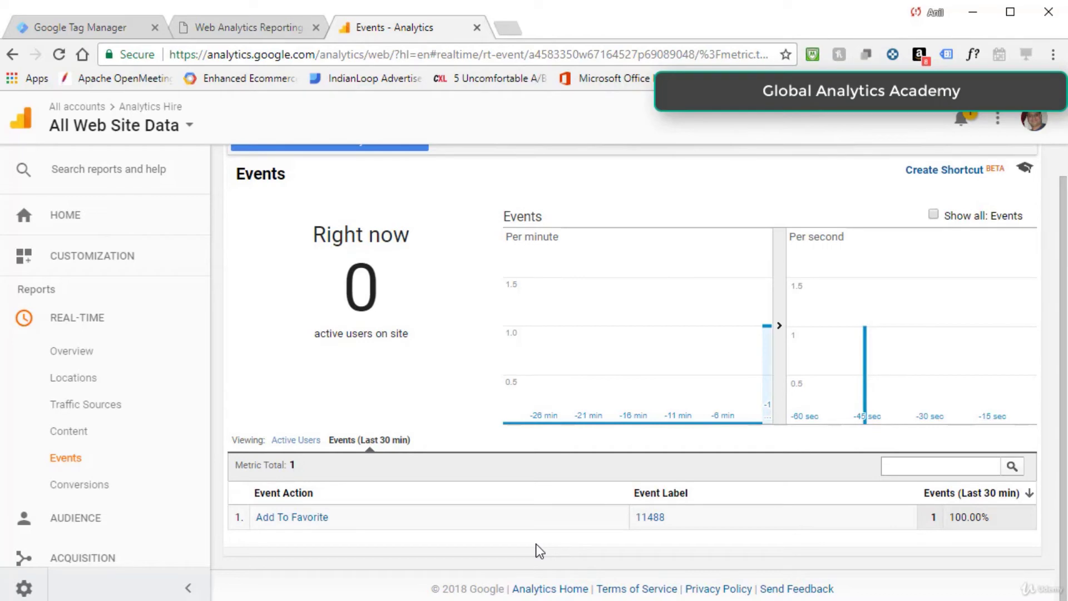
# Step: View the job page's source code and examine the event value in the Add To Favorite button's dataLayer.push call
pyautogui.click(108, 35)
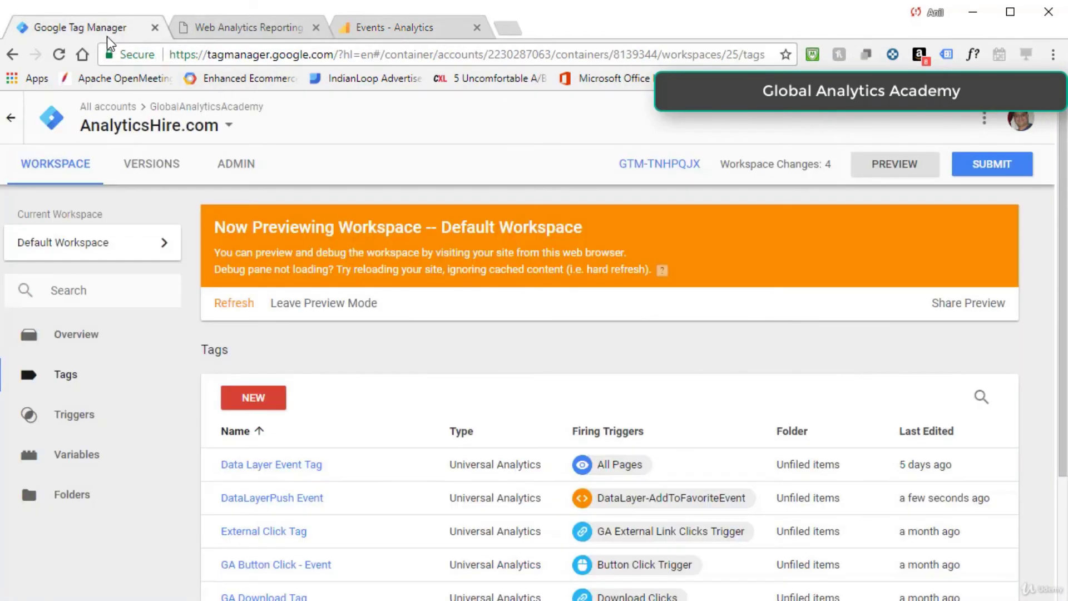
pyautogui.click(222, 31)
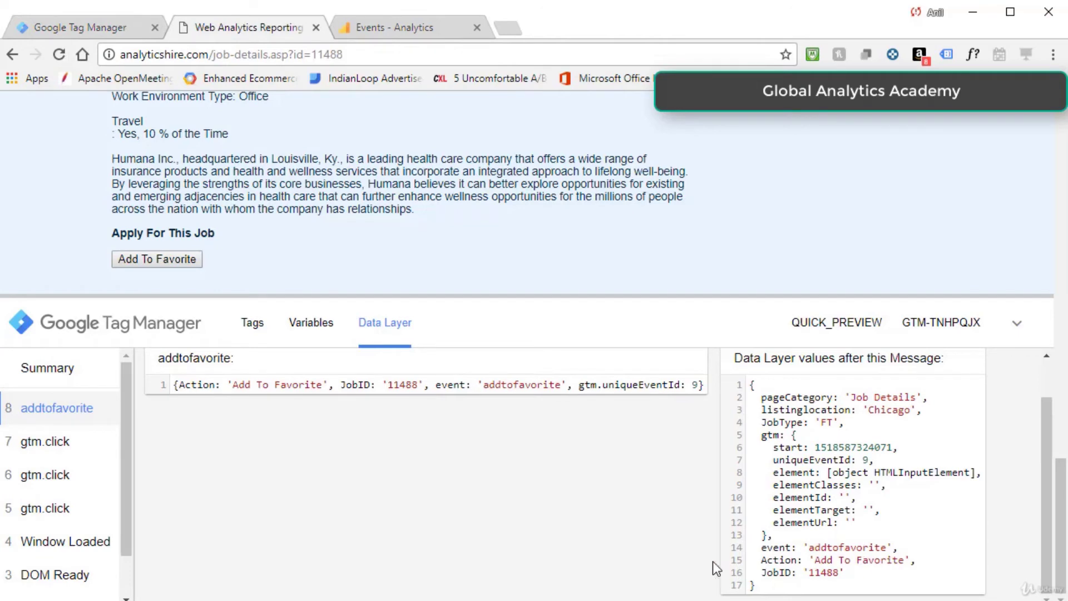
pyautogui.rightClick(483, 212)
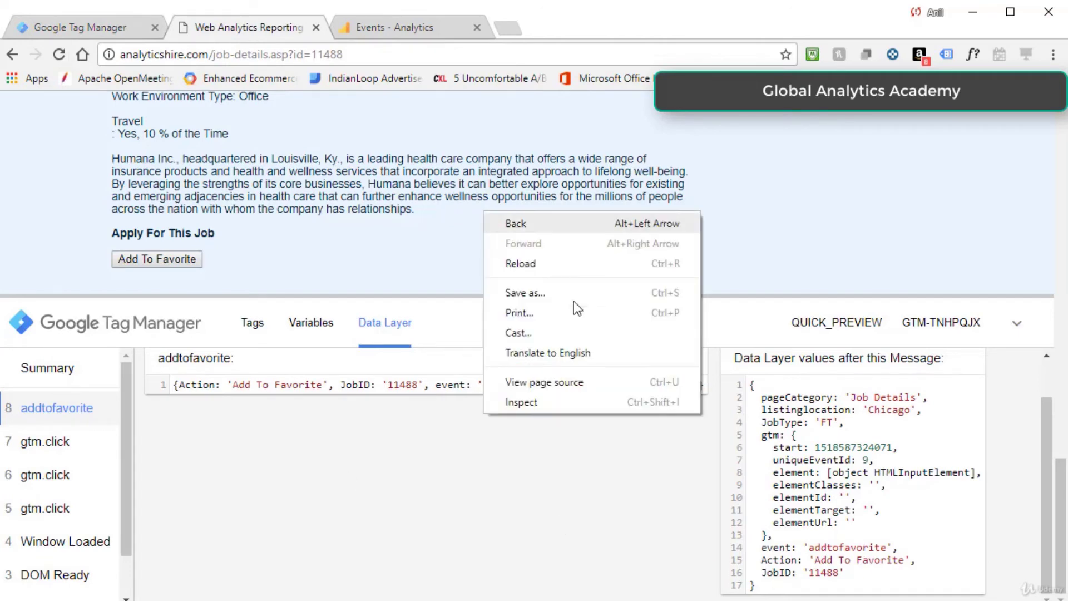
pyautogui.click(539, 384)
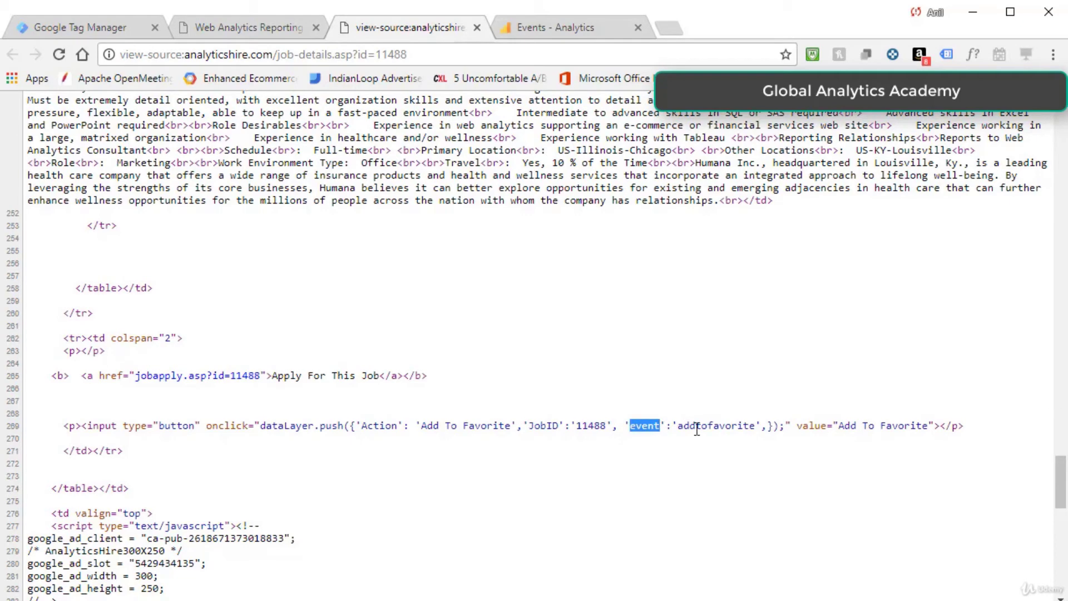
pyautogui.moveTo(675, 425); pyautogui.dragTo(758, 426)
pyautogui.click(733, 472)
# Step: In Tag Manager, review the variables list, the DataLayer-AddToFavoriteEvent trigger's configuration and the tags list
pyautogui.click(77, 23)
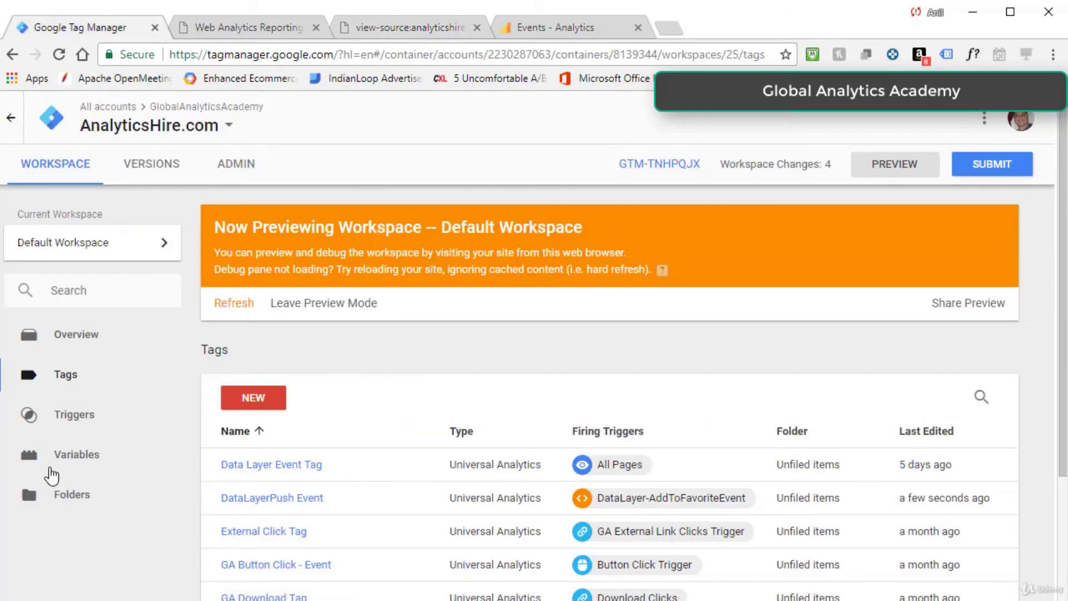
pyautogui.click(80, 454)
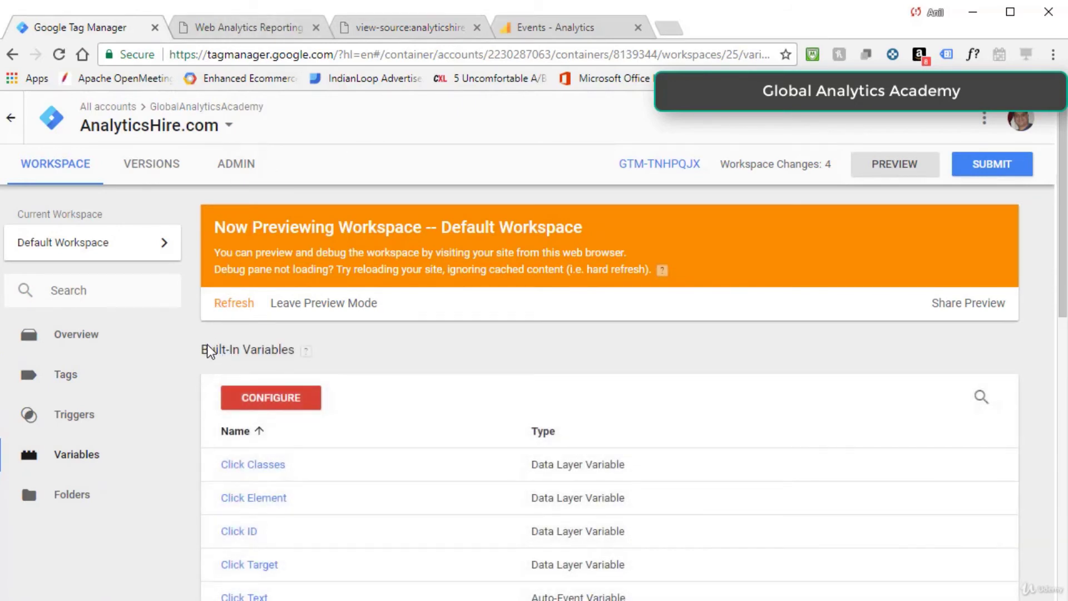
pyautogui.click(78, 424)
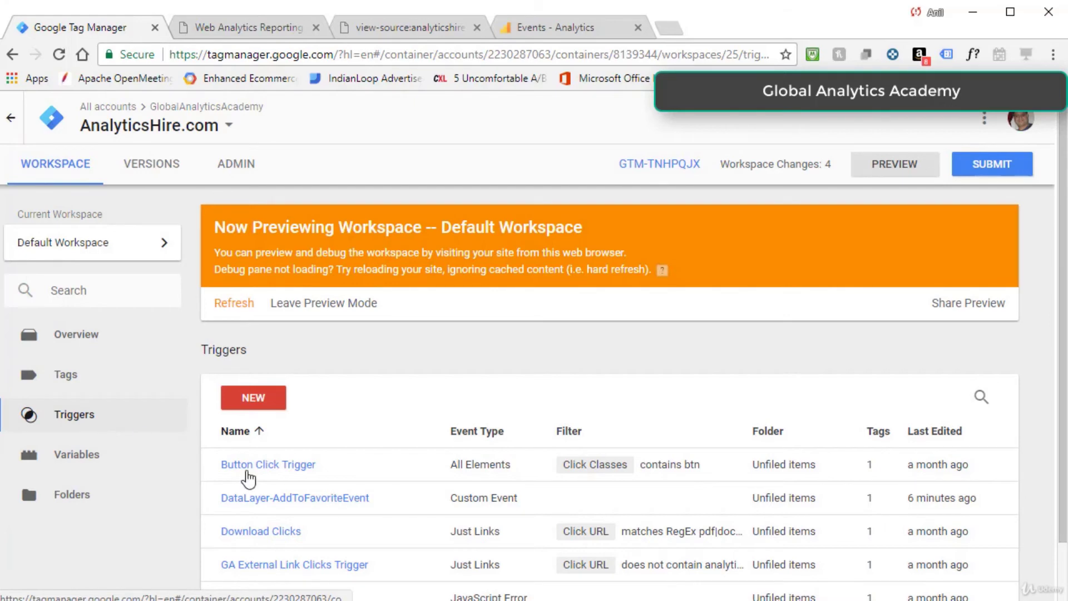
pyautogui.scroll(-2, 336, 520)
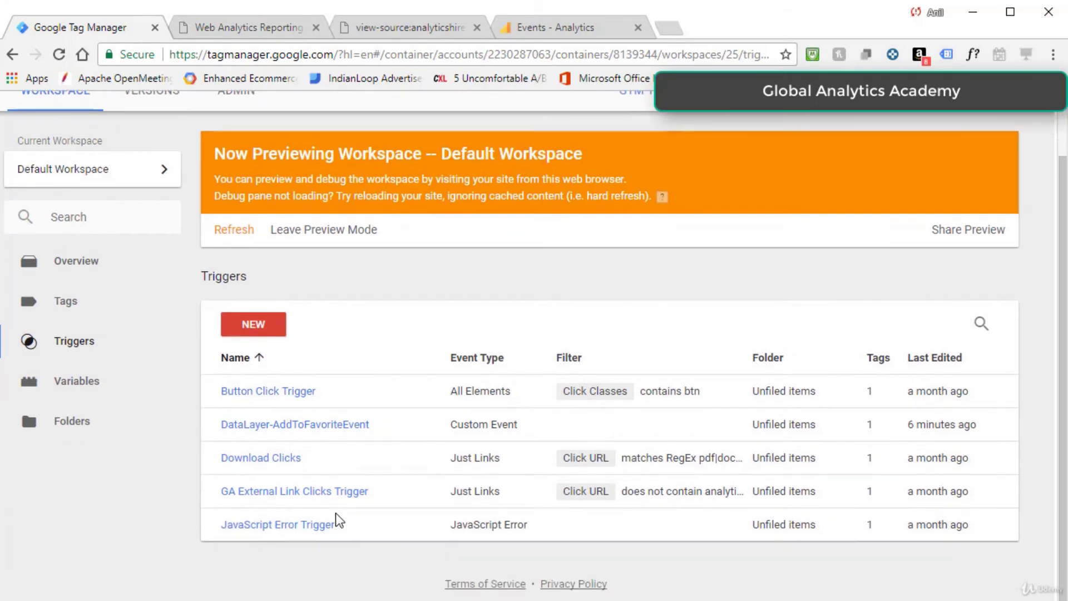
pyautogui.click(317, 429)
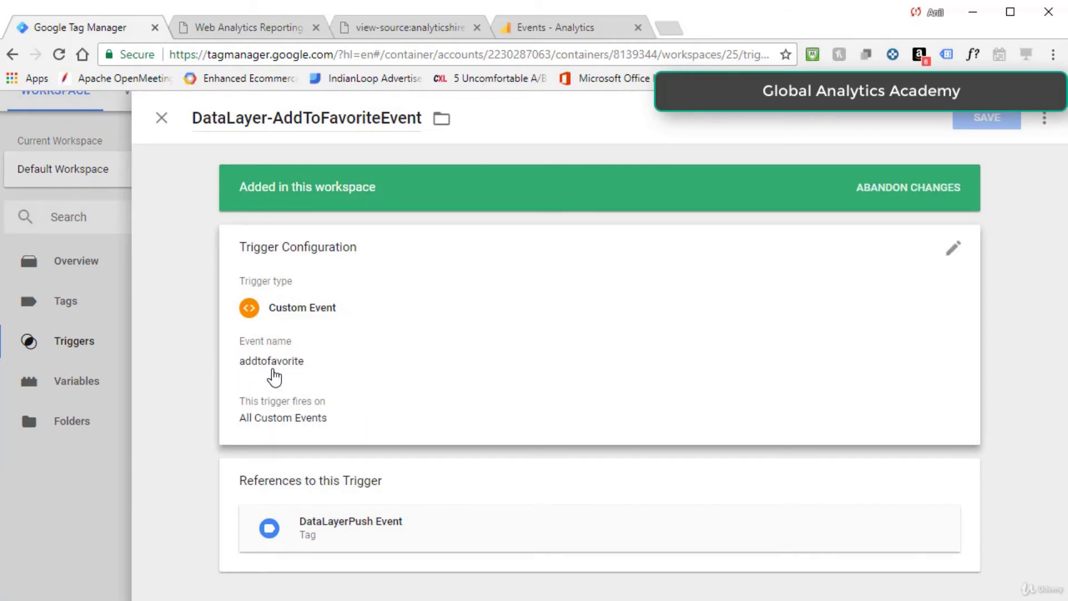
pyautogui.click(71, 307)
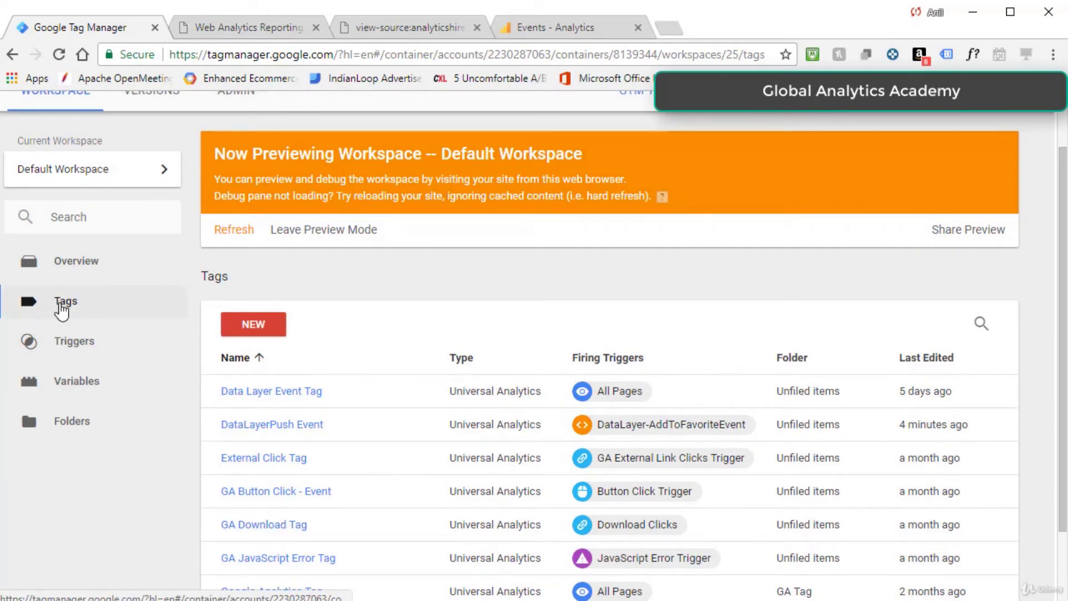
# Step: Open the DataLayerPush Event tag and review its category, action, label and Google Analytics settings
pyautogui.click(289, 433)
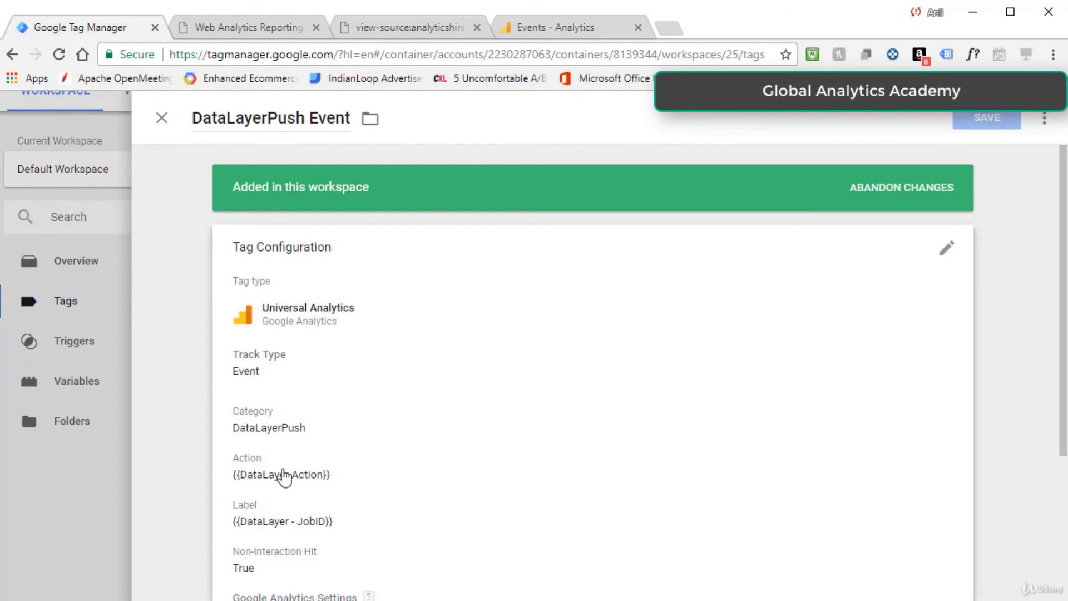
pyautogui.scroll(-5, 281, 523)
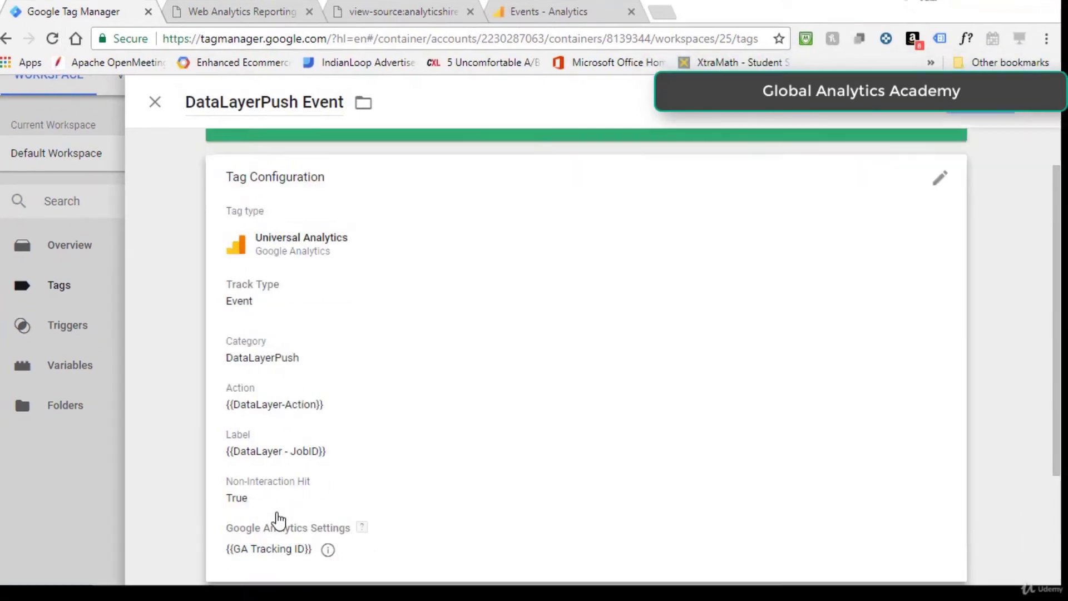
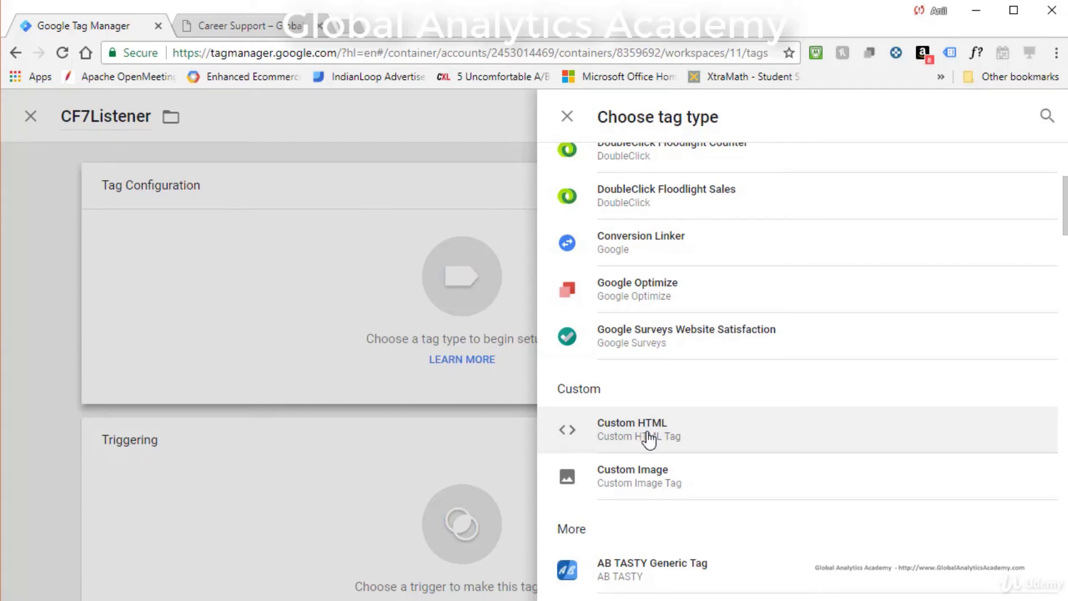
# Step: Make CF7Listener a Custom HTML tag with a wpcf7mailsent listener script that pushes event 'cf7submit' and FormID event.detail.contactFormId to the dataLayer
pyautogui.click(649, 438)
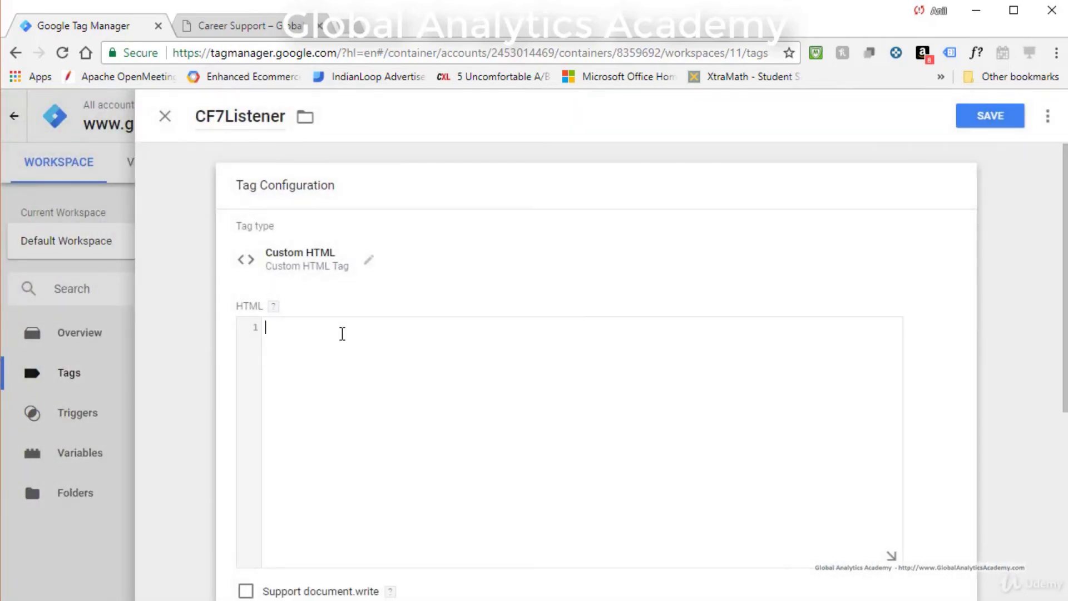
pyautogui.click(343, 334)
pyautogui.write('<script type="text/javascript"> document.addEventListener( \'wpcf7mailsent\', function( event ) {    dataLayer.push({    \'event\': \'cf7submit\',      \'FormID\': event.detail.contactFormId     }); }, false ); </script>')
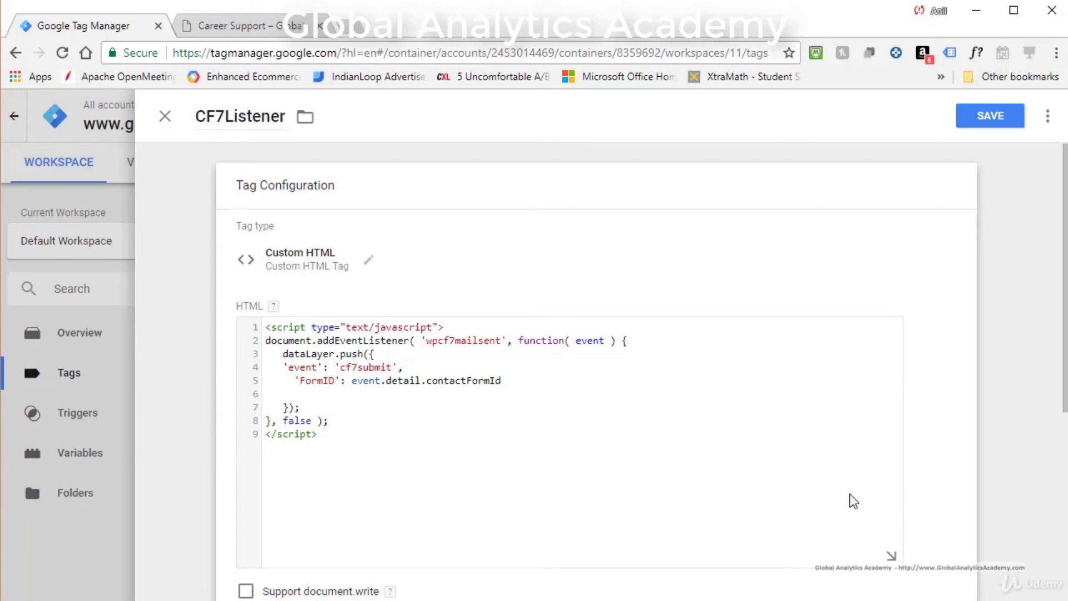
# Step: Add the All Pages trigger to the CF7Listener tag and save the tag
pyautogui.click(986, 115)
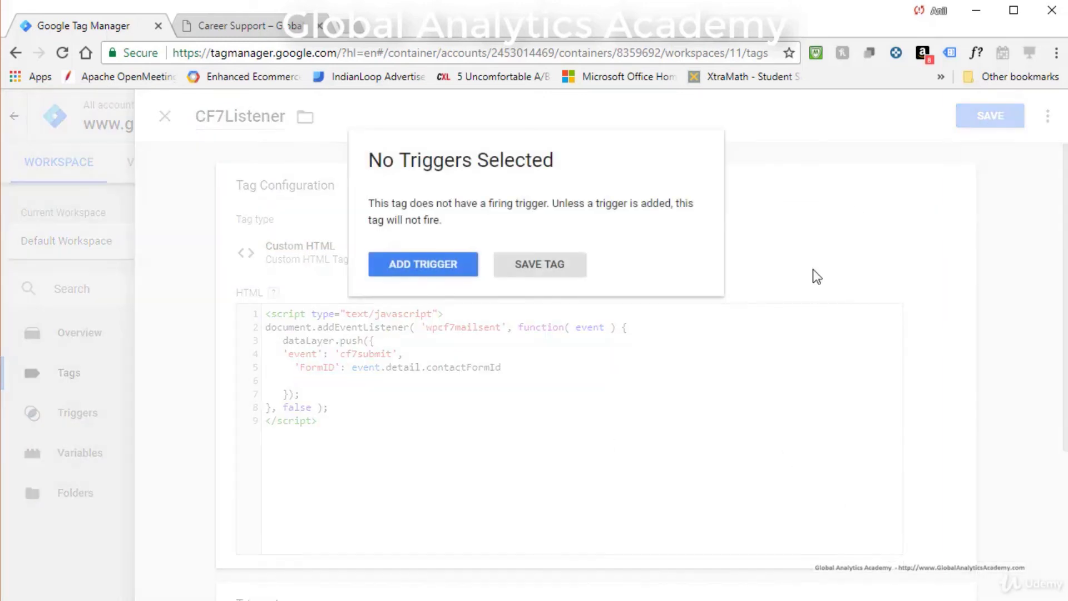
pyautogui.click(426, 266)
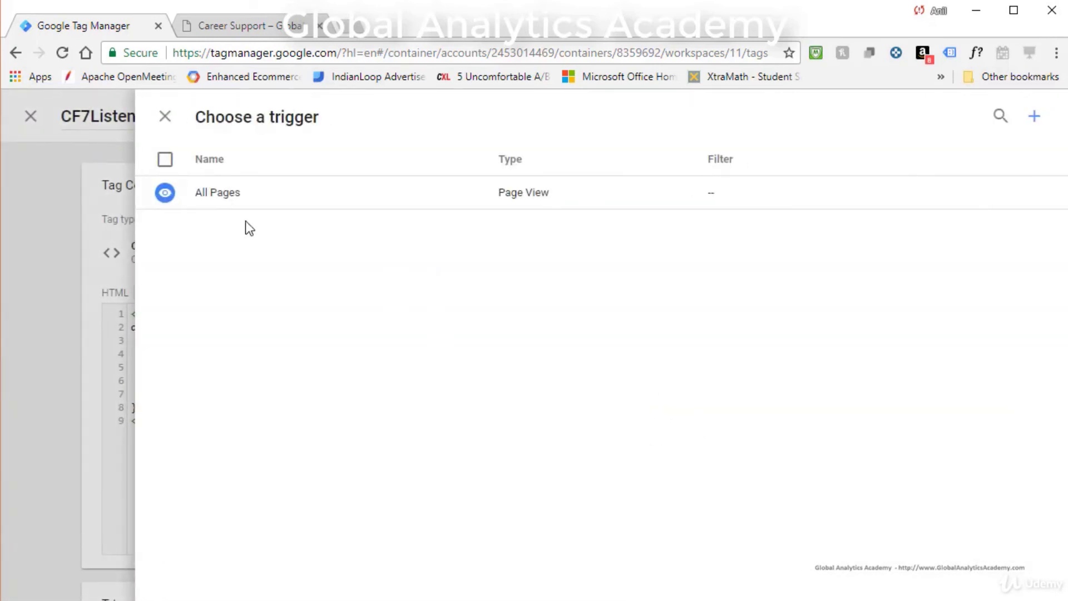
pyautogui.click(198, 195)
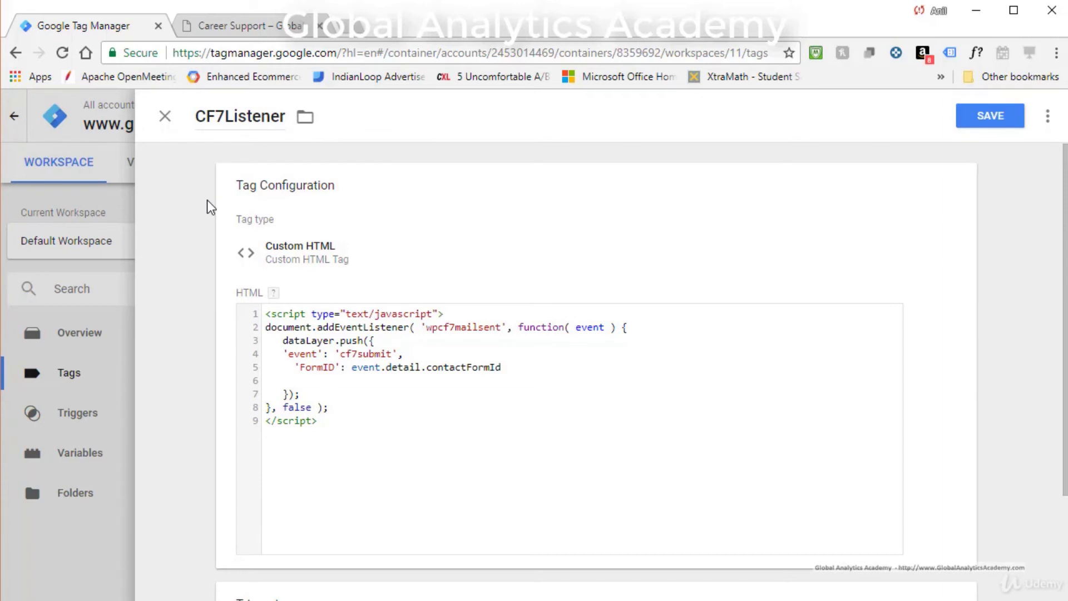
pyautogui.click(991, 116)
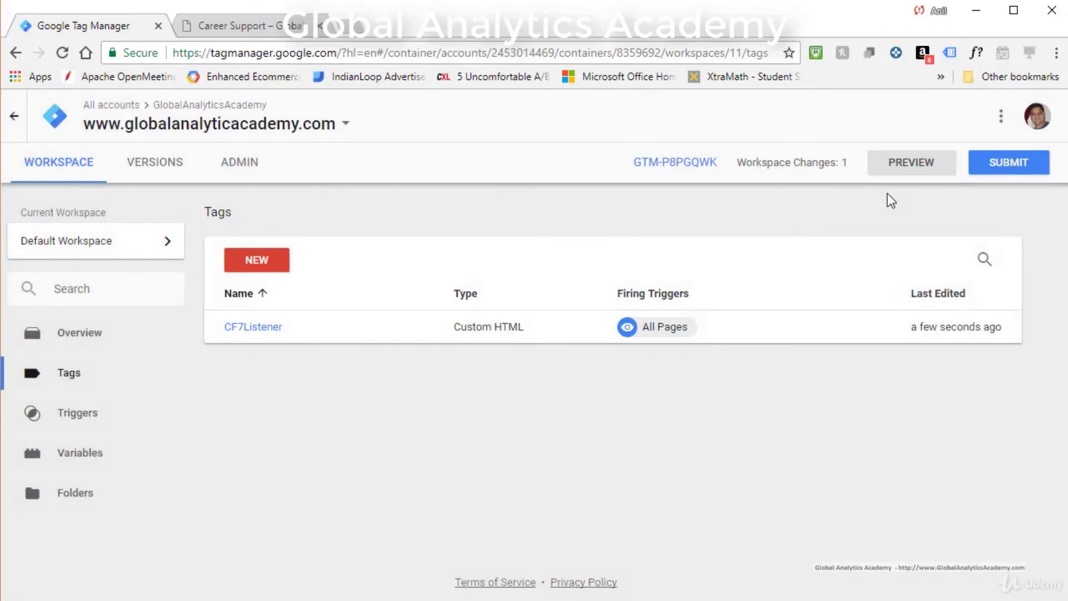
# Step: Preview the workspace, reload the Career Support page and show the Data Layer summary in the debug pane
pyautogui.click(919, 166)
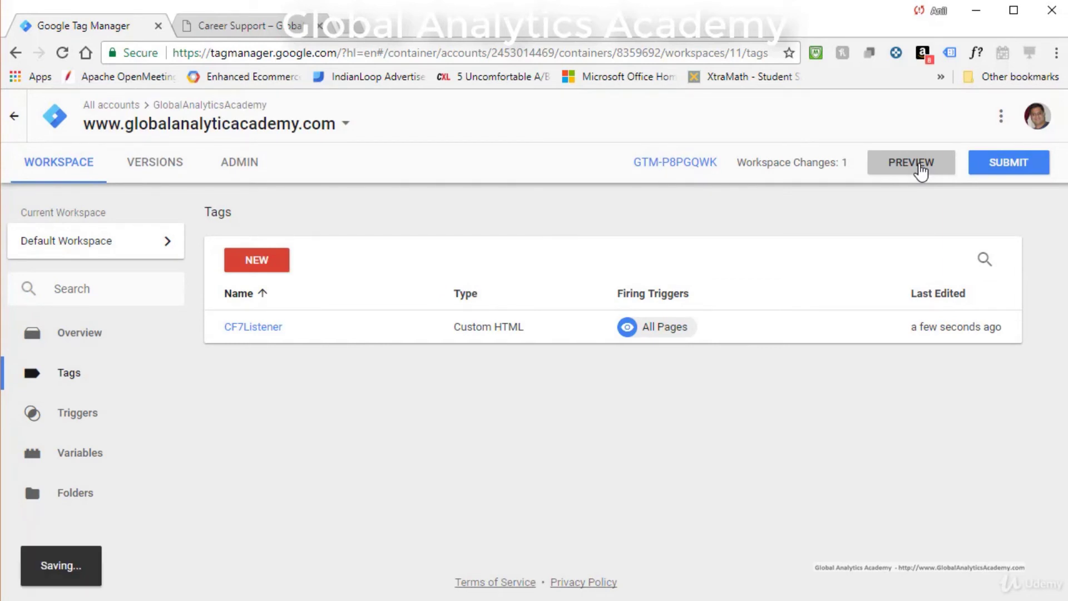
pyautogui.click(252, 26)
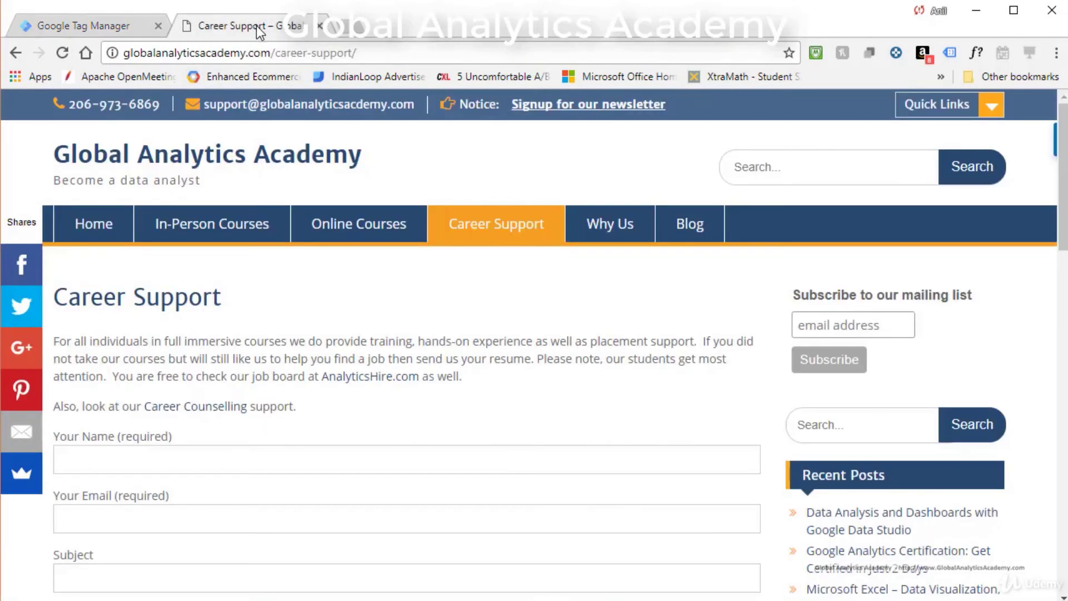
pyautogui.click(61, 53)
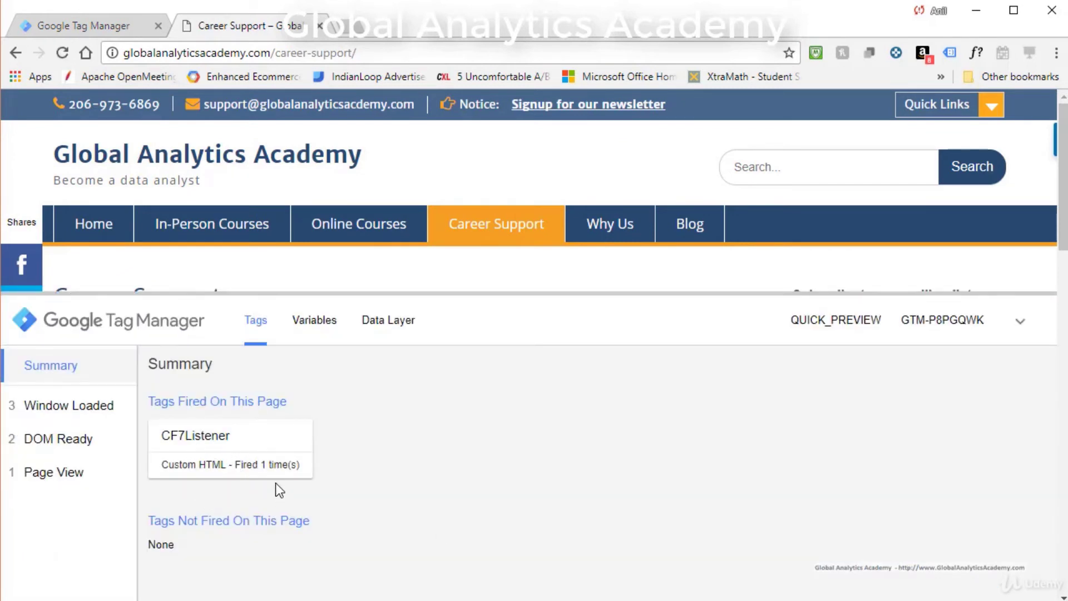
pyautogui.click(379, 333)
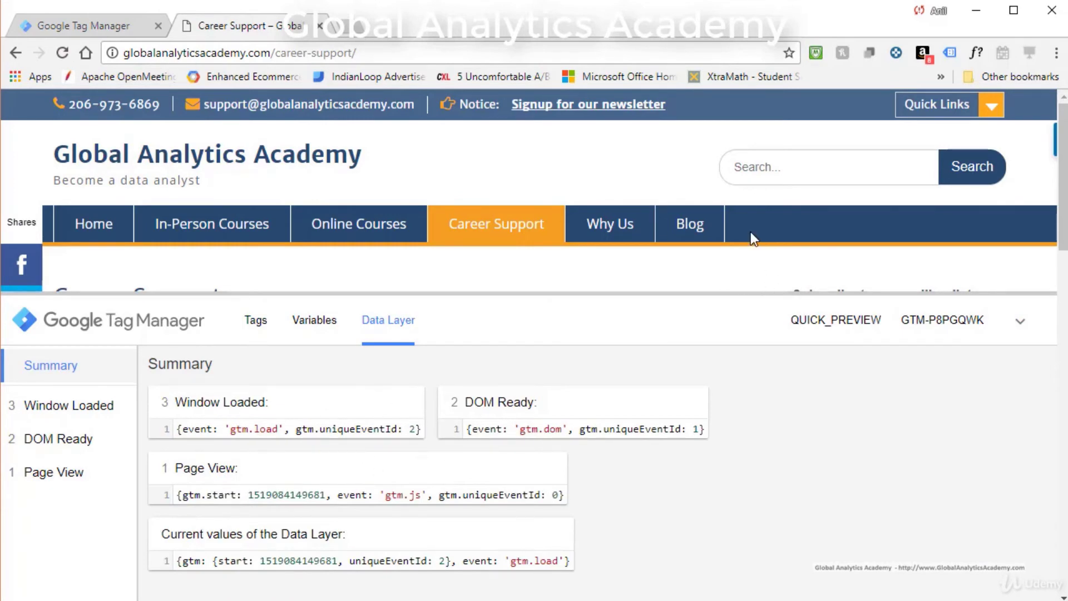
# Step: Send the Career Support contact form, examine the cf7submit event and FormID in the data layer, and return to Tag Manager
pyautogui.scroll(-6, 751, 231)
pyautogui.scroll(-5, 183, 243)
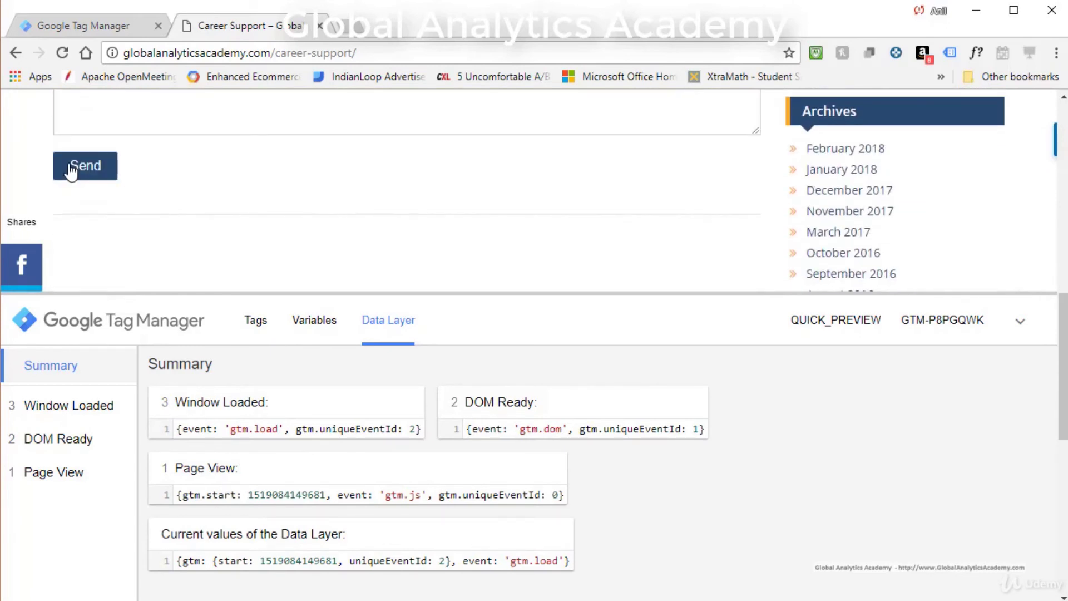
pyautogui.click(71, 167)
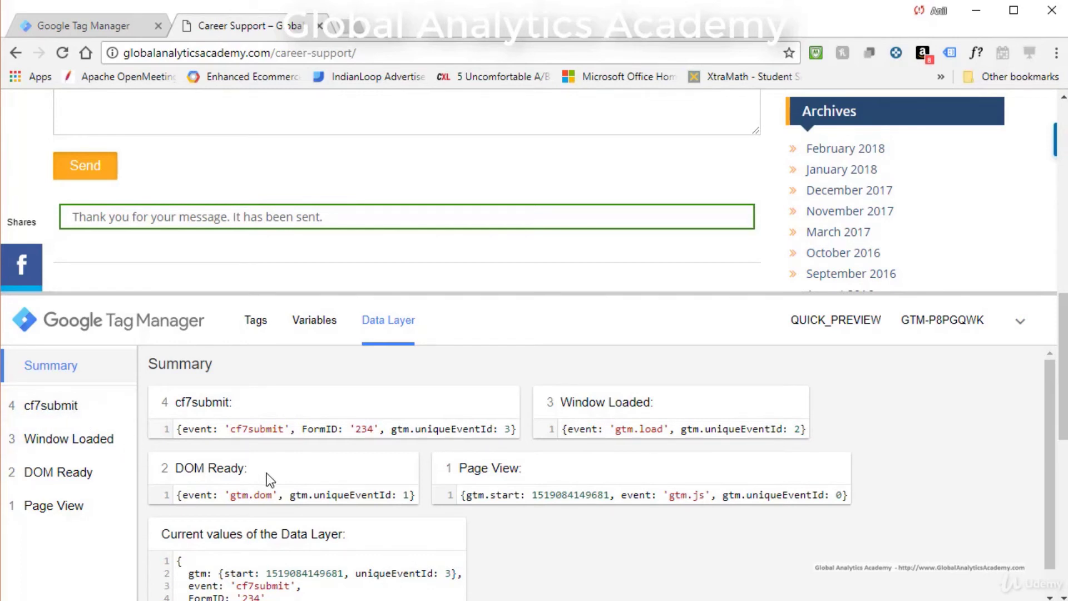
pyautogui.scroll(-1, 333, 572)
pyautogui.scroll(-2, 332, 572)
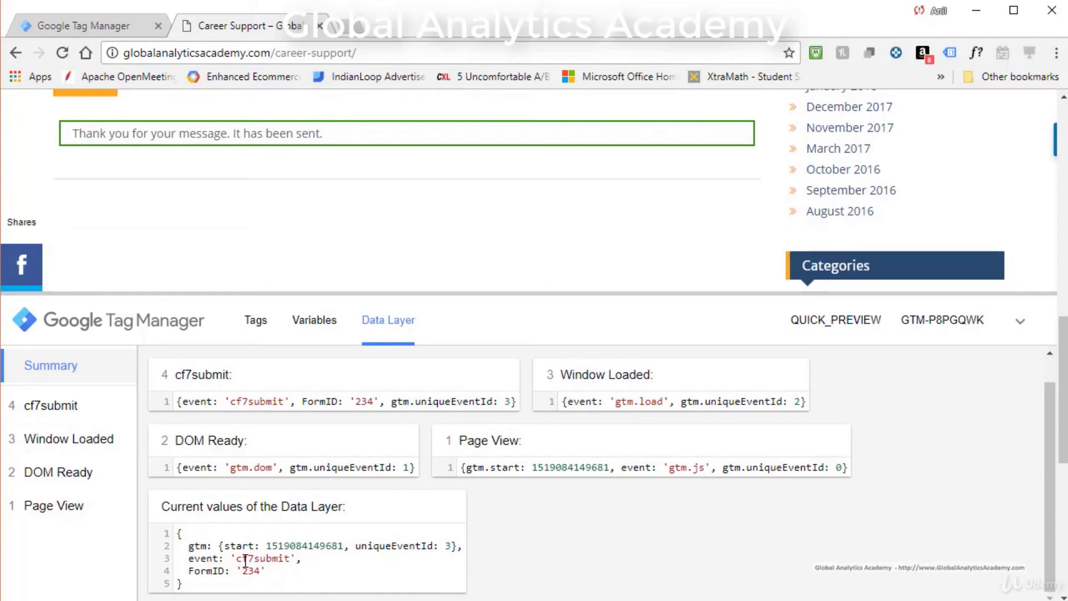
pyautogui.click(84, 26)
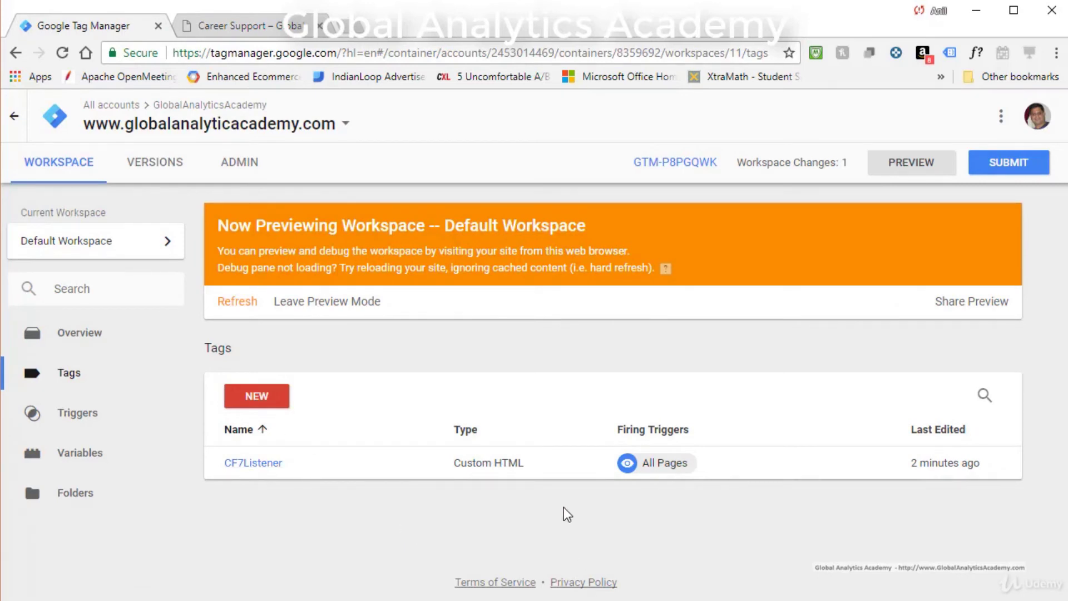
# Step: Create a user-defined variable named CF7-FormId with the Data Layer Variable type
pyautogui.click(84, 453)
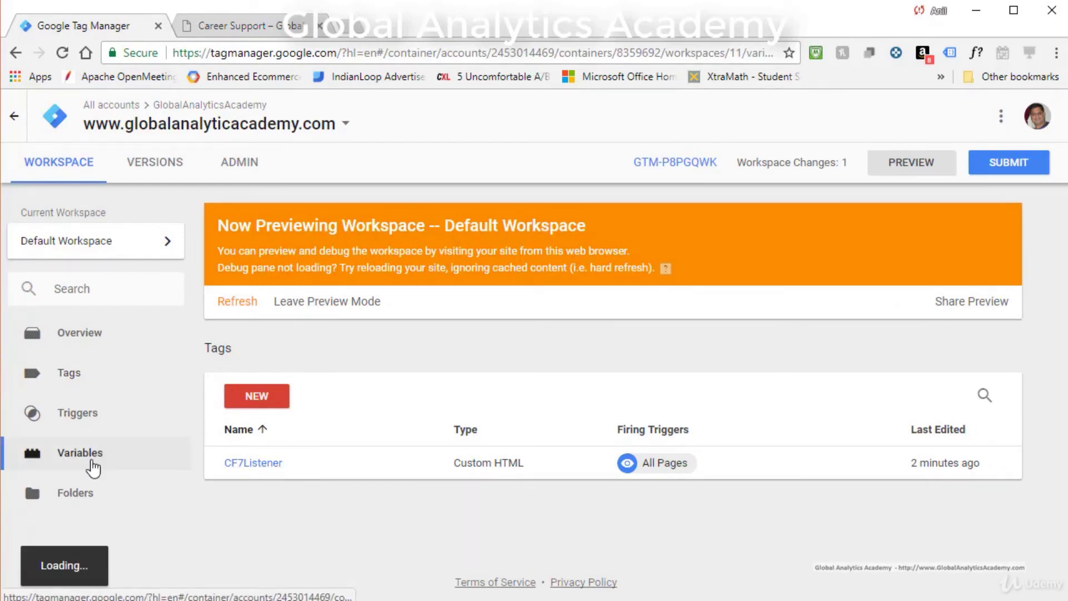
pyautogui.scroll(-4, 256, 456)
pyautogui.click(257, 456)
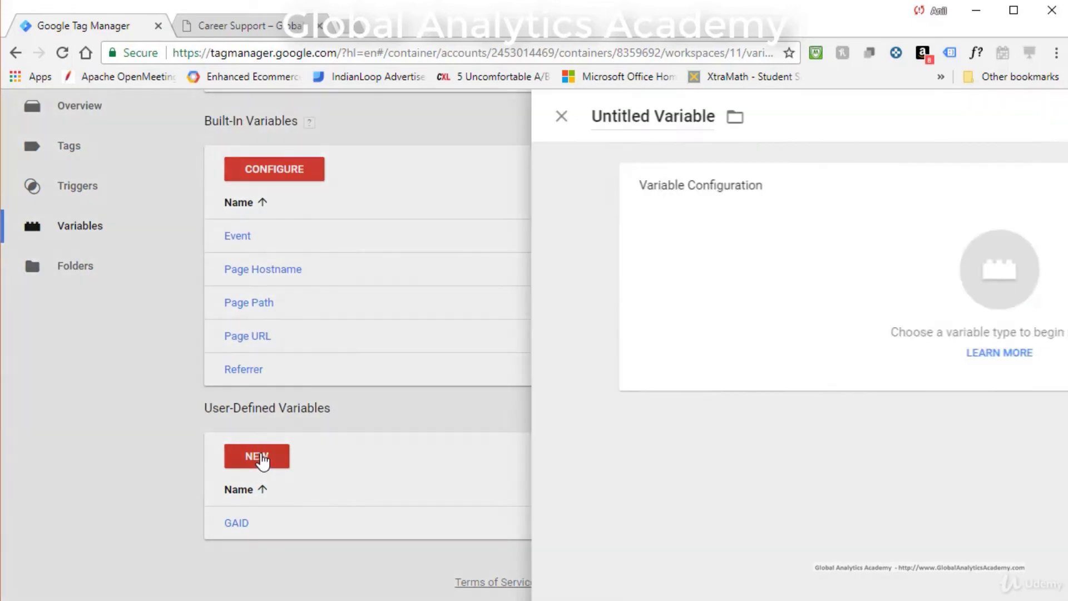
pyautogui.click(198, 116)
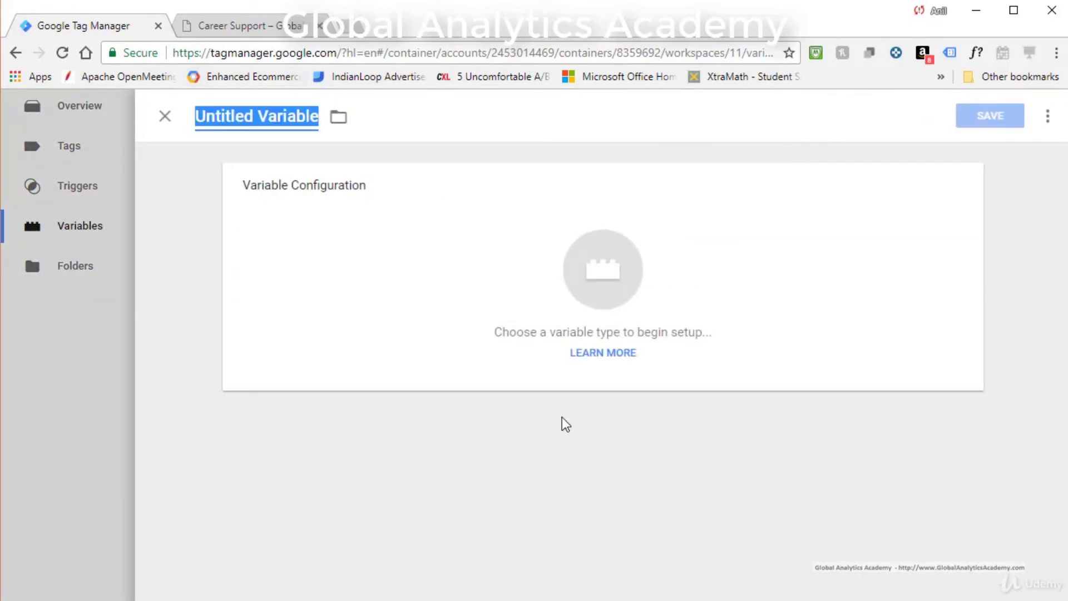
pyautogui.write('CF7-FormId')
pyautogui.click(618, 289)
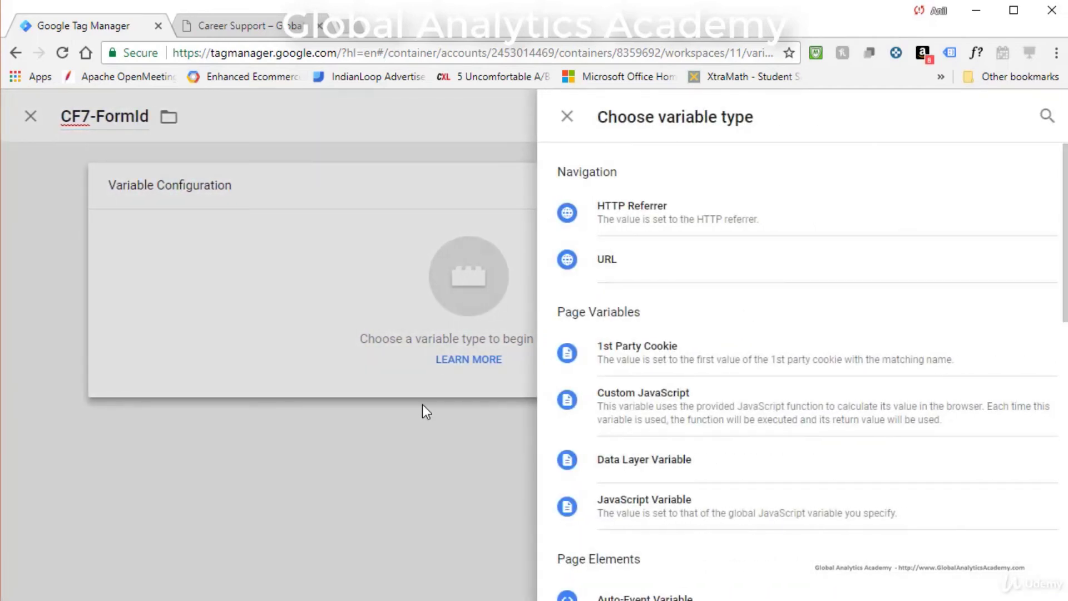
pyautogui.click(692, 476)
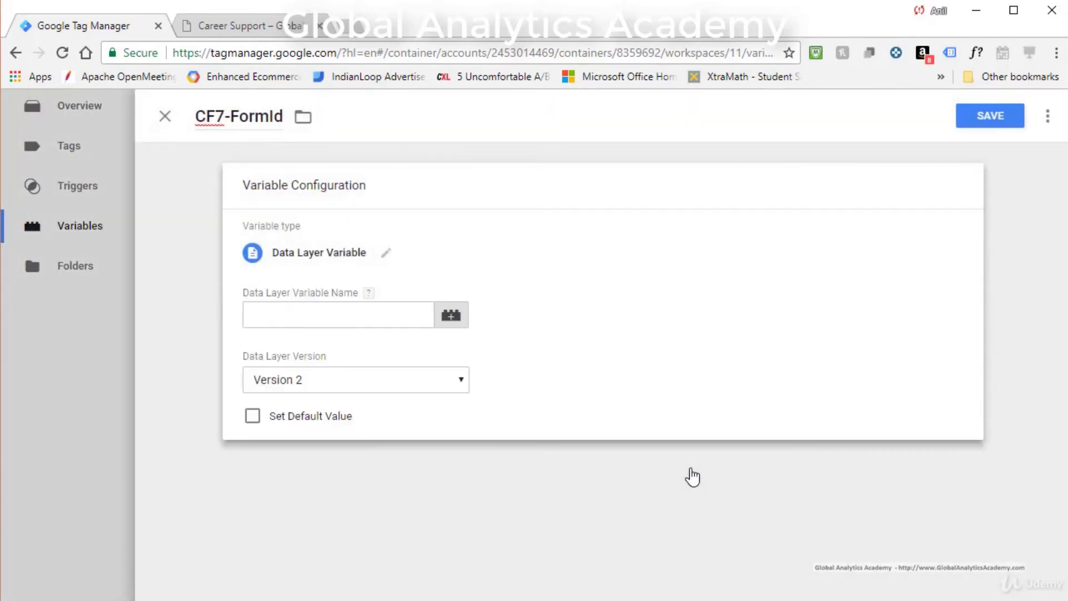
# Step: Set the data layer variable name to FormID, copied from the Career Support page's data layer preview, and save the variable
pyautogui.click(343, 323)
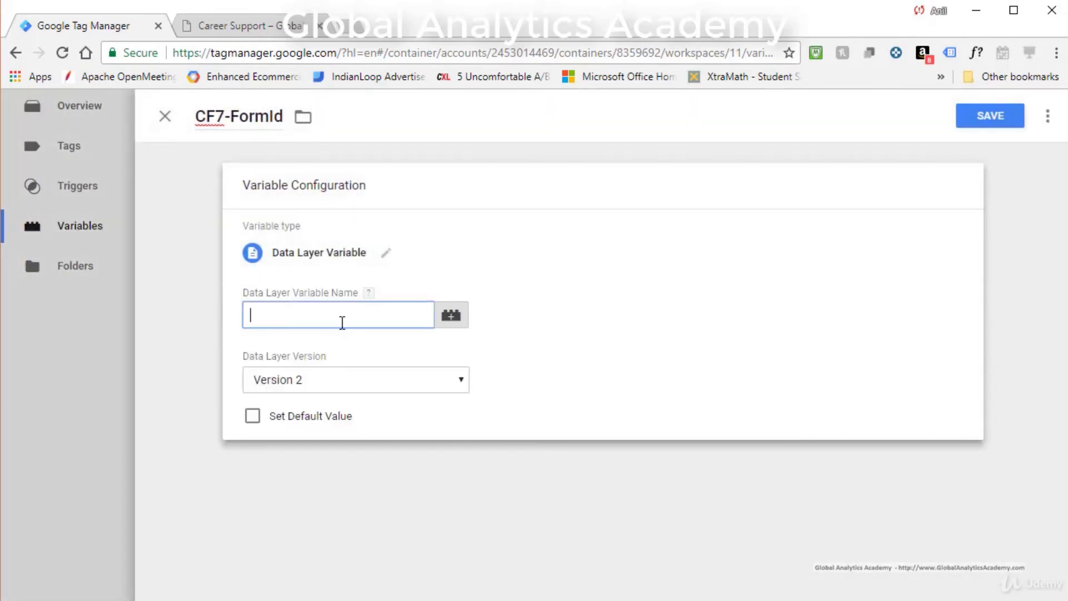
pyautogui.click(256, 25)
pyautogui.doubleClick(192, 571)
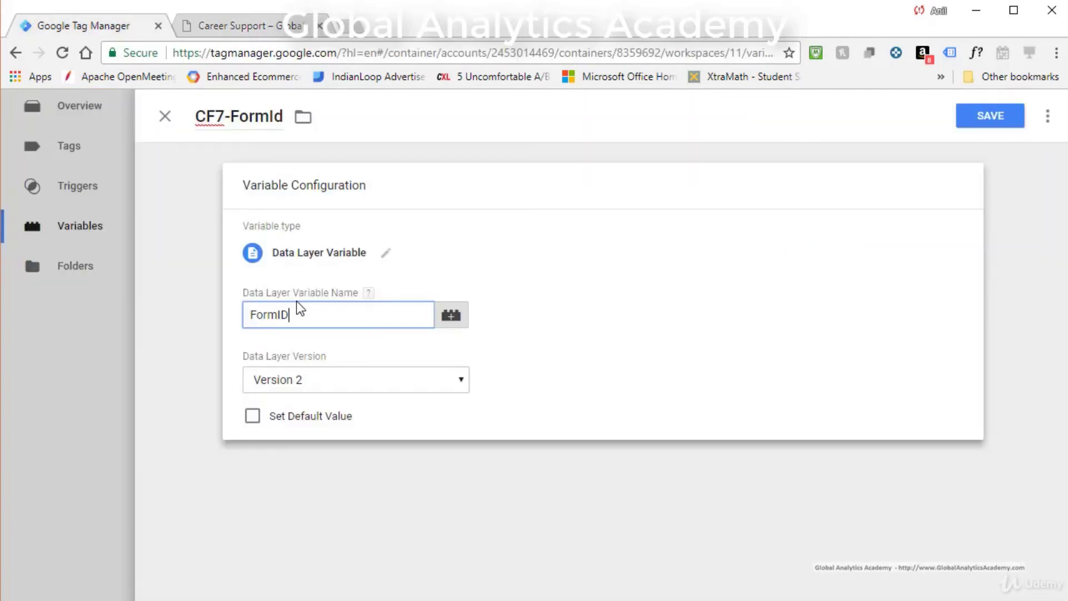
pyautogui.click(981, 114)
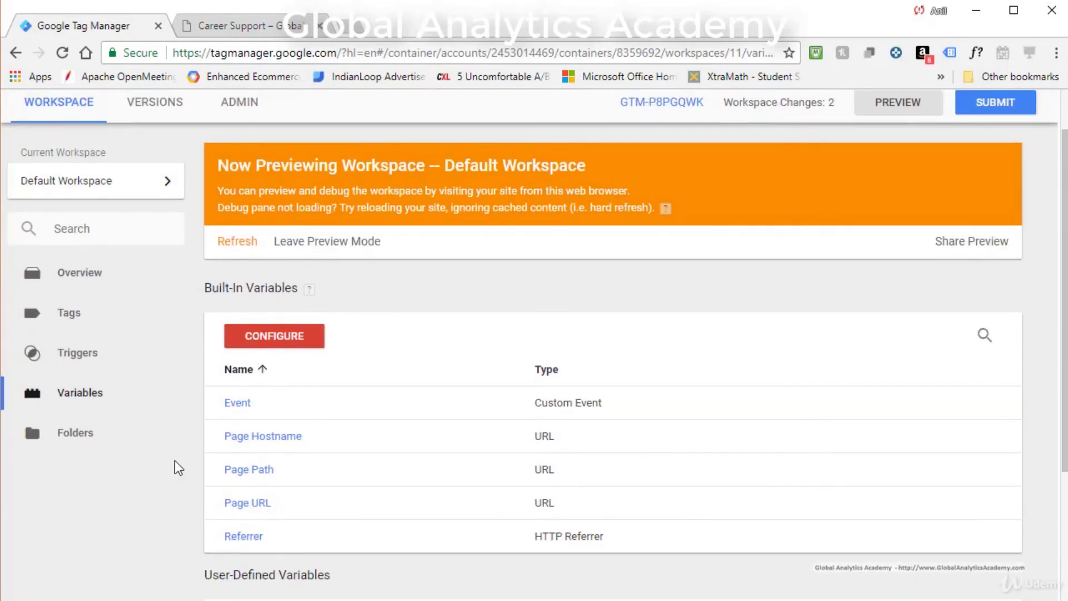
# Step: Create a tag named CF7Submit with the Universal Analytics tag type
pyautogui.click(72, 313)
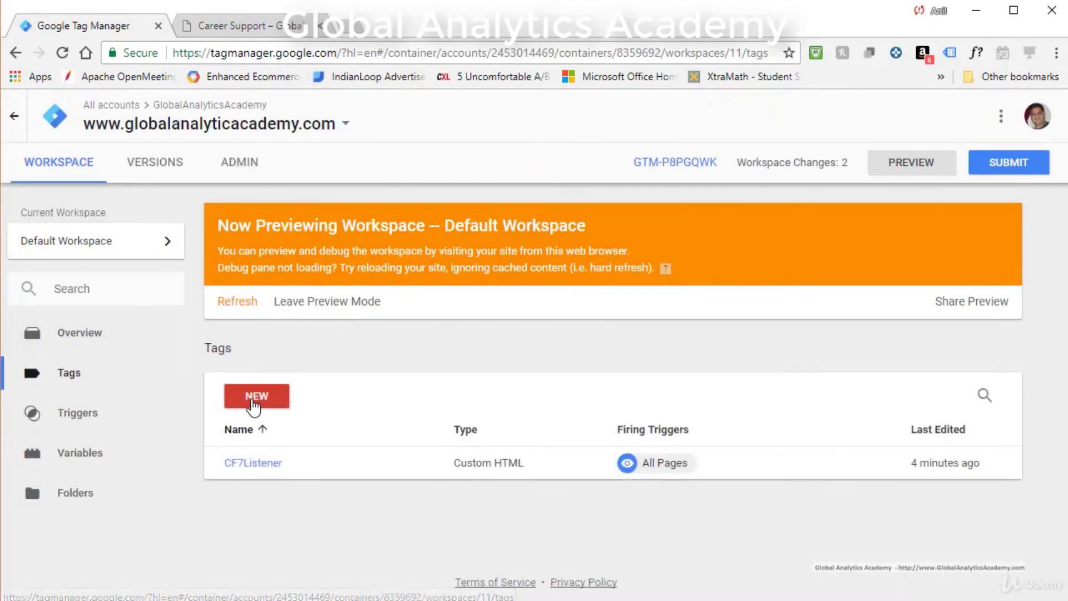
pyautogui.click(257, 398)
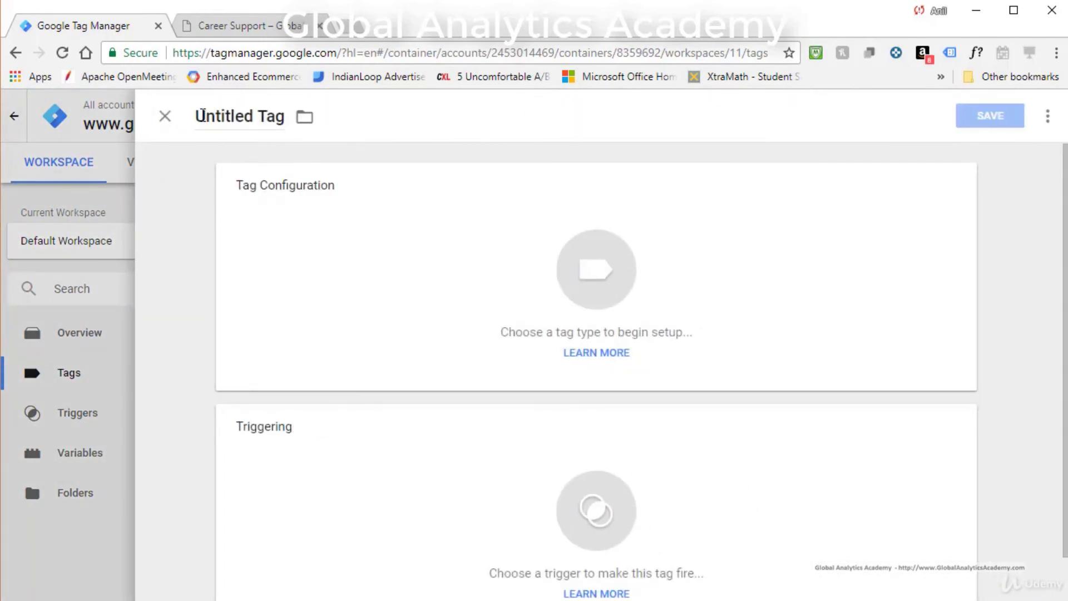
pyautogui.click(198, 116)
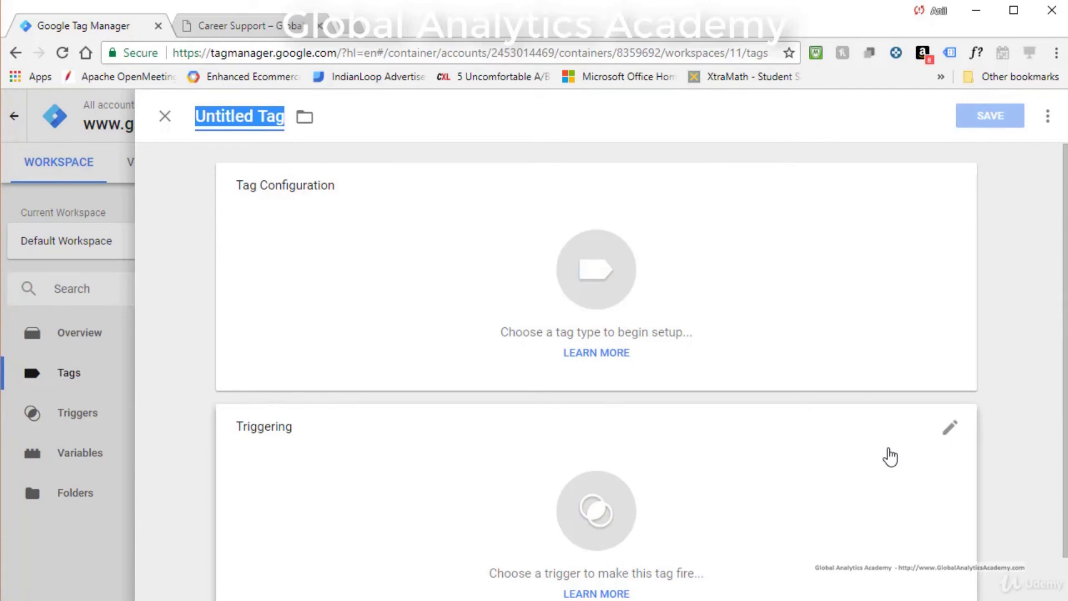
pyautogui.write('CF7Submit')
pyautogui.click(591, 303)
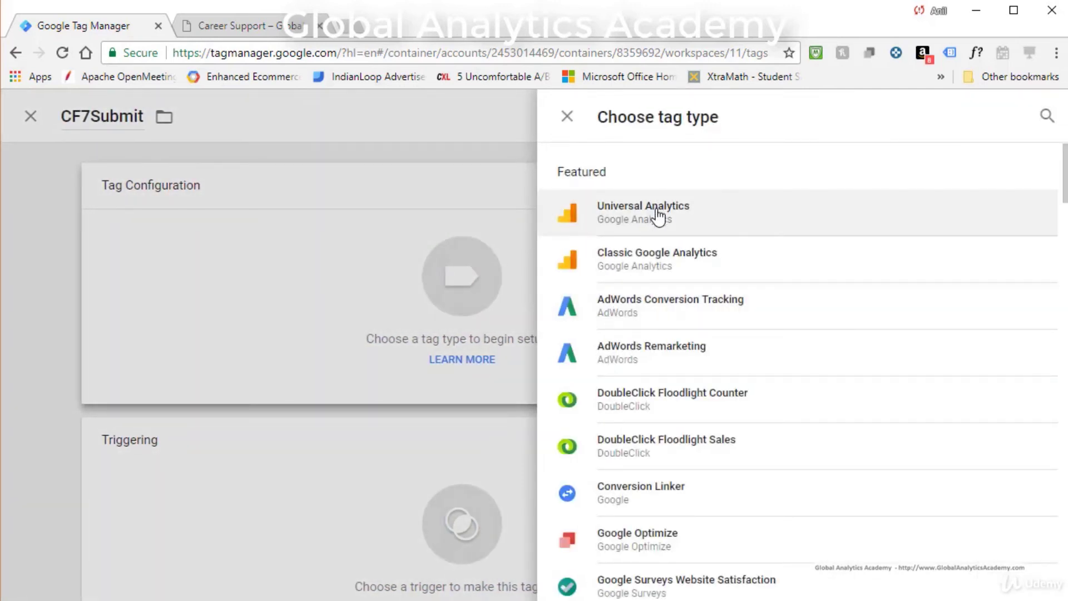
pyautogui.click(658, 217)
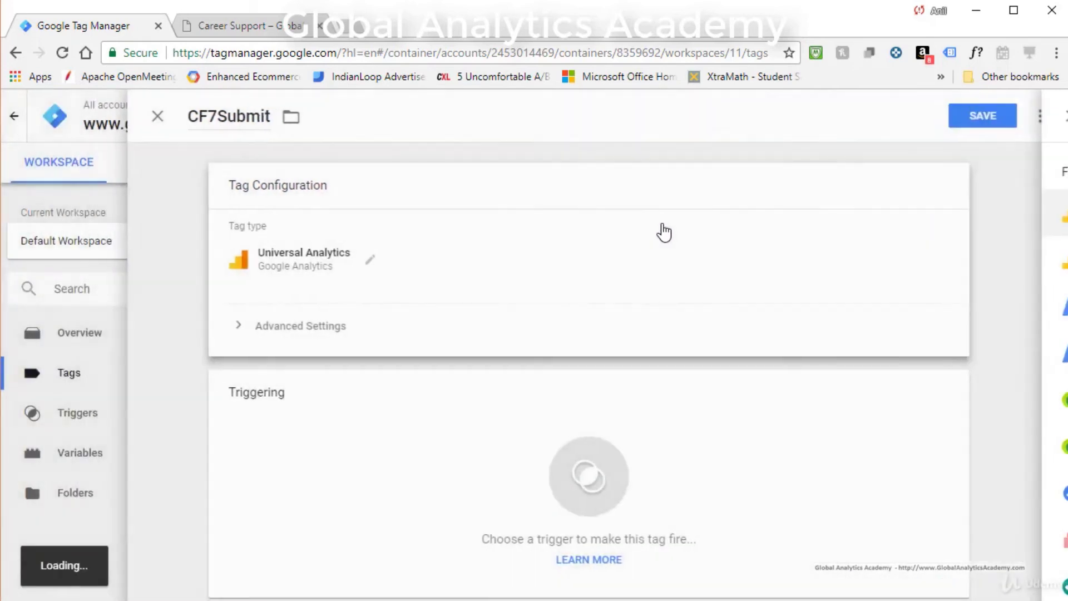
# Step: Set the tag's track type to Event, with category CF7Form, action Submit and the CF7-FormId variable as label
pyautogui.click(440, 333)
pyautogui.click(348, 384)
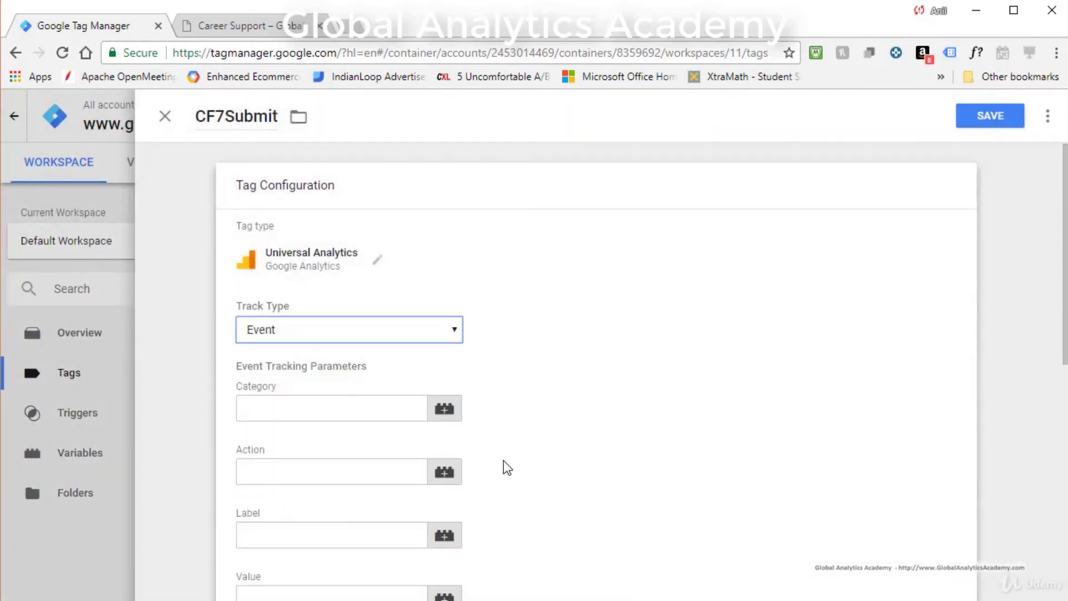
pyautogui.click(284, 409)
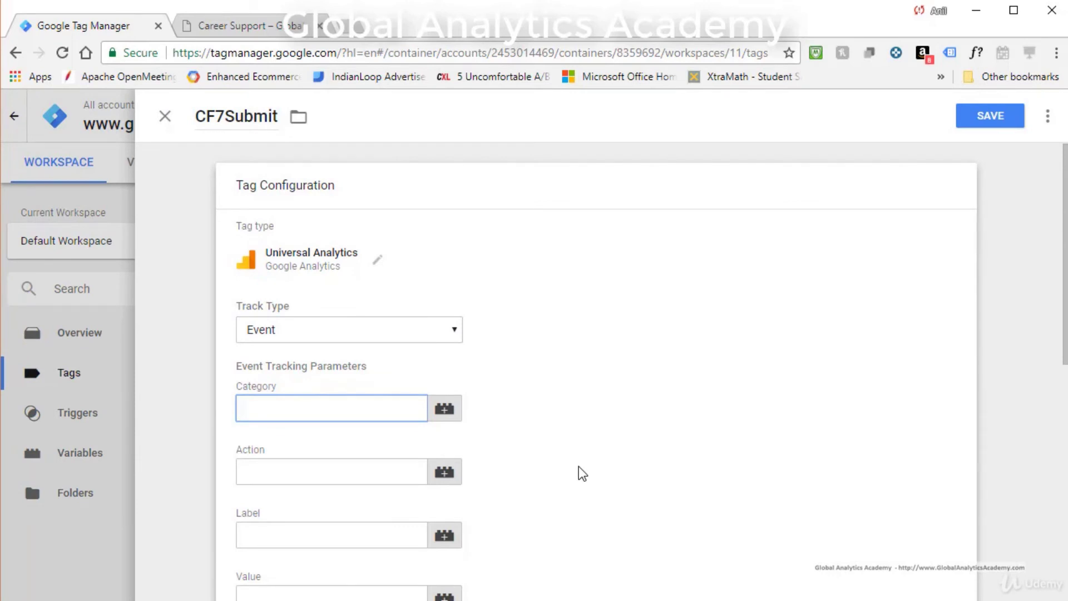
pyautogui.write('CF7Form')
pyautogui.click(343, 478)
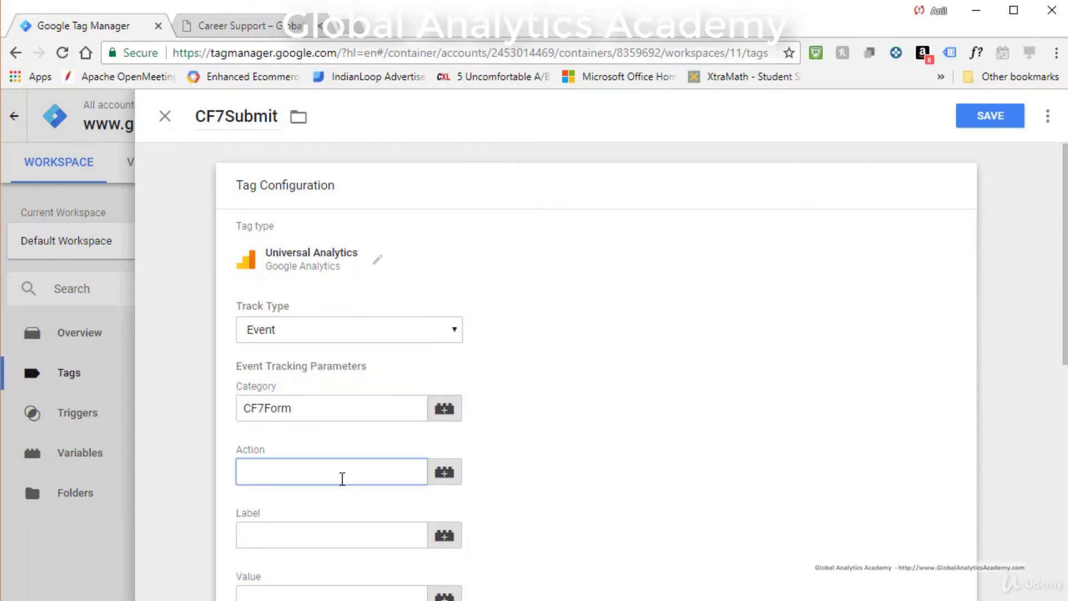
pyautogui.write('Submit')
pyautogui.click(324, 537)
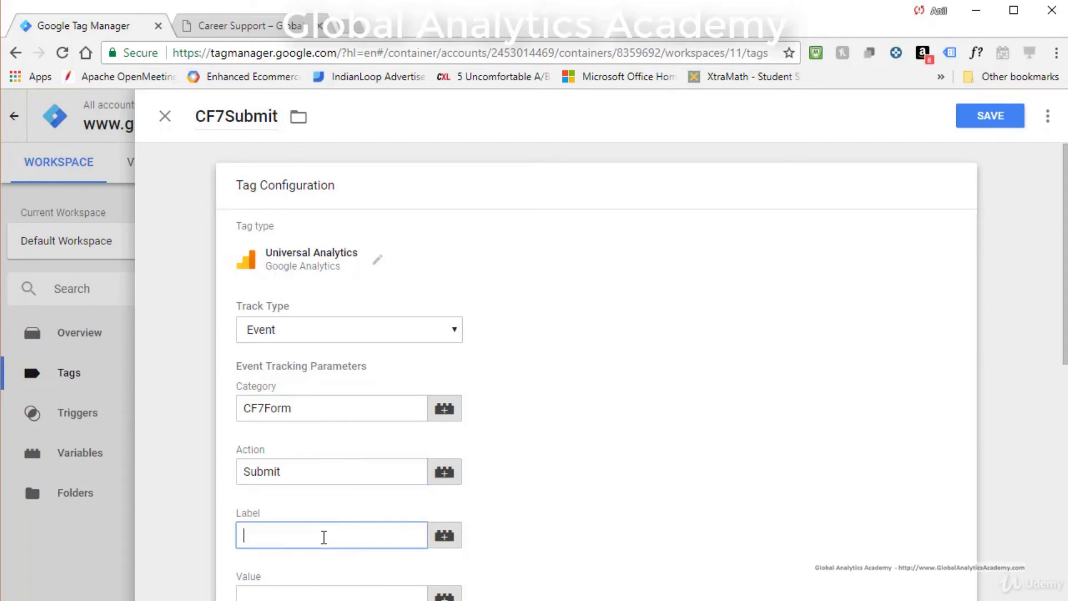
pyautogui.click(446, 537)
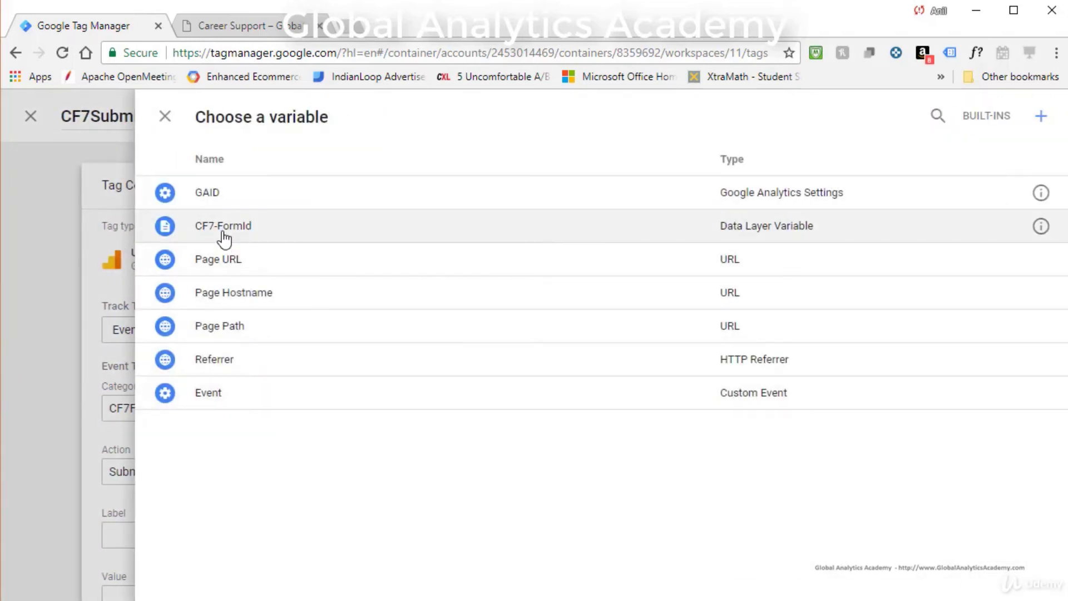
pyautogui.click(224, 239)
# Step: Set Non-Interaction Hit to True and choose {{GAID}} as the tag's Google Analytics settings variable
pyautogui.scroll(-4, 442, 432)
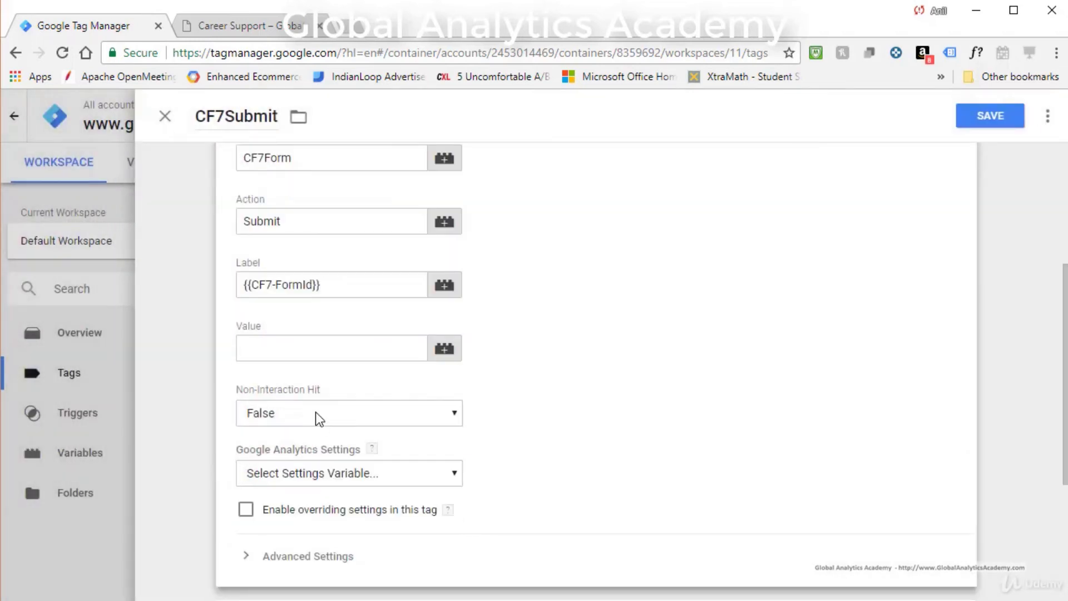
pyautogui.click(315, 412)
pyautogui.click(285, 439)
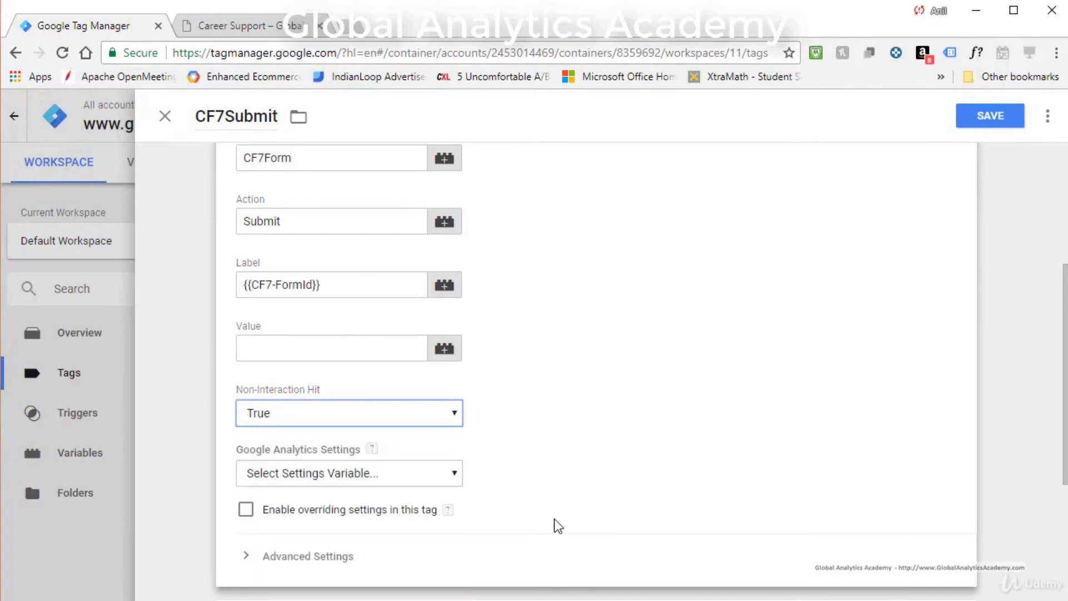
pyautogui.click(365, 474)
pyautogui.click(327, 532)
# Step: Add a new firing trigger to the CF7Submit tag, named CF7DataLayer, with the Custom Event type
pyautogui.scroll(-2, 560, 551)
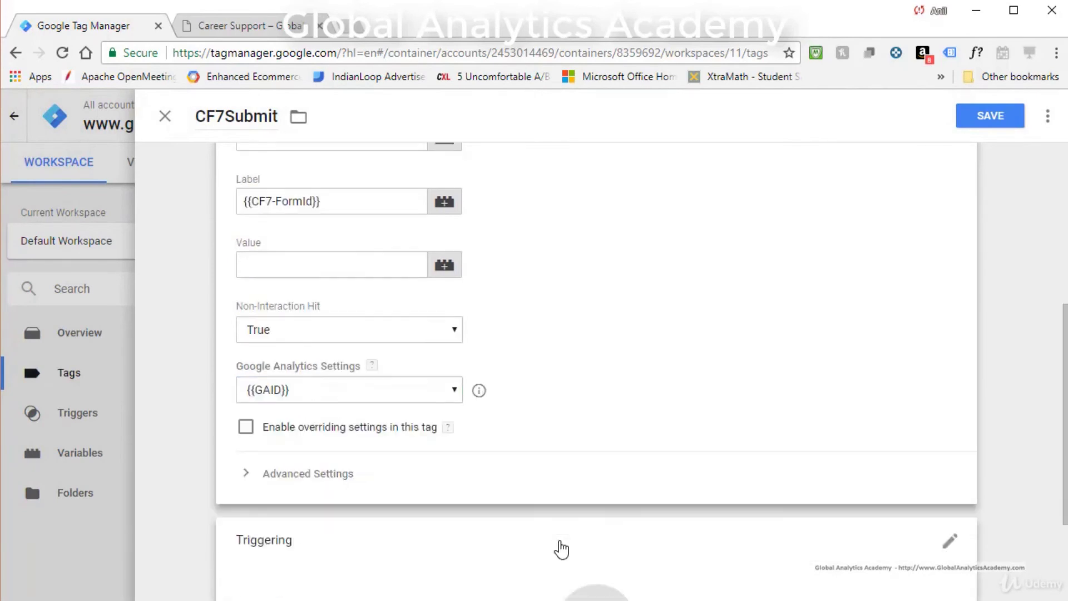
pyautogui.click(990, 116)
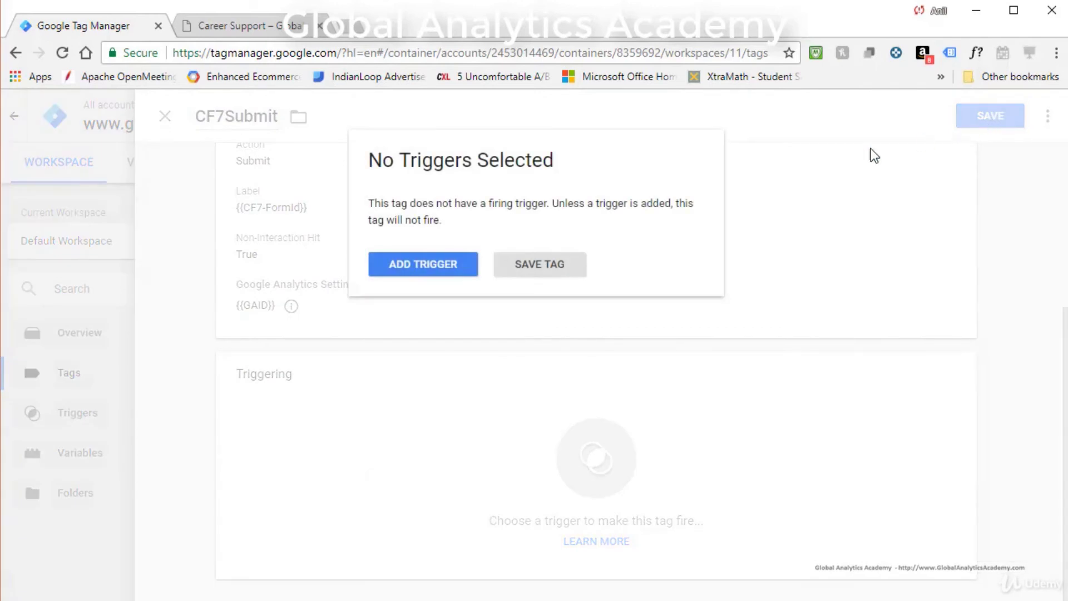
pyautogui.click(417, 267)
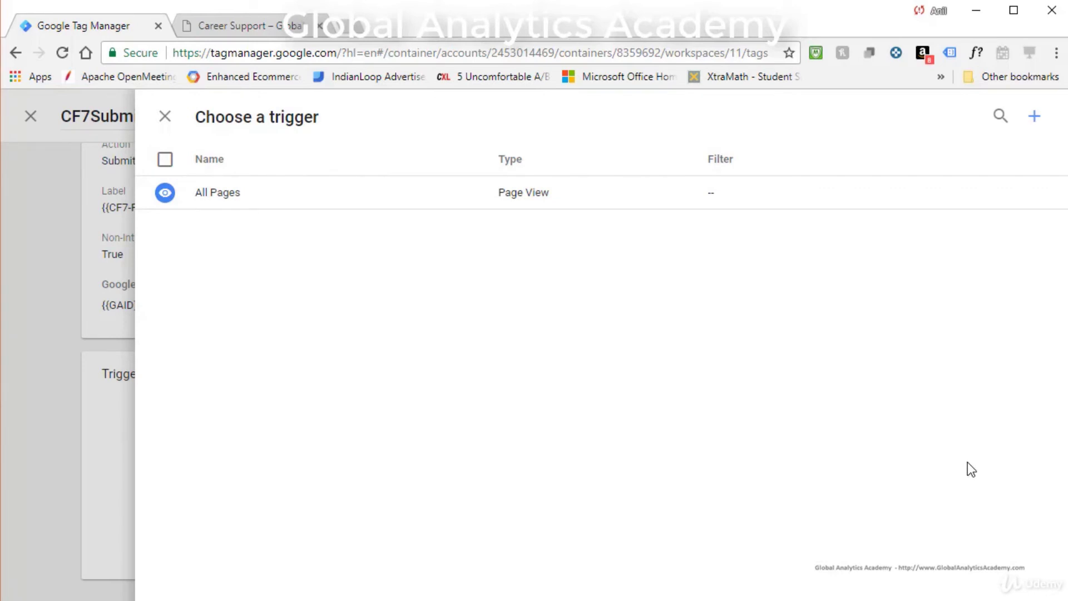
pyautogui.click(1035, 117)
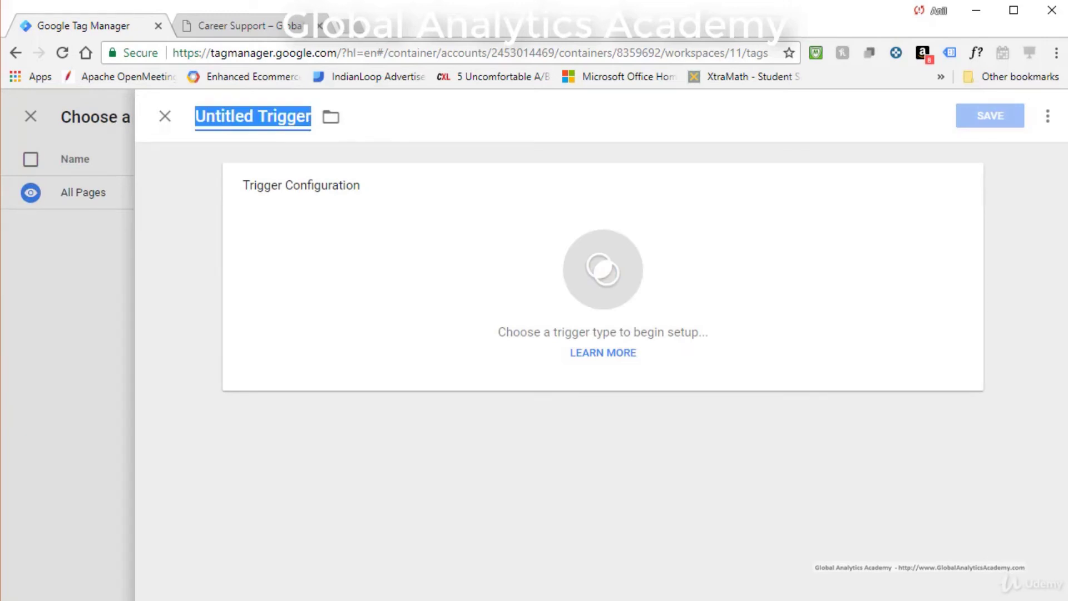
pyautogui.write('CF7DataLayer')
pyautogui.click(627, 291)
pyautogui.scroll(-2, 761, 529)
pyautogui.scroll(-4, 761, 532)
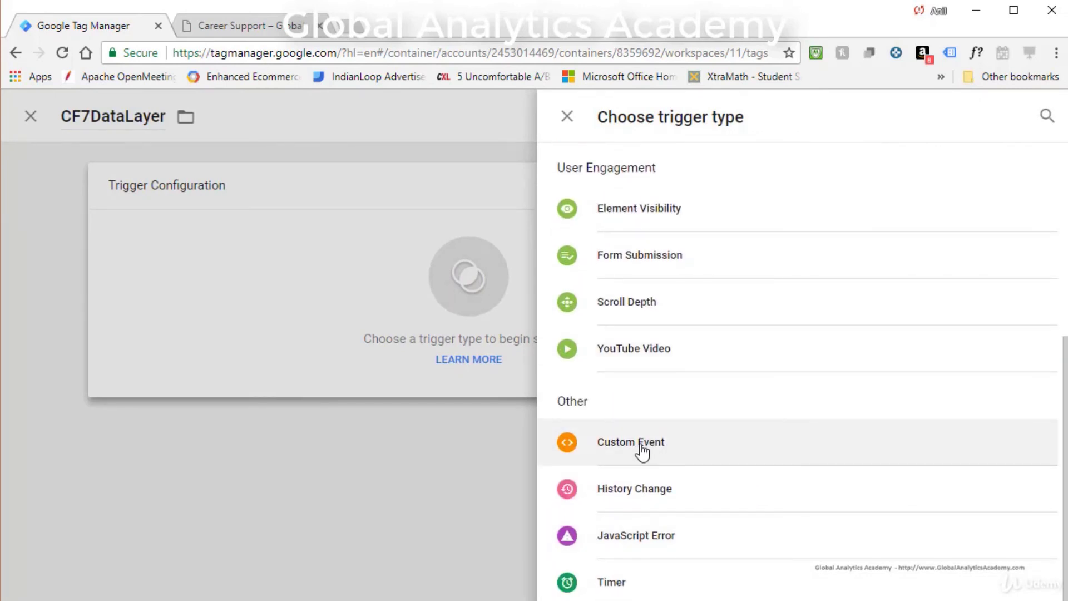
pyautogui.click(642, 451)
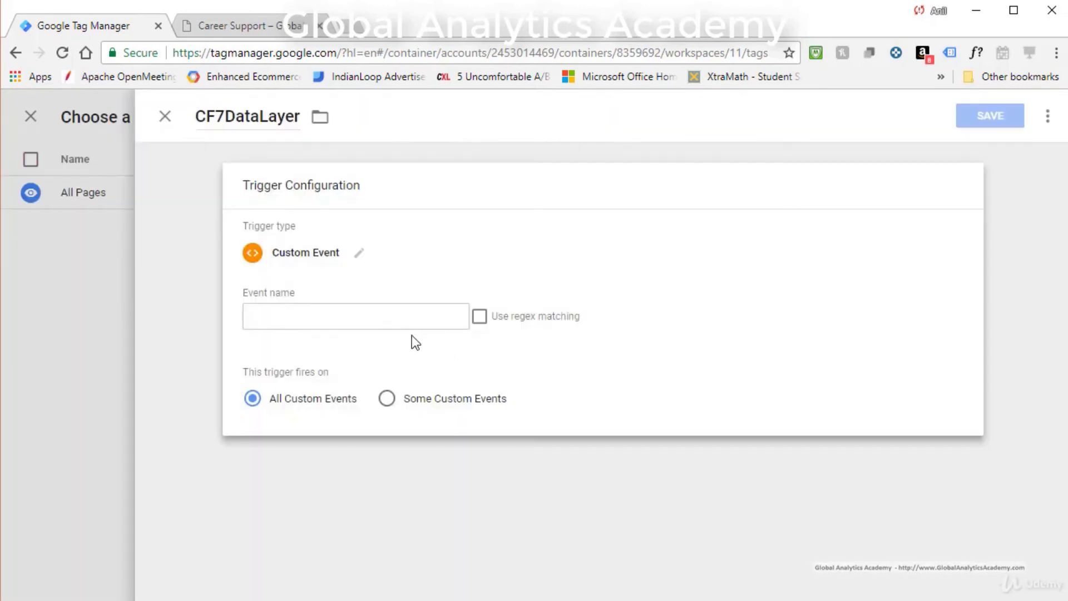
# Step: Set the trigger's event name to cf7submit, copied from the Career Support page's data layer preview, and save the trigger and the tag
pyautogui.click(222, 22)
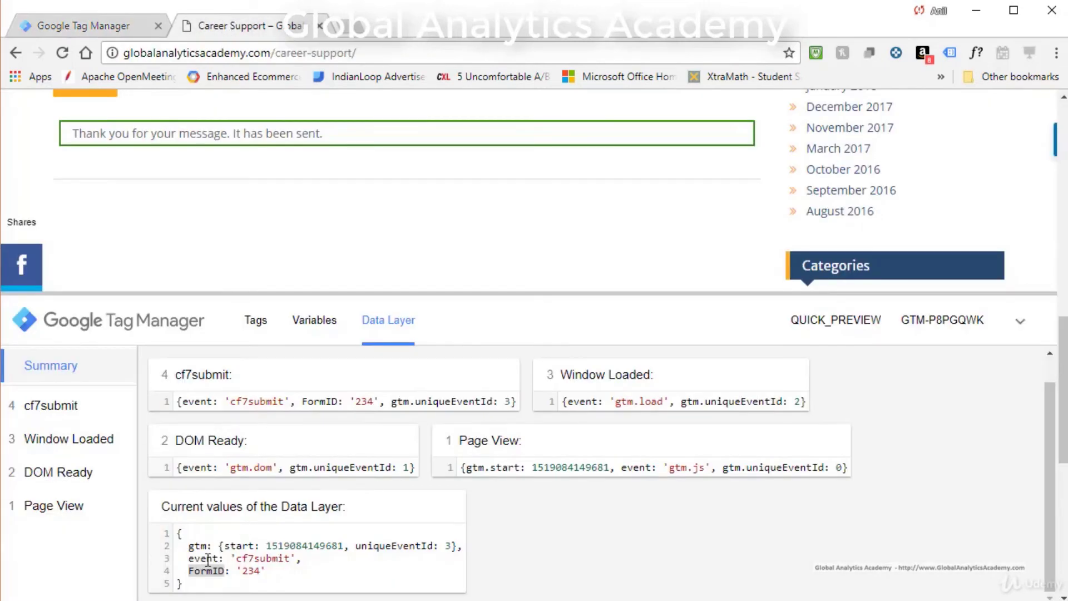
pyautogui.click(238, 557)
pyautogui.moveTo(238, 557); pyautogui.dragTo(289, 557)
pyautogui.hotkey('ctrl', 'shift', 'Tab')
pyautogui.write('cf7submit')
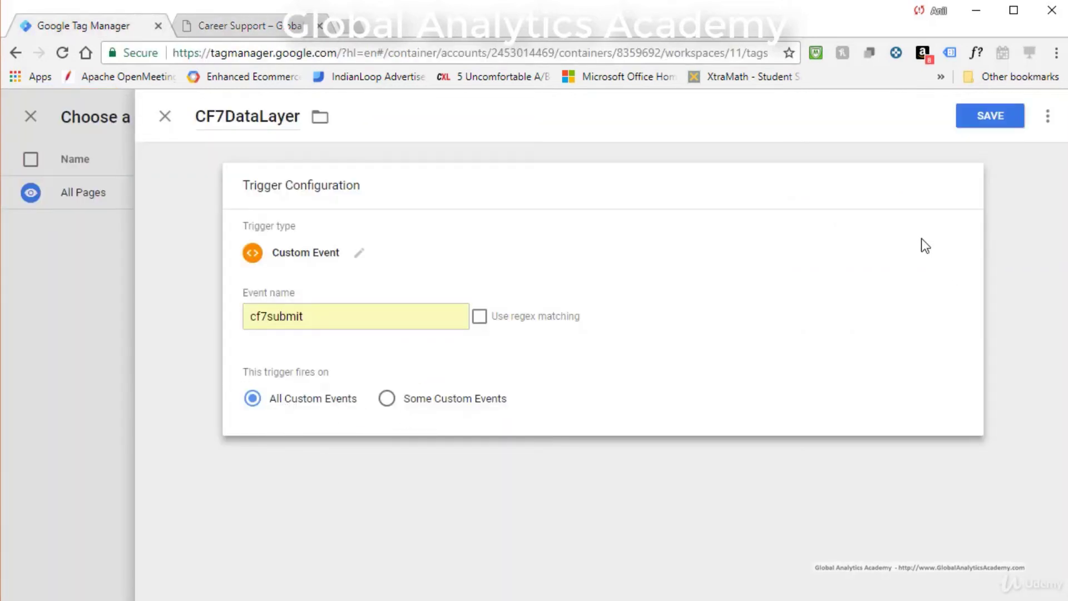
pyautogui.click(1011, 126)
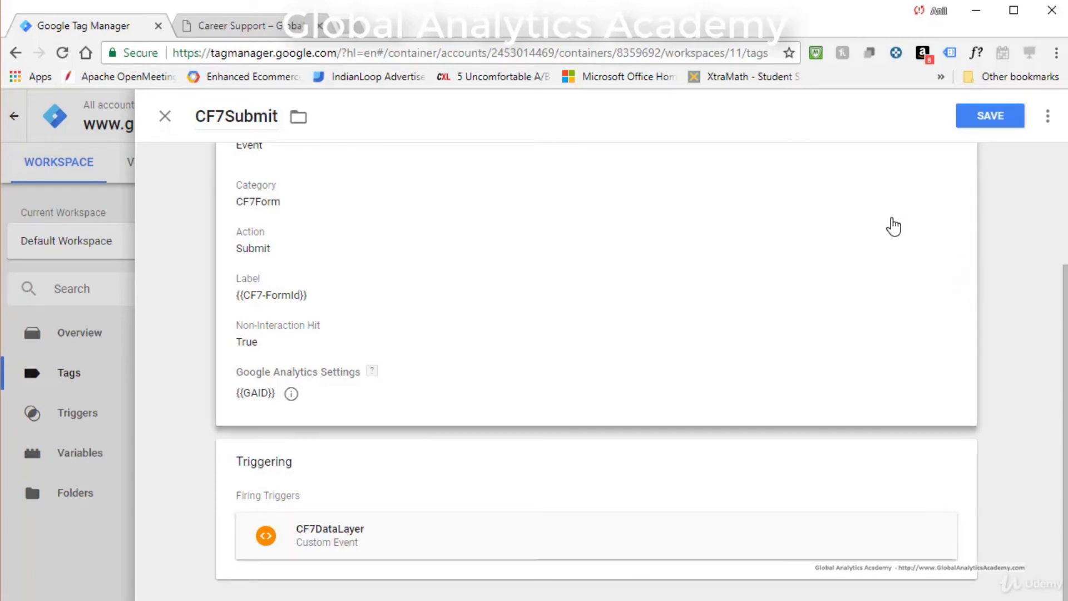
pyautogui.click(990, 114)
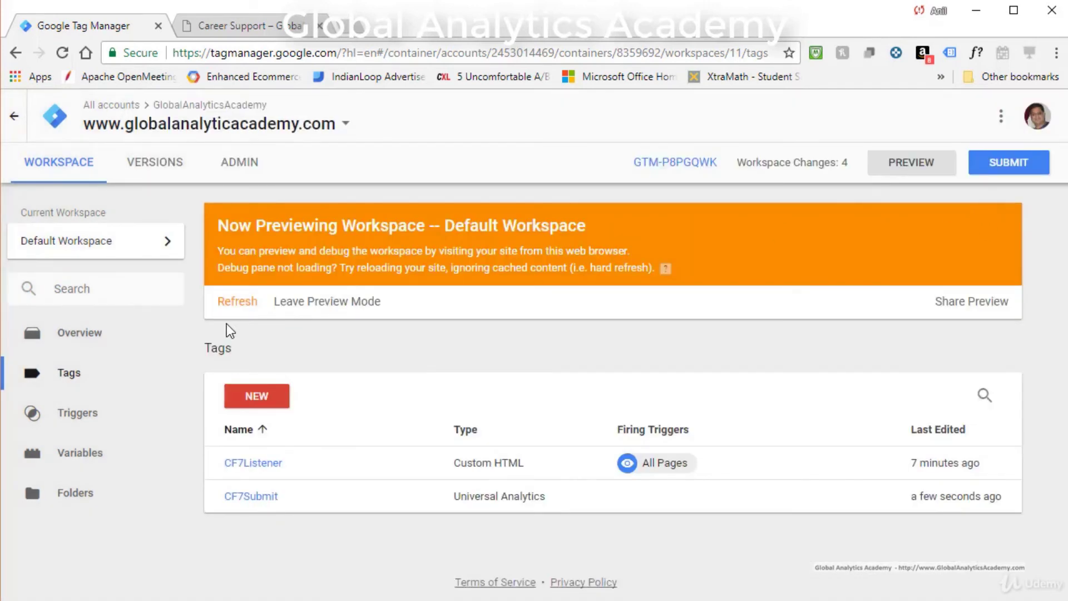
# Step: Refresh the workspace preview and send the contact form on the Career Support page as a test
pyautogui.click(232, 312)
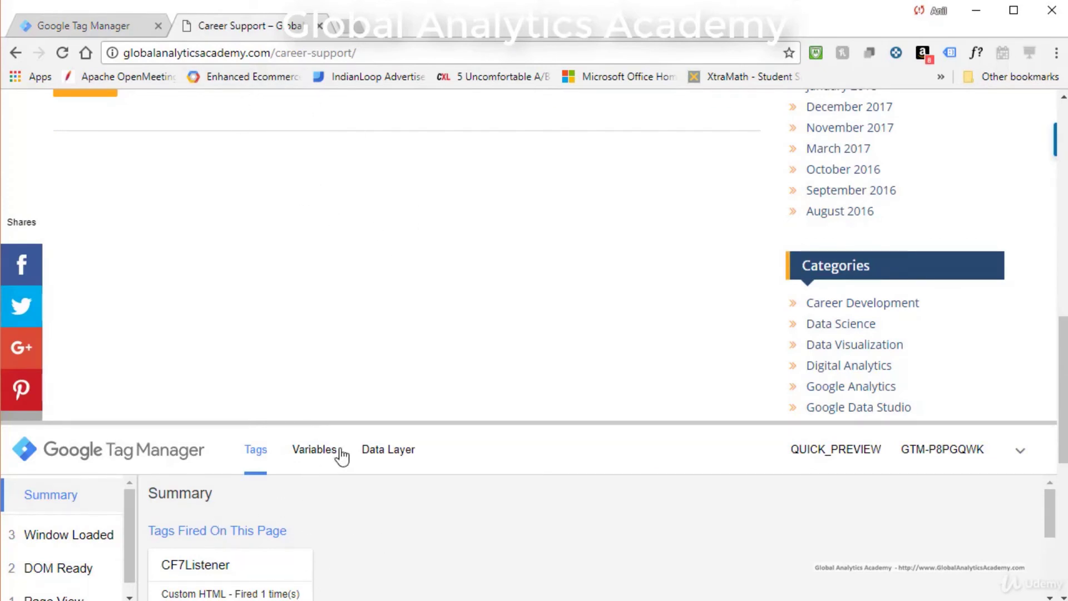
pyautogui.moveTo(359, 424); pyautogui.dragTo(359, 420)
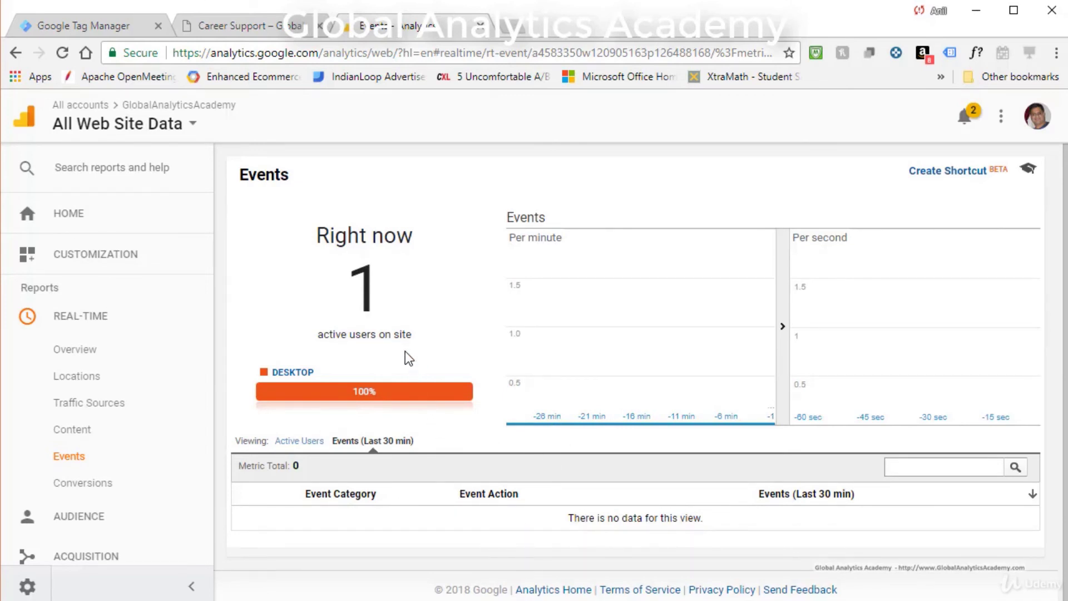
pyautogui.click(239, 26)
pyautogui.click(85, 251)
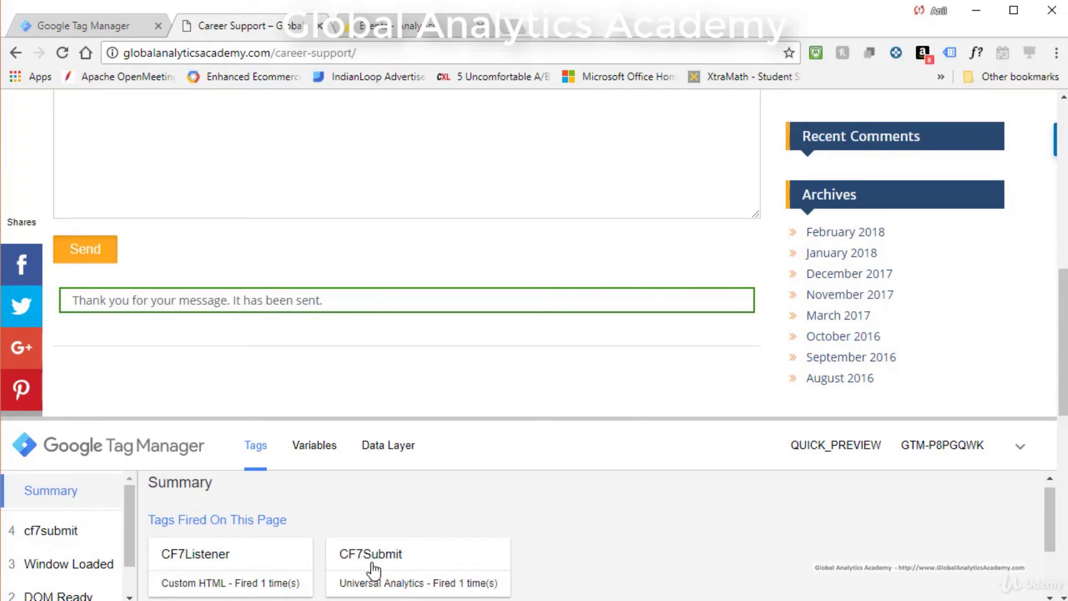
# Step: Examine the page's data layer after the submission, and the CF7Form category in the Google Analytics real-time events report
pyautogui.click(393, 452)
pyautogui.scroll(-5, 507, 517)
pyautogui.scroll(-3, 512, 525)
pyautogui.click(405, 25)
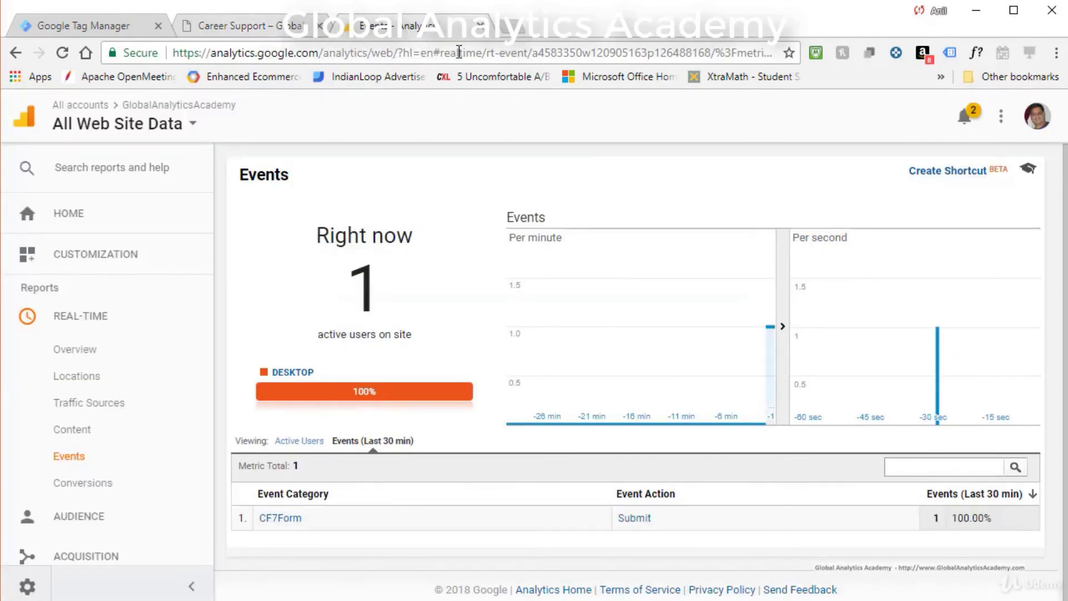
pyautogui.click(289, 518)
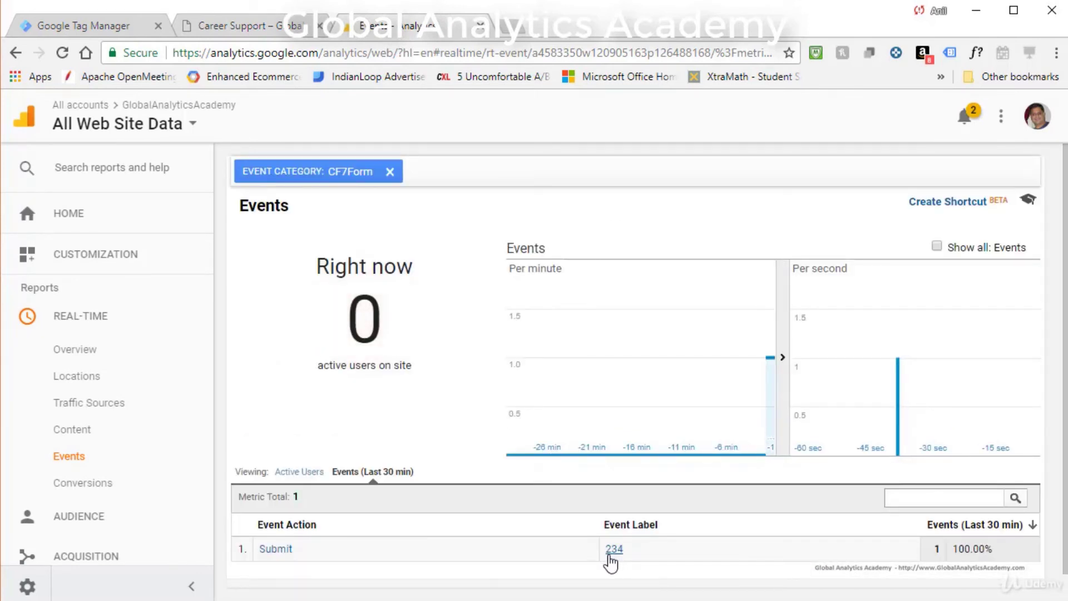
# Step: Review the CF7Listener tag's script, the CF7Submit tag's configuration and its CF7DataLayer trigger in Google Tag Manager
pyautogui.click(126, 25)
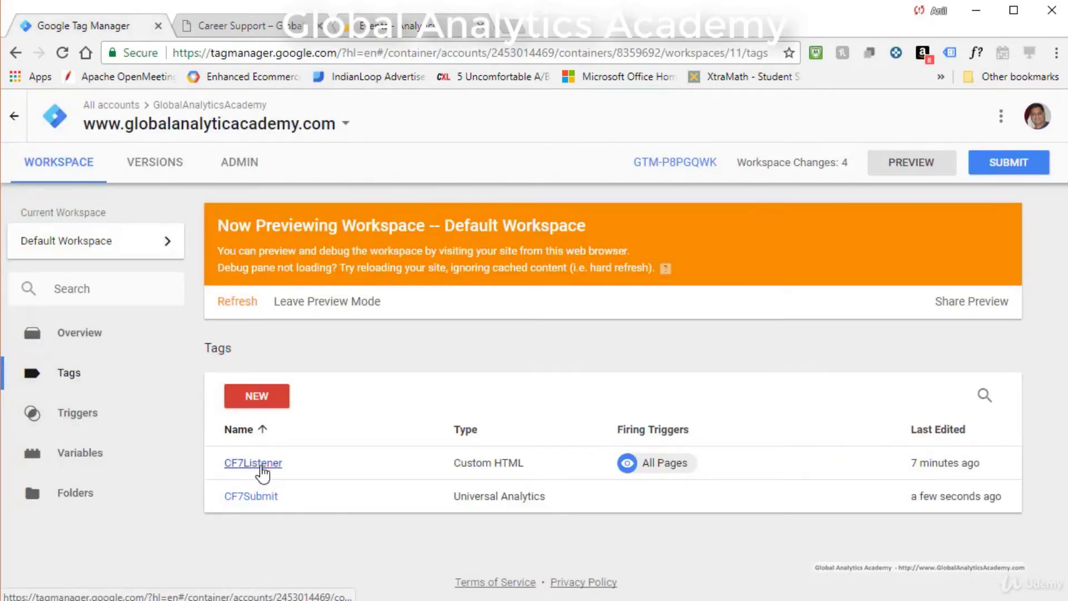
pyautogui.click(261, 470)
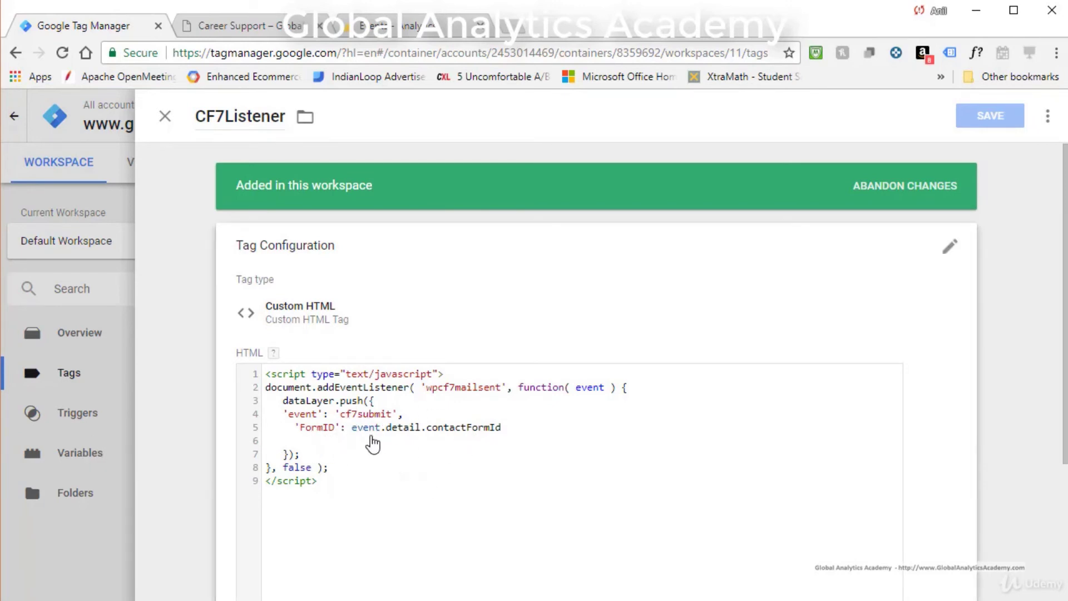
pyautogui.click(81, 456)
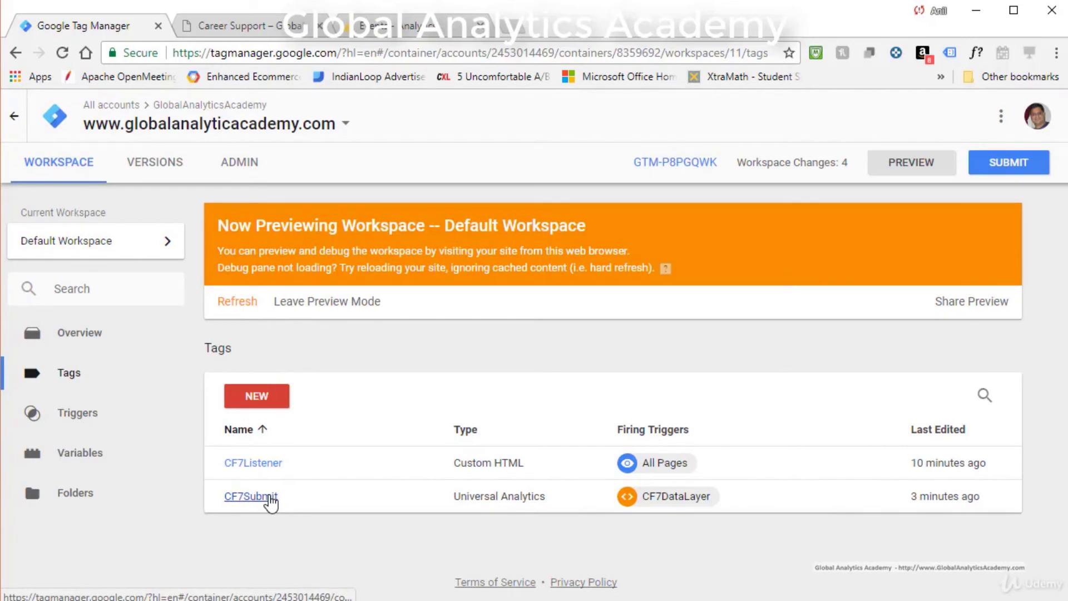
pyautogui.click(251, 496)
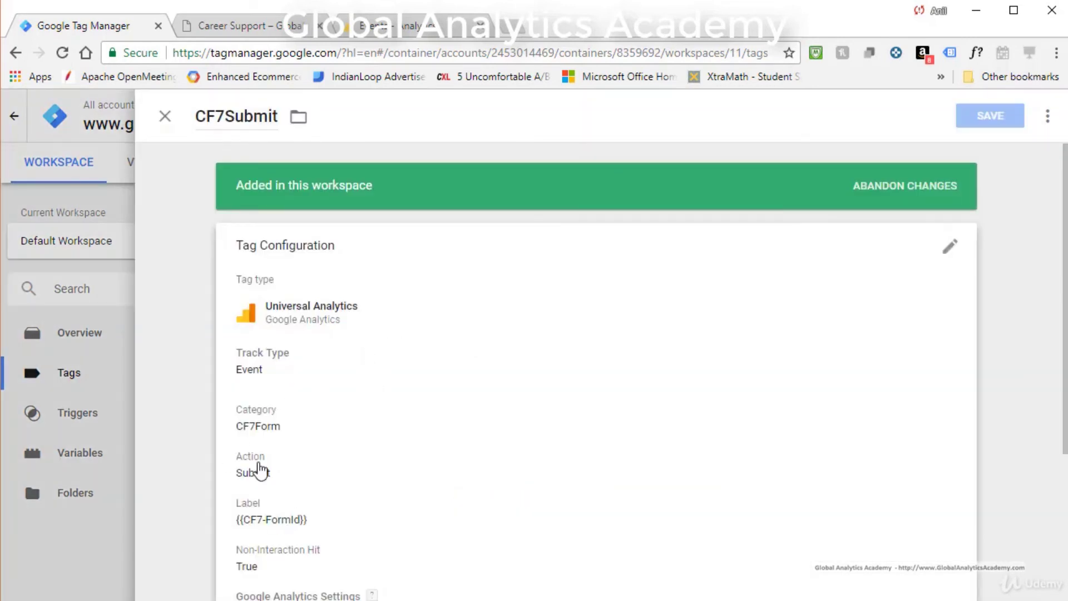
pyautogui.scroll(-4, 255, 474)
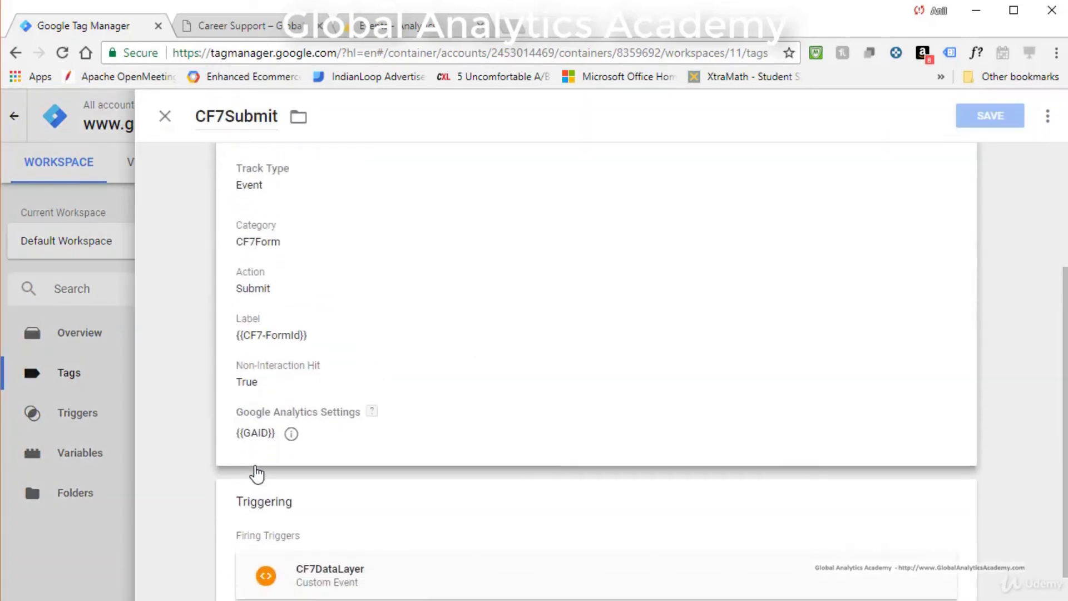
pyautogui.click(323, 548)
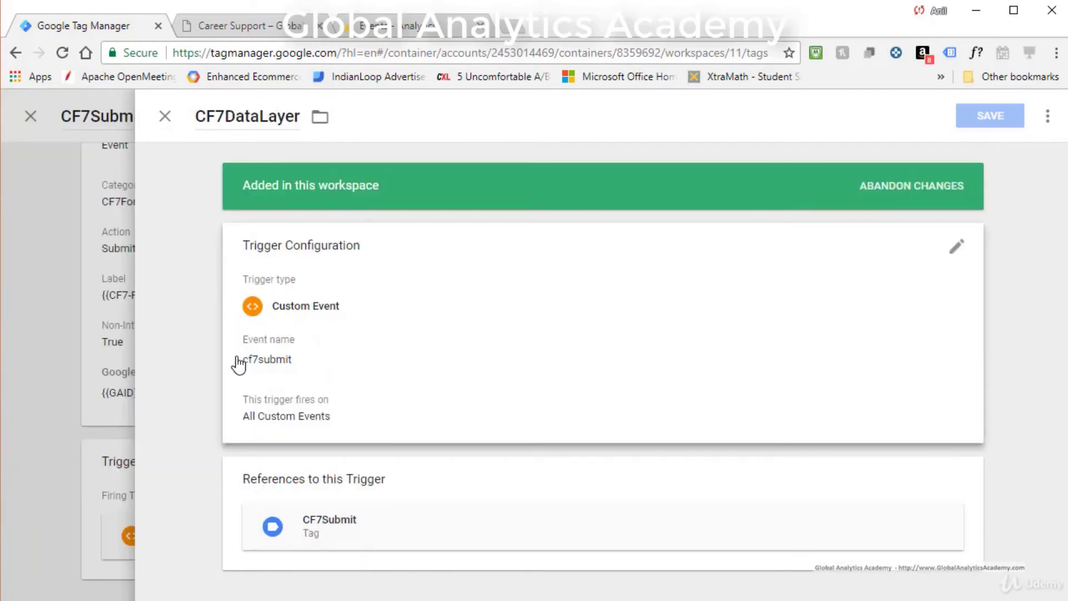
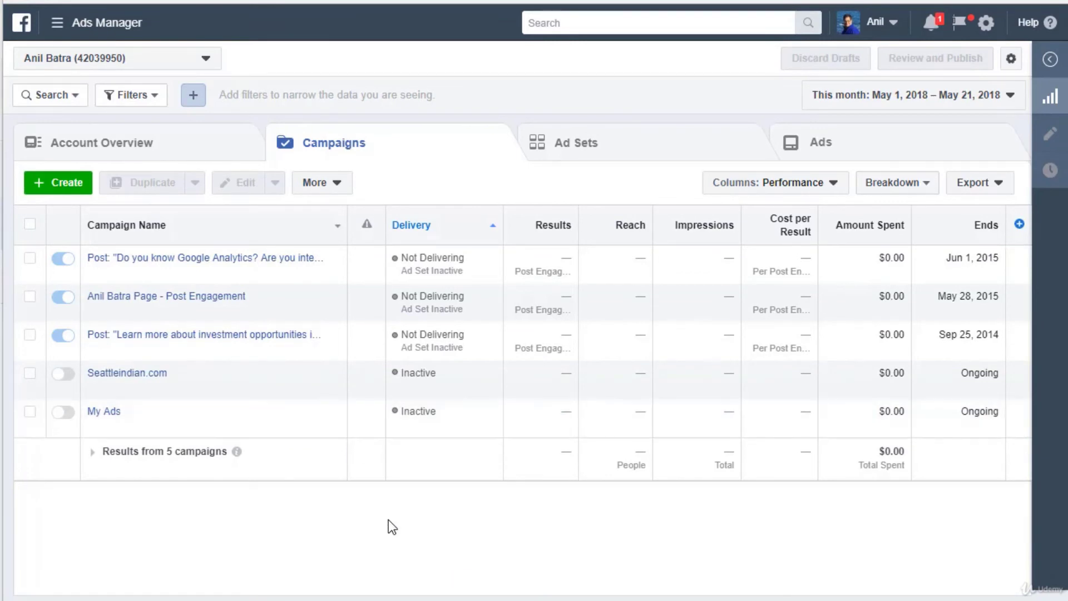
# Step: In Facebook Ads Manager, create a Facebook pixel named Global Analytics Academy Pixel
pyautogui.click(87, 31)
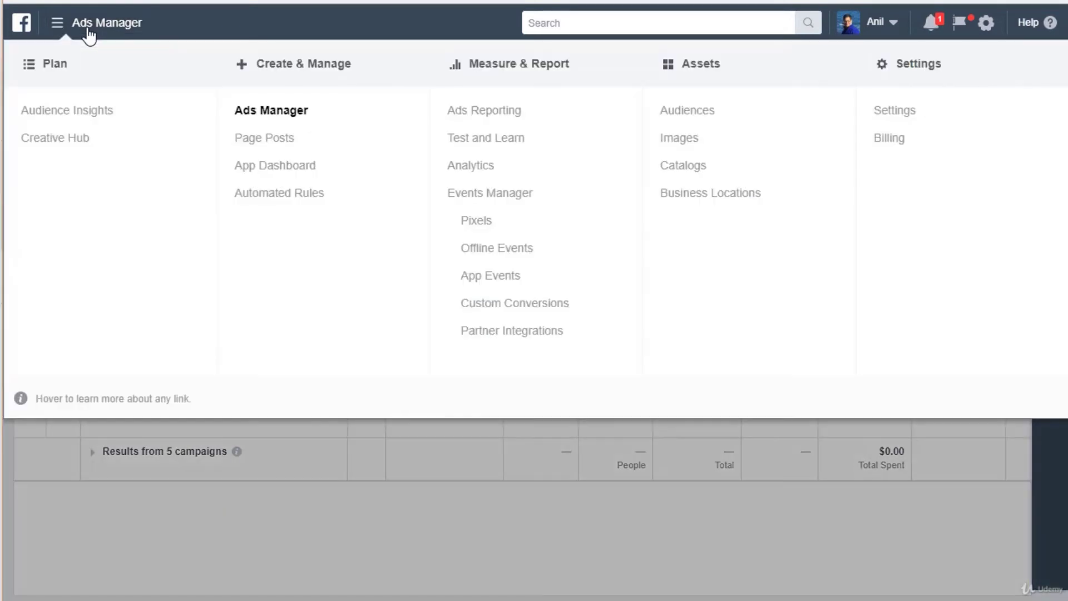
pyautogui.click(480, 227)
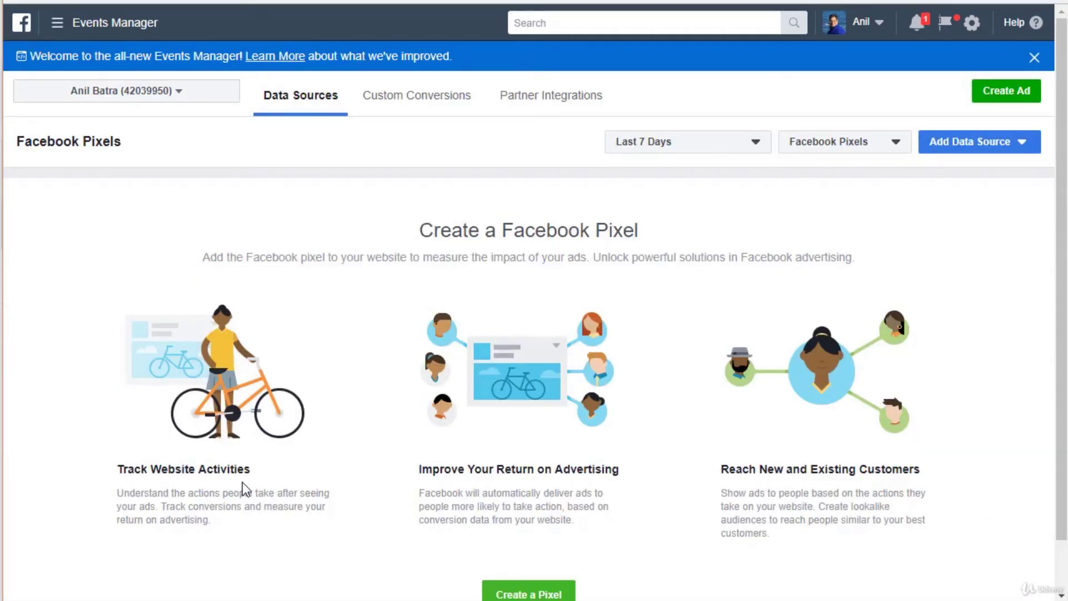
pyautogui.scroll(-1, 242, 482)
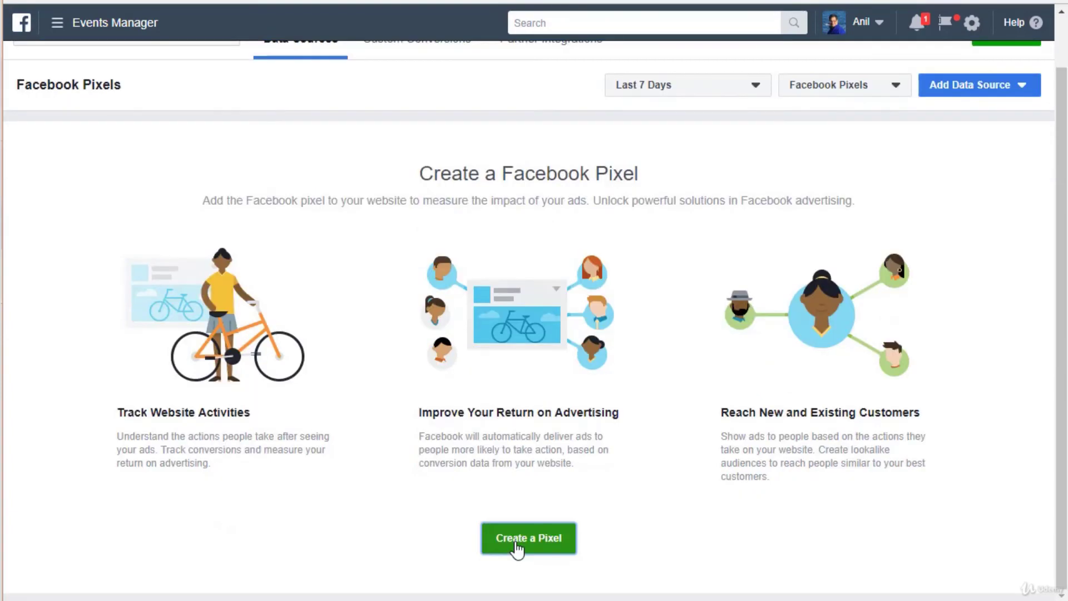
pyautogui.click(510, 546)
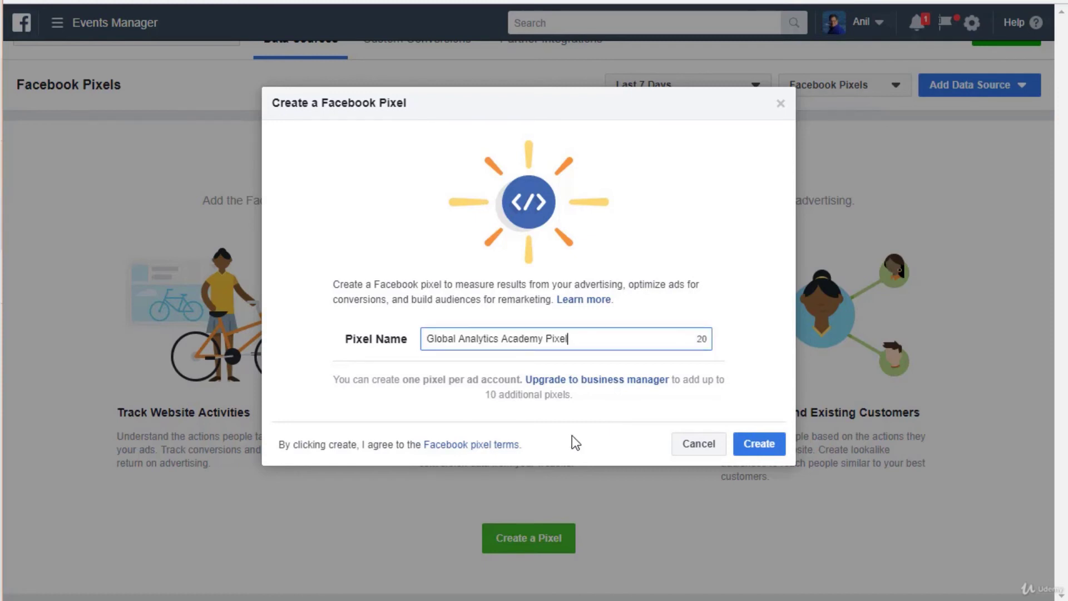
pyautogui.click(764, 457)
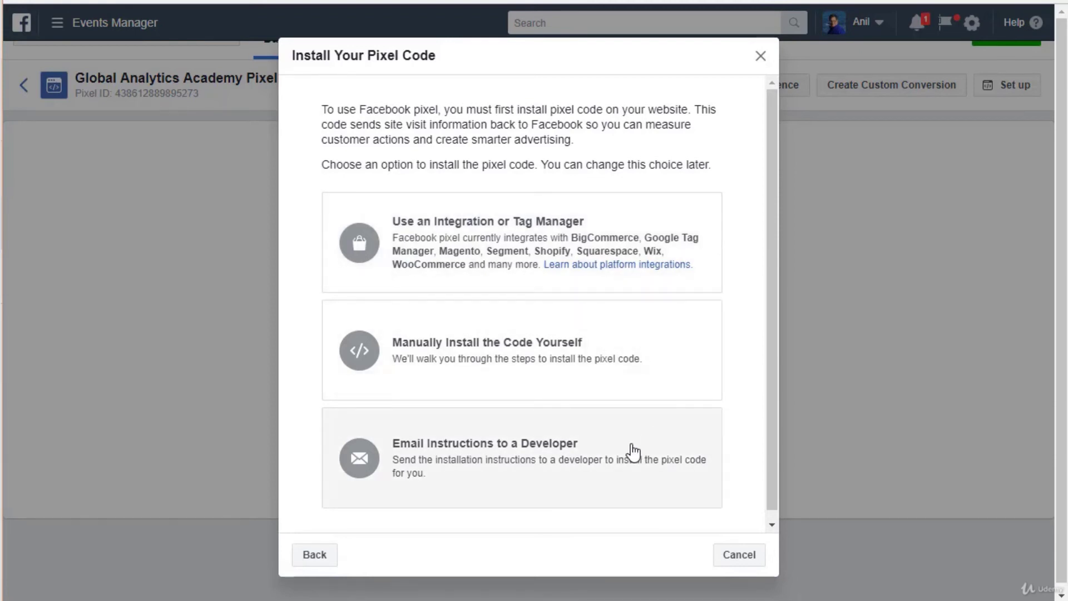
# Step: Choose to install the pixel code manually and copy the entire Facebook pixel code
pyautogui.click(440, 368)
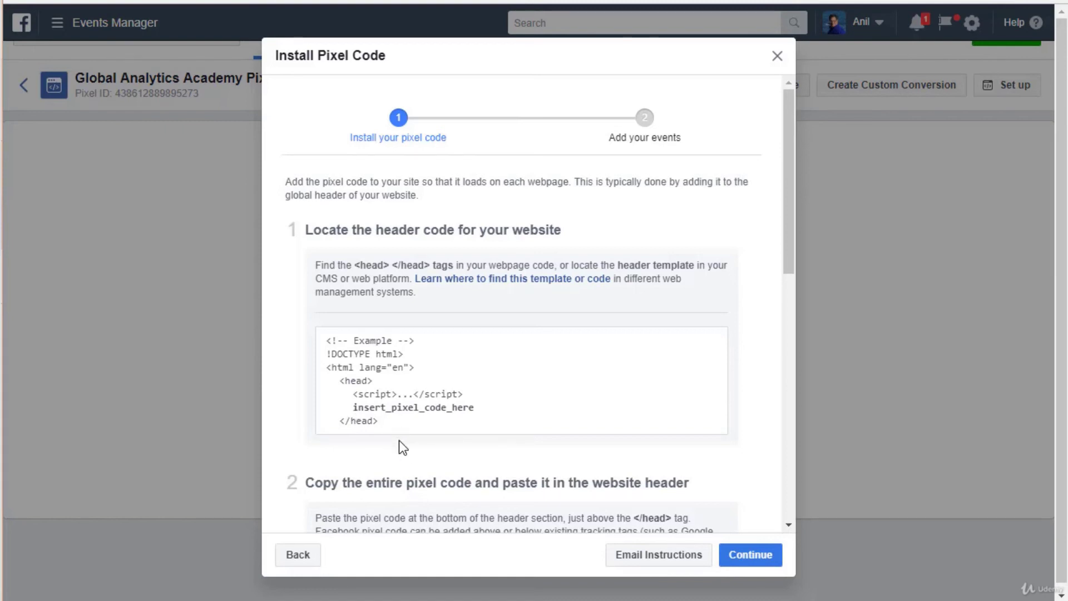
pyautogui.scroll(-6, 408, 460)
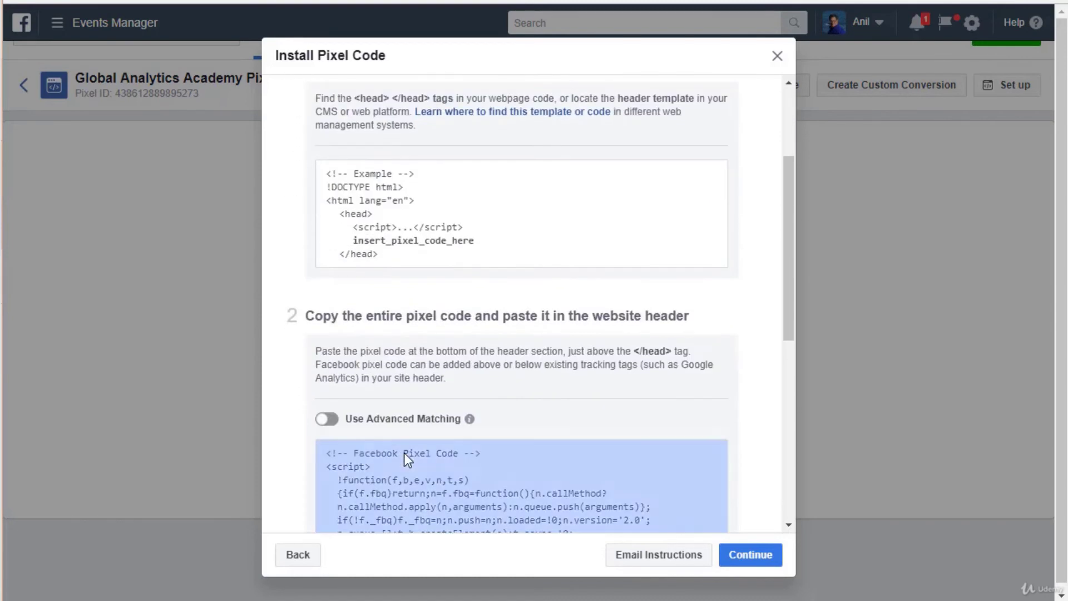
pyautogui.scroll(-3, 500, 472)
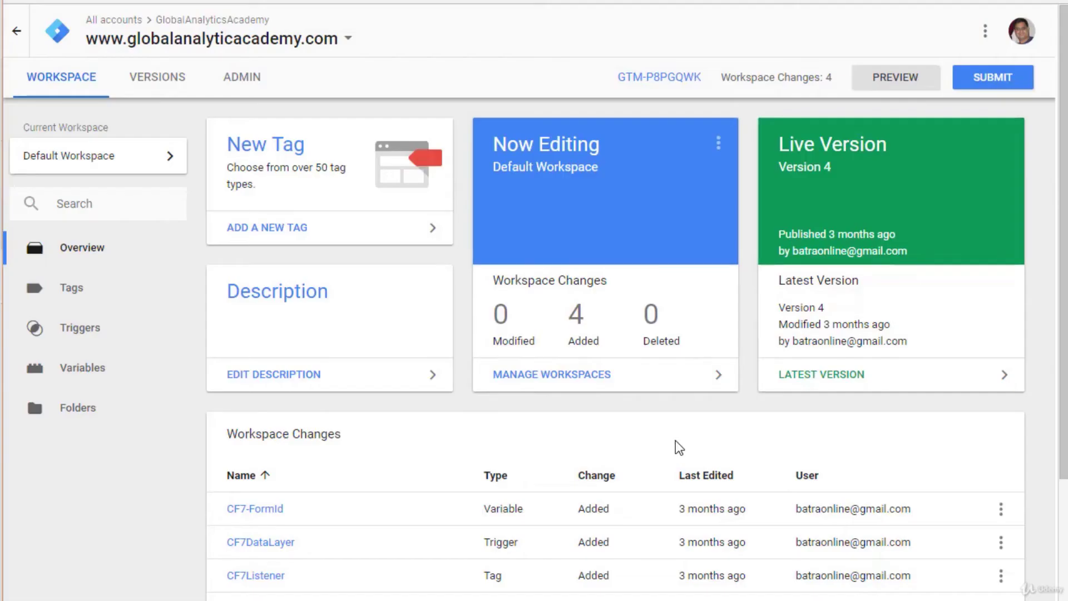
# Step: In Google Tag Manager, create a Custom HTML tag named FB Pixel Tag and paste the Facebook pixel code into it
pyautogui.click(271, 149)
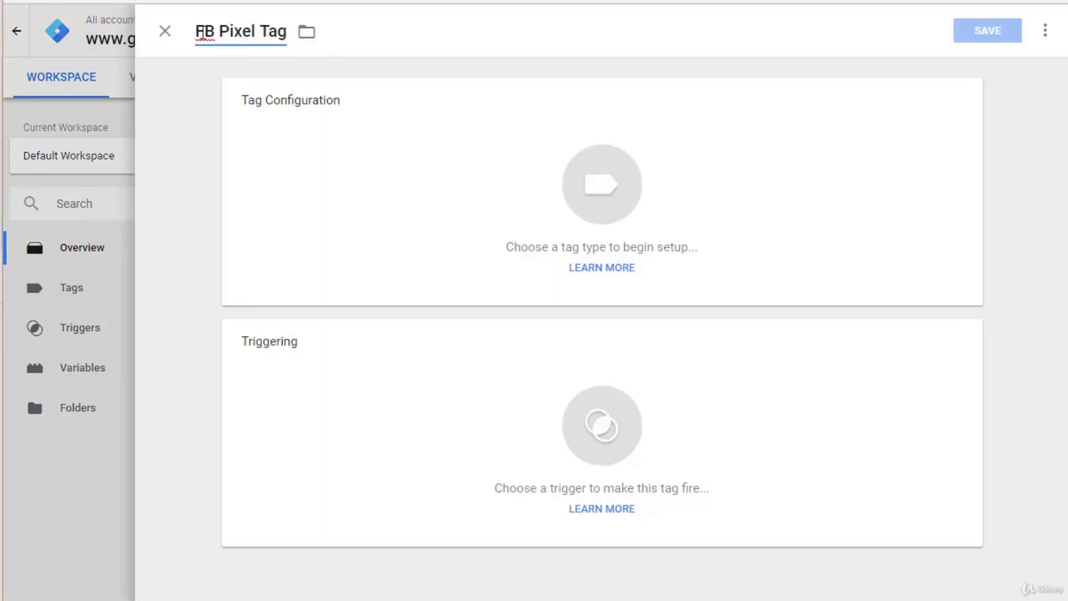
pyautogui.click(611, 213)
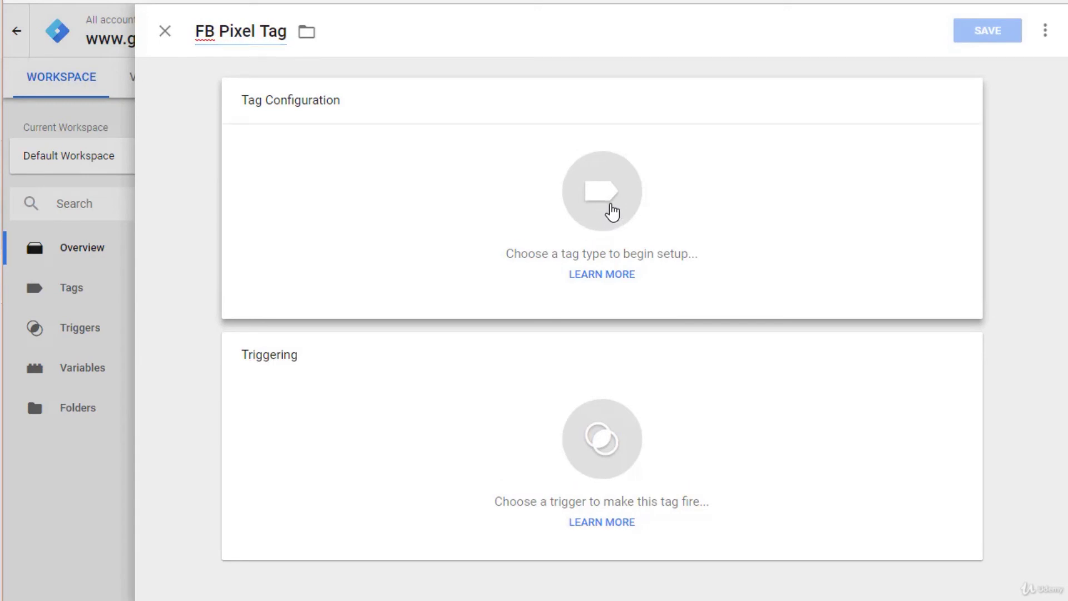
pyautogui.click(612, 212)
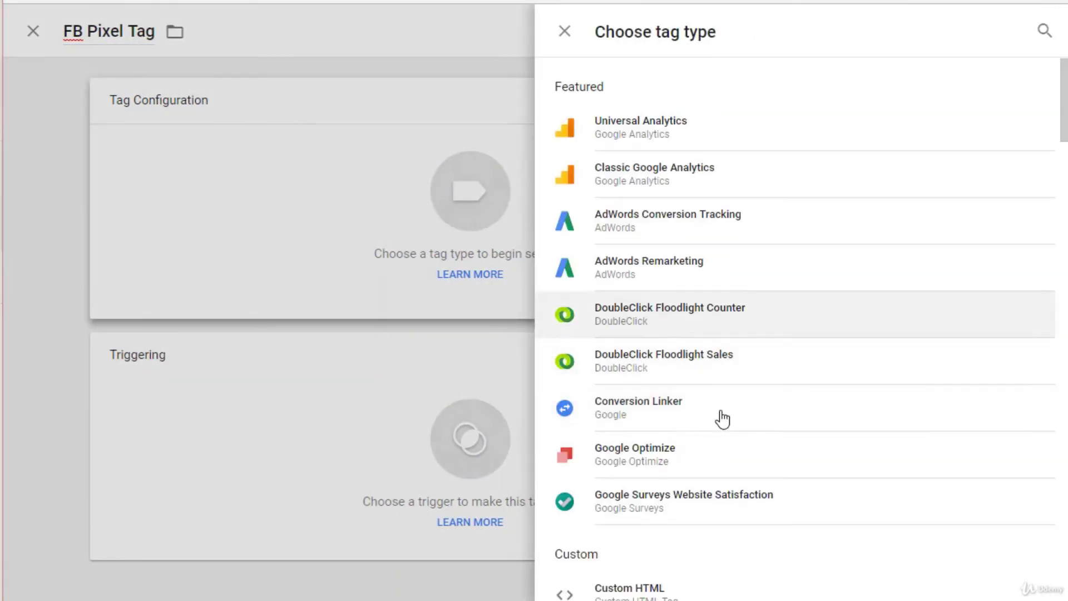
pyautogui.scroll(-4, 727, 434)
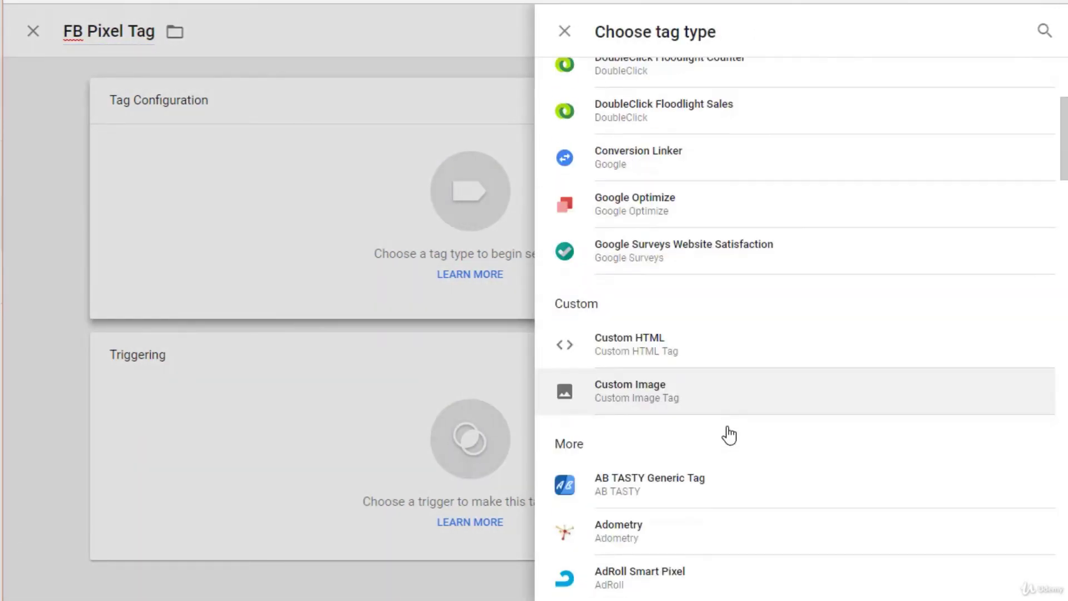
pyautogui.click(640, 346)
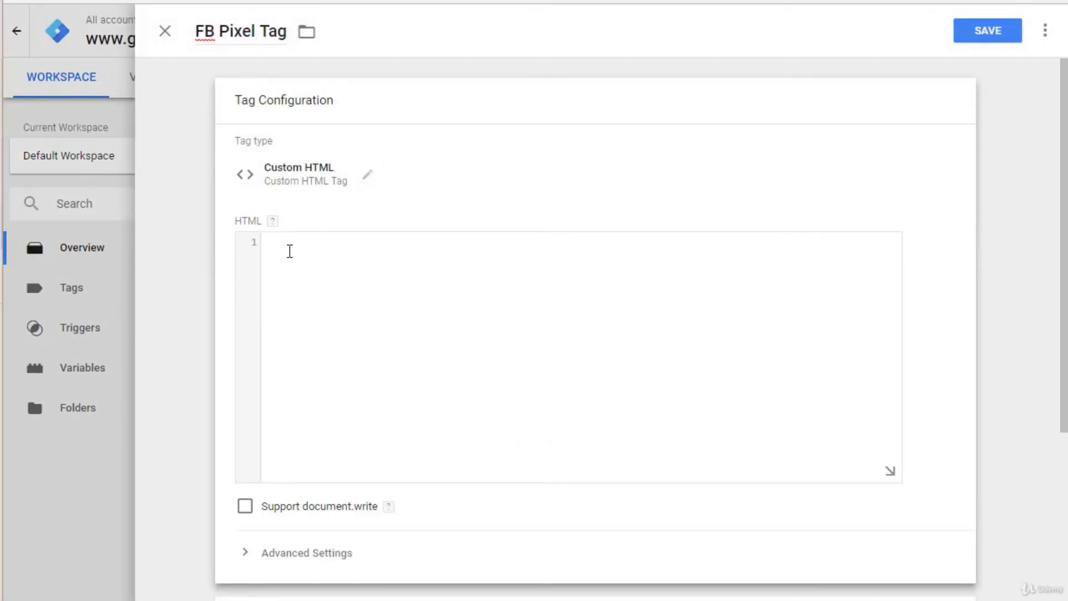
pyautogui.hotkey('ctrl', 'v')
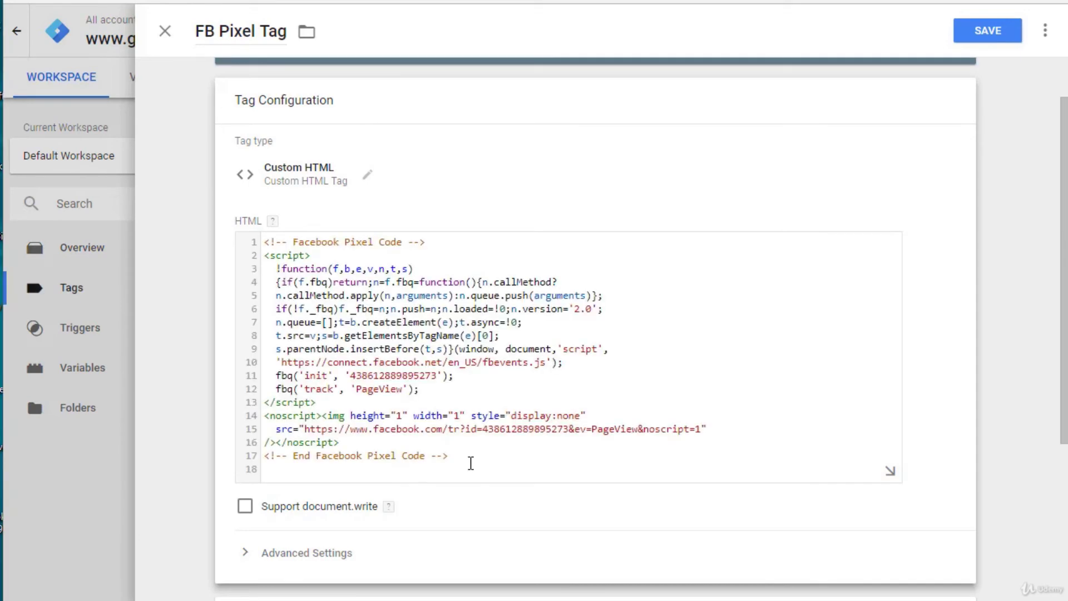
# Step: Delete the noscript block and its leftover empty line from the FB Pixel Tag's HTML
pyautogui.moveTo(341, 443); pyautogui.dragTo(265, 415)
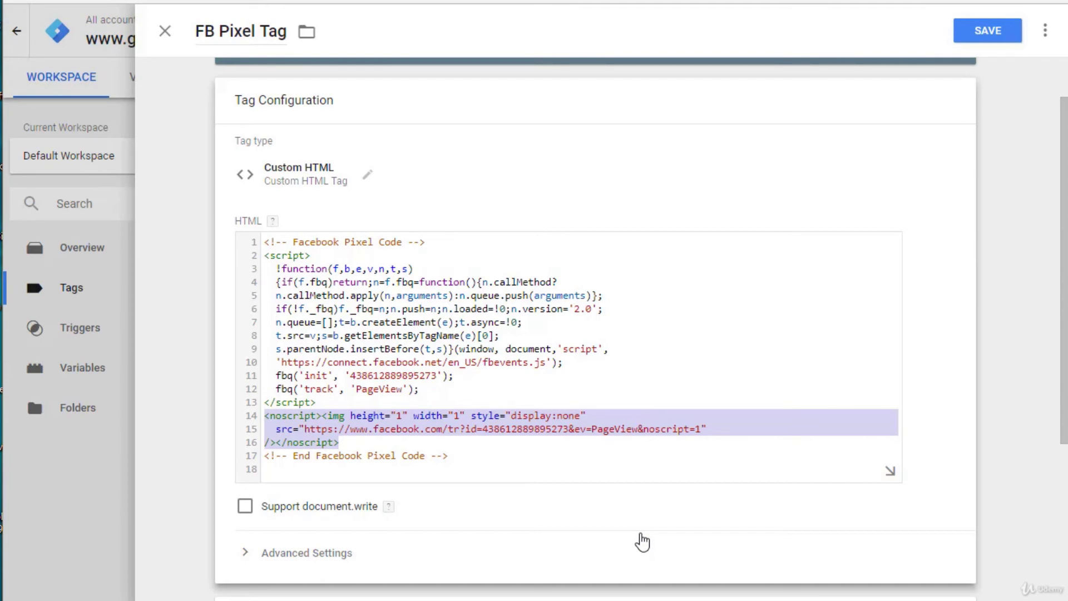
pyautogui.moveTo(339, 443); pyautogui.dragTo(251, 422)
pyautogui.press('BackSpace')
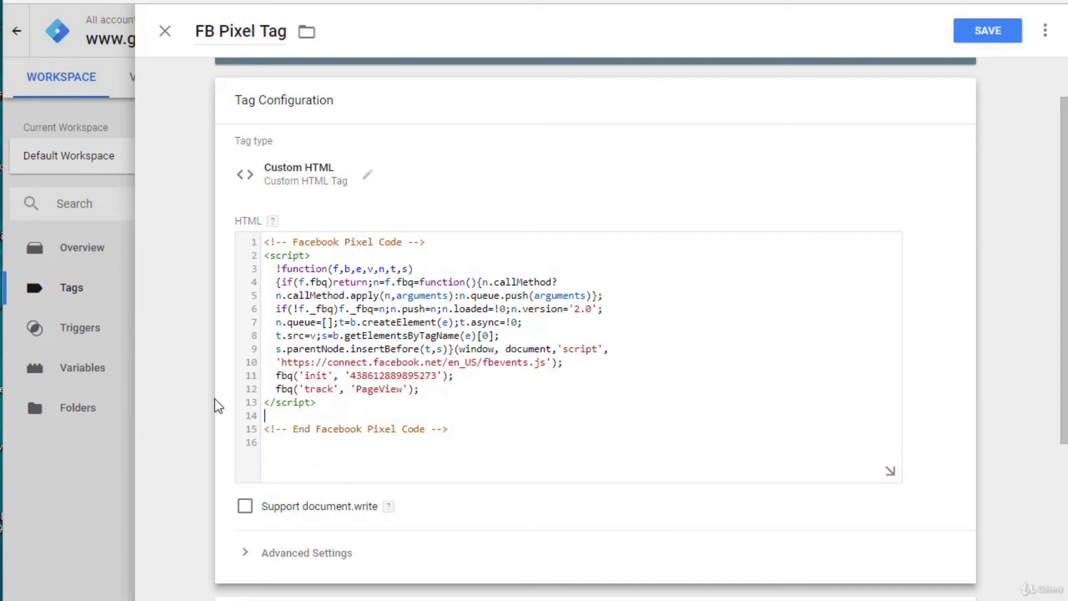
pyautogui.press('BackSpace')
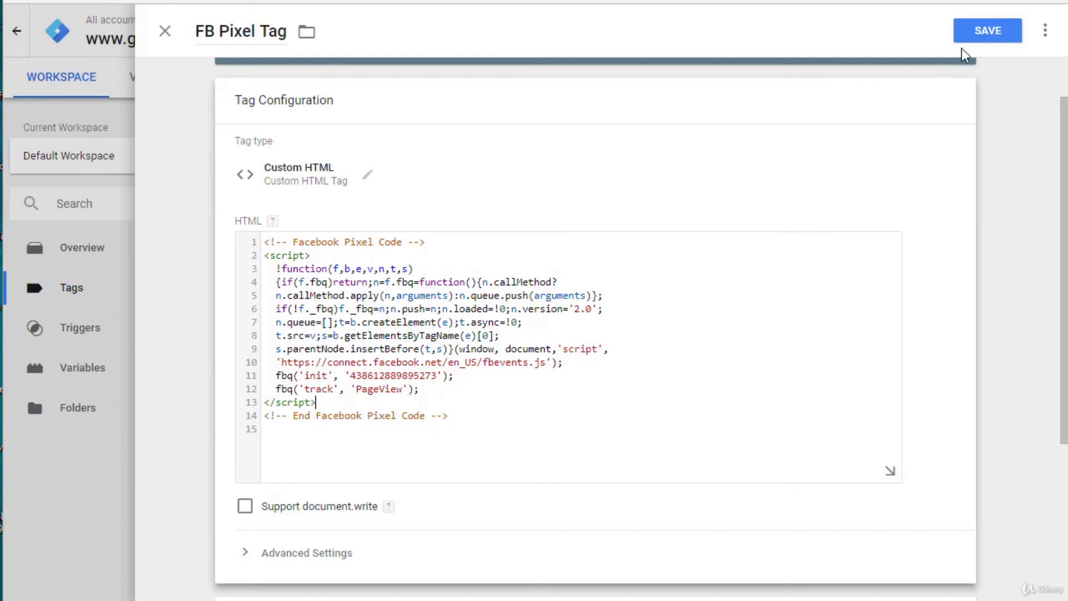
# Step: Save the FB Pixel Tag with the All Pages trigger as its firing trigger
pyautogui.click(971, 31)
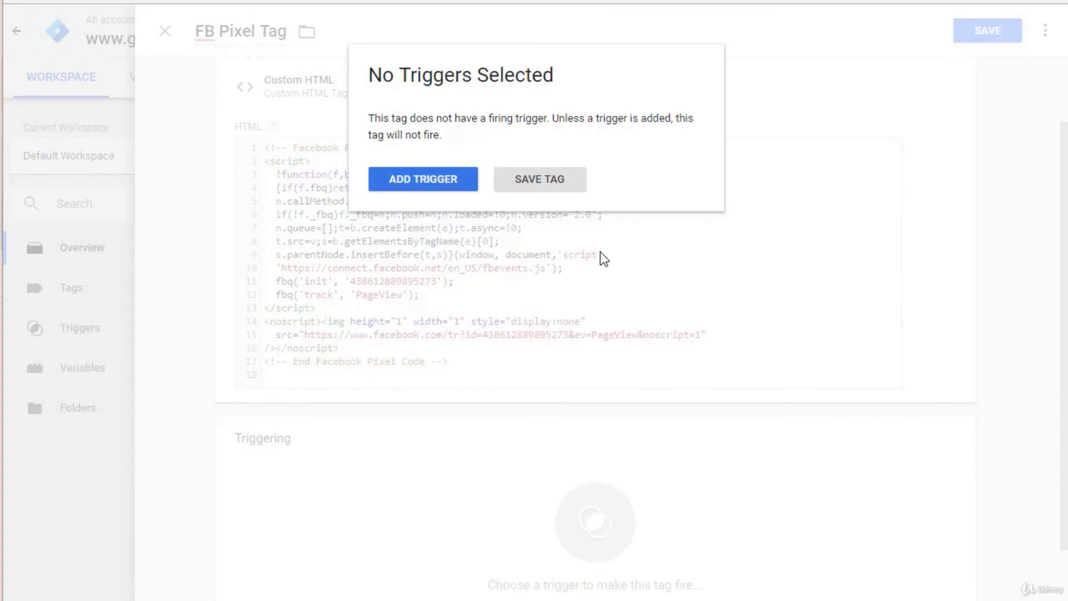
pyautogui.click(423, 179)
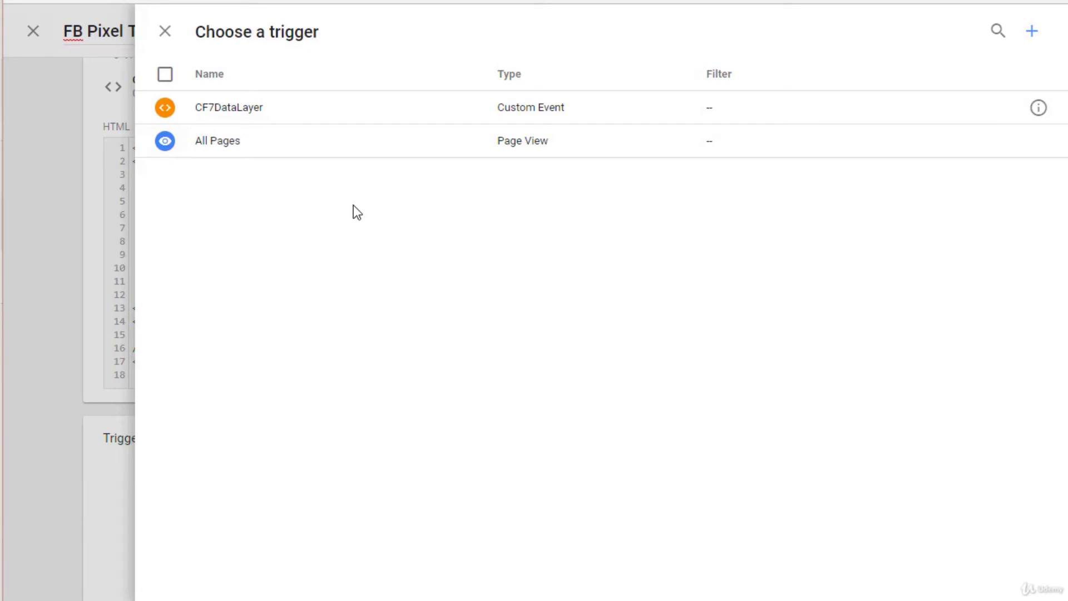
pyautogui.click(251, 143)
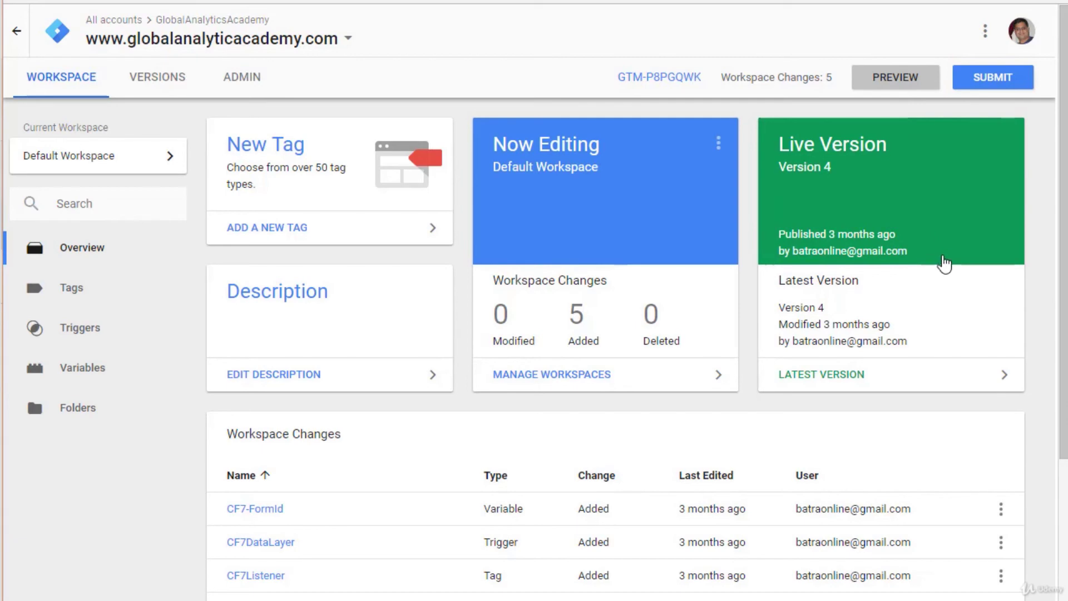
# Step: Preview the workspace and examine whether the FB Pixel Tag fires on the Global Analytics Academy home page, including its HTML
pyautogui.click(883, 87)
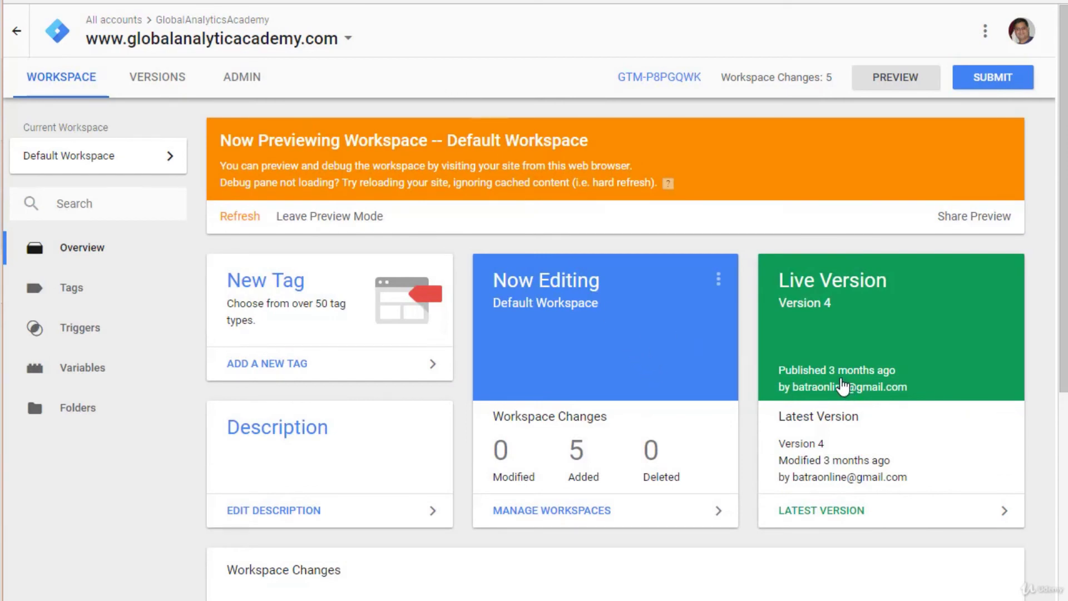
pyautogui.moveTo(829, 390)
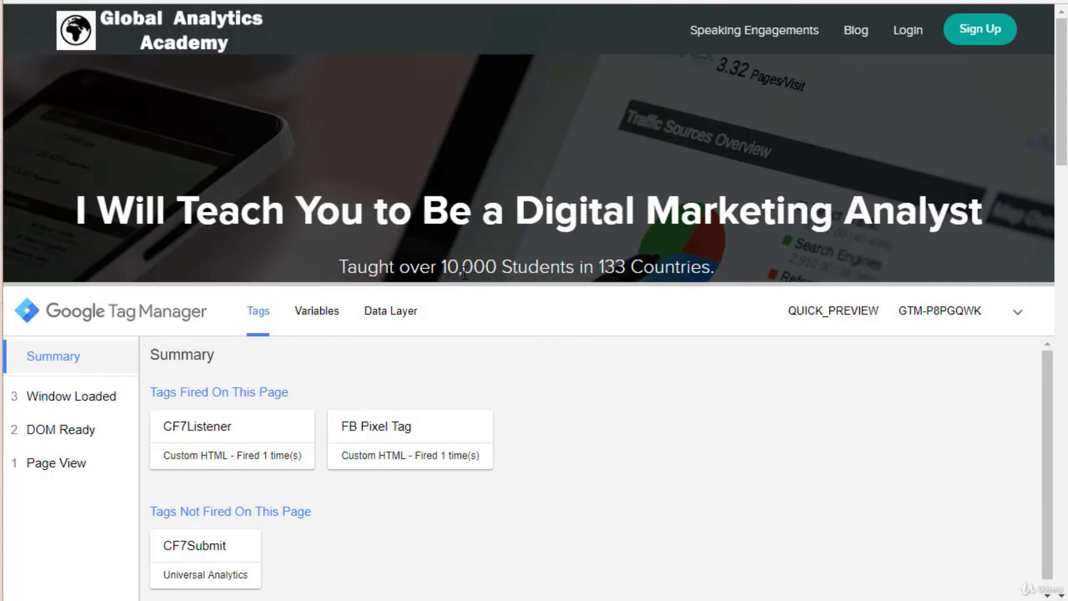
pyautogui.click(385, 443)
pyautogui.scroll(-3, 384, 441)
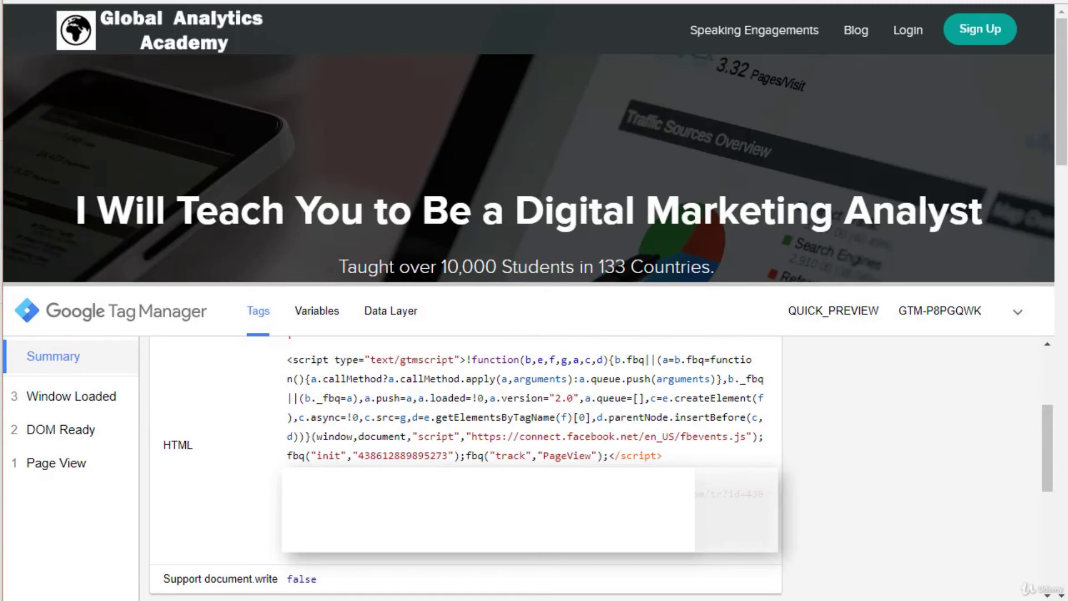
pyautogui.press('F5')
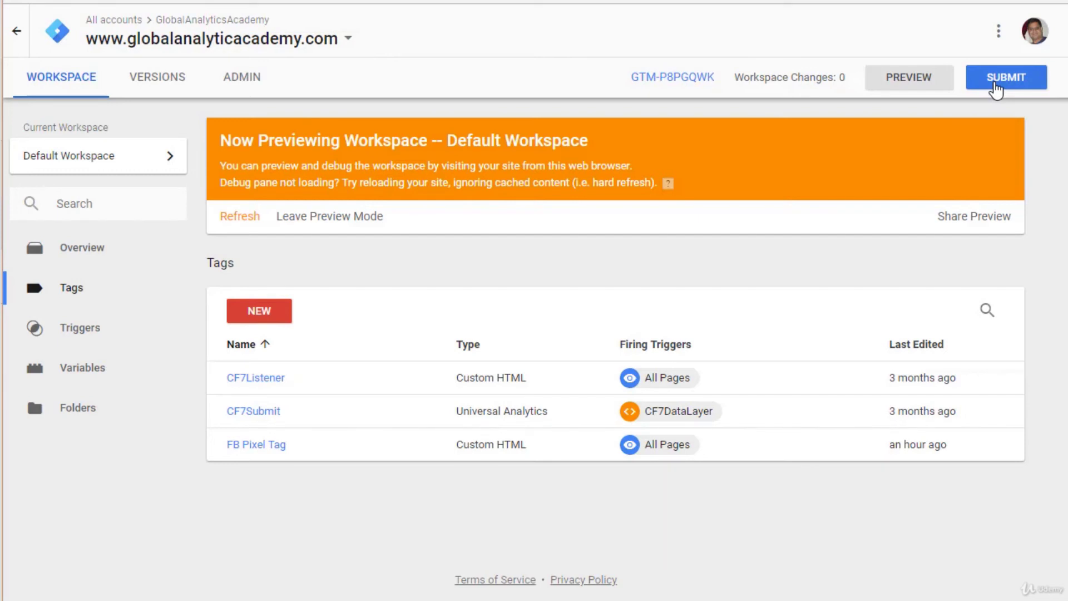
# Step: Publish the workspace changes to the Live environment with FB Pixel as both version name and description
pyautogui.click(995, 86)
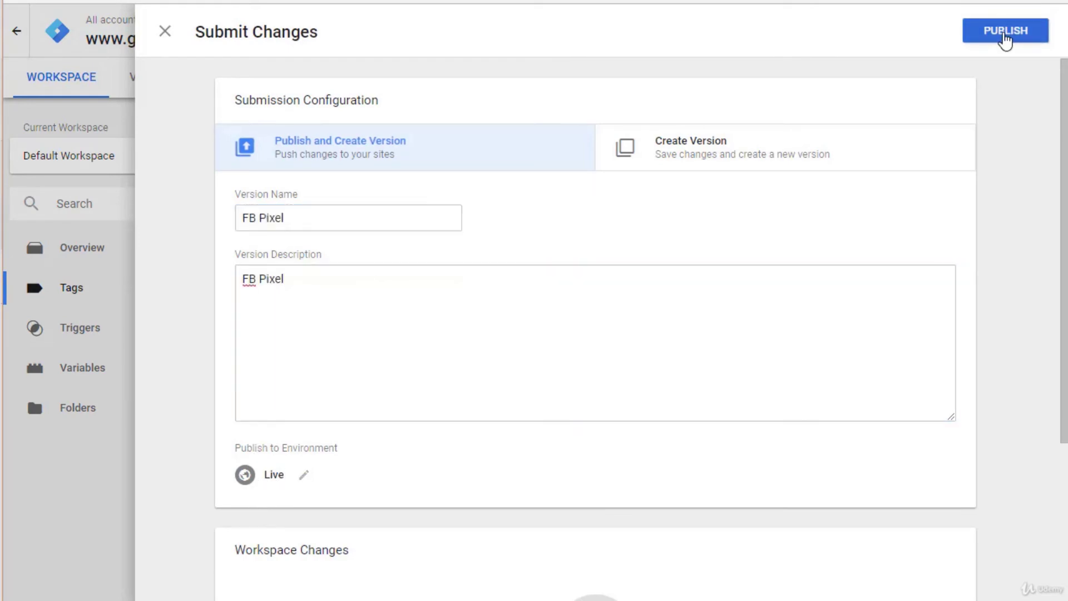
pyautogui.click(1005, 33)
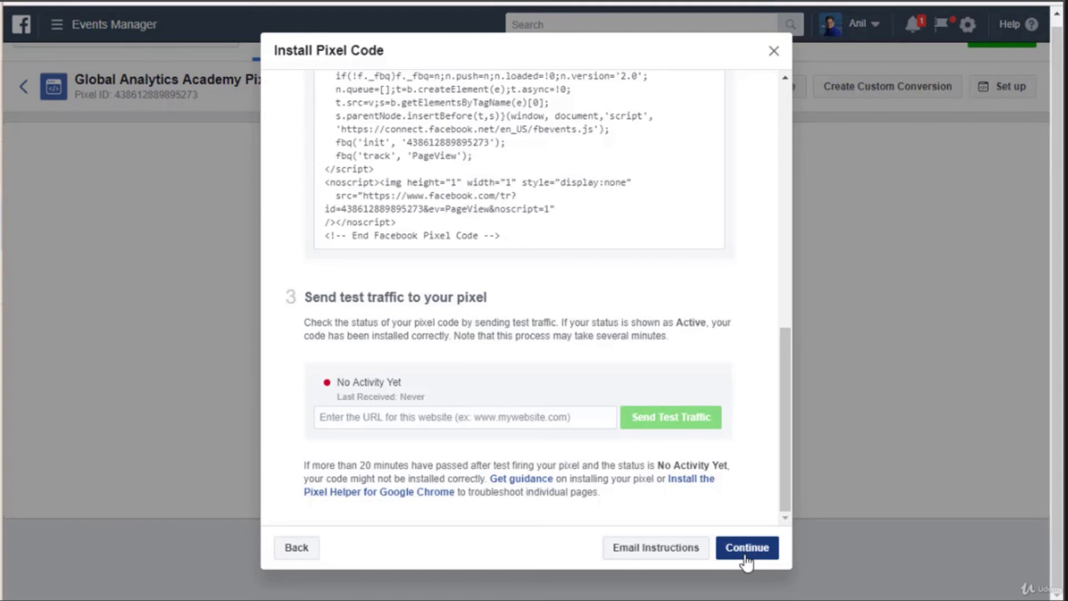
# Step: In Facebook Events Manager, continue the pixel installation to adding events and review the event categories available for tracking
pyautogui.click(746, 548)
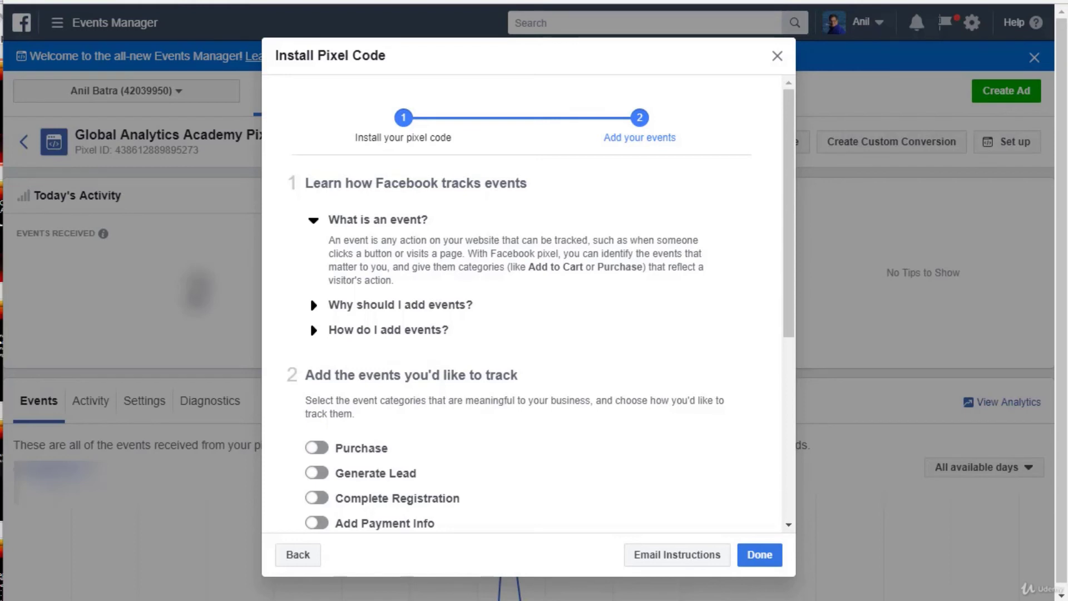
pyautogui.scroll(-3, 861, 548)
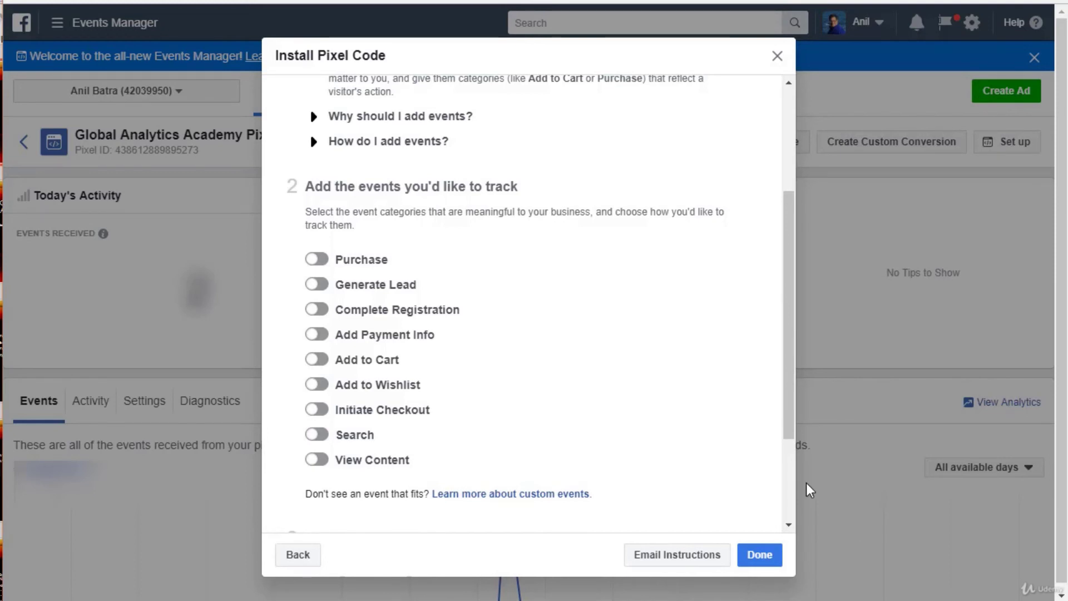
# Step: Reopen the pixel setup, choose to install the code manually and continue to the list of trackable events
pyautogui.scroll(1, 678, 284)
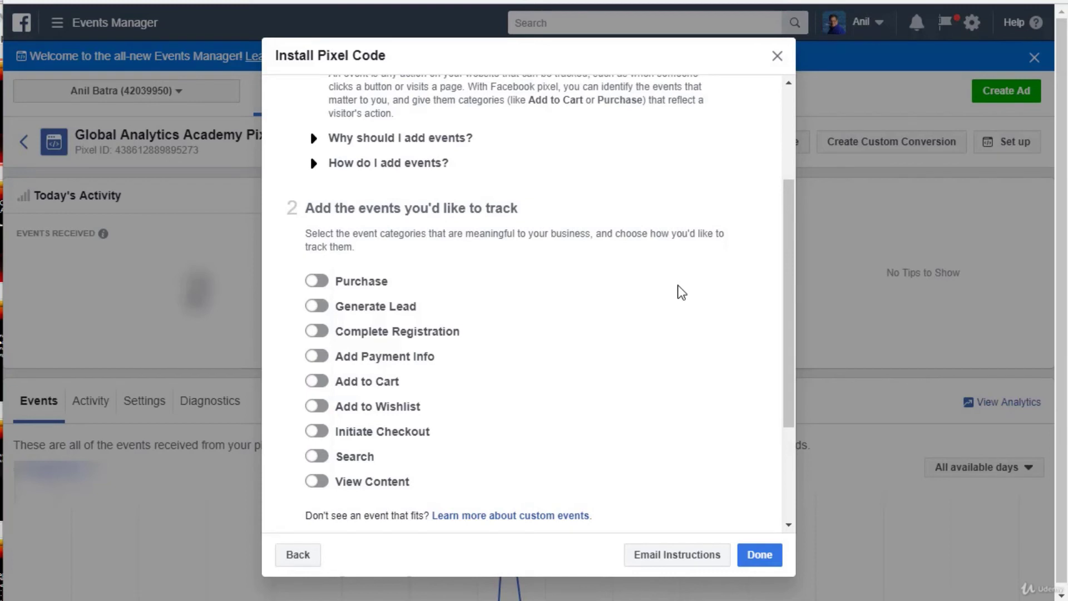
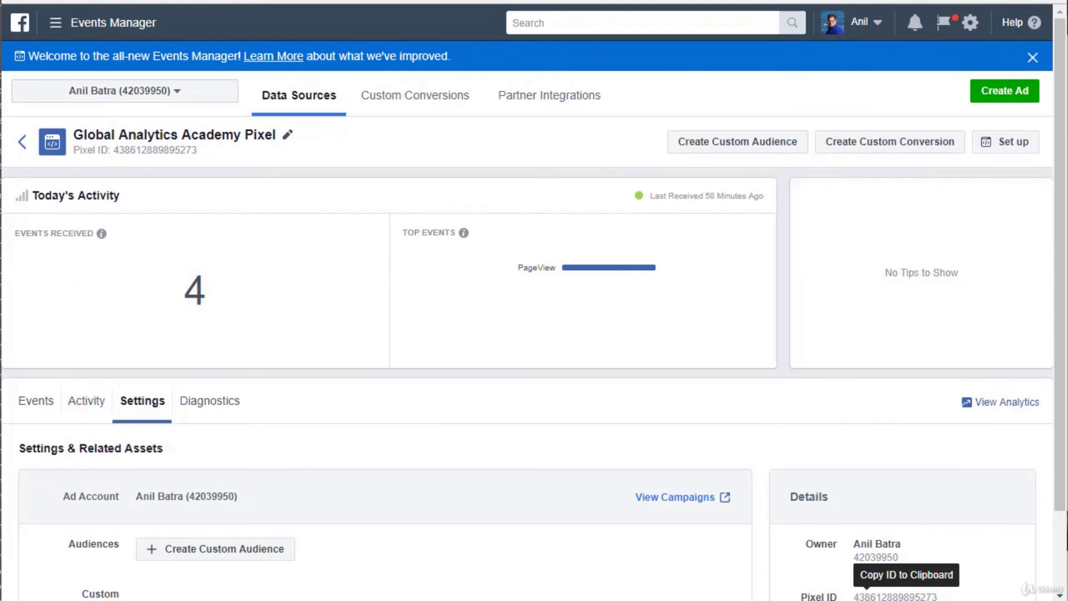
pyautogui.click(1004, 147)
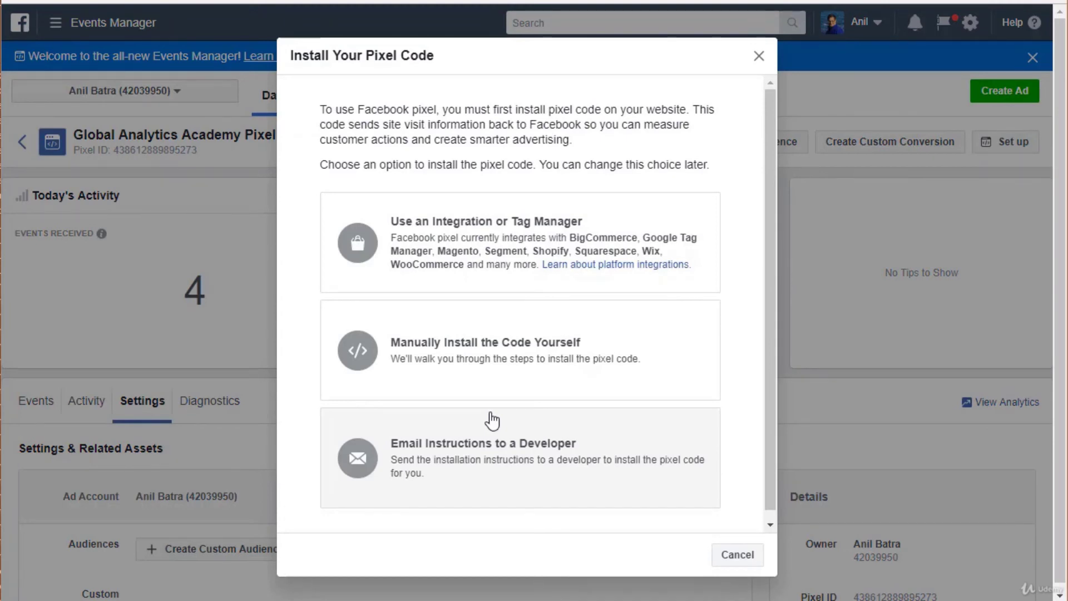
pyautogui.click(442, 375)
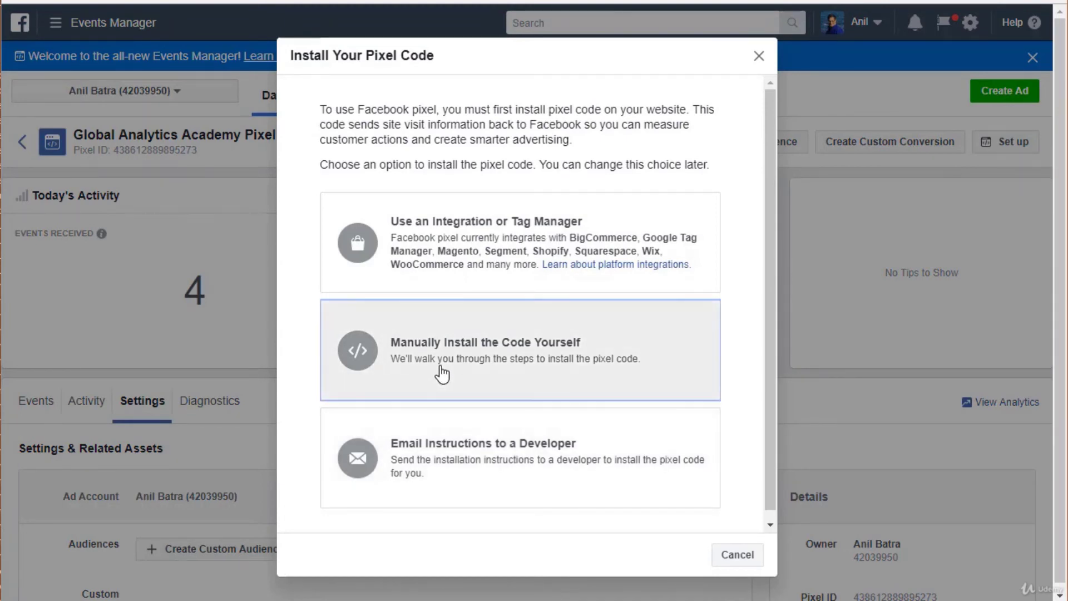
pyautogui.scroll(-5, 445, 389)
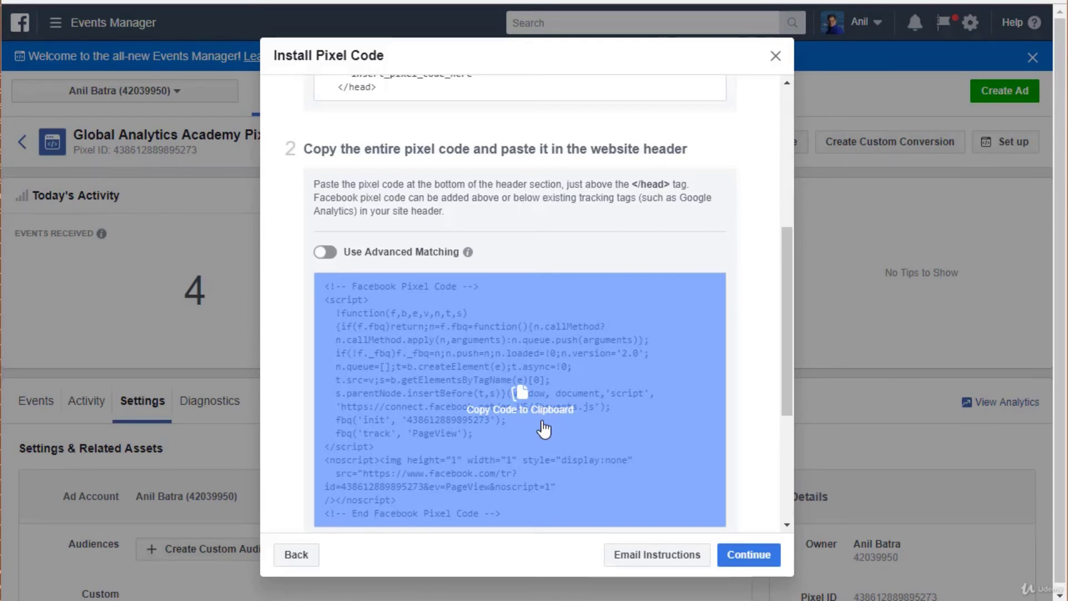
pyautogui.scroll(-1, 545, 429)
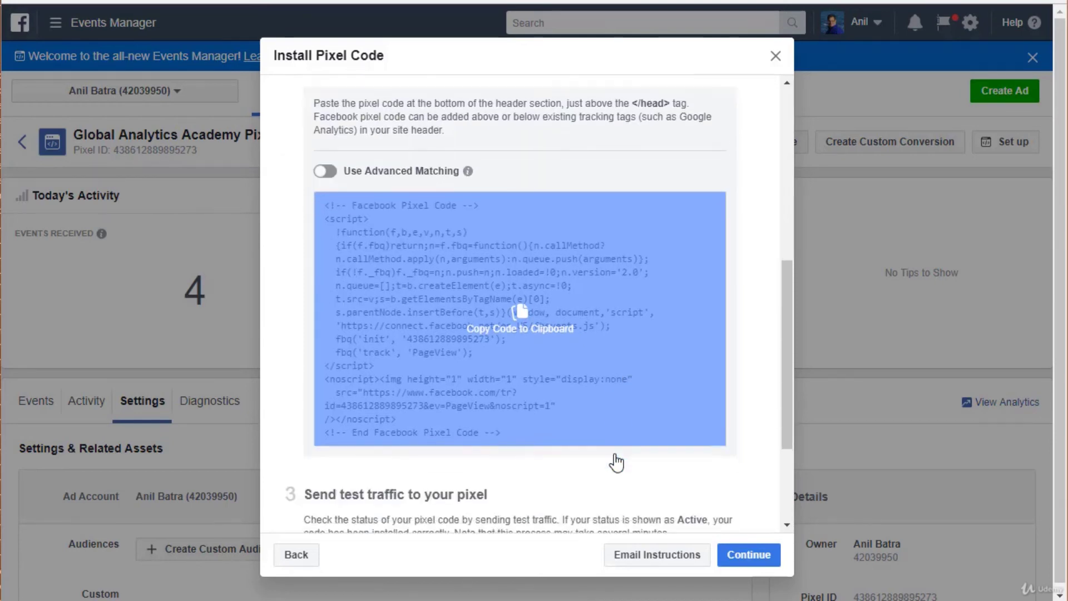
pyautogui.scroll(-4, 615, 453)
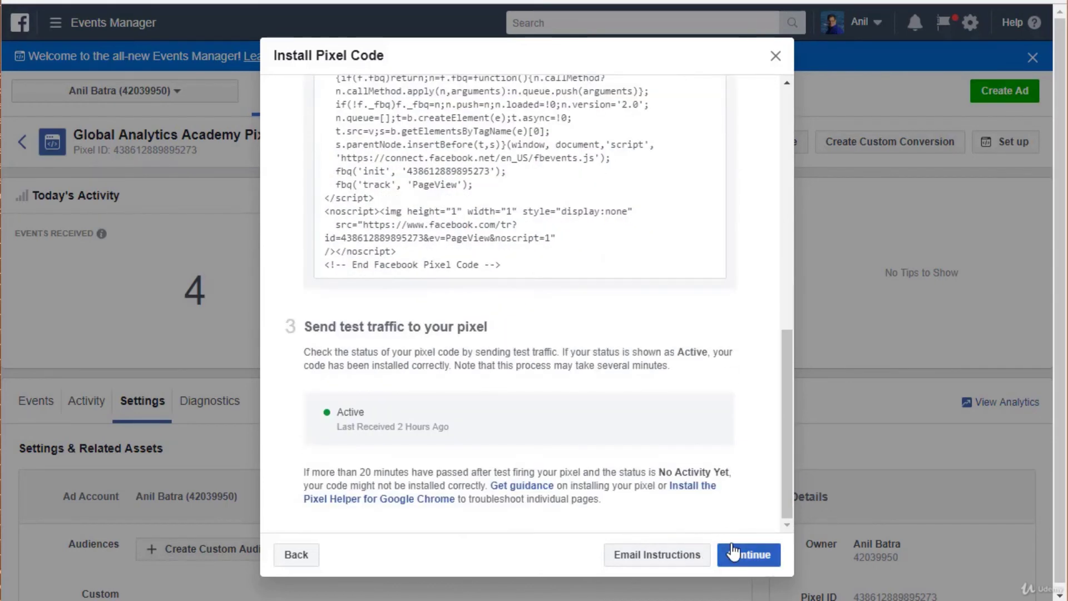
pyautogui.click(747, 555)
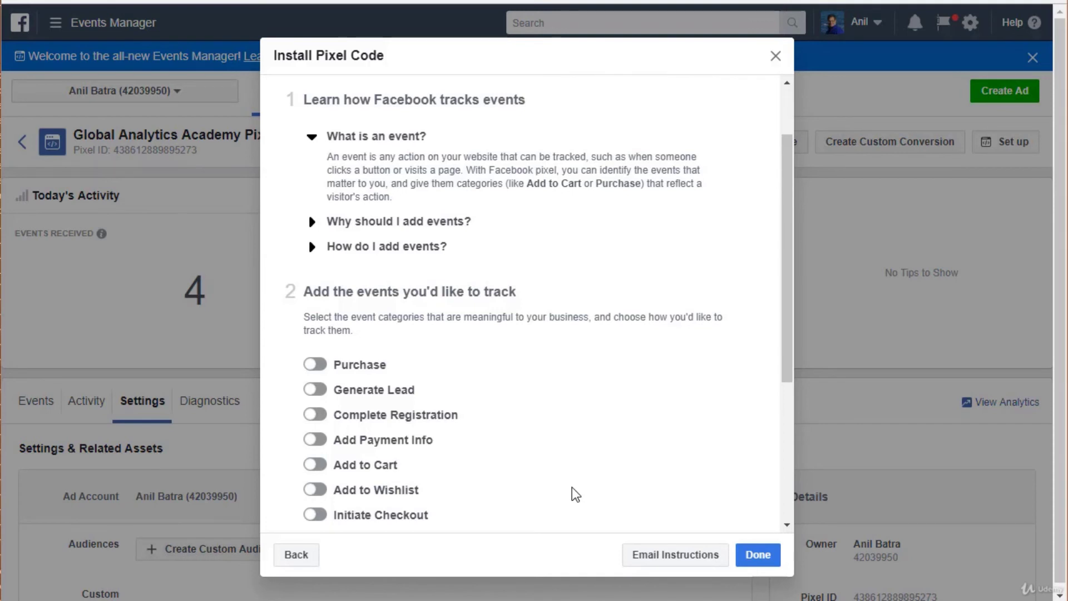
pyautogui.scroll(-2, 512, 318)
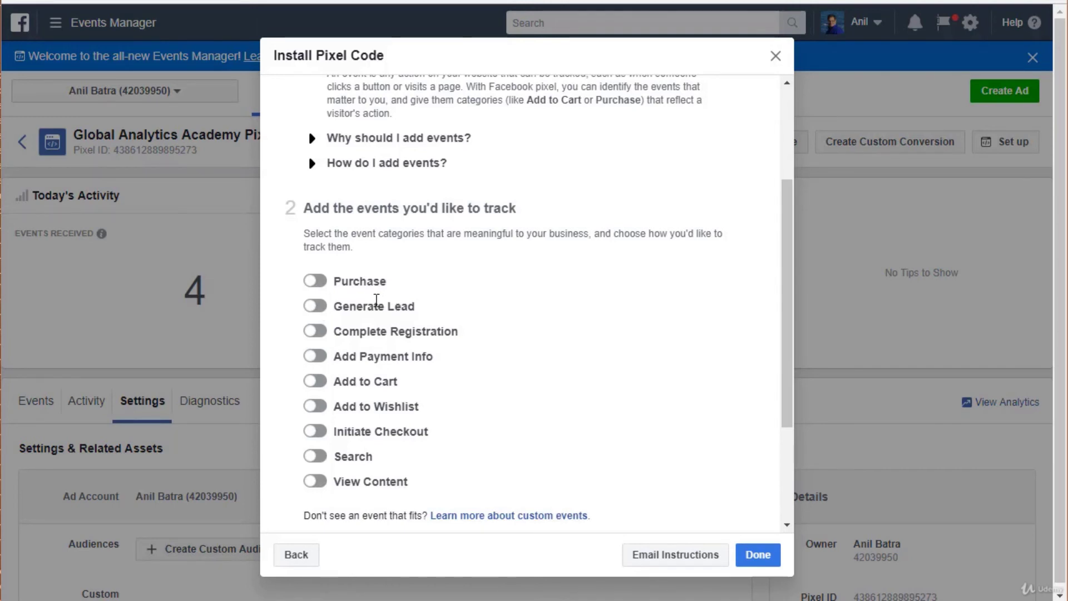
# Step: Enable the Purchase event and try its Currency parameter with $ and with {{variable name}}
pyautogui.click(315, 281)
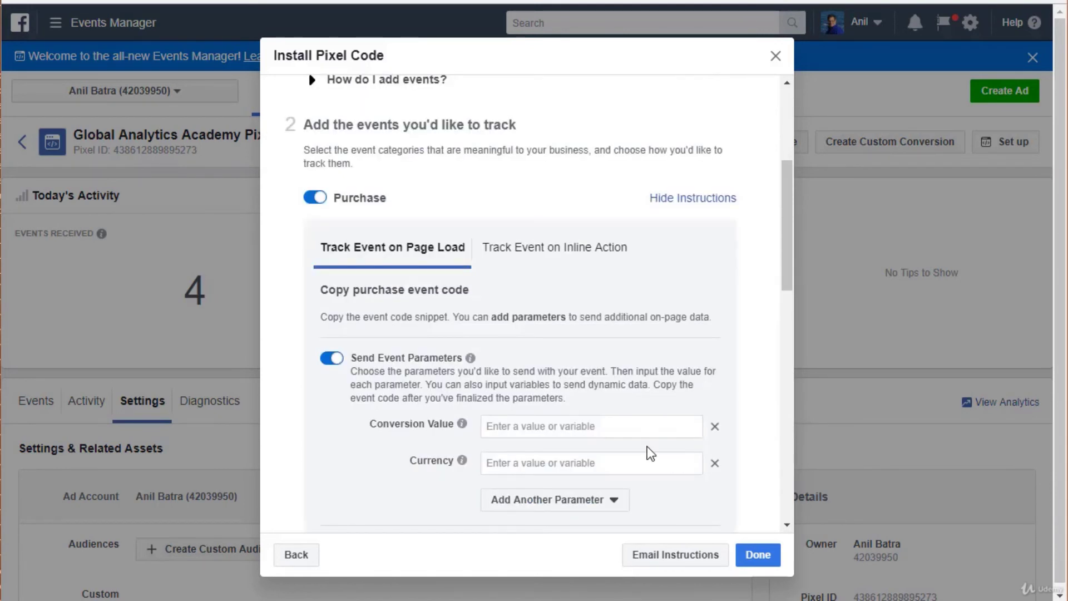
pyautogui.scroll(-3, 647, 454)
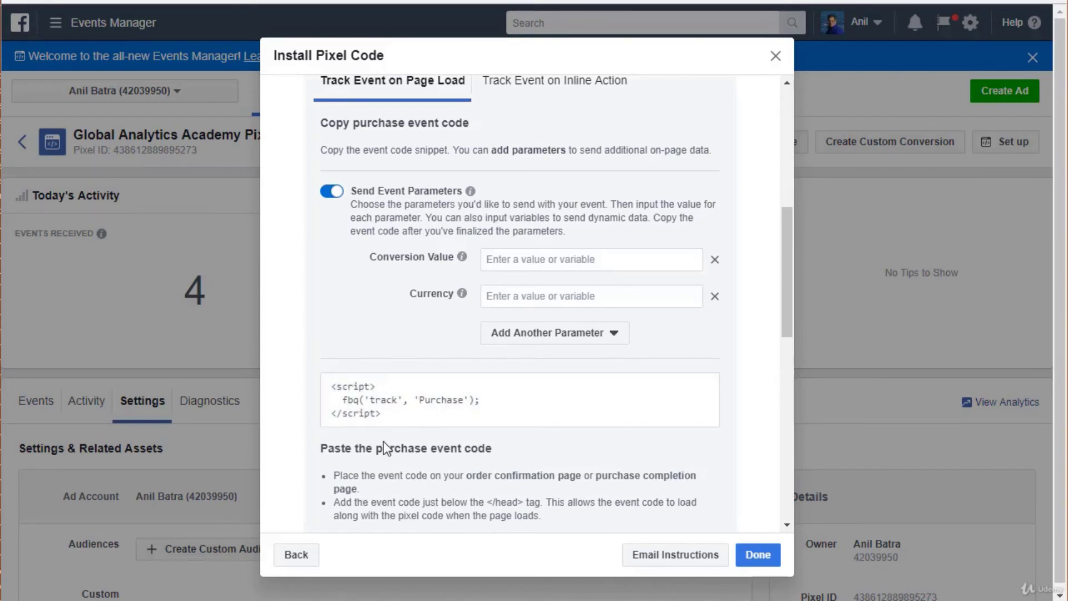
pyautogui.moveTo(385, 430)
pyautogui.click(508, 298)
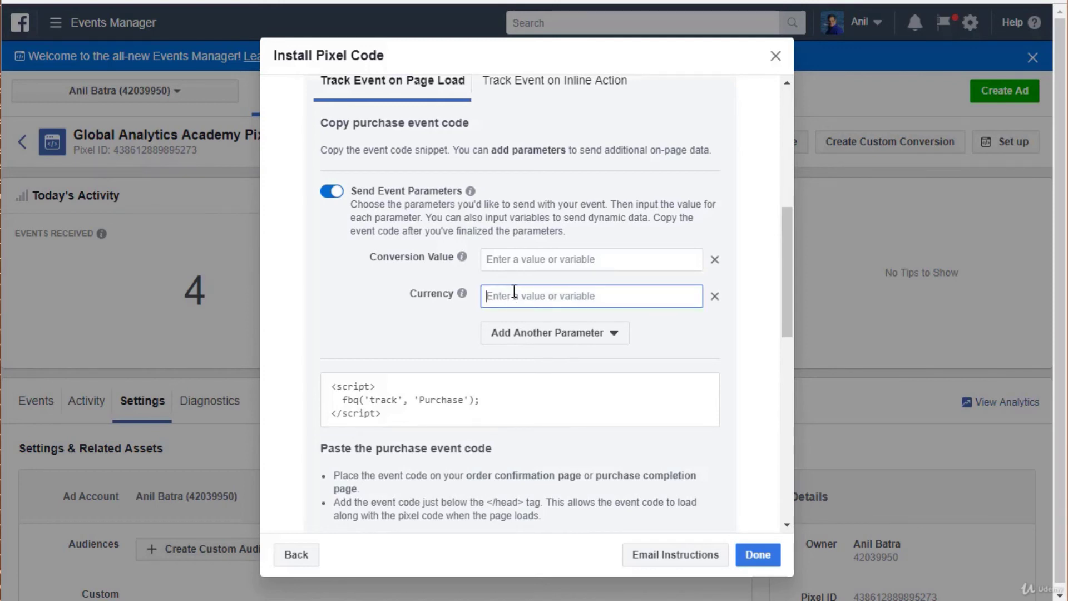
pyautogui.write('$')
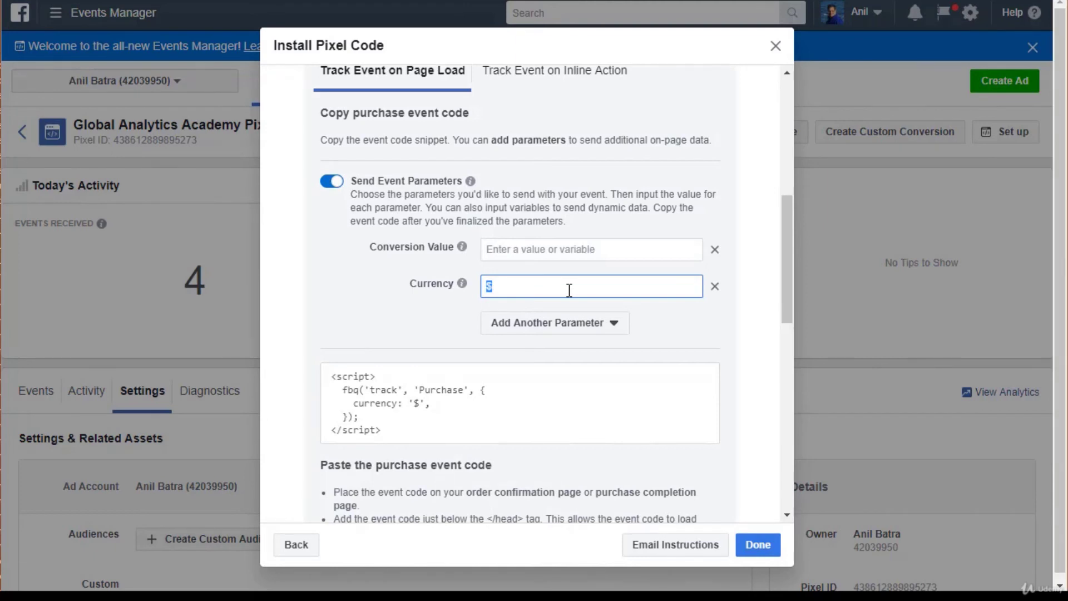
pyautogui.write('{{')
pyautogui.write('variable name}}')
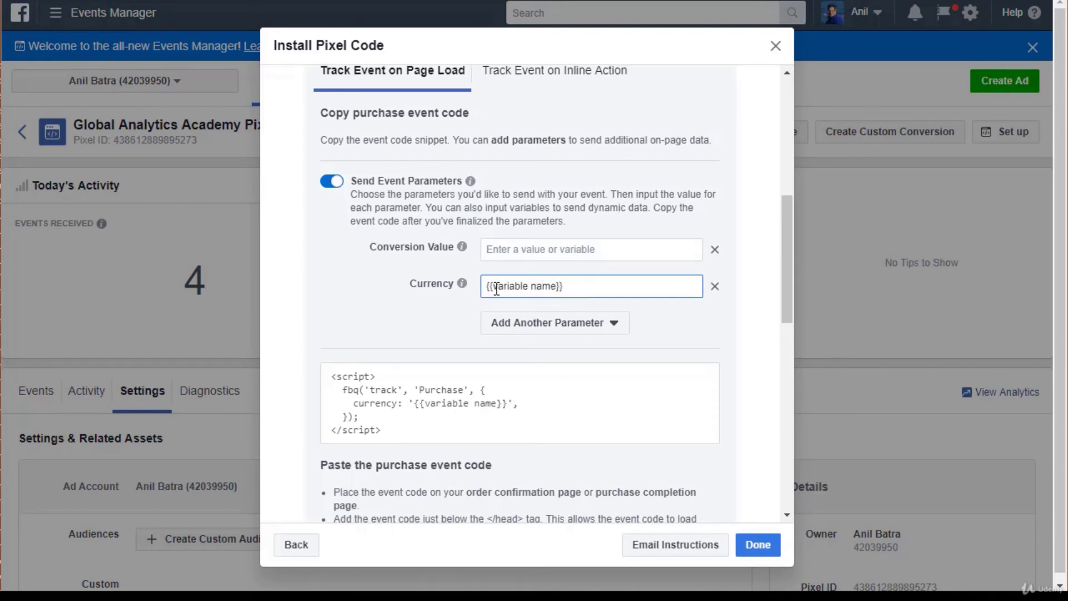
# Step: Examine the variable placeholder in the Currency parameter, the option for adding parameters and the generated Purchase event code
pyautogui.moveTo(493, 286); pyautogui.dragTo(560, 284)
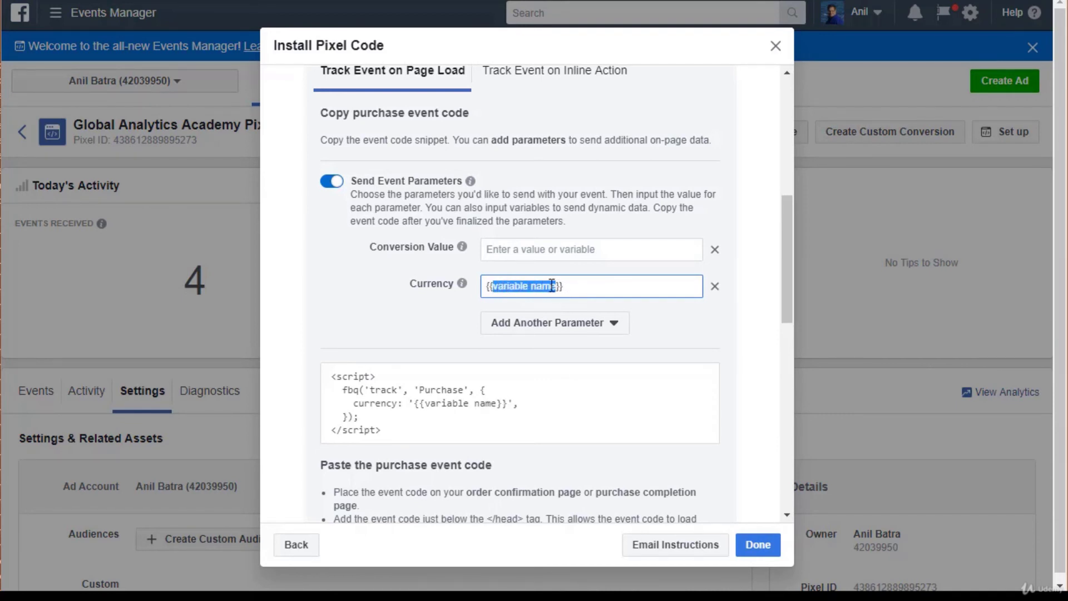
pyautogui.click(559, 286)
pyautogui.moveTo(558, 286); pyautogui.dragTo(493, 286)
pyautogui.click(543, 333)
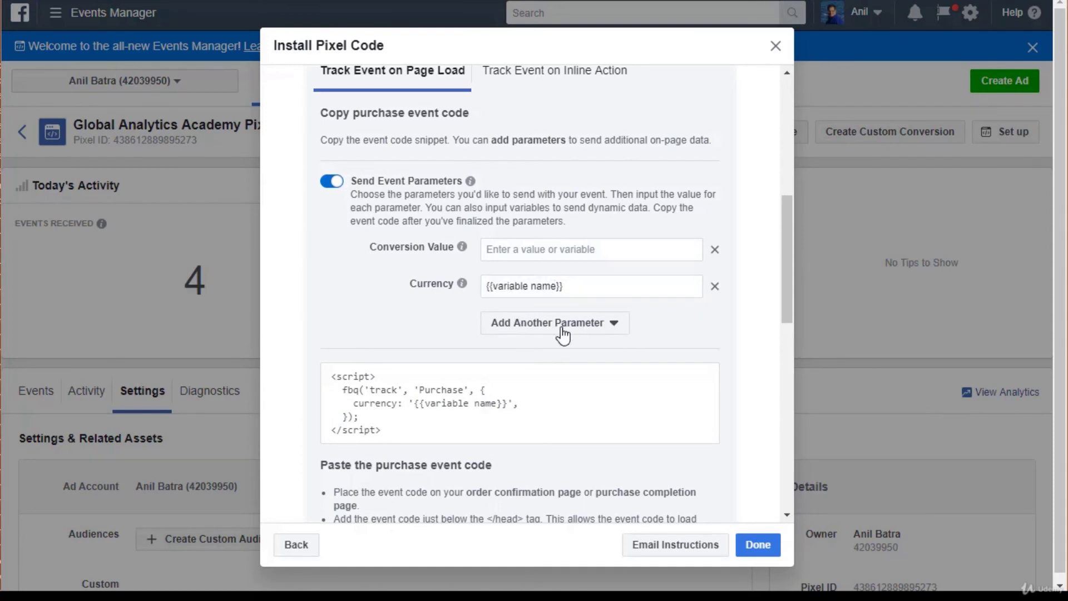
pyautogui.click(563, 333)
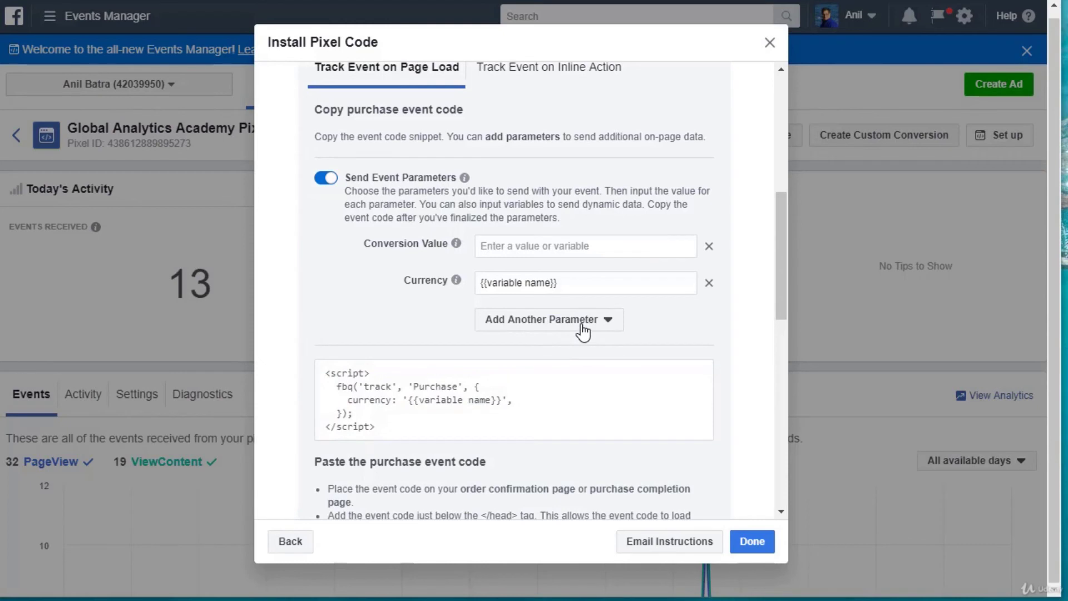
pyautogui.click(752, 541)
pyautogui.moveTo(472, 434)
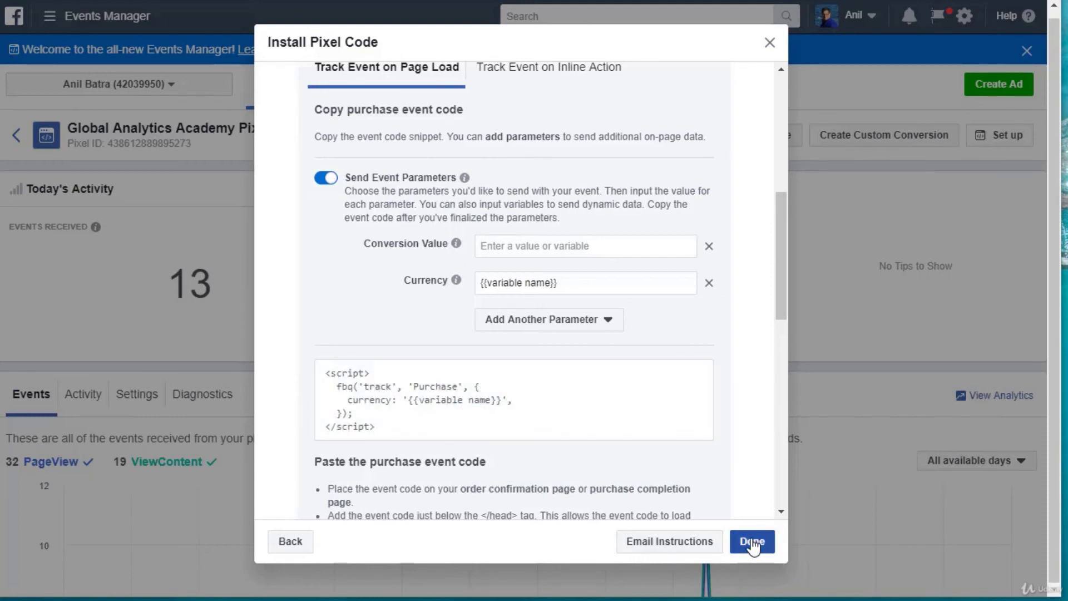
pyautogui.moveTo(529, 420)
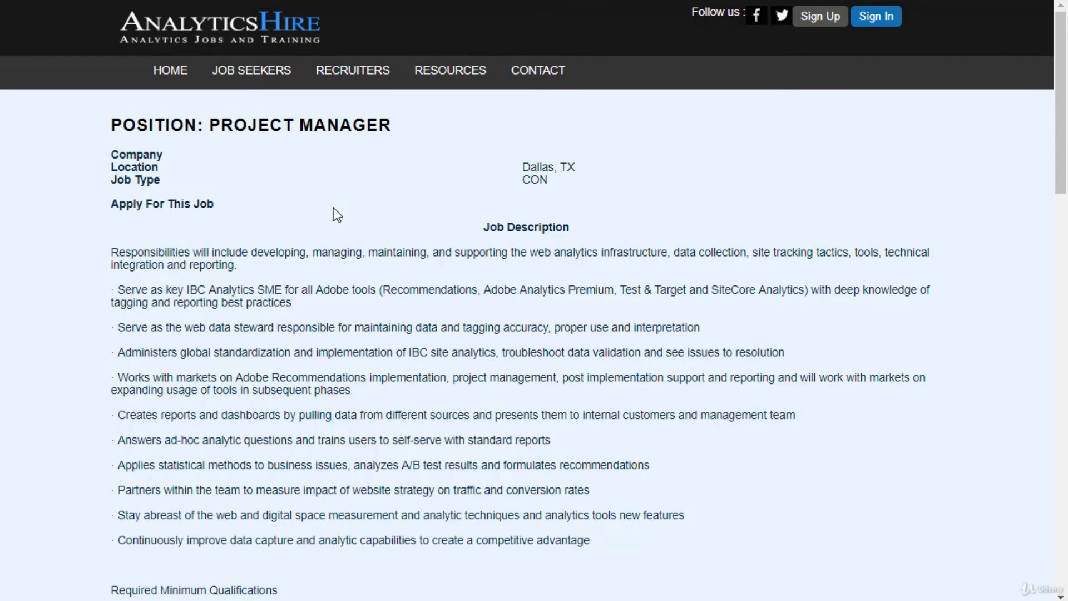
# Step: On the AnalyticsHire website, examine the location on the Project Manager job page and reload the page
pyautogui.moveTo(522, 169); pyautogui.dragTo(575, 168)
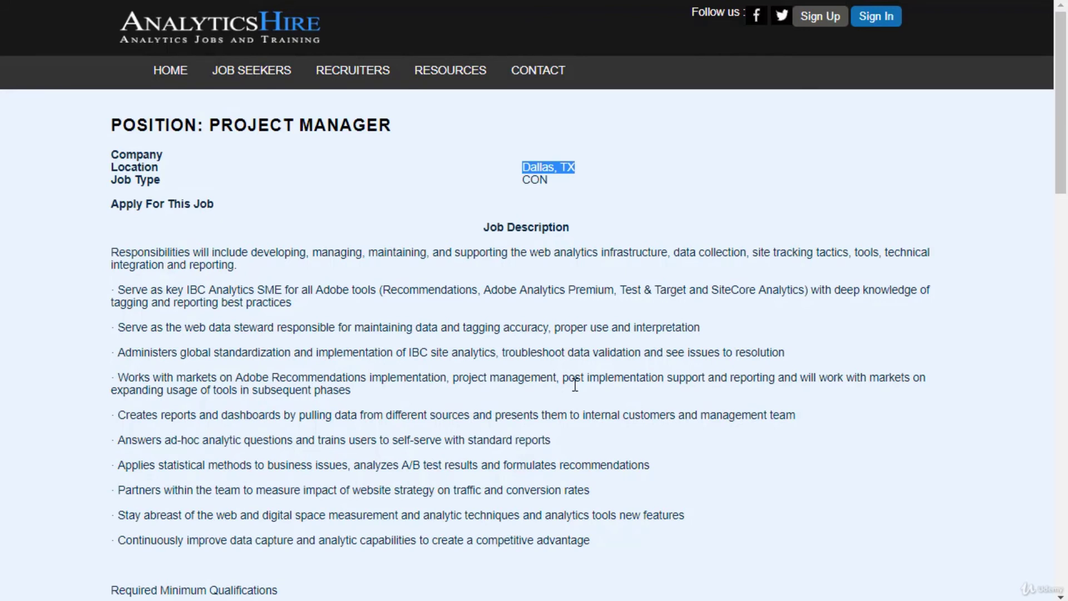
pyautogui.press('F5')
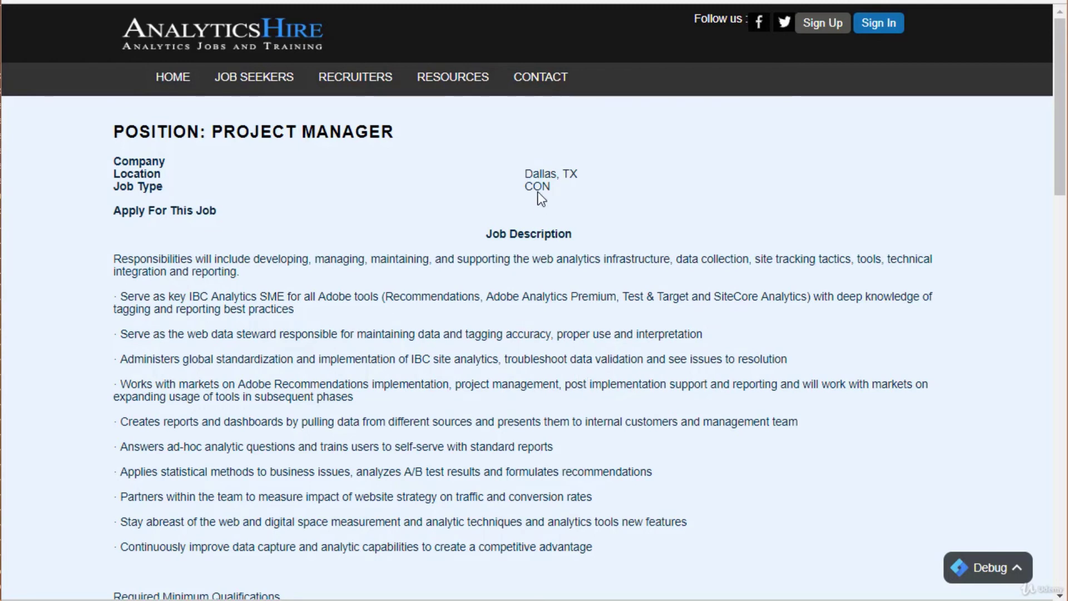
pyautogui.rightClick(422, 221)
pyautogui.click(490, 413)
pyautogui.moveTo(97, 223); pyautogui.dragTo(213, 226)
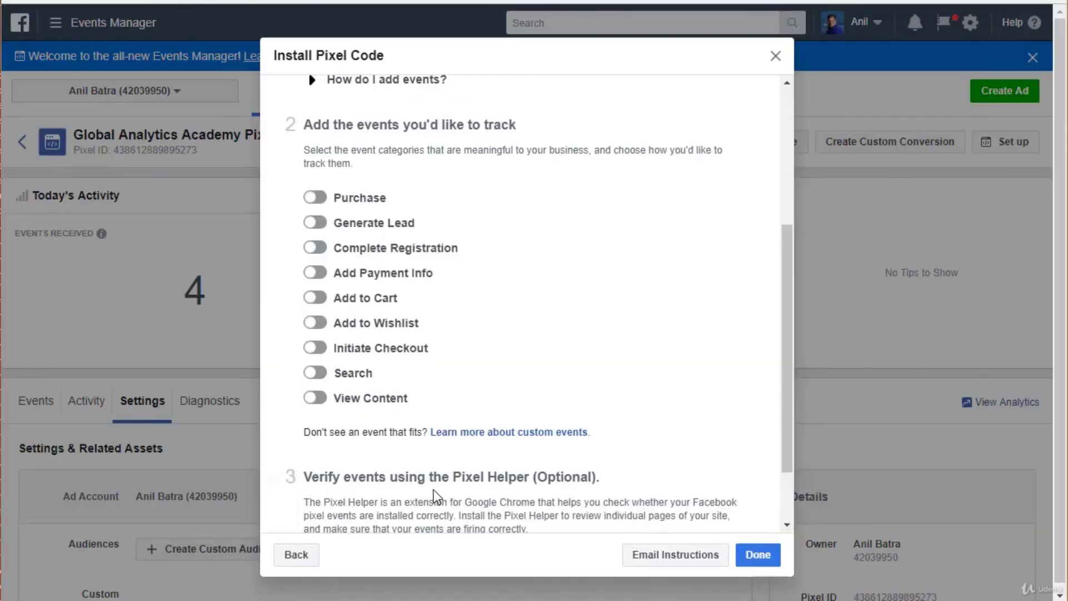
# Step: In Facebook Events Manager, enable the View Content event and add a Content Type parameter set to {{location variable}}
pyautogui.click(323, 396)
pyautogui.scroll(-3, 619, 477)
pyautogui.scroll(-5, 619, 477)
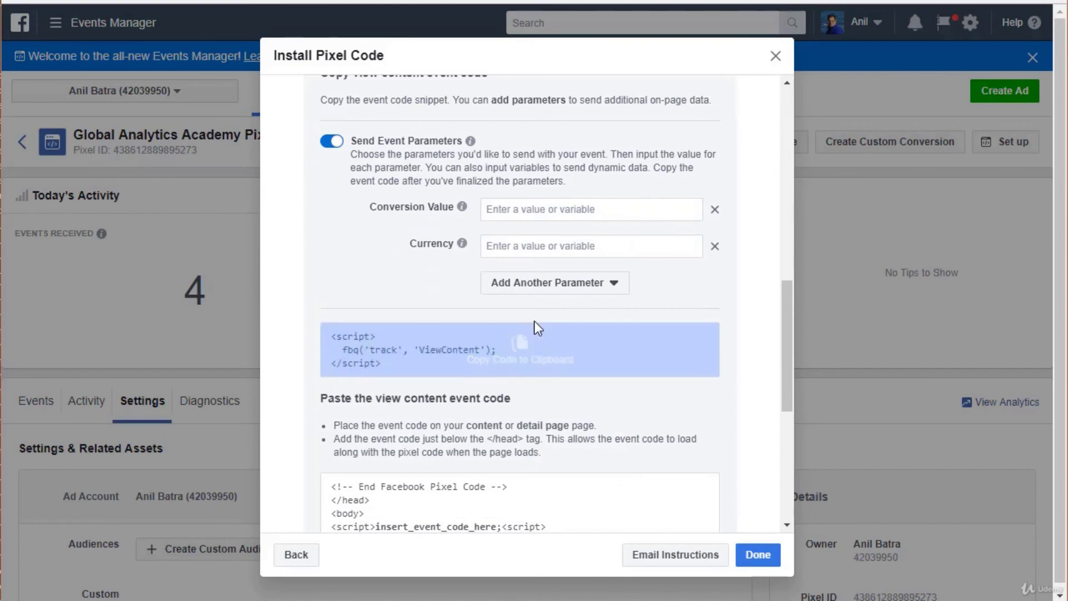
pyautogui.click(539, 287)
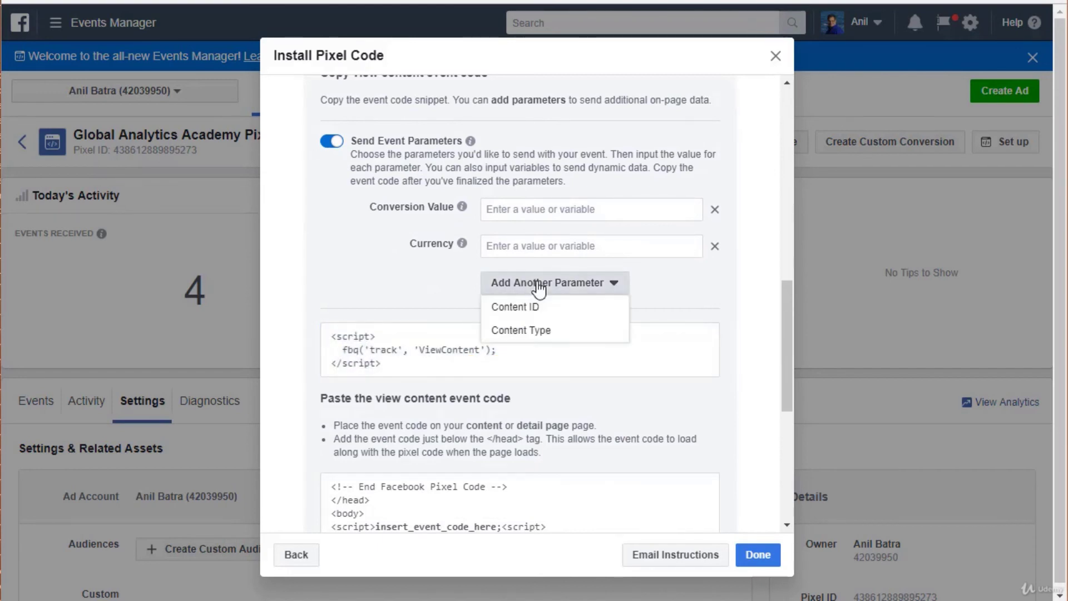
pyautogui.click(533, 332)
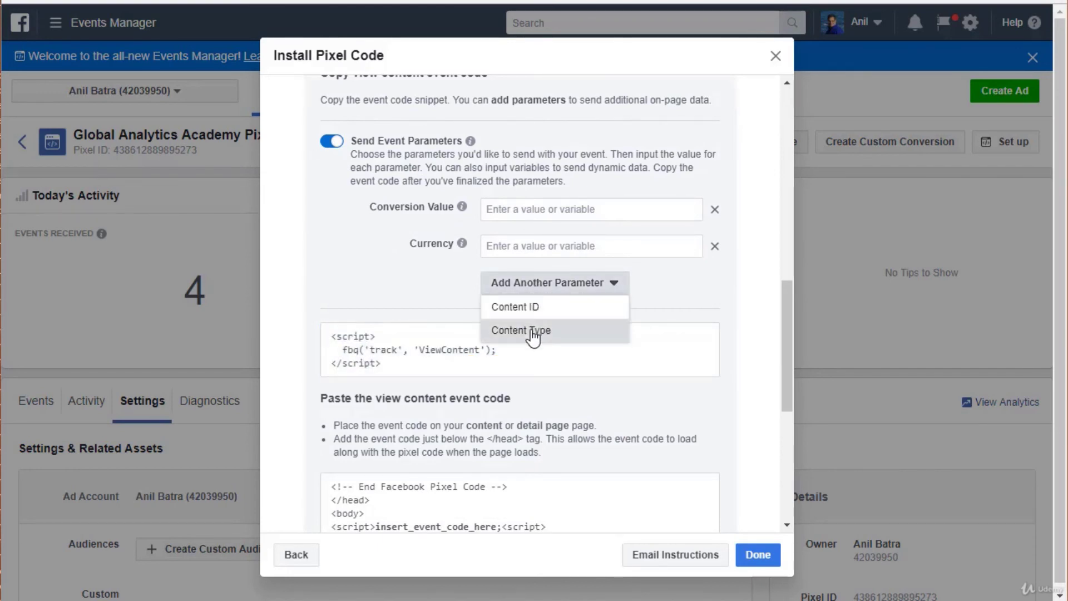
pyautogui.click(571, 287)
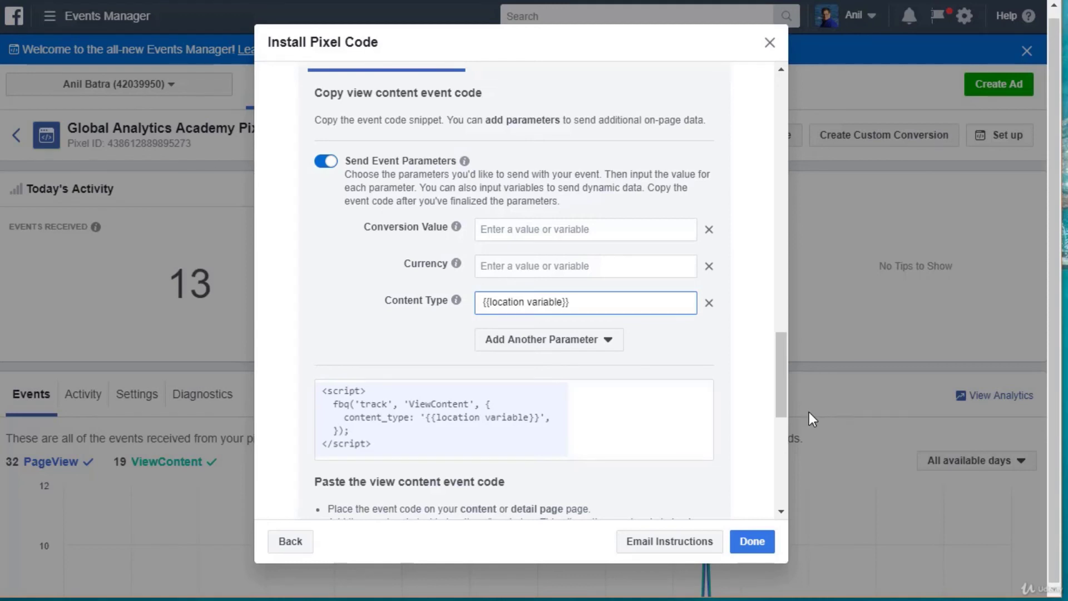
# Step: Read the help for the Content Type, Currency and Conversion Value parameters, and copy the View Content event code to the clipboard
pyautogui.moveTo(456, 301)
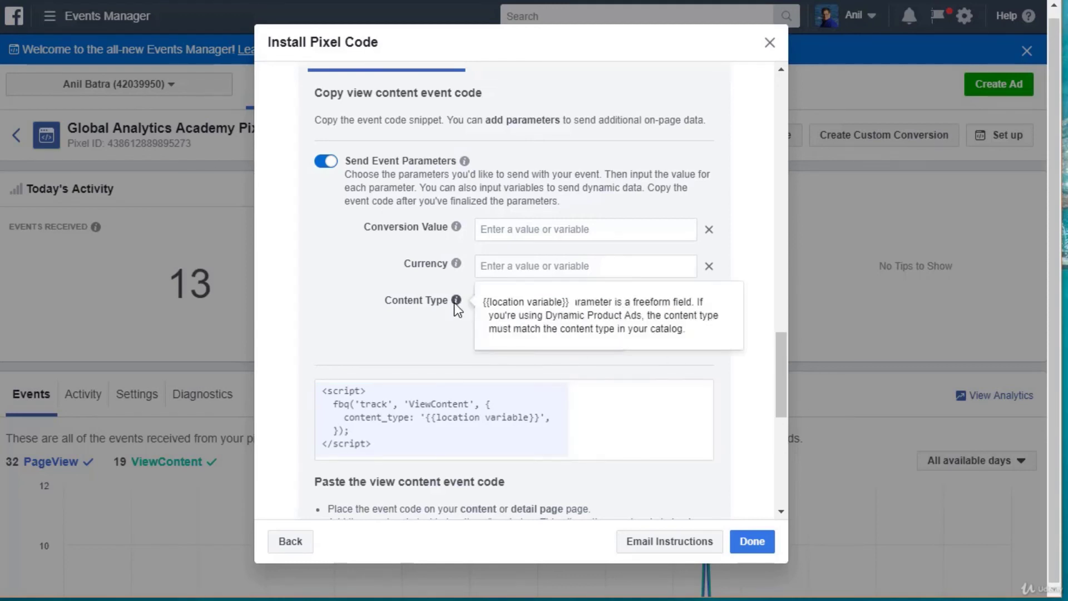
pyautogui.moveTo(458, 266)
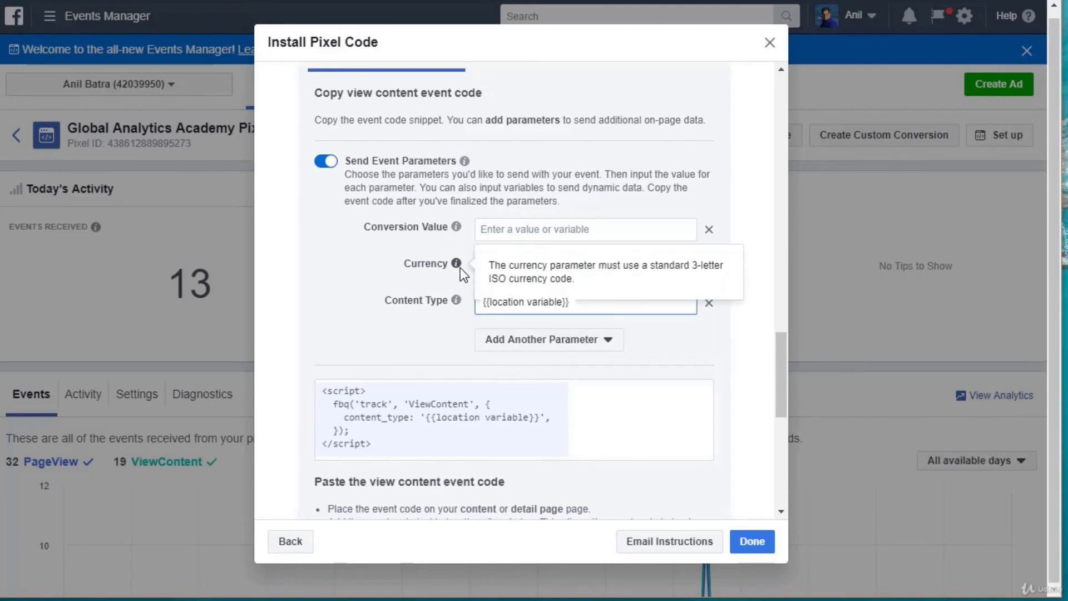
pyautogui.moveTo(457, 233)
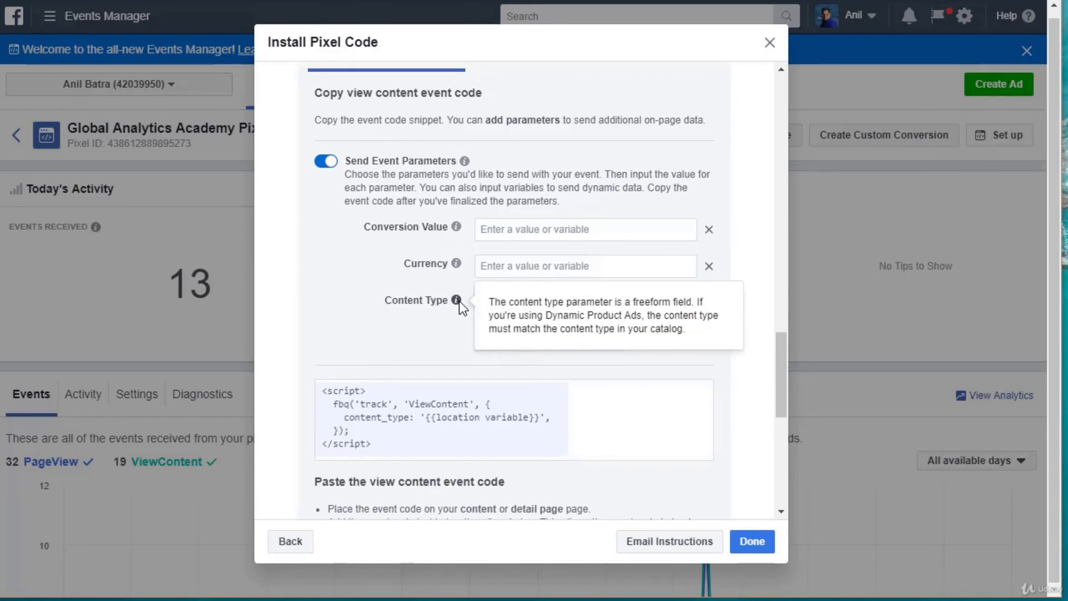
pyautogui.click(640, 423)
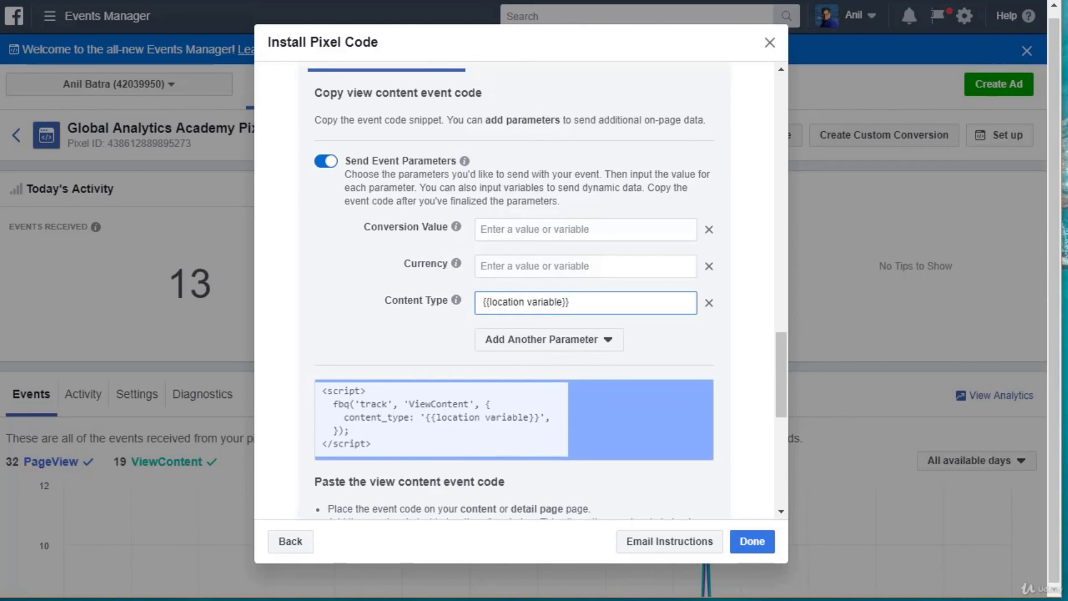
pyautogui.click(512, 412)
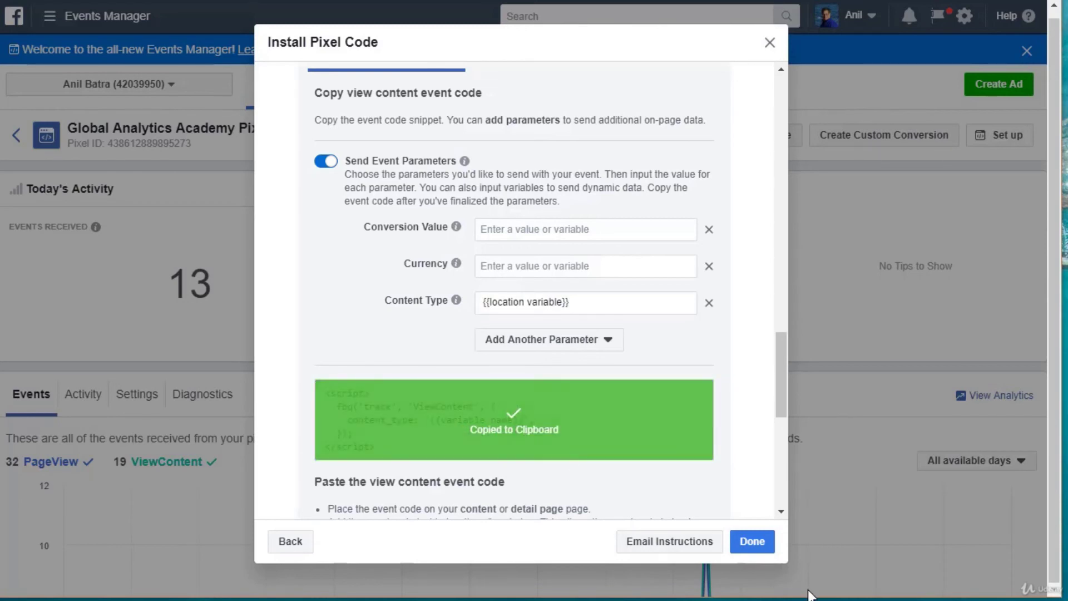
pyautogui.click(751, 541)
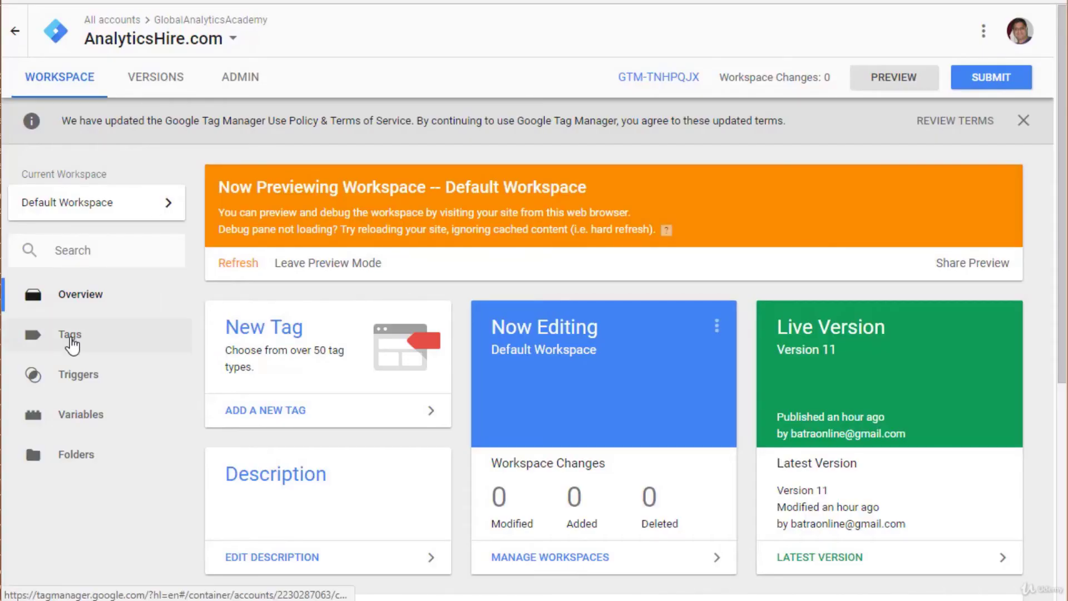
# Step: In Google Tag Manager, create a new tag in the AnalyticsHire.com container and name it FB Job Listing View
pyautogui.click(70, 337)
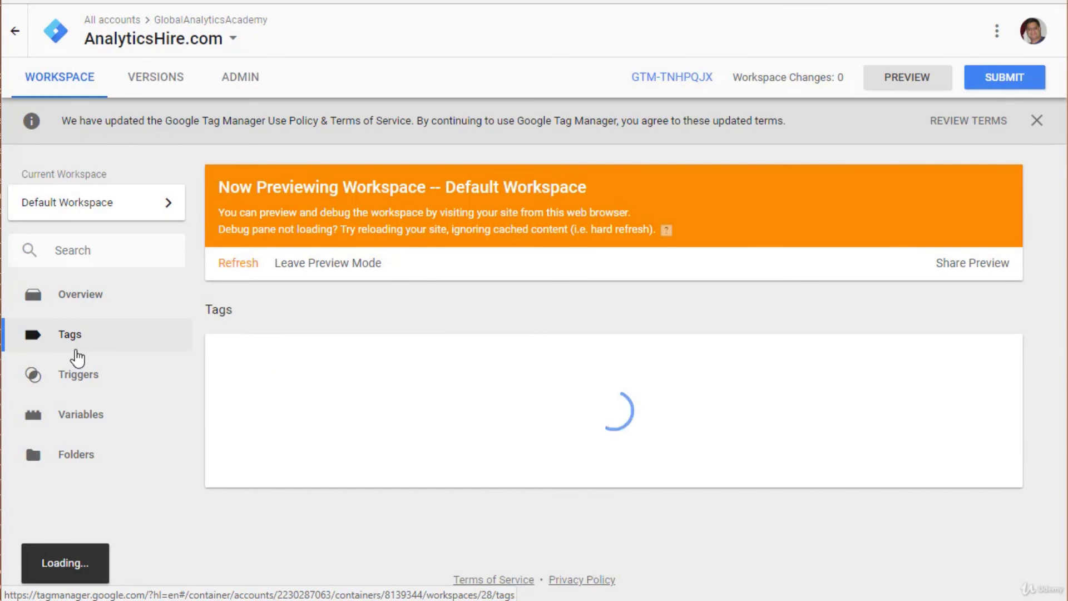
pyautogui.click(253, 361)
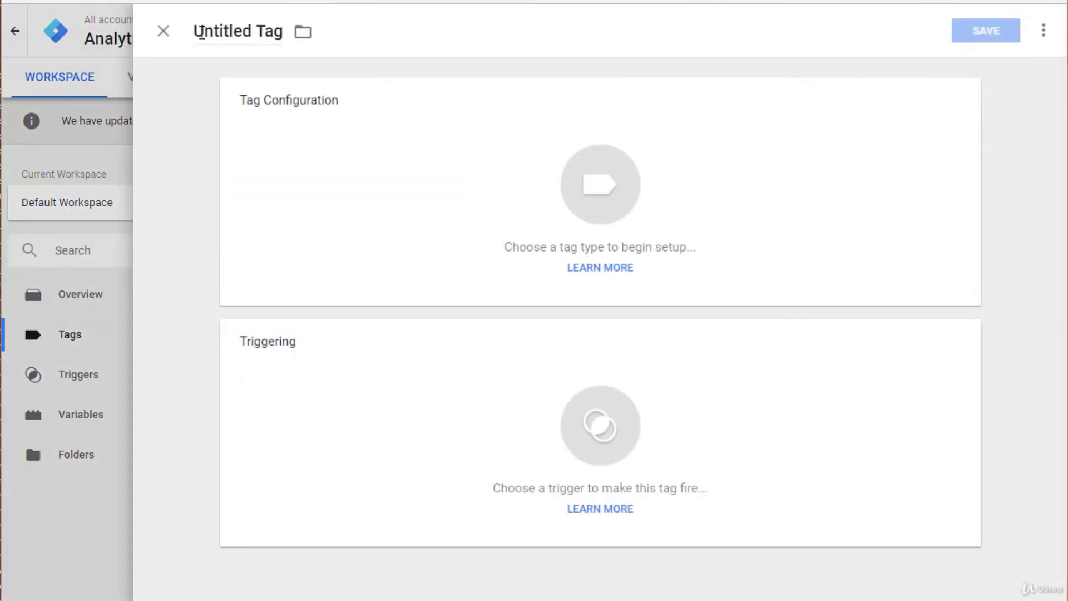
pyautogui.click(197, 32)
pyautogui.hotkey('ctrl', 'v')
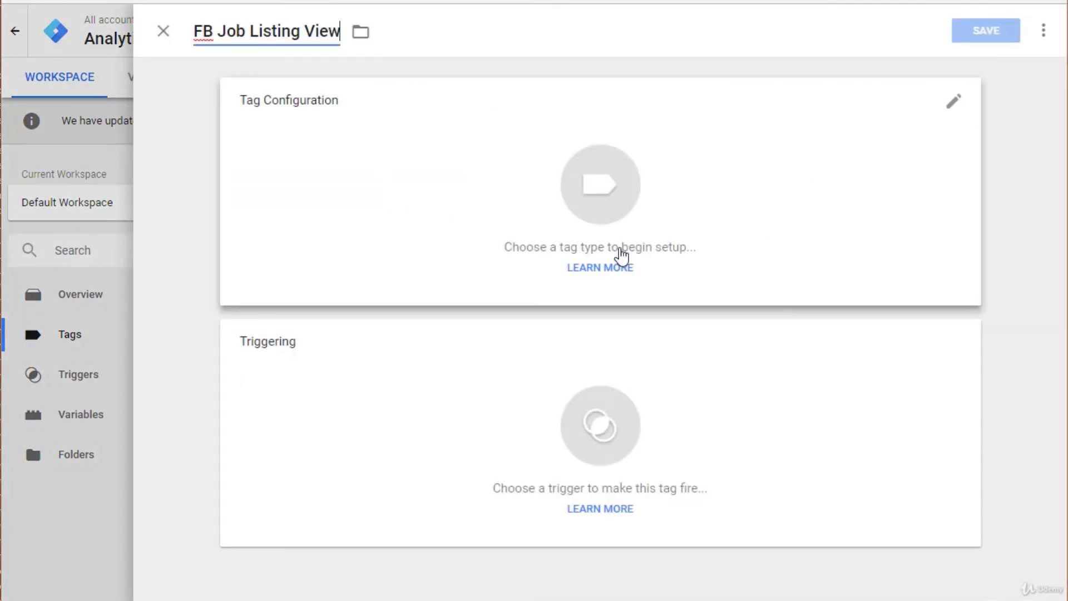
# Step: Make the FB Job Listing View tag a Custom HTML tag containing the copied ViewContent event code
pyautogui.click(611, 211)
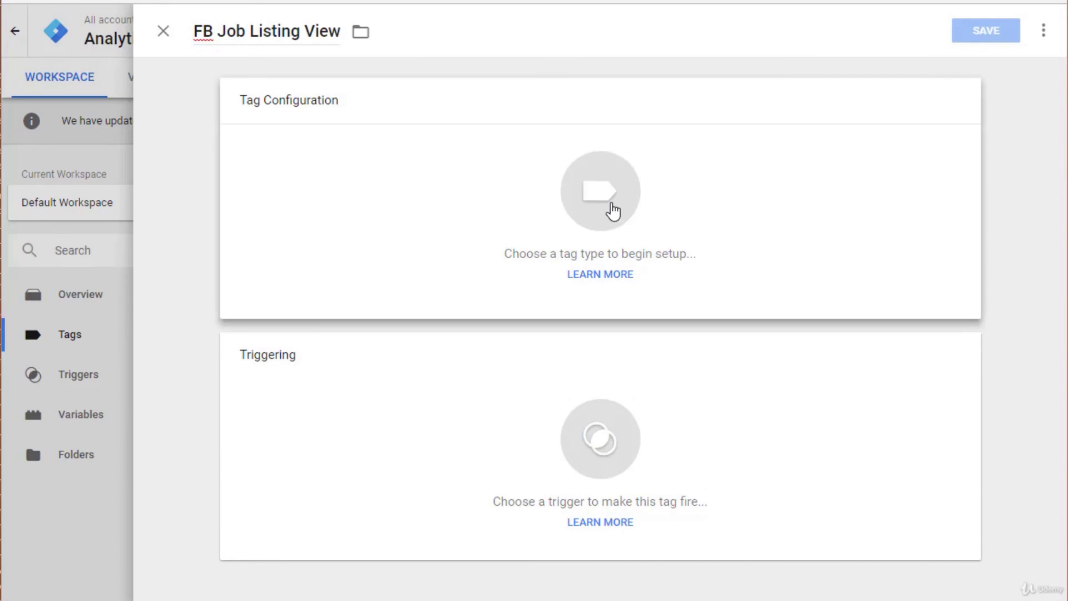
pyautogui.click(612, 211)
pyautogui.scroll(-2, 657, 525)
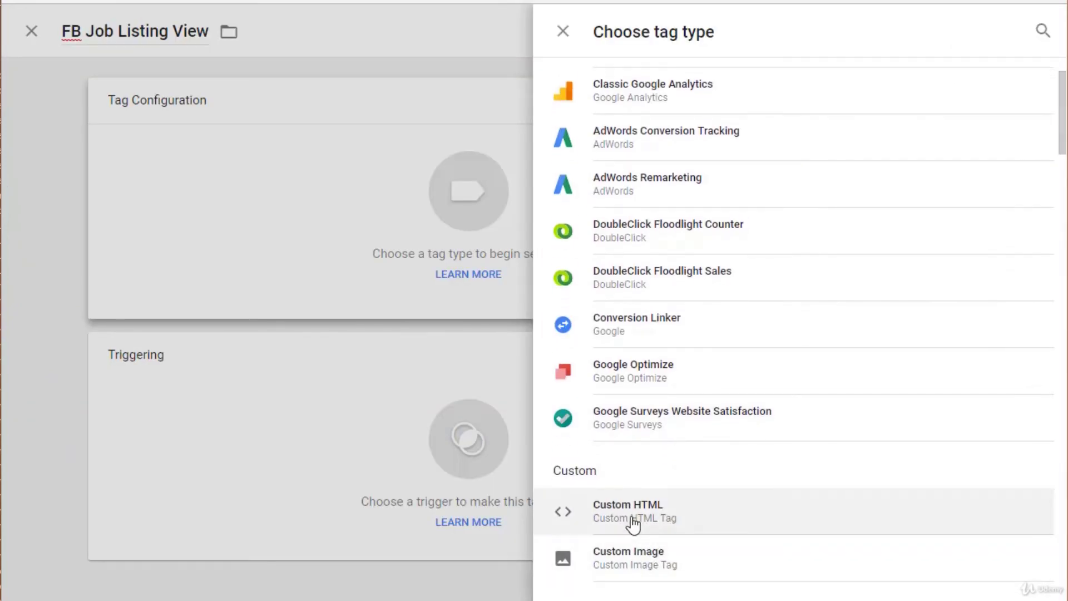
pyautogui.click(633, 511)
pyautogui.click(310, 258)
pyautogui.hotkey('ctrl', 'v')
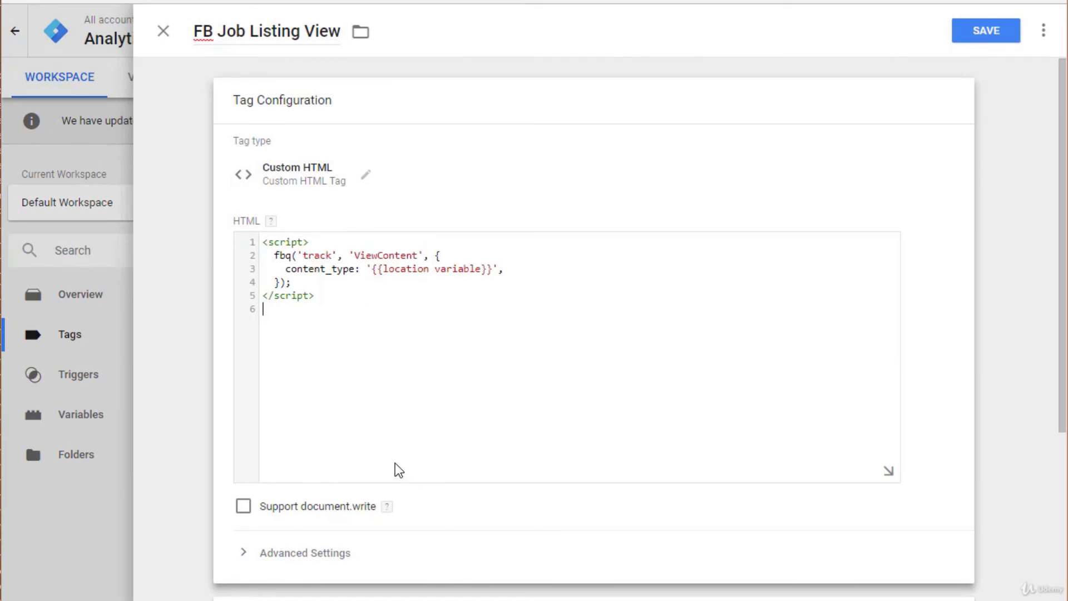
# Step: In the tag's advanced sequencing settings, set FB Pixel Tag to fire before FB Job Listing View
pyautogui.scroll(-2, 395, 464)
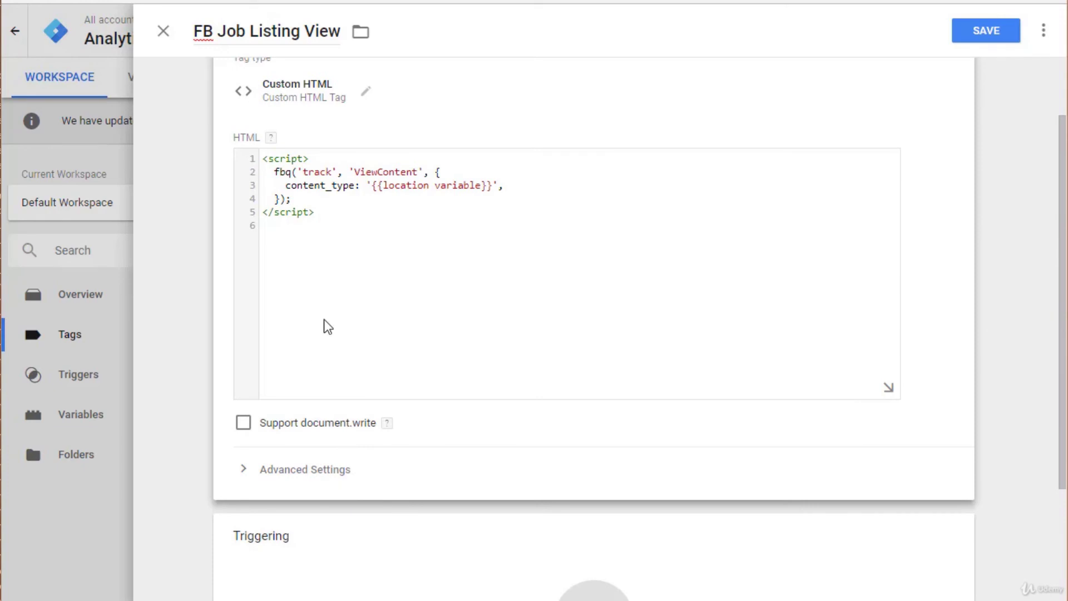
pyautogui.moveTo(383, 186); pyautogui.dragTo(489, 186)
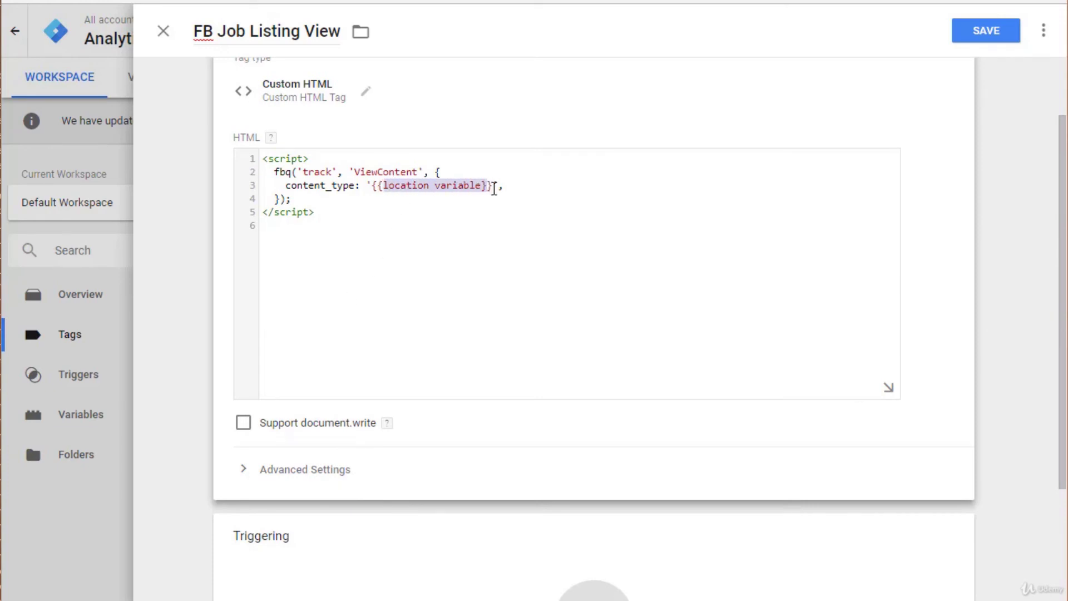
pyautogui.scroll(-3, 415, 501)
pyautogui.scroll(3, 403, 389)
pyautogui.click(376, 196)
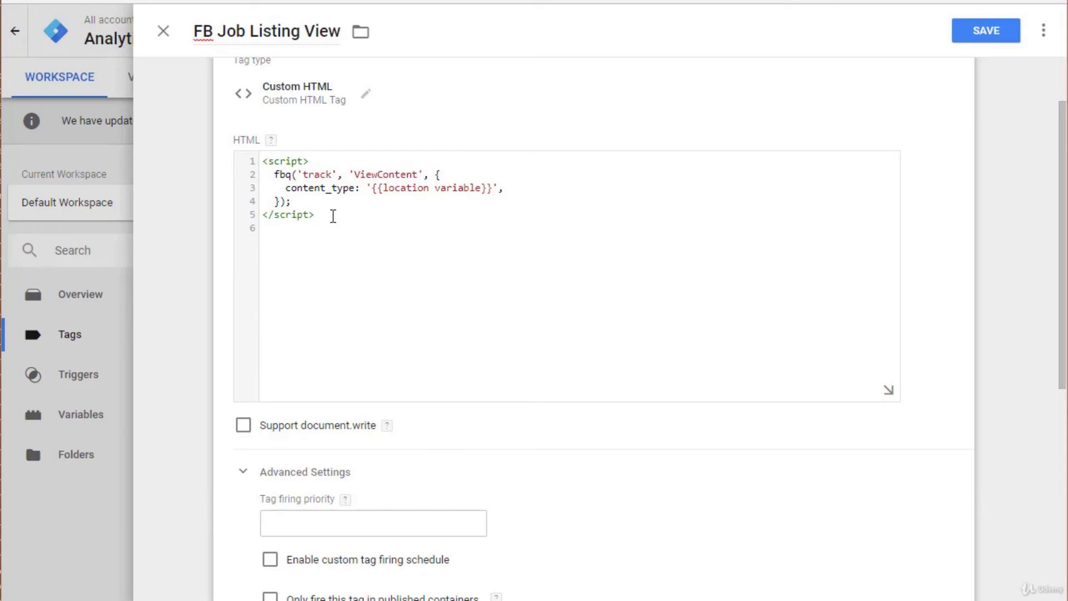
pyautogui.scroll(-3, 434, 434)
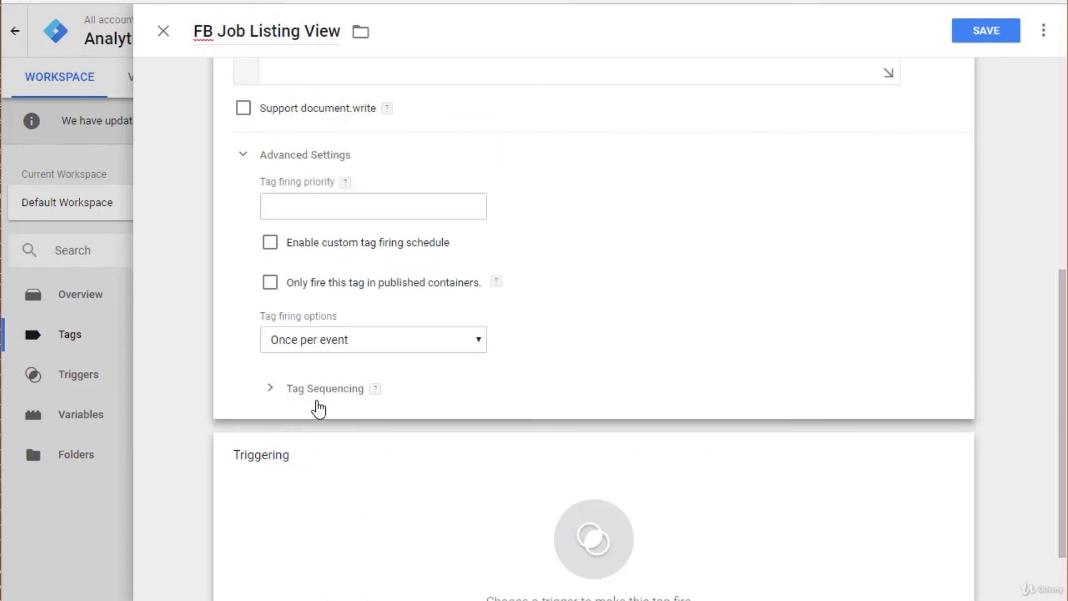
pyautogui.click(317, 390)
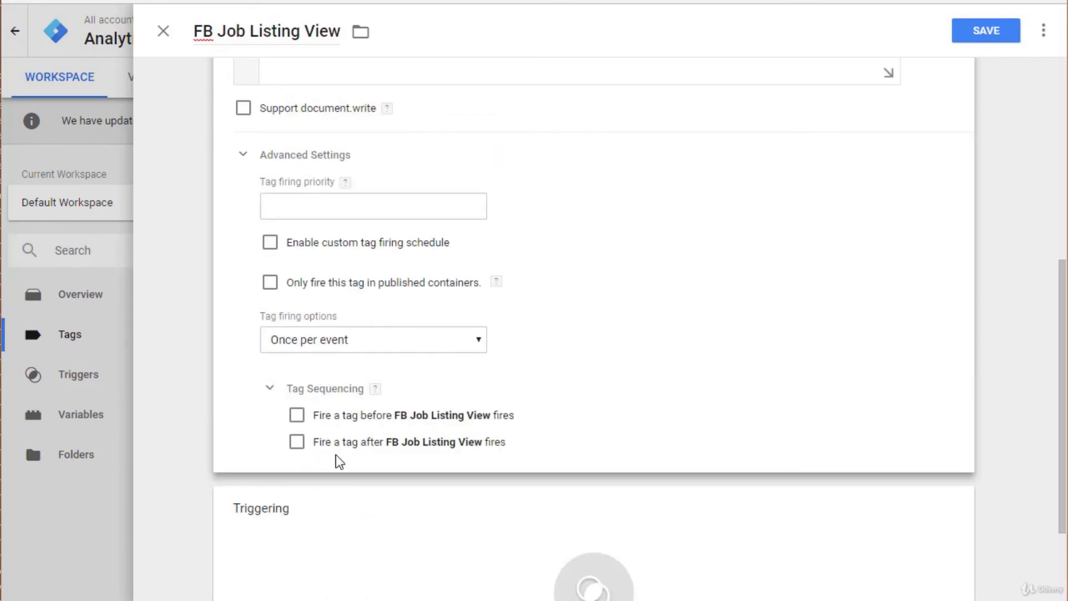
pyautogui.scroll(-1, 336, 455)
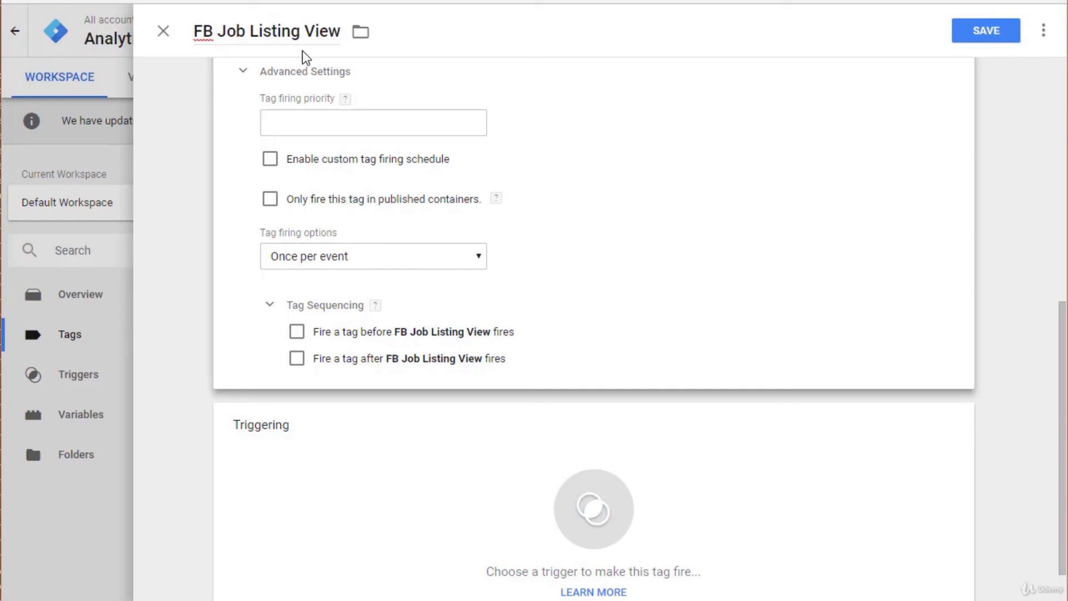
pyautogui.click(297, 334)
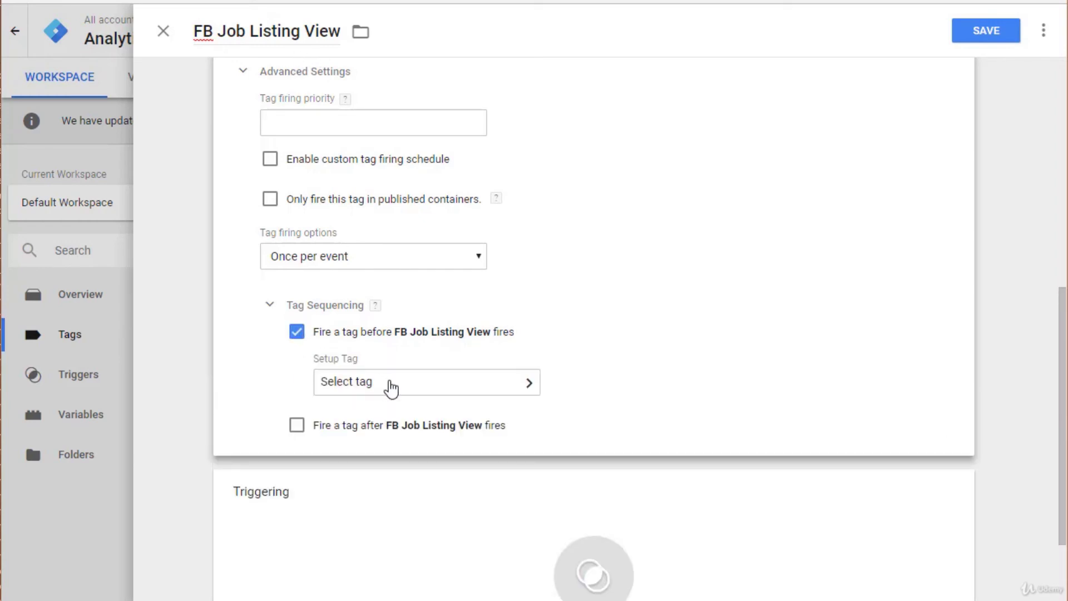
pyautogui.click(391, 384)
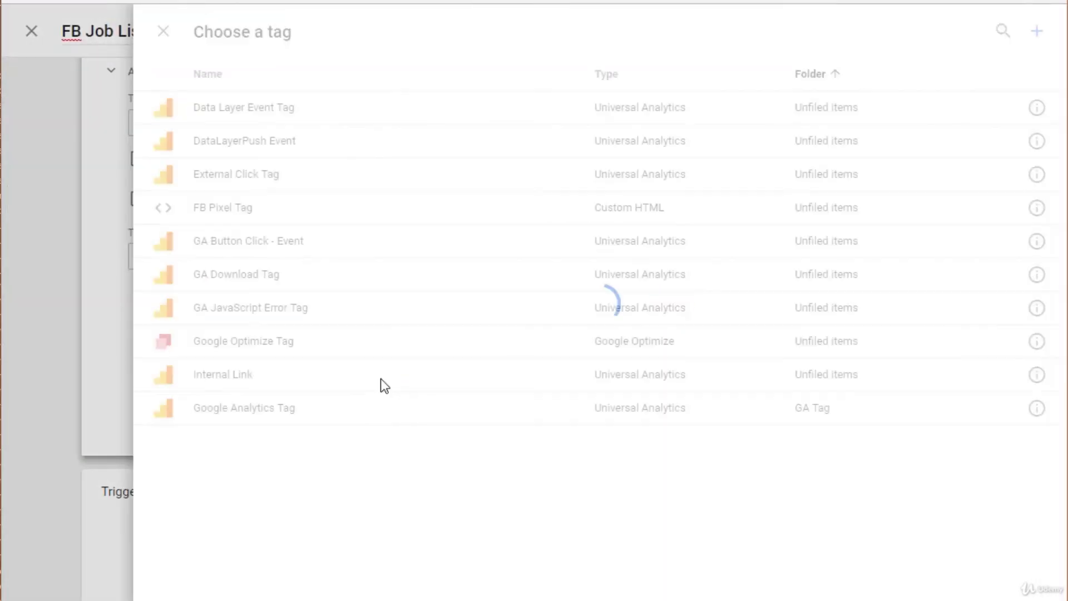
pyautogui.click(216, 212)
pyautogui.scroll(-2, 477, 406)
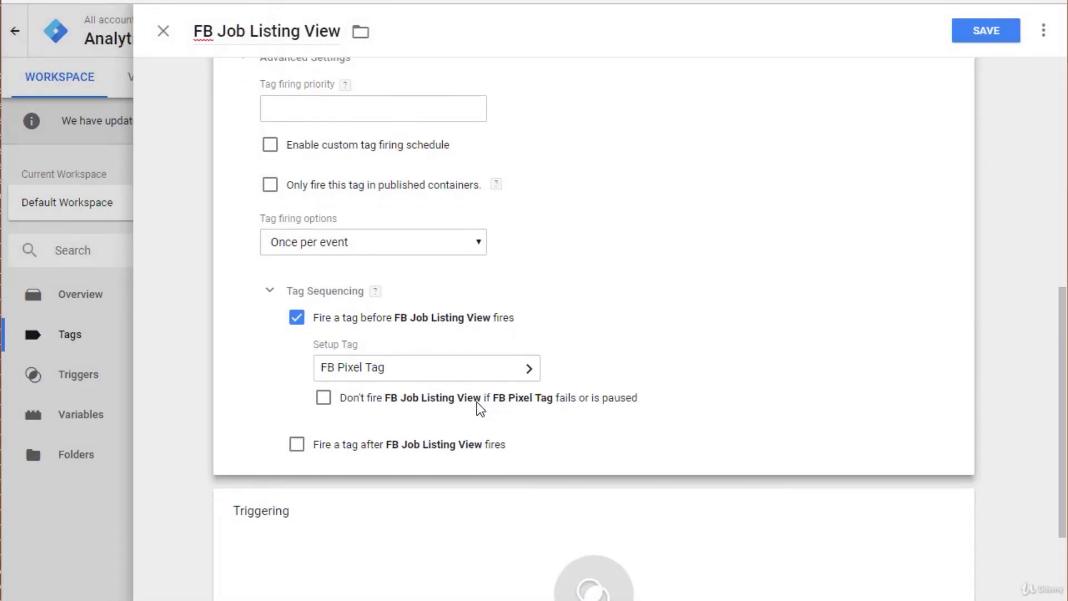
# Step: Start adding a firing trigger to the tag, and copy job-details.asp from the Project Manager job page's address
pyautogui.click(985, 37)
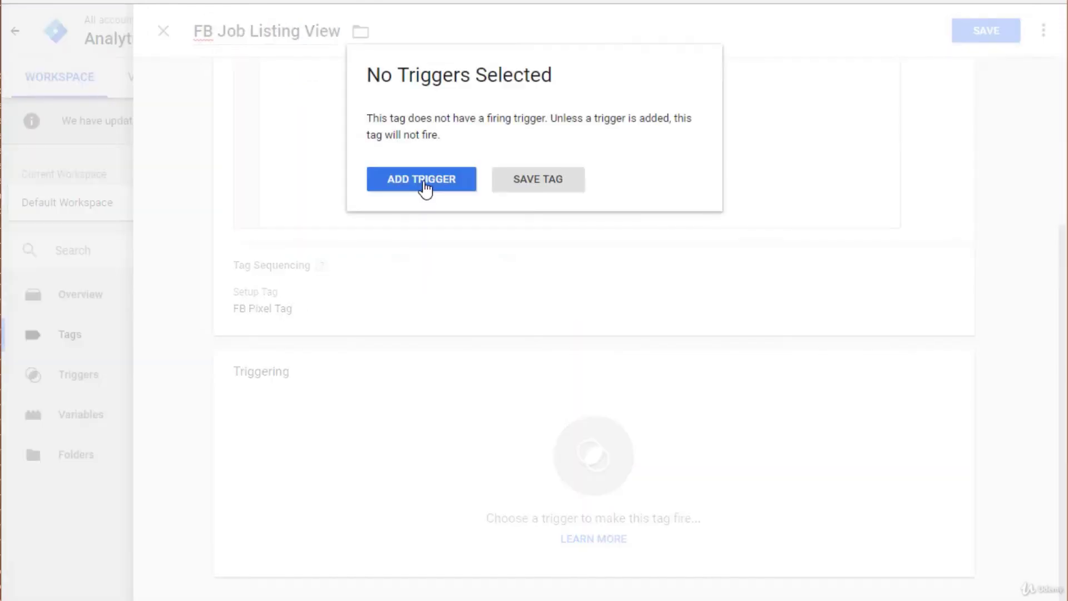
pyautogui.click(425, 188)
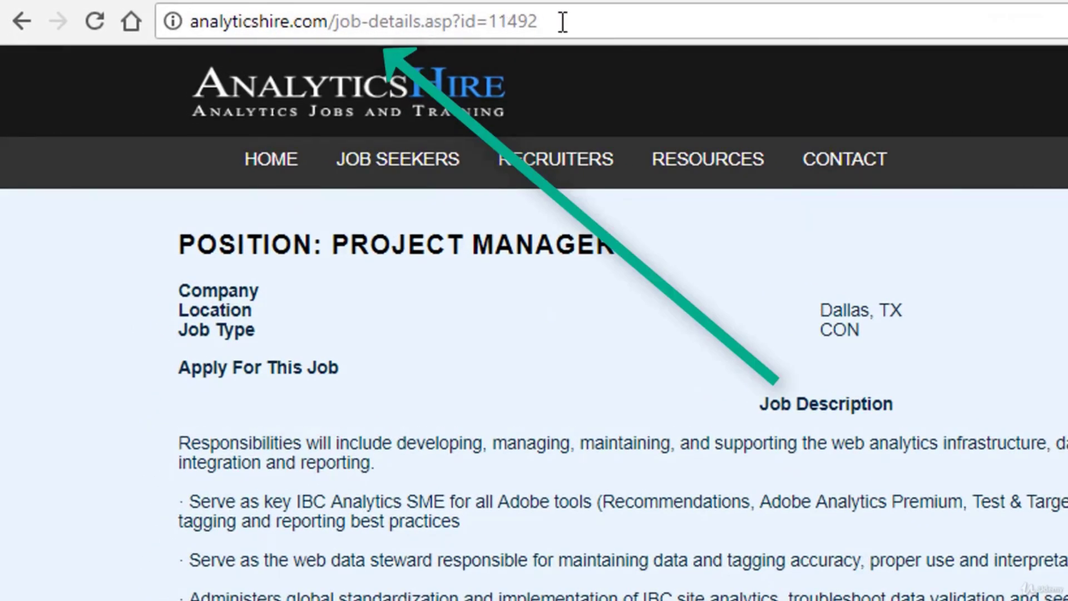
pyautogui.moveTo(336, 23); pyautogui.dragTo(463, 34)
pyautogui.hotkey('ctrl', 'c')
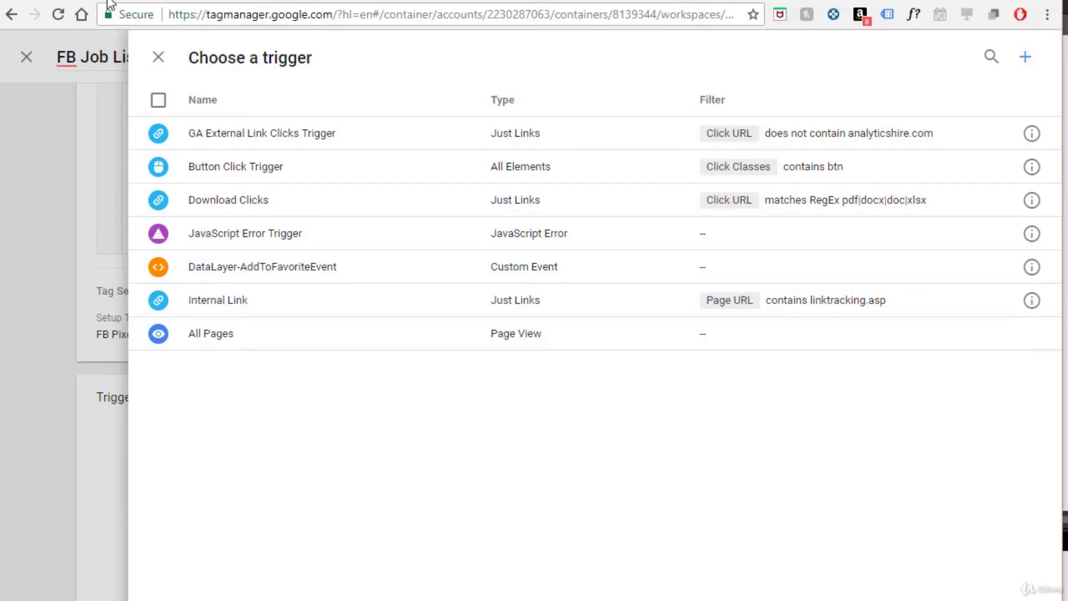
# Step: Create a new trigger named Job Detail View with the Page View type
pyautogui.click(1026, 60)
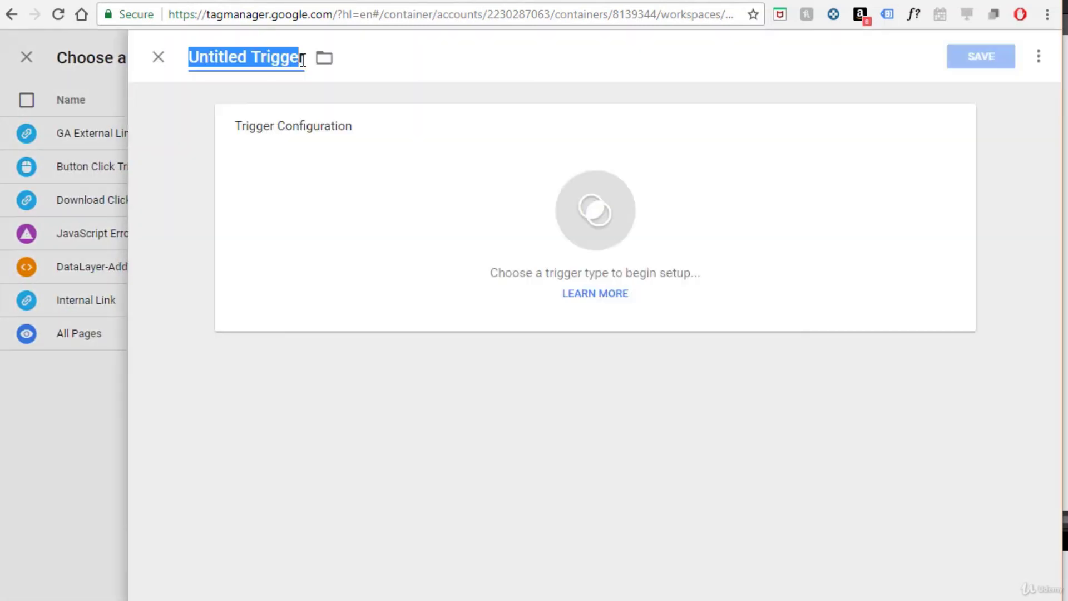
pyautogui.write('Job Deta')
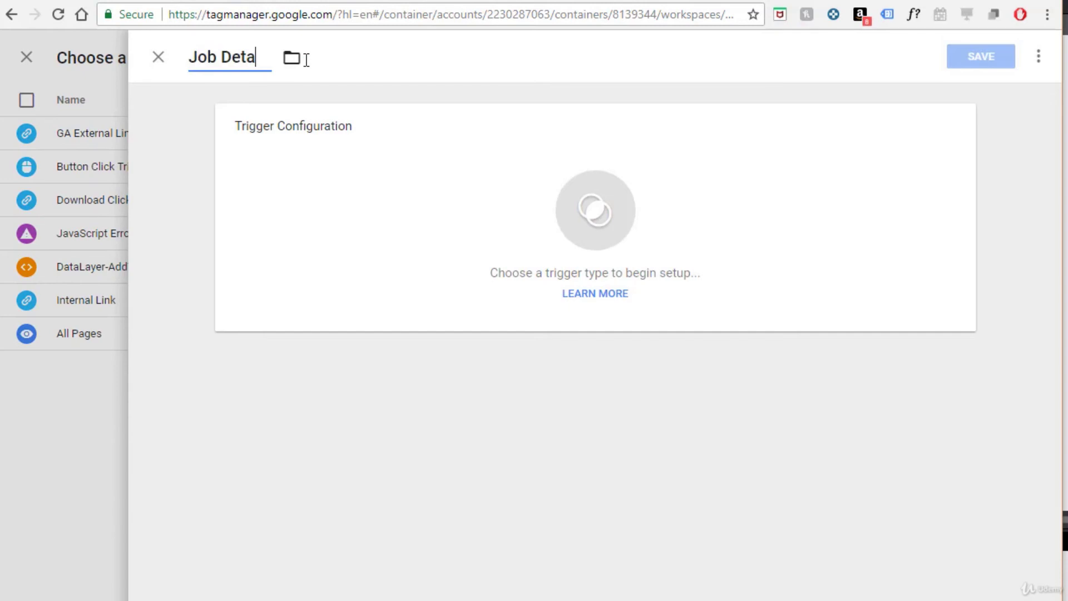
pyautogui.write('il View')
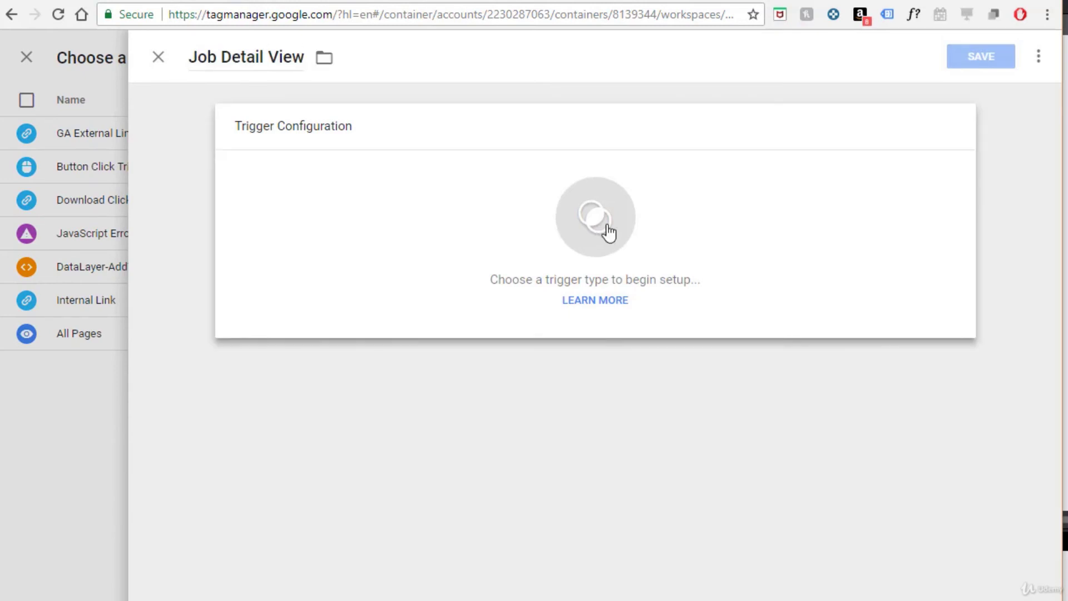
pyautogui.click(607, 233)
pyautogui.click(620, 203)
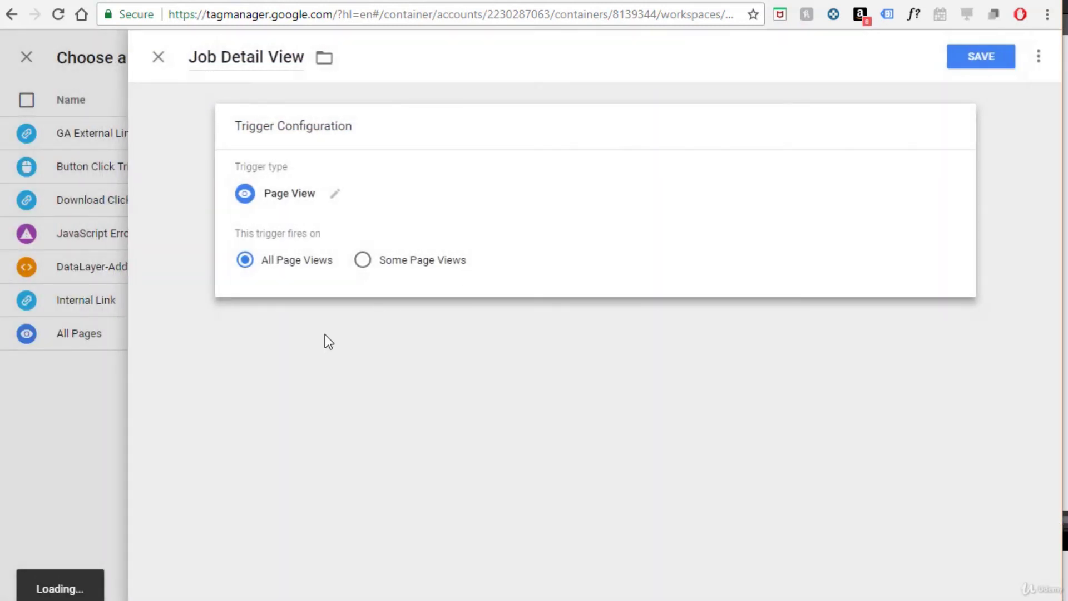
# Step: Limit the trigger to some page views where Page URL contains job-details.asp, and save both the trigger and the tag
pyautogui.click(363, 260)
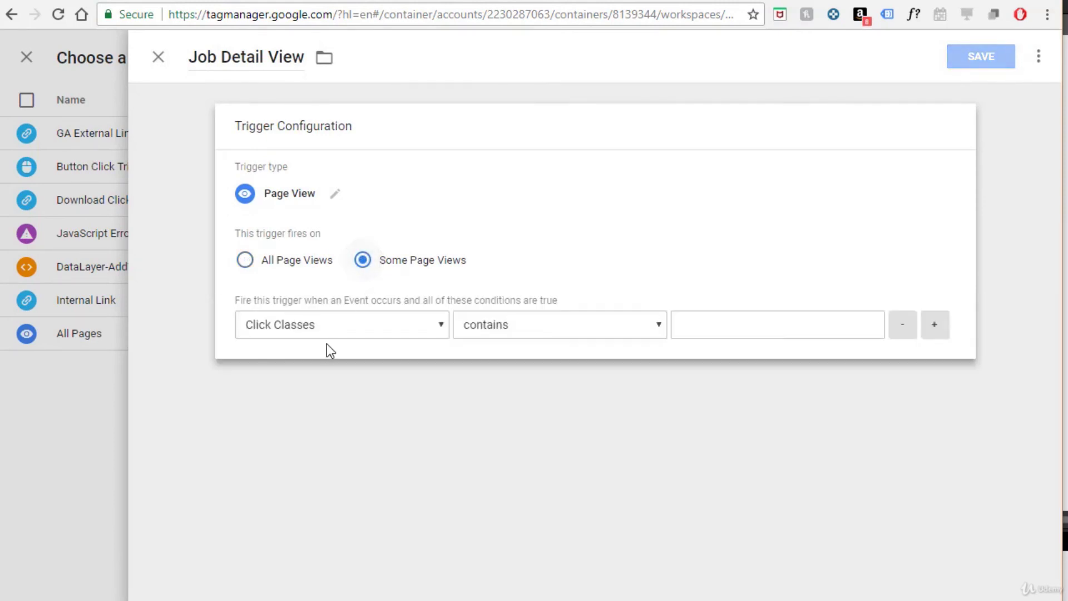
pyautogui.click(327, 324)
pyautogui.scroll(-3, 334, 446)
pyautogui.click(312, 423)
pyautogui.click(716, 324)
pyautogui.hotkey('ctrl', 'v')
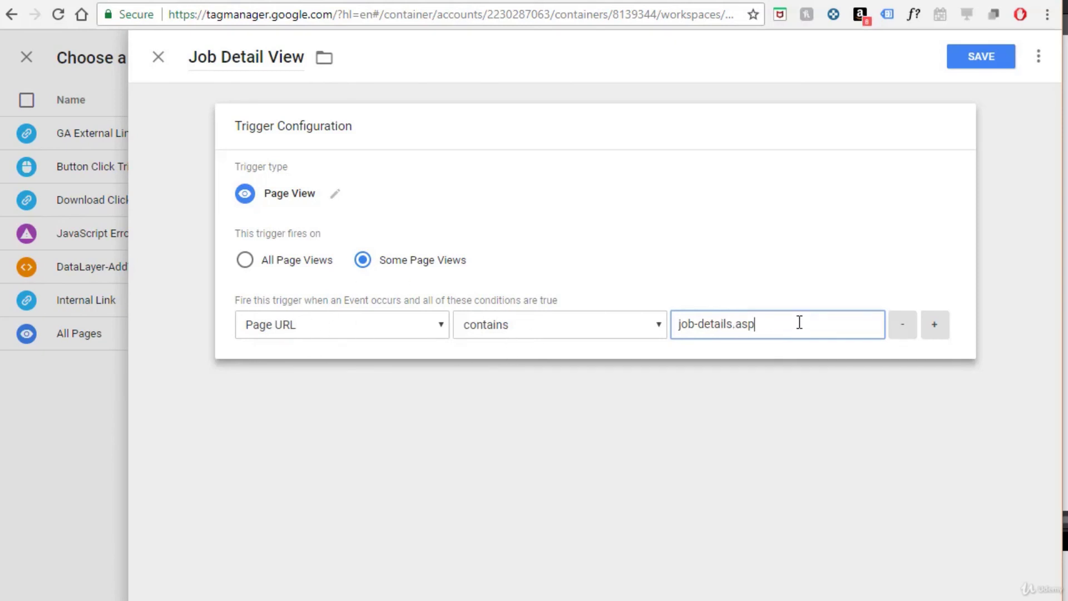
pyautogui.click(987, 61)
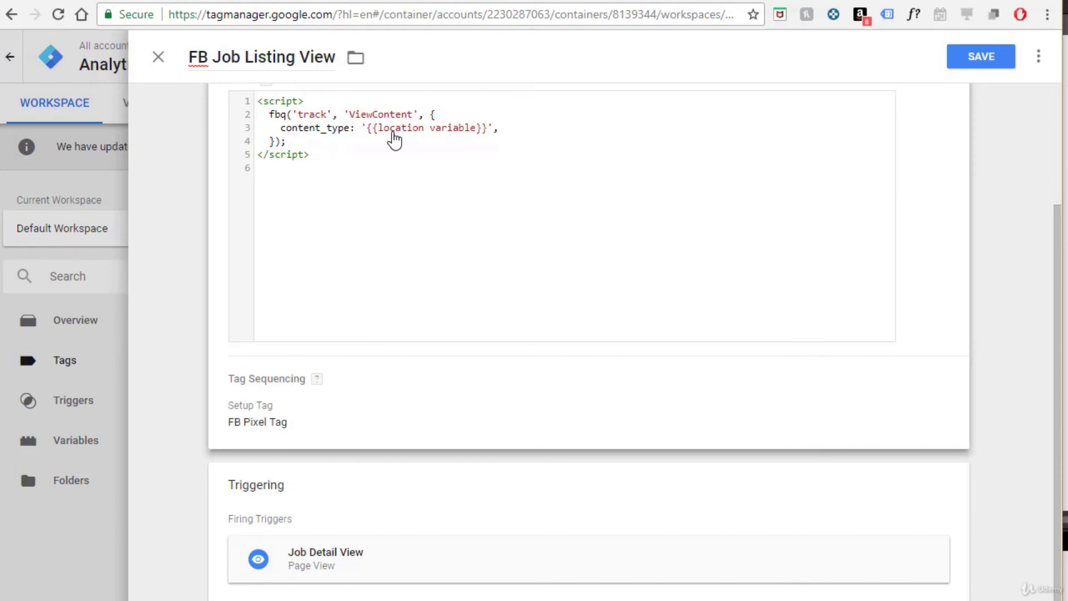
pyautogui.click(992, 62)
# Step: Examine the Listing Location user-defined variable and its matching listinglocation data layer entry in the job page's source
pyautogui.click(89, 454)
pyautogui.scroll(-5, 266, 547)
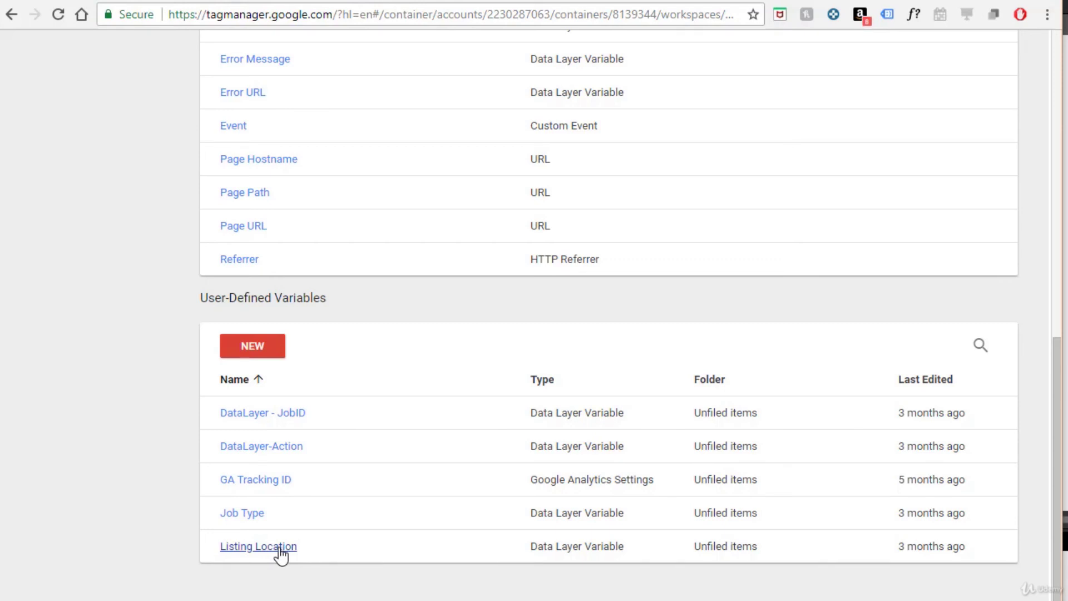
pyautogui.click(281, 548)
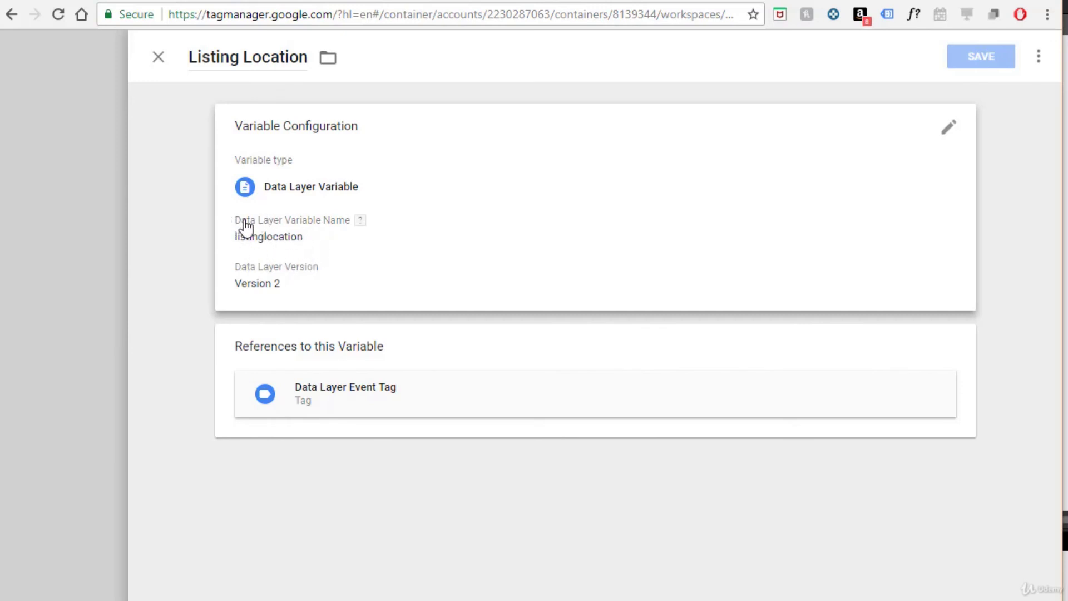
pyautogui.click(620, 3)
pyautogui.moveTo(58, 252); pyautogui.dragTo(201, 250)
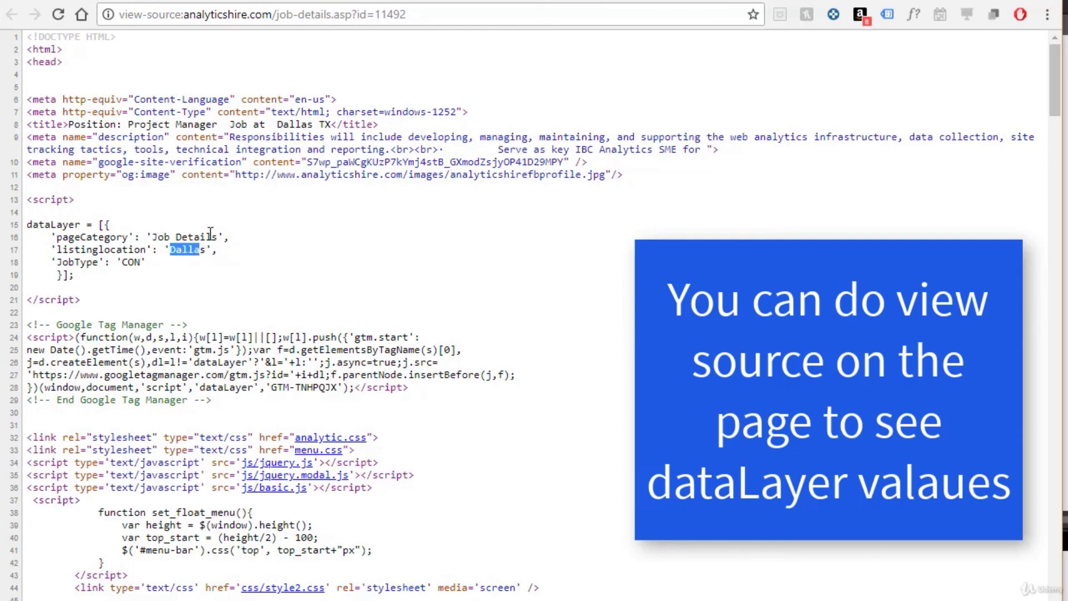
pyautogui.click(92, 3)
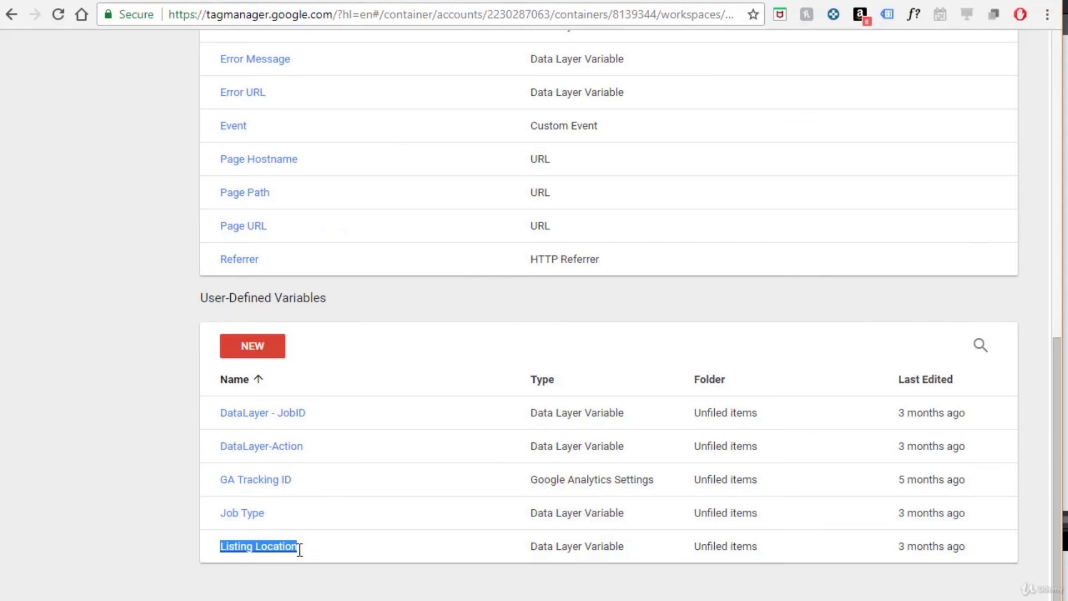
# Step: Replace the location variable placeholder in the FB Job Listing View code with Listing Location, and save the tag
pyautogui.rightClick(270, 548)
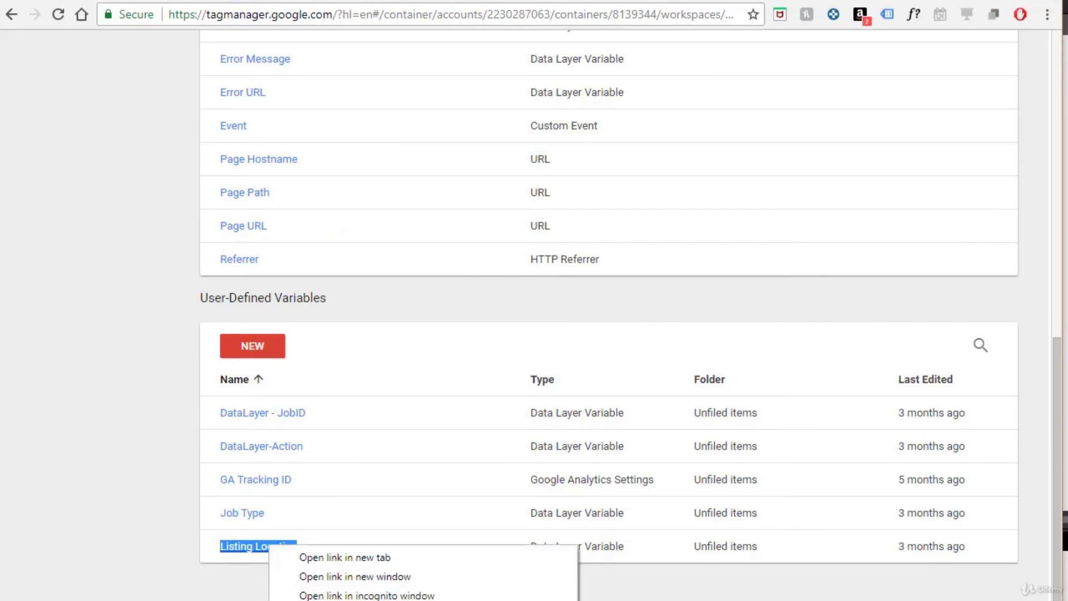
pyautogui.press('Escape')
pyautogui.scroll(8, 597, 435)
pyautogui.scroll(3, 596, 435)
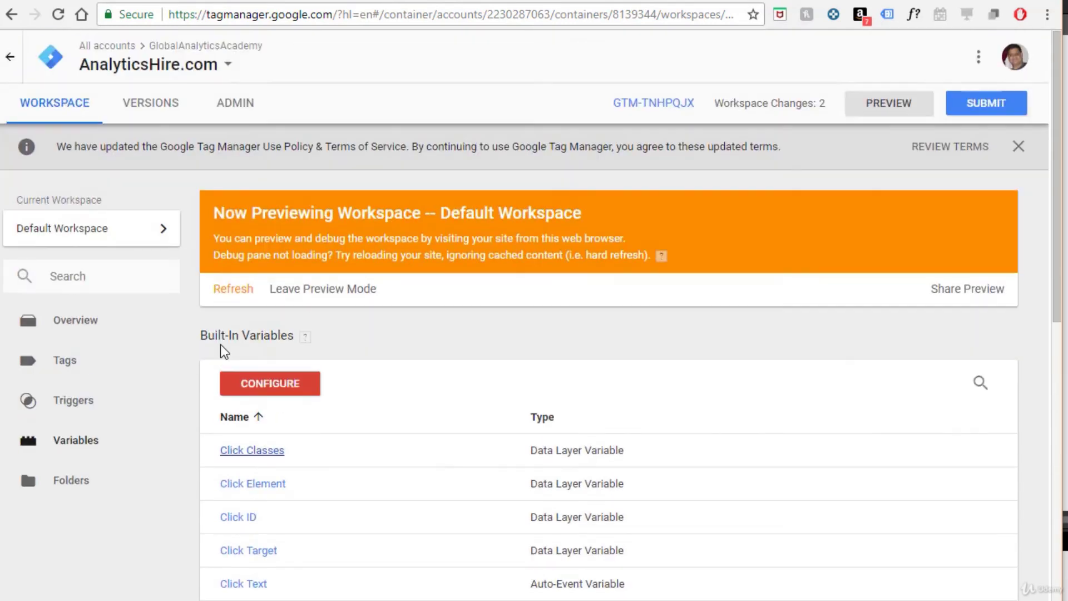
pyautogui.click(78, 370)
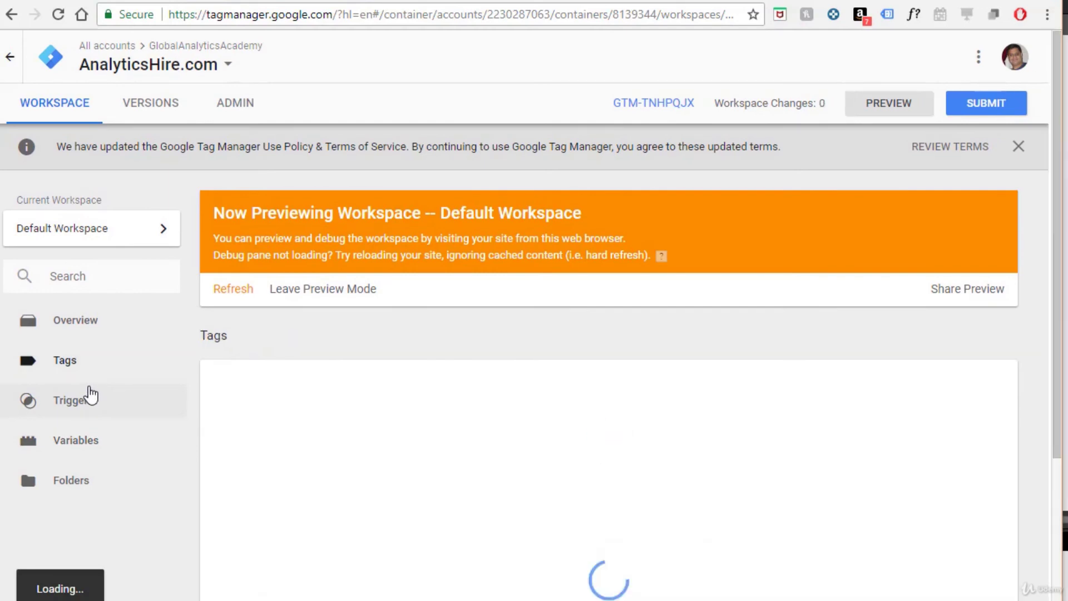
pyautogui.scroll(-3, 263, 396)
pyautogui.click(261, 389)
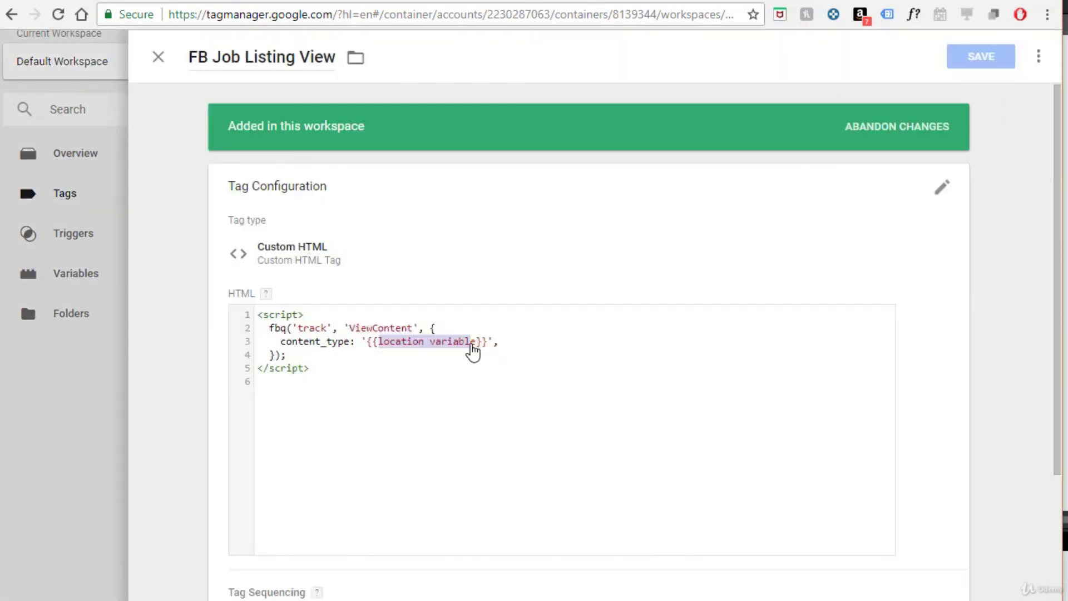
pyautogui.write('Listing Location')
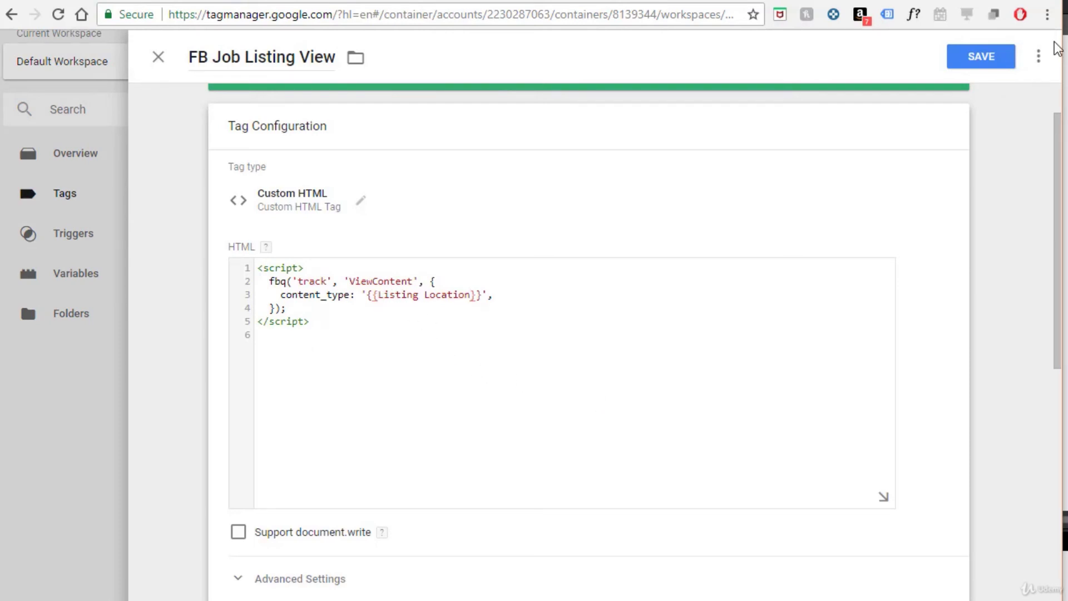
pyautogui.click(973, 62)
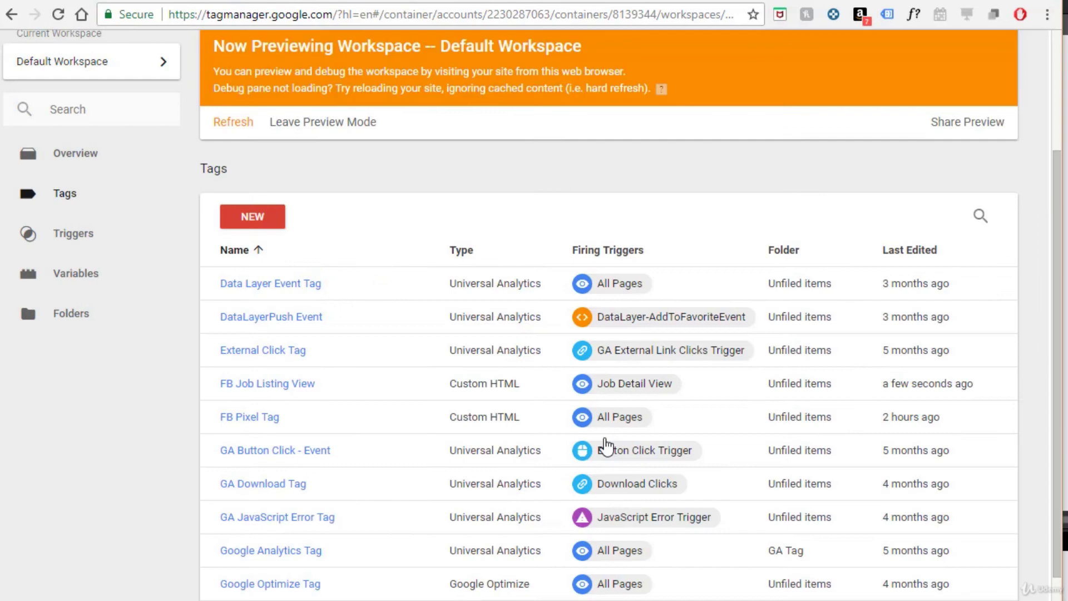
# Step: Refresh the workspace preview and switch to the Project Manager job page to check which tags fire
pyautogui.scroll(3, 399, 327)
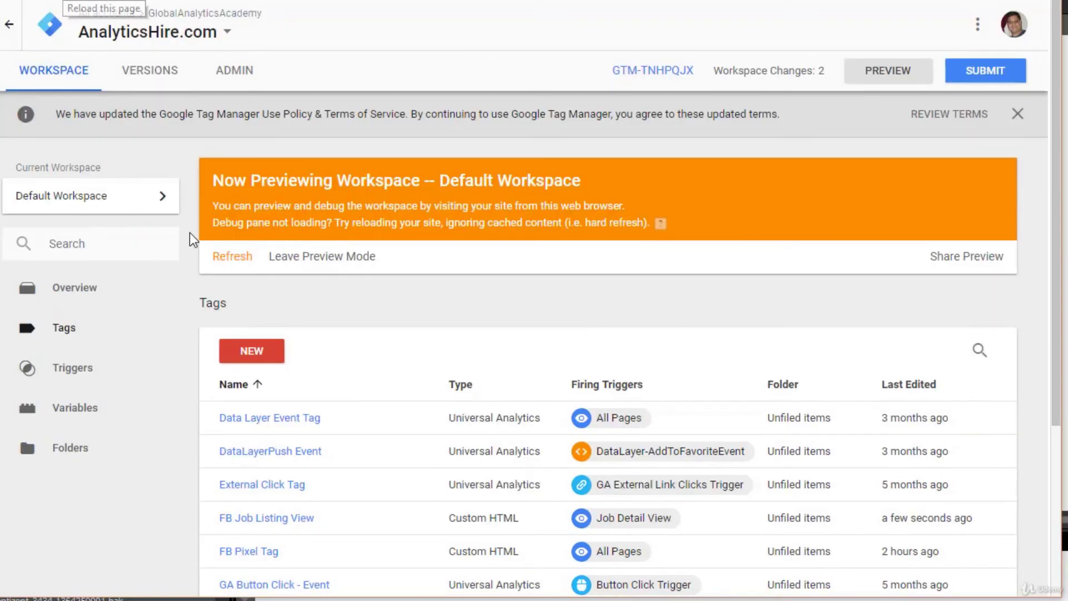
pyautogui.click(232, 257)
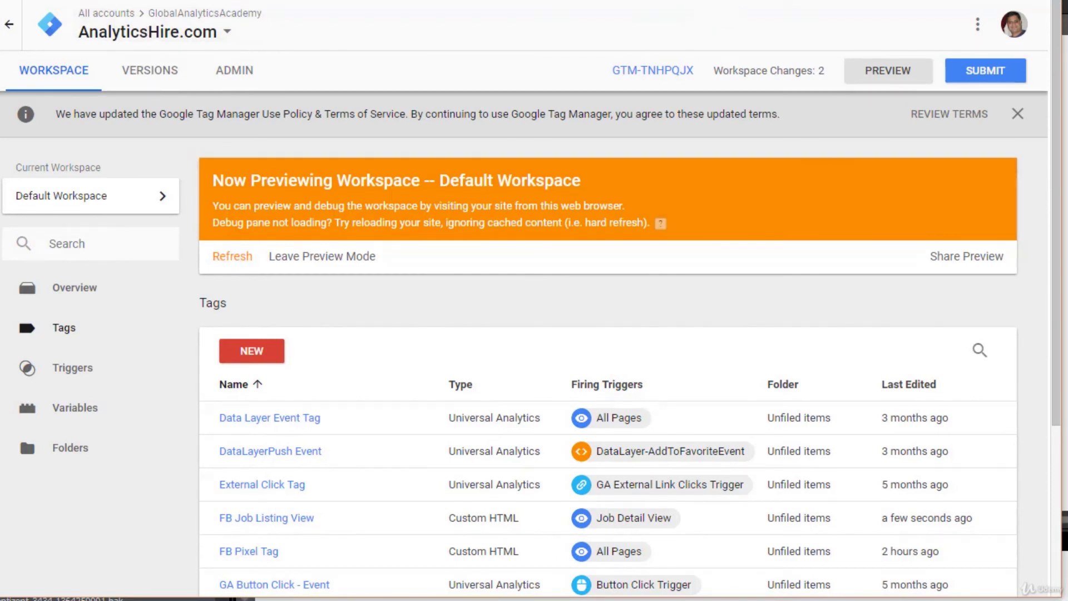
pyautogui.hotkey('alt', 'Tab')
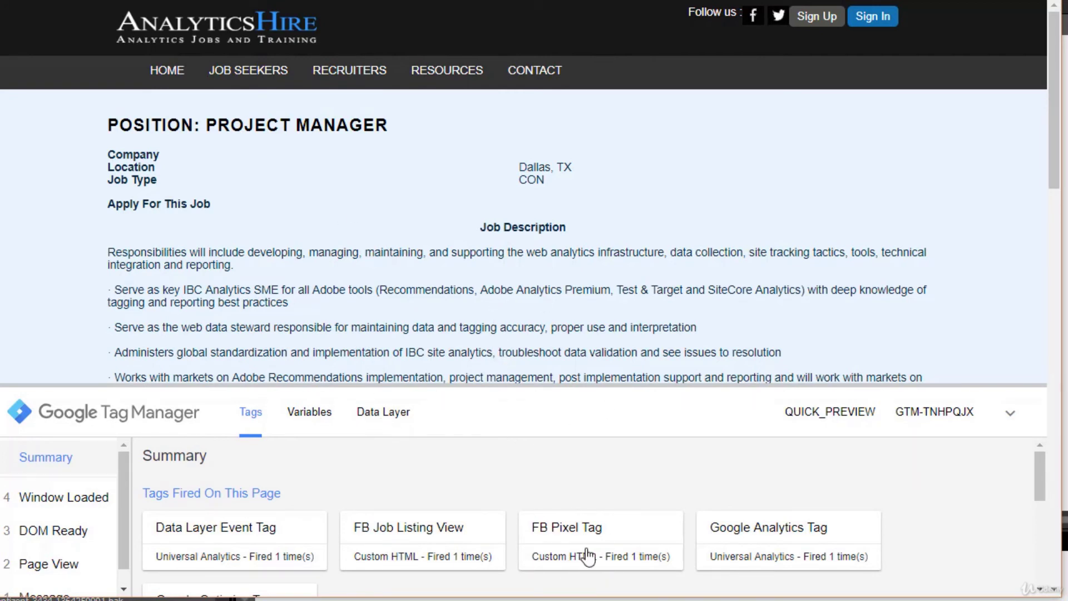
# Step: Examine the fired FB Job Listing View tag's details and the pixel's ViewContent activity in Facebook Events Manager
pyautogui.click(424, 551)
pyautogui.scroll(-2, 450, 532)
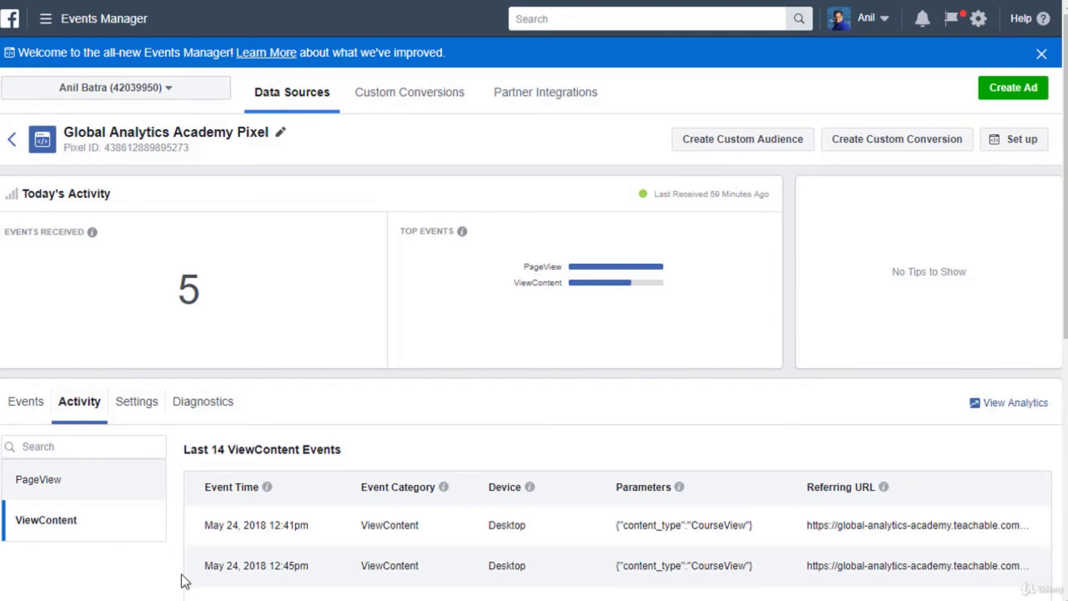
pyautogui.scroll(-4, 379, 459)
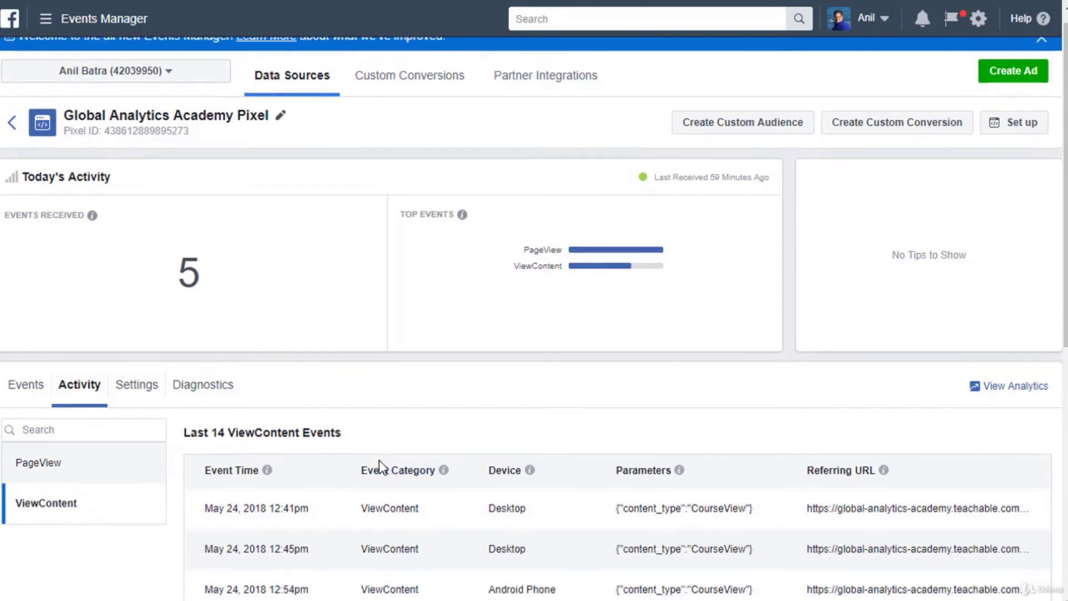
pyautogui.scroll(5, 379, 460)
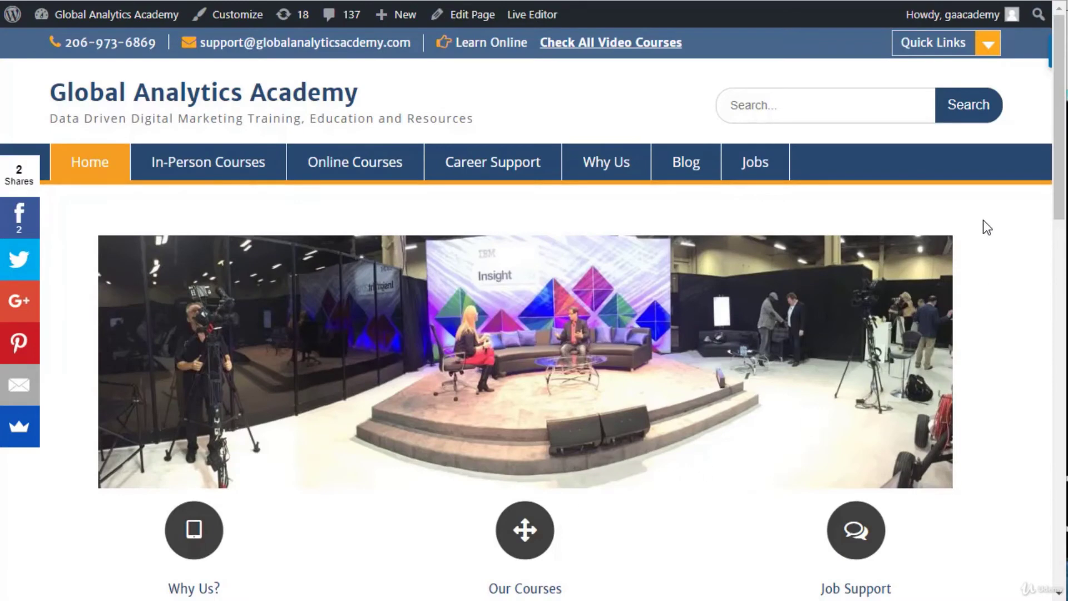
# Step: Enable the built-in variables Scroll Depth Threshold, Scroll Depth Units and Scroll Direction in the GlobalAnalyticsAcademy container
pyautogui.moveTo(1061, 174); pyautogui.dragTo(1050, 546)
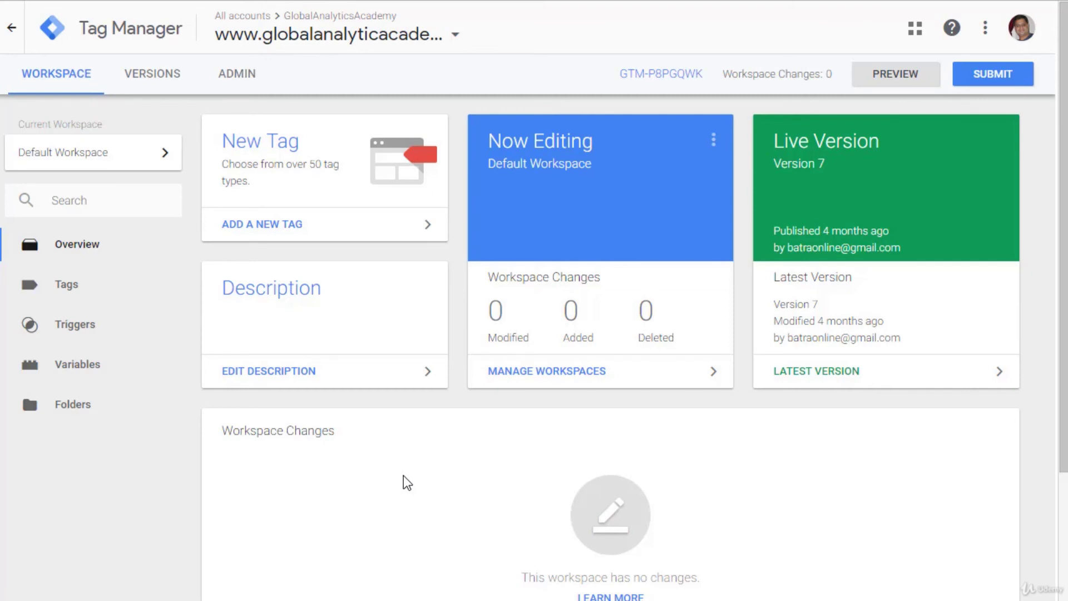
pyautogui.click(89, 377)
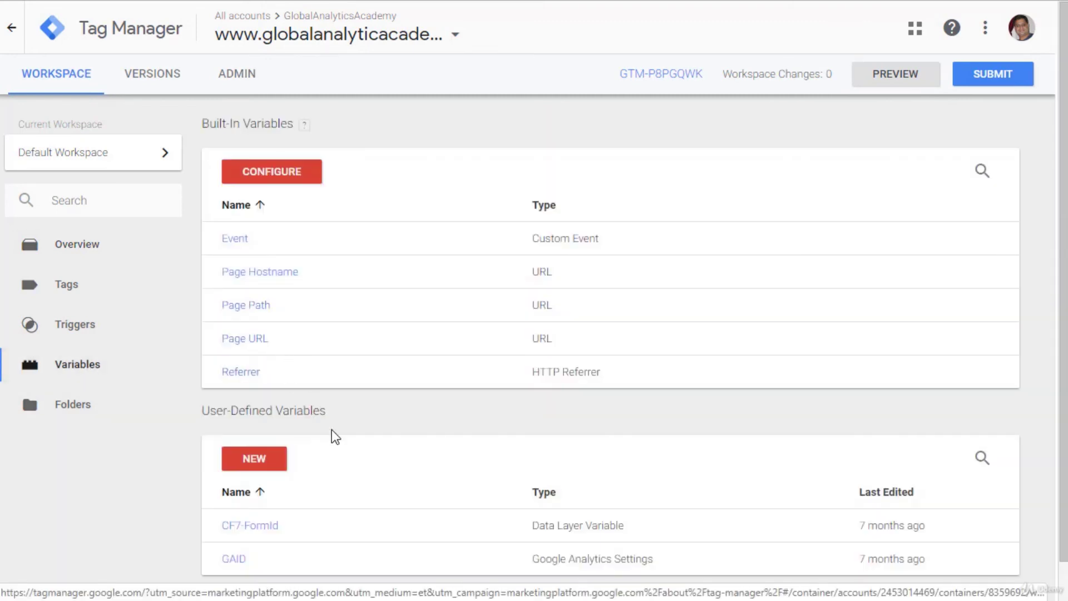
pyautogui.click(293, 177)
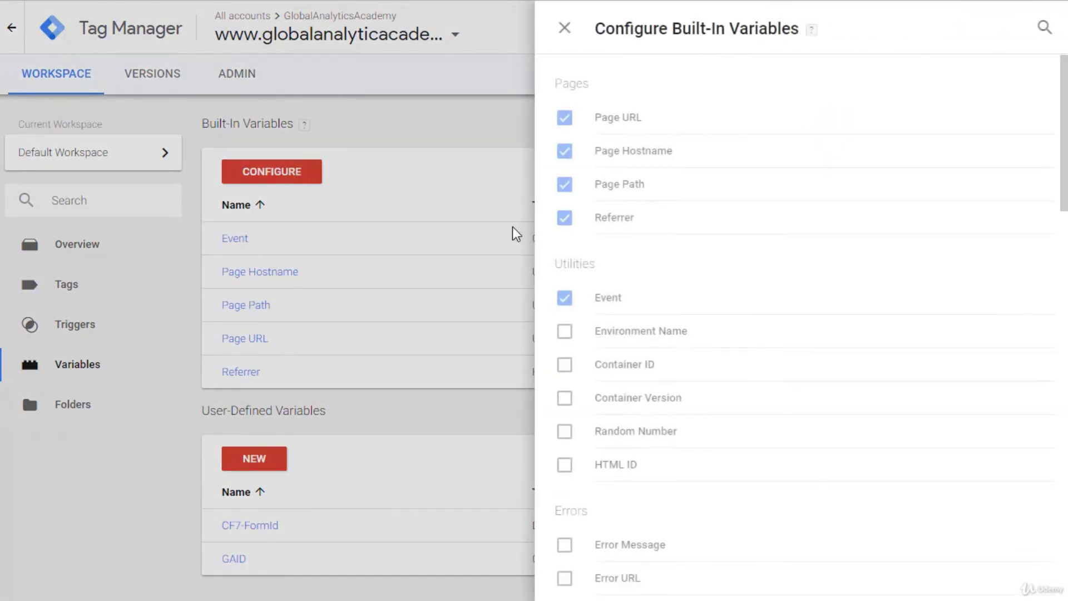
pyautogui.scroll(-15, 898, 475)
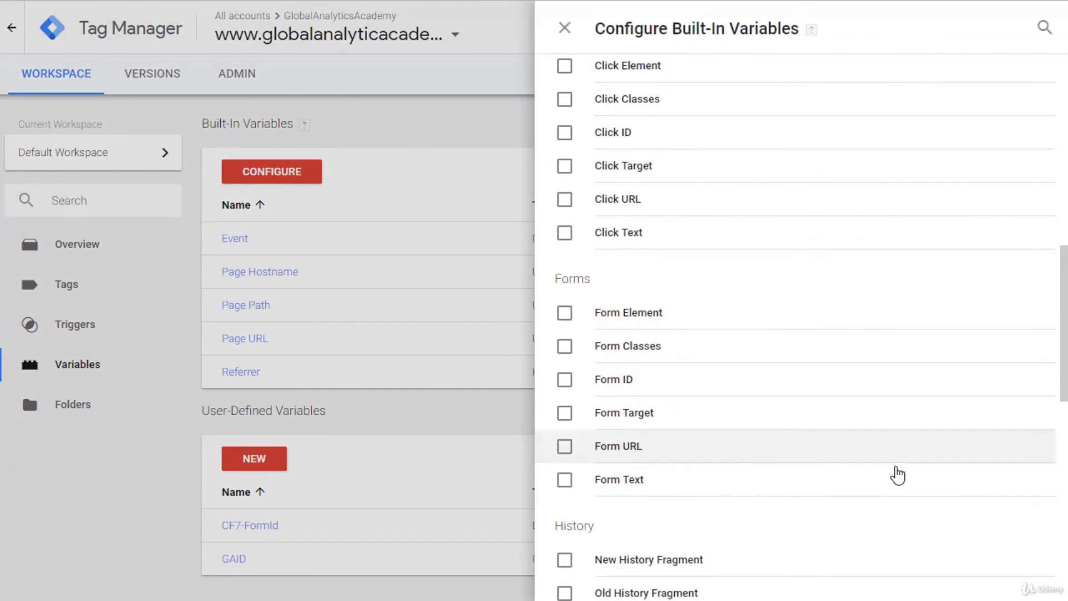
pyautogui.scroll(-5, 898, 476)
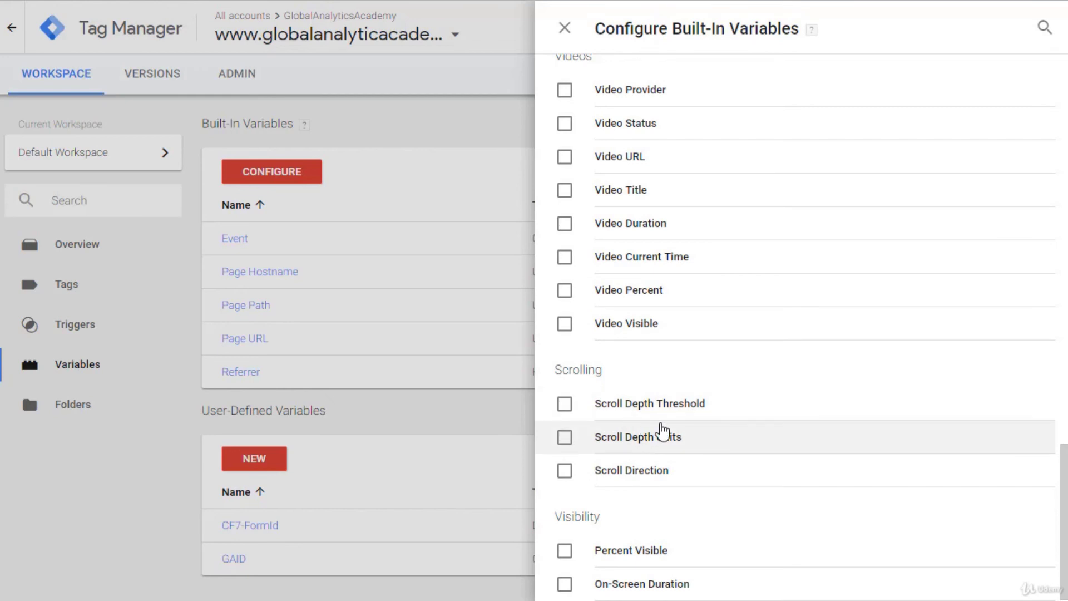
pyautogui.click(565, 413)
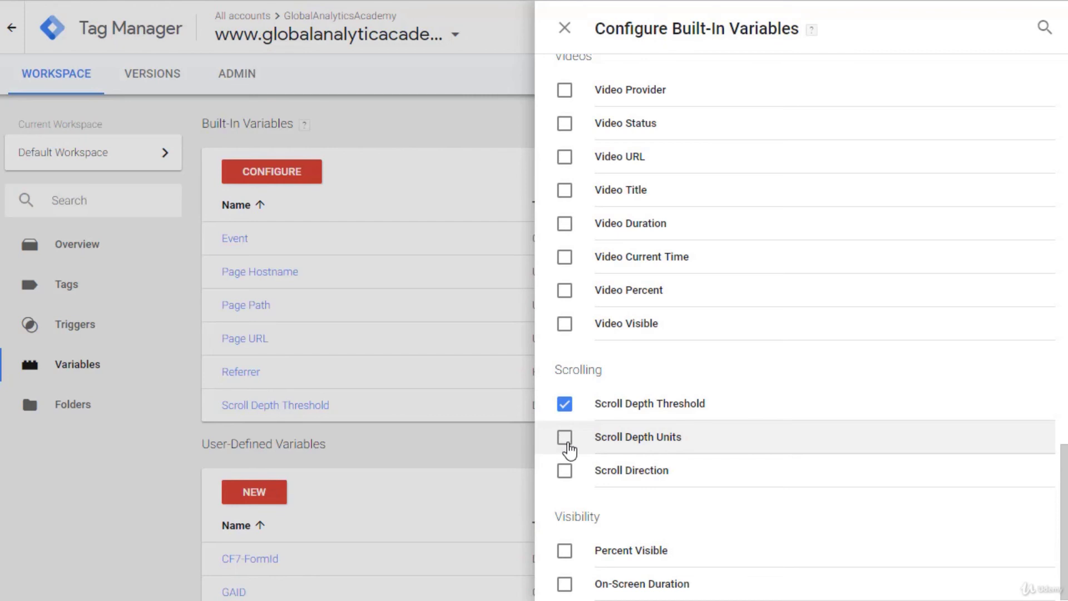
pyautogui.click(566, 439)
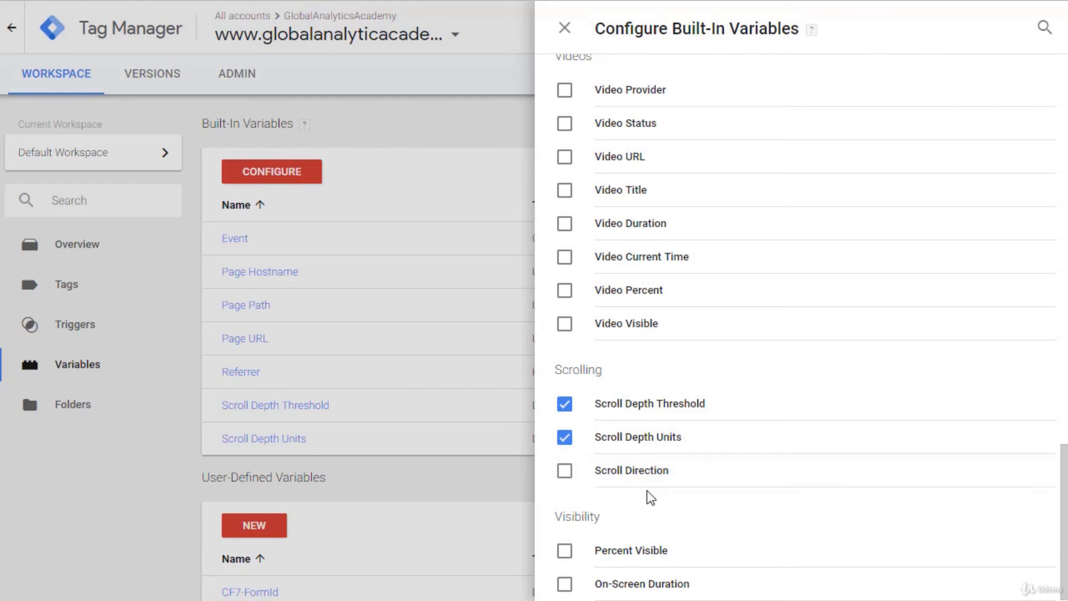
pyautogui.click(564, 472)
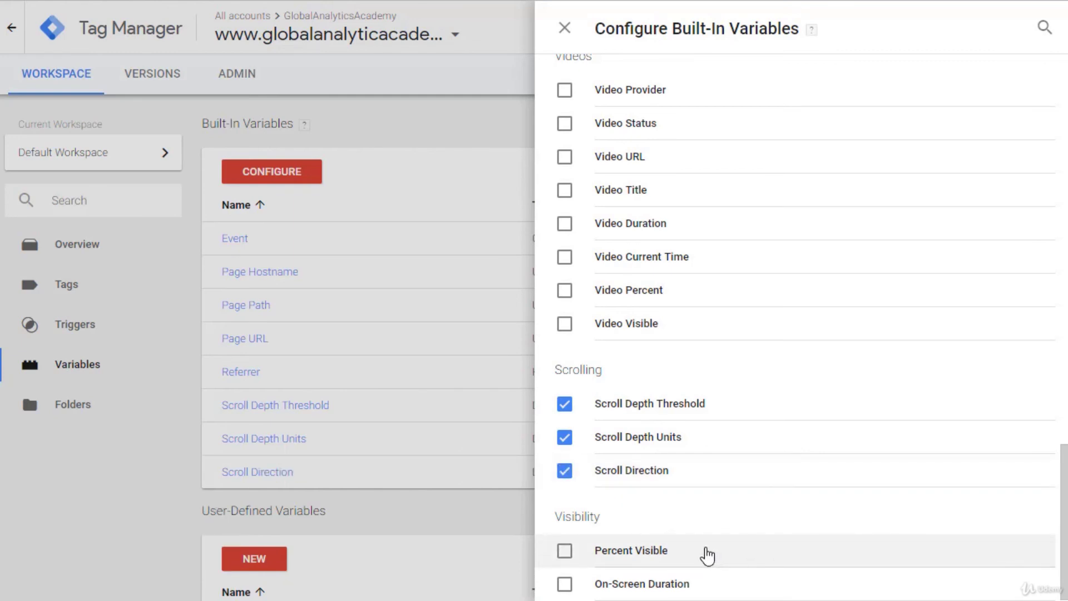
pyautogui.click(564, 29)
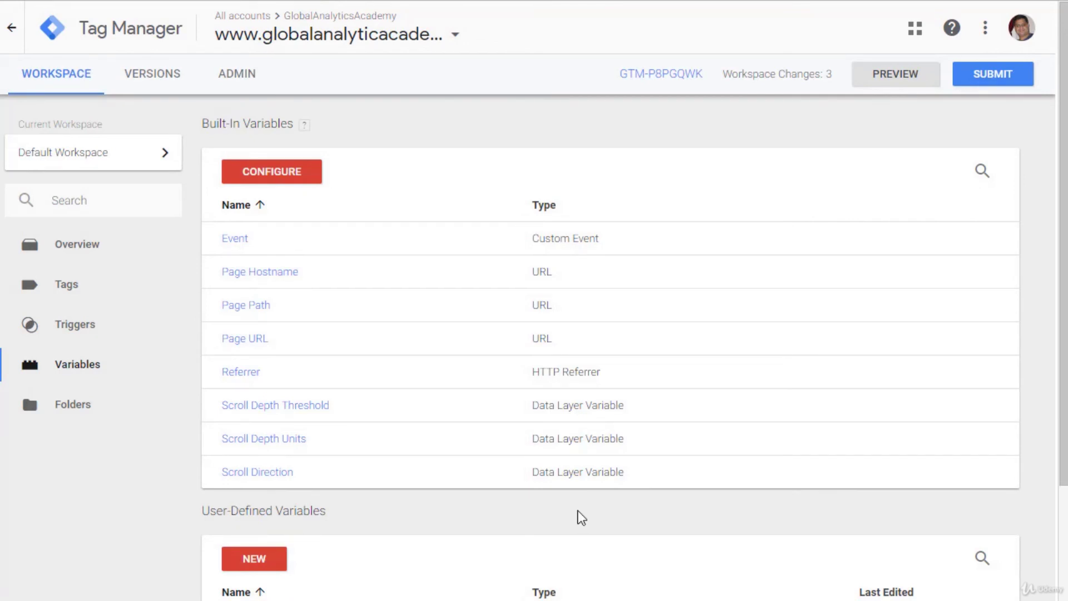
# Step: Create a Scroll Depth trigger named Scroll Trigger and try to save it
pyautogui.click(80, 334)
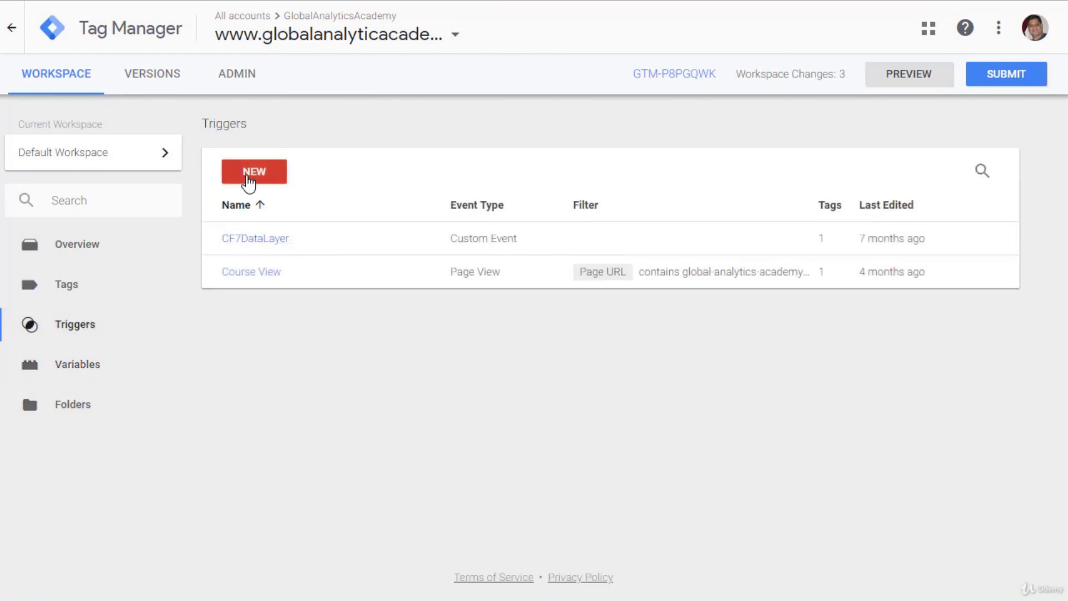
pyautogui.click(247, 174)
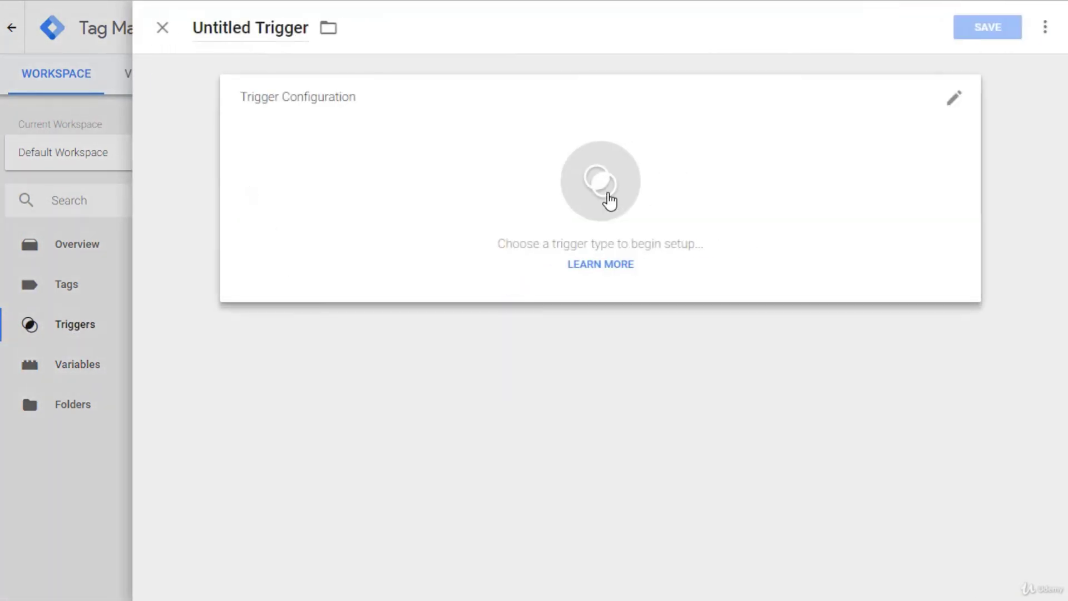
pyautogui.click(611, 207)
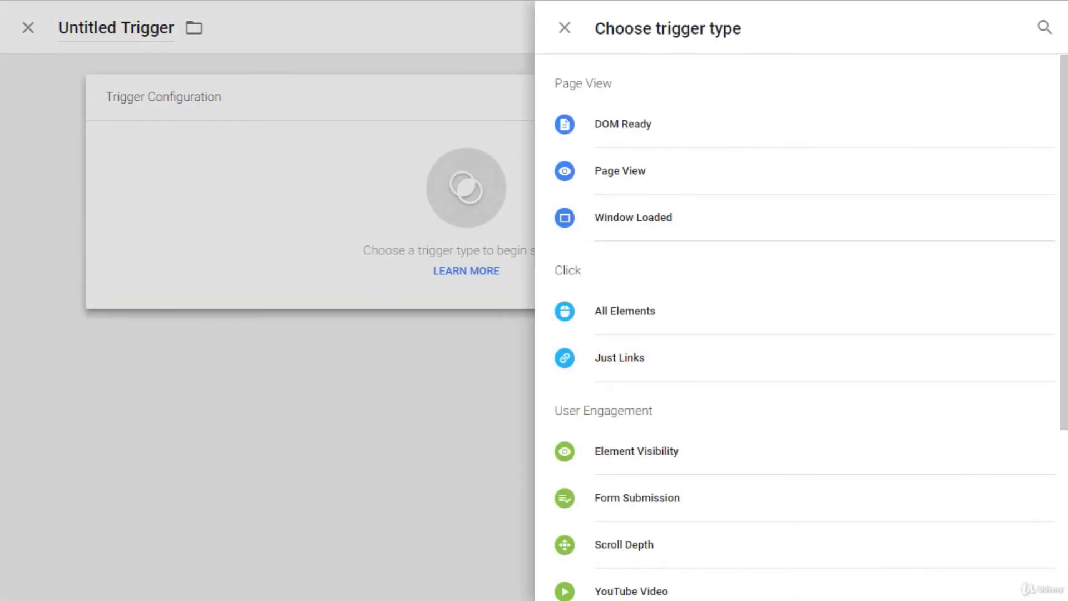
pyautogui.click(633, 555)
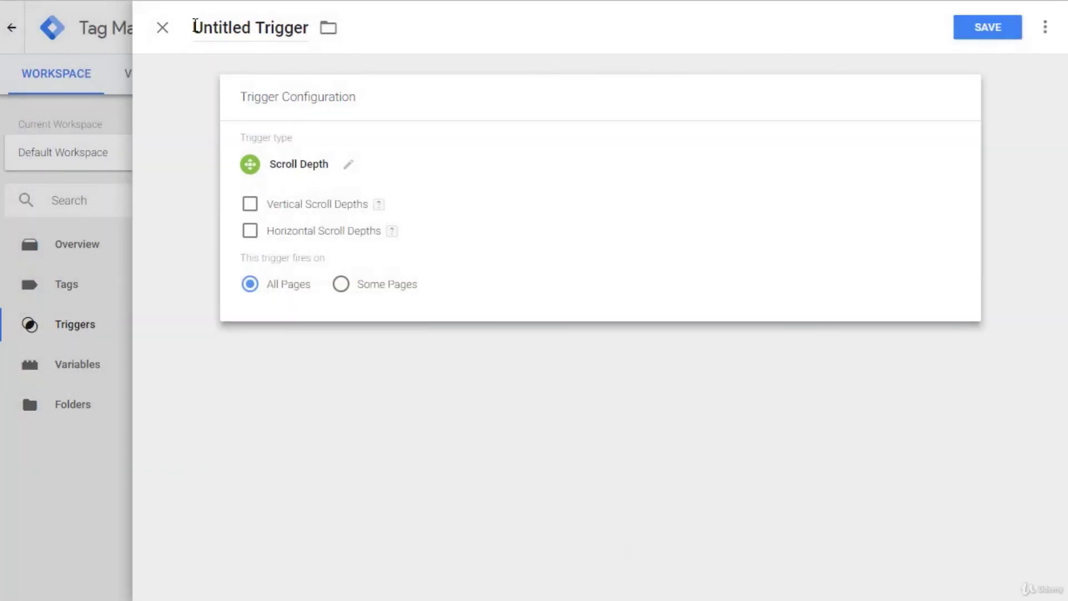
pyautogui.moveTo(195, 26); pyautogui.dragTo(252, 32)
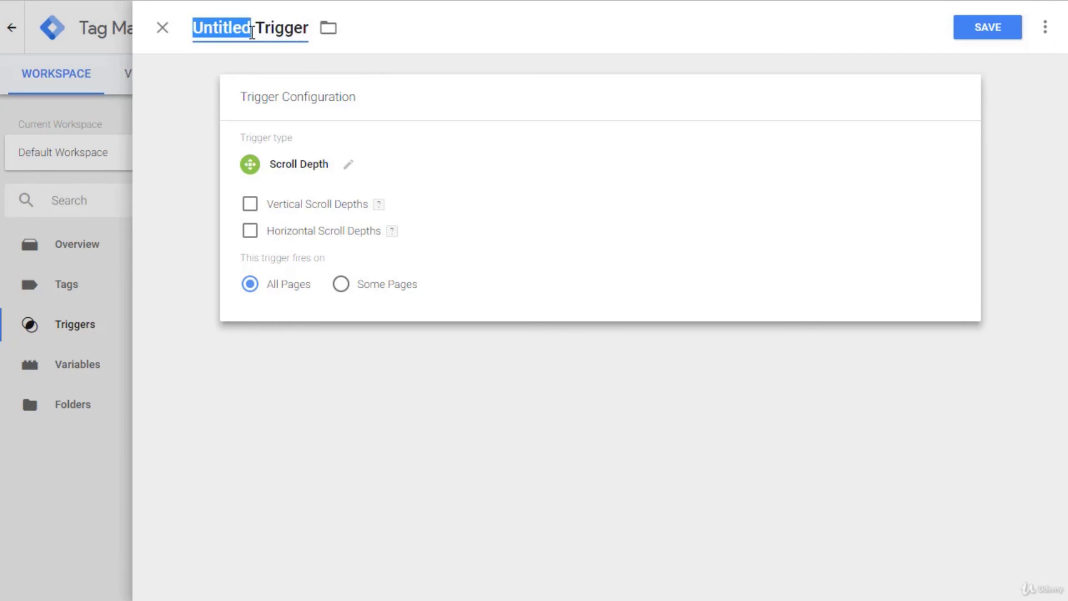
pyautogui.write('Scroll')
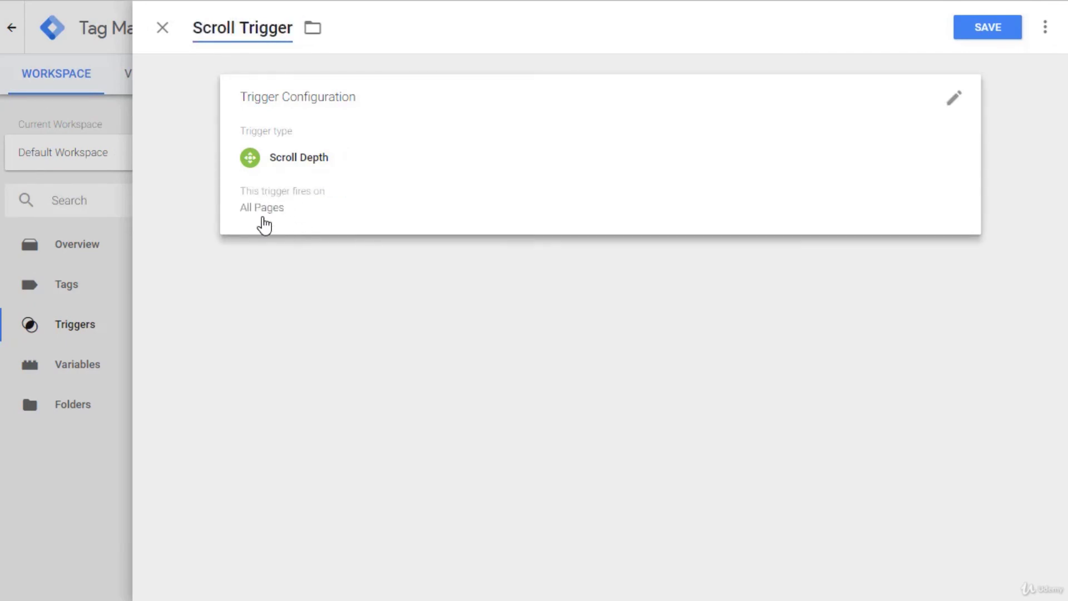
pyautogui.click(999, 29)
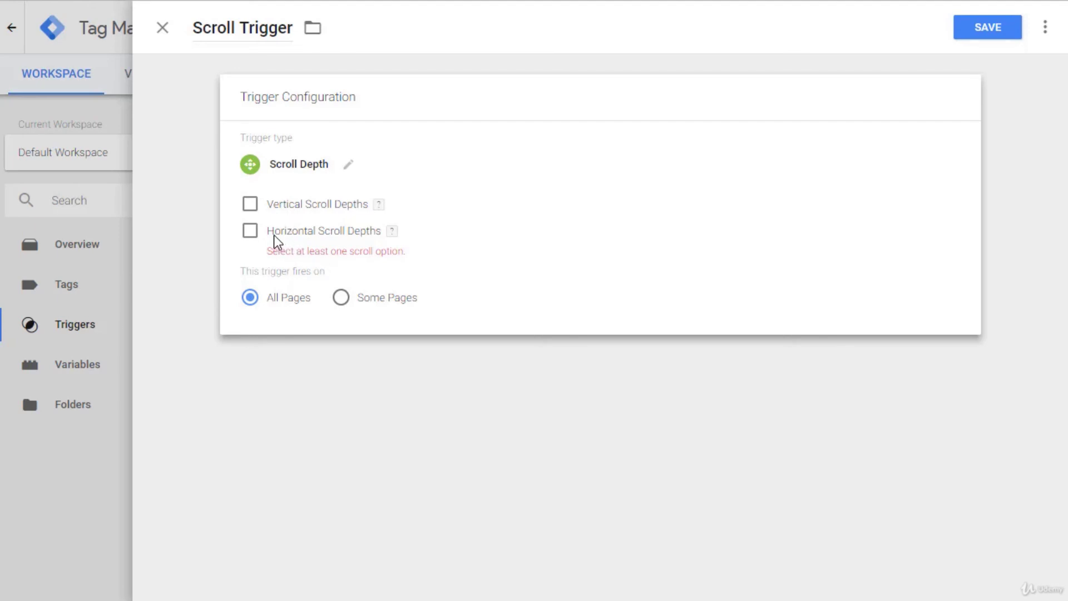
# Step: Set the trigger to vertical scroll depths of 50, 75 and 100 percent, and save it
pyautogui.click(251, 205)
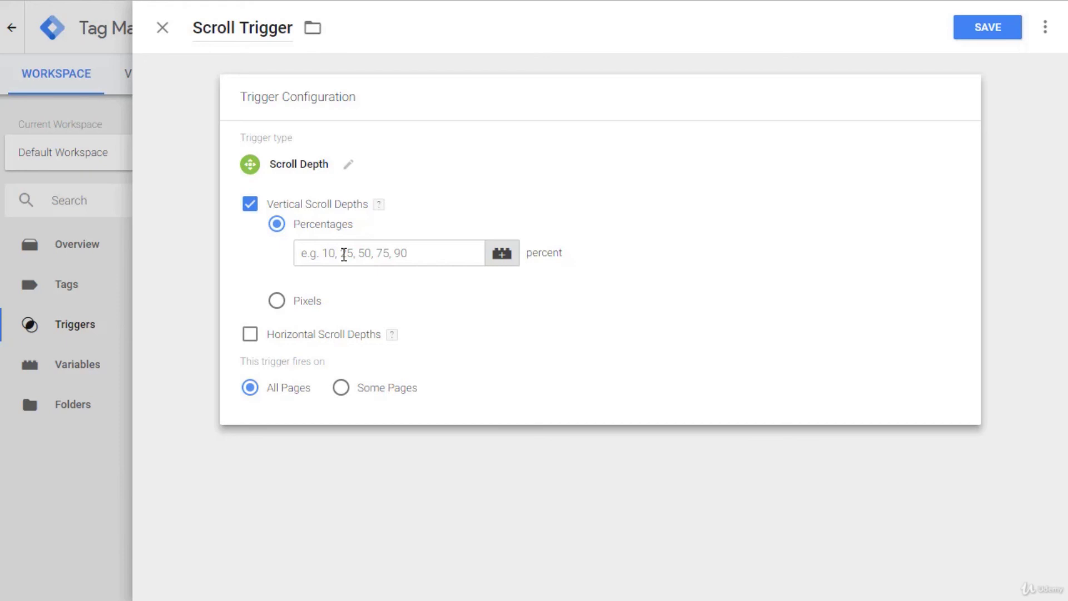
pyautogui.click(345, 254)
pyautogui.write('50,75,100')
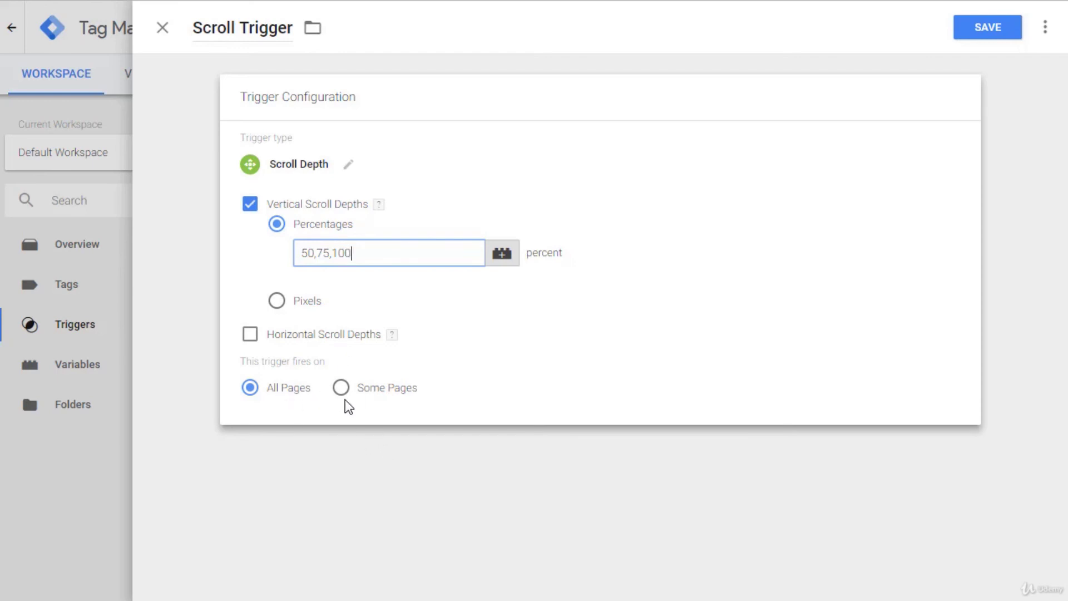
pyautogui.click(997, 31)
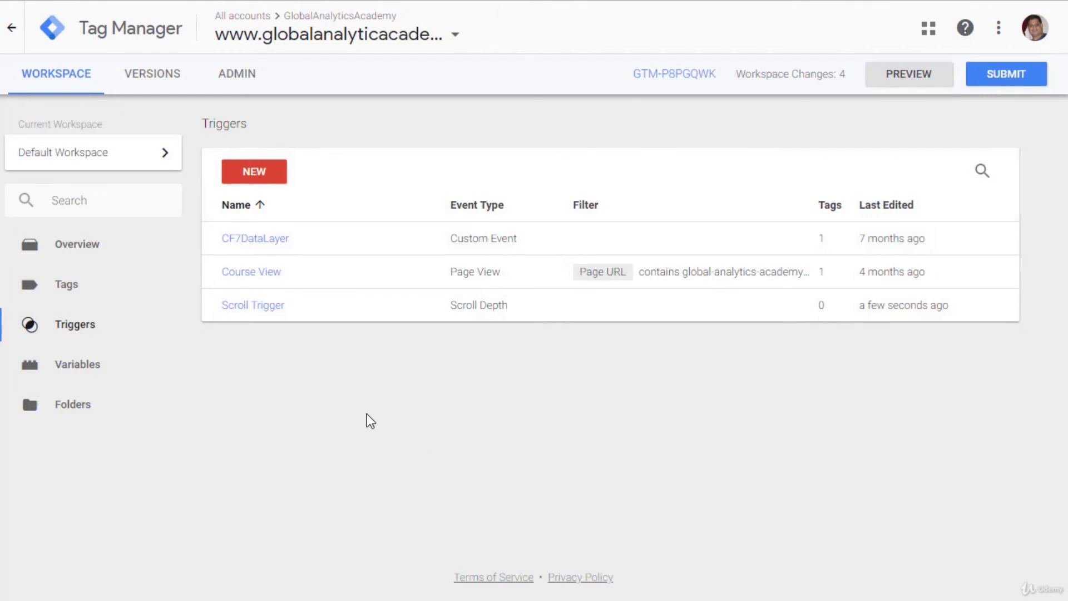
# Step: Create a new tag named Scroll Depth Tag and assign Scroll Trigger as its firing trigger
pyautogui.click(74, 295)
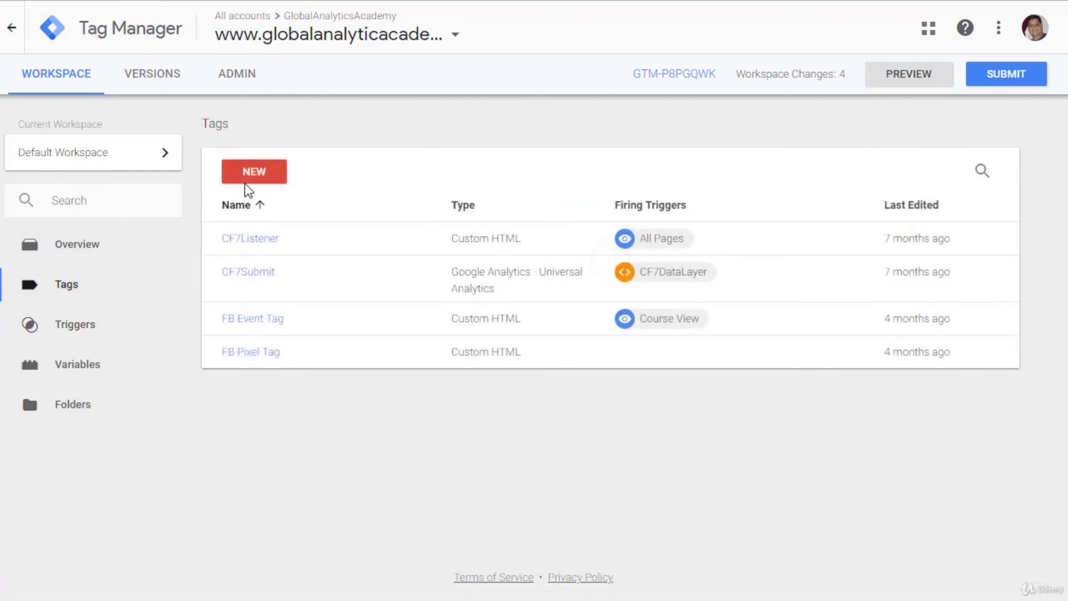
pyautogui.click(248, 187)
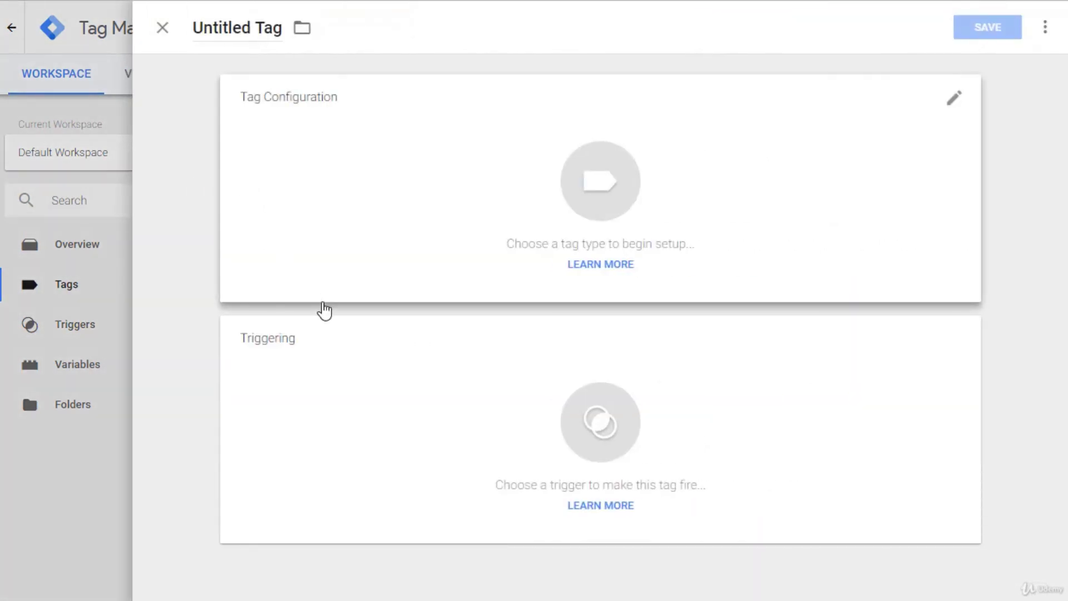
pyautogui.doubleClick(251, 33)
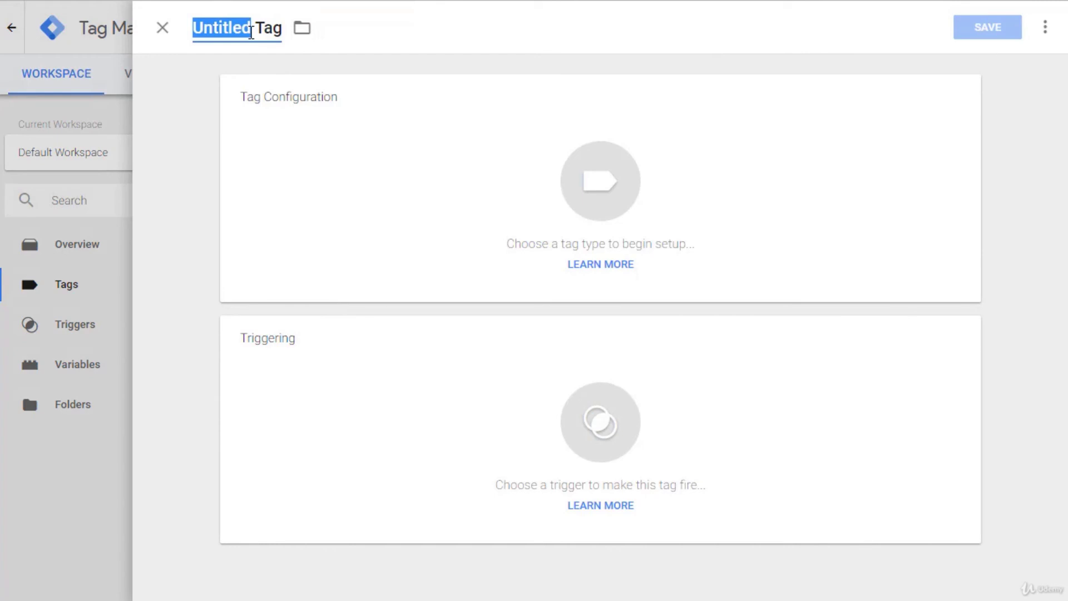
pyautogui.write('Scroll Depth')
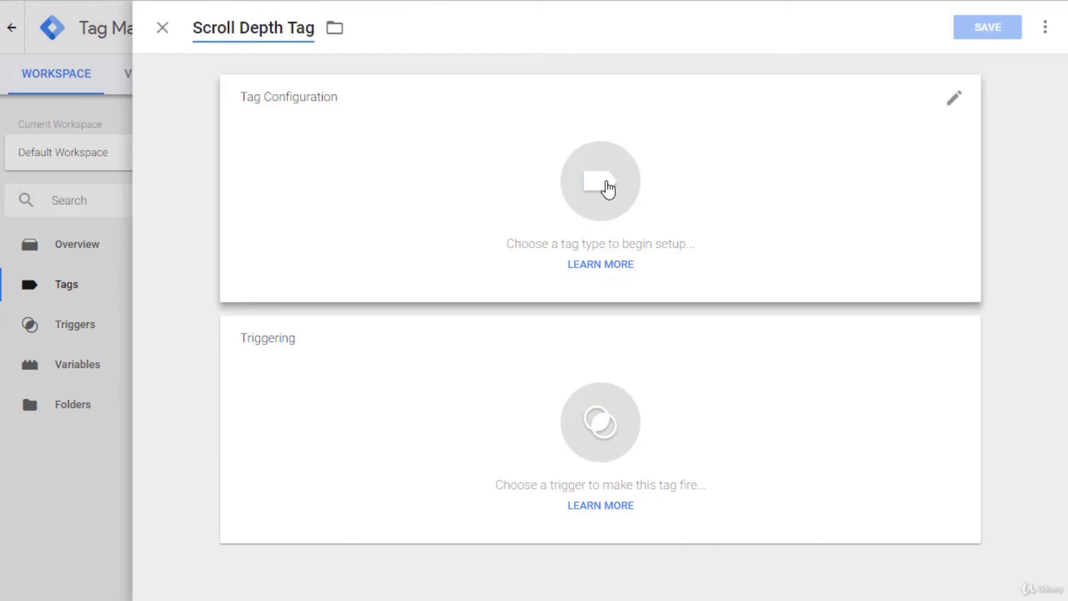
pyautogui.click(603, 455)
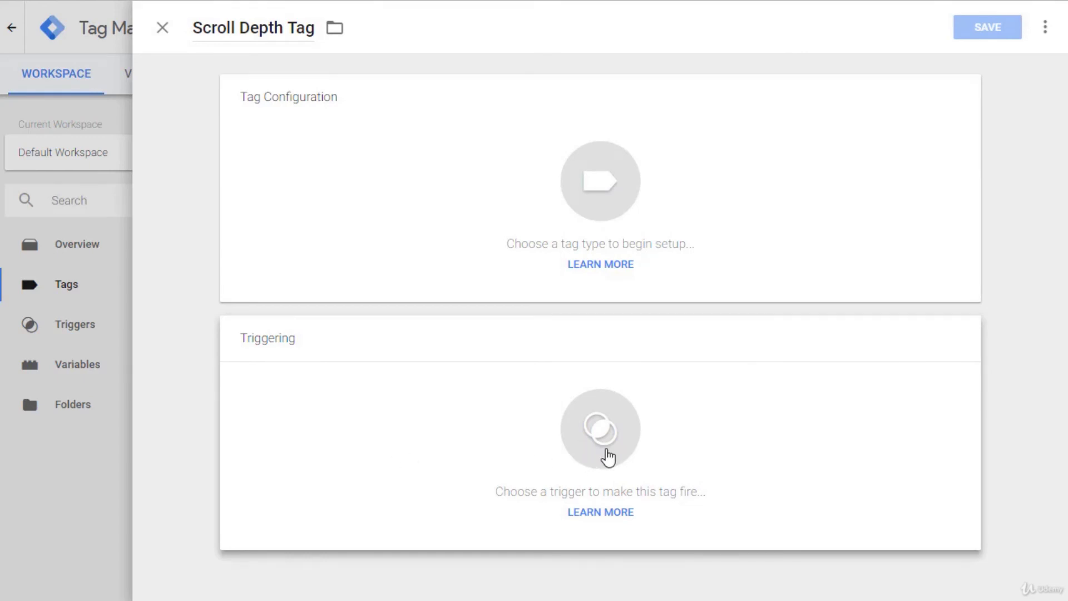
pyautogui.click(600, 429)
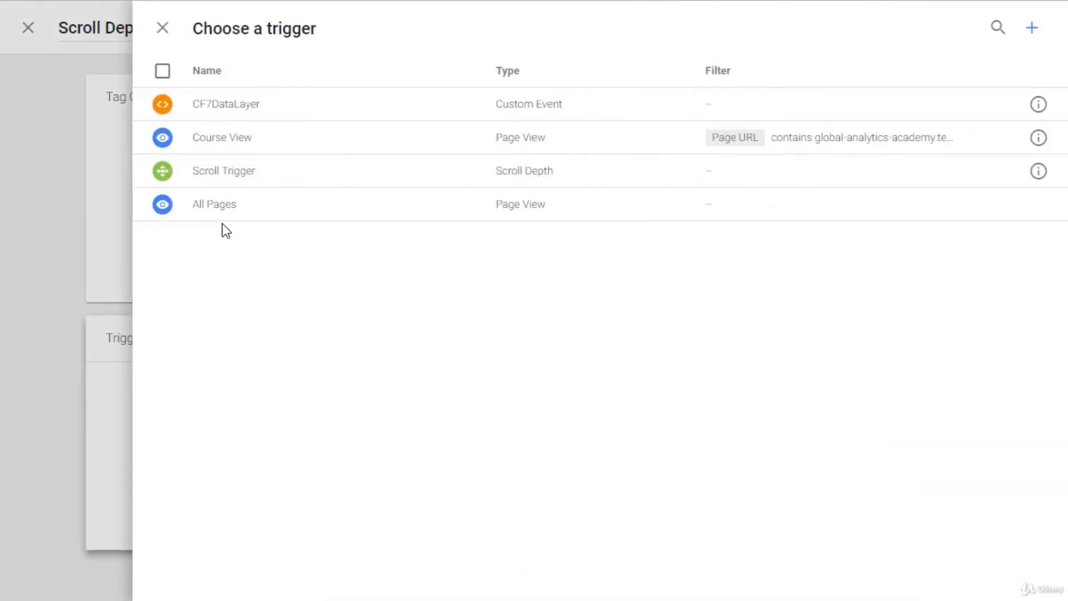
pyautogui.click(224, 171)
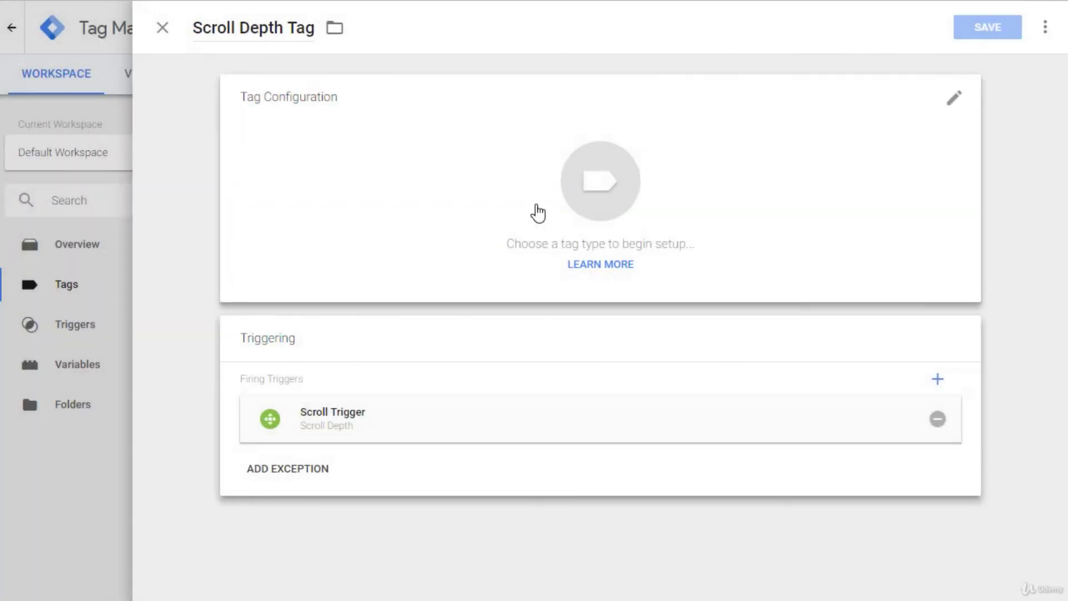
# Step: Set the tag type to Google Analytics - Universal Analytics with the Event track type
pyautogui.click(621, 195)
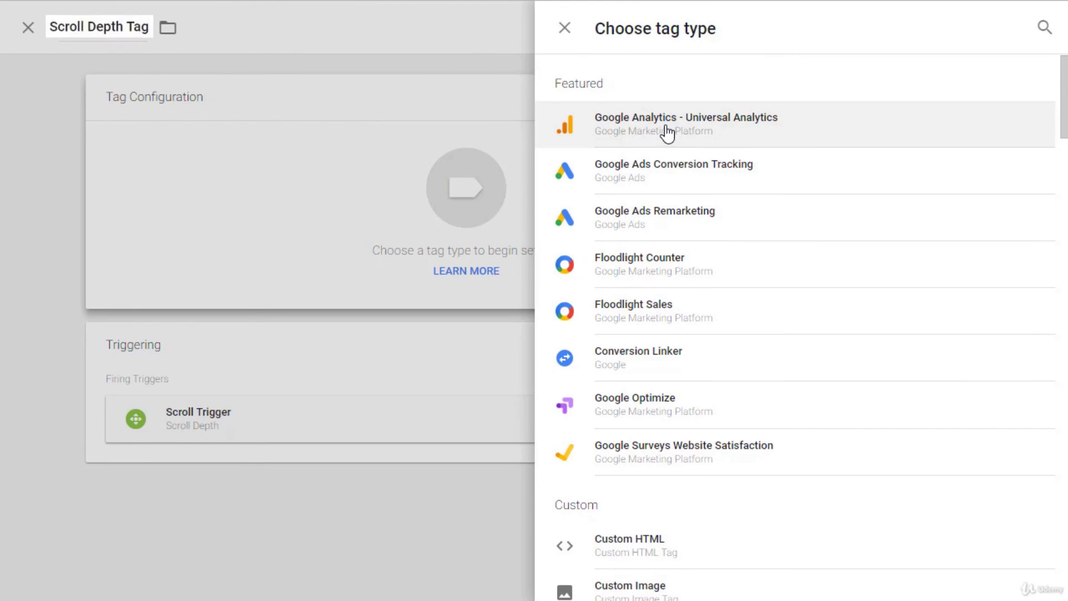
pyautogui.click(667, 133)
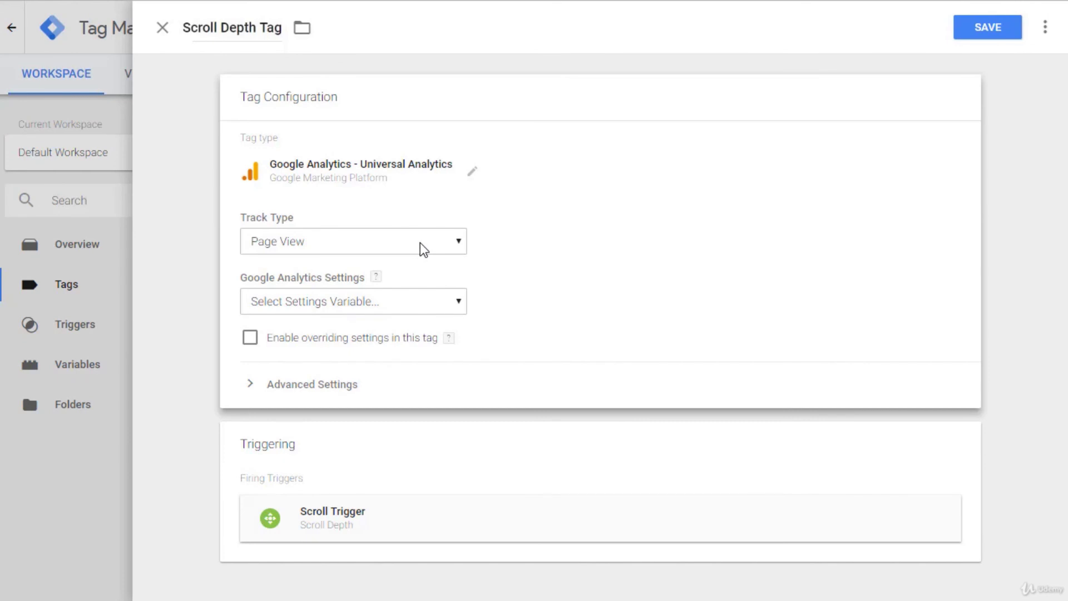
pyautogui.click(423, 248)
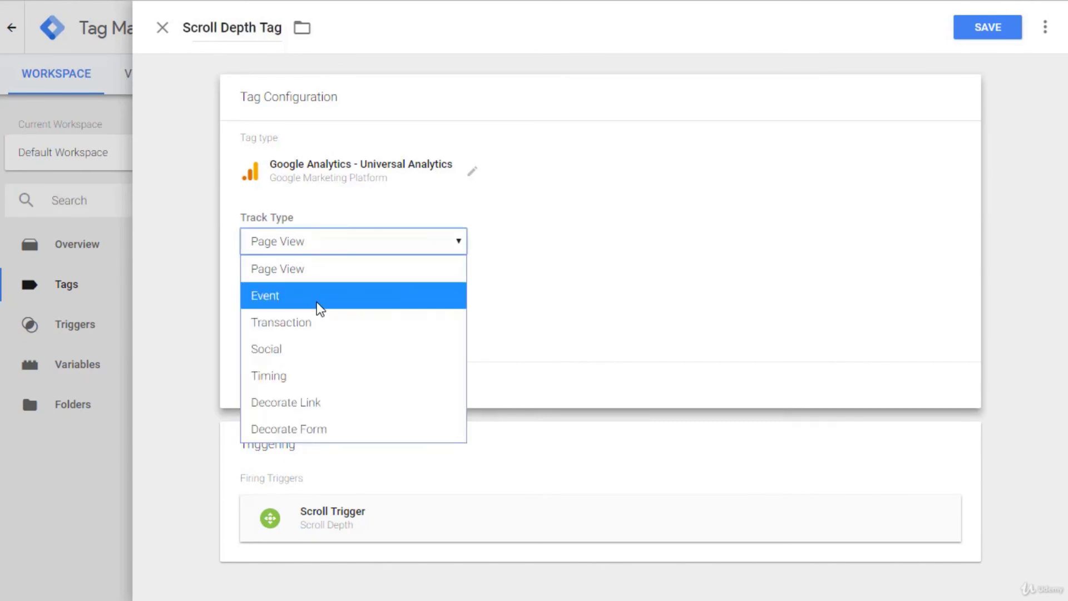
pyautogui.click(320, 297)
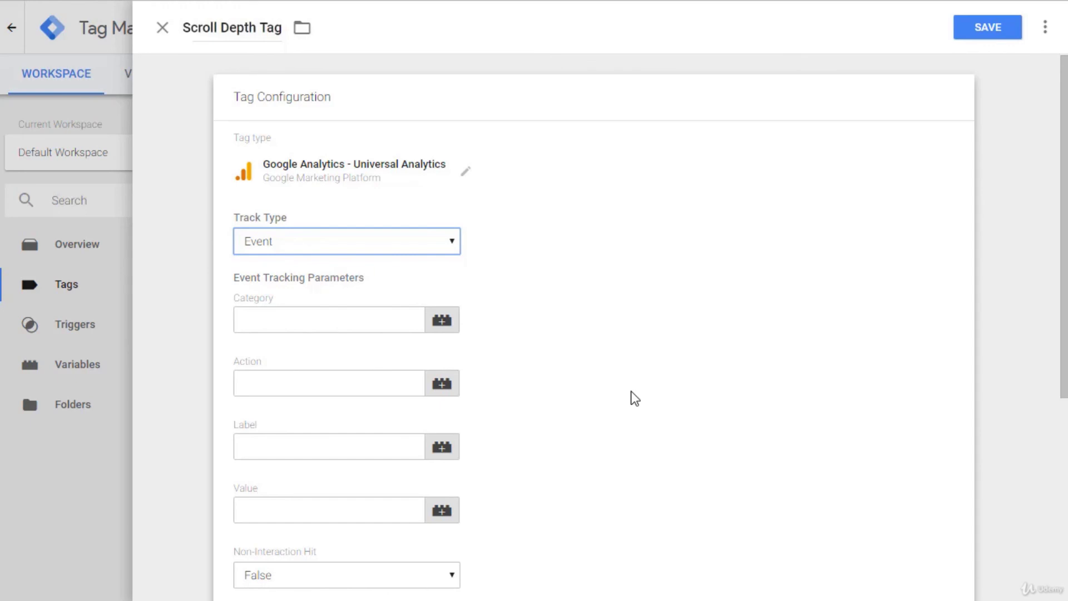
# Step: Set the event category to Scroll Depth, the action to the Page Path variable and the label to the Scroll Depth Threshold variable
pyautogui.click(331, 321)
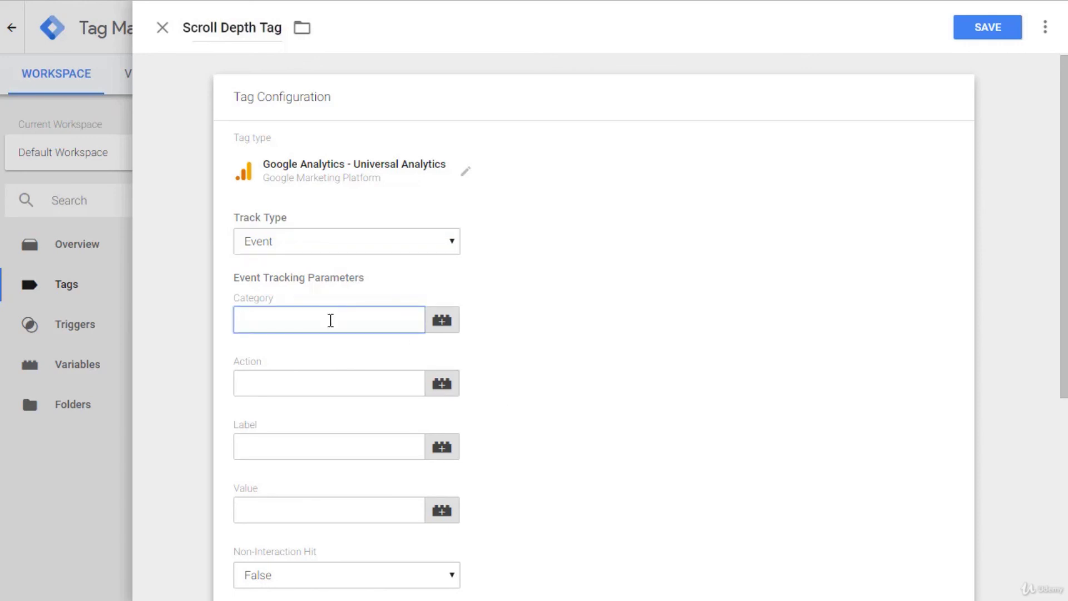
pyautogui.write('Scroll Depth')
pyautogui.click(314, 390)
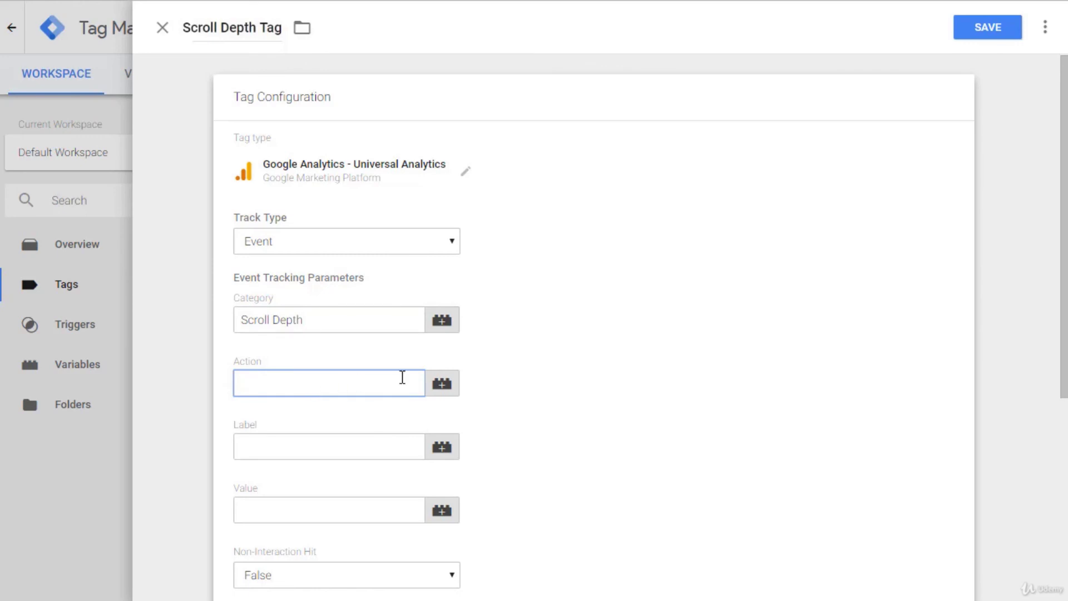
pyautogui.click(443, 396)
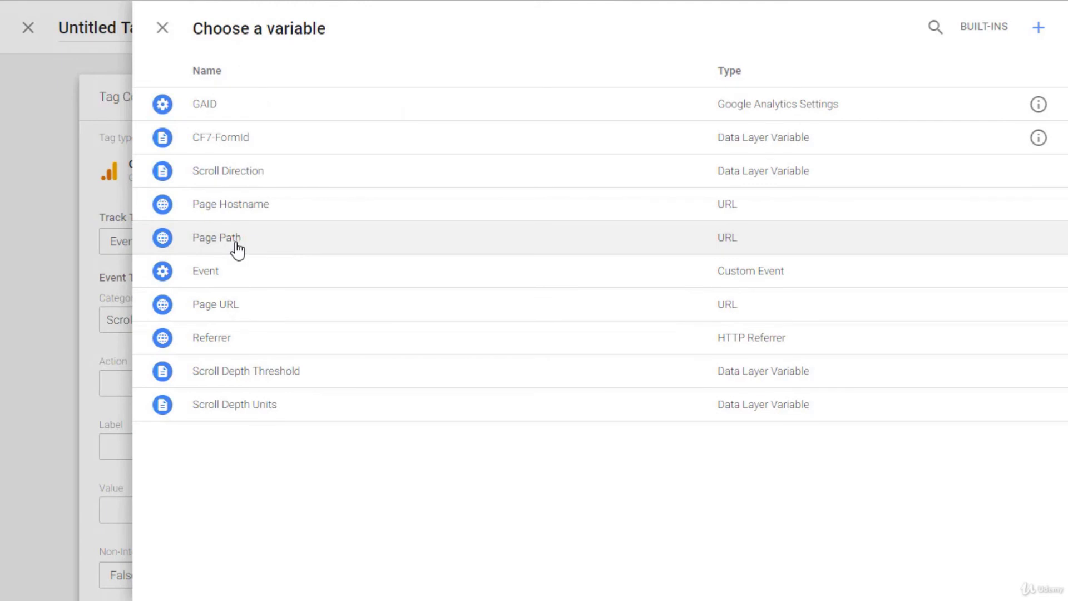
pyautogui.click(238, 249)
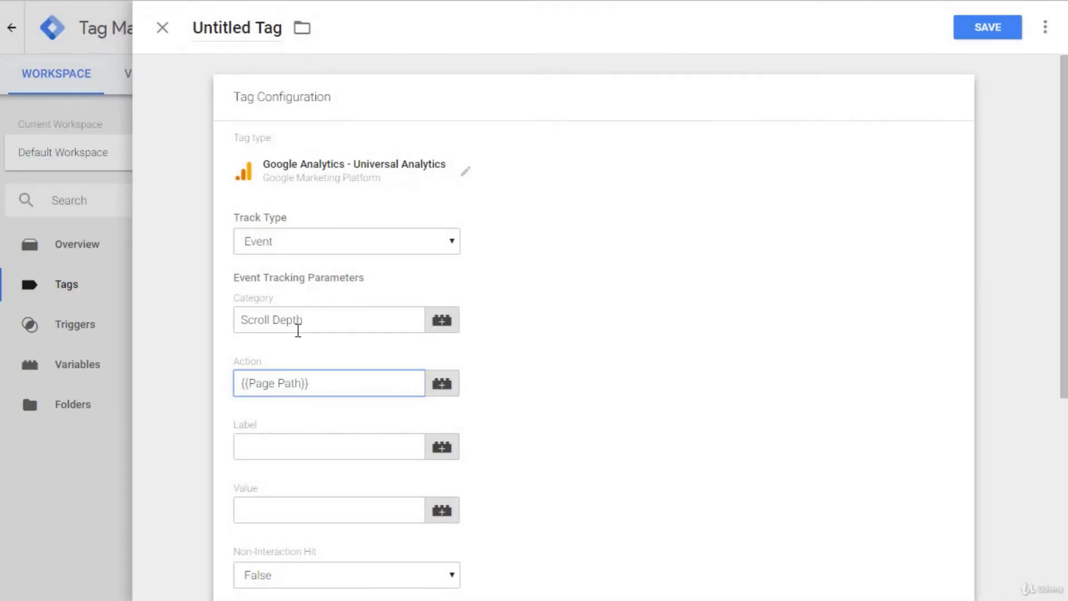
pyautogui.click(318, 453)
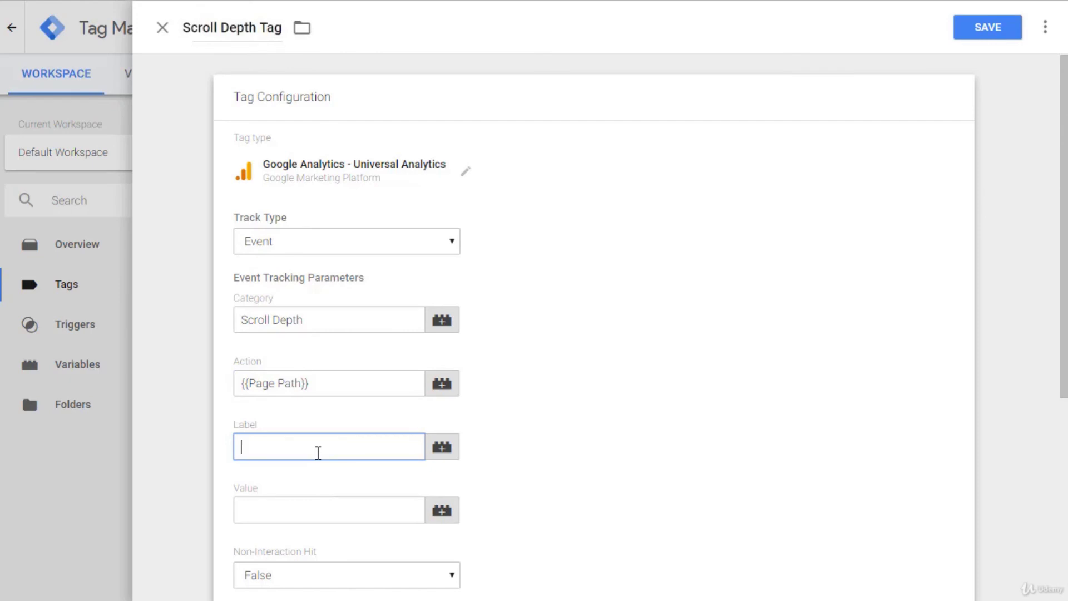
pyautogui.click(444, 451)
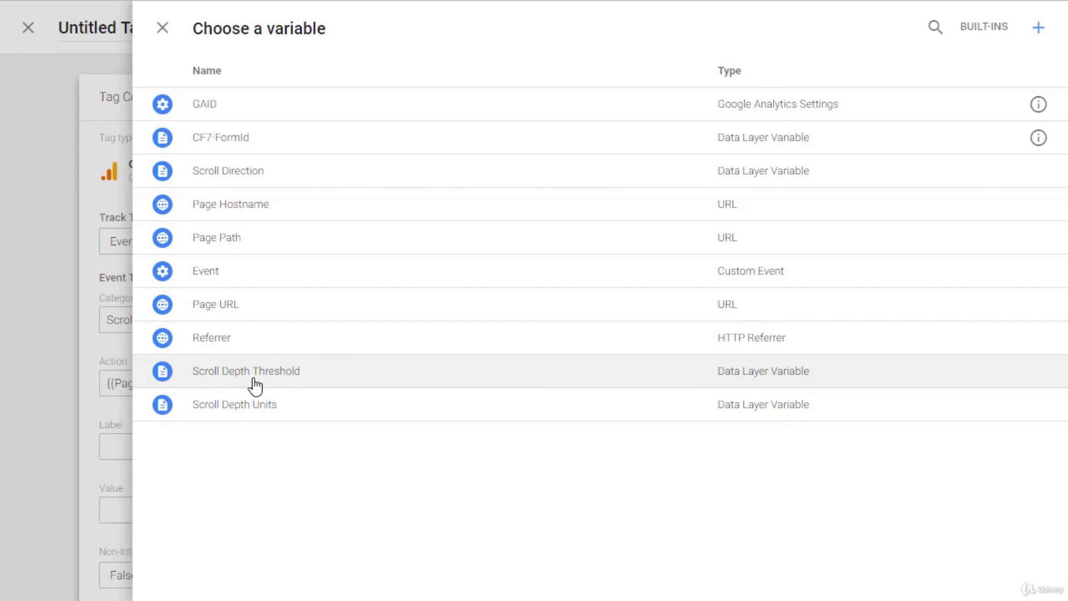
pyautogui.click(254, 371)
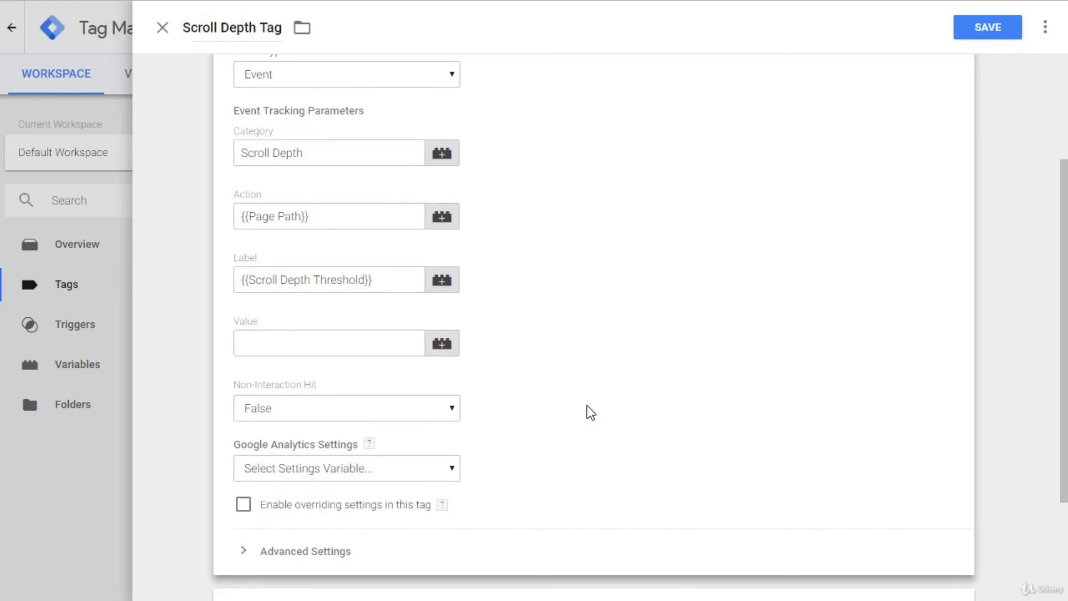
# Step: Assign the GAID settings variable to the Scroll Depth Tag and save the tag
pyautogui.click(375, 471)
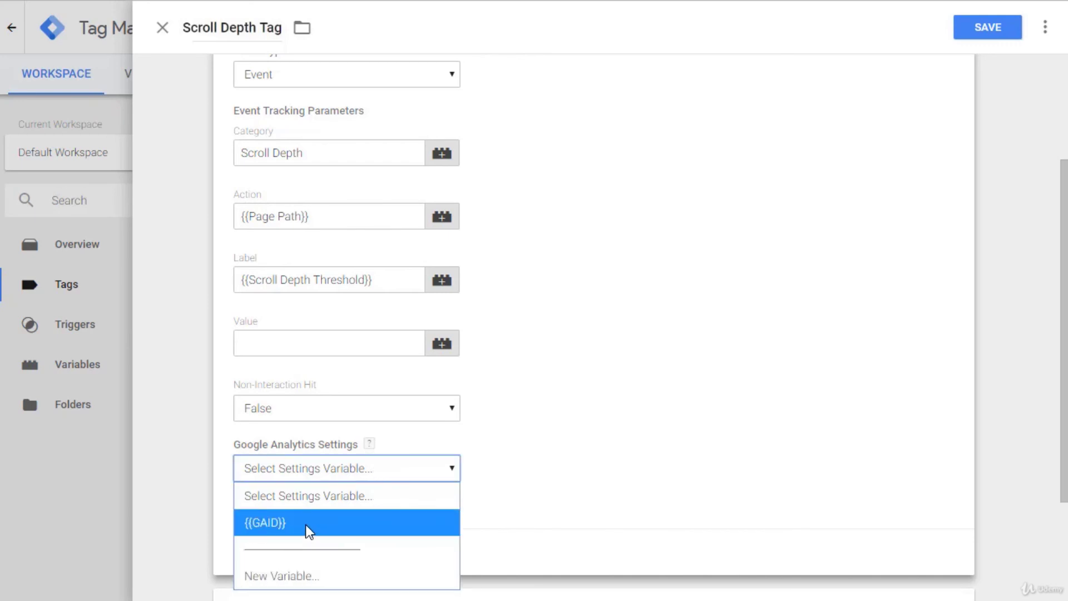
pyautogui.click(310, 531)
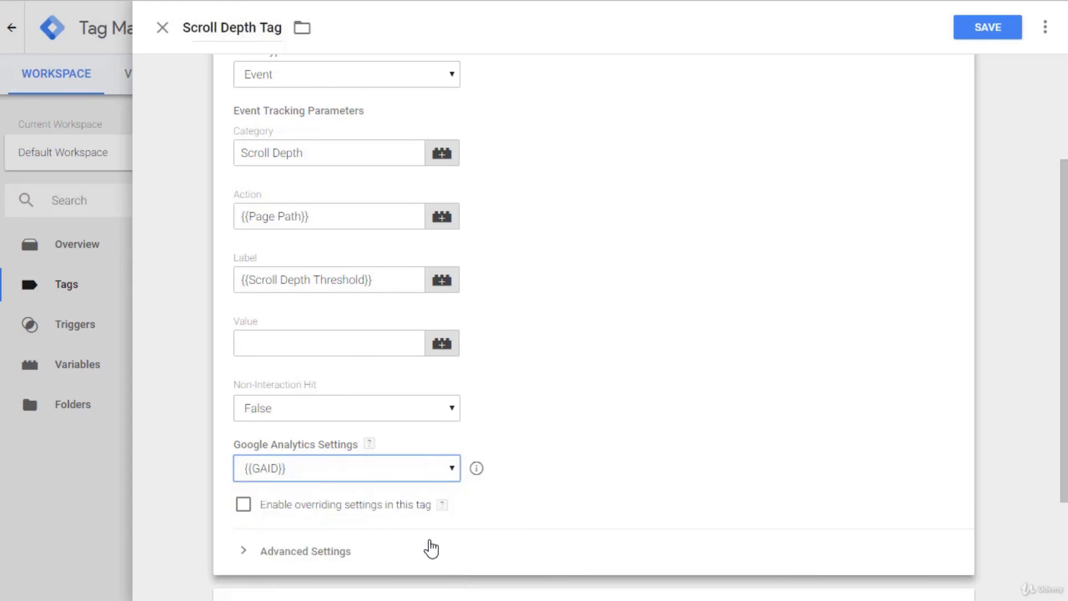
pyautogui.click(980, 35)
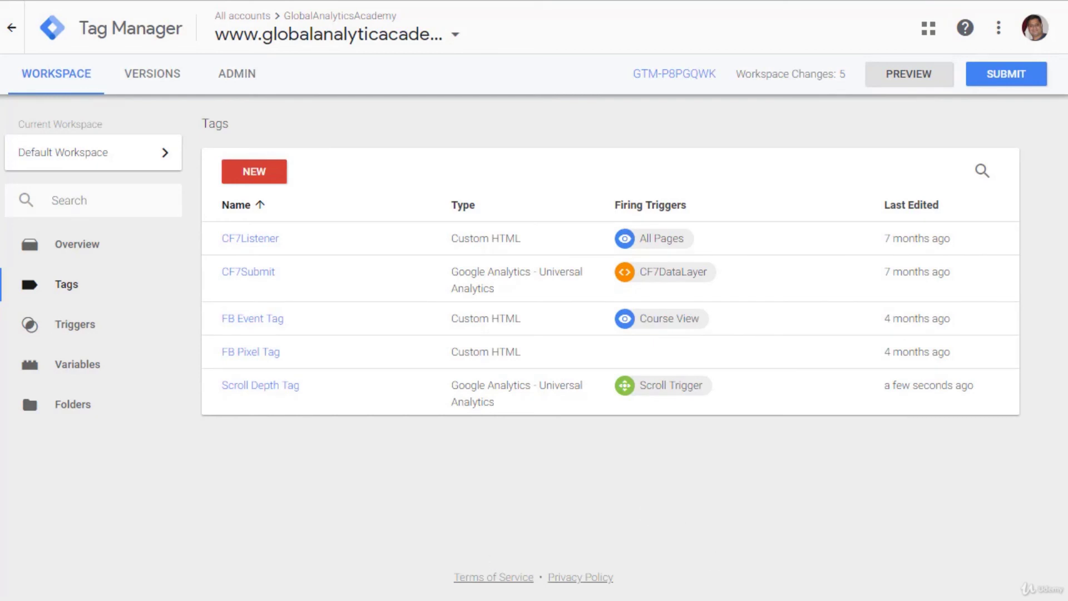
# Step: Start preview mode for the container and open the real-time Events report in Google Analytics
pyautogui.click(913, 80)
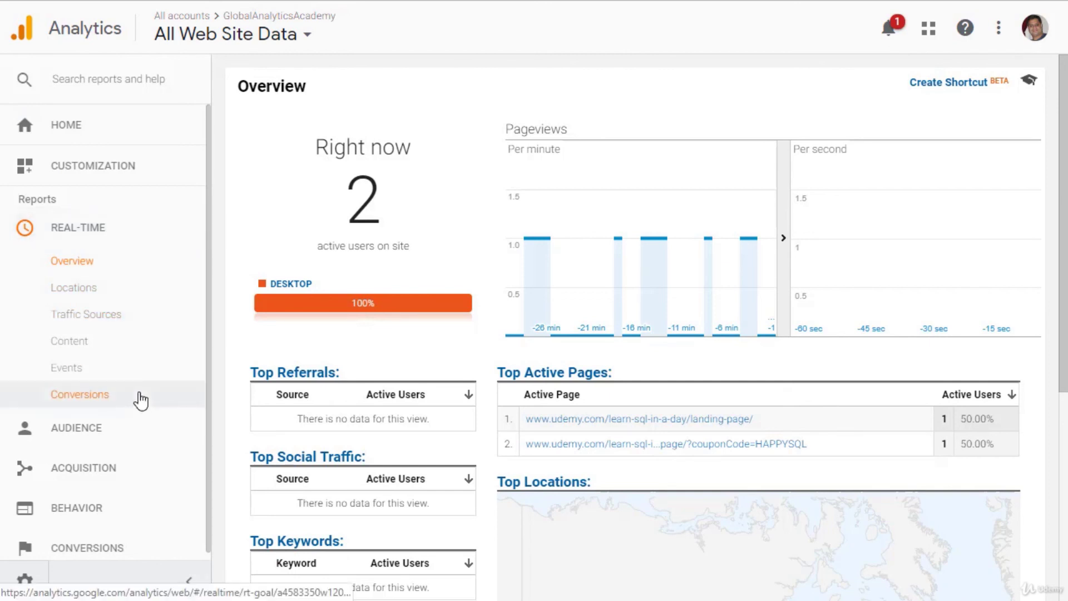
pyautogui.click(84, 370)
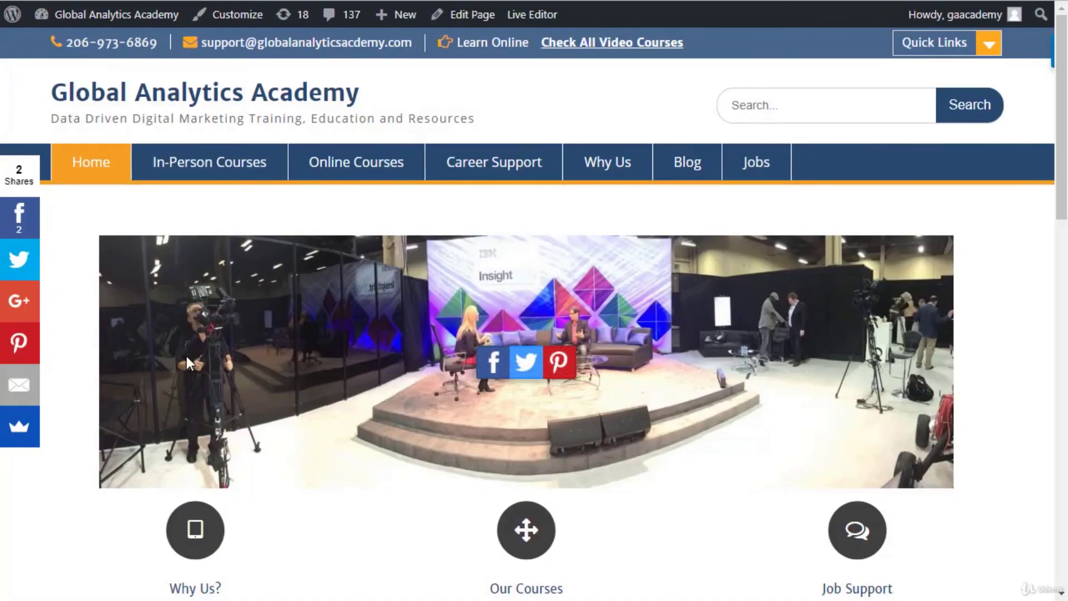
# Step: Reload the Global Analytics Academy home page, scroll through it to test the Scroll Depth Tag, and check the fired tags on the Career Support page
pyautogui.click(71, 1)
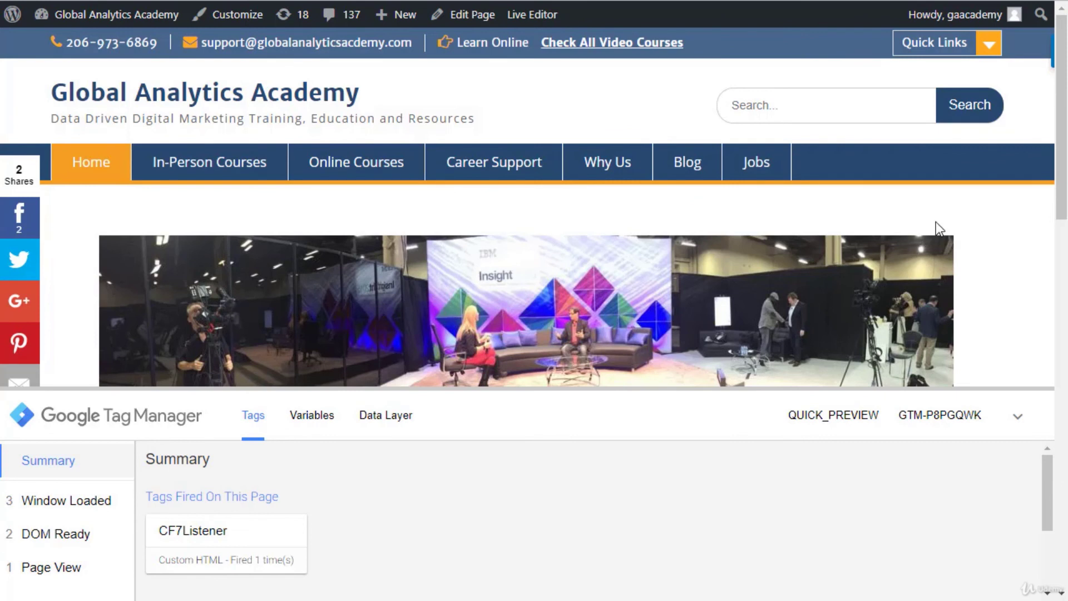
pyautogui.moveTo(1062, 181); pyautogui.dragTo(1063, 286)
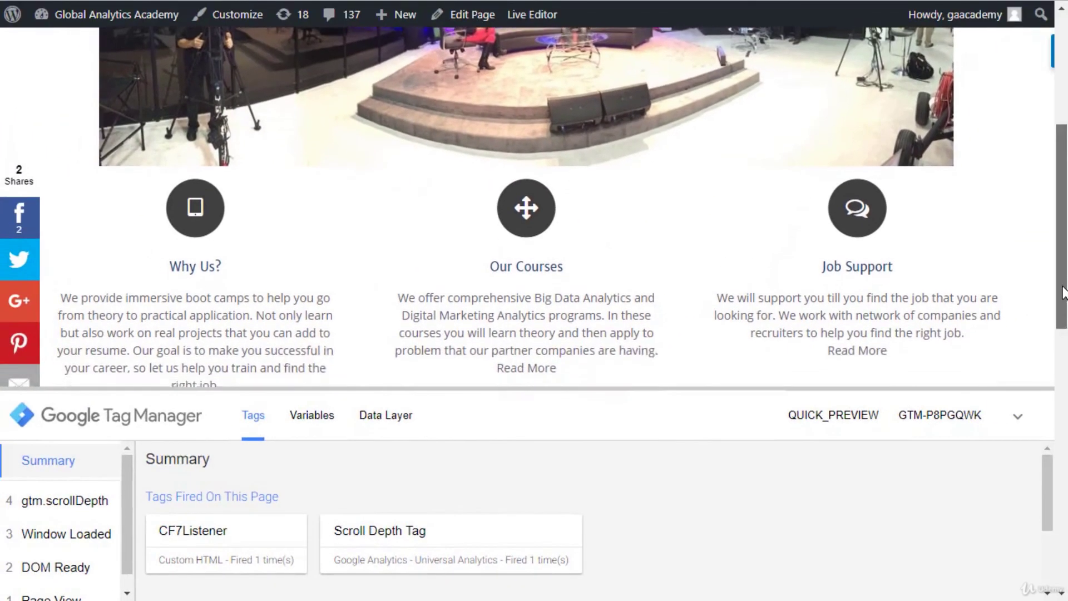
pyautogui.moveTo(1066, 301); pyautogui.dragTo(1066, 440)
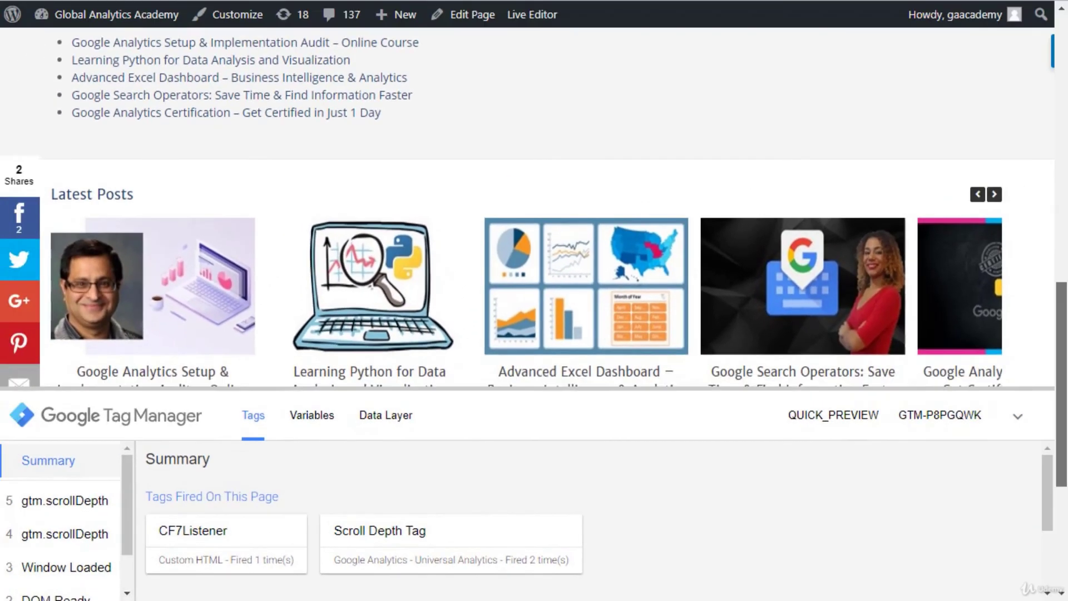
pyautogui.scroll(-3, 534, 166)
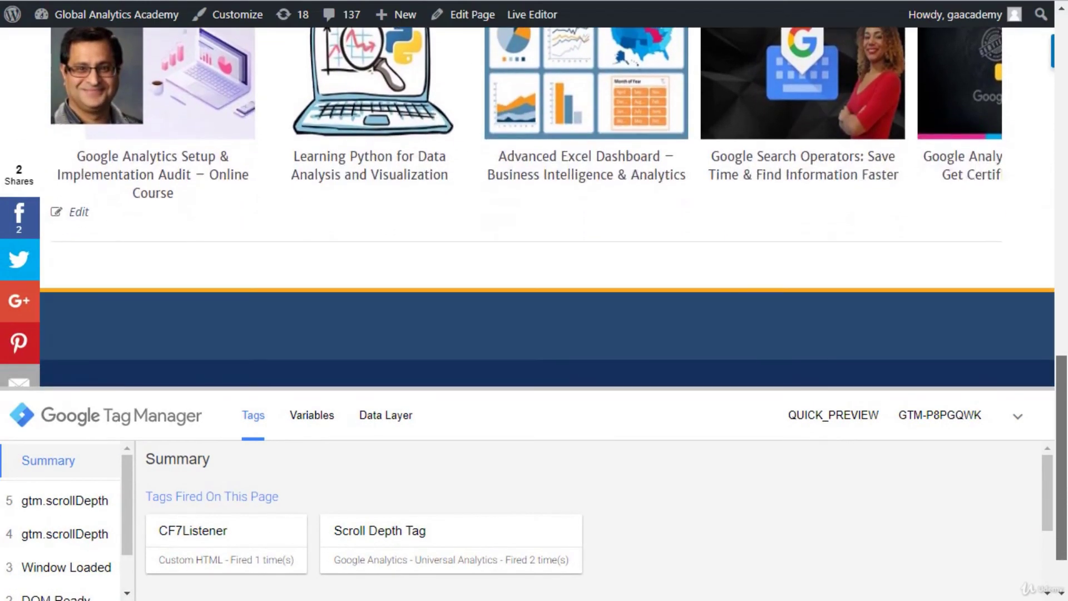
pyautogui.scroll(-2, 535, 195)
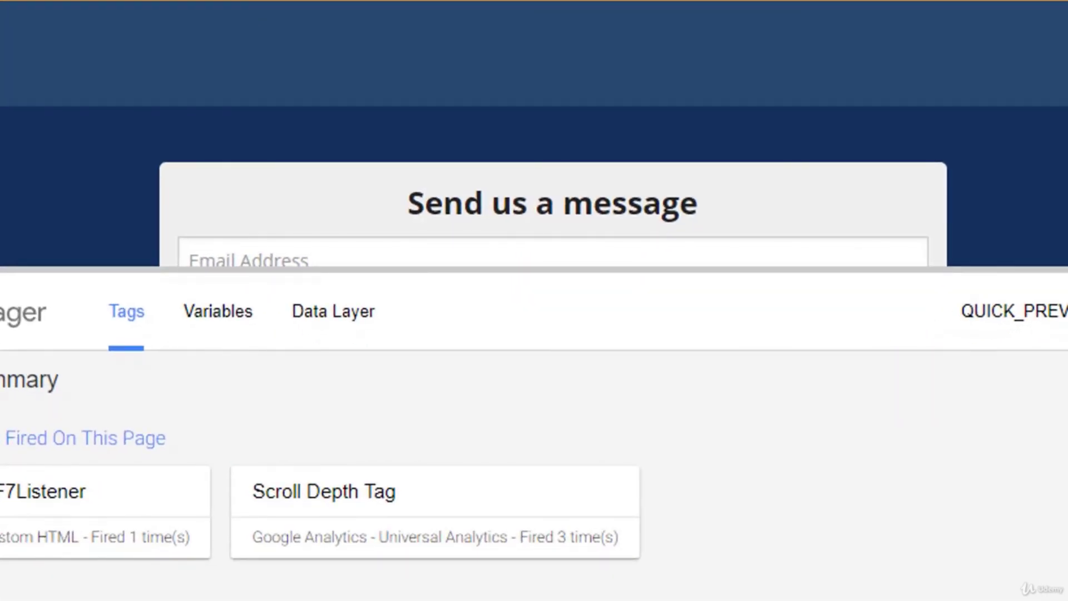
pyautogui.click(532, 180)
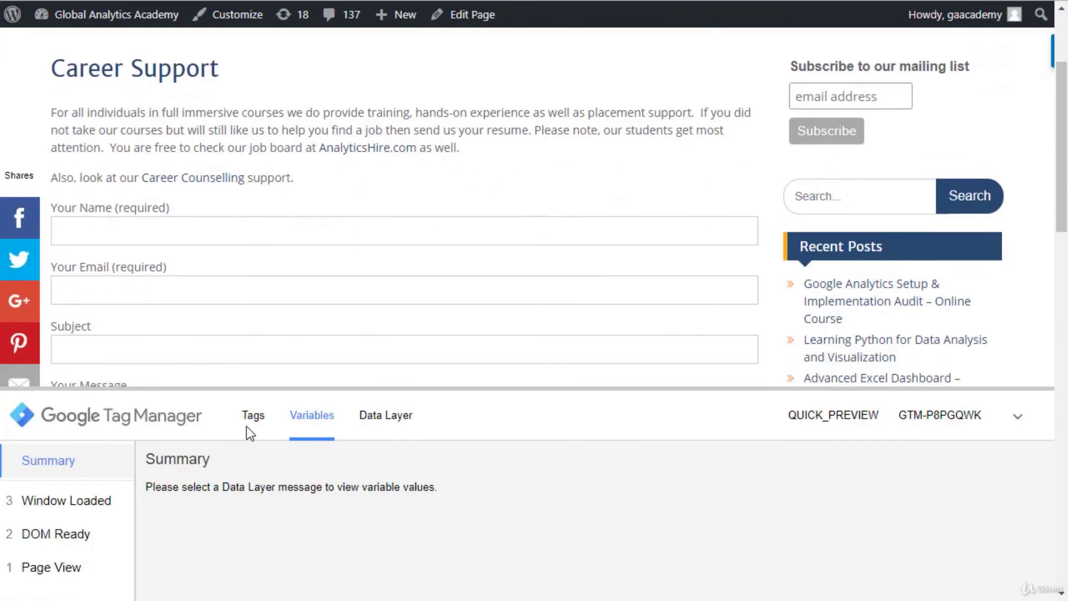
pyautogui.click(250, 433)
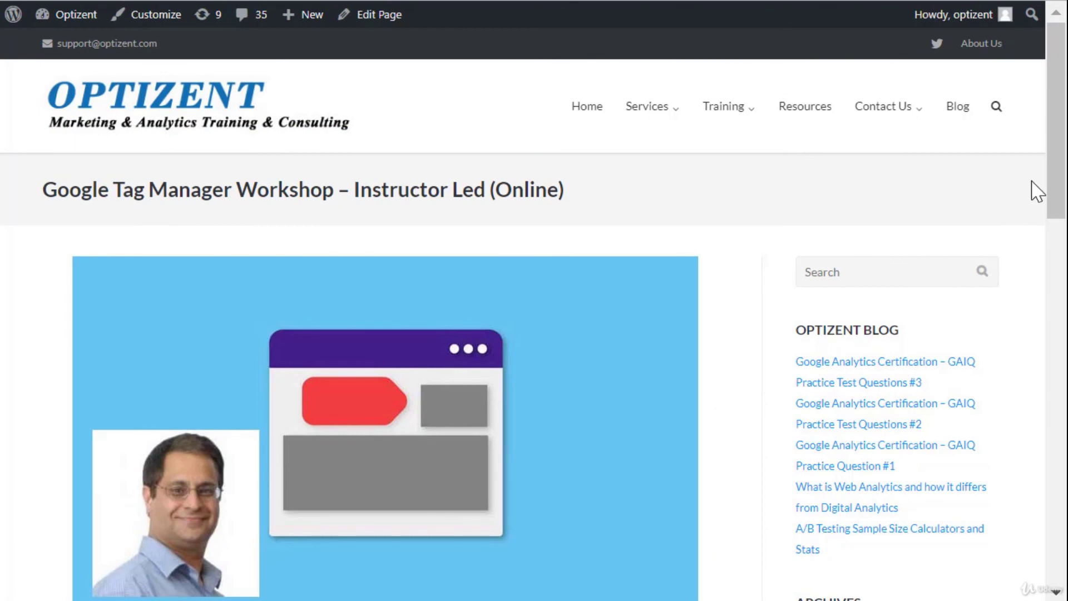
# Step: In the Optizent.com container, create a Google Analytics - Universal Analytics tag with the Event track type
pyautogui.moveTo(1059, 184); pyautogui.dragTo(1052, 356)
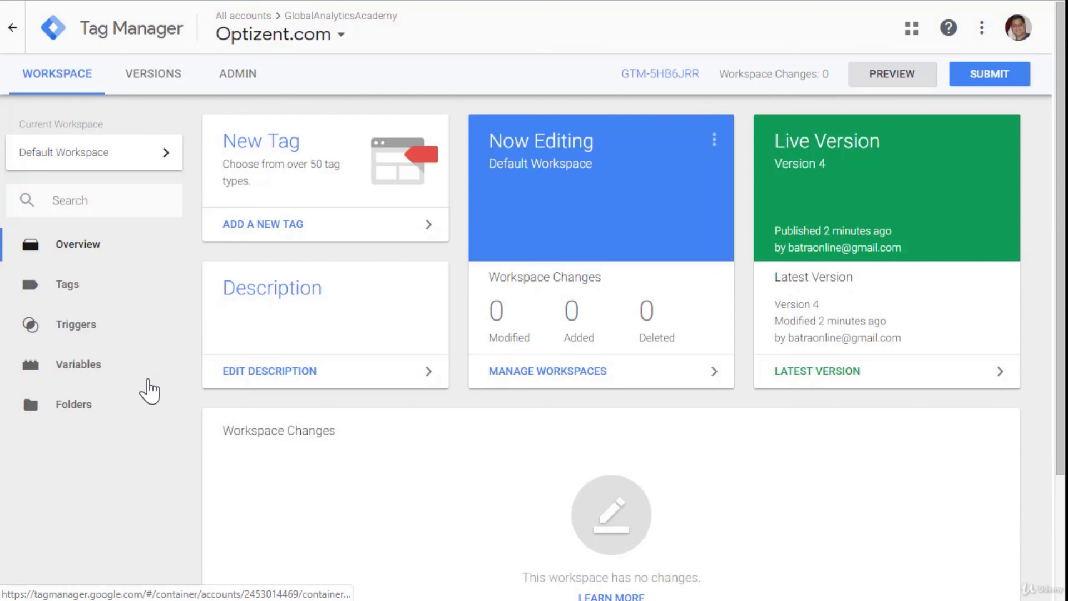
pyautogui.click(73, 295)
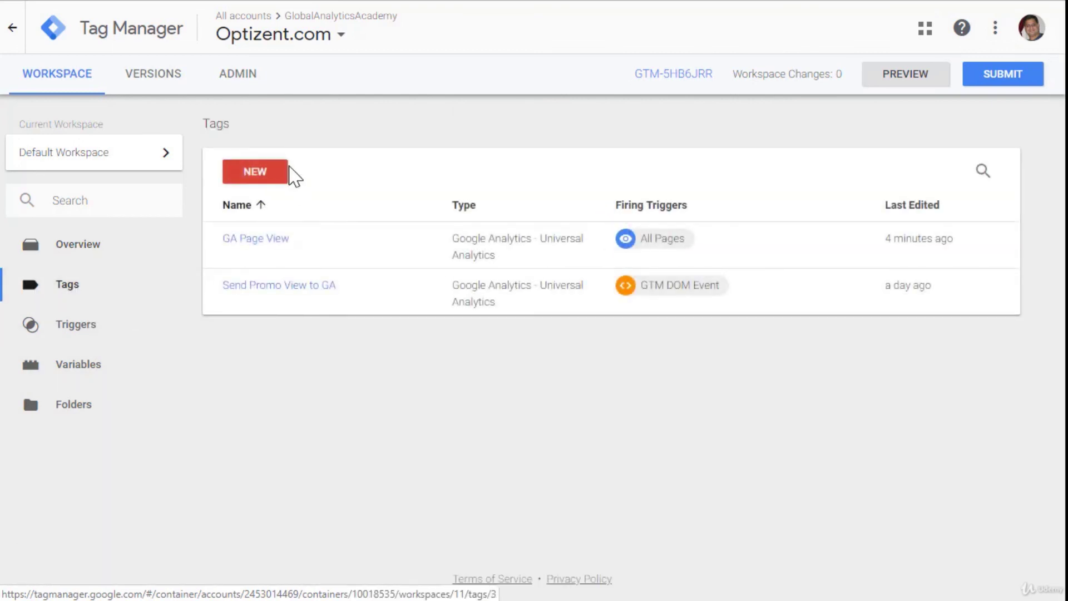
pyautogui.click(274, 177)
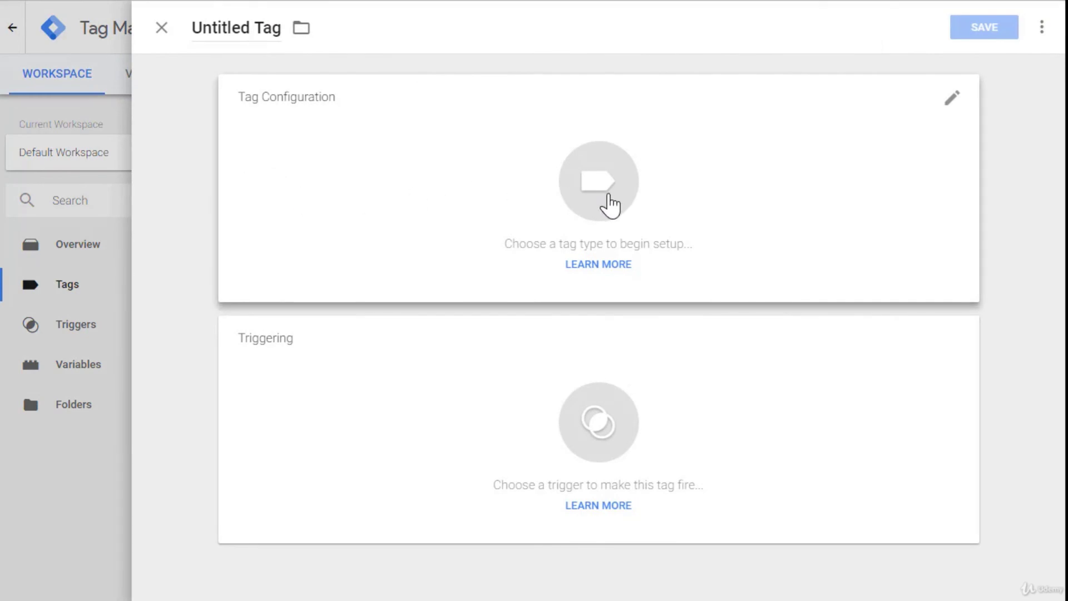
pyautogui.click(609, 203)
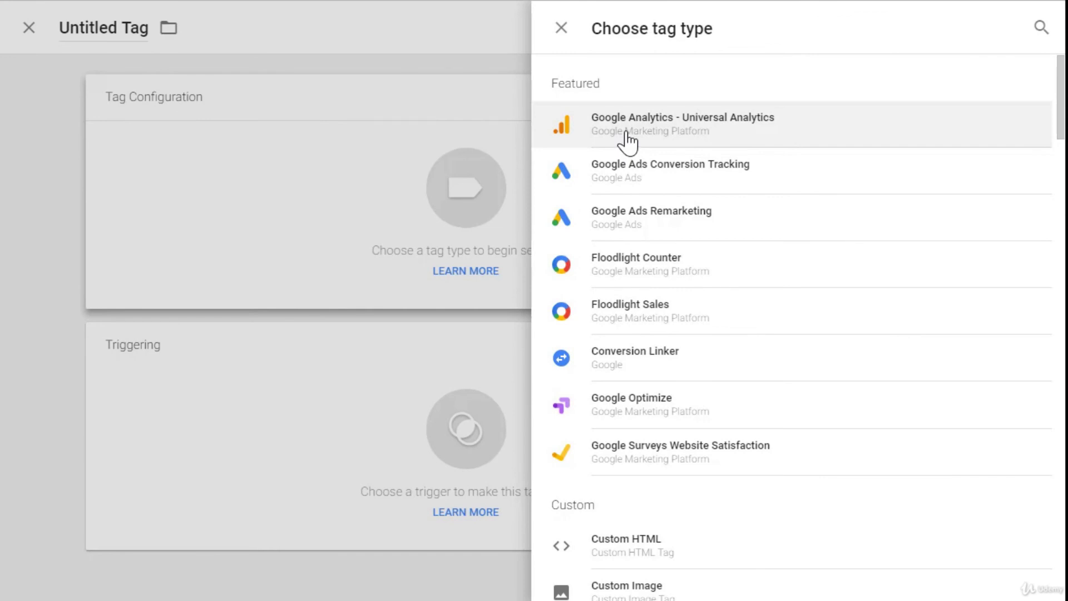
pyautogui.click(628, 139)
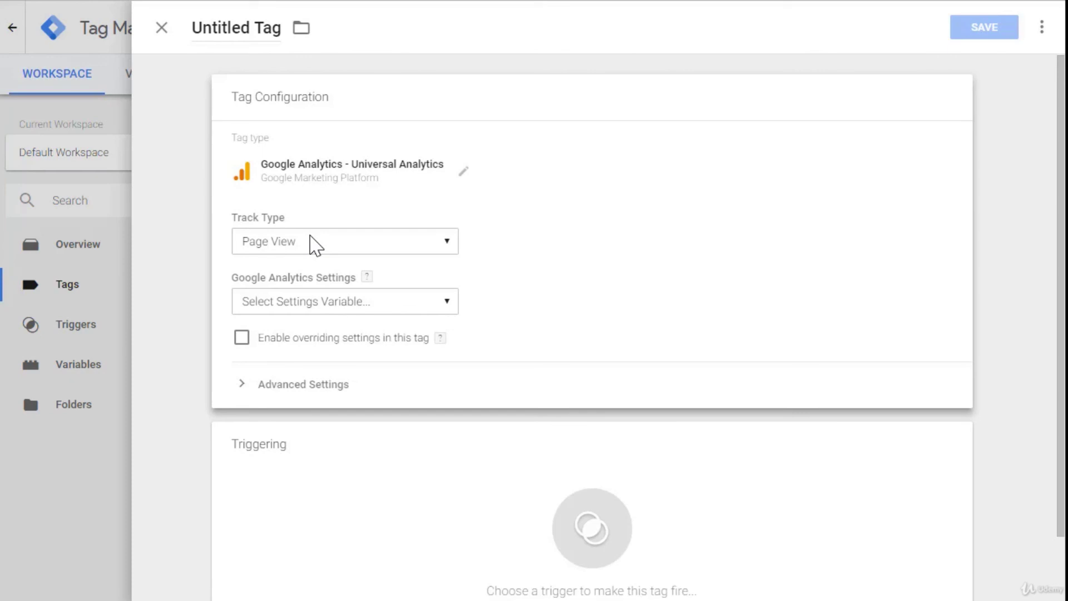
pyautogui.click(311, 243)
pyautogui.click(288, 301)
# Step: Set the event category to Element Visibility, the action to Agenda View and the label to the Page Path variable
pyautogui.click(290, 319)
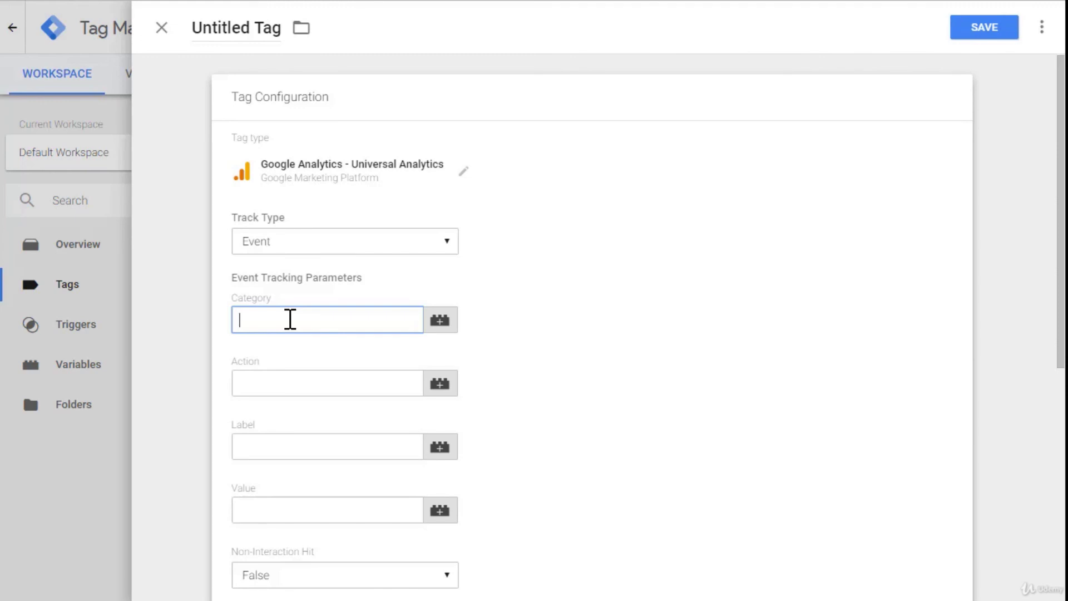
pyautogui.write('Element Visibility')
pyautogui.click(298, 392)
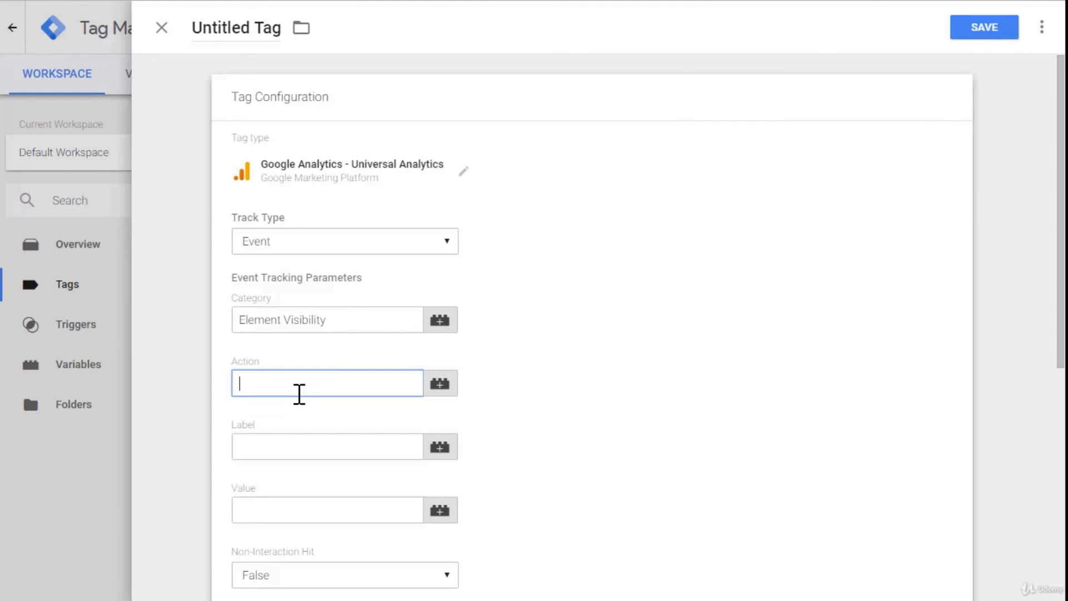
pyautogui.write('Agenda View')
pyautogui.press('Tab')
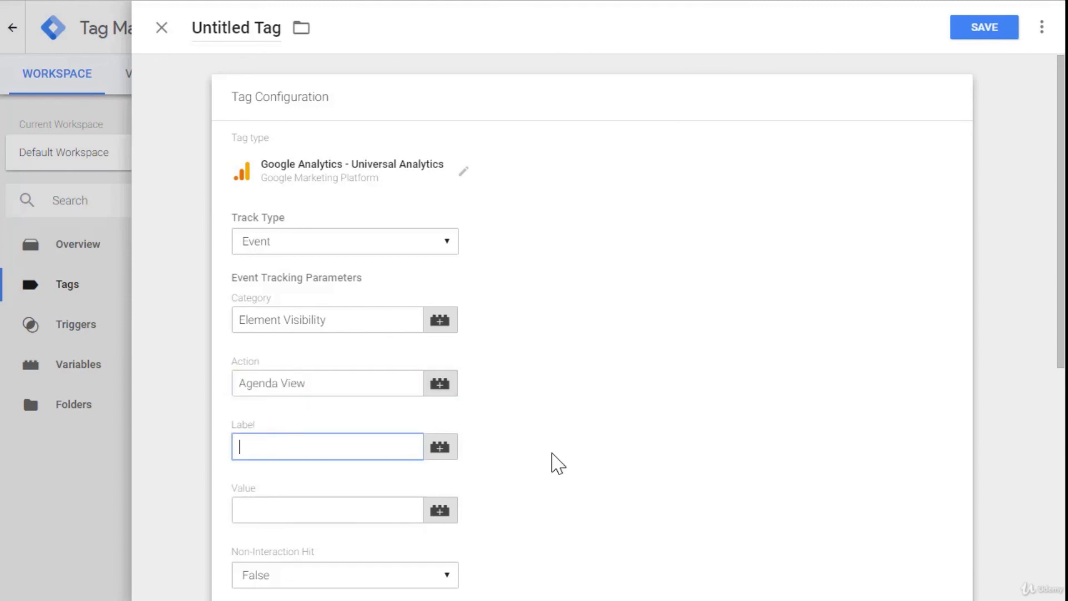
pyautogui.click(440, 450)
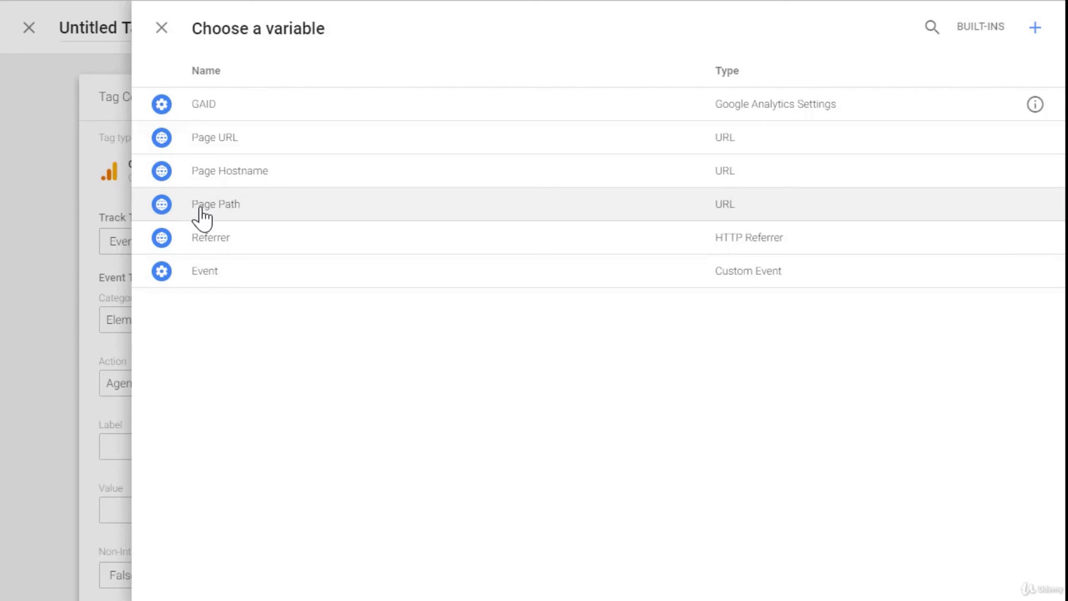
pyautogui.click(202, 217)
# Step: Assign the GAID settings variable to the new event tag and try to save it
pyautogui.scroll(-3, 203, 215)
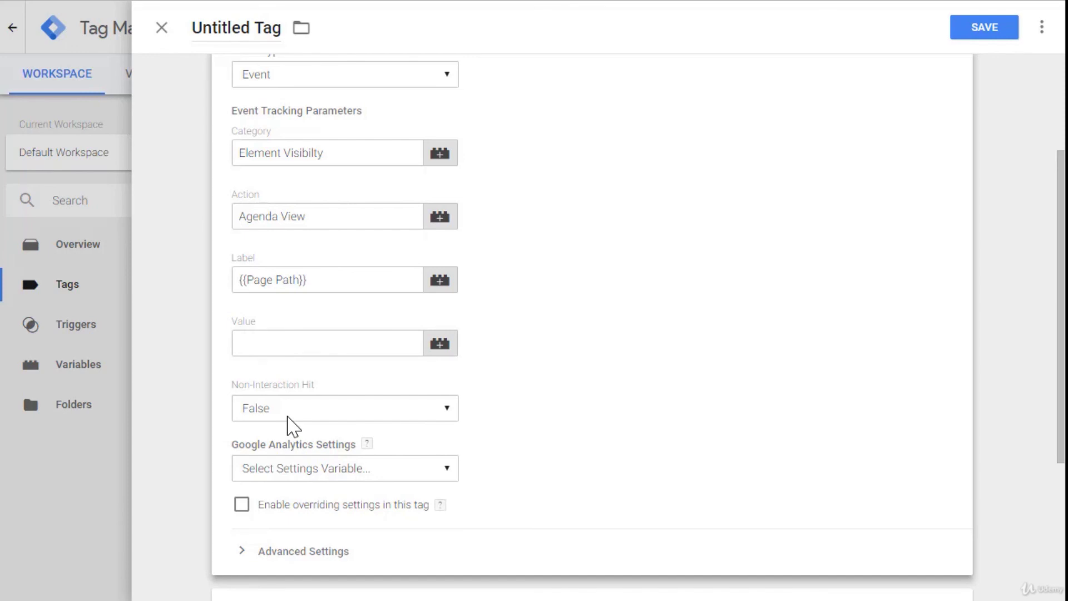
pyautogui.click(332, 478)
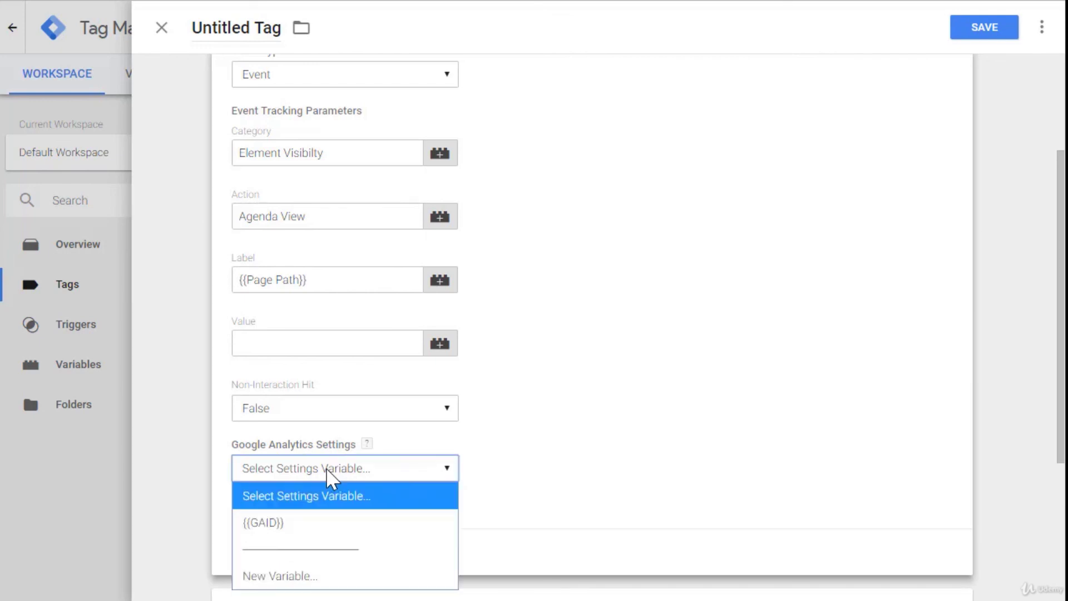
pyautogui.click(293, 529)
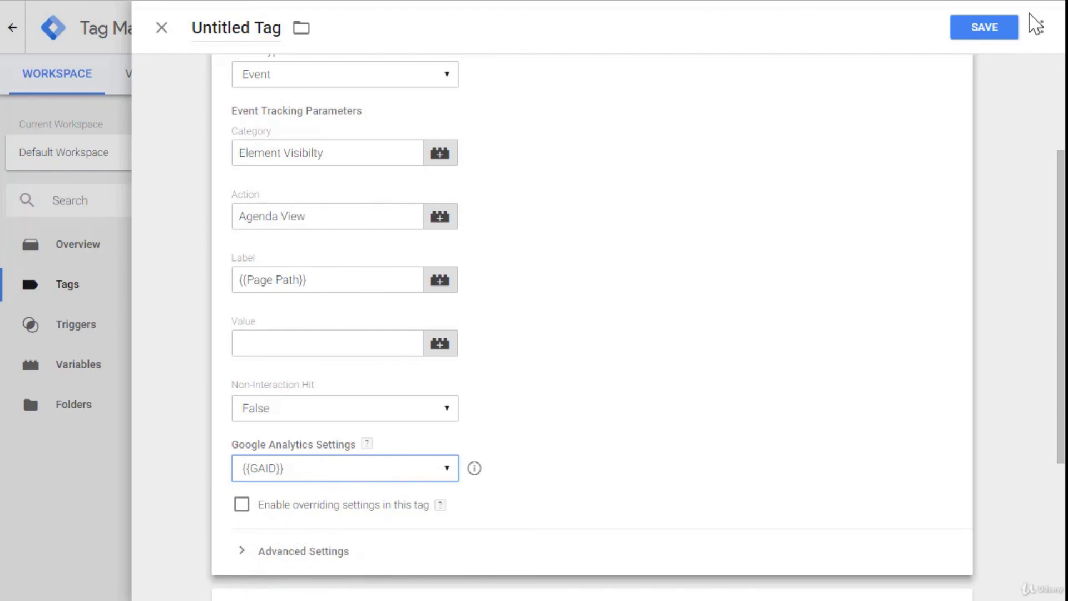
pyautogui.click(984, 28)
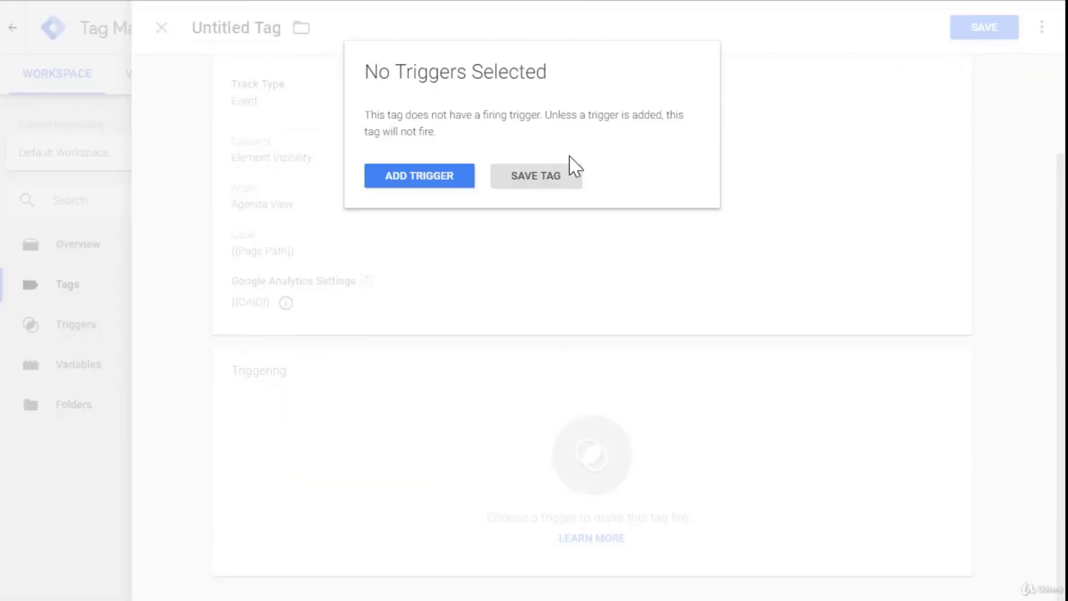
# Step: Add a new firing trigger to the tag, name it Element View Trigger and choose the Element Visibility trigger type
pyautogui.click(429, 178)
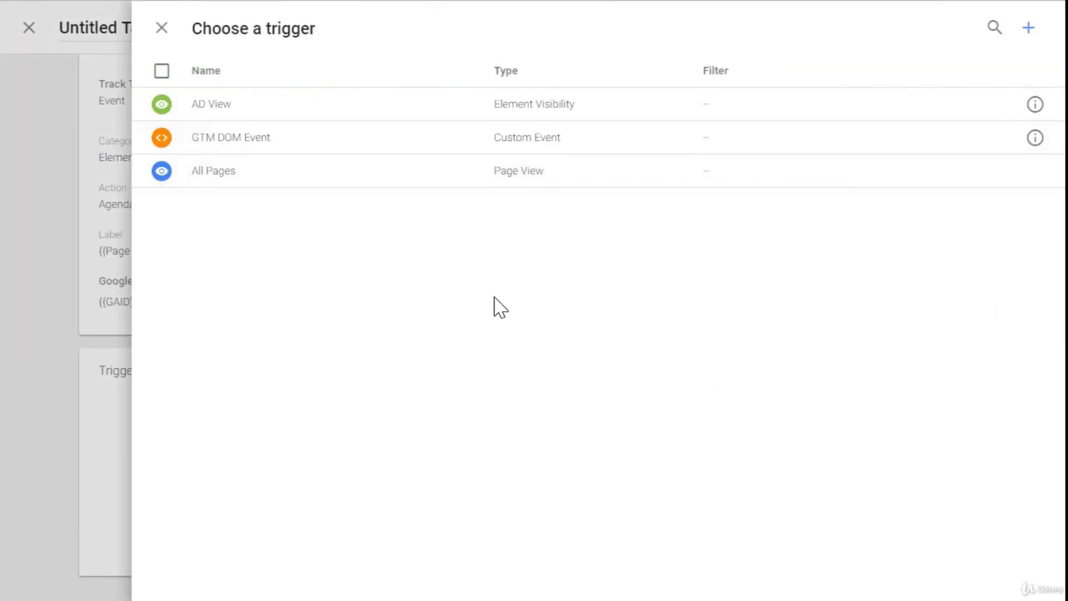
pyautogui.click(1029, 31)
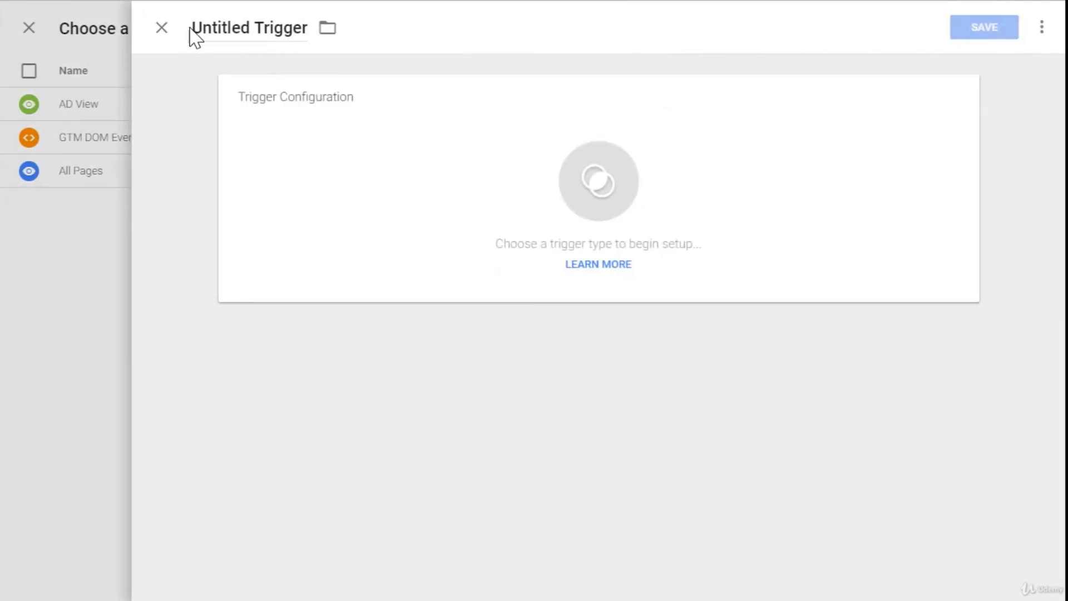
pyautogui.moveTo(193, 26); pyautogui.dragTo(253, 27)
pyautogui.write('El')
pyautogui.press('BackSpace')
pyautogui.press('BackSpace')
pyautogui.write('E')
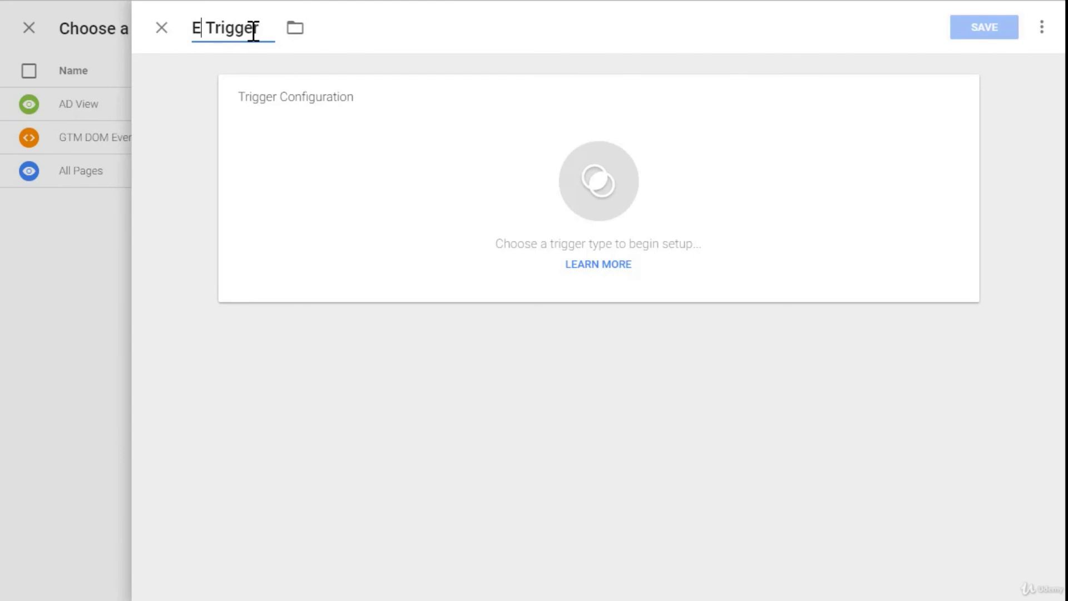
pyautogui.write('lement View')
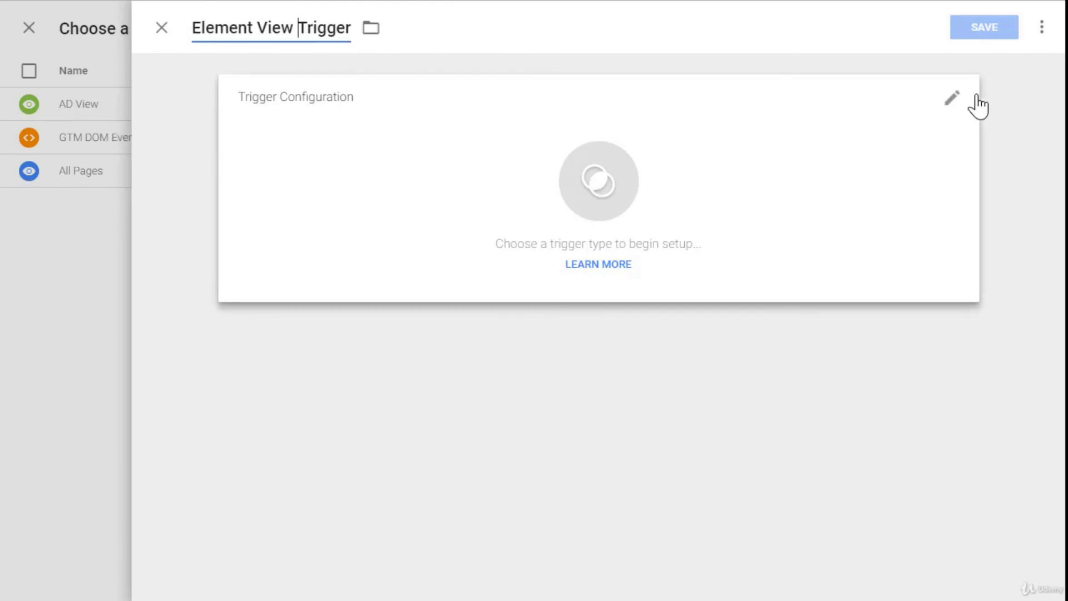
pyautogui.click(955, 106)
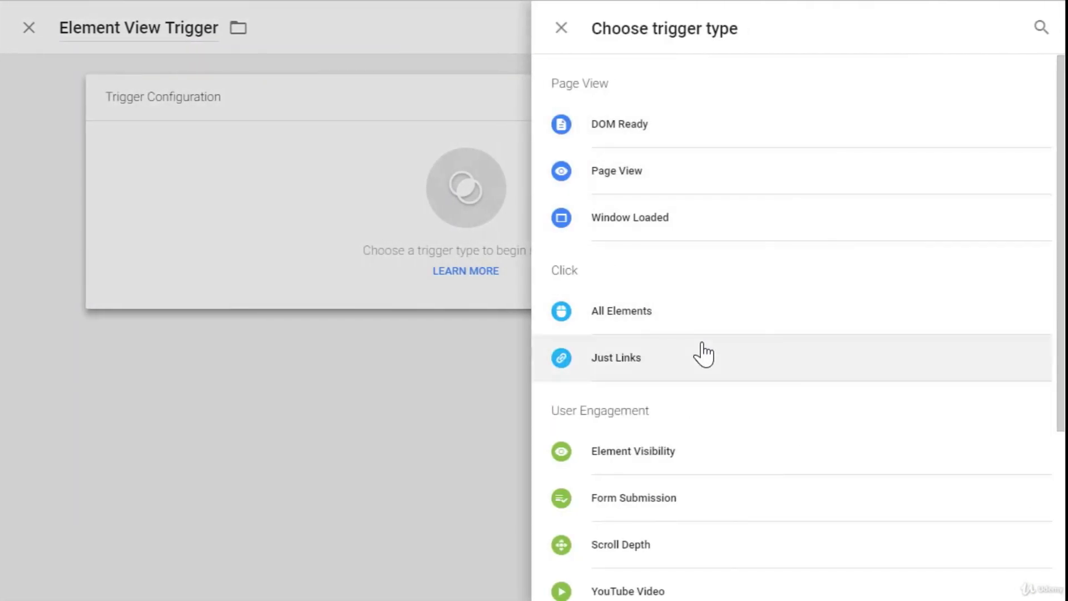
pyautogui.click(631, 463)
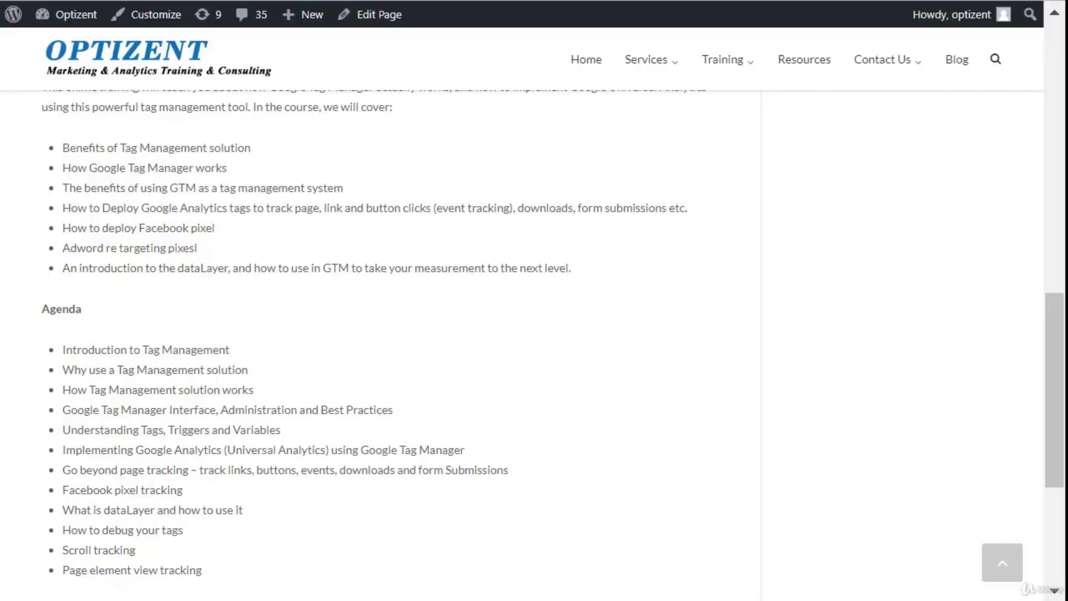
# Step: View the source of the Google Tag Manager Workshop page and copy the Agenda section's div ID, courseagenda
pyautogui.rightClick(605, 372)
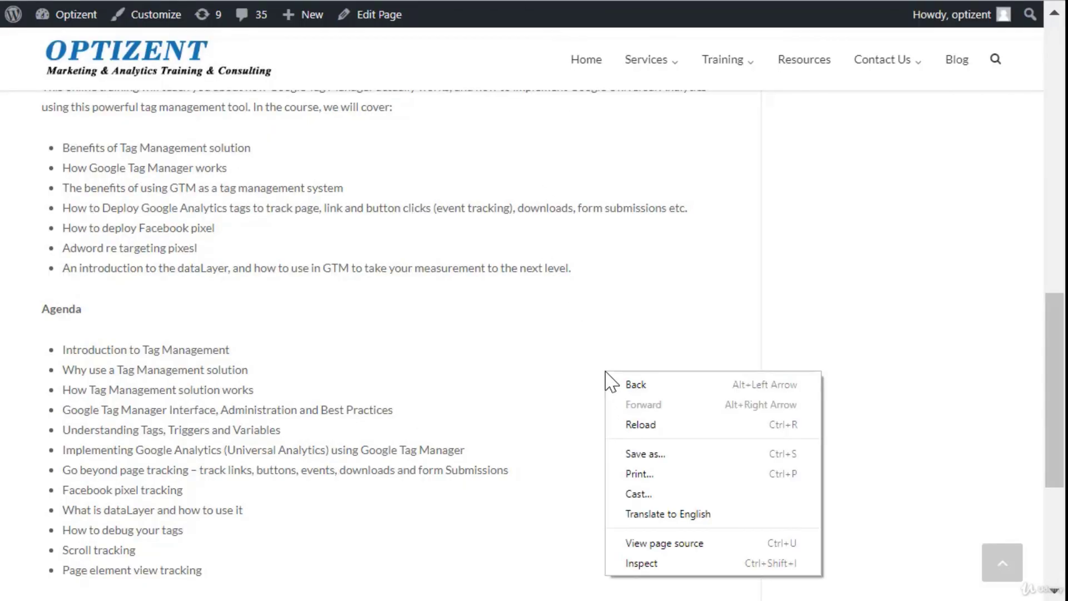
pyautogui.click(680, 551)
pyautogui.moveTo(1057, 71); pyautogui.dragTo(1050, 330)
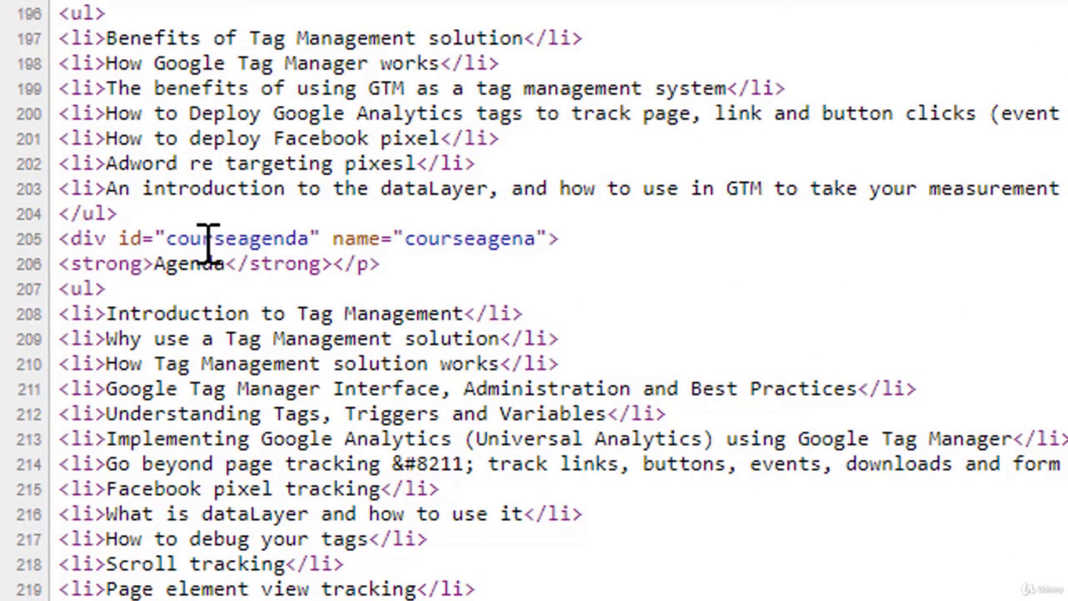
pyautogui.moveTo(167, 238); pyautogui.dragTo(316, 237)
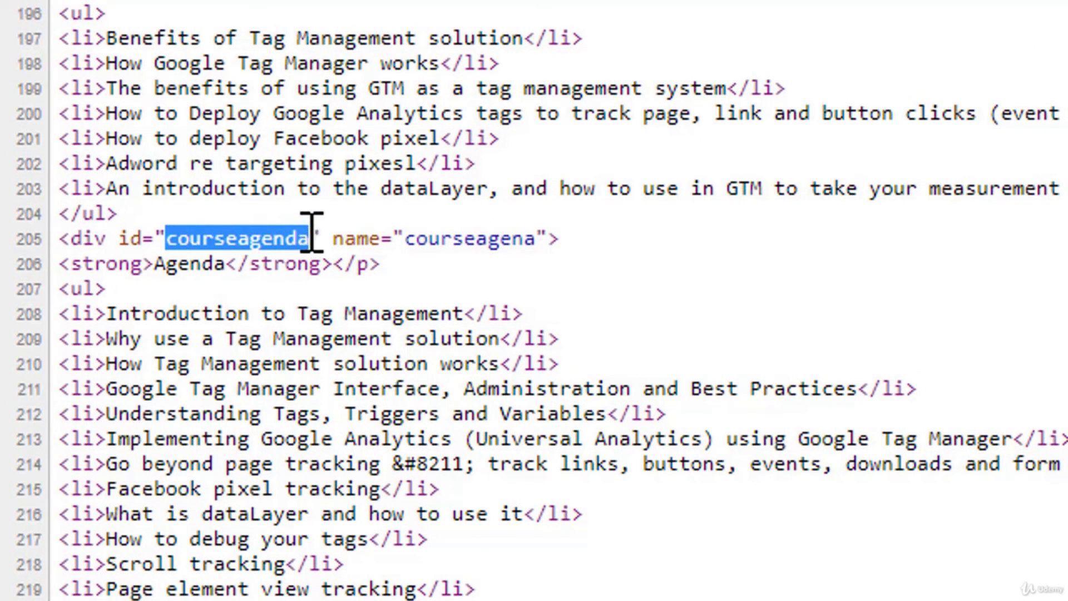
pyautogui.click(174, 242)
pyautogui.moveTo(173, 240); pyautogui.dragTo(307, 238)
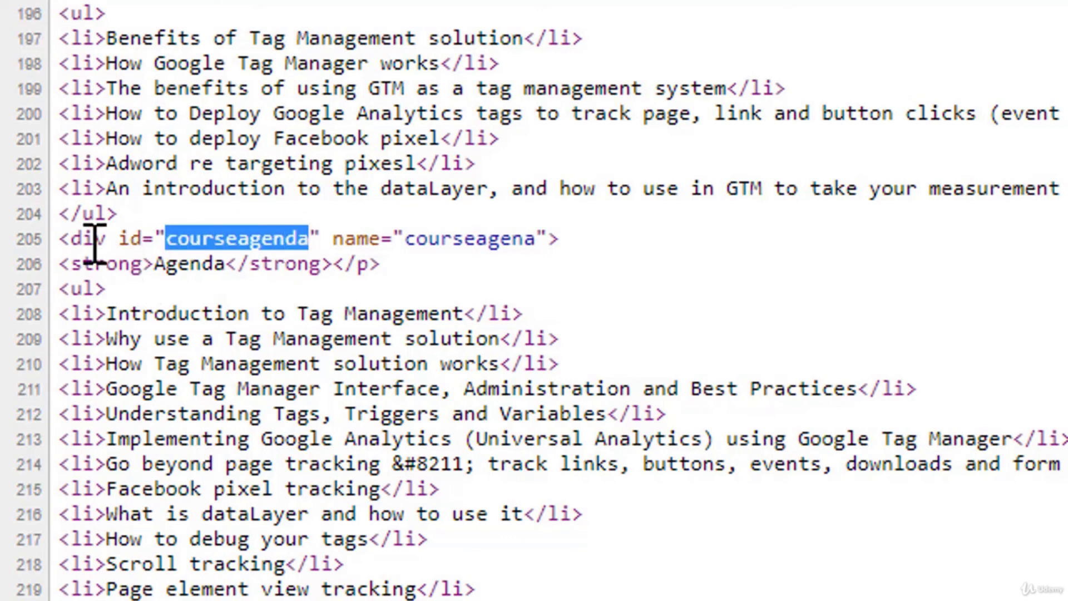
pyautogui.moveTo(71, 238); pyautogui.dragTo(453, 268)
pyautogui.click(309, 338)
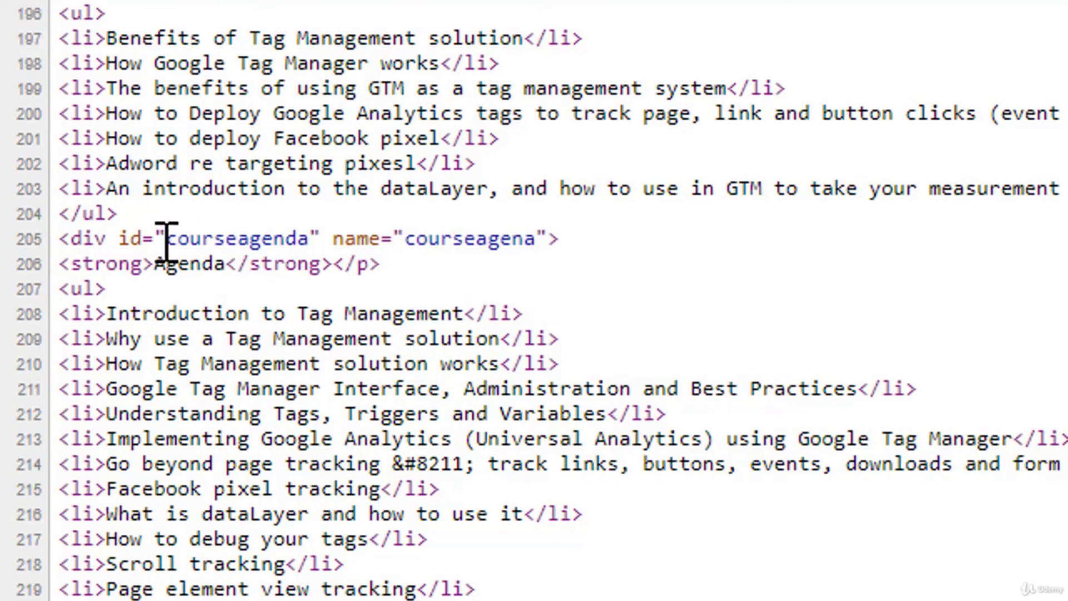
pyautogui.moveTo(169, 239); pyautogui.dragTo(310, 238)
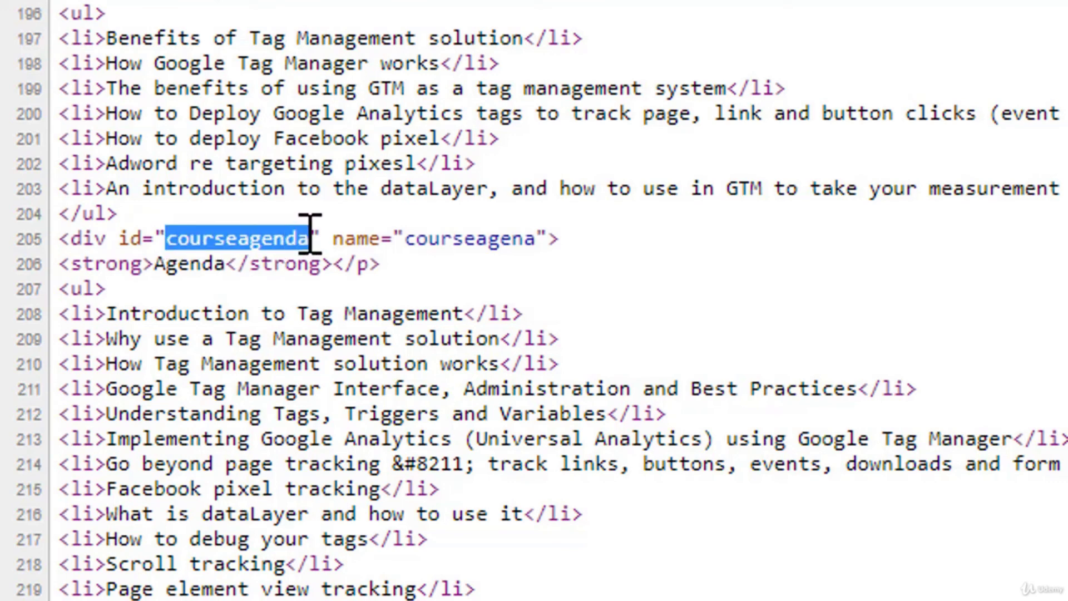
pyautogui.rightClick(267, 239)
pyautogui.click(313, 197)
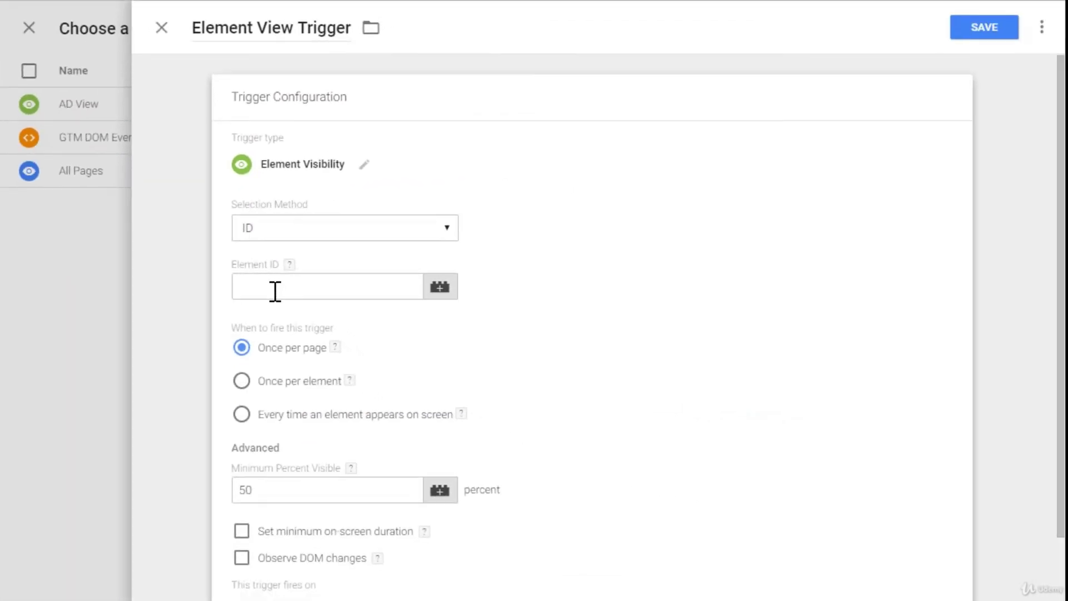
# Step: Set the trigger's Element ID to courseagenda
pyautogui.click(263, 290)
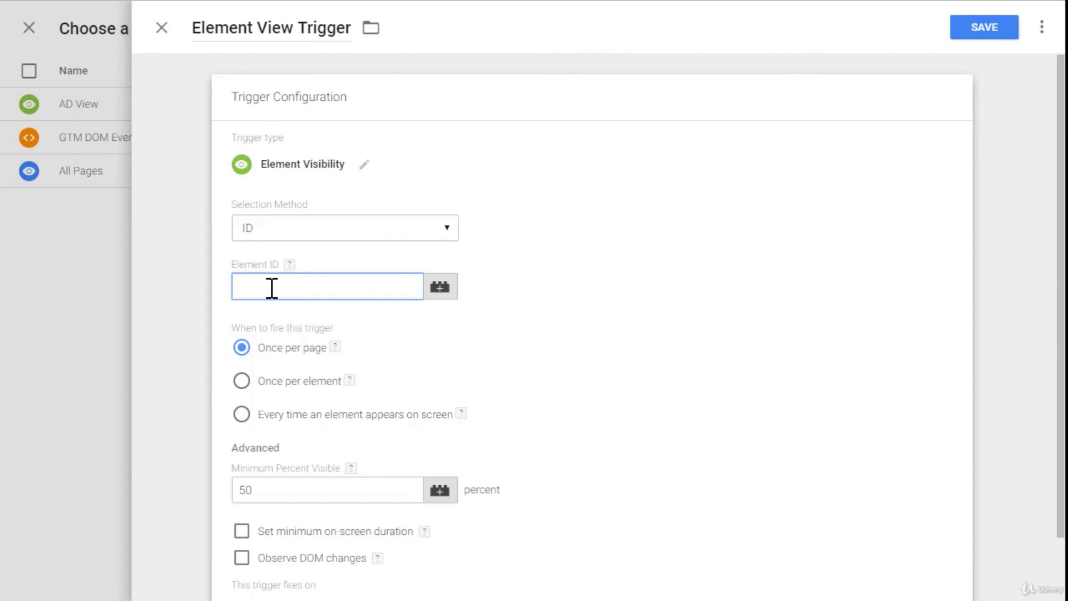
pyautogui.hotkey('ctrl', 'v')
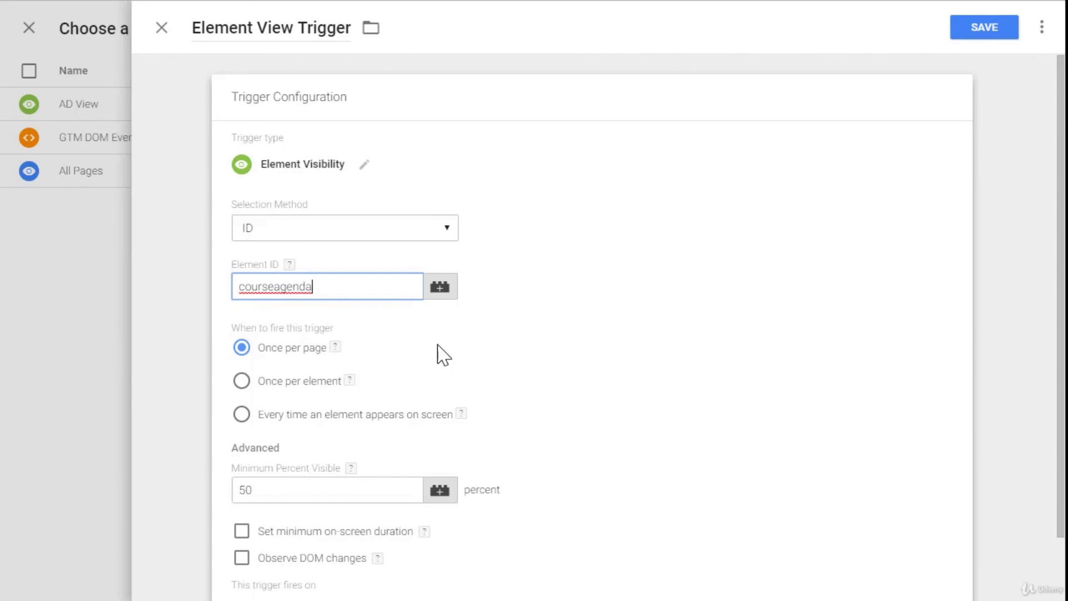
pyautogui.click(467, 390)
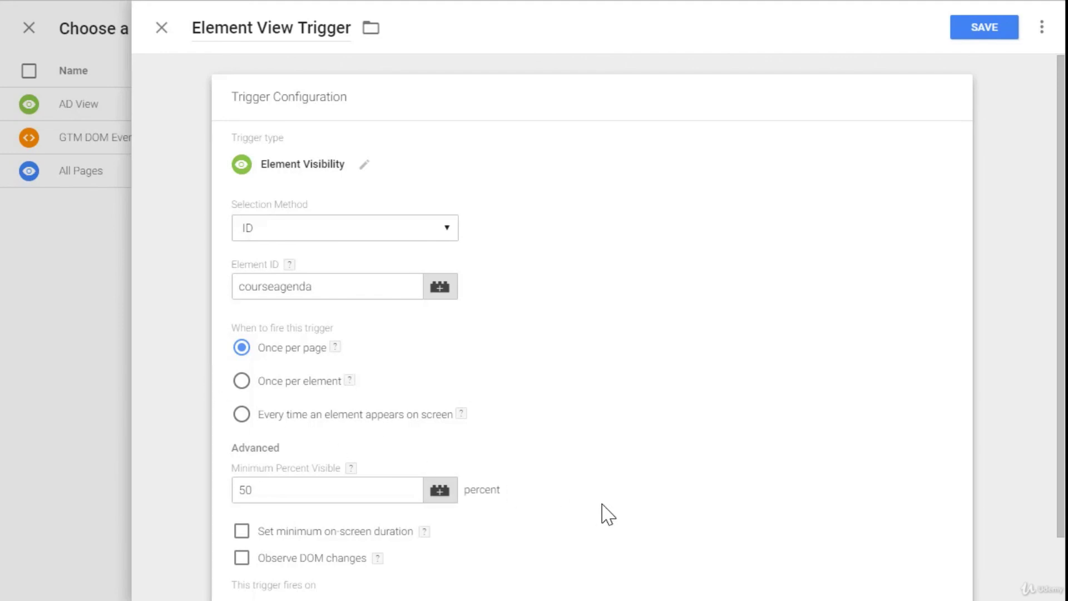
# Step: Enable a minimum on-screen duration of 5000 milliseconds for the visibility trigger and save it
pyautogui.scroll(-2, 322, 418)
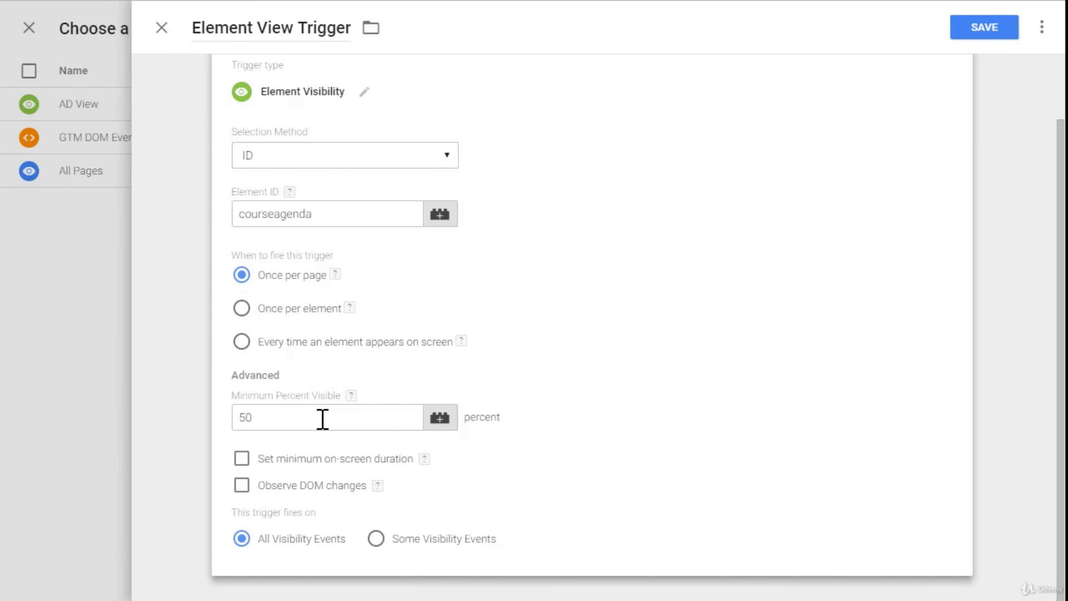
pyautogui.click(261, 460)
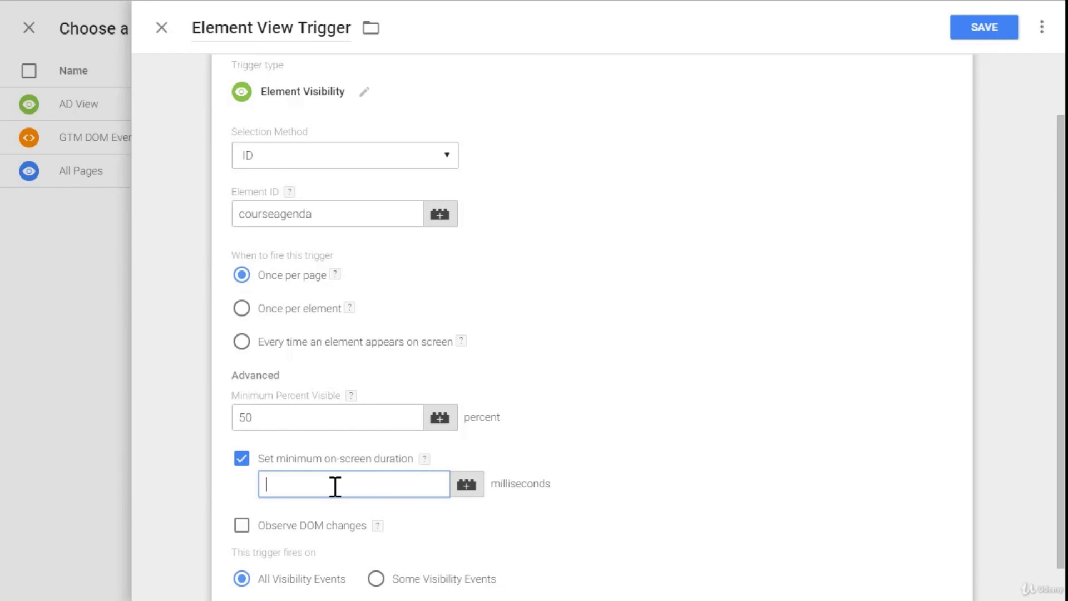
pyautogui.write('5000')
pyautogui.scroll(2, 472, 534)
pyautogui.scroll(-2, 472, 535)
pyautogui.scroll(2, 489, 544)
pyautogui.scroll(-2, 490, 544)
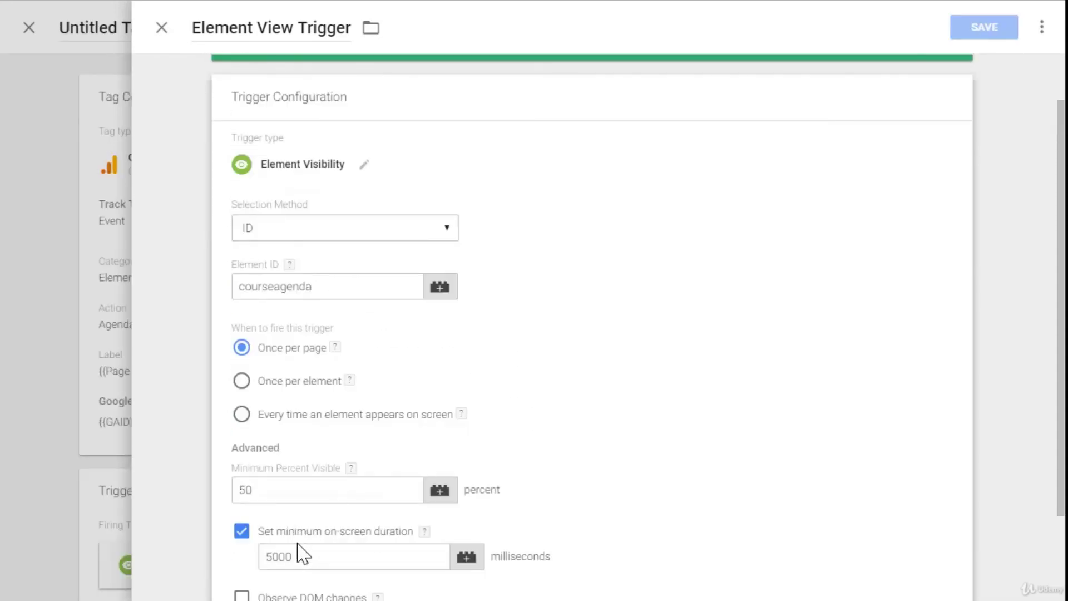
pyautogui.scroll(-2, 300, 553)
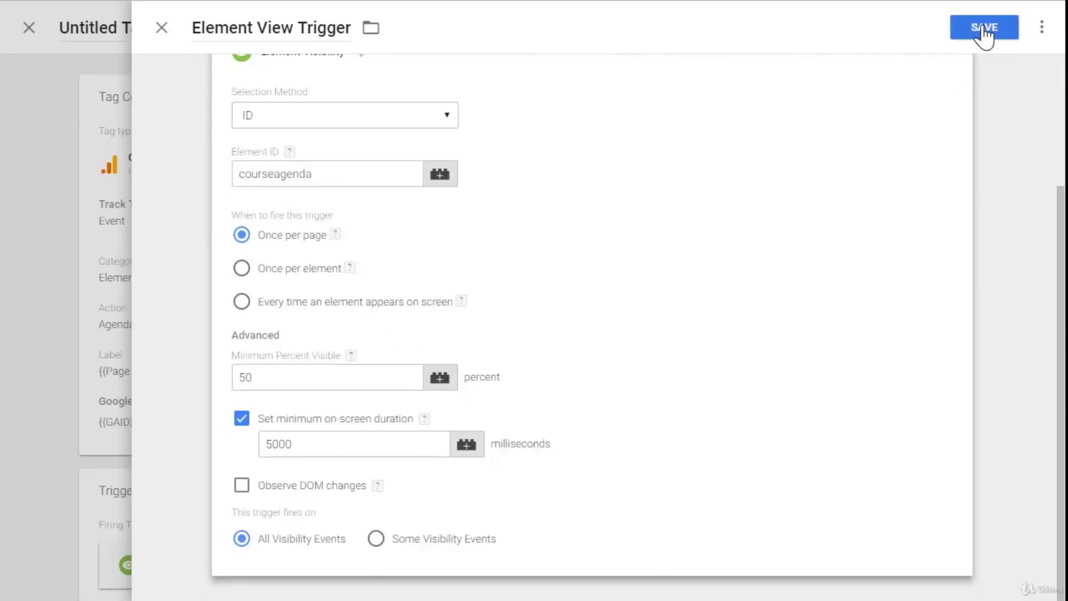
pyautogui.click(984, 31)
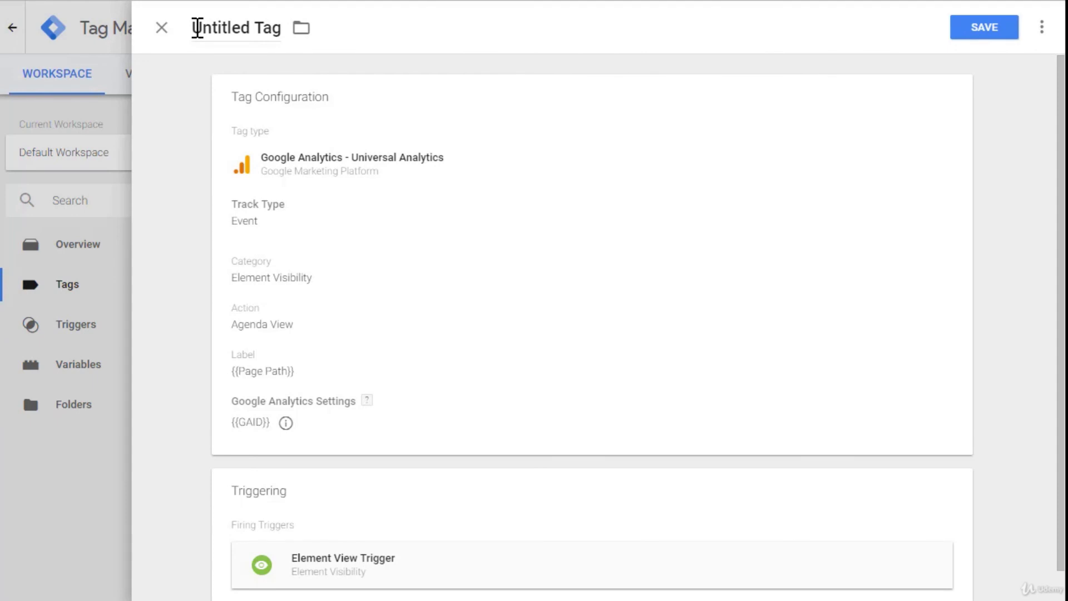
# Step: Rename the tag as Element Visibility Tag and save it
pyautogui.moveTo(195, 28); pyautogui.dragTo(252, 27)
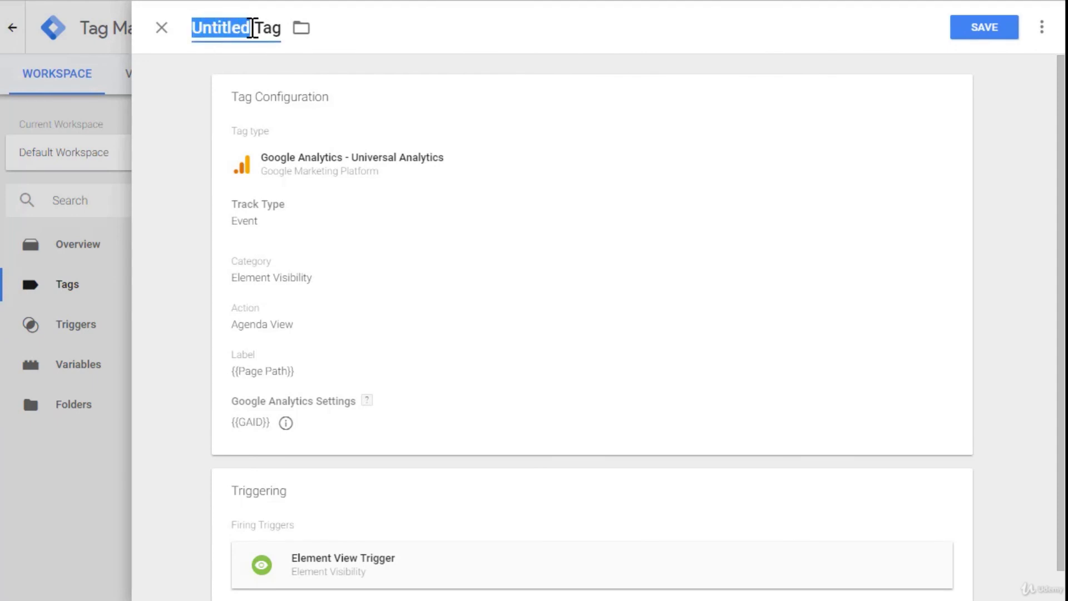
pyautogui.write('Element Visibility')
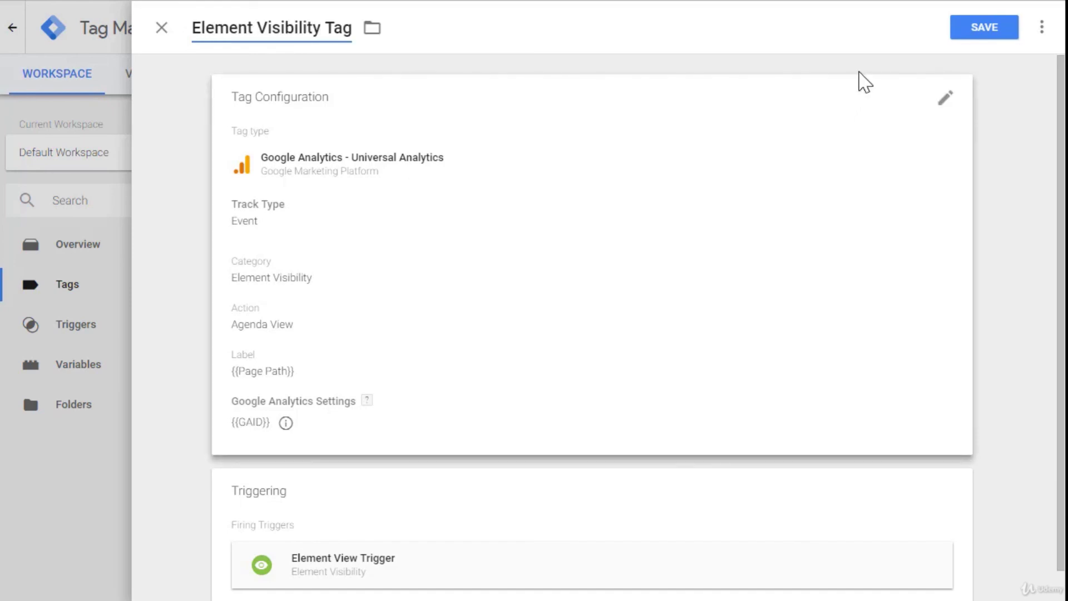
pyautogui.click(982, 33)
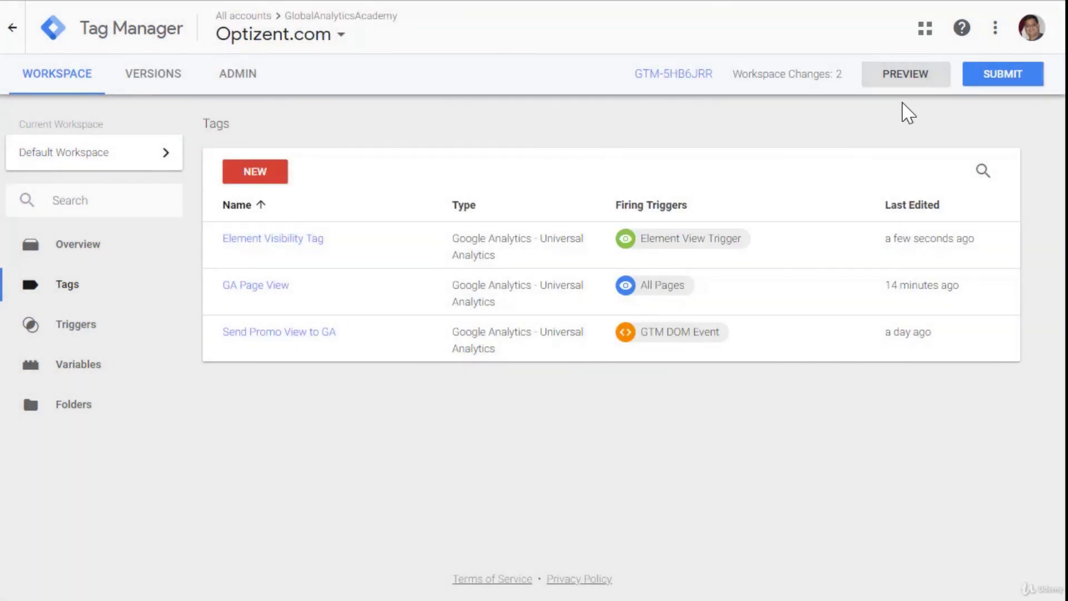
# Step: Preview the Optizent.com workspace, reload the workshop page and bring its Agenda section into view to test the visibility tag
pyautogui.click(906, 87)
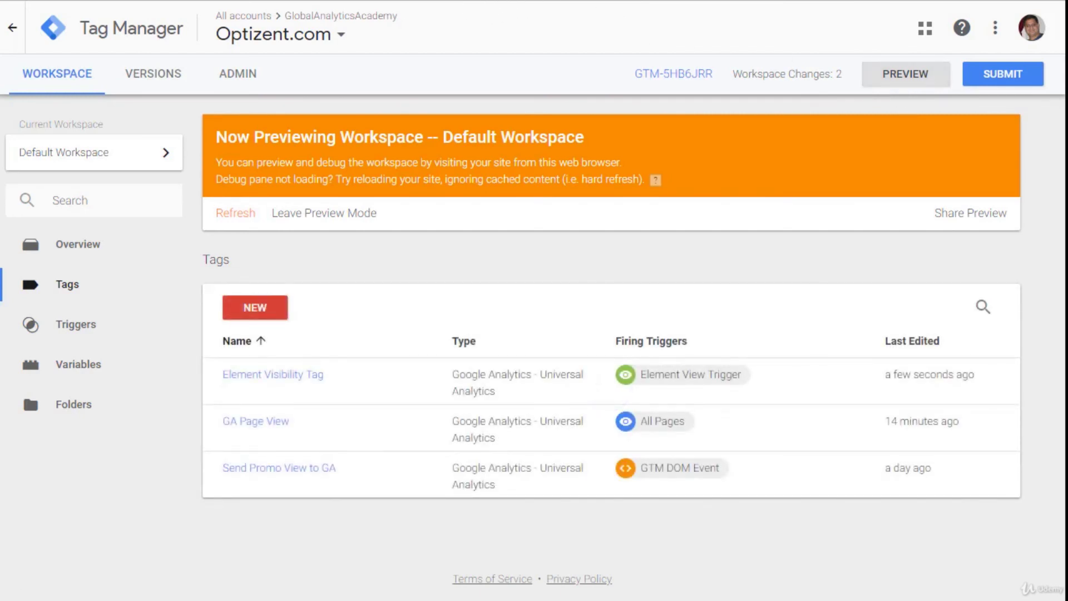
pyautogui.click(34, 0)
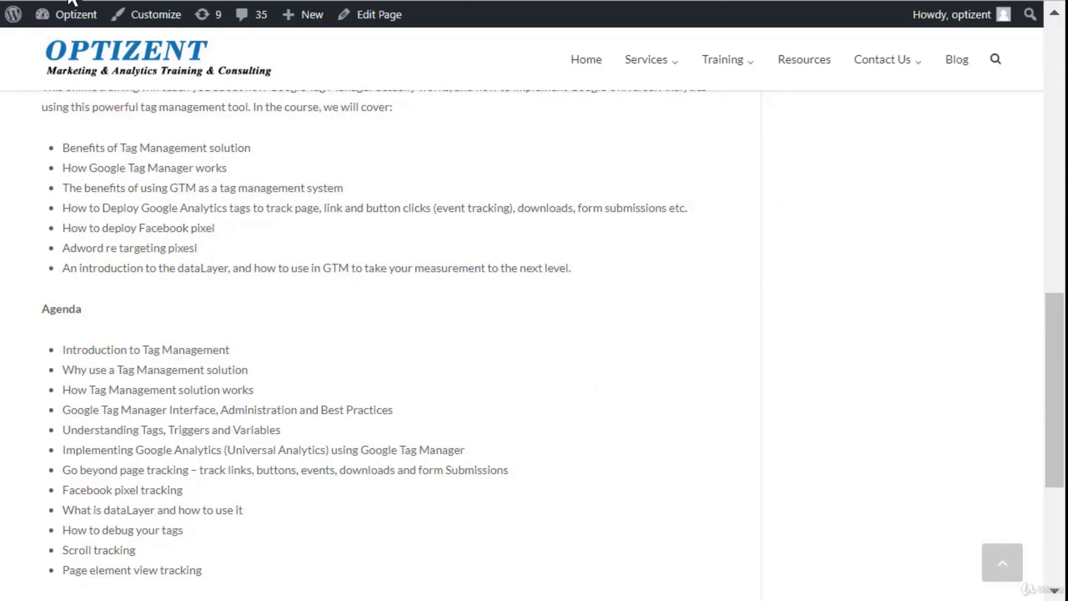
pyautogui.press('F5')
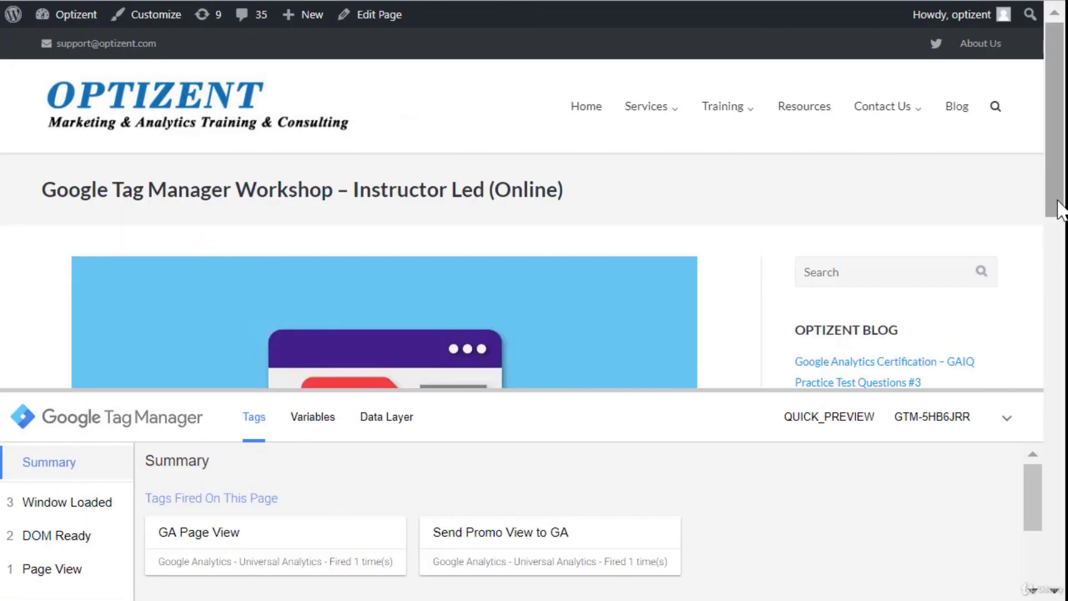
pyautogui.moveTo(1058, 210); pyautogui.dragTo(1060, 292)
pyautogui.moveTo(1061, 332); pyautogui.dragTo(1064, 533)
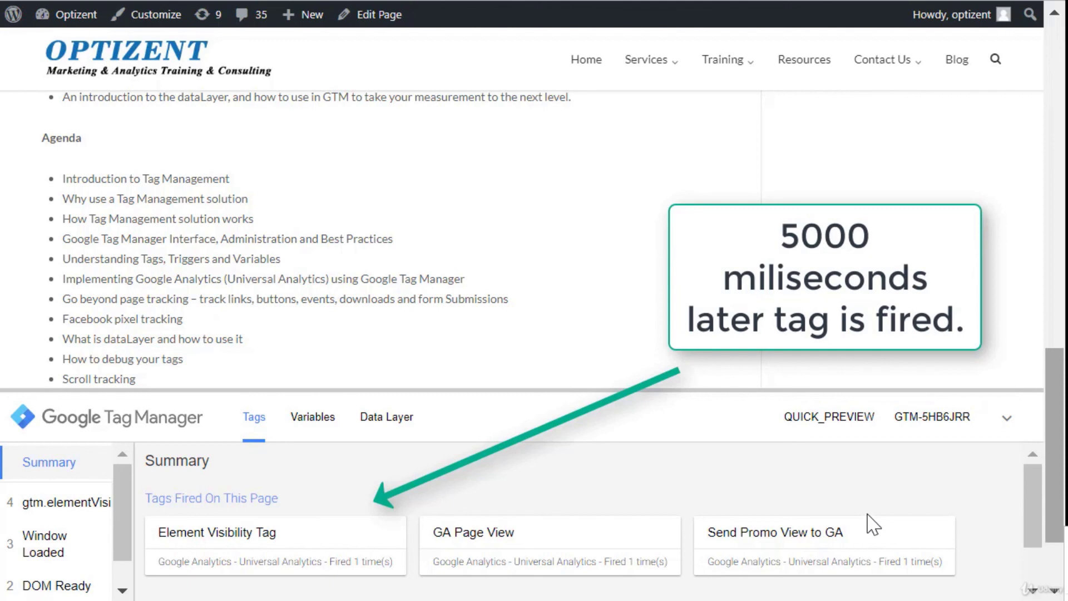
# Step: Open the fired Element Visibility Tag in the debug pane and examine all its properties, including category, action and label
pyautogui.click(195, 556)
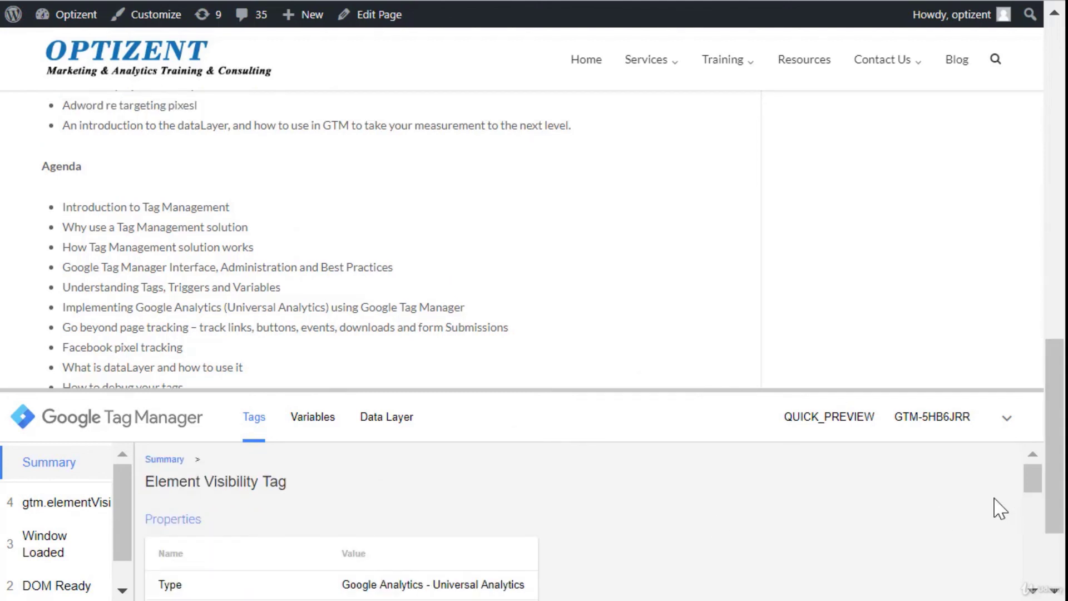
pyautogui.scroll(-2, 999, 507)
pyautogui.scroll(-3, 994, 504)
pyautogui.scroll(2, 994, 504)
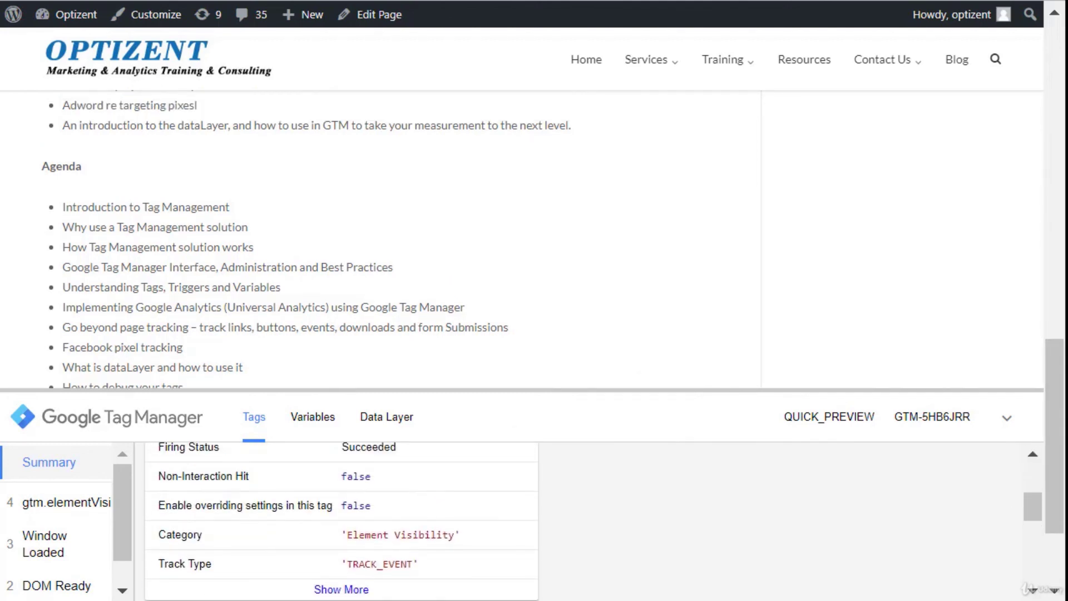
pyautogui.click(342, 586)
pyautogui.scroll(-5, 364, 542)
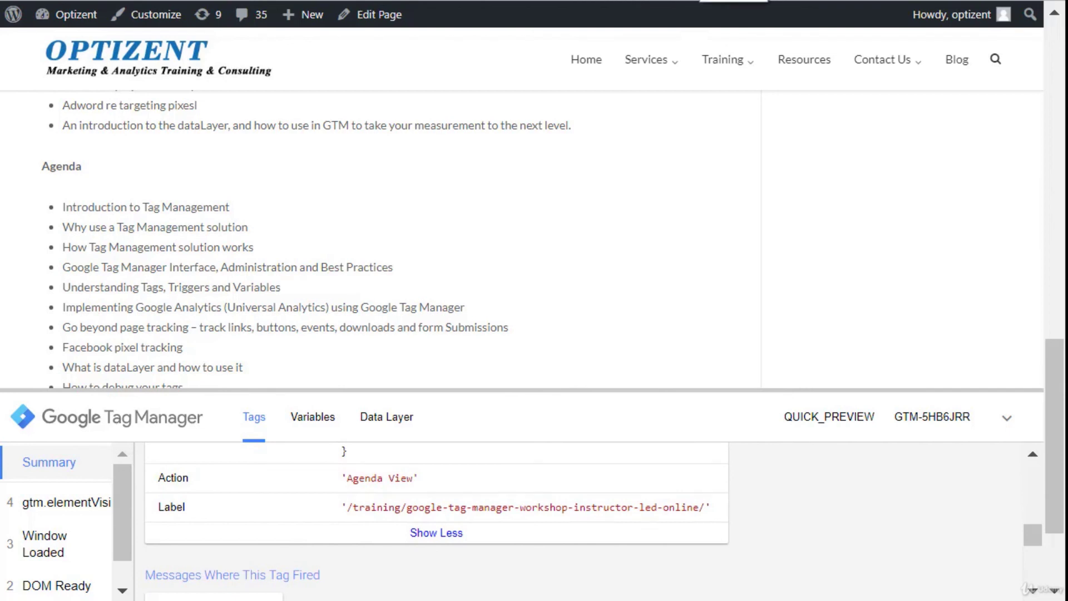
# Step: Switch to Google Analytics and open the Element Visibility category in the real-time events of the last 30 minutes
pyautogui.hotkey('alt', 'Tab')
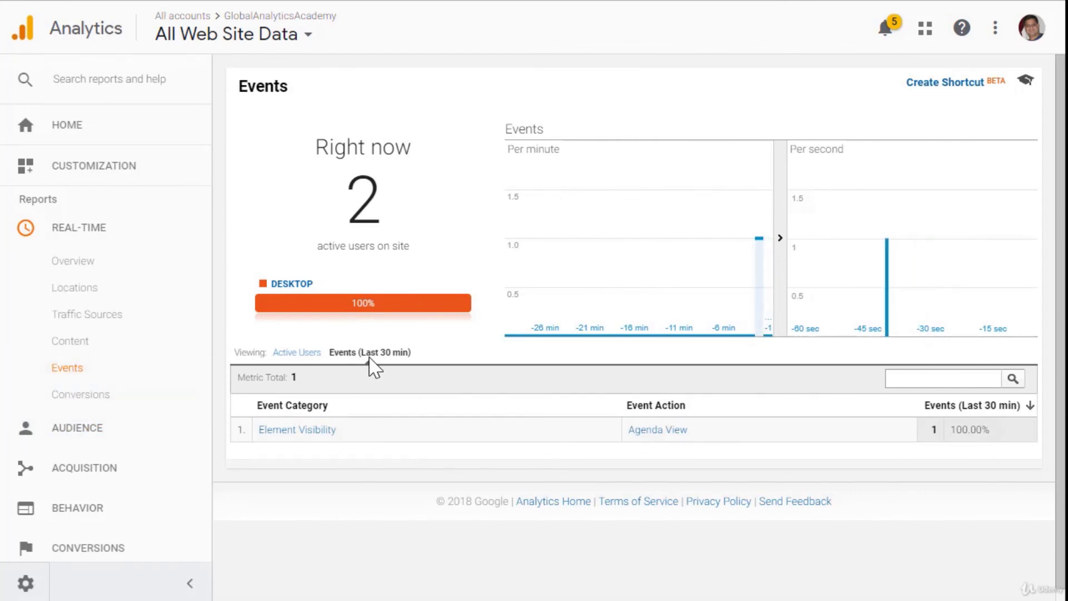
pyautogui.click(312, 437)
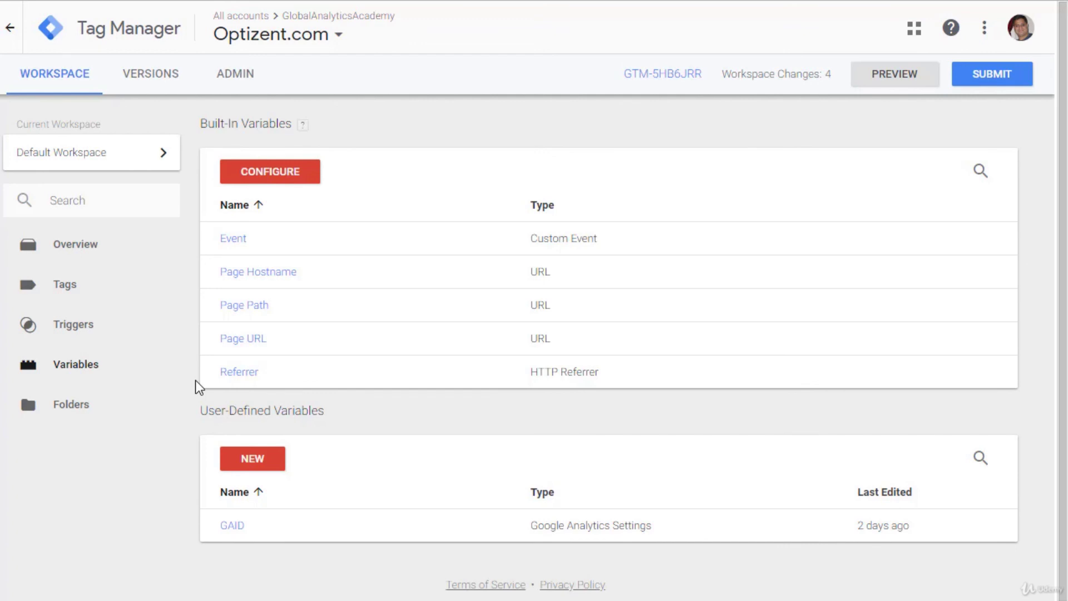
# Step: Enable the built-in visibility variables Percent Visible and On-Screen Duration
pyautogui.click(83, 369)
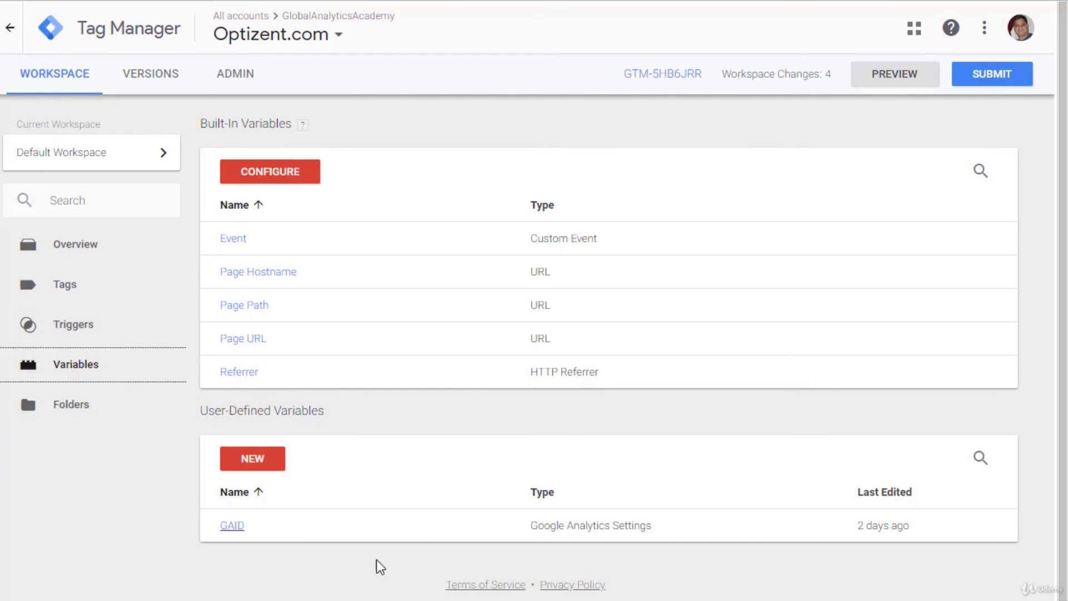
pyautogui.click(287, 186)
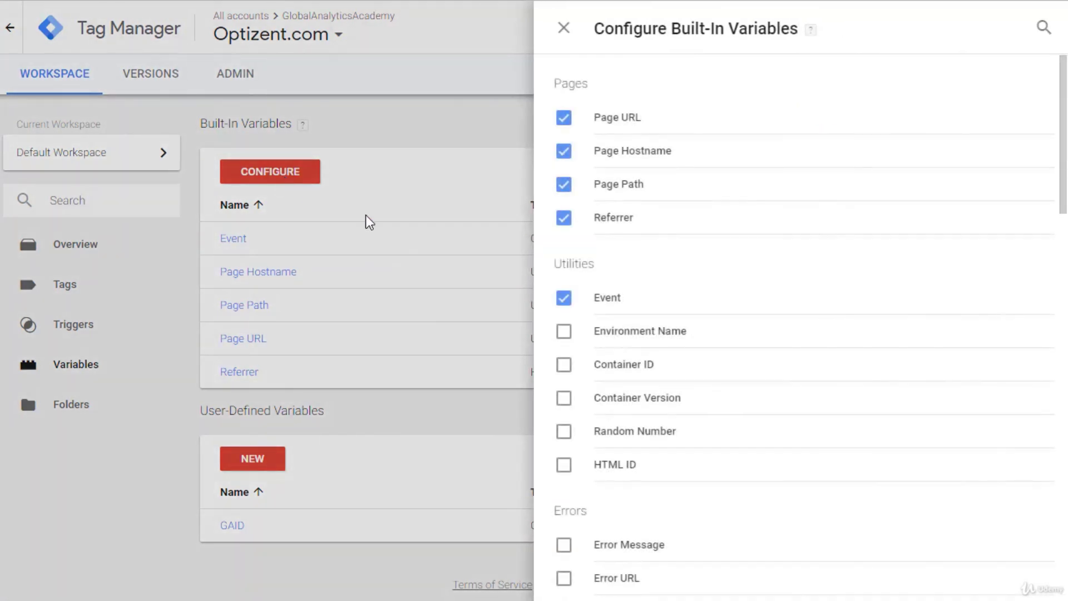
pyautogui.moveTo(1064, 183); pyautogui.dragTo(1065, 573)
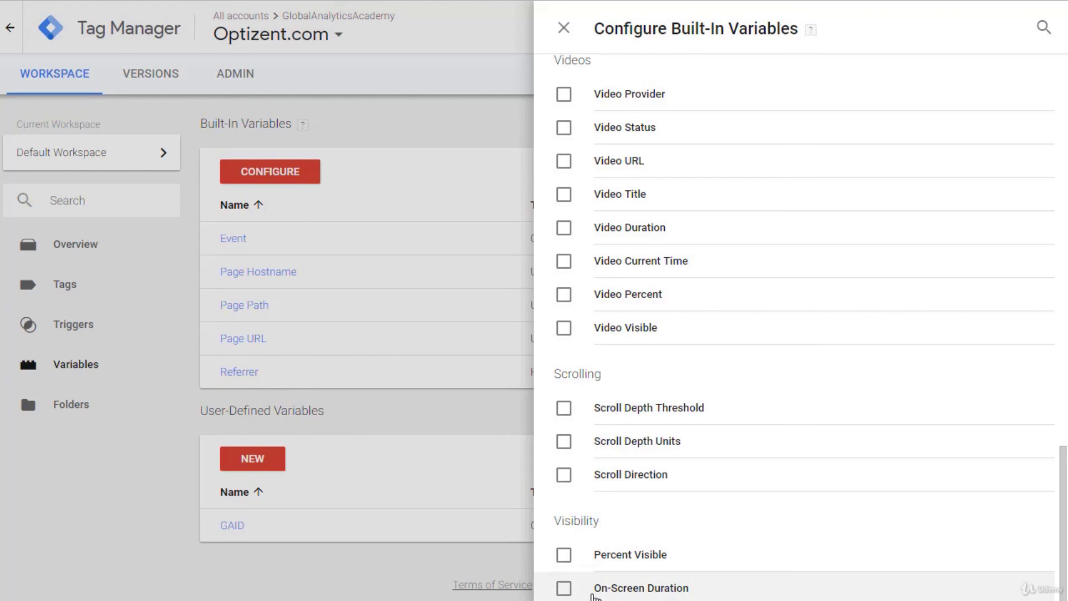
pyautogui.click(563, 588)
pyautogui.click(563, 555)
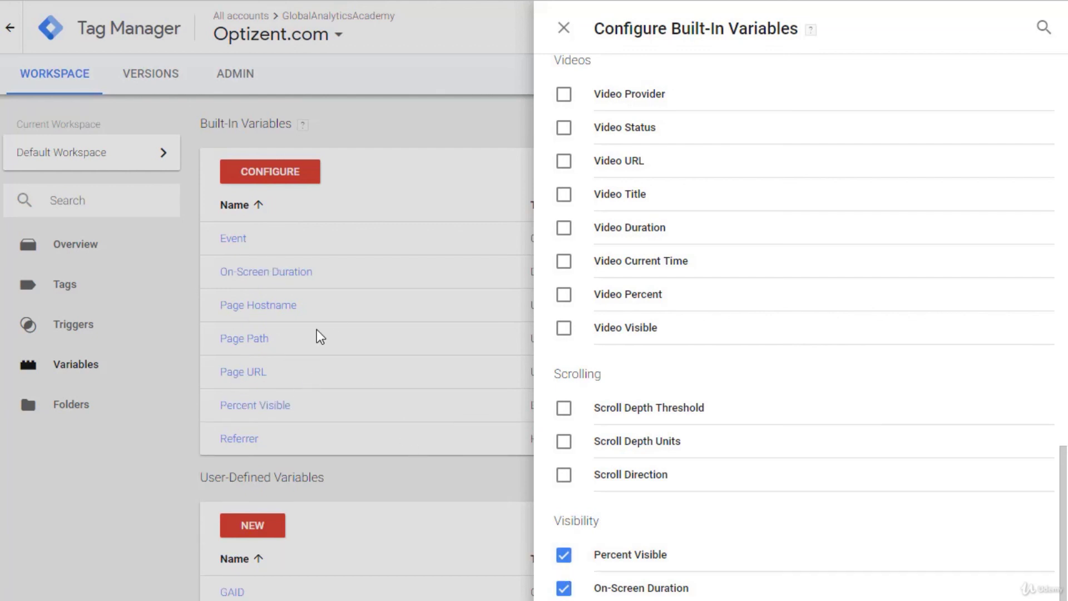
pyautogui.click(564, 27)
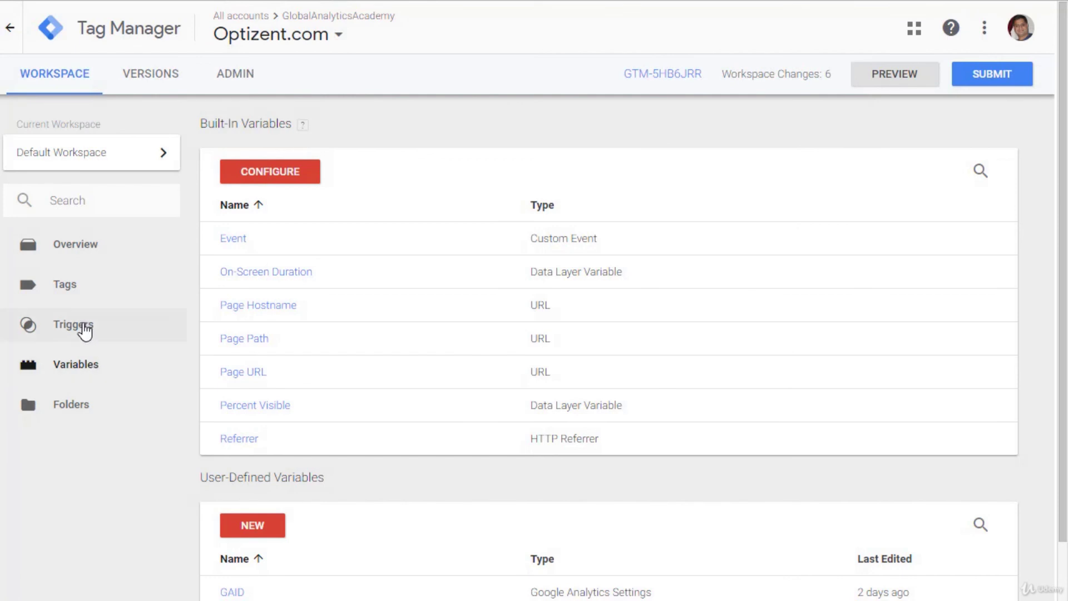
# Step: Edit the Element Visibility Tag and extend its event action to Agenda View -{{On-Screen Duration}}
pyautogui.click(71, 293)
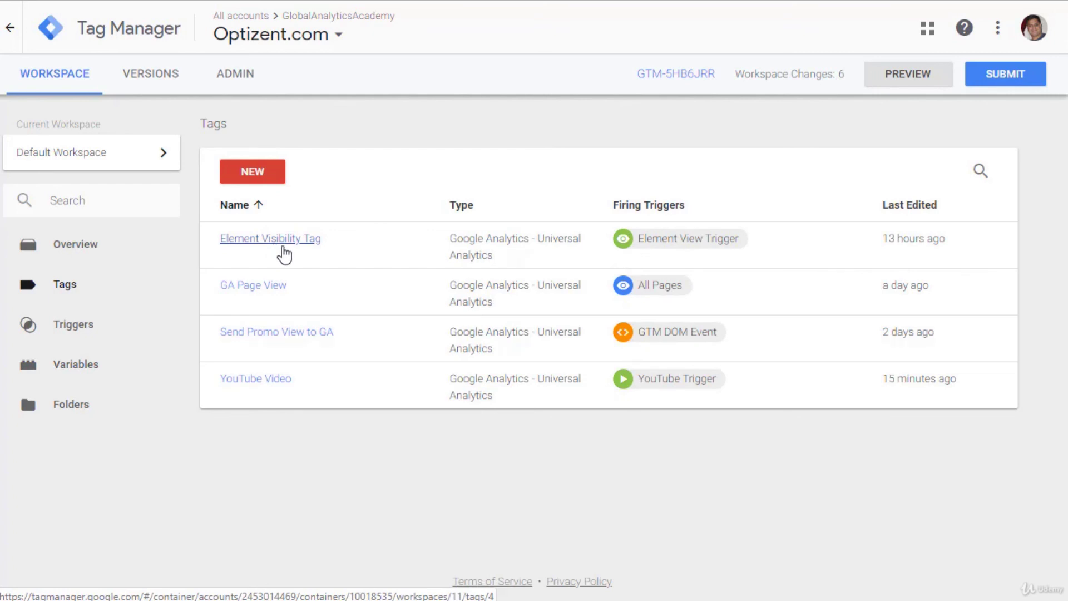
pyautogui.click(285, 255)
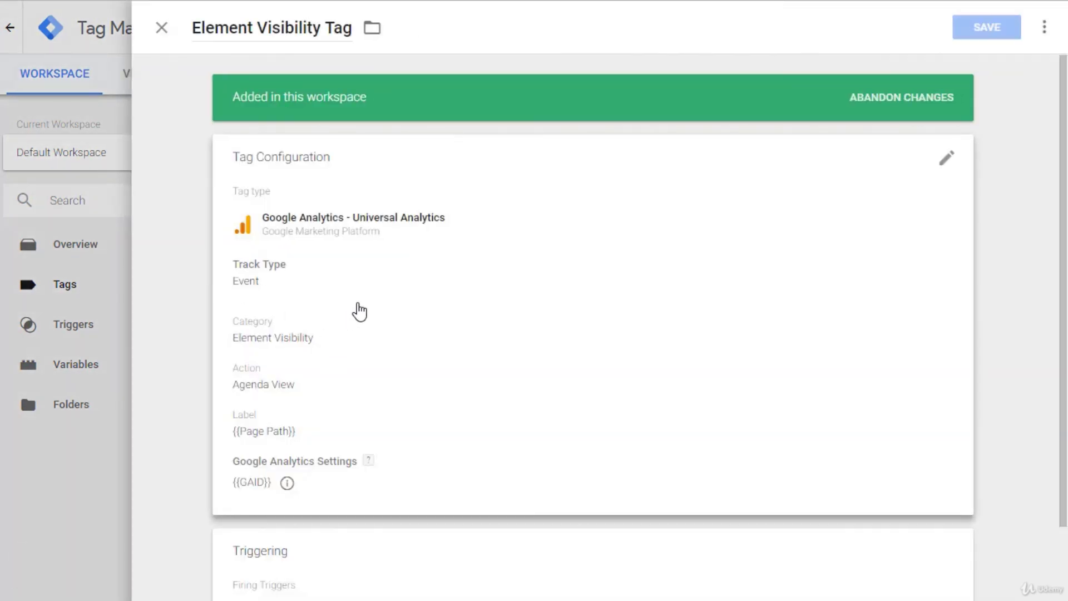
pyautogui.moveTo(944, 169)
pyautogui.click(945, 169)
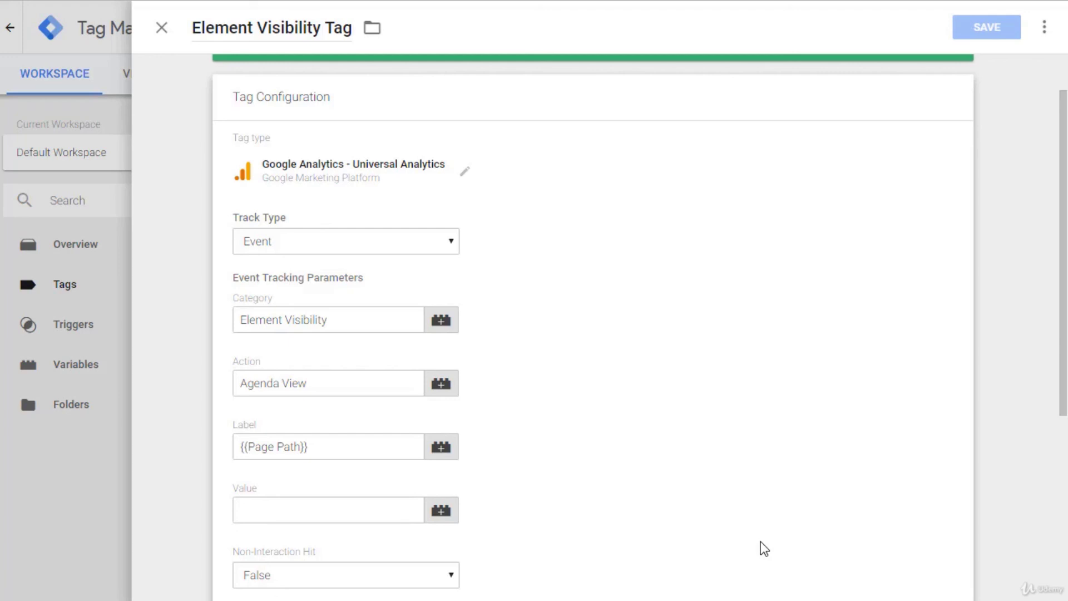
pyautogui.click(365, 386)
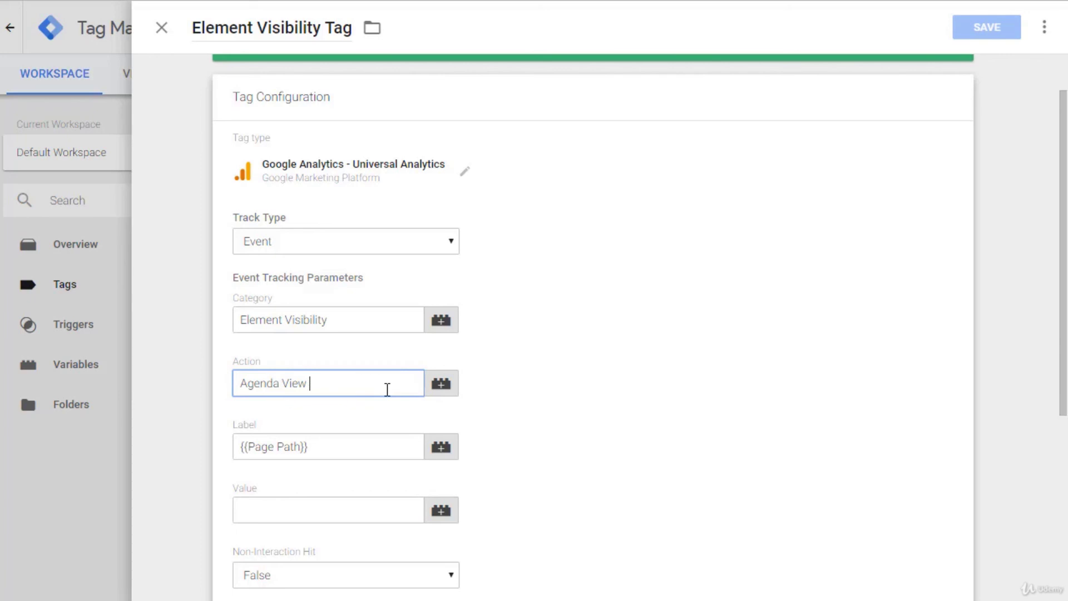
pyautogui.write('-')
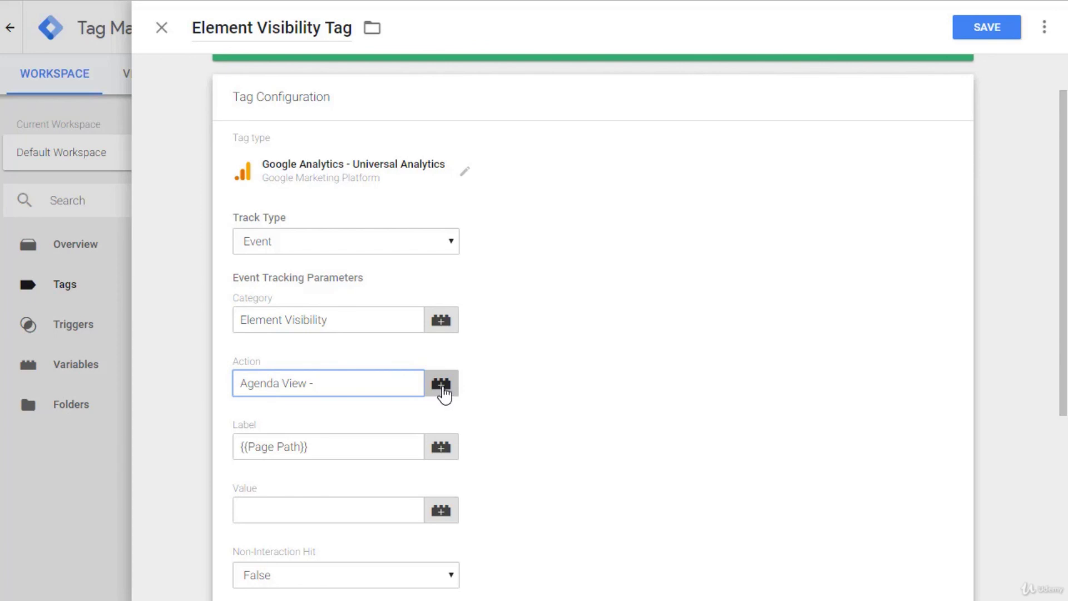
pyautogui.click(444, 391)
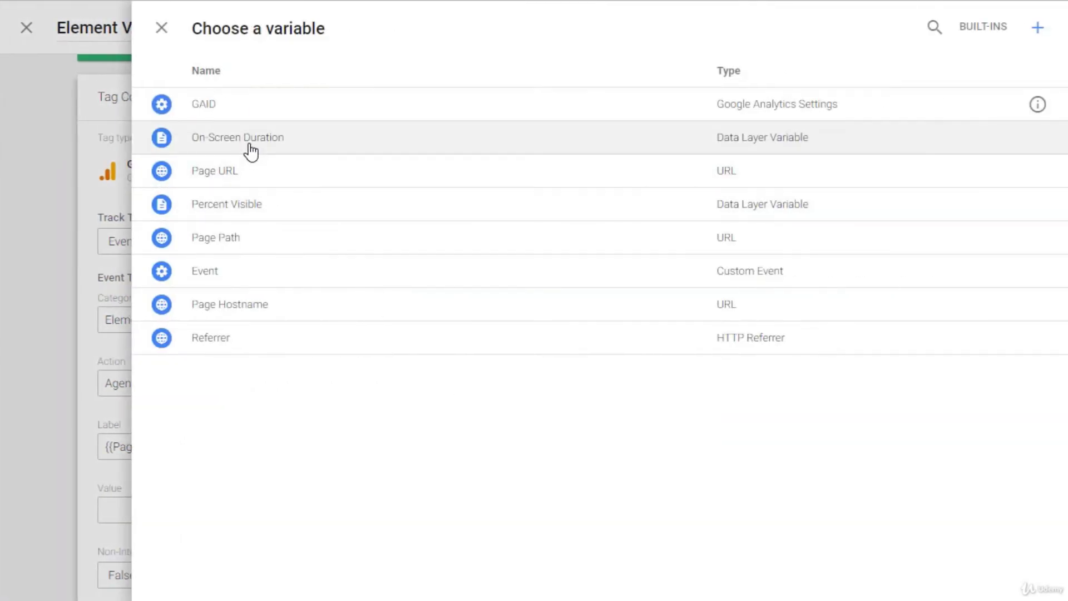
pyautogui.click(251, 143)
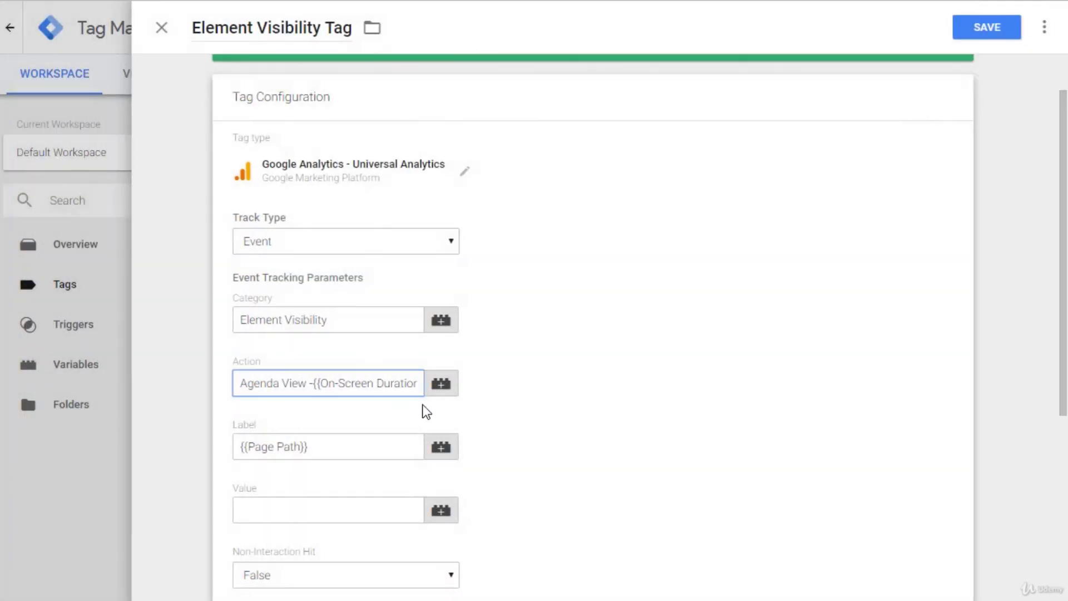
# Step: Append a hyphen and the Percent Visible variable to the end of the event action and save the tag
pyautogui.moveTo(404, 383); pyautogui.dragTo(422, 384)
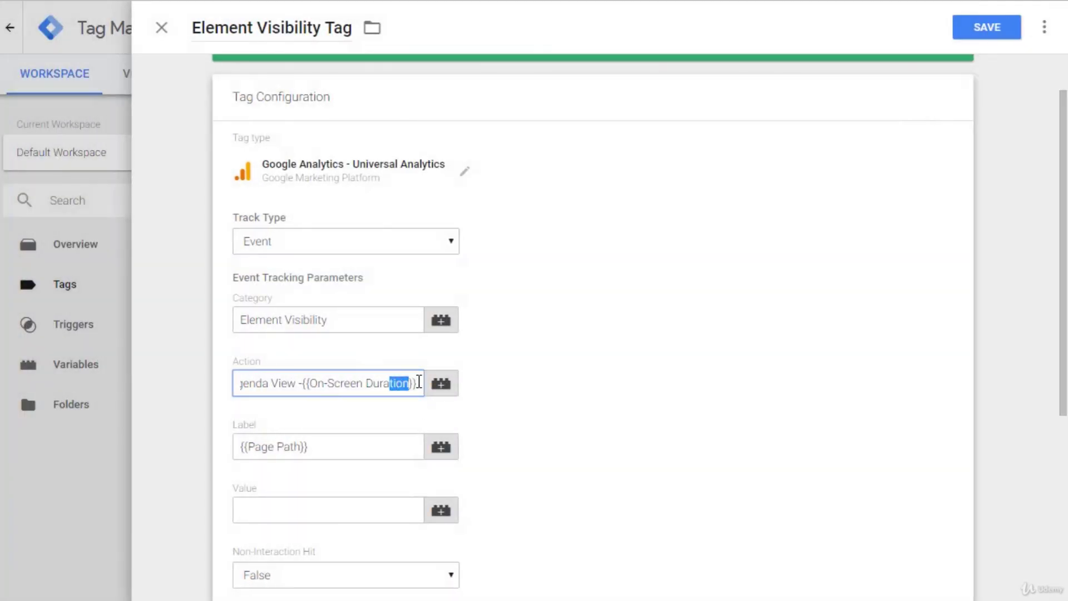
pyautogui.click(418, 384)
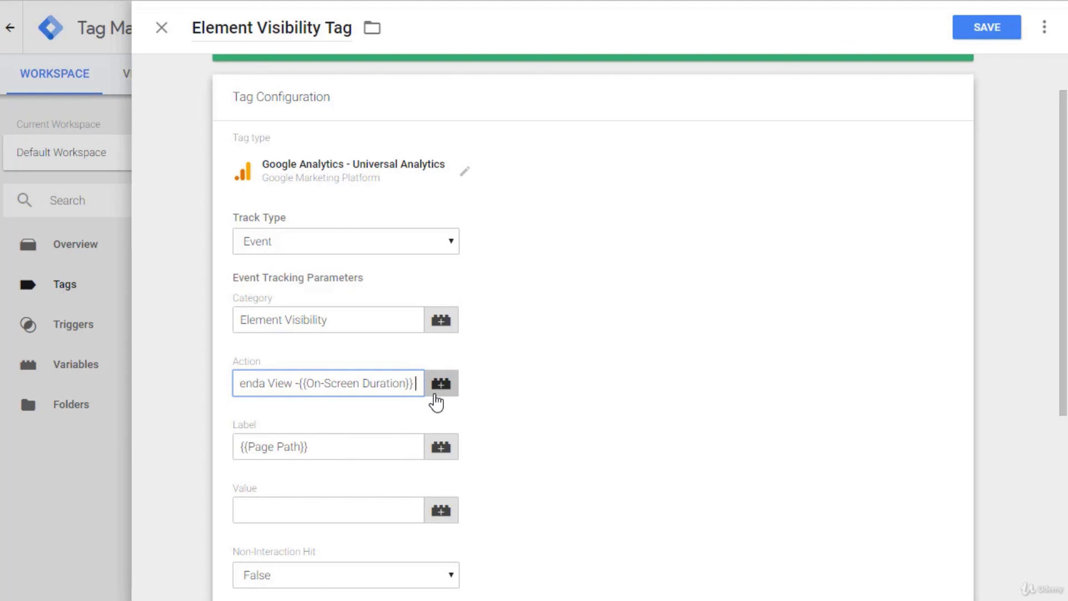
pyautogui.write('-')
pyautogui.click(440, 391)
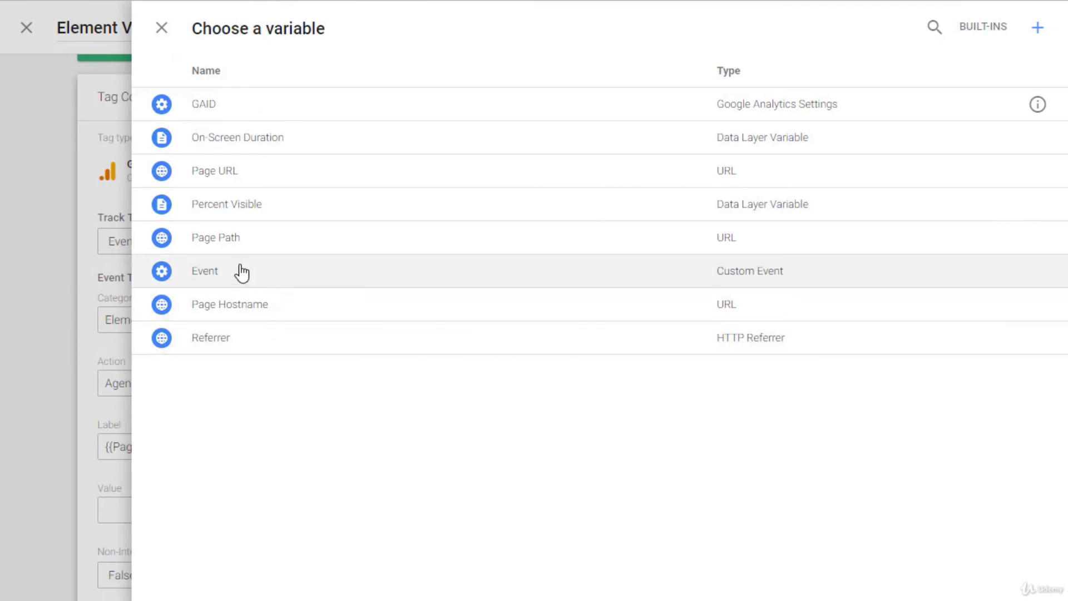
pyautogui.click(231, 215)
pyautogui.click(245, 383)
pyautogui.moveTo(243, 383); pyautogui.dragTo(410, 384)
pyautogui.click(834, 232)
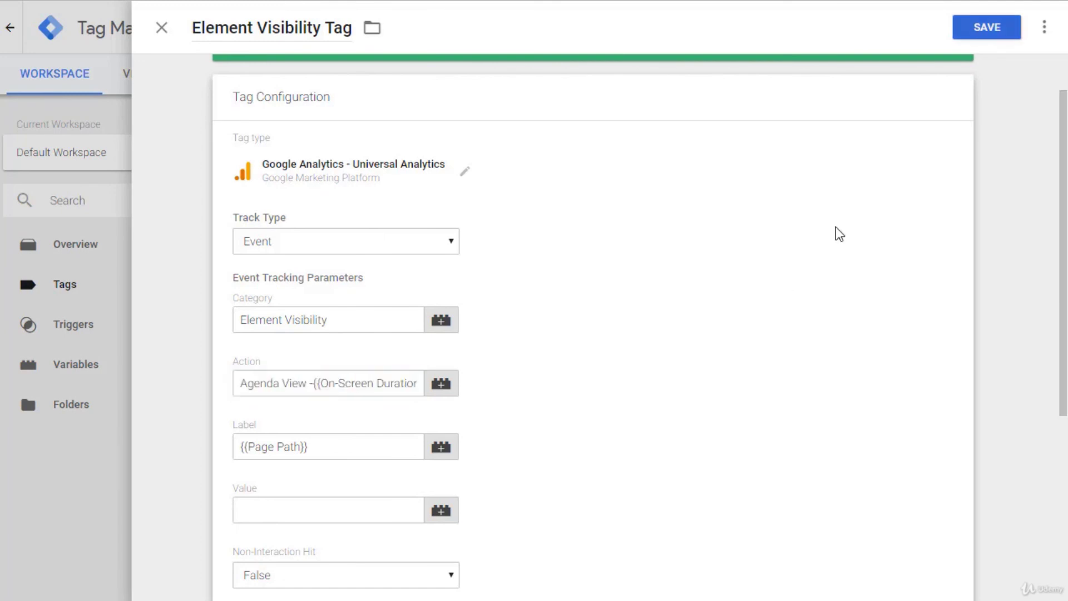
pyautogui.click(1005, 34)
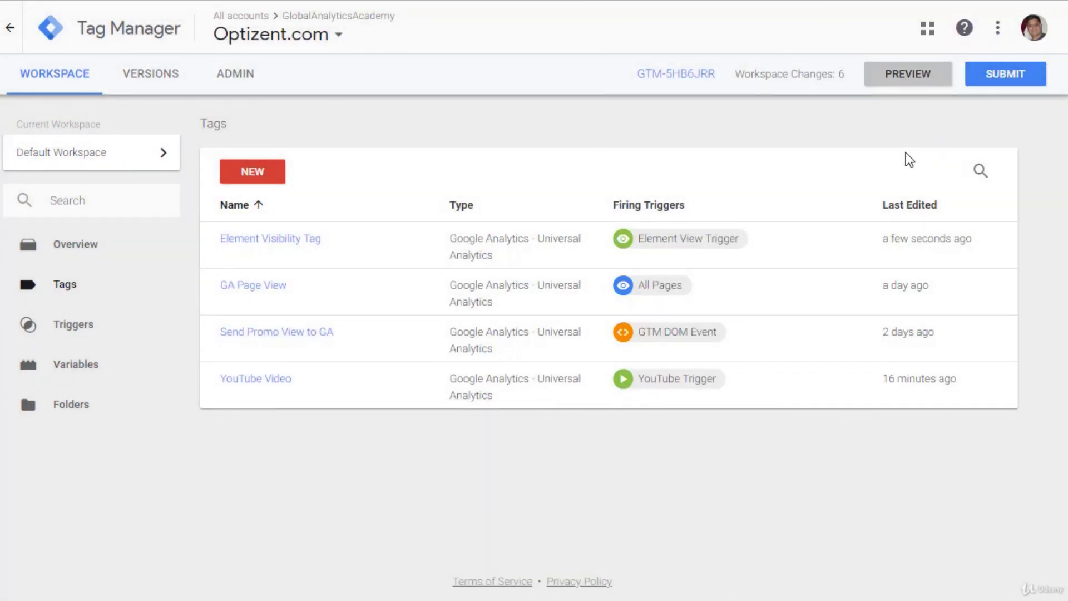
# Step: Test the updated tag in preview at the workshop page's Agenda section and open the real-time events in Google Analytics
pyautogui.click(896, 78)
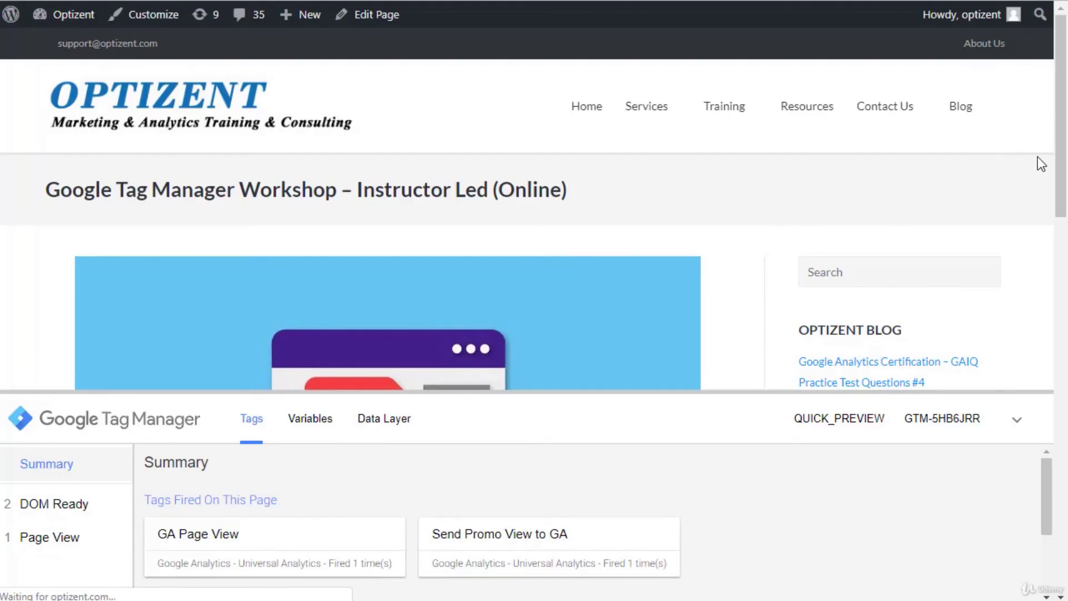
pyautogui.moveTo(1060, 162); pyautogui.dragTo(1047, 422)
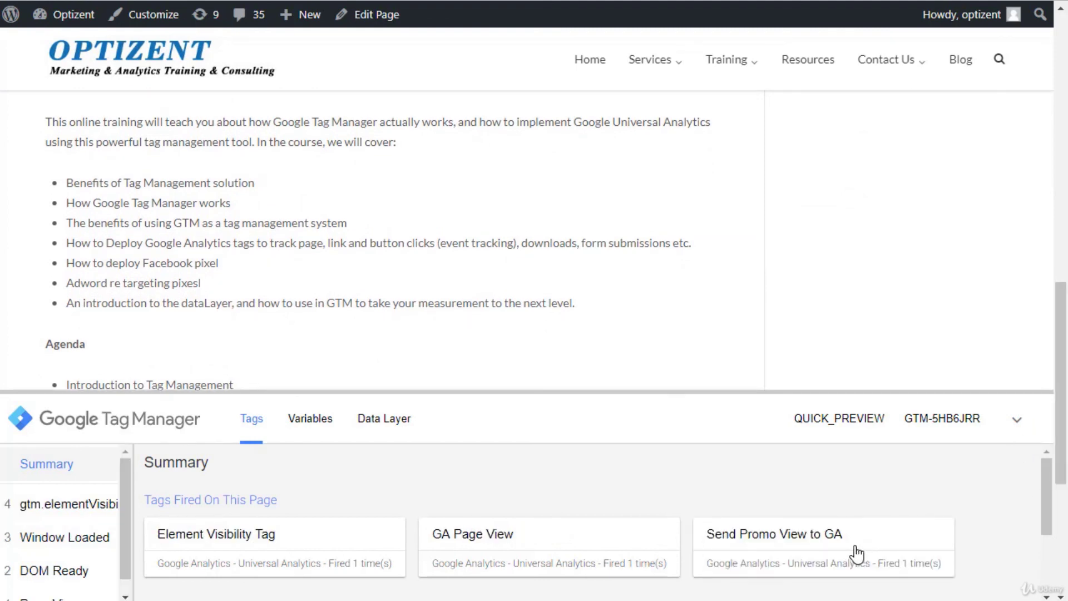
pyautogui.scroll(-2, 389, 240)
pyautogui.hotkey('alt', 'Tab')
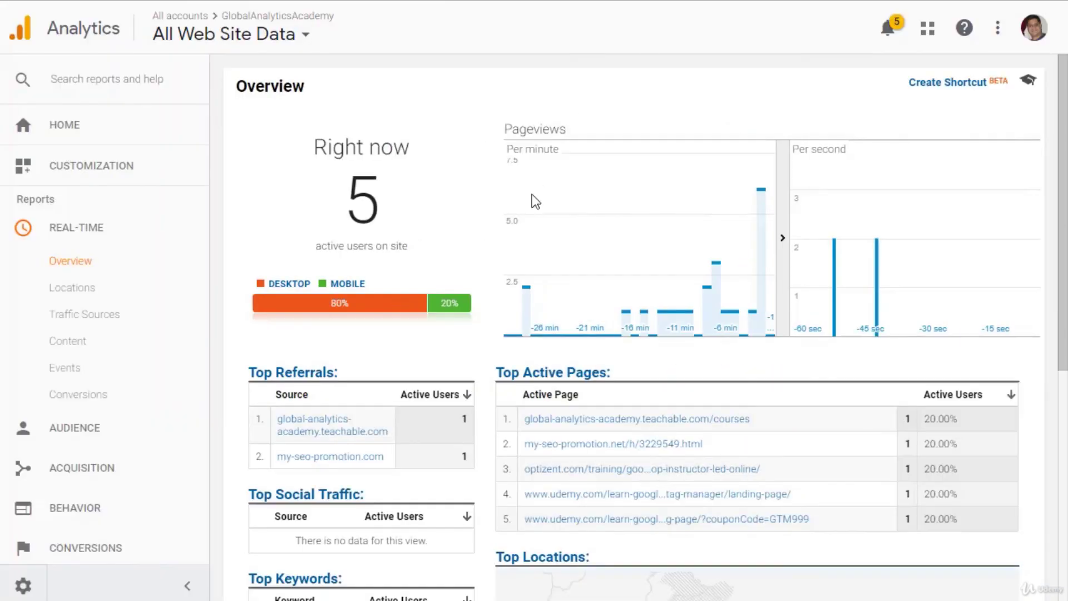
pyautogui.click(77, 374)
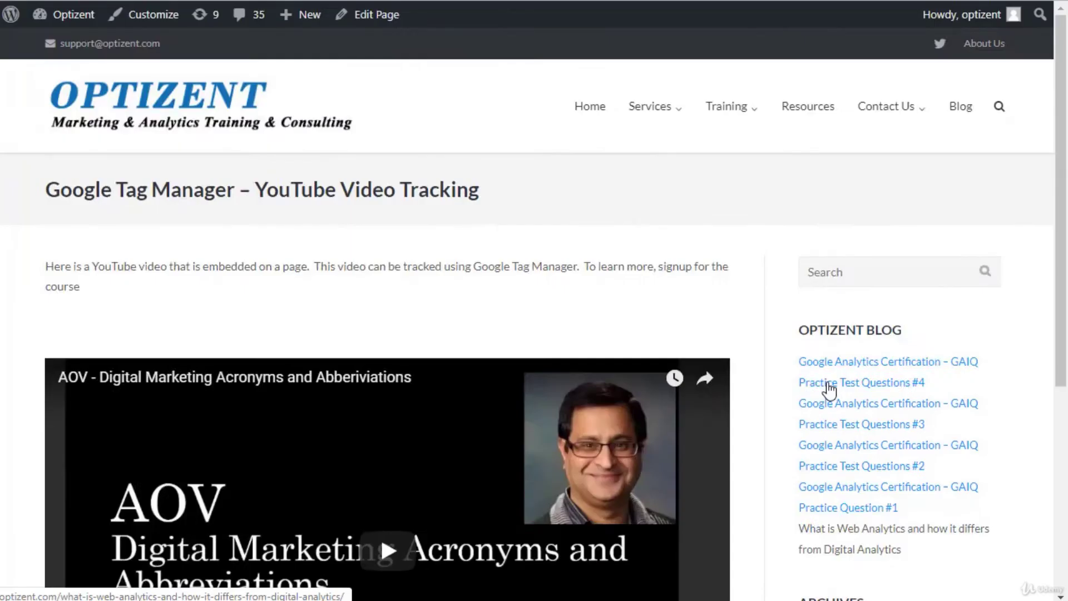
# Step: In Tag Manager, enable all the built-in video variables: Provider, Status, URL, Title, Duration, Current Time, Percent and Visible
pyautogui.scroll(-3, 827, 390)
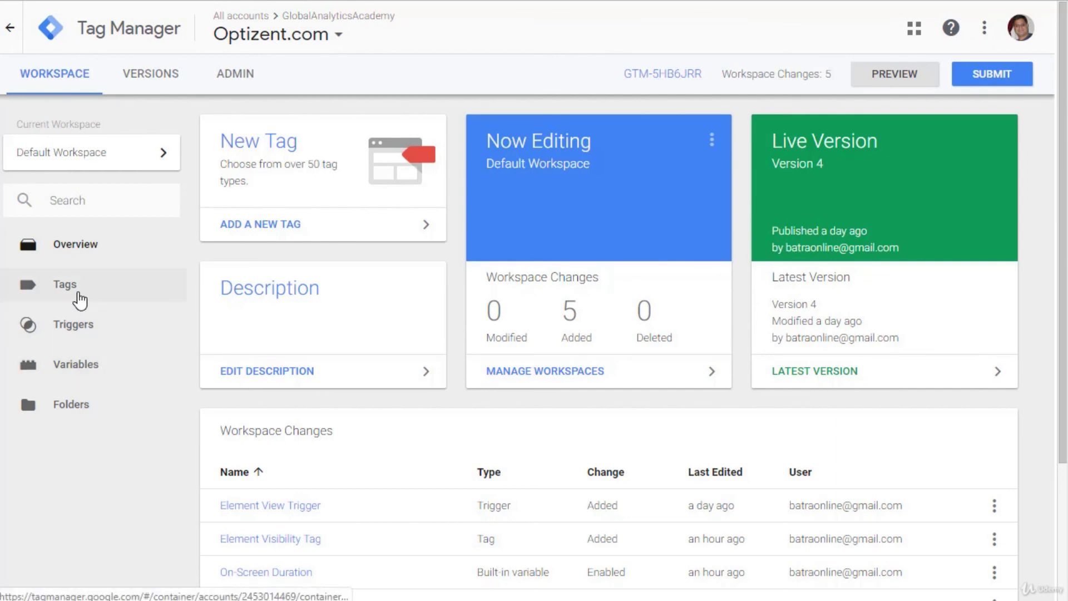
pyautogui.click(93, 381)
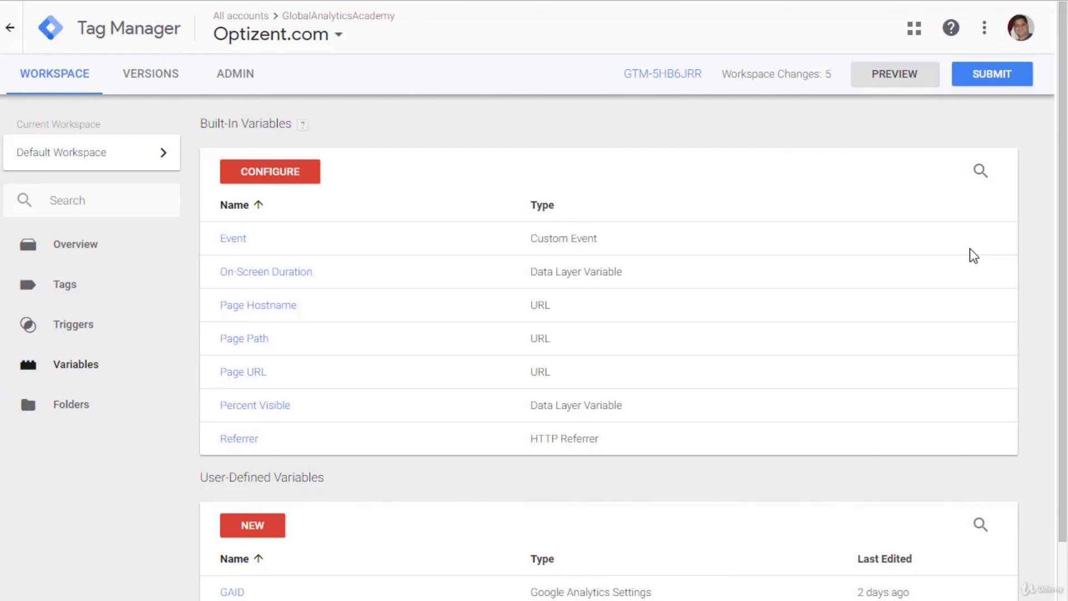
pyautogui.click(284, 183)
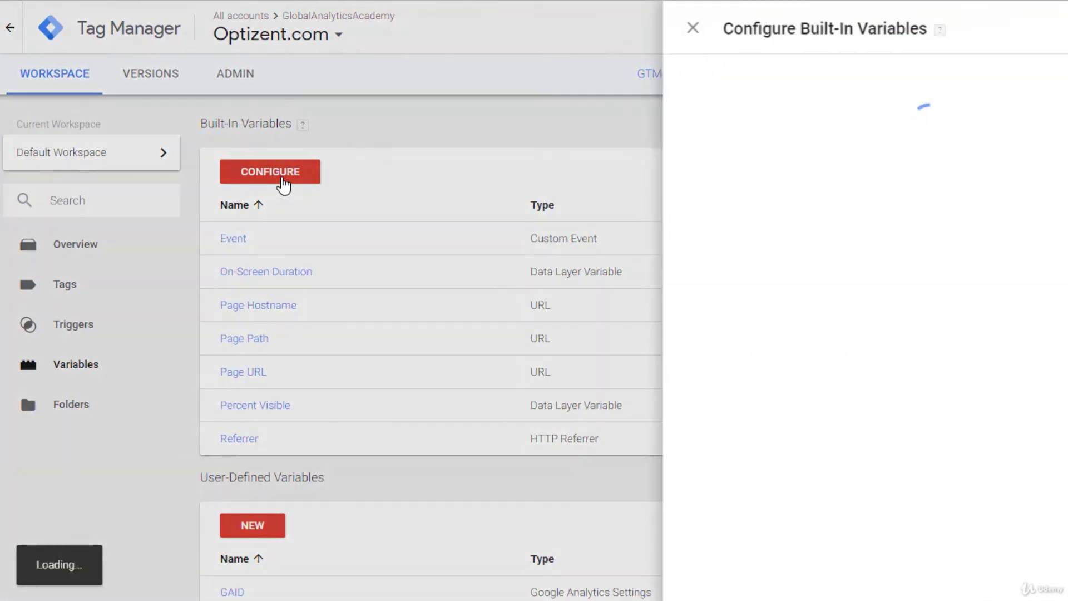
pyautogui.moveTo(1063, 137); pyautogui.dragTo(1066, 494)
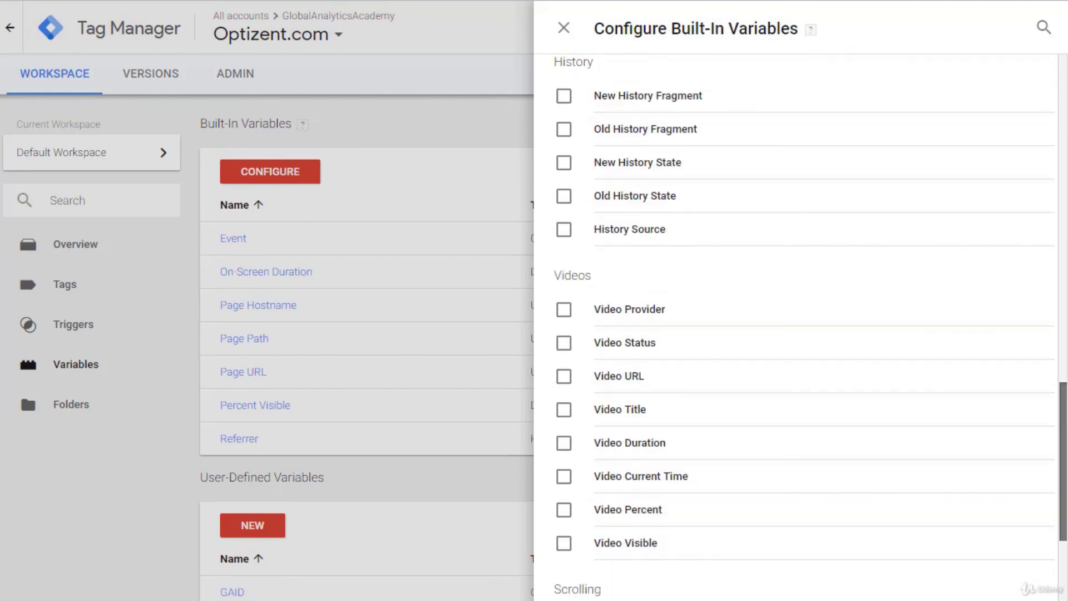
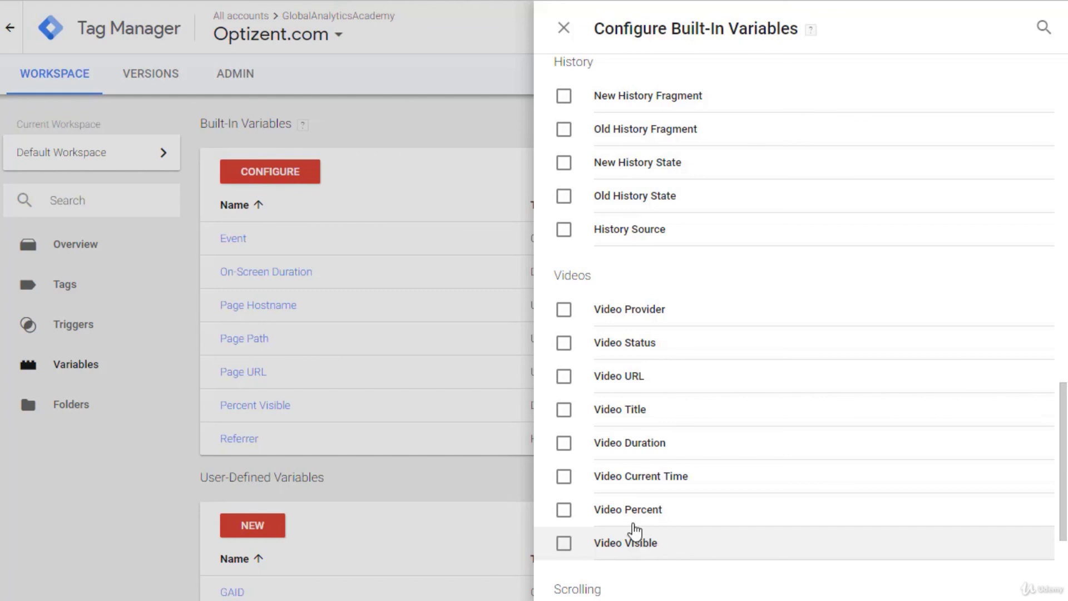
pyautogui.click(569, 319)
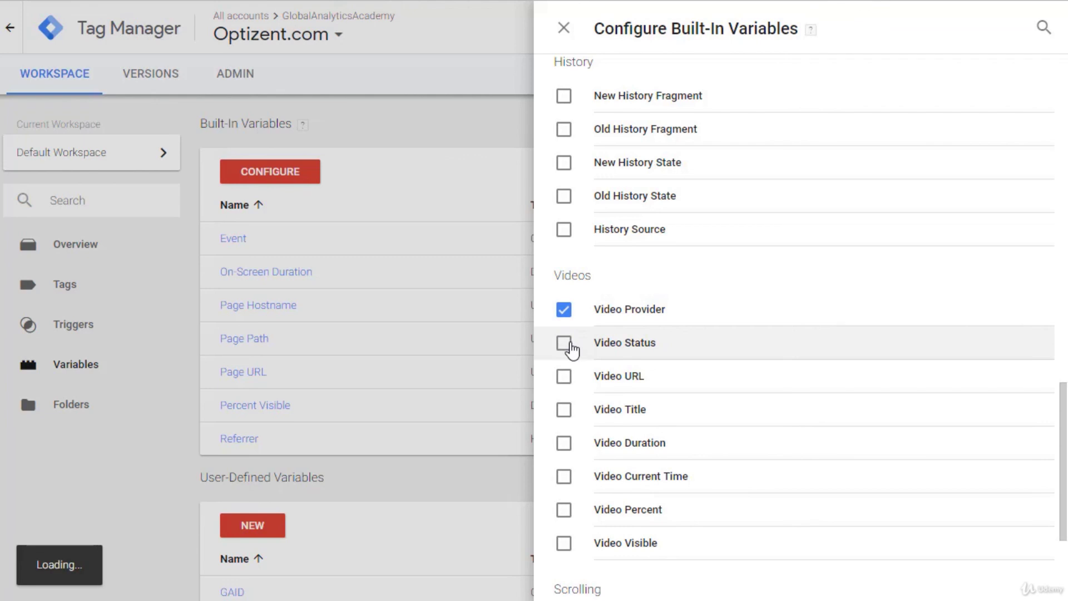
pyautogui.click(566, 344)
pyautogui.click(565, 378)
pyautogui.click(566, 410)
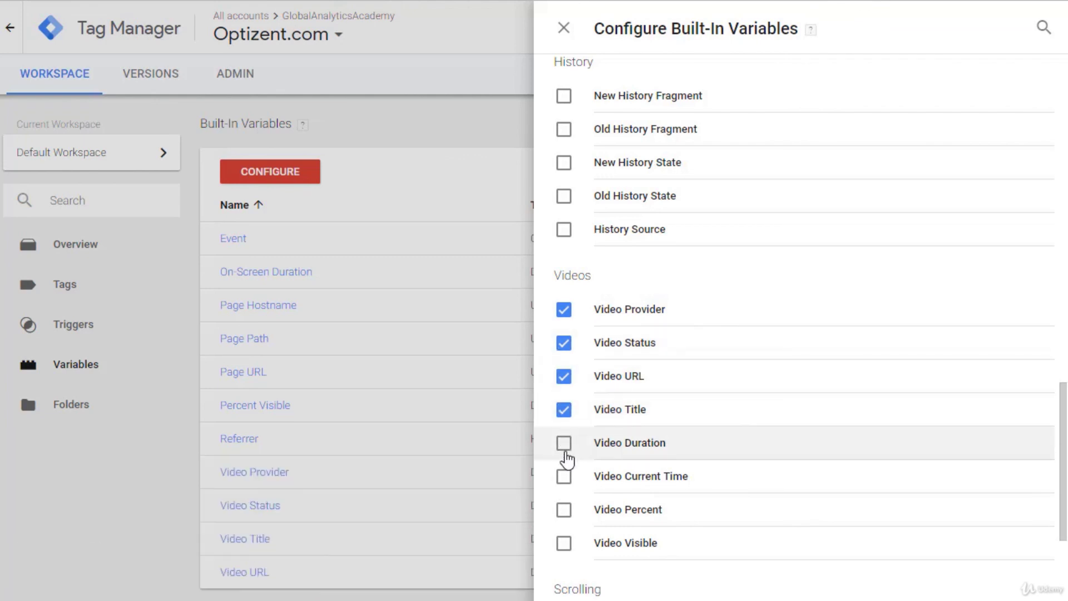
pyautogui.click(566, 445)
pyautogui.click(566, 478)
pyautogui.click(567, 511)
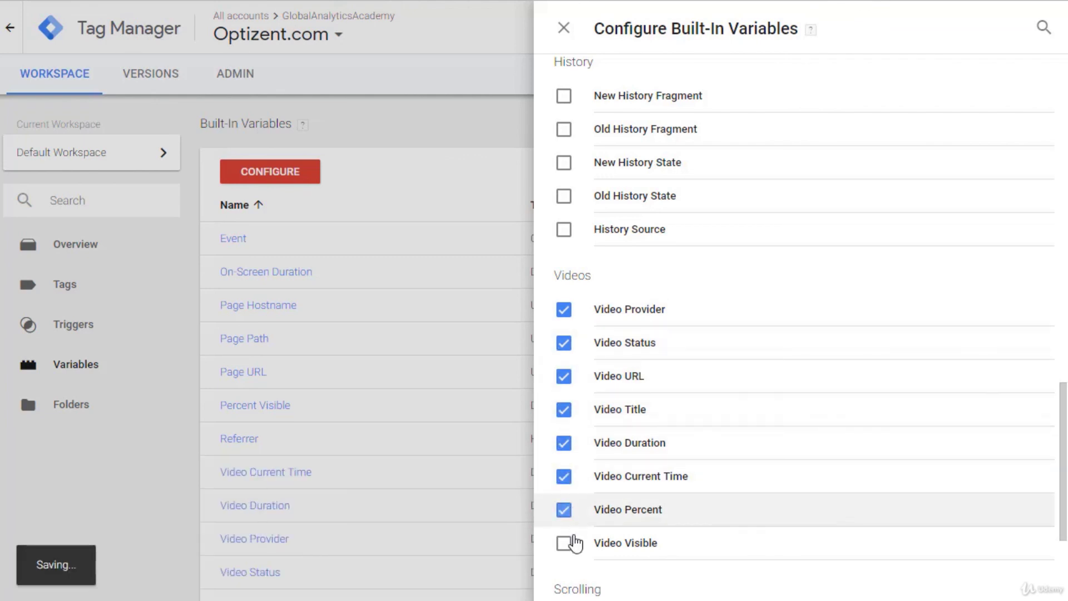
pyautogui.click(565, 544)
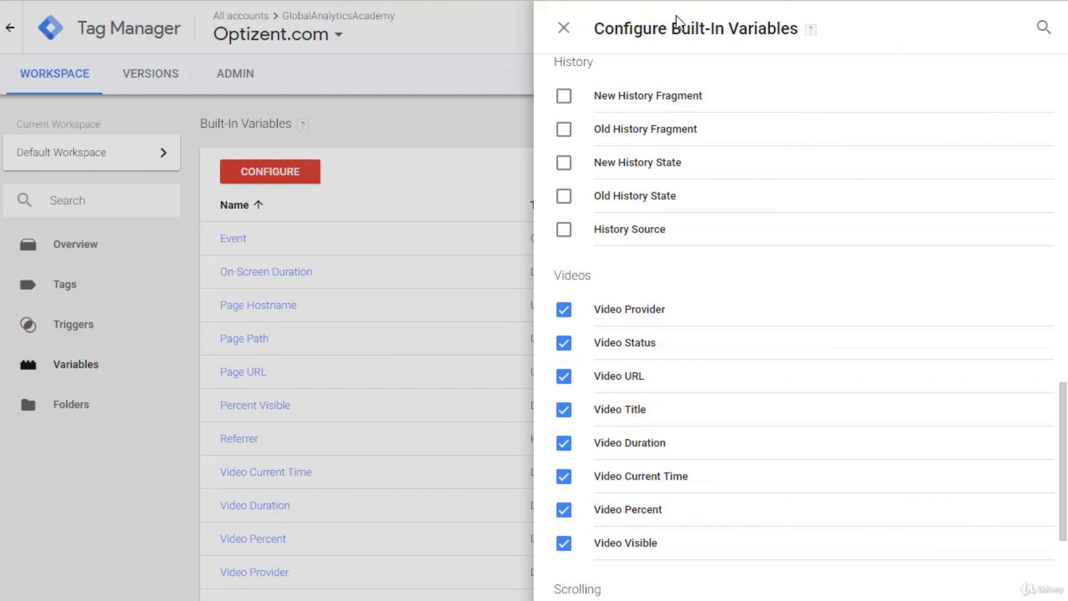
pyautogui.click(564, 28)
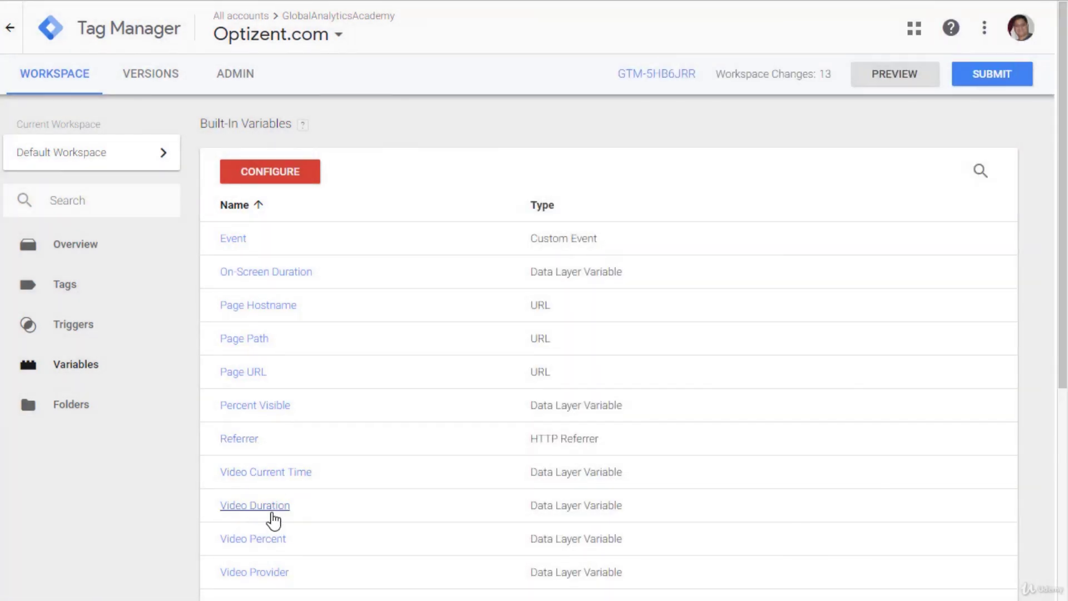
# Step: Create a new trigger named YouTube Trigger with YouTube Video as its trigger type
pyautogui.scroll(-5, 281, 520)
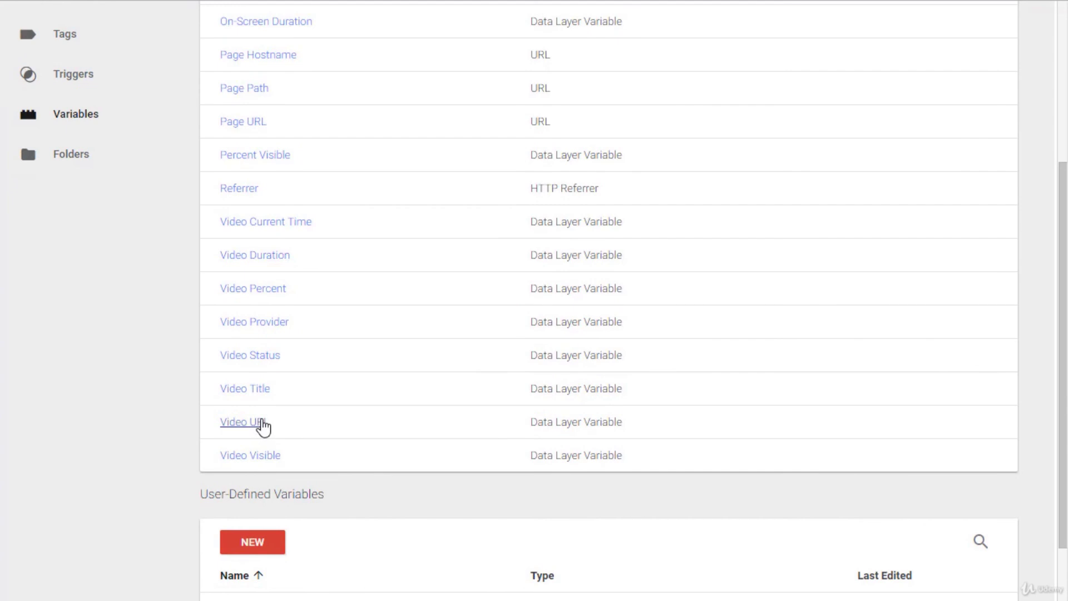
pyautogui.scroll(3, 262, 424)
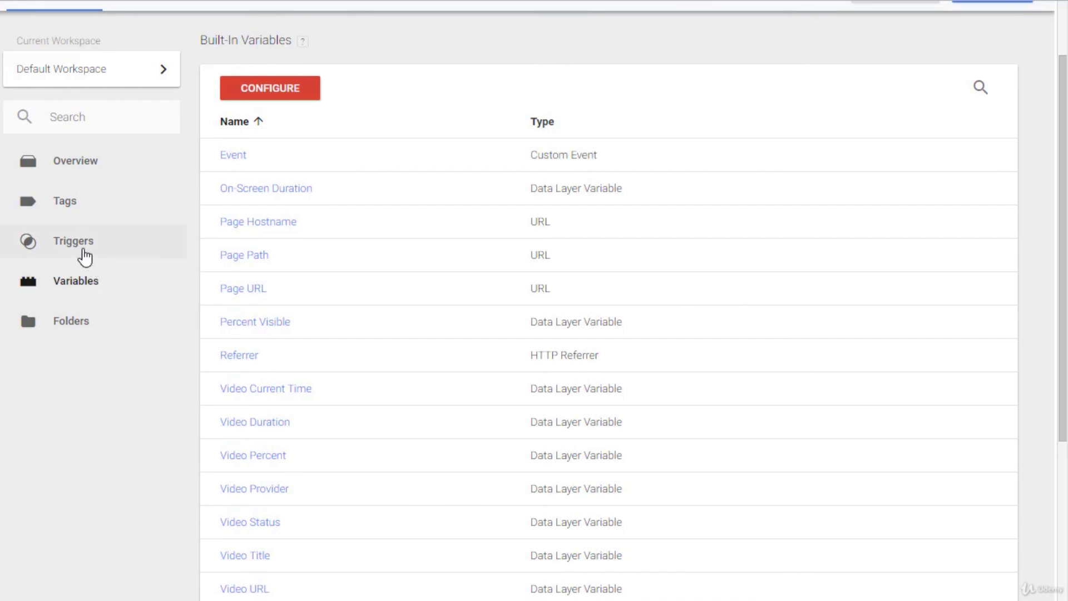
pyautogui.scroll(2, 78, 334)
pyautogui.click(78, 332)
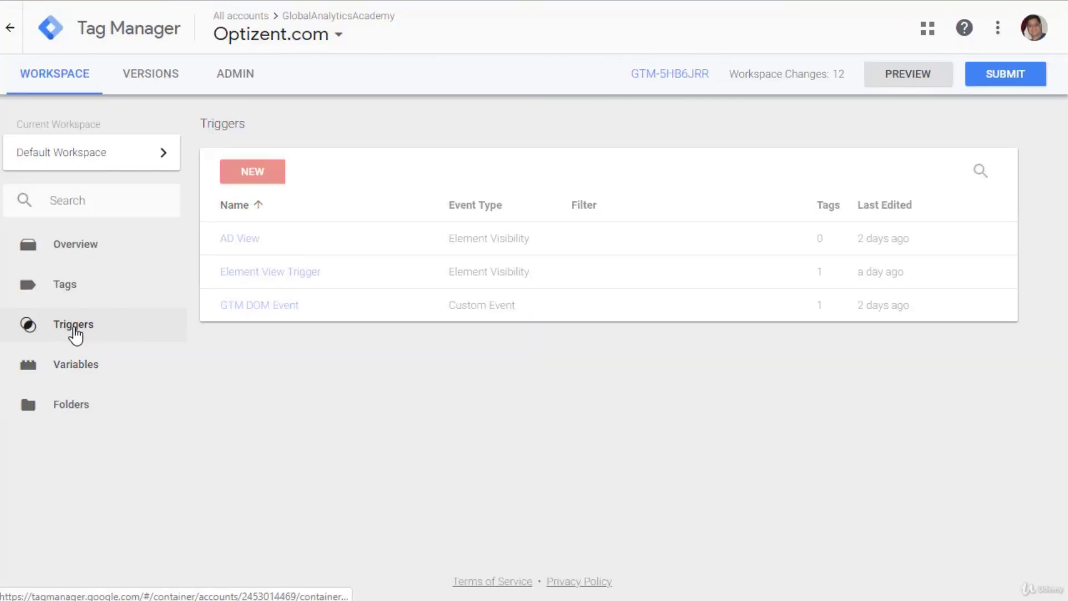
pyautogui.click(245, 177)
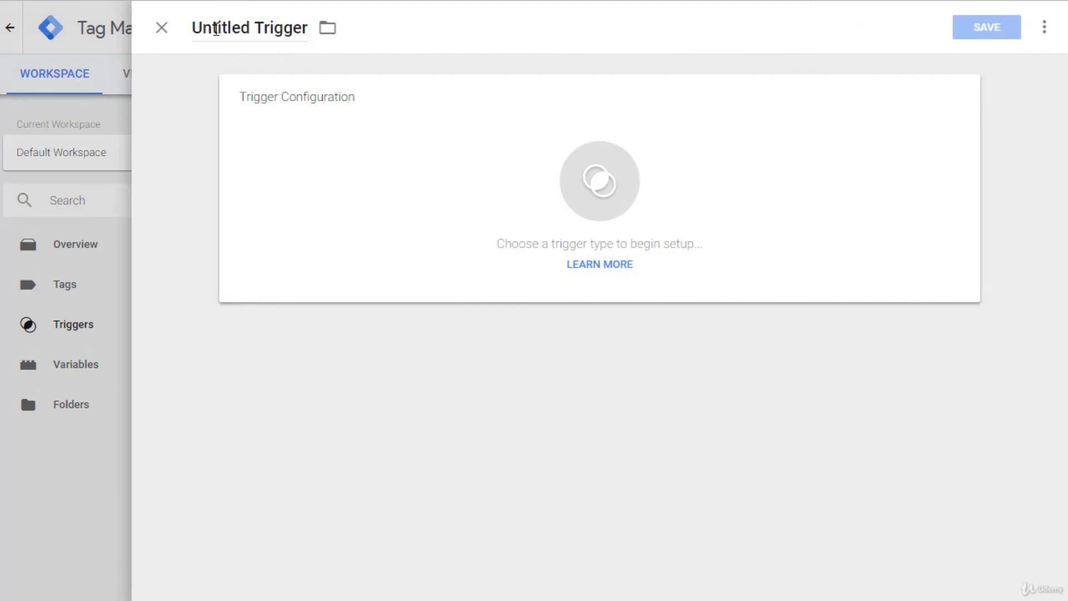
pyautogui.moveTo(195, 28); pyautogui.dragTo(254, 28)
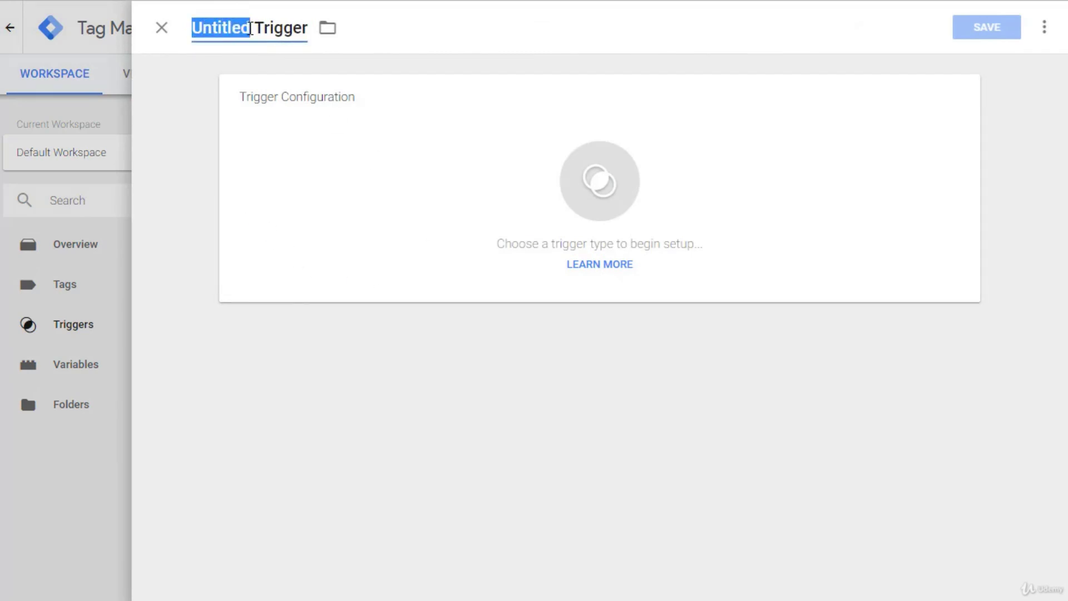
pyautogui.write('YouTube')
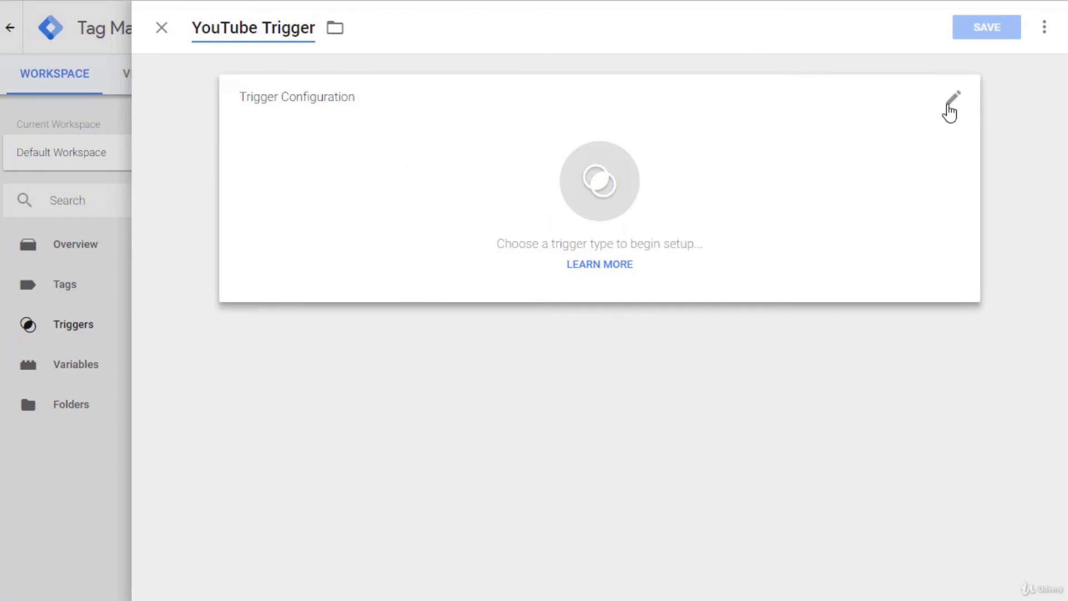
pyautogui.click(609, 196)
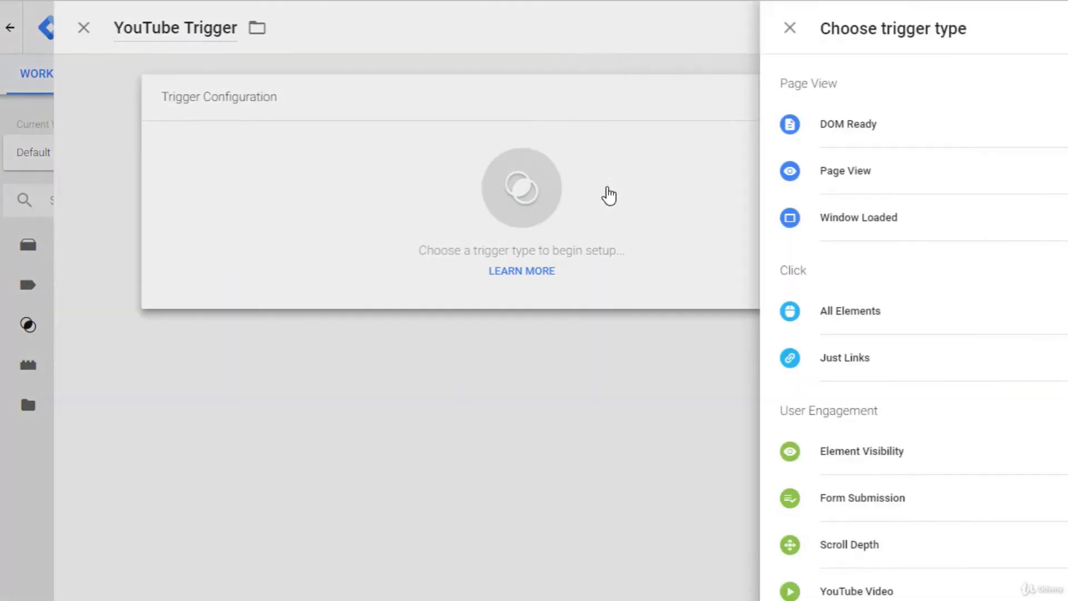
pyautogui.scroll(-2, 723, 308)
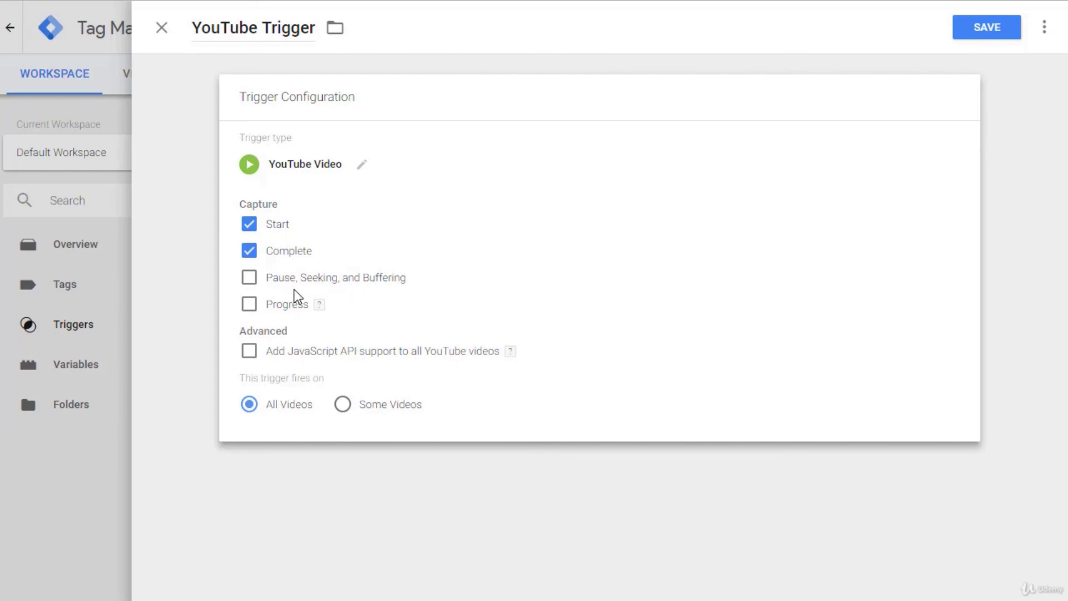
# Step: Also capture pause, seeking and buffering plus progress at 10,25,50,75,100 percent, and add JavaScript API support to all YouTube videos
pyautogui.click(250, 281)
pyautogui.click(249, 305)
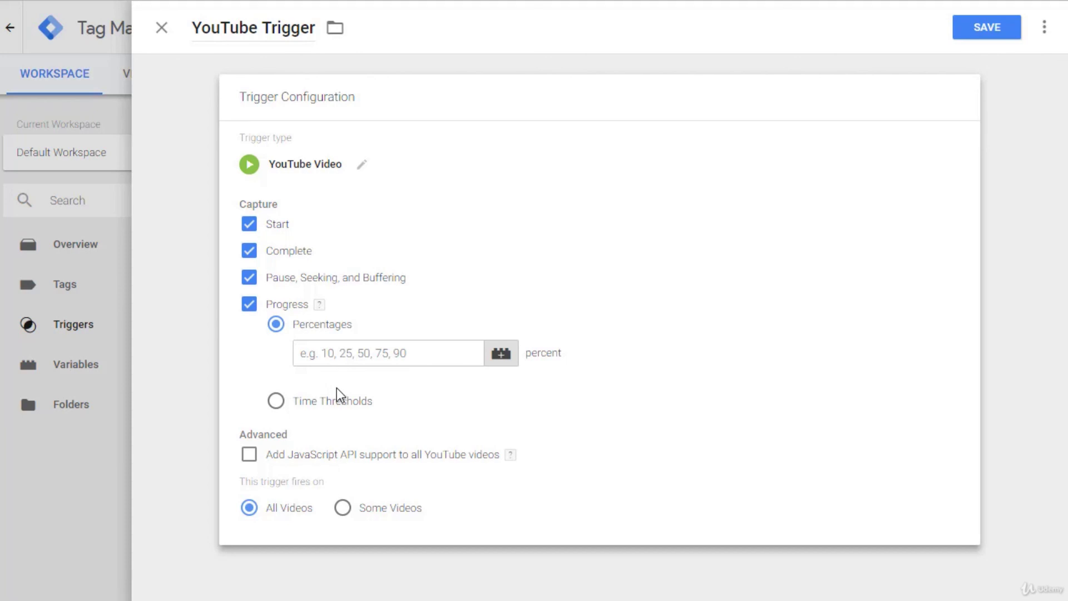
pyautogui.click(277, 402)
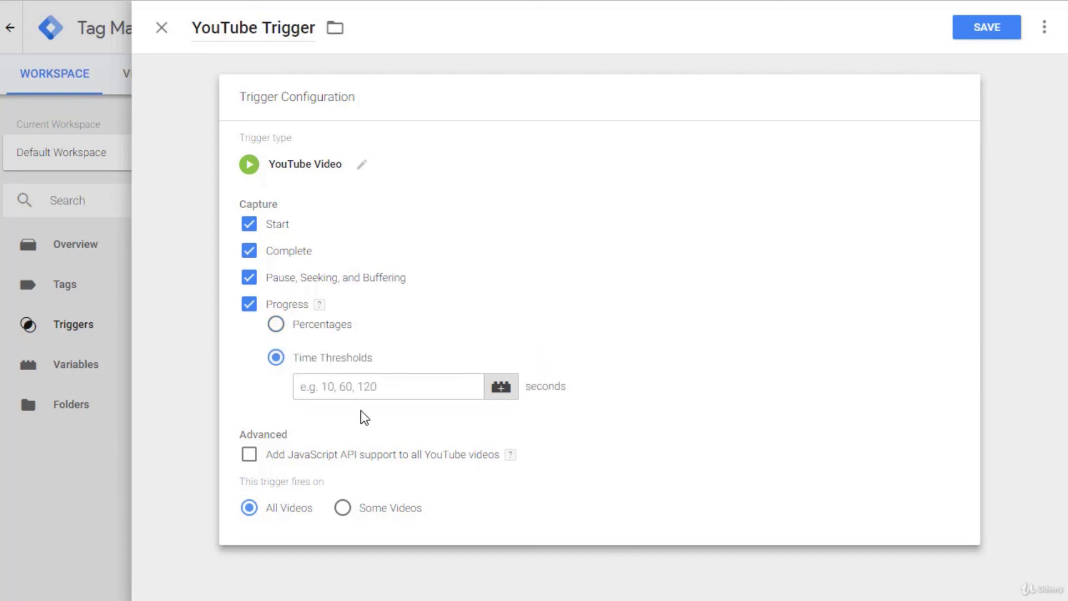
pyautogui.click(276, 325)
pyautogui.click(327, 353)
pyautogui.write('10')
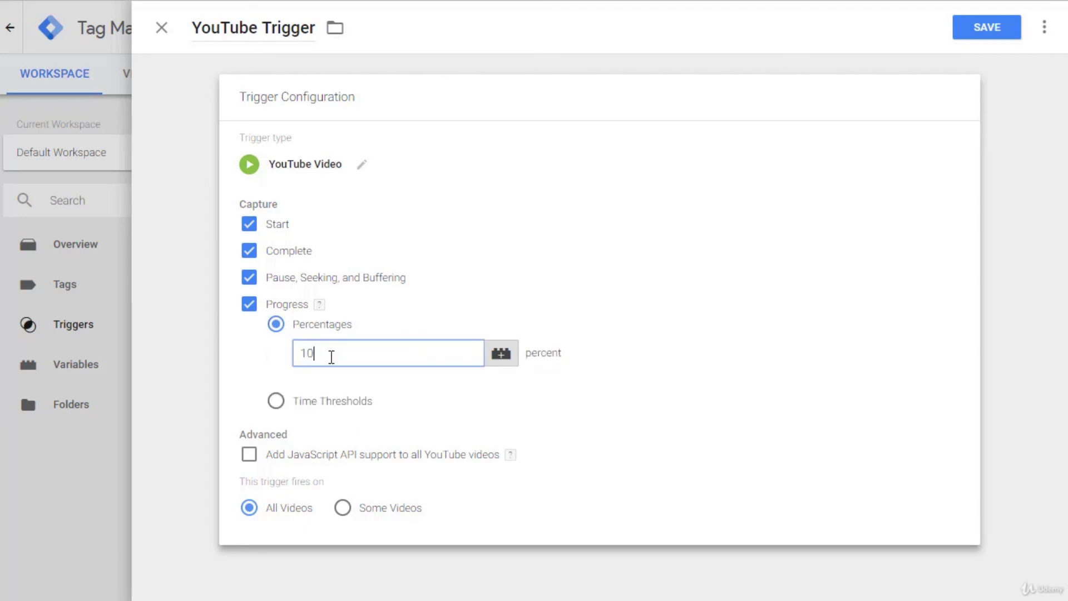
pyautogui.write(',25,50,75,100')
pyautogui.click(469, 382)
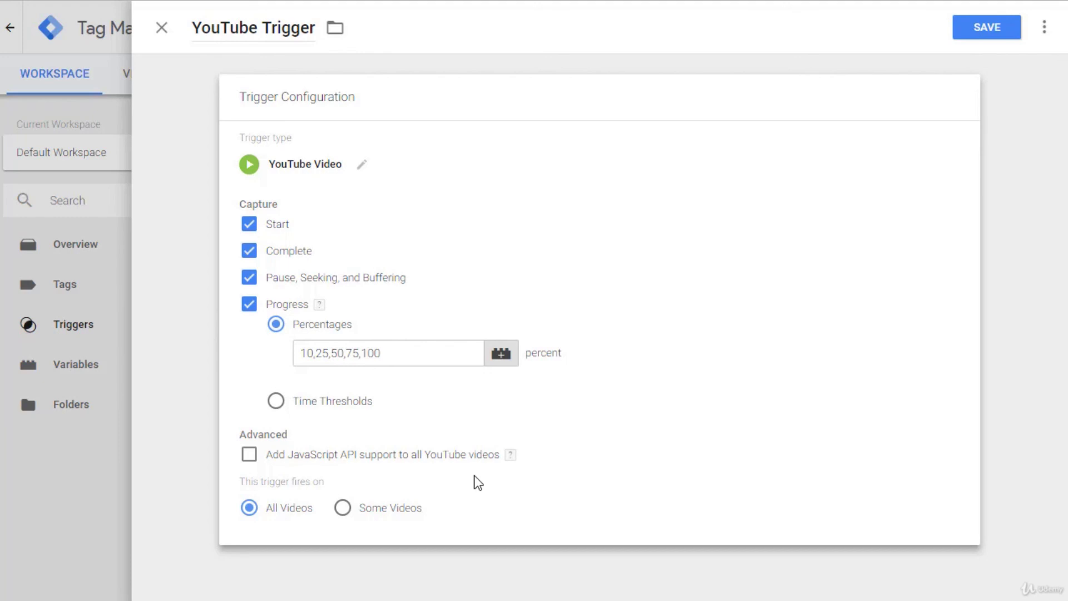
pyautogui.click(251, 458)
pyautogui.click(343, 509)
pyautogui.scroll(-1, 372, 557)
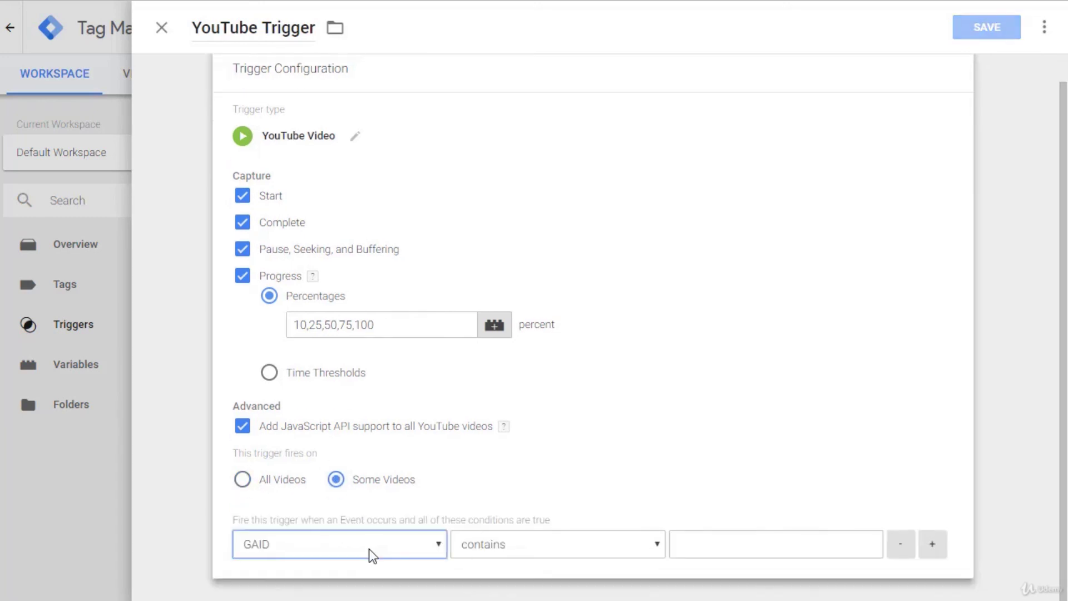
pyautogui.click(369, 549)
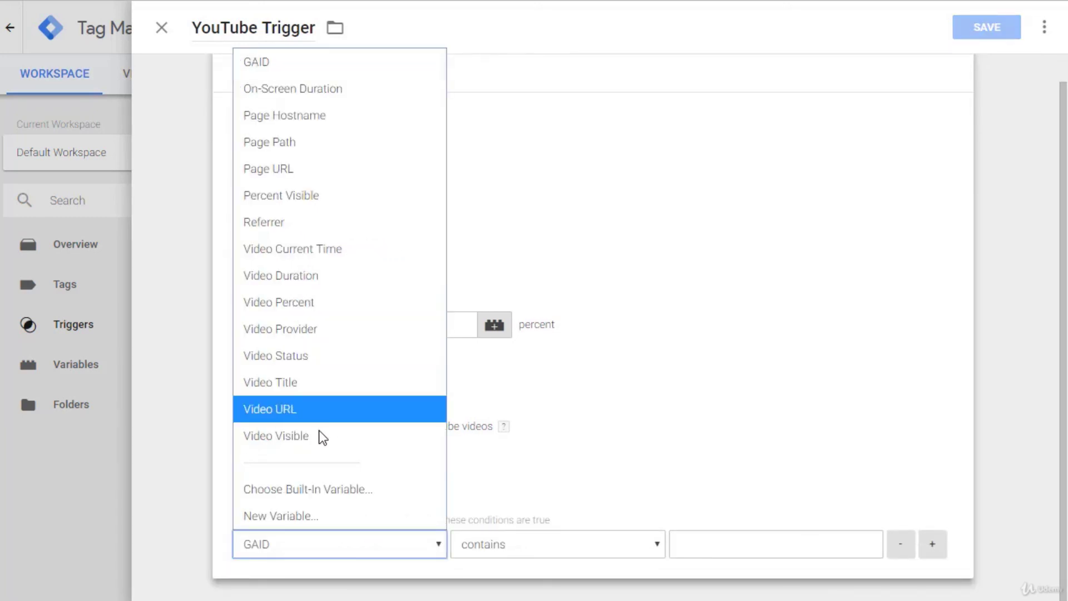
pyautogui.click(287, 390)
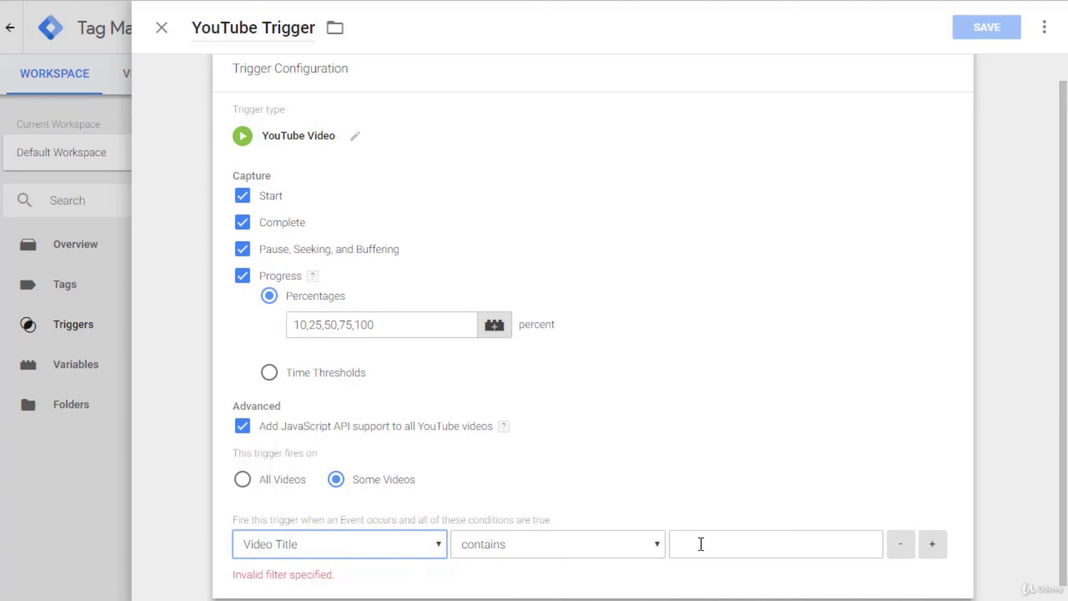
pyautogui.click(242, 479)
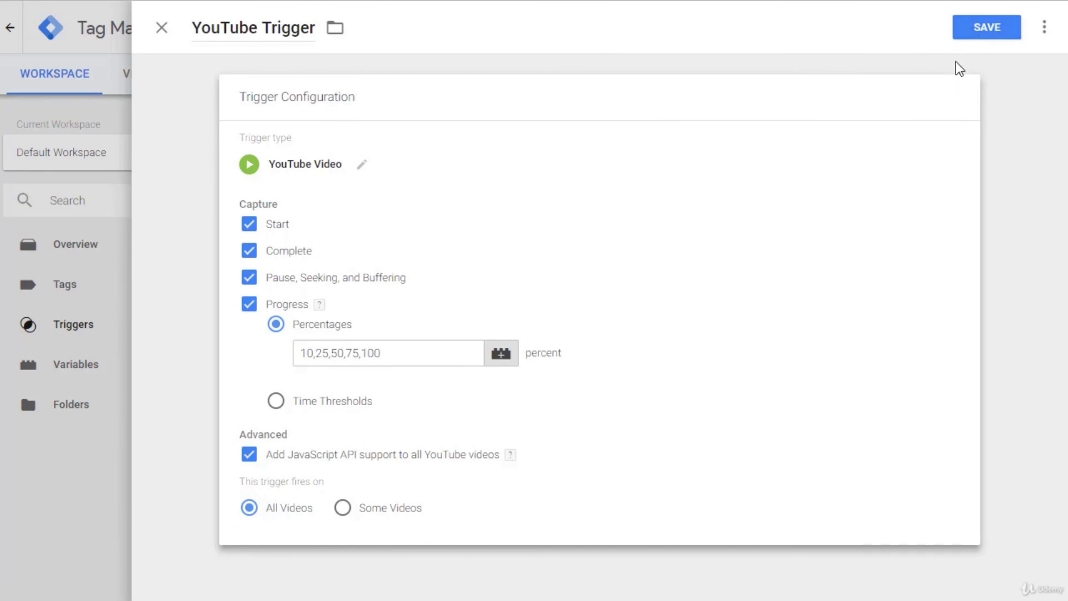
# Step: Save the trigger and create a new tag named YouTube Video Tag that fires on YouTube Trigger
pyautogui.click(975, 34)
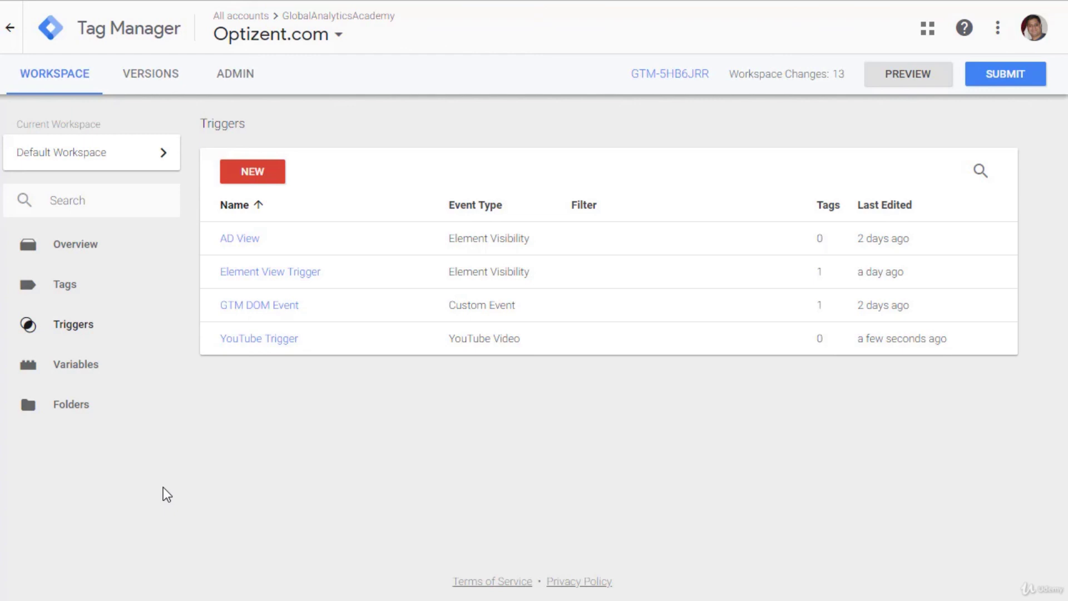
pyautogui.click(68, 290)
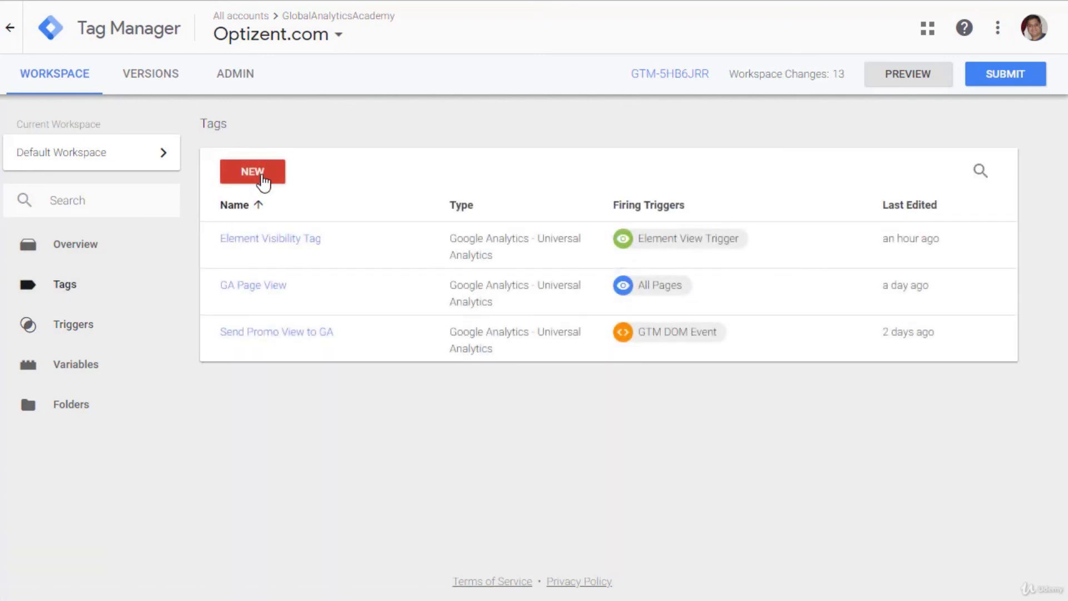
pyautogui.click(264, 178)
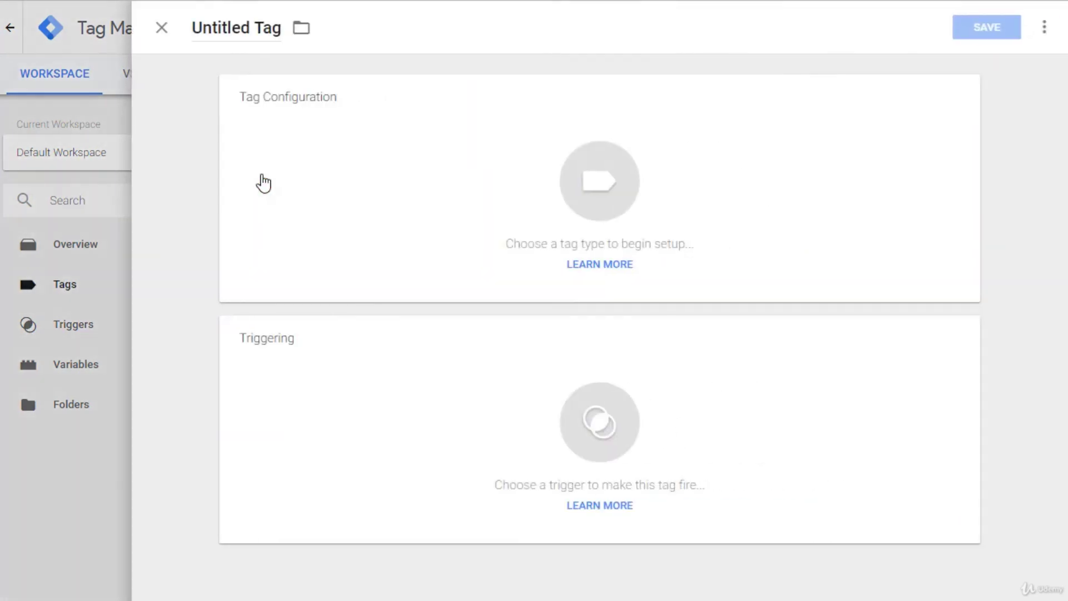
pyautogui.click(612, 431)
pyautogui.click(229, 211)
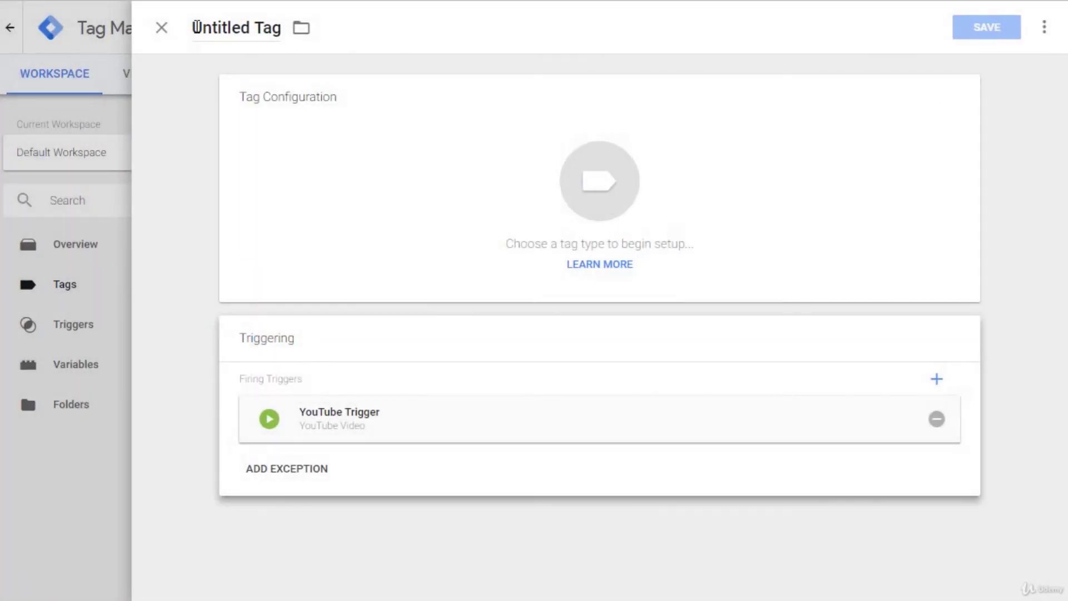
pyautogui.moveTo(192, 28); pyautogui.dragTo(250, 32)
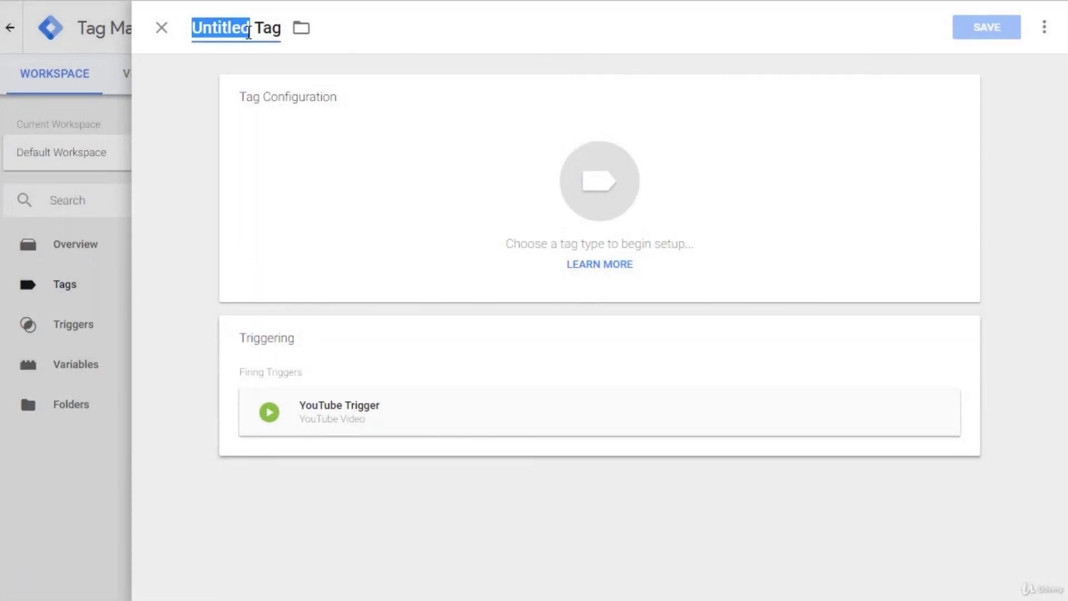
pyautogui.write('YouTube Video')
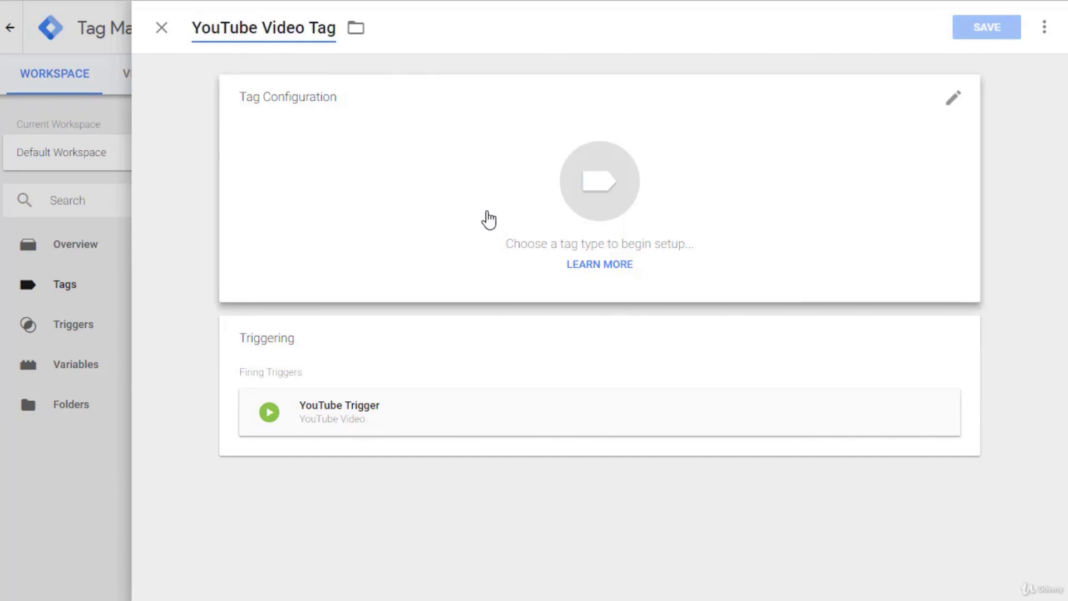
# Step: Configure the tag as Google Analytics - Universal Analytics with the Event track type
pyautogui.click(606, 201)
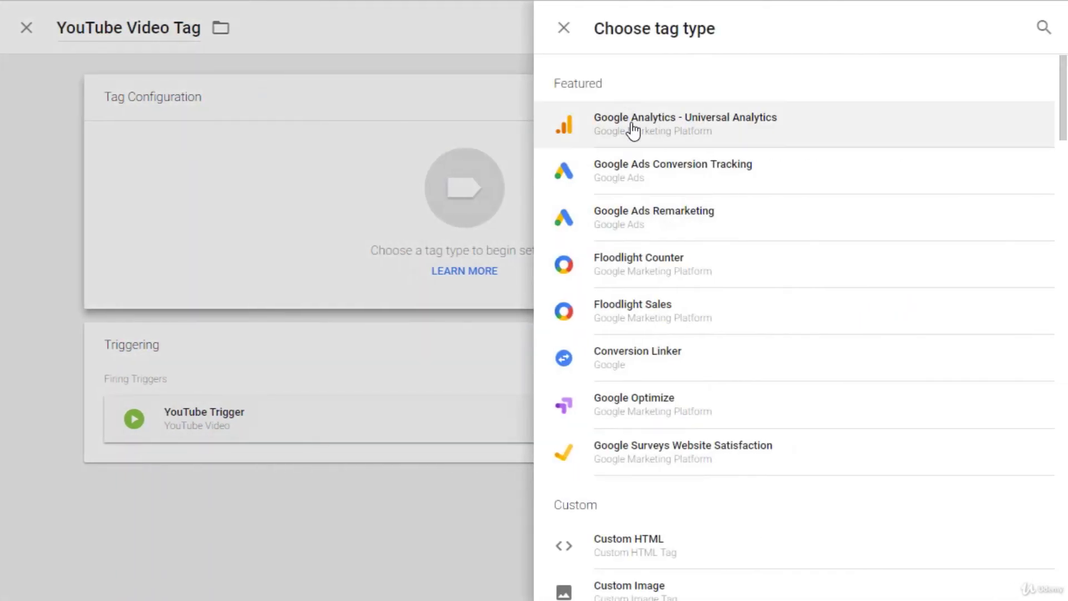
pyautogui.click(633, 131)
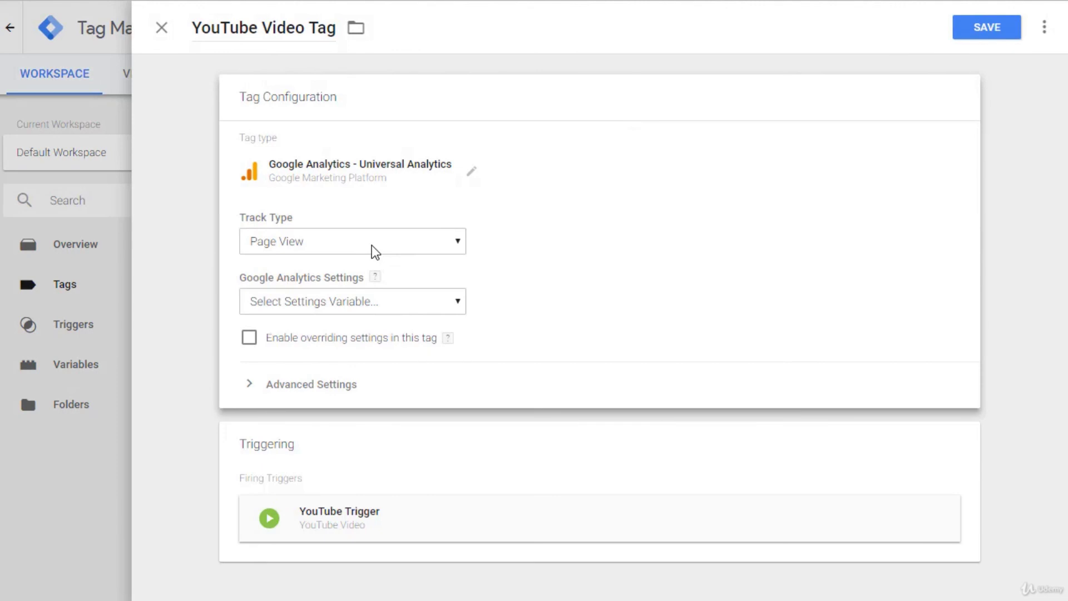
pyautogui.click(372, 245)
pyautogui.click(349, 295)
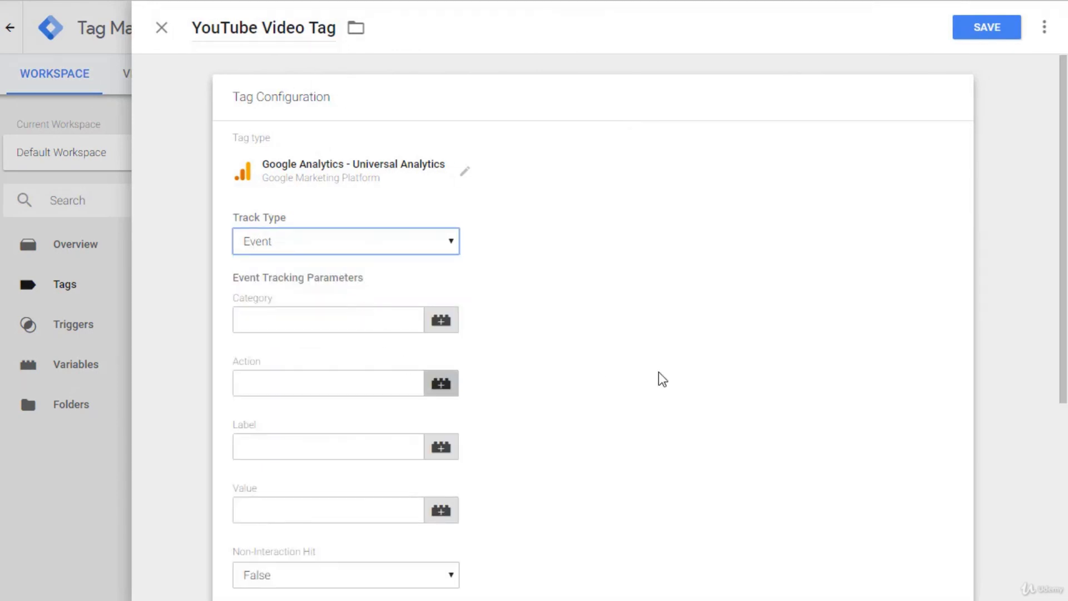
# Step: Set the event category to the Video Provider variable and the event action to the Video Title variable
pyautogui.scroll(-3, 612, 386)
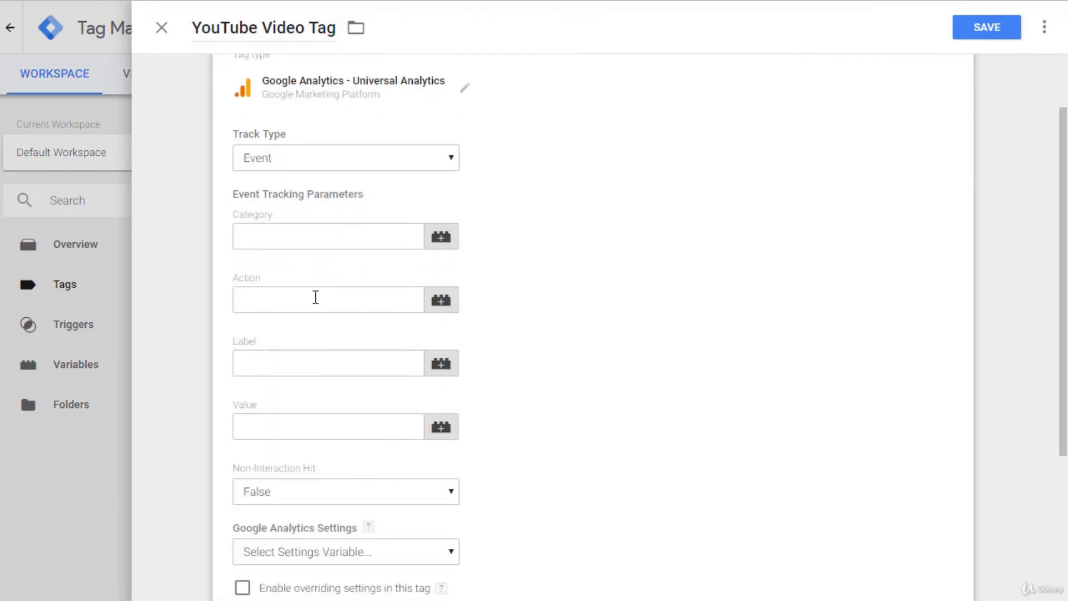
pyautogui.click(298, 236)
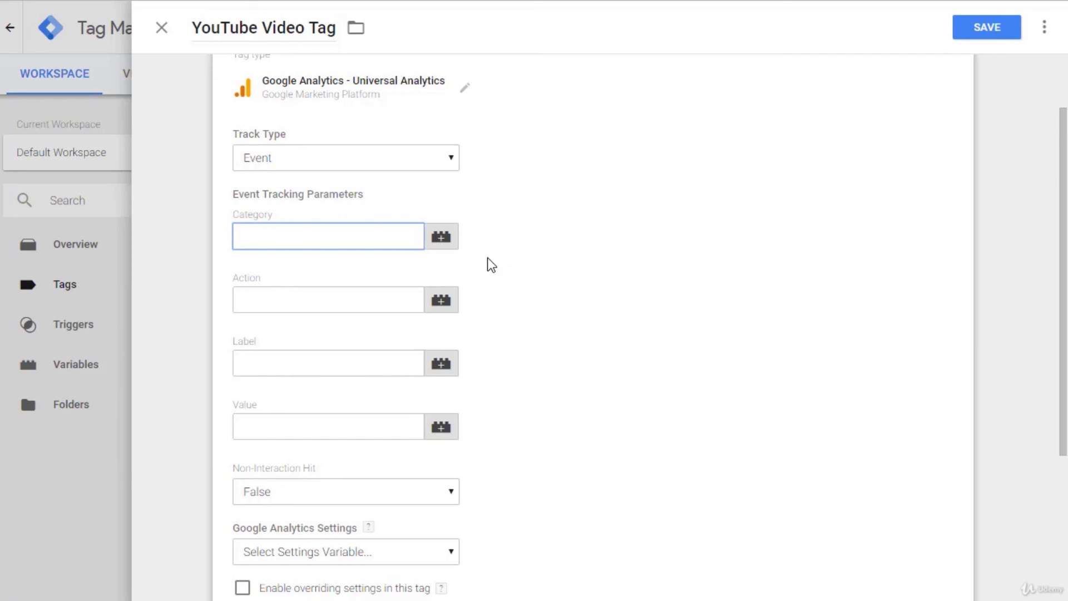
pyautogui.click(441, 239)
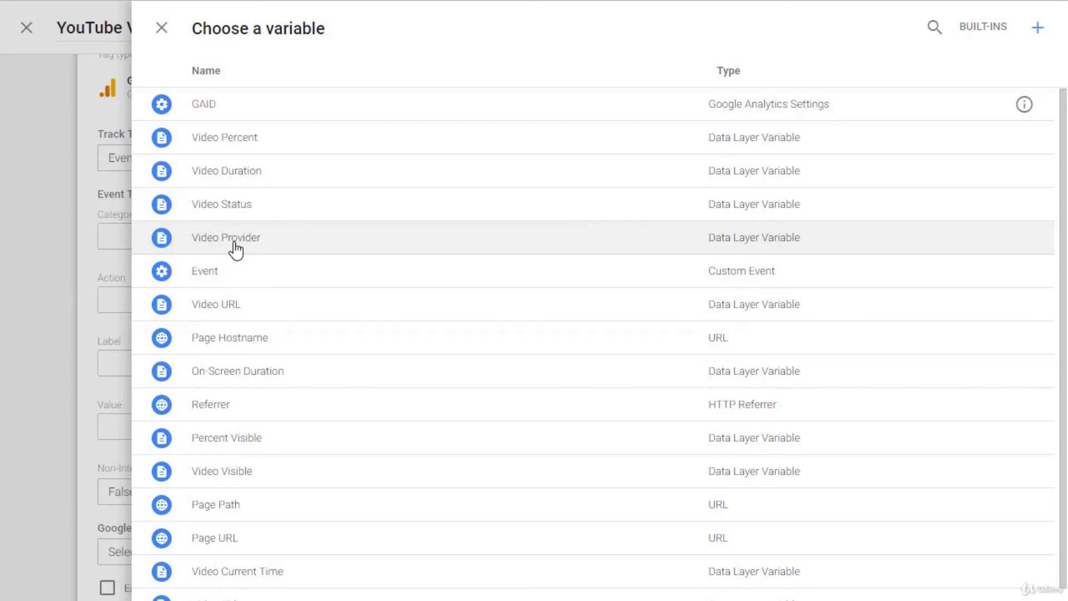
pyautogui.click(236, 251)
pyautogui.click(269, 301)
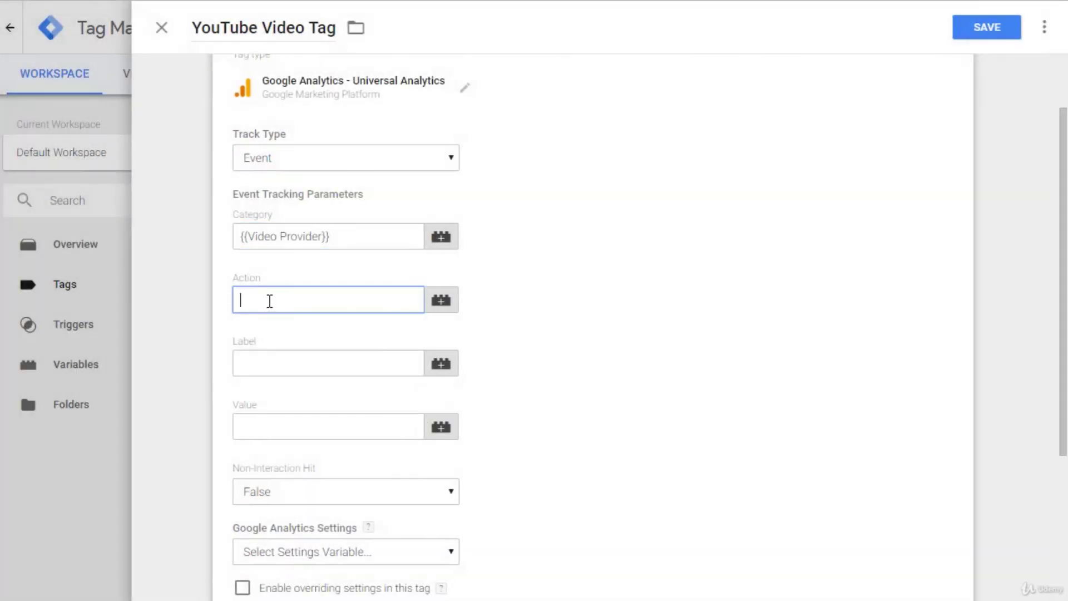
pyautogui.click(449, 305)
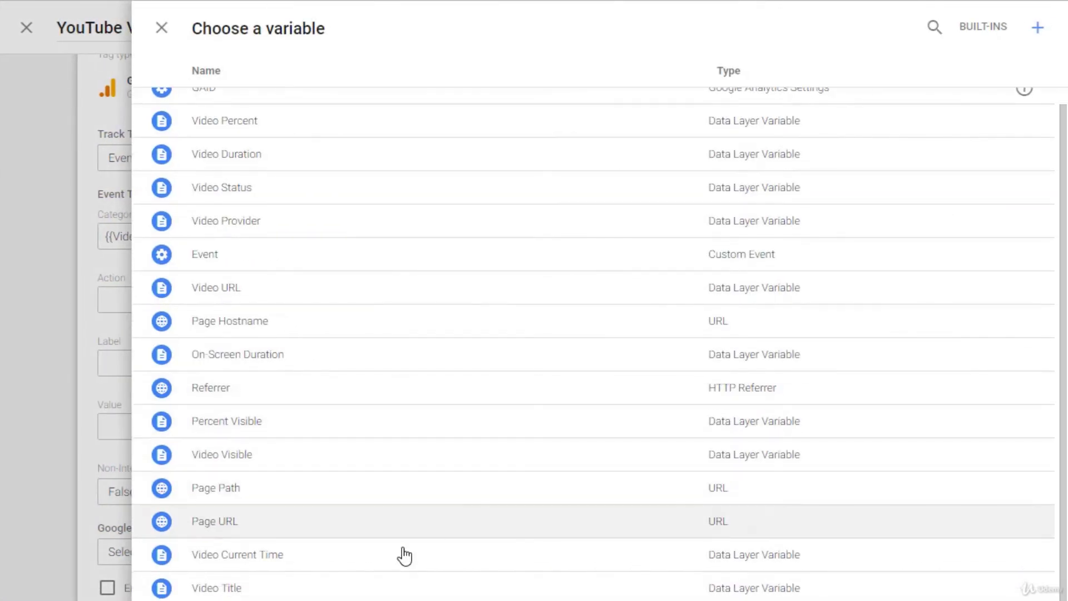
pyautogui.click(216, 594)
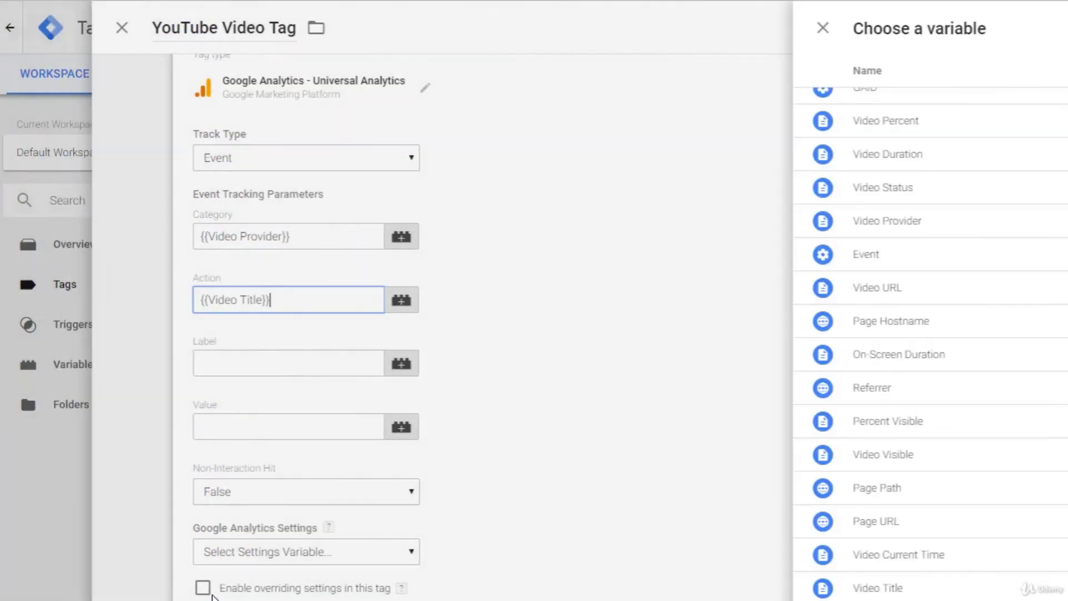
# Step: Build the event label from the Video Status and Video Percent variables, separated by a hyphen
pyautogui.click(282, 358)
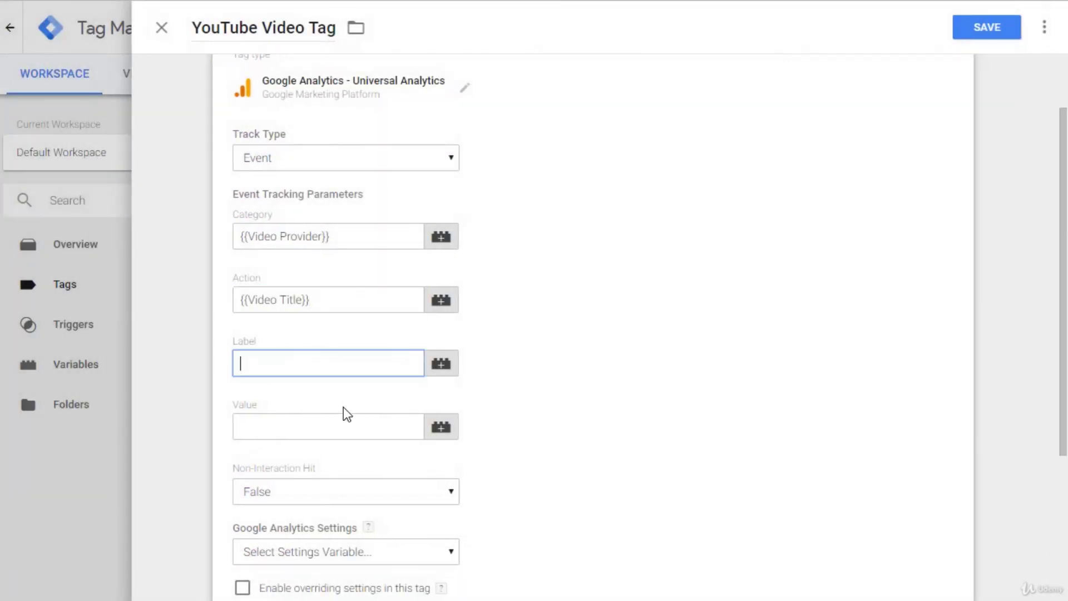
pyautogui.click(442, 364)
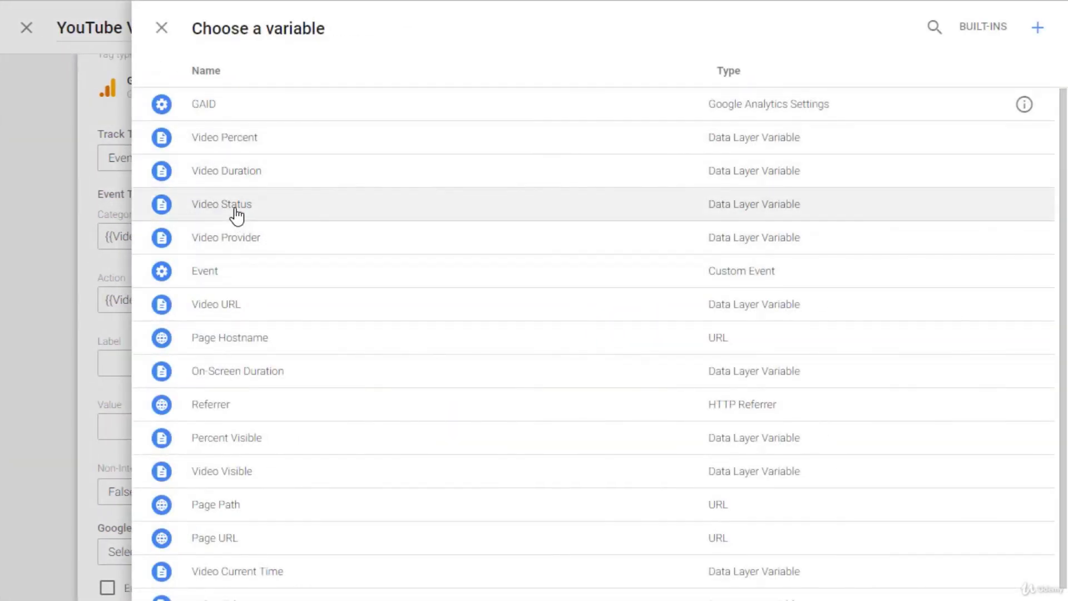
pyautogui.click(233, 211)
pyautogui.write('-')
pyautogui.click(440, 372)
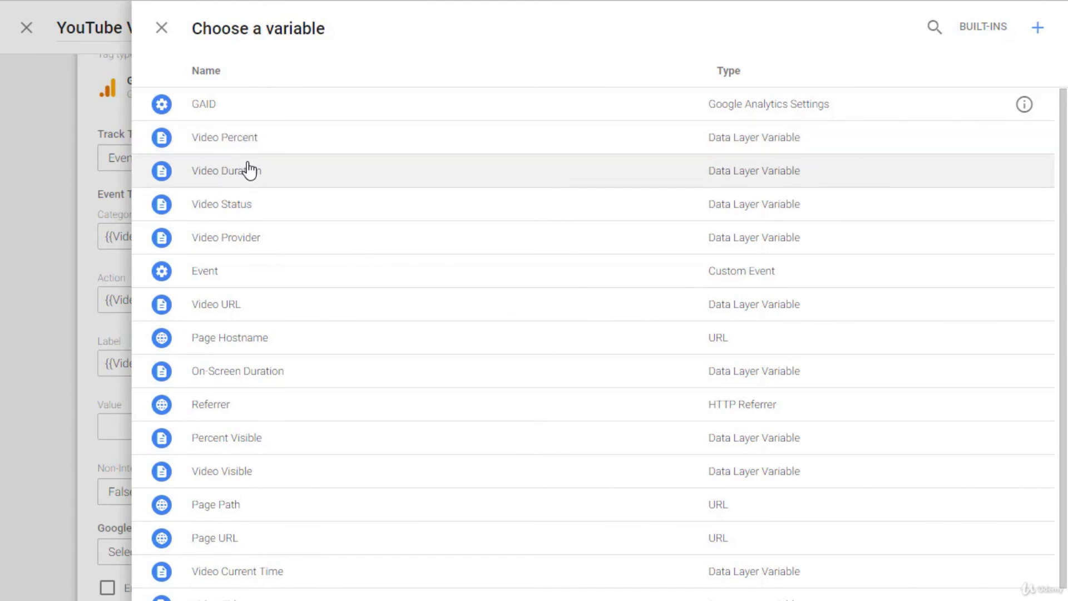
pyautogui.click(252, 143)
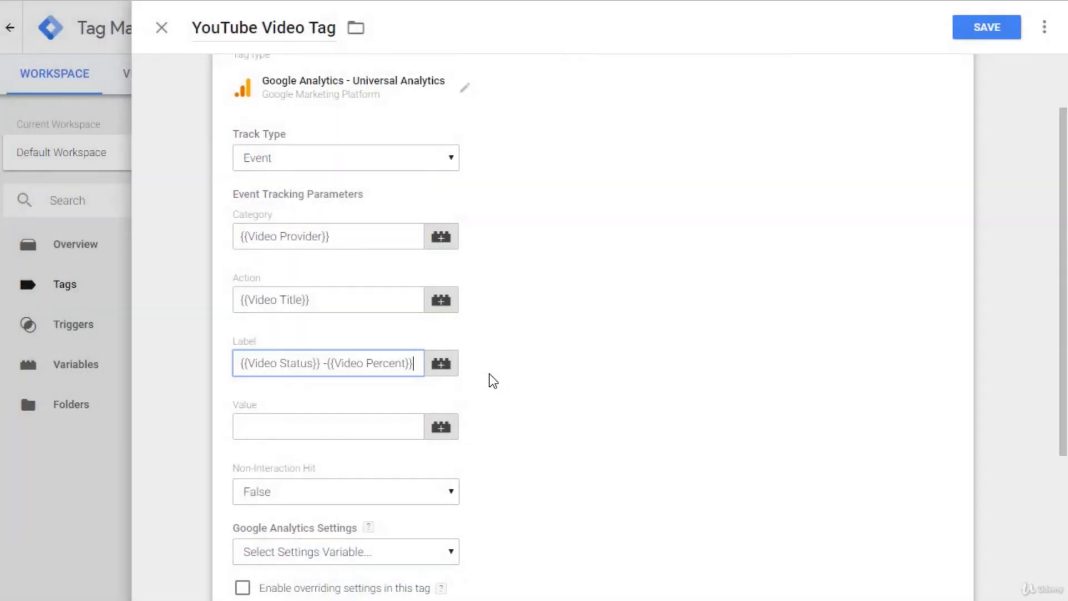
# Step: Append a hyphen and the Video Current Time variable to the event label, leaving the event value empty
pyautogui.click(439, 372)
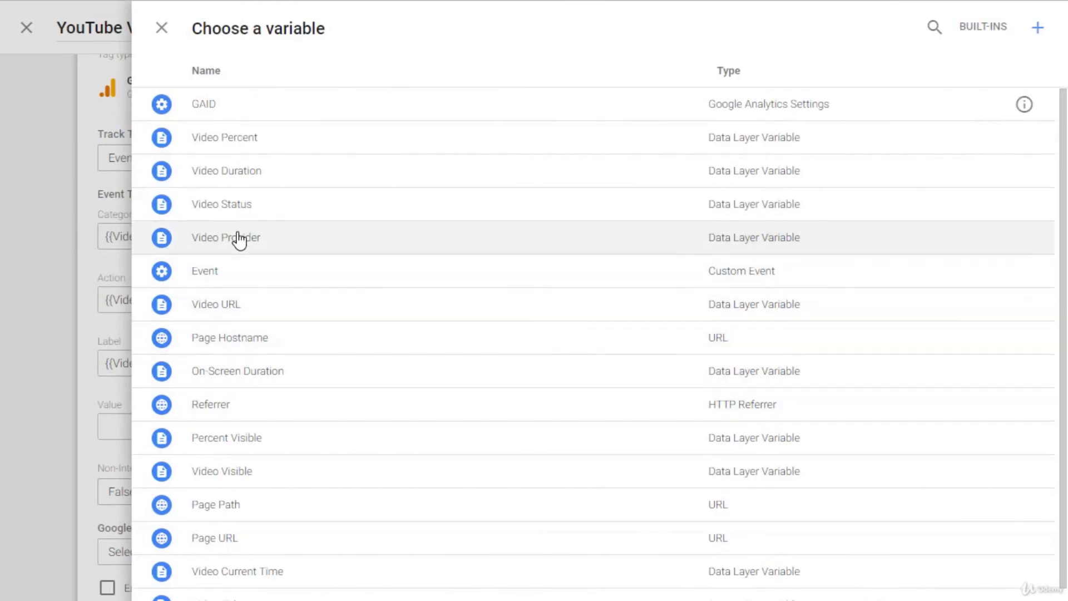
pyautogui.click(245, 573)
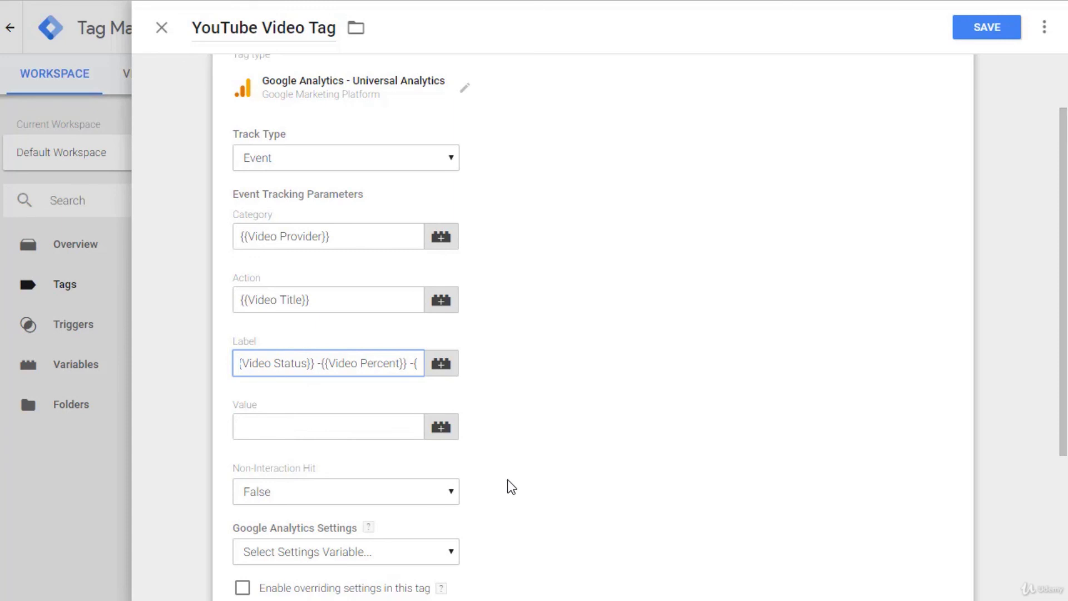
pyautogui.click(279, 429)
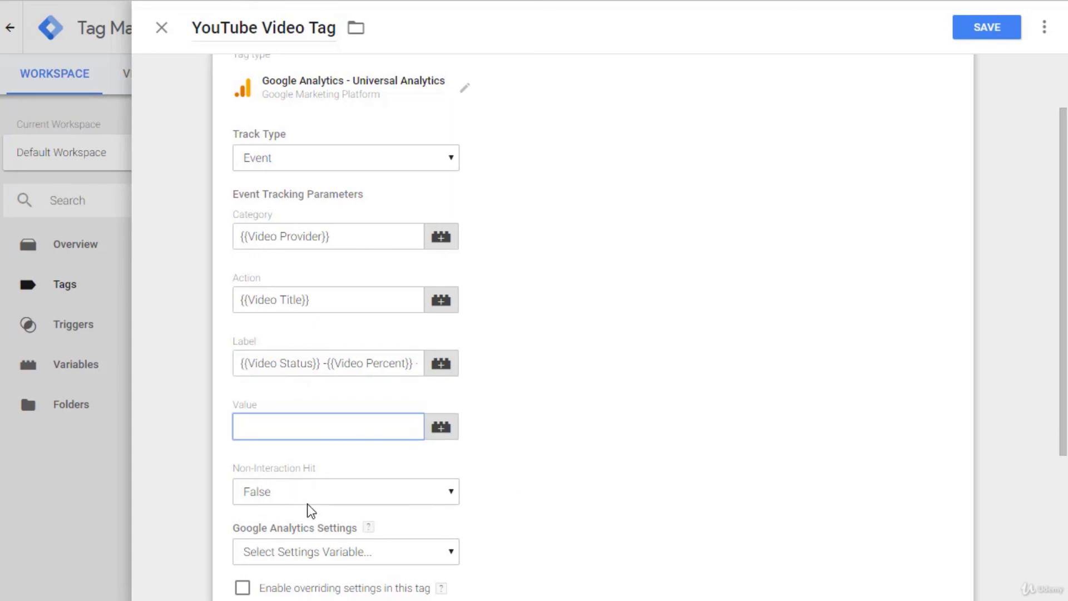
# Step: Set the tag's Google Analytics settings variable to {{GAID}} and save the tag
pyautogui.scroll(-3, 390, 523)
pyautogui.click(351, 390)
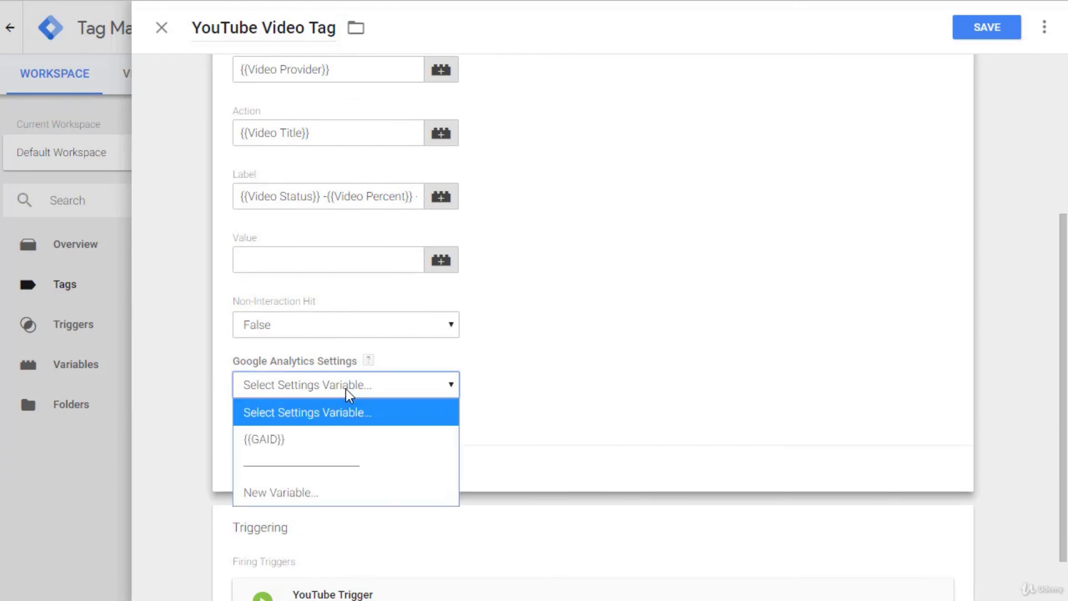
pyautogui.click(301, 451)
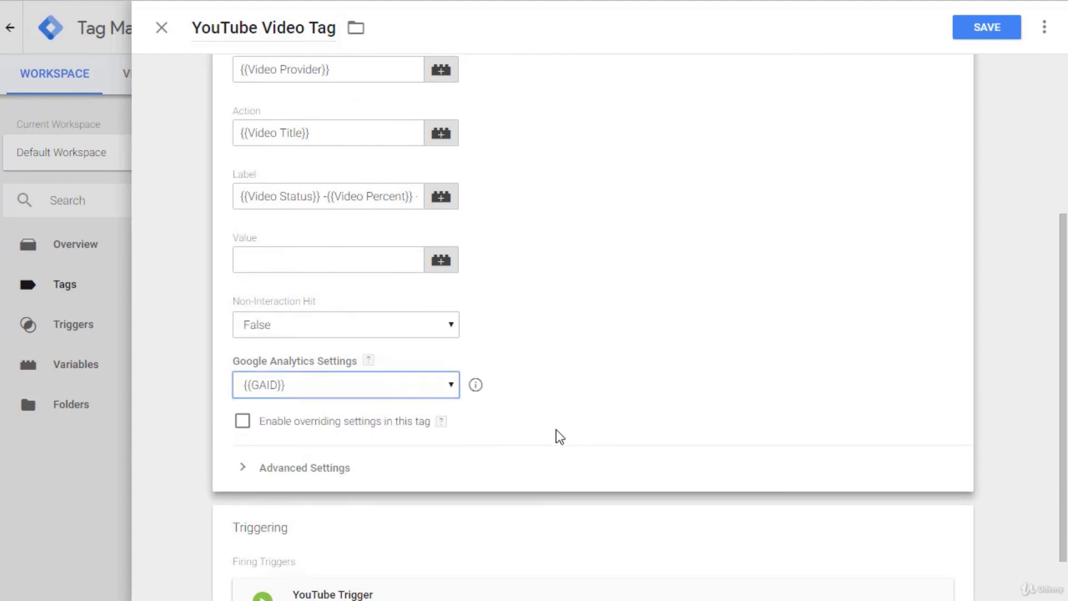
pyautogui.click(992, 38)
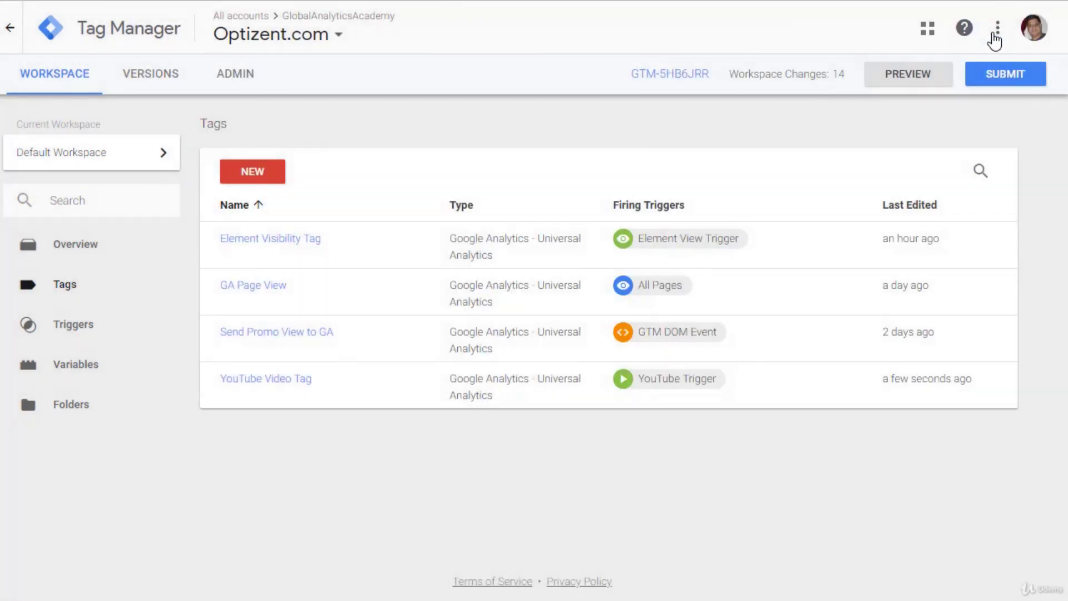
# Step: Preview the workspace, then play and pause the embedded YouTube video on the Optizent test page, enlarging the page area above the debug pane
pyautogui.click(908, 74)
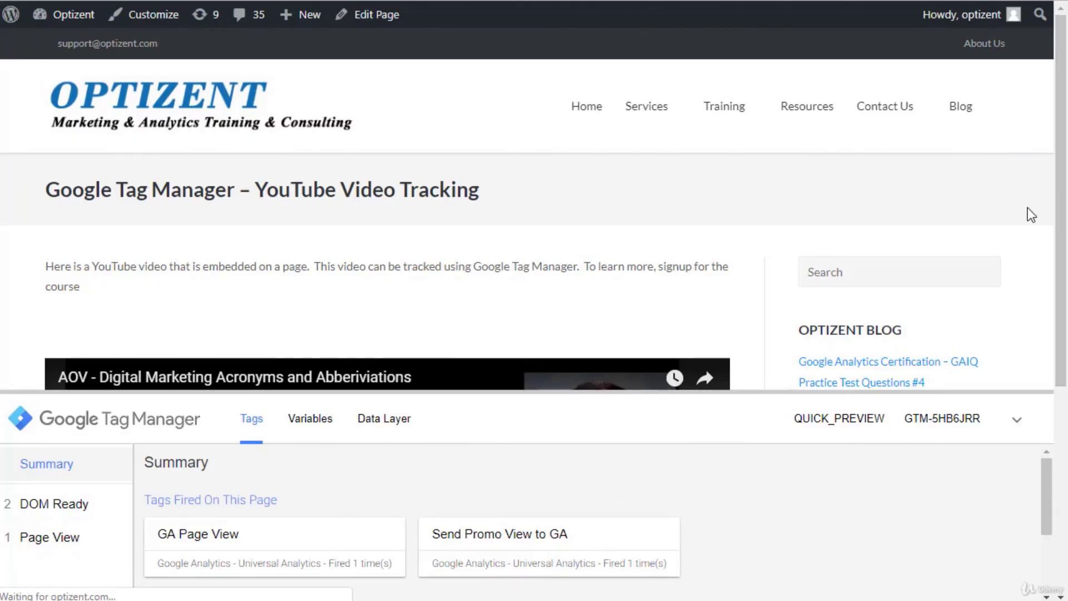
pyautogui.scroll(-6, 1019, 224)
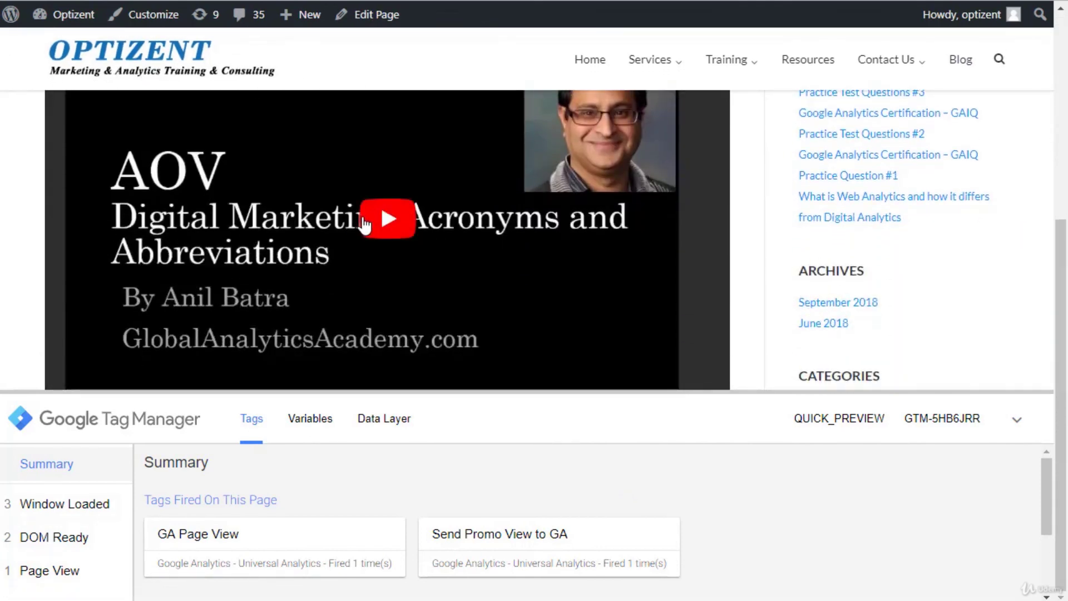
pyautogui.click(390, 220)
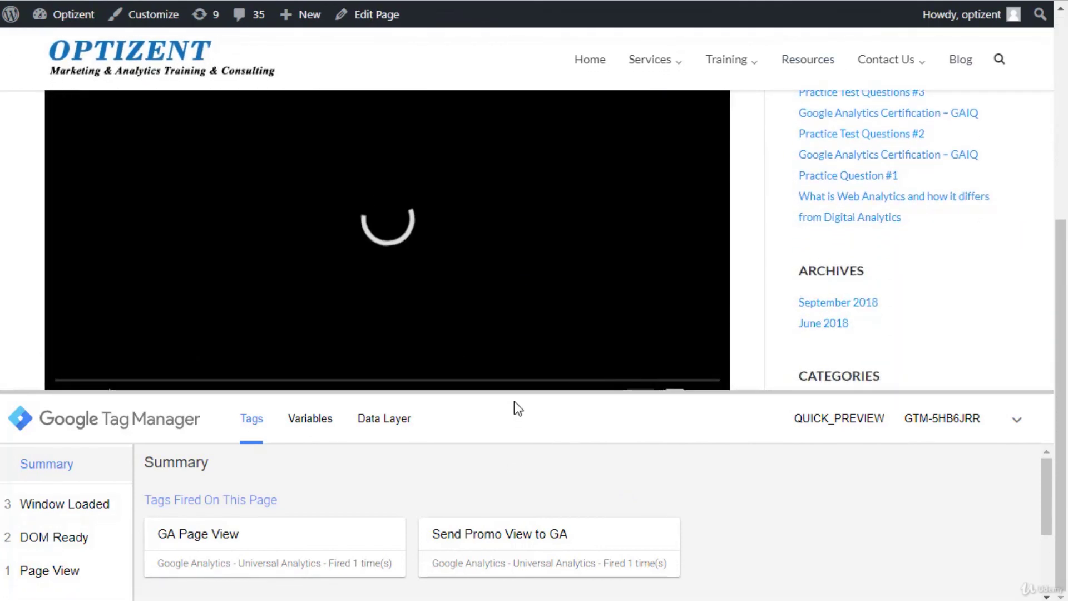
pyautogui.moveTo(513, 390); pyautogui.dragTo(523, 420)
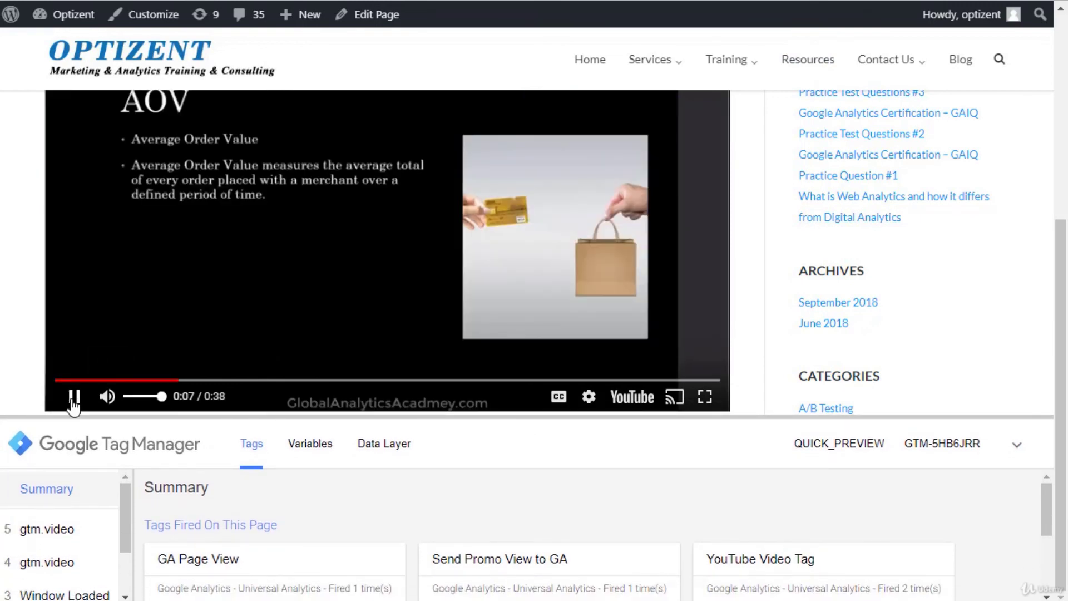
pyautogui.click(74, 396)
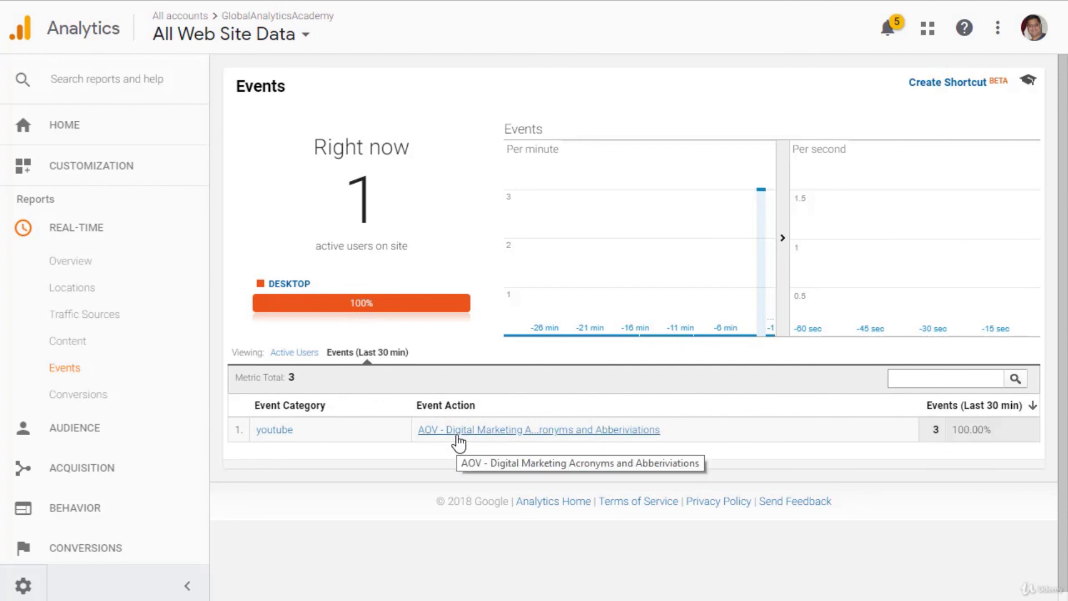
# Step: In Google Analytics, view the real-time events by active users and drill into the youtube event category
pyautogui.click(294, 352)
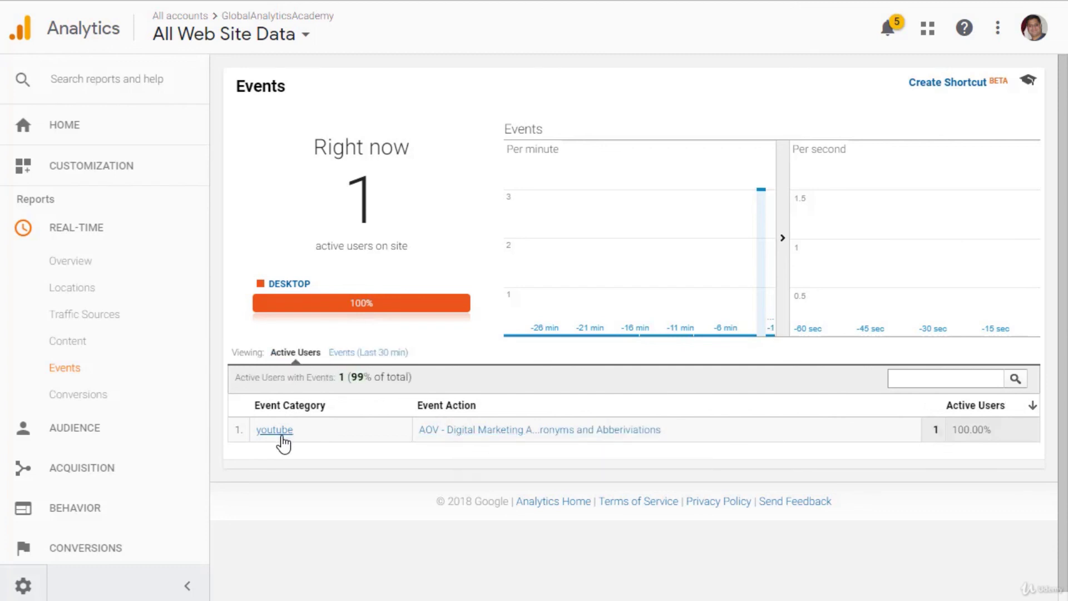
pyautogui.click(274, 430)
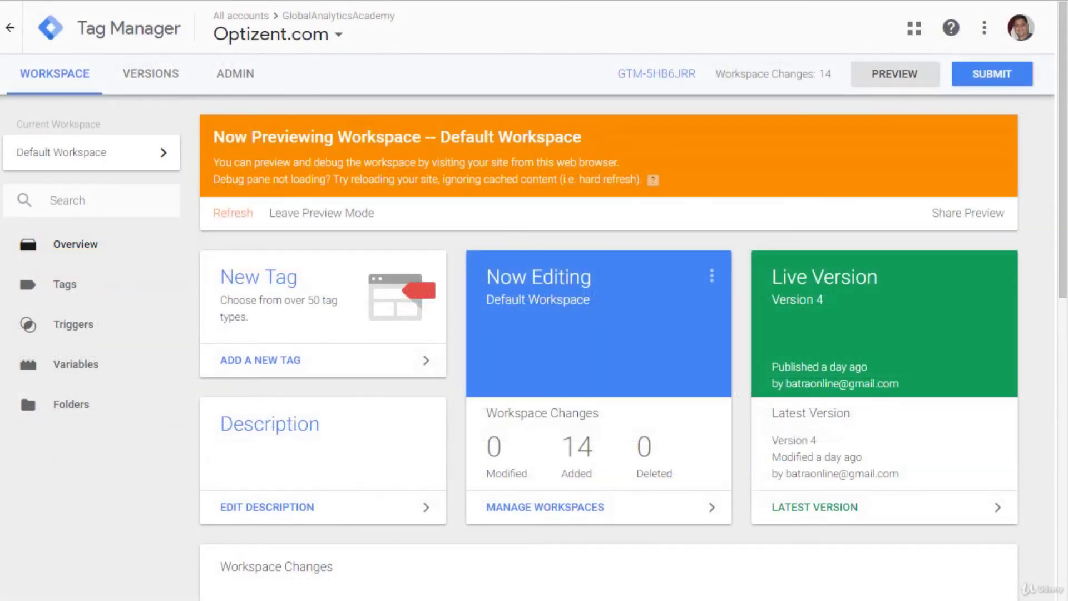
# Step: In Tag Manager, leave preview mode and publish the workspace as version "YouTube tracking" with the description "You tube tracking"
pyautogui.click(300, 213)
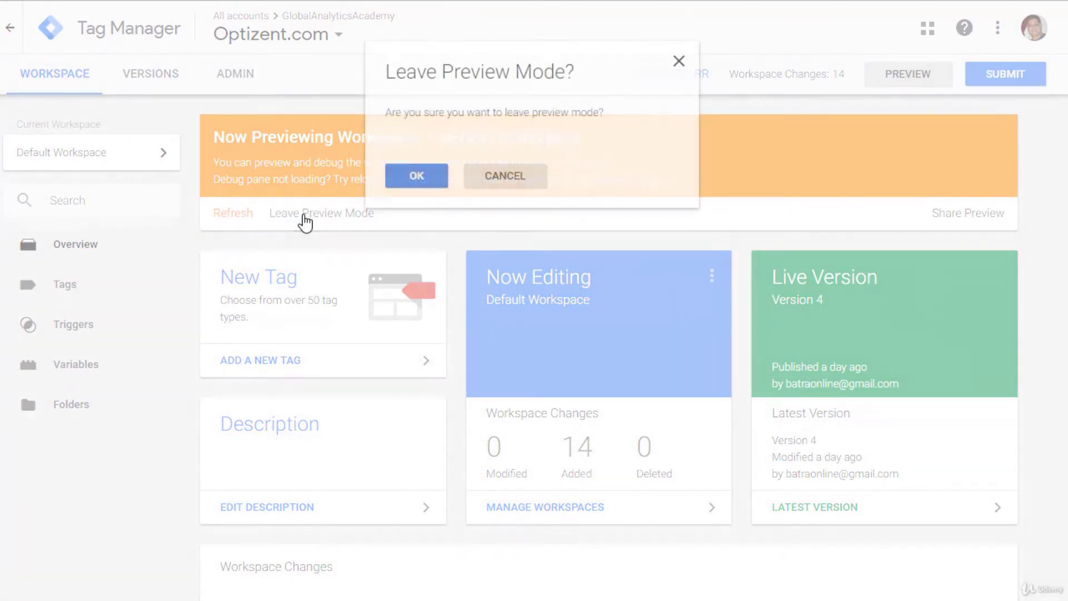
pyautogui.click(406, 176)
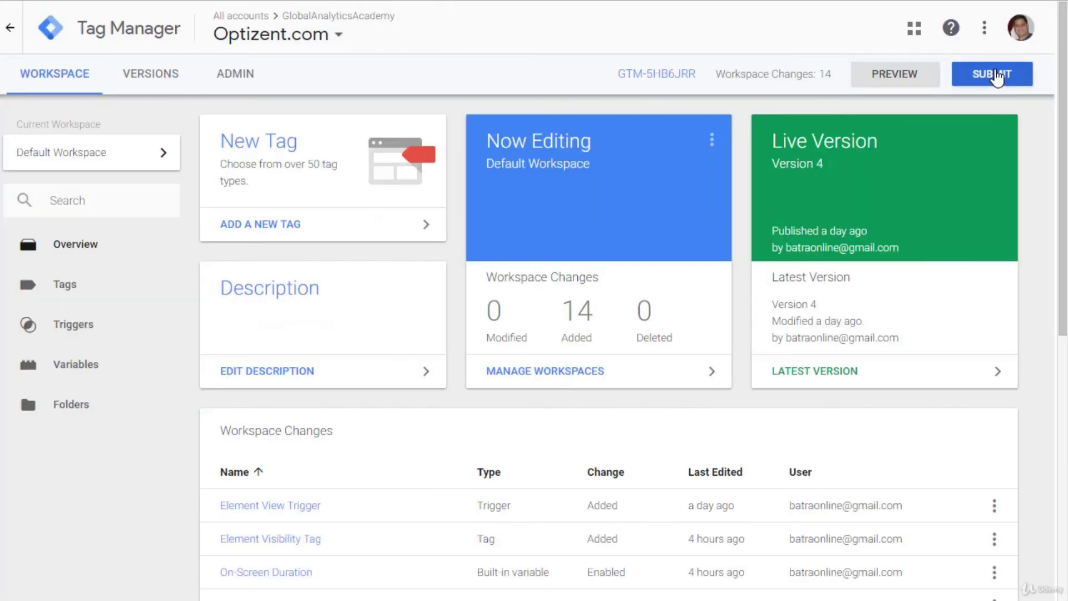
pyautogui.click(997, 76)
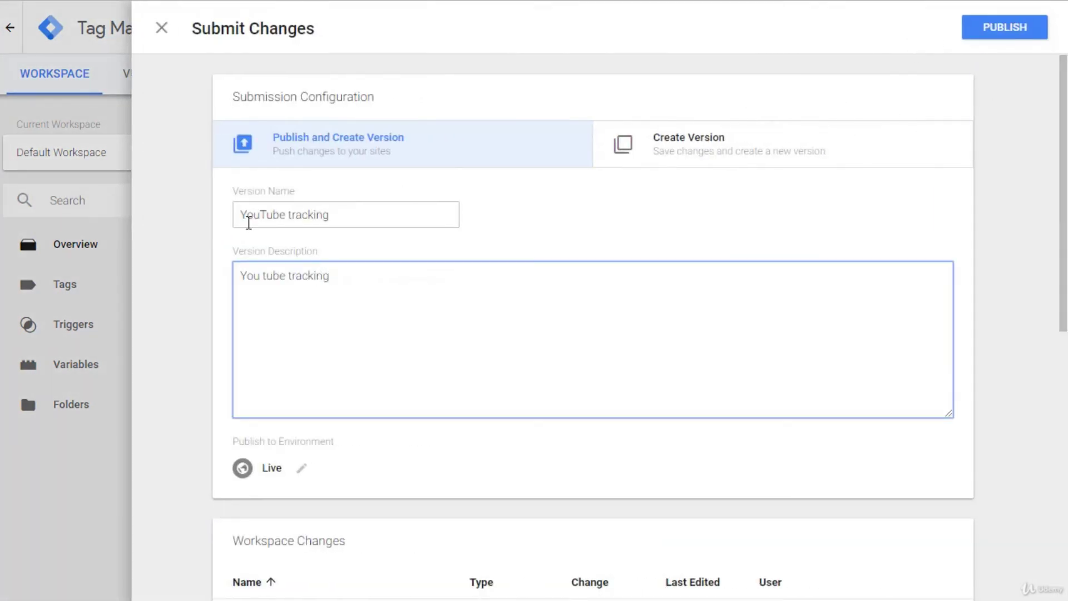
pyautogui.click(997, 31)
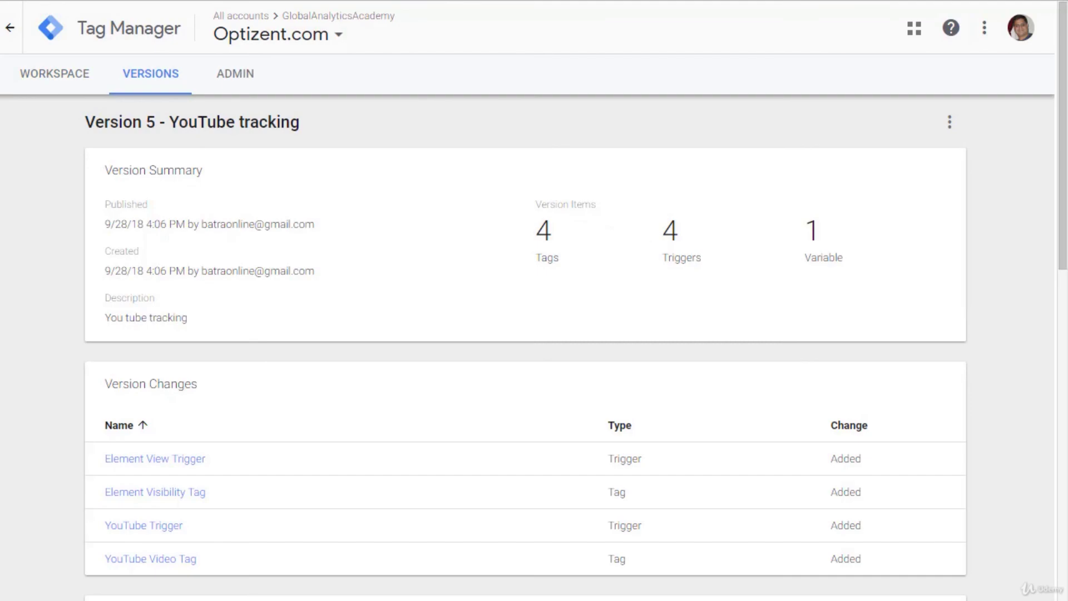